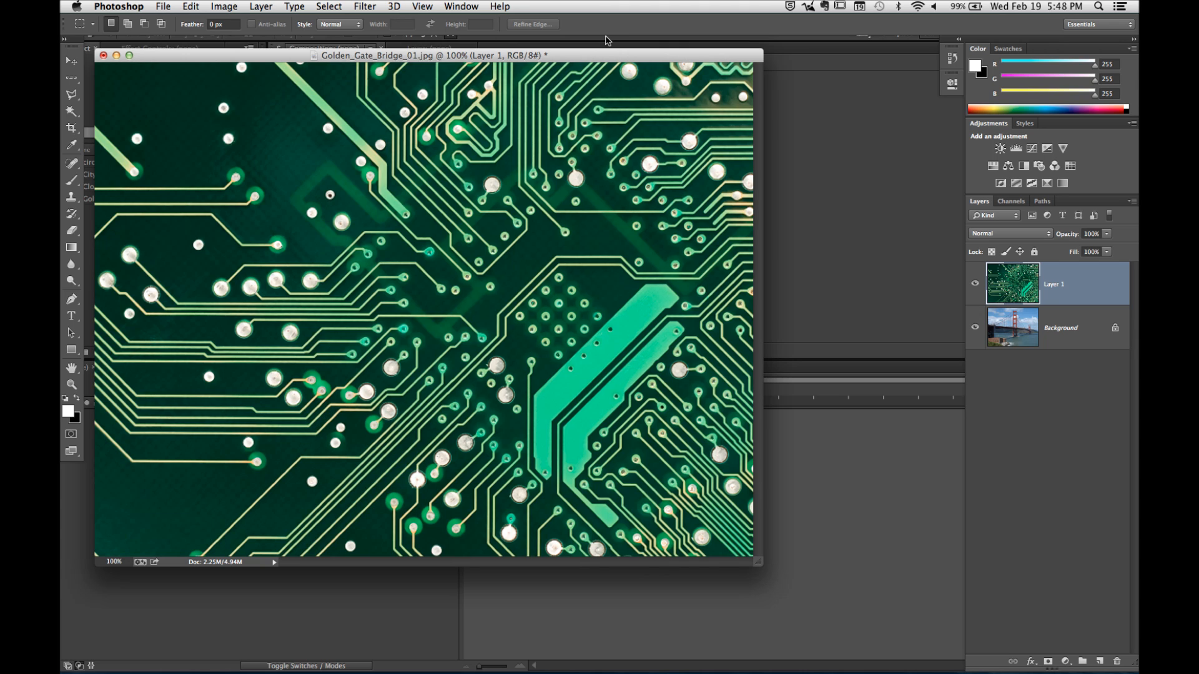
Set up the Ellipse tool to draw in Pixels mode
key(super+Tab)
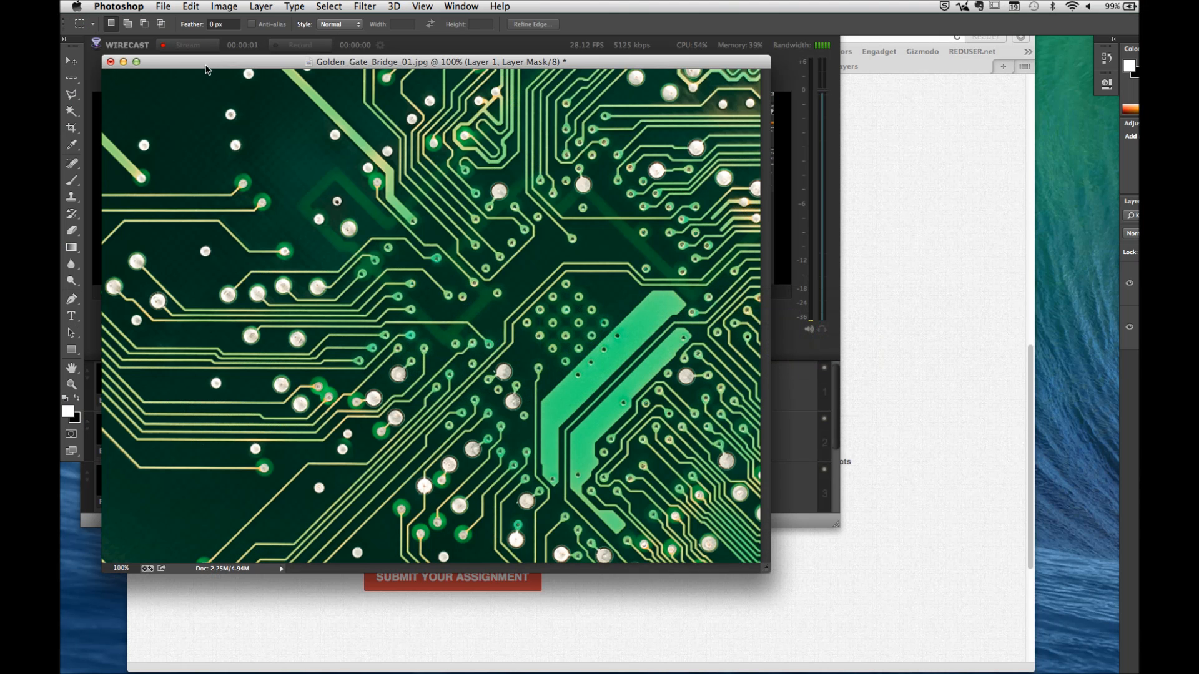
mouse_move(207, 70)
mouse_down()
mouse_move(648, 156)
mouse_move(212, 87)
mouse_move(629, 287)
mouse_move(215, 64)
mouse_up()
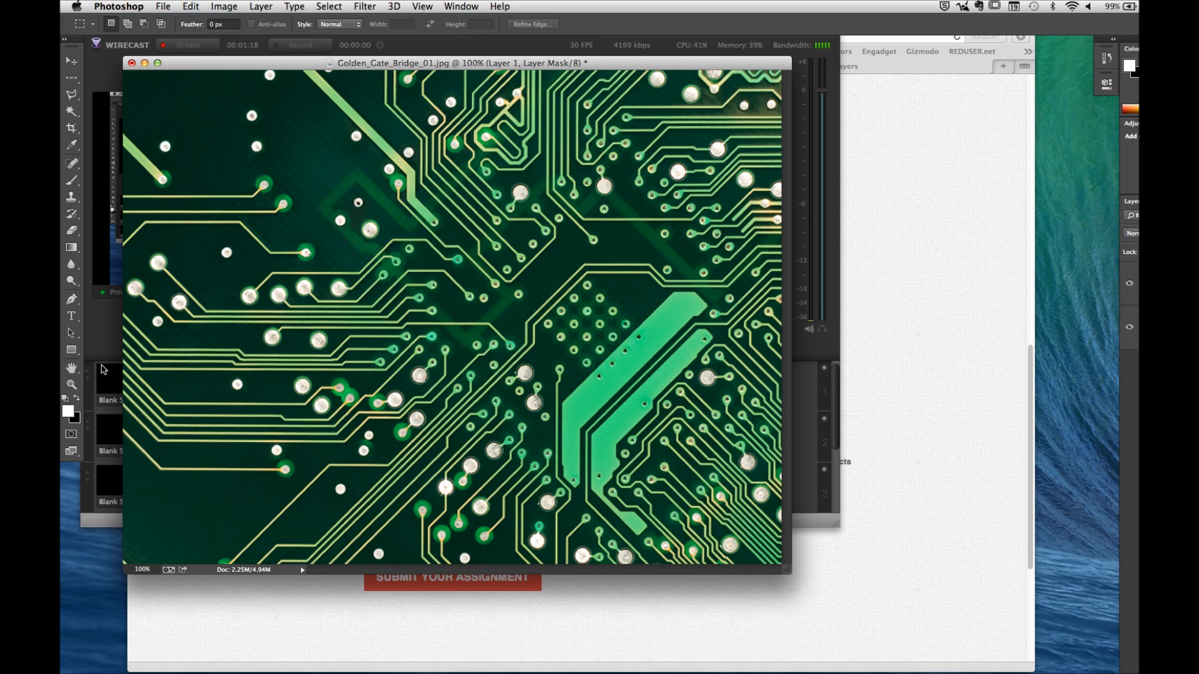
drag(72, 356, 125, 374)
click(127, 25)
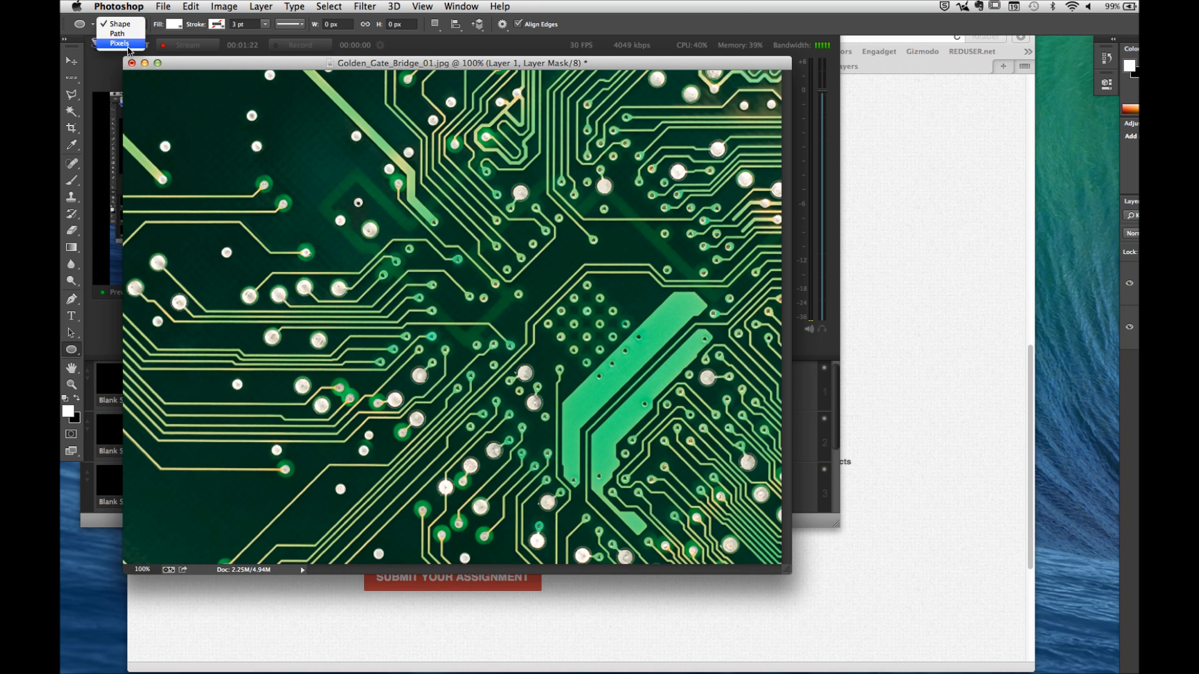
click(121, 45)
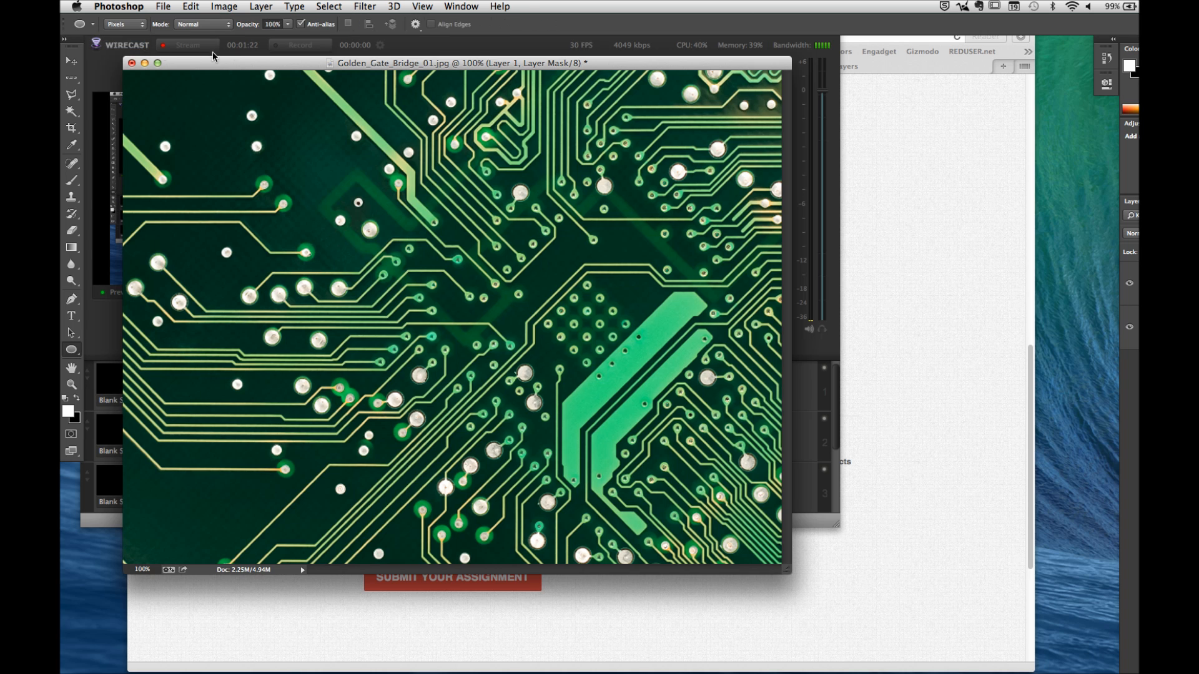
Draw a filled black circle on Layer 1's mask over the middle of the bridge
click(75, 401)
drag(332, 211, 619, 455)
key(alt+BackSpace)
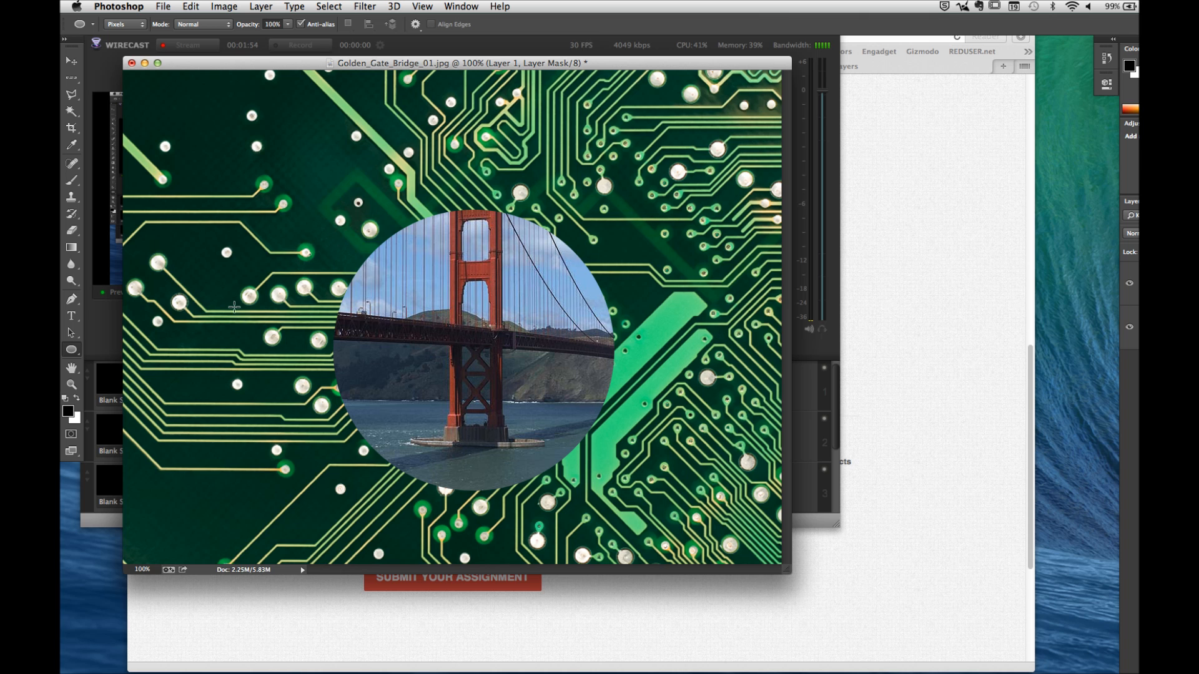
Cover the black circle on the layer mask with a larger filled white circle
click(75, 399)
drag(286, 170, 656, 538)
key(Delete)
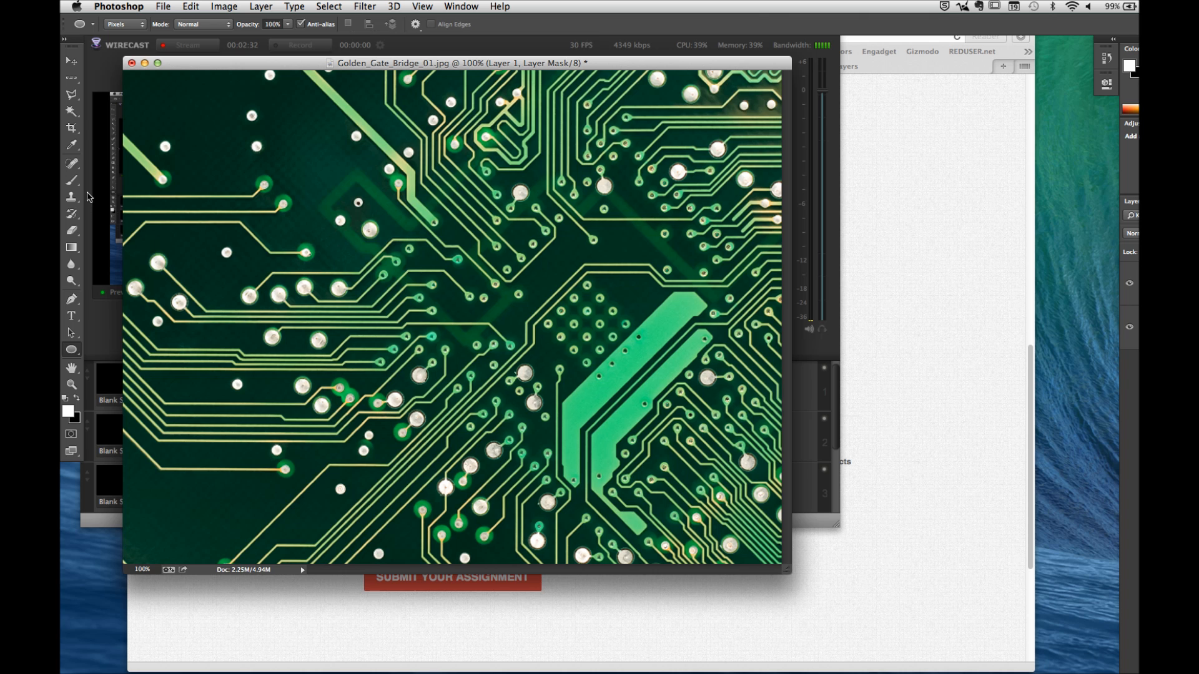
Paint on the layer mask with a soft black 150 px brush to reveal the sky, bridge deck and waterfront building
click(71, 180)
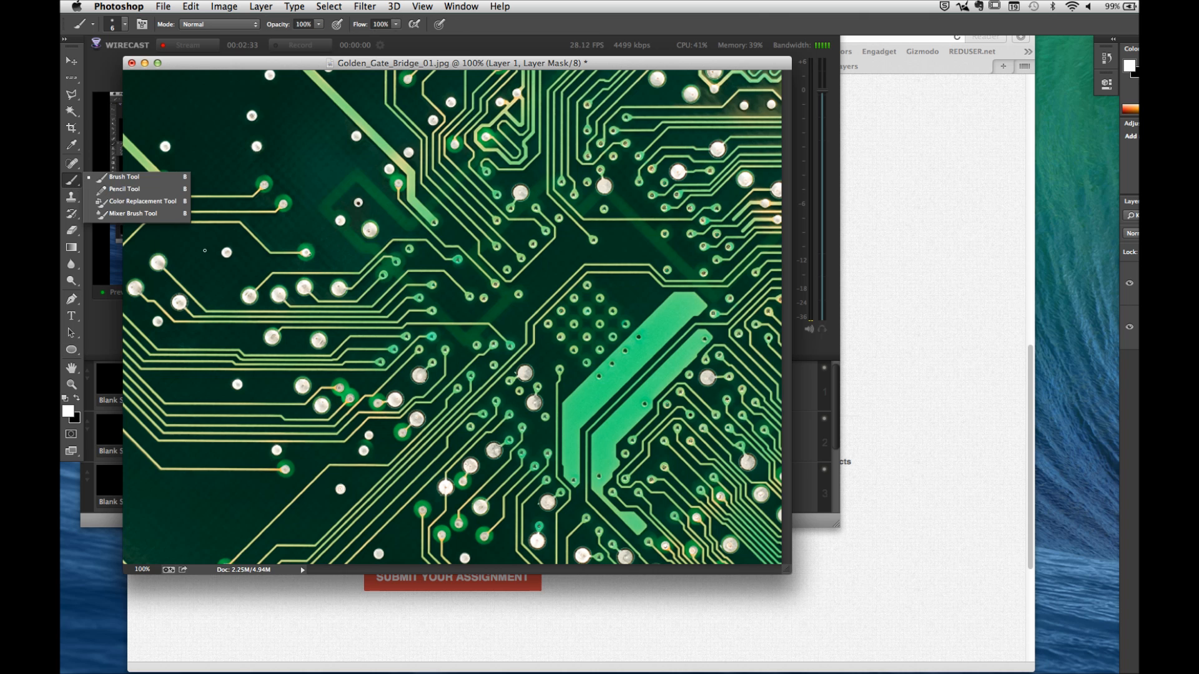
click(125, 177)
click(76, 397)
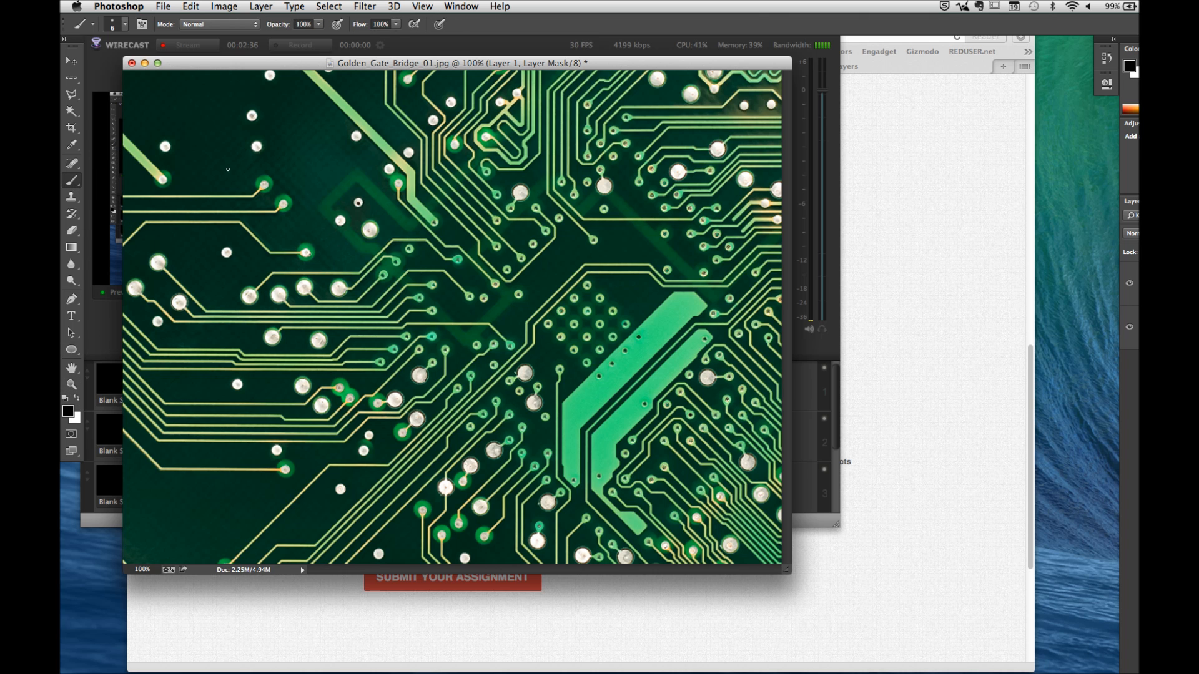
key(bracketright)
key(bracketright)
key(bracketright)
key(bracketright)
key(bracketright)
key(bracketright)
key(bracketright)
key(bracketright)
key(bracketright)
key(bracketright)
key(bracketright)
key(bracketright)
key(bracketright)
key(bracketright)
key(bracketright)
key(bracketright)
key(bracketright)
key(bracketright)
mouse_move(215, 150)
mouse_down()
mouse_move(235, 130)
mouse_move(515, 134)
mouse_move(682, 226)
mouse_move(600, 313)
mouse_move(293, 332)
mouse_move(173, 434)
mouse_move(345, 498)
mouse_move(614, 500)
mouse_up()
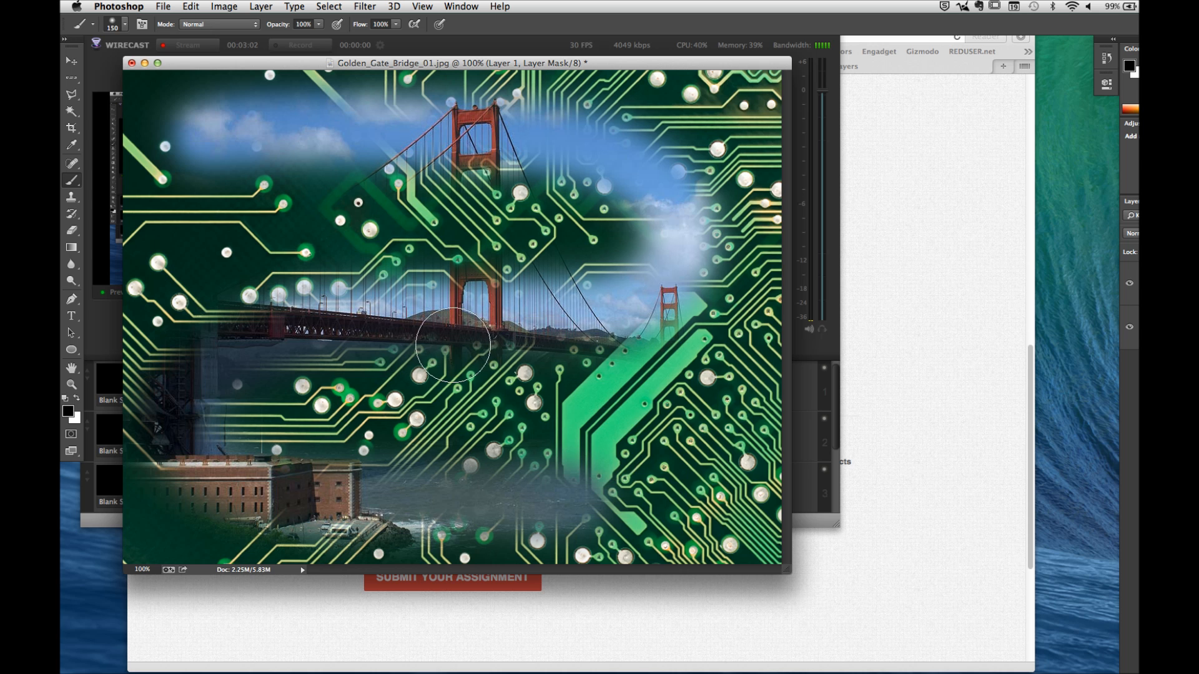
Set the foreground colour to grey at 50% brightness and brush it on the mask across the bridge tower and cables
click(67, 411)
mouse_move(518, 350)
mouse_down()
mouse_move(535, 316)
mouse_move(487, 318)
mouse_up()
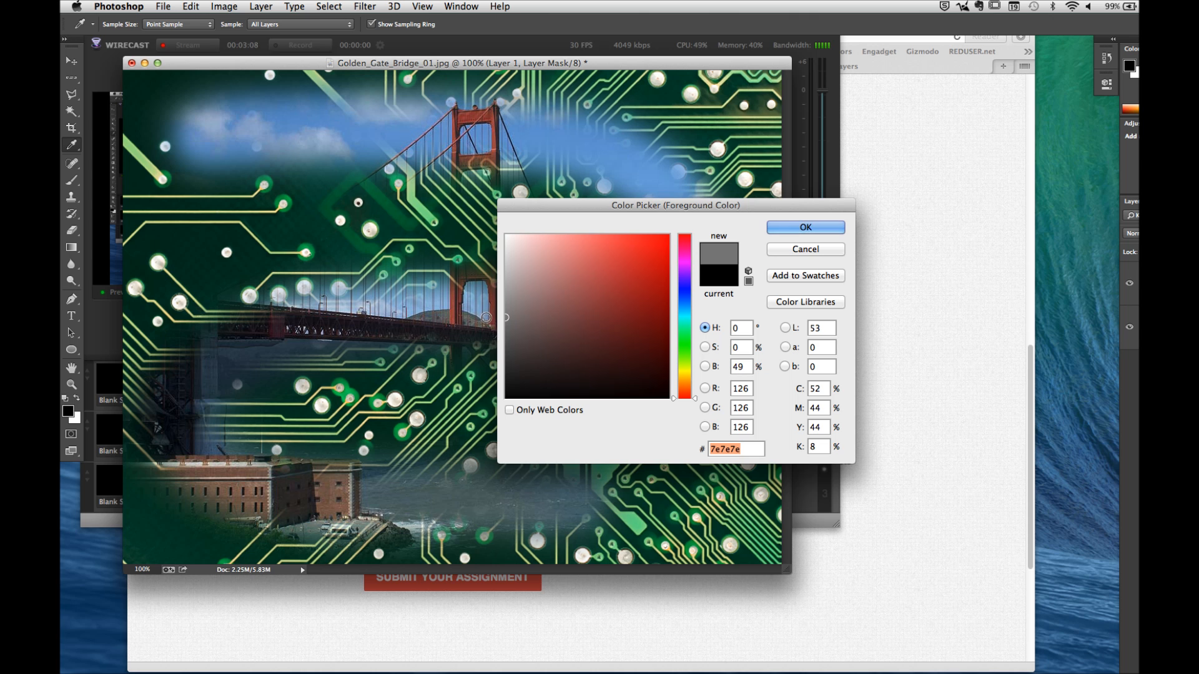
double_click(741, 367)
text(50)
key(Return)
key(b)
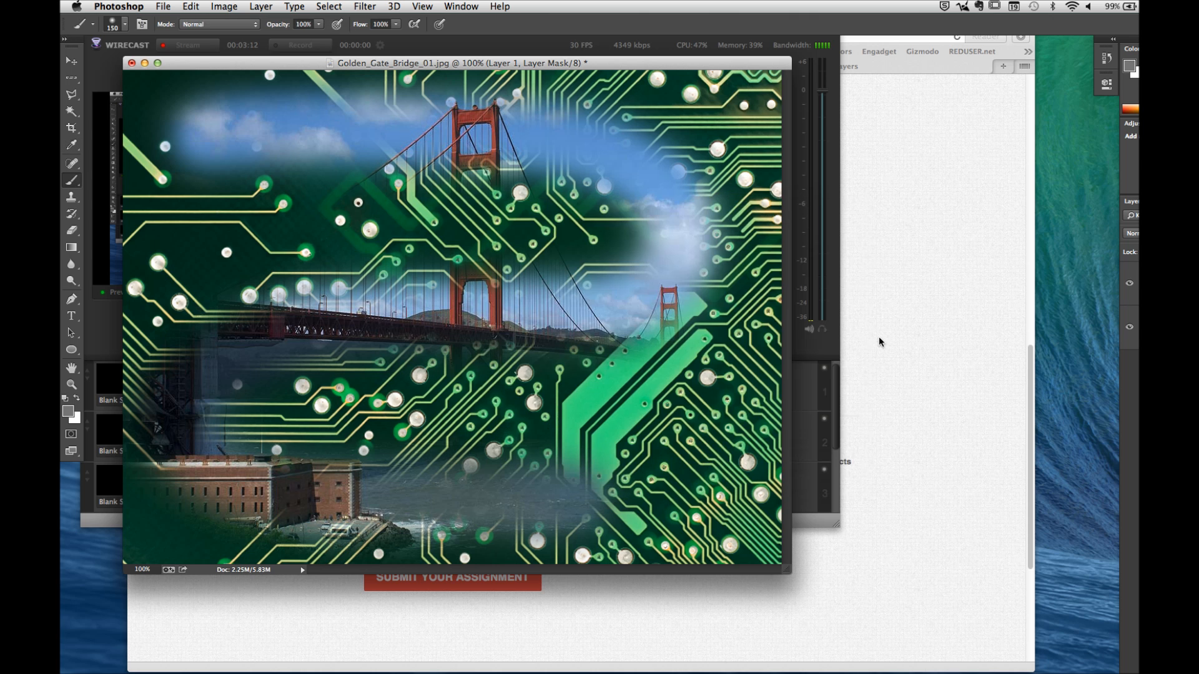
mouse_move(337, 213)
mouse_down()
mouse_move(202, 230)
mouse_move(537, 218)
mouse_up()
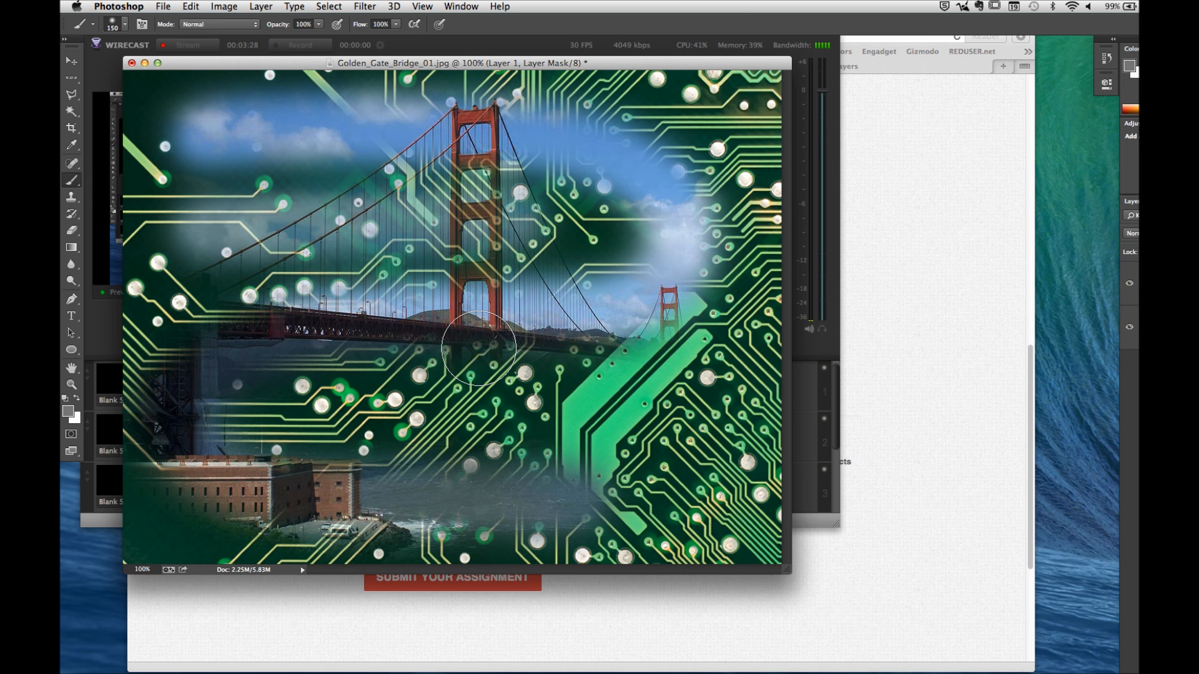
Paint white over the entire layer mask to hide the bridge photo again
click(77, 400)
mouse_move(190, 181)
mouse_down()
mouse_move(241, 125)
mouse_move(189, 112)
mouse_move(182, 124)
mouse_move(213, 134)
mouse_move(241, 177)
mouse_move(306, 111)
mouse_move(331, 143)
mouse_move(600, 143)
mouse_move(538, 167)
mouse_move(717, 218)
mouse_move(700, 190)
mouse_move(649, 301)
mouse_move(491, 304)
mouse_move(365, 263)
mouse_move(197, 328)
mouse_move(199, 304)
mouse_move(164, 343)
mouse_move(234, 459)
mouse_move(221, 416)
mouse_move(161, 444)
mouse_move(153, 426)
mouse_move(343, 509)
mouse_move(298, 505)
mouse_move(417, 519)
mouse_move(318, 528)
mouse_move(329, 538)
mouse_move(649, 108)
mouse_up()
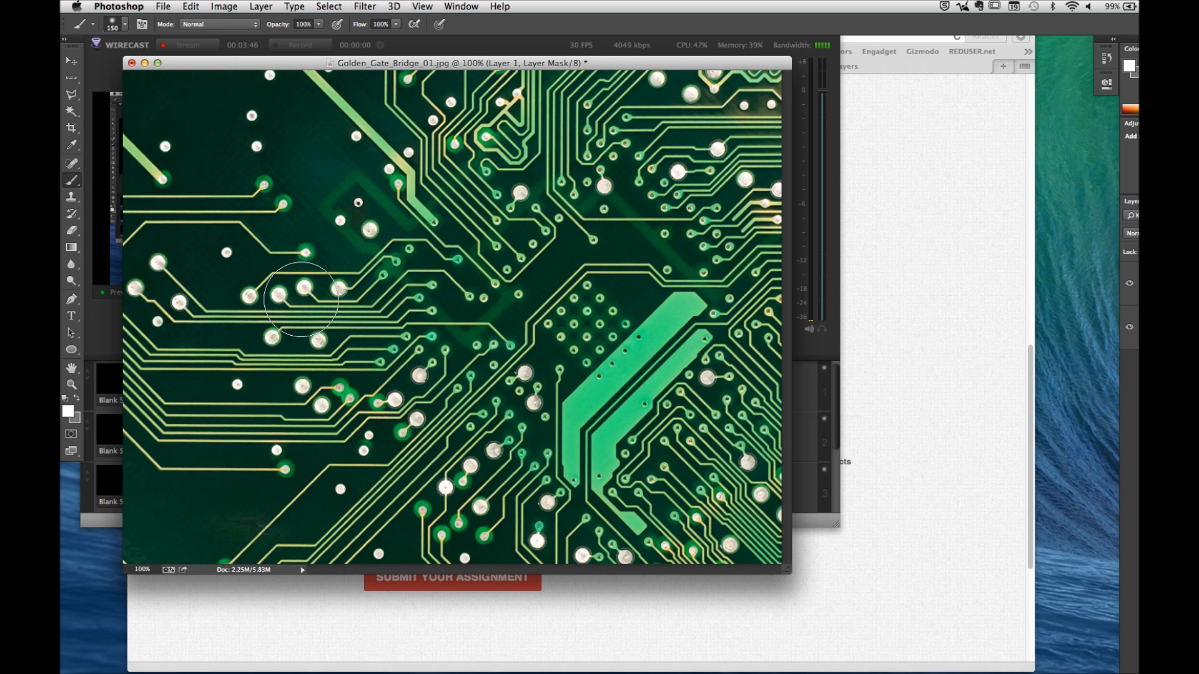
Set the foreground colour to black (000000) and draw a filled circle on the layer mask over the bridge tower
click(72, 351)
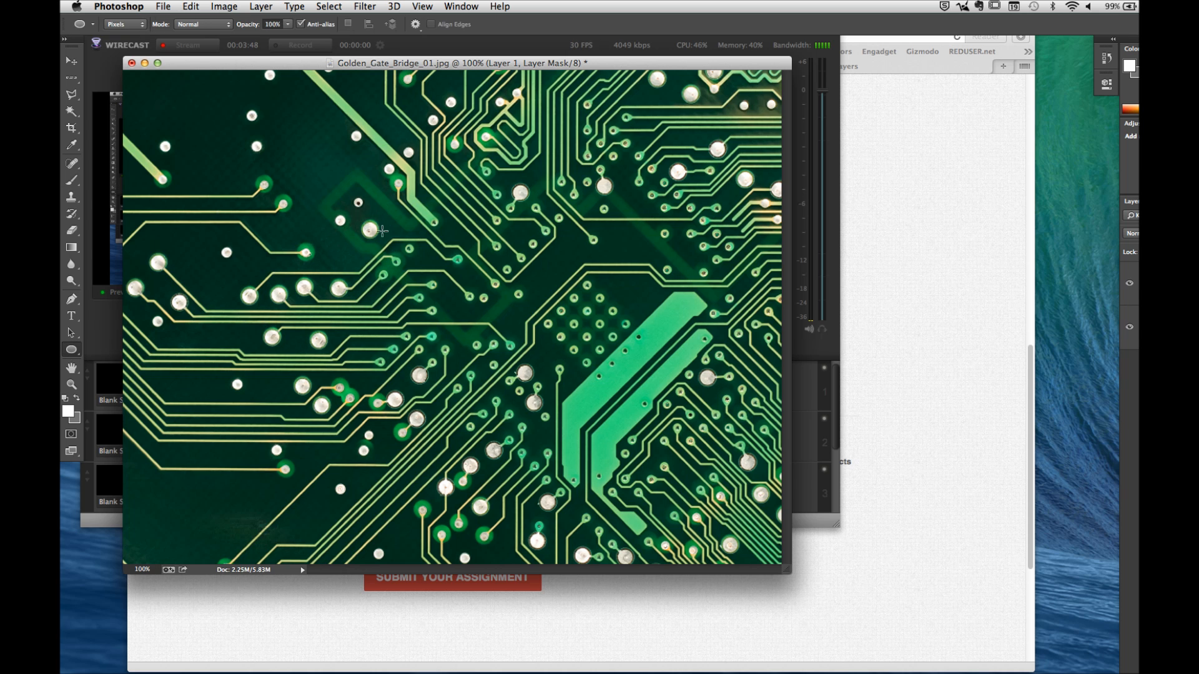
drag(369, 217, 672, 486)
click(77, 399)
click(68, 411)
drag(594, 371, 562, 398)
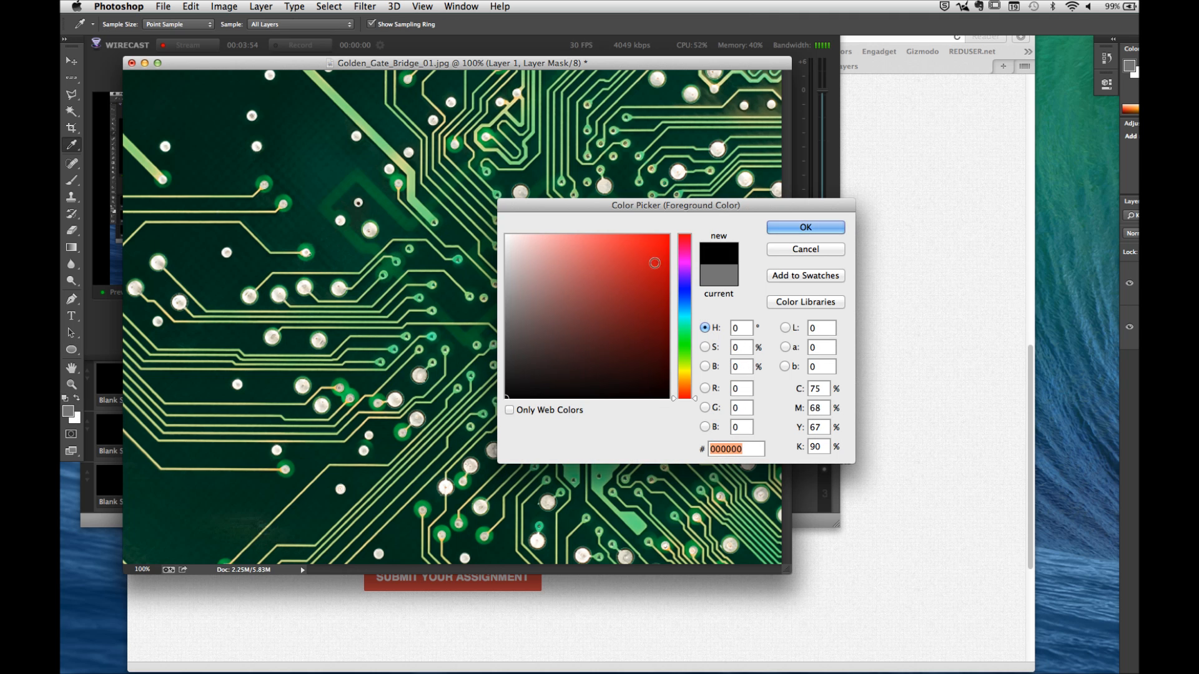
click(805, 227)
drag(359, 197, 649, 451)
key(alt+BackSpace)
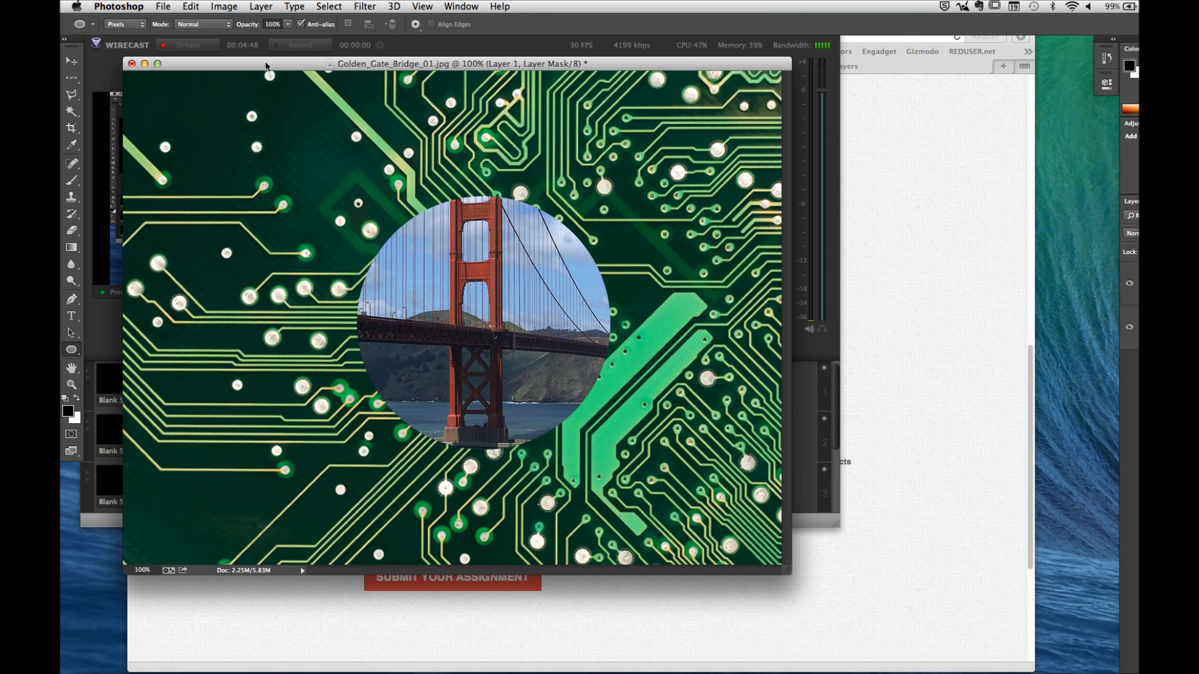
Soften the circle's edge on the layer mask with a 12.0-pixel Gaussian Blur
drag(266, 63, 253, 63)
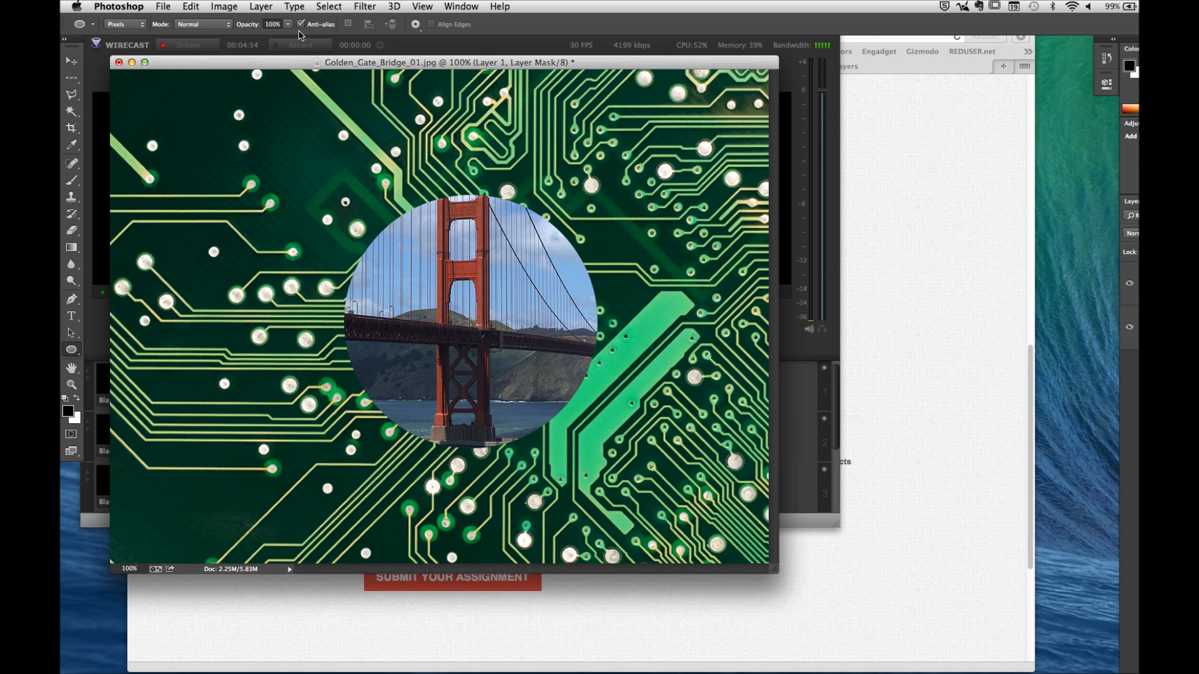
click(327, 7)
mouse_move(365, 7)
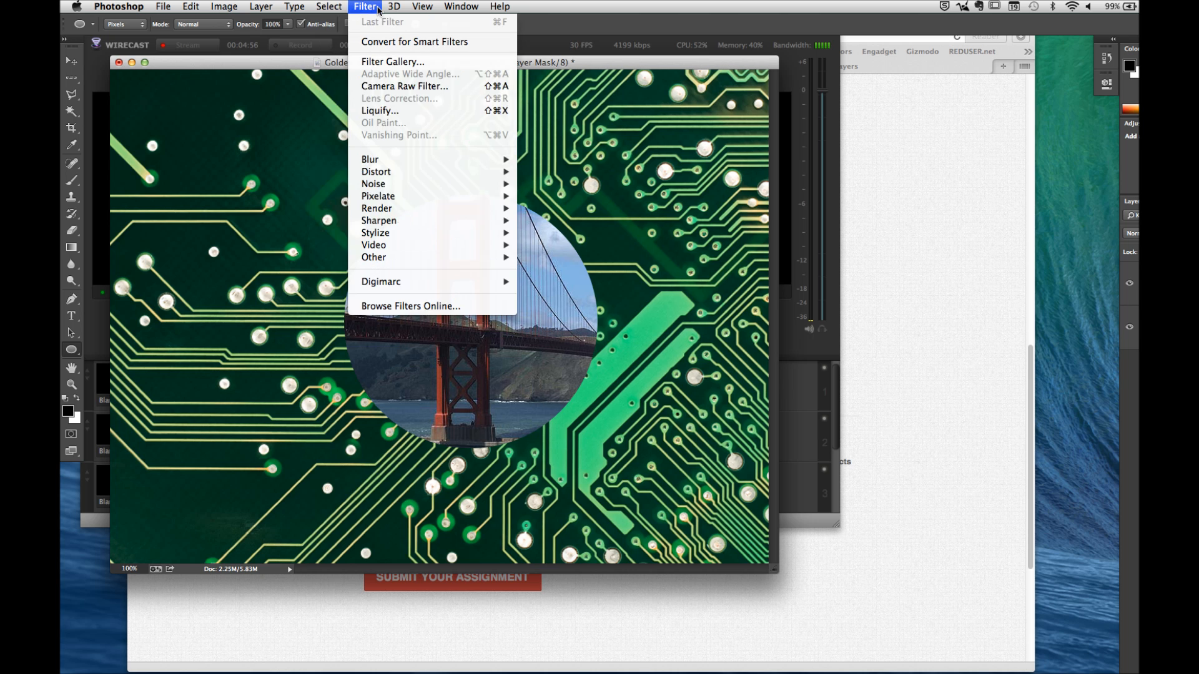
mouse_move(475, 160)
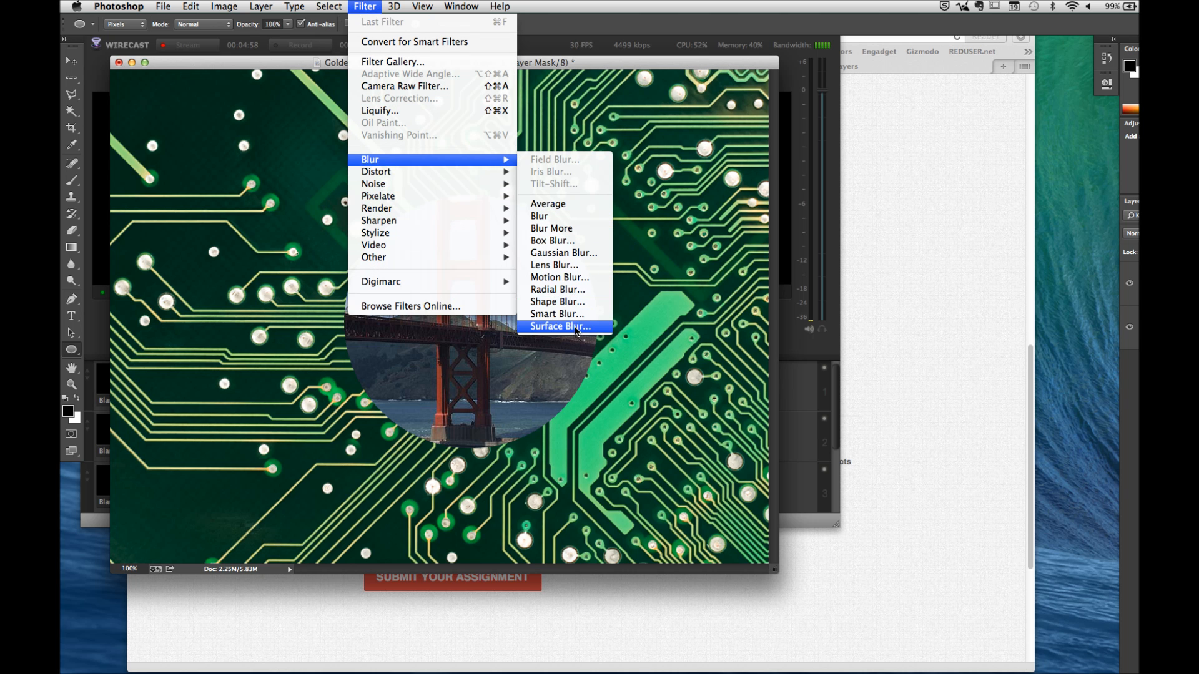
click(595, 254)
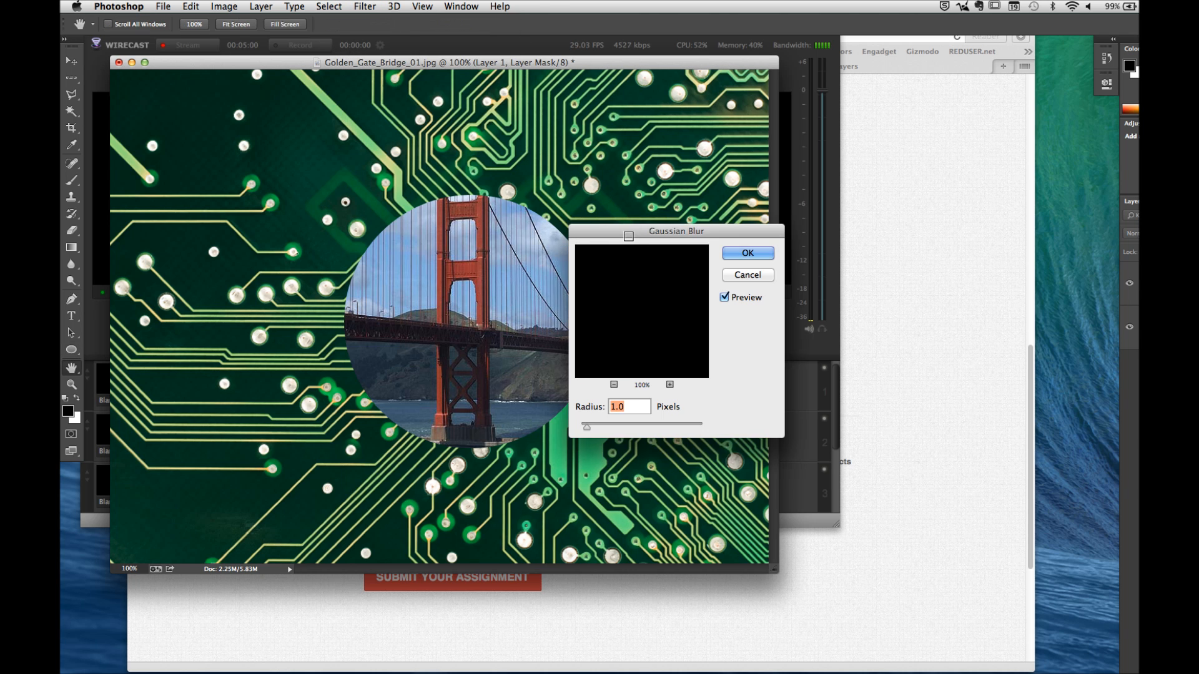
drag(624, 234, 778, 211)
drag(744, 409, 787, 406)
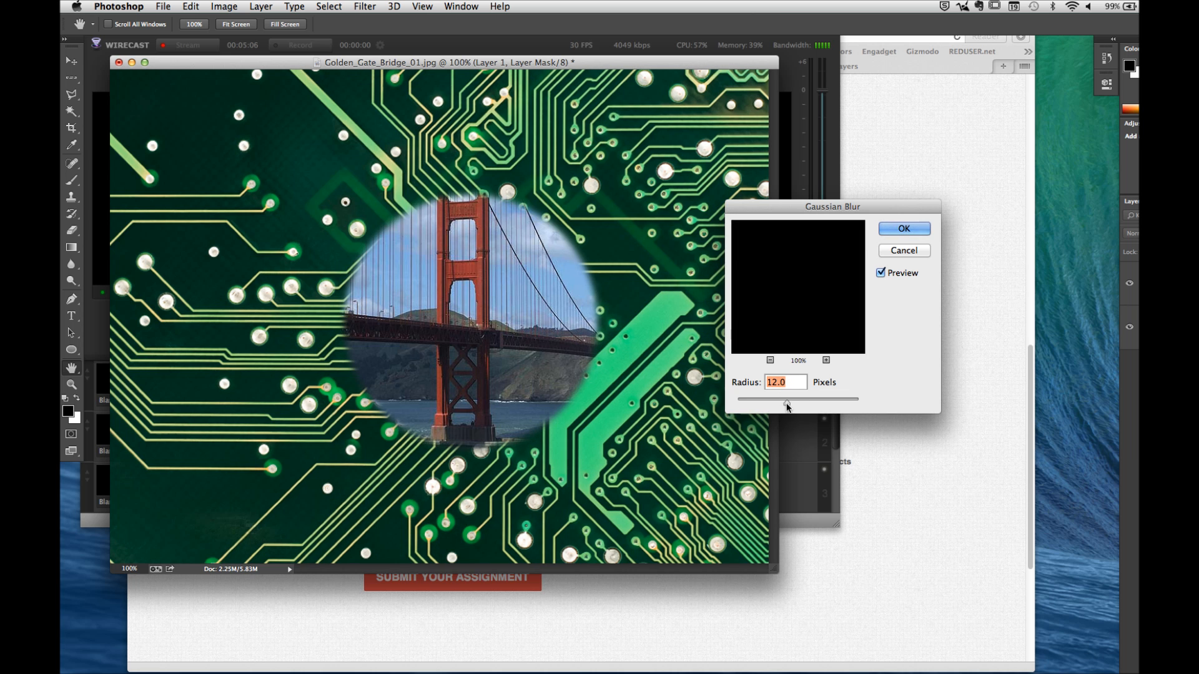
click(918, 229)
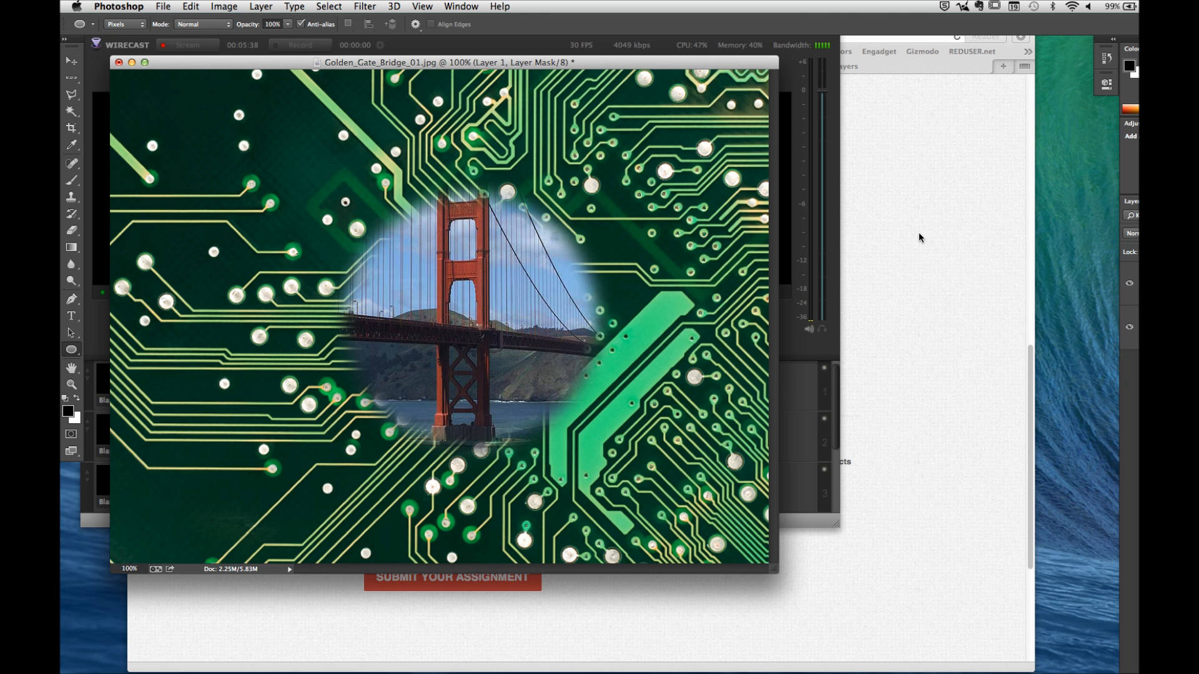
Switch to Wirecast and check which audio source the Local Desktop shot uses
key(super+Tab)
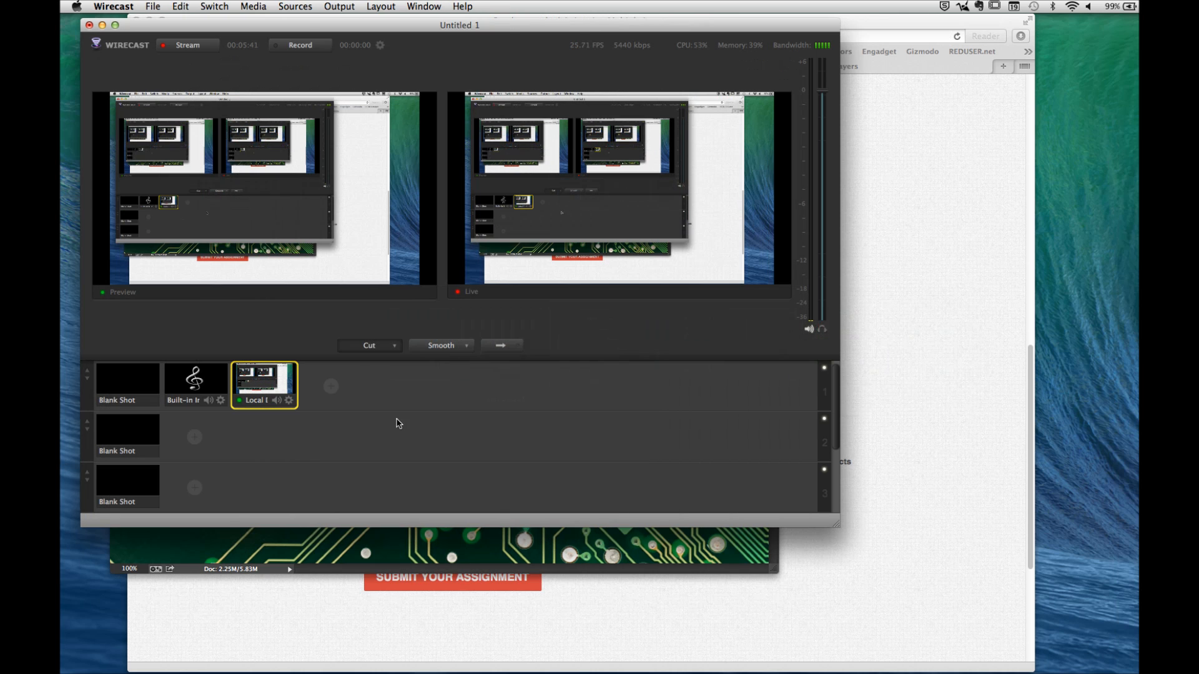
click(197, 384)
click(245, 393)
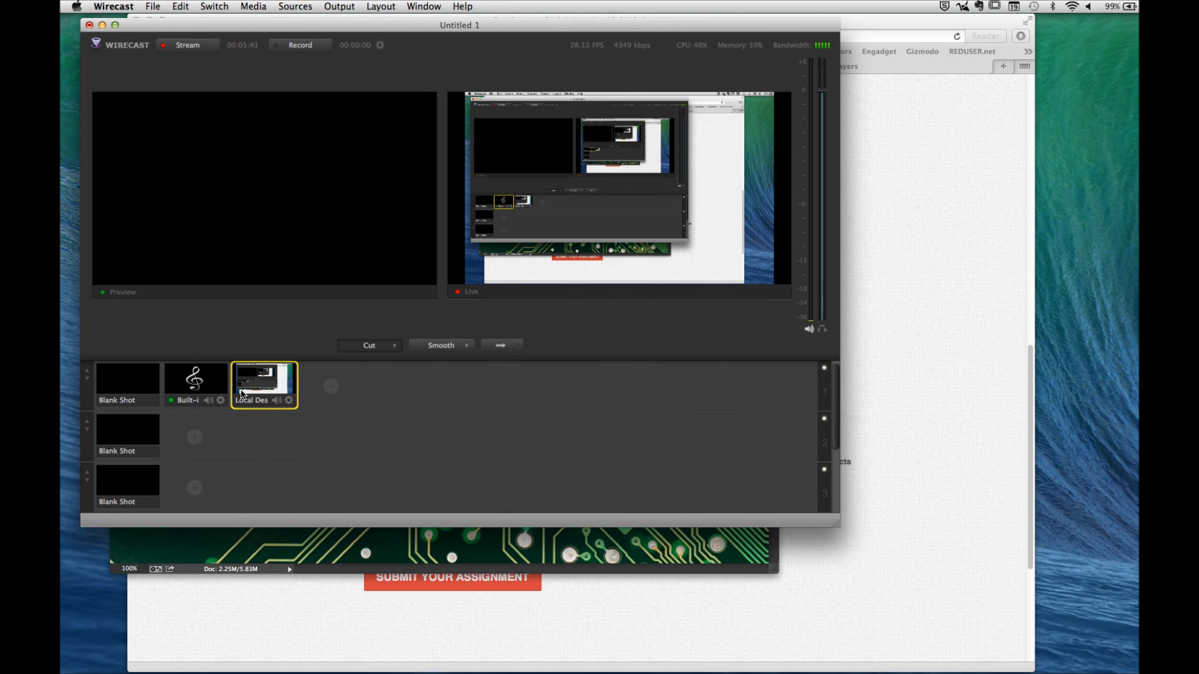
click(288, 401)
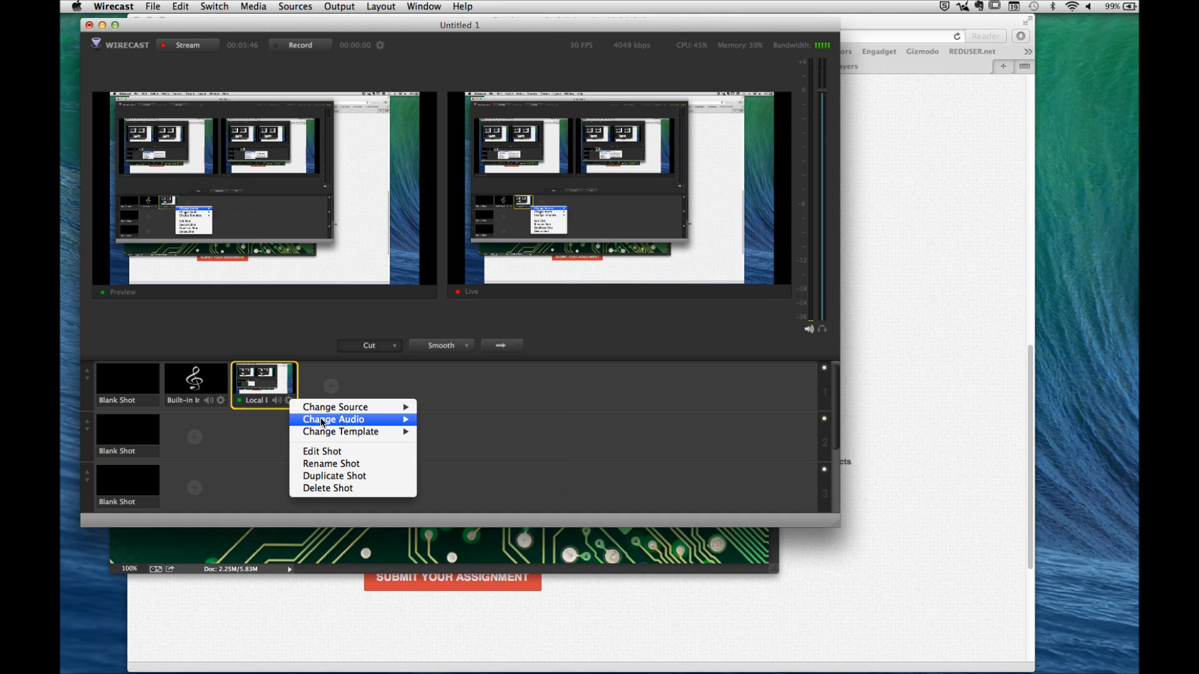
mouse_move(323, 422)
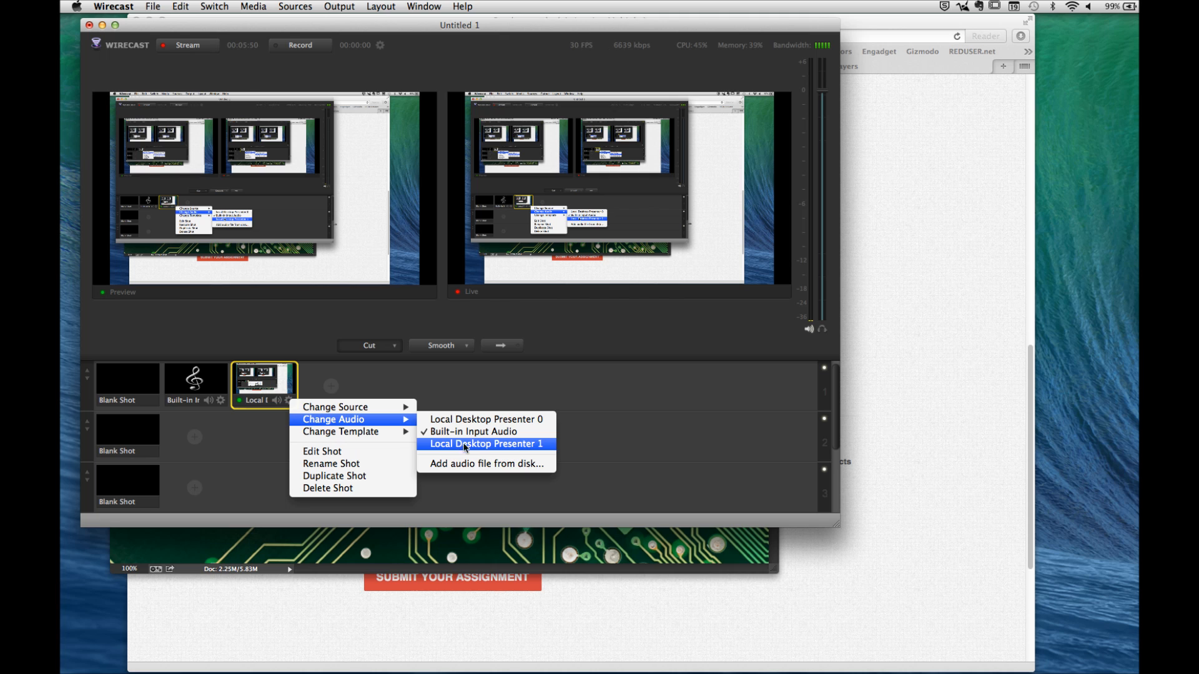
click(394, 391)
Delete the existing built-in input audio shot and add a new Built-in Input Audio shot
click(207, 393)
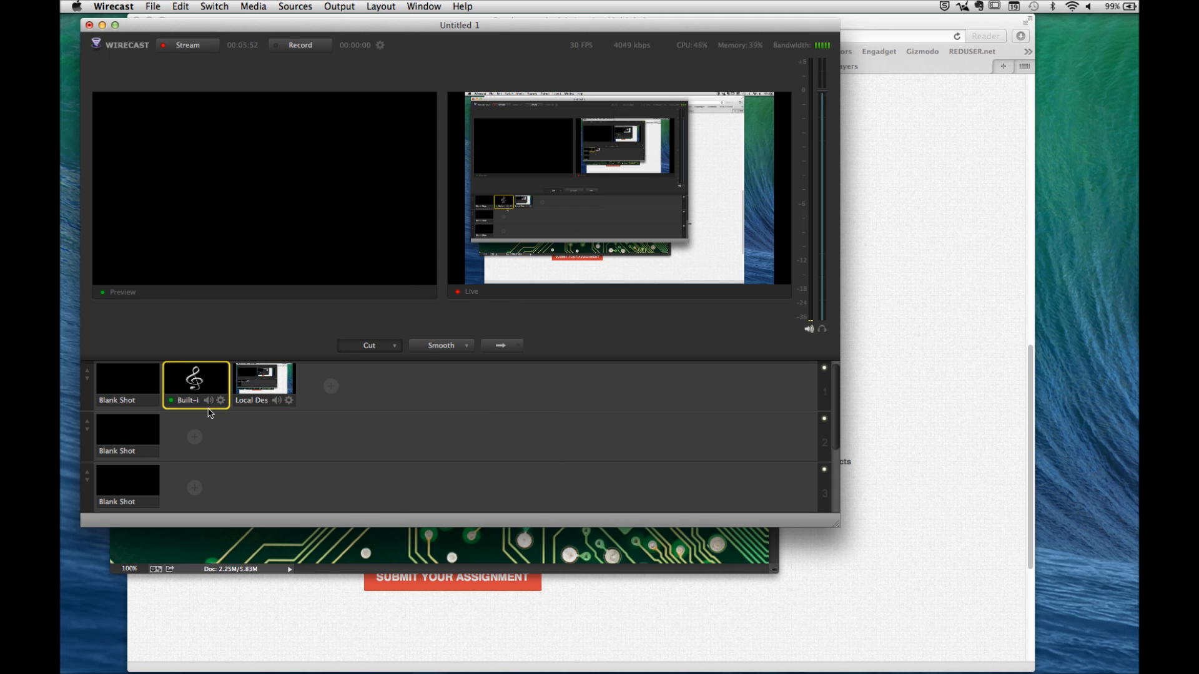
right_click(225, 398)
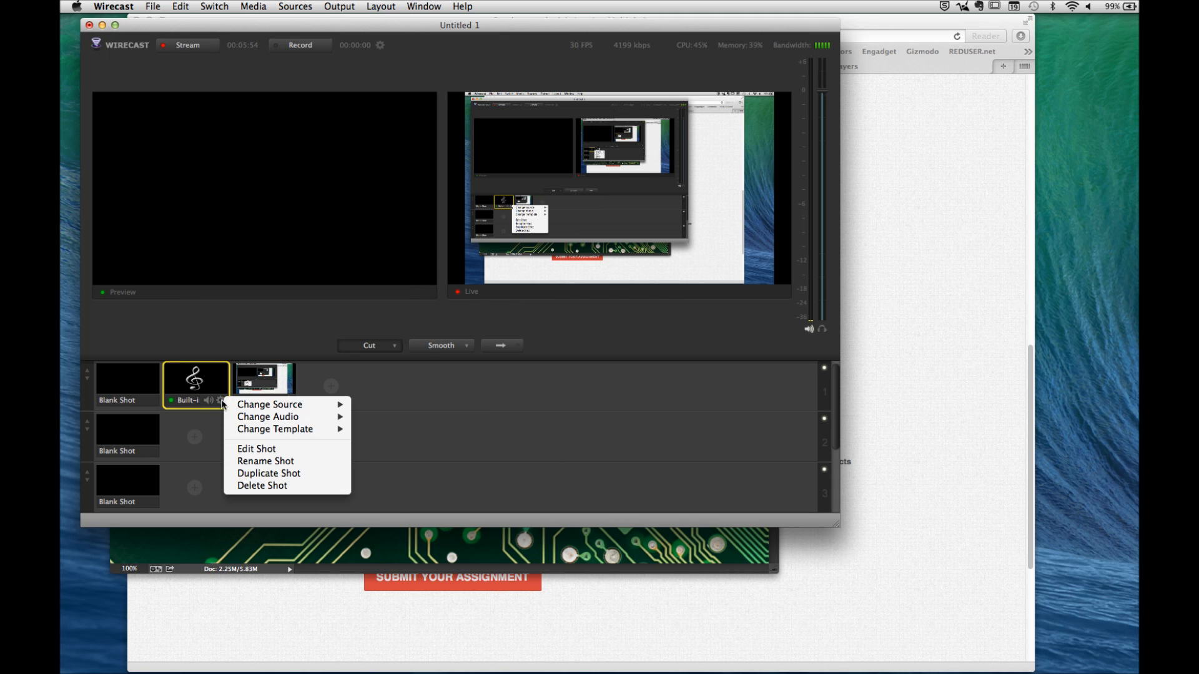
click(259, 486)
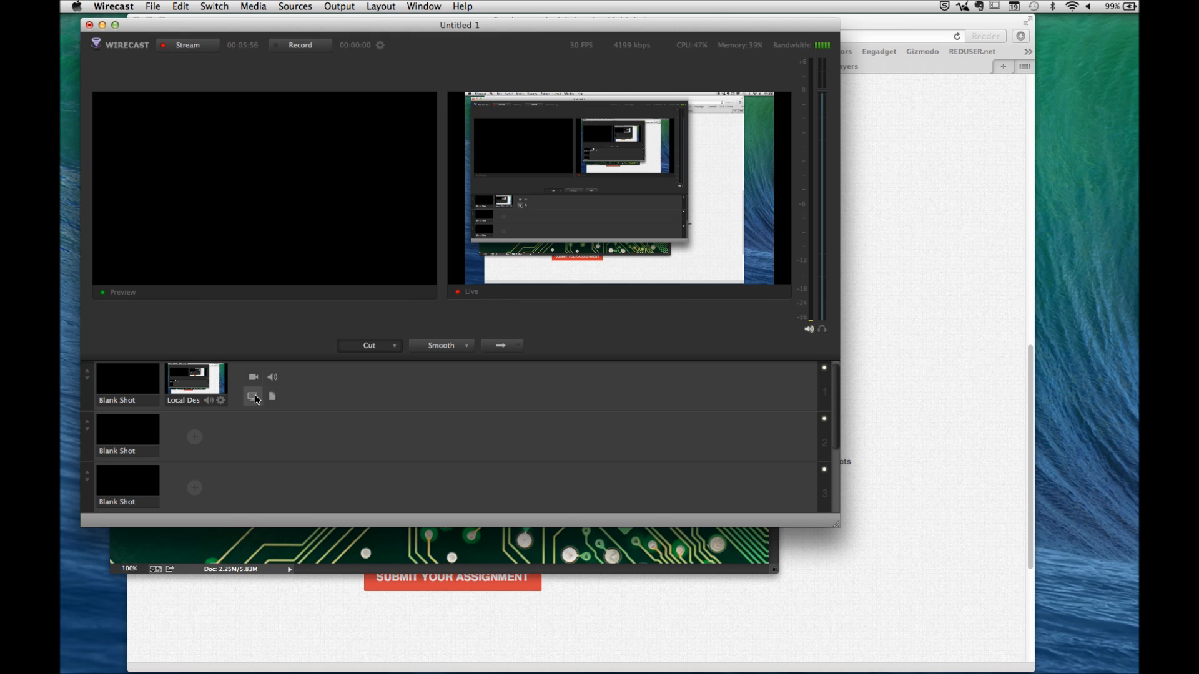
click(269, 381)
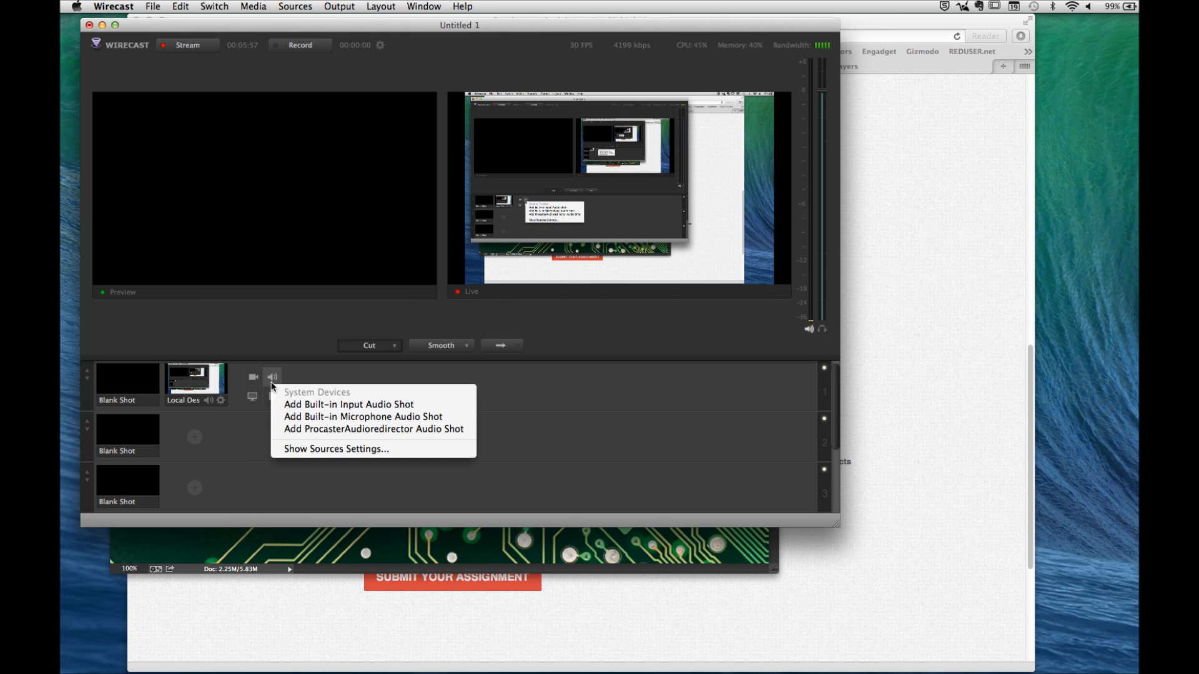
click(323, 406)
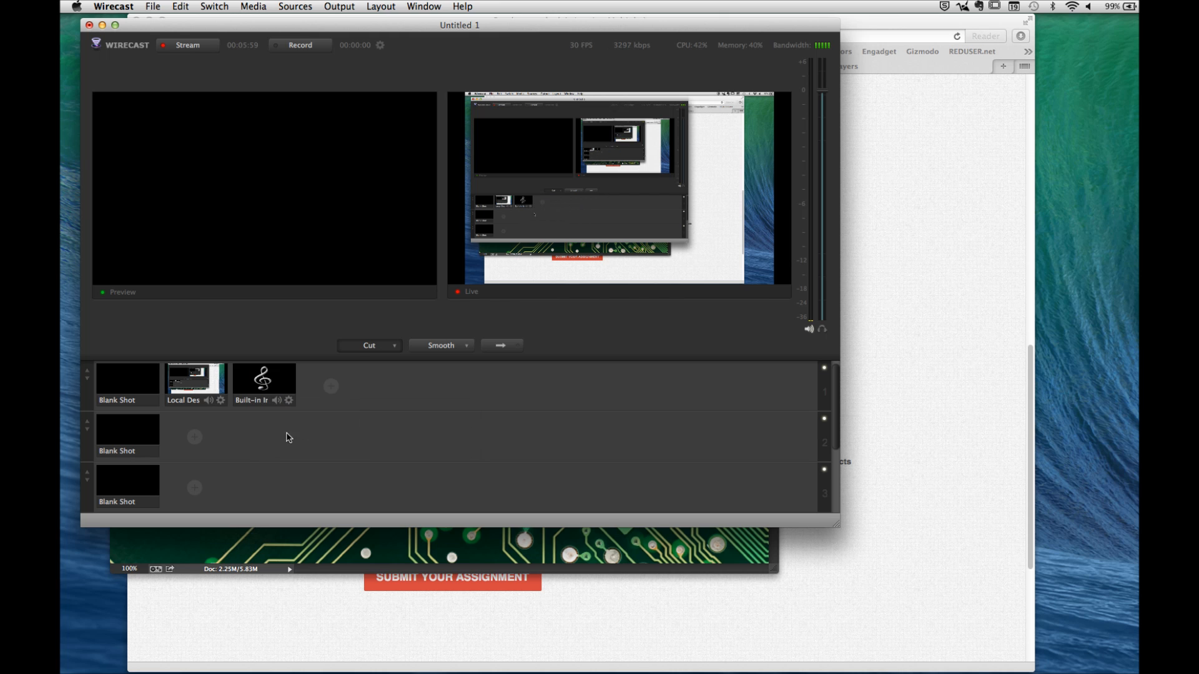
Recheck the audio source assigned to the Local Desktop shot
click(221, 403)
mouse_move(288, 419)
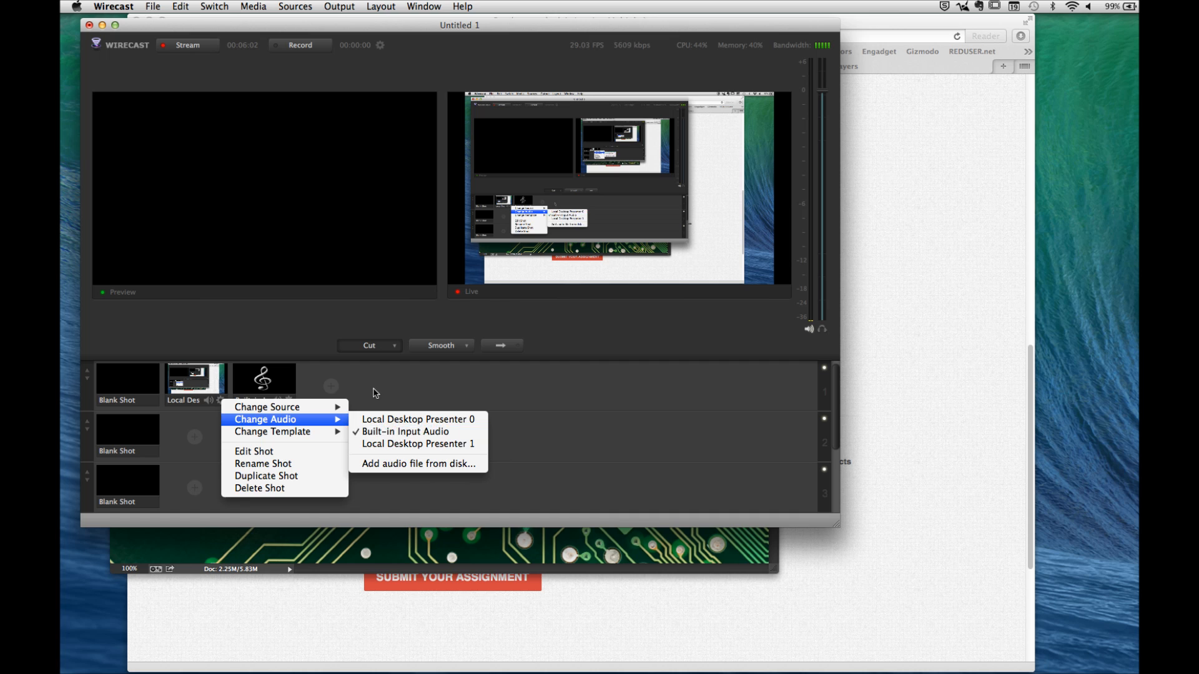
click(375, 393)
Preview the new built-in input audio shot, ending with the Local Desktop shot in the preview
click(198, 381)
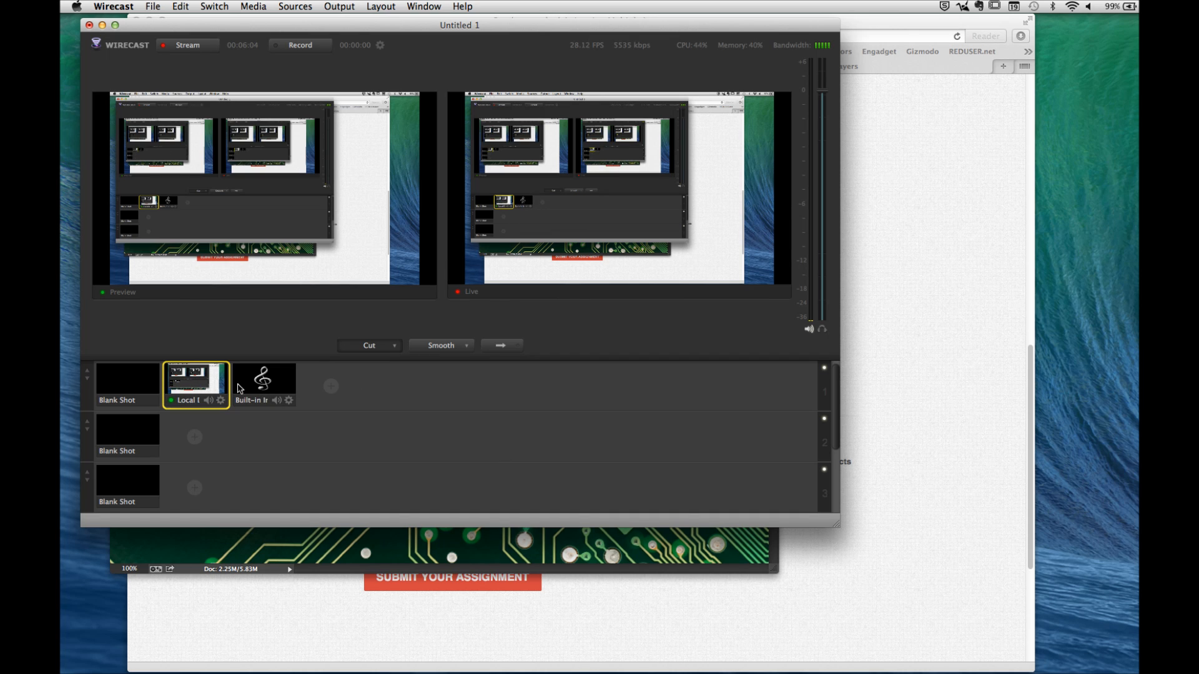
click(259, 390)
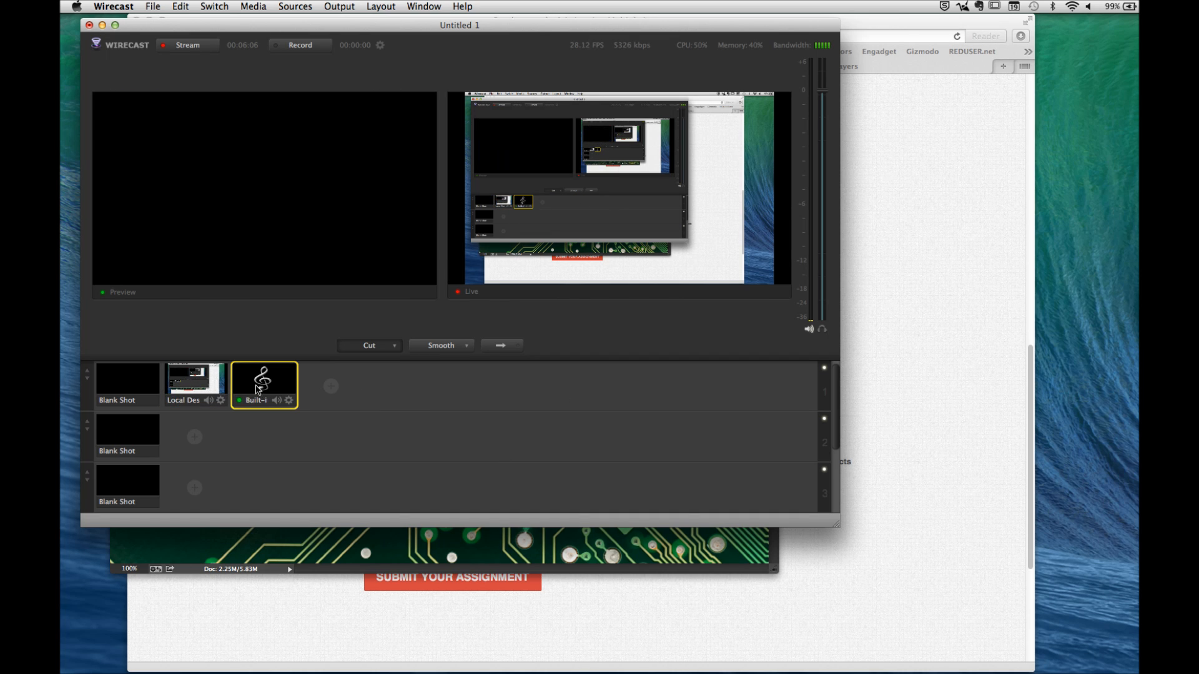
click(482, 415)
click(204, 404)
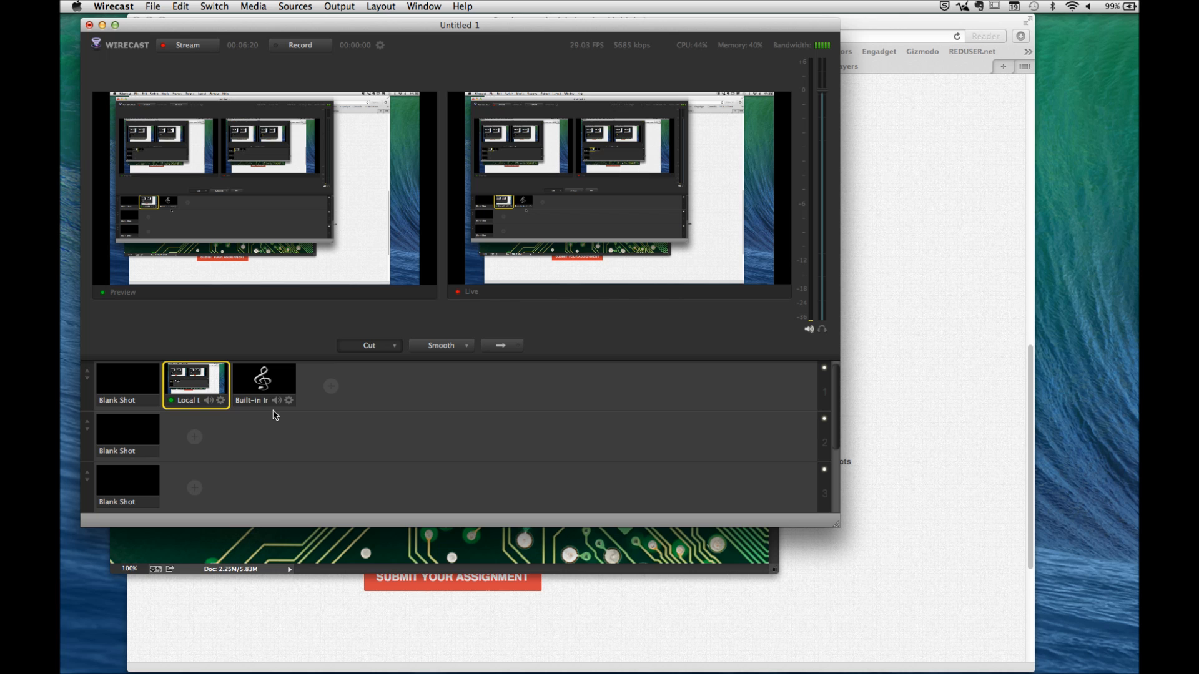
Put the built-in input audio shot in the preview and check which audio source it uses
click(272, 395)
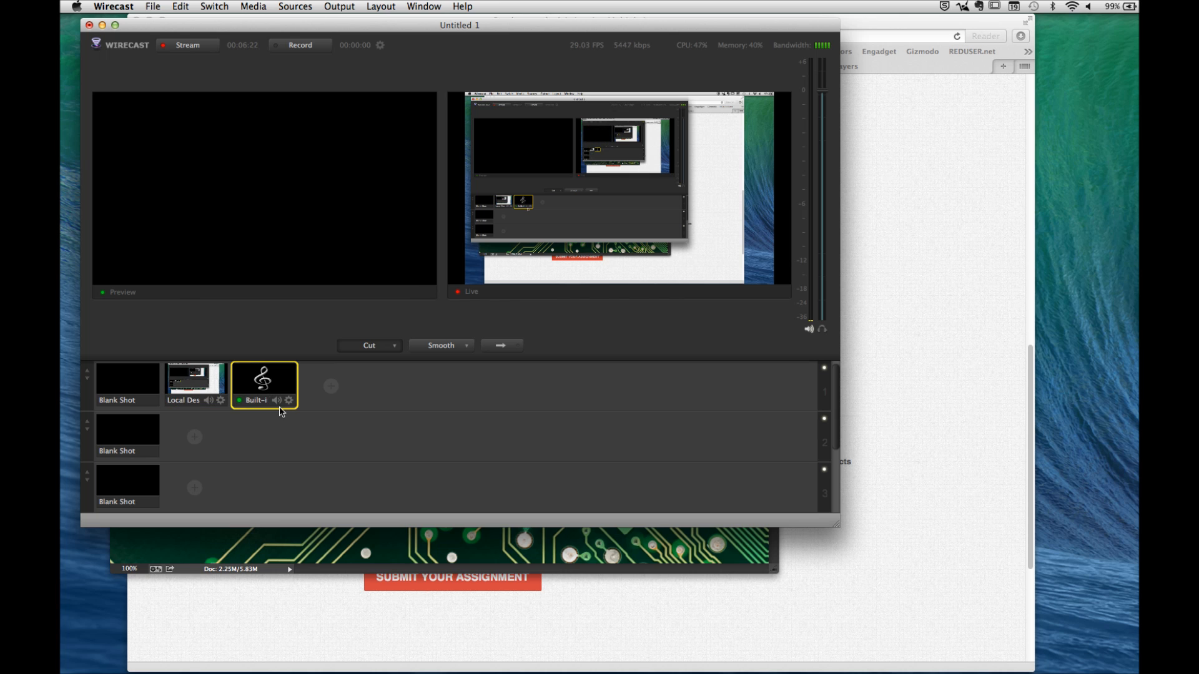
click(290, 403)
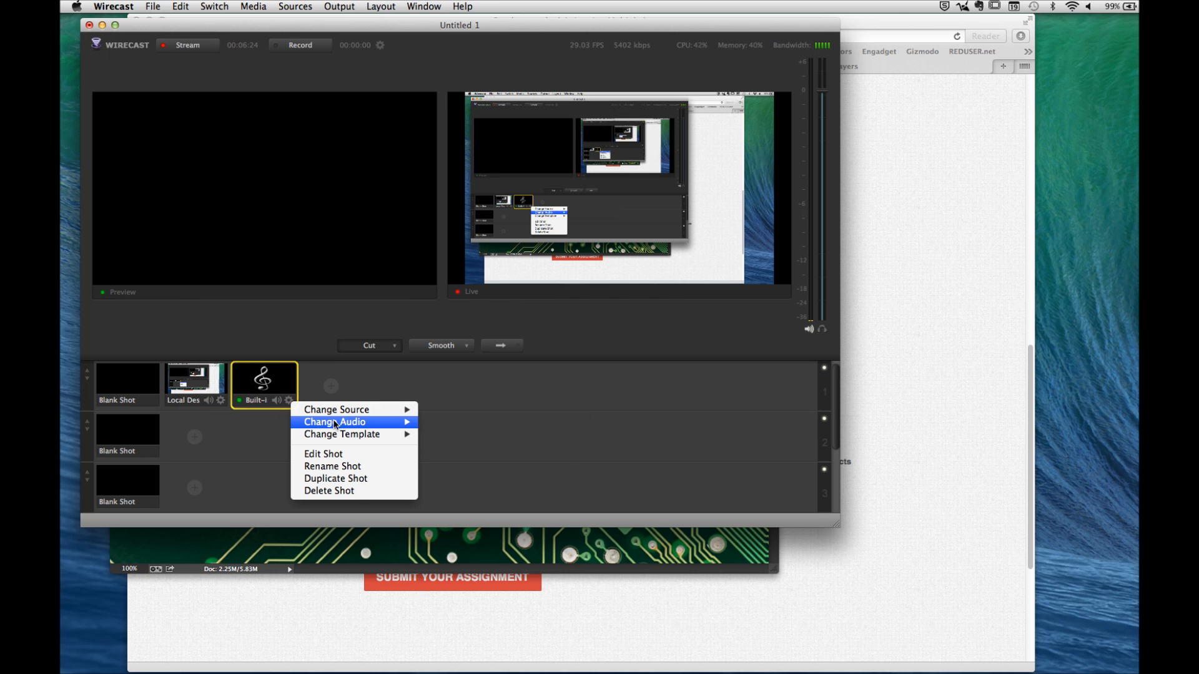
mouse_move(334, 424)
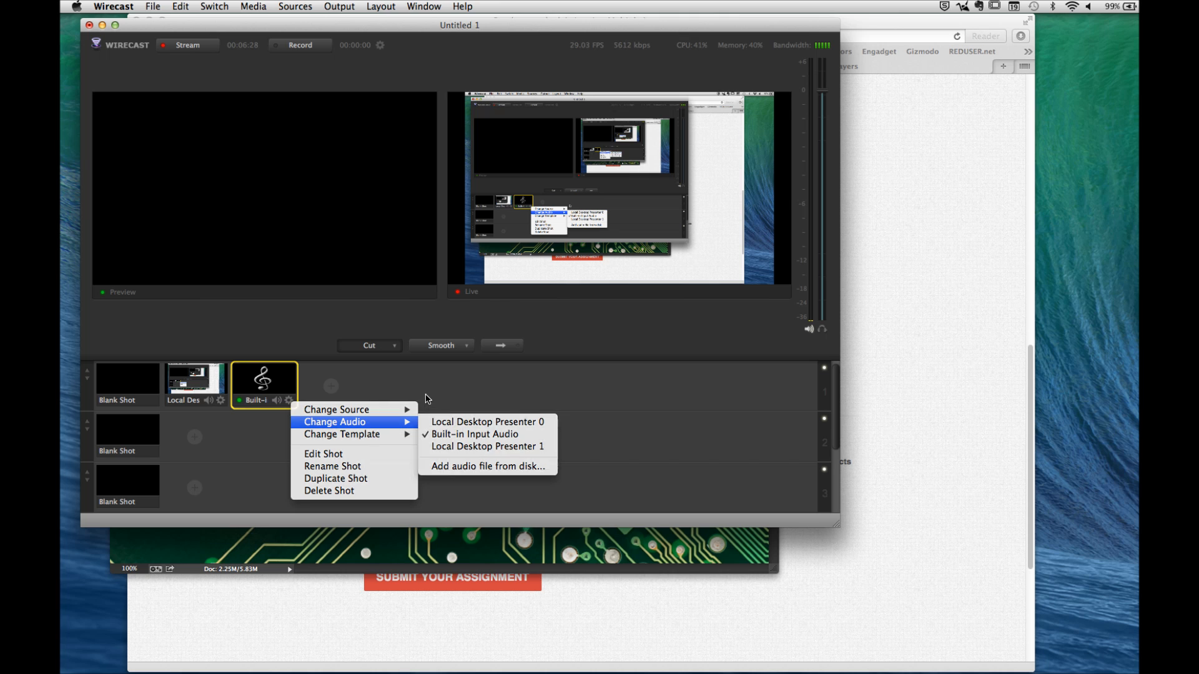
Add Local Desktop Presenter 0 as an audio source of the Local Desktop shot
click(225, 410)
click(220, 404)
mouse_move(254, 427)
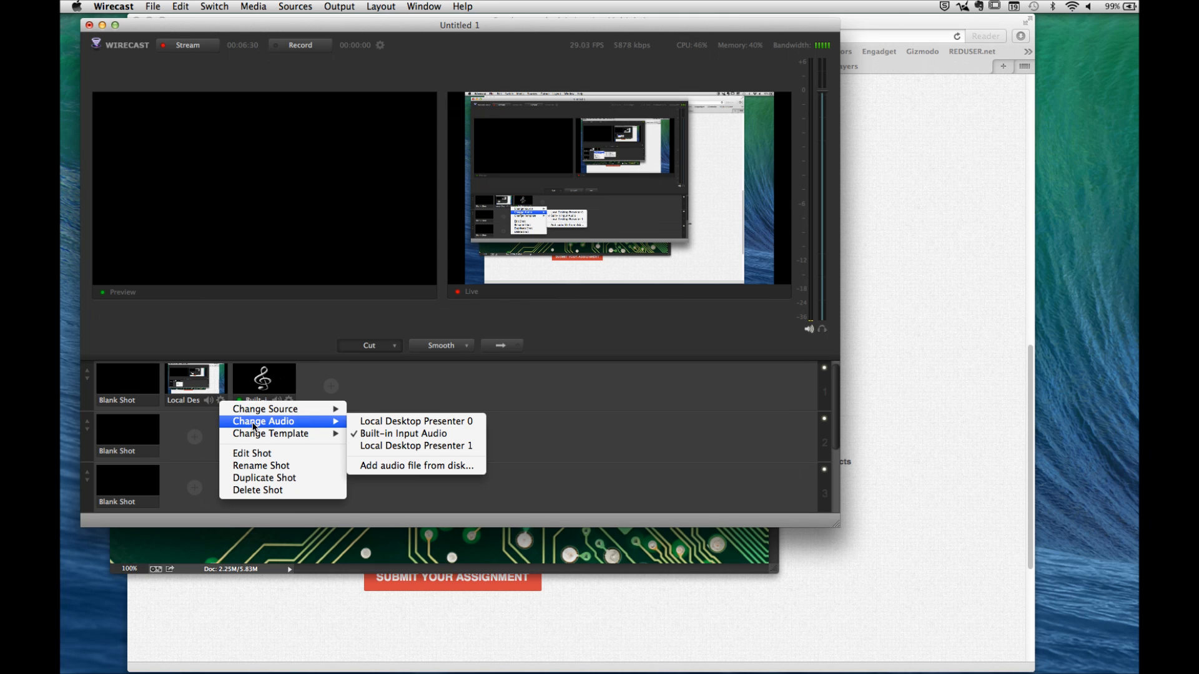
click(371, 422)
mouse_move(205, 431)
Delete the built-in input audio shot after looking at its source options
click(287, 400)
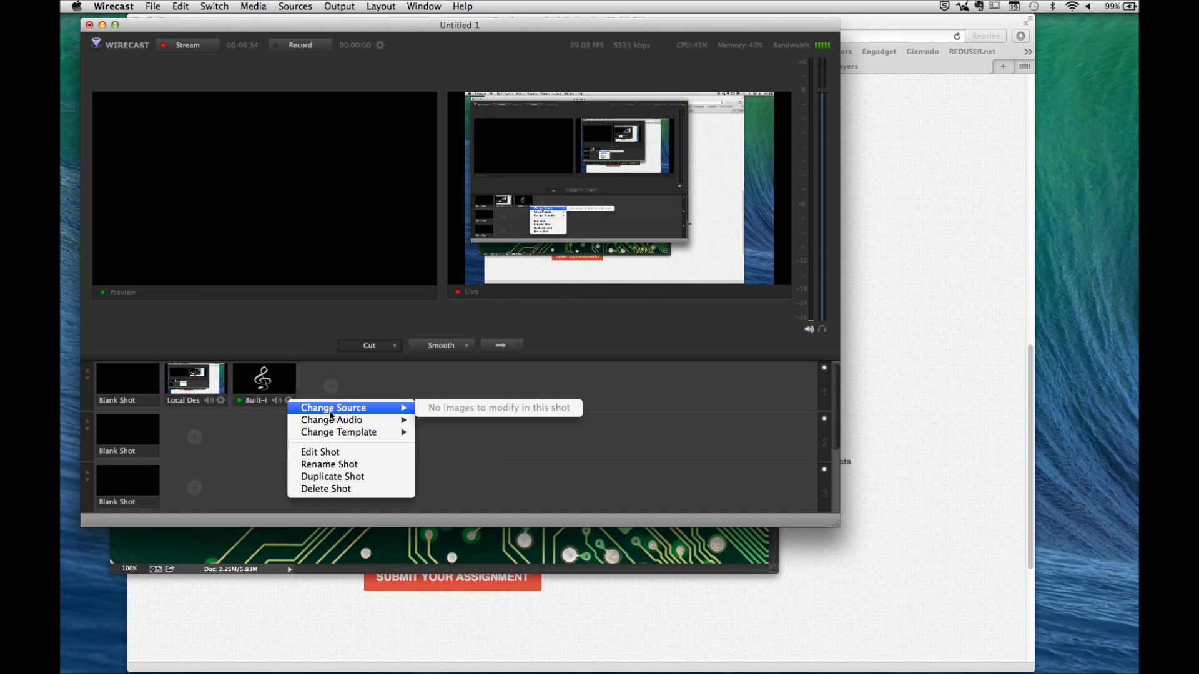
click(350, 382)
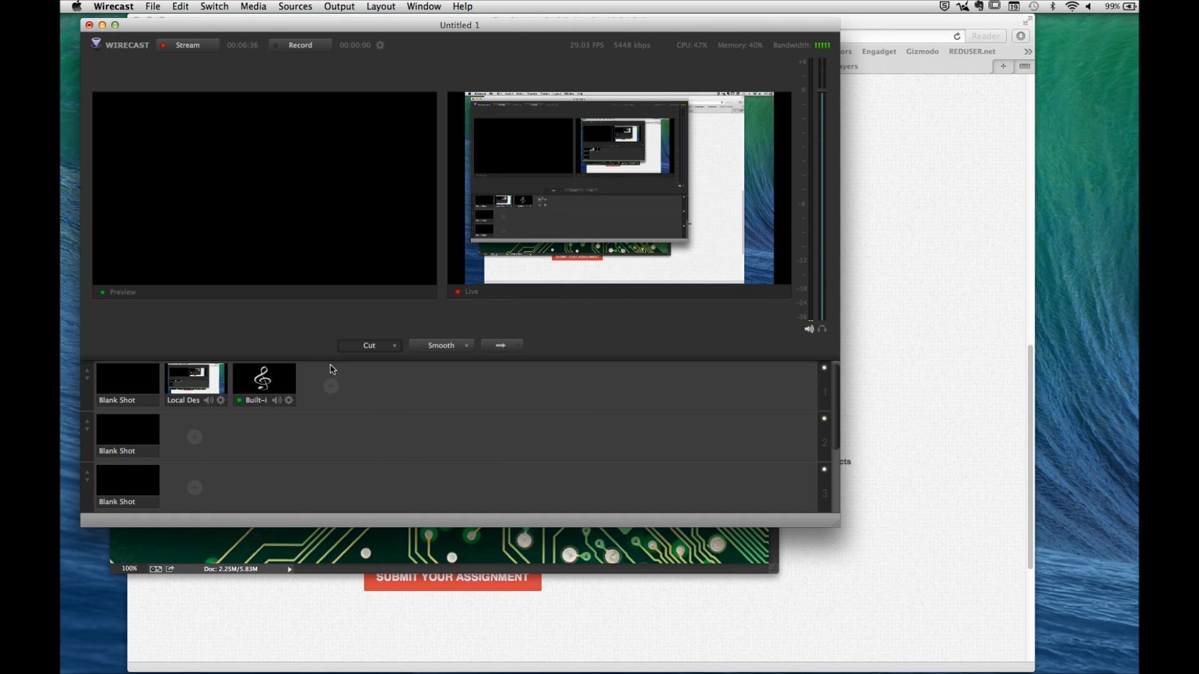
click(280, 381)
right_click(280, 382)
click(314, 467)
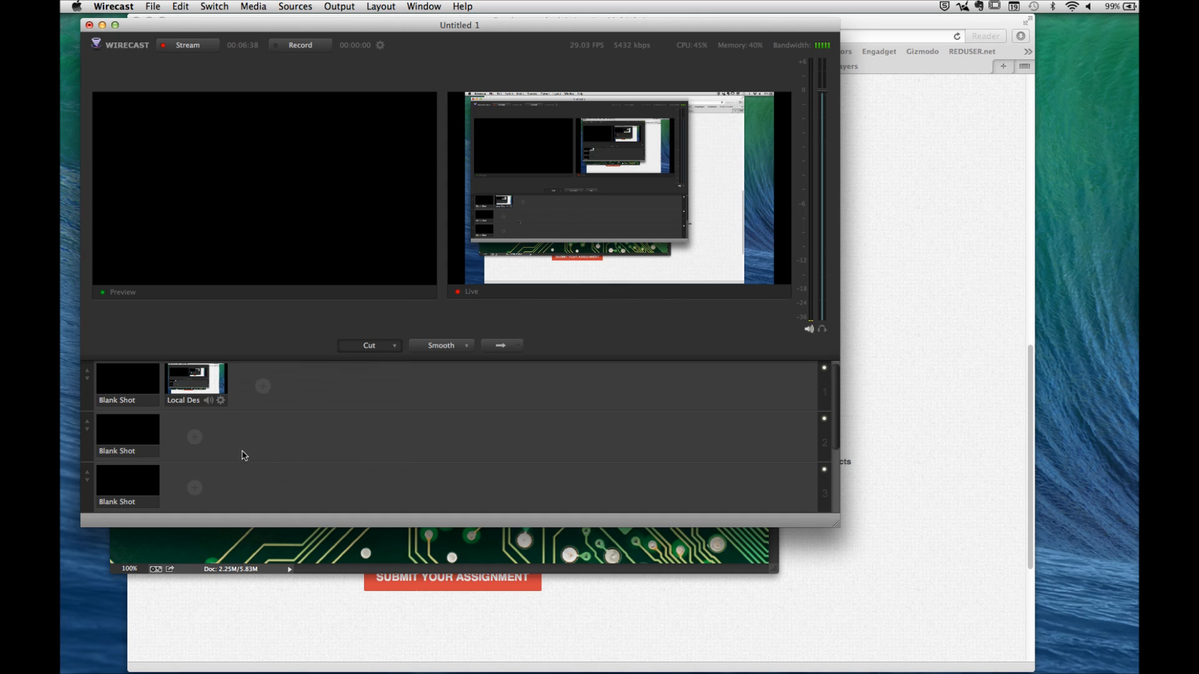
Turn off Built-in Input Audio as an audio source of the Local Desktop shot
click(220, 401)
mouse_move(268, 421)
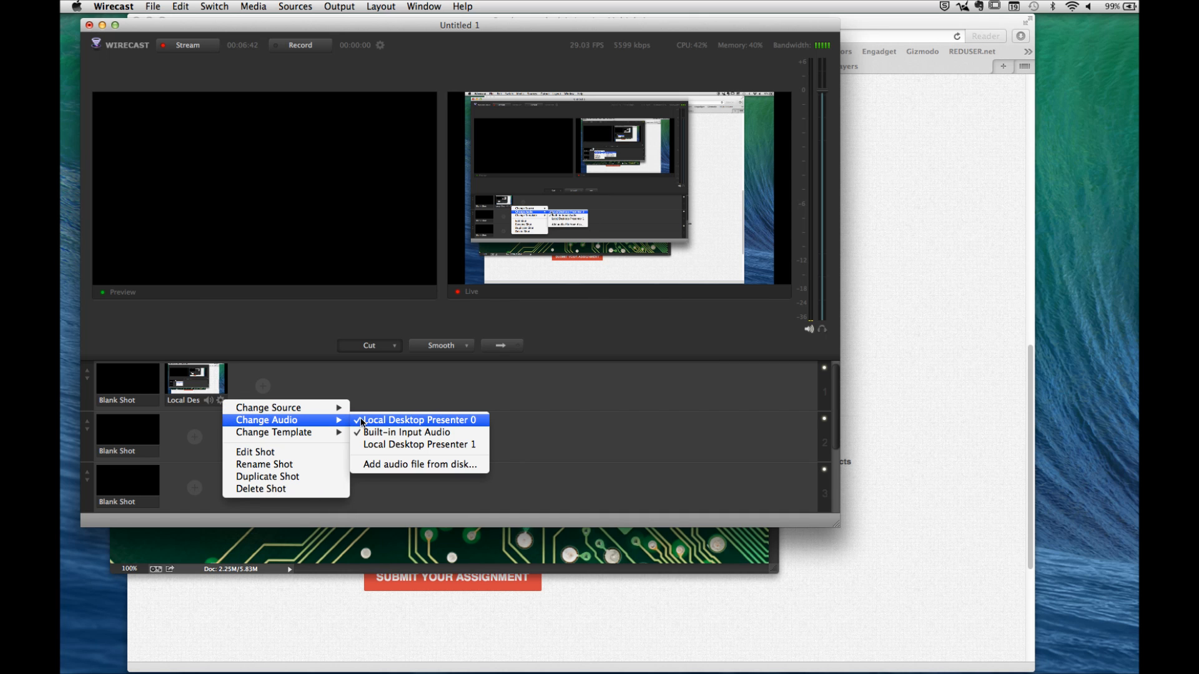
click(384, 434)
Put the Local Desktop shot in the preview and add a new Built-in Input Audio shot
mouse_move(267, 394)
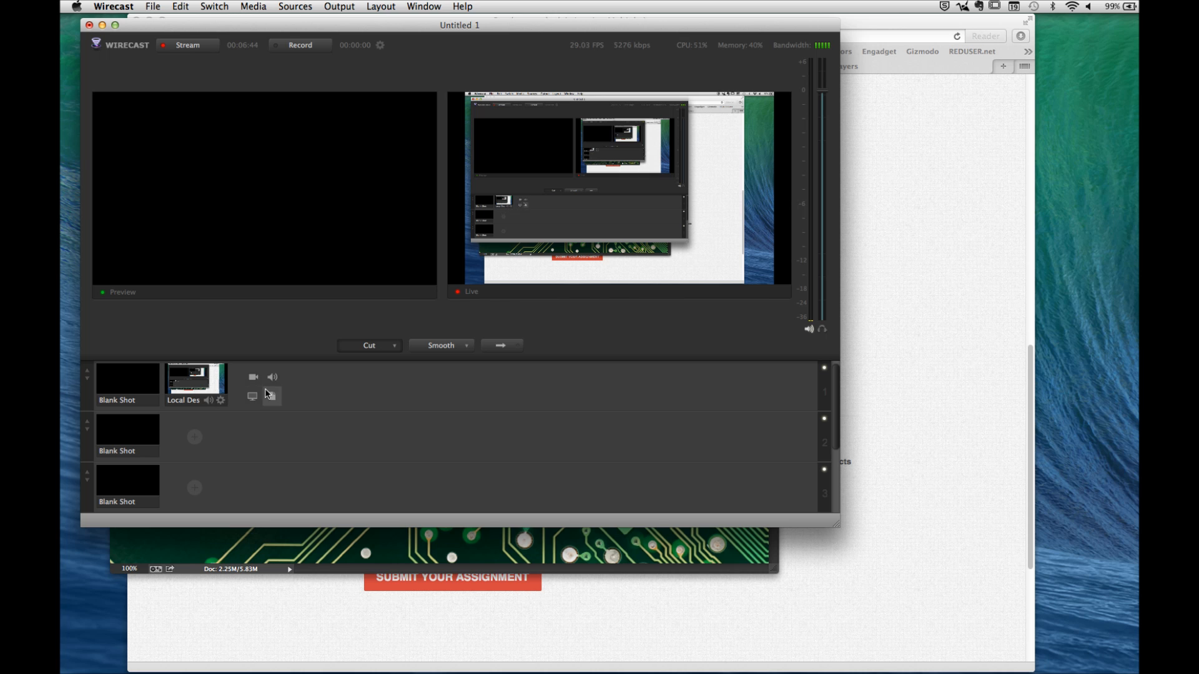
click(213, 389)
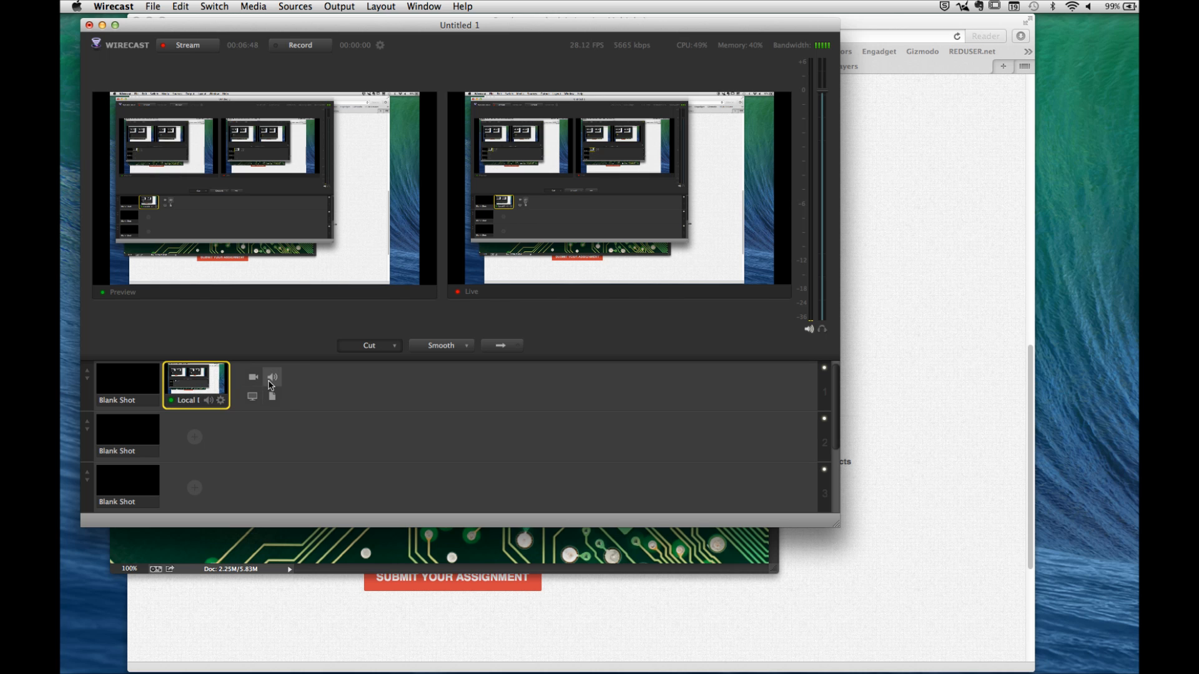
click(271, 379)
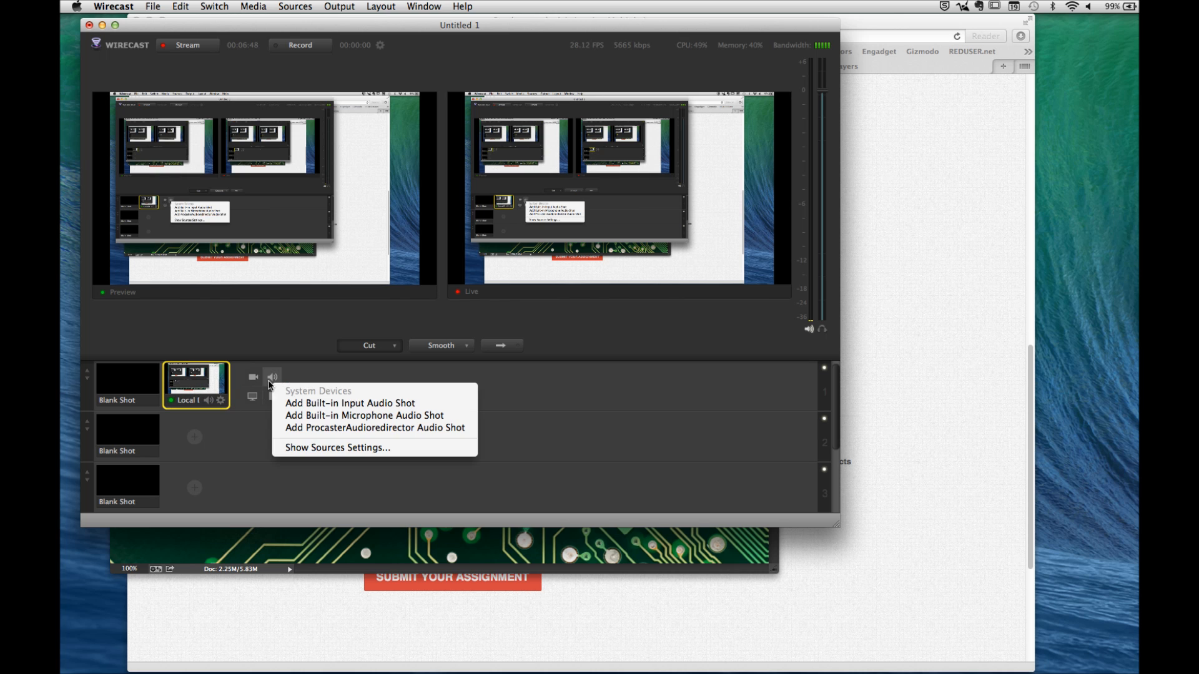
click(314, 404)
Turn on Built-in Input Audio as an audio source of the Local Desktop shot
right_click(223, 398)
mouse_move(260, 417)
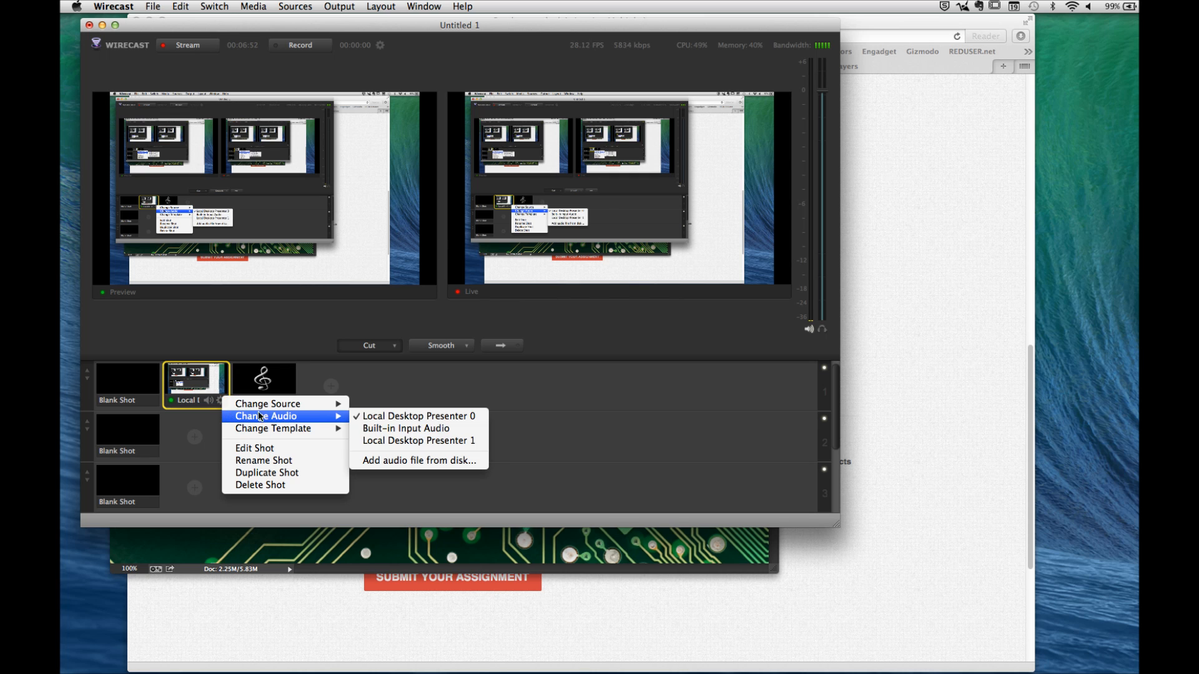
click(405, 428)
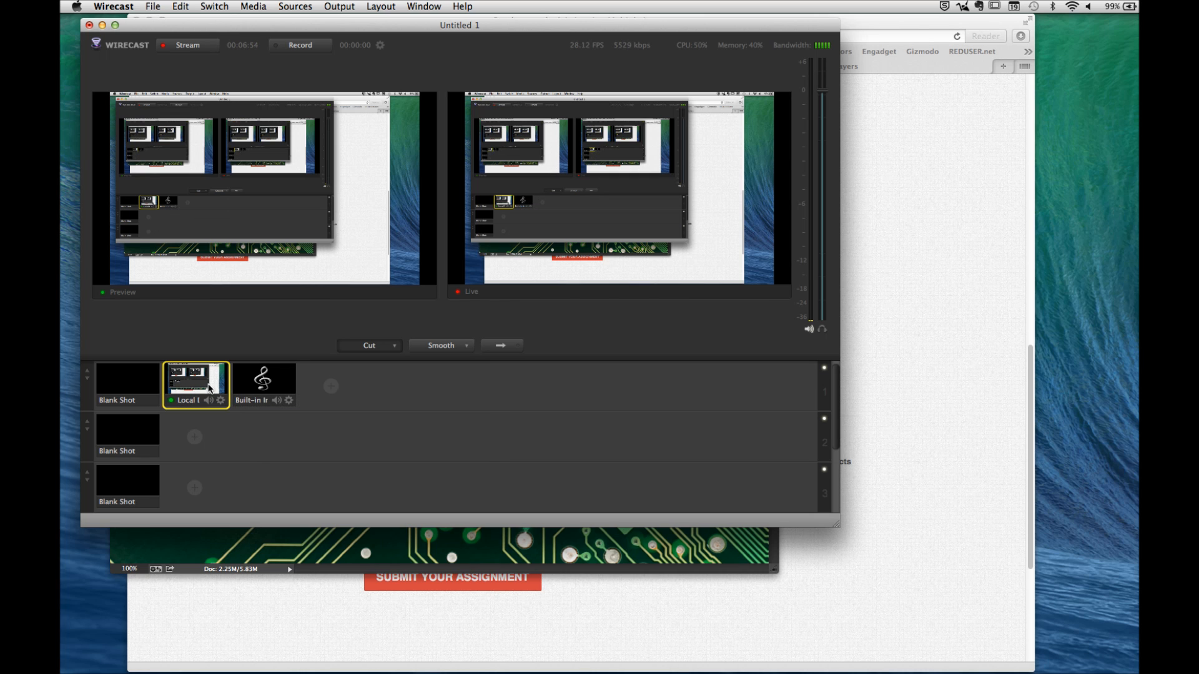
click(269, 382)
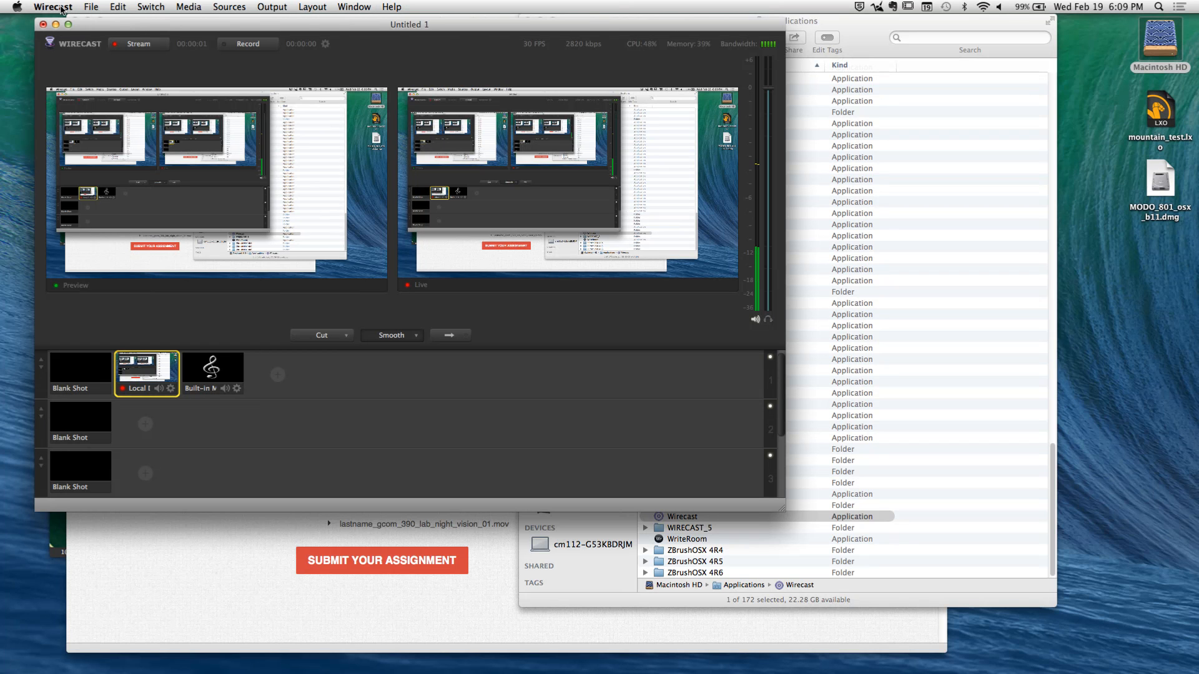
Hide Wirecast, switch to Photoshop and shift the Golden Gate Bridge document window slightly up and left
click(53, 6)
click(73, 80)
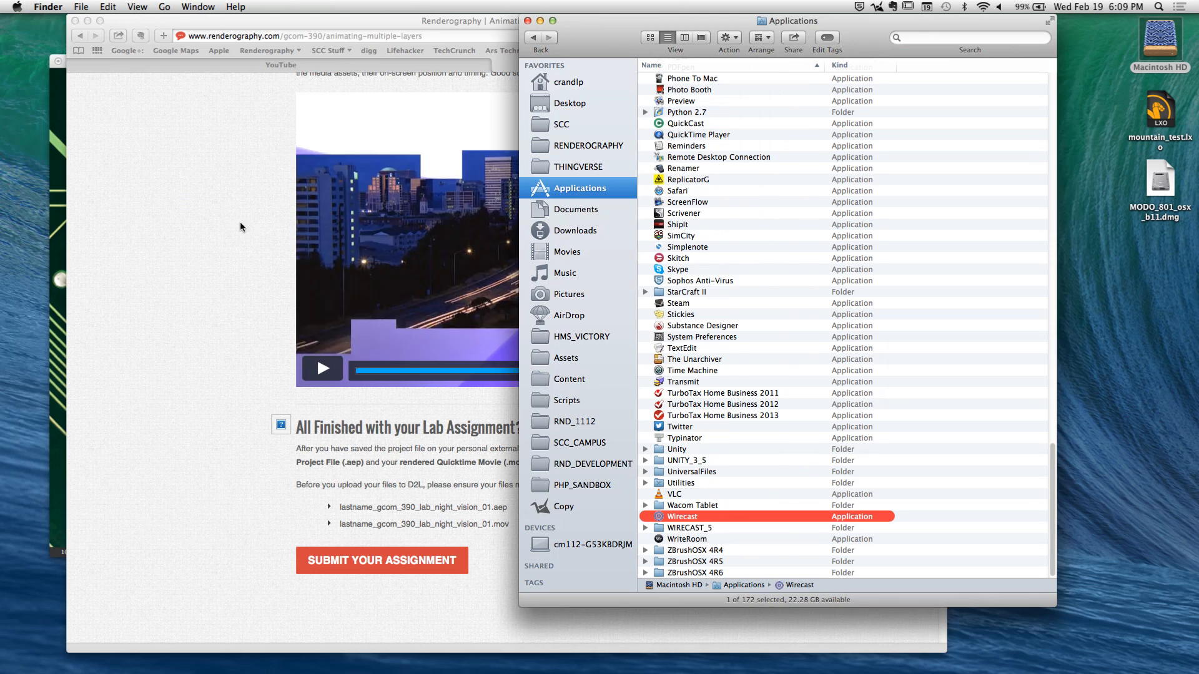
click(265, 339)
key(super+Tab)
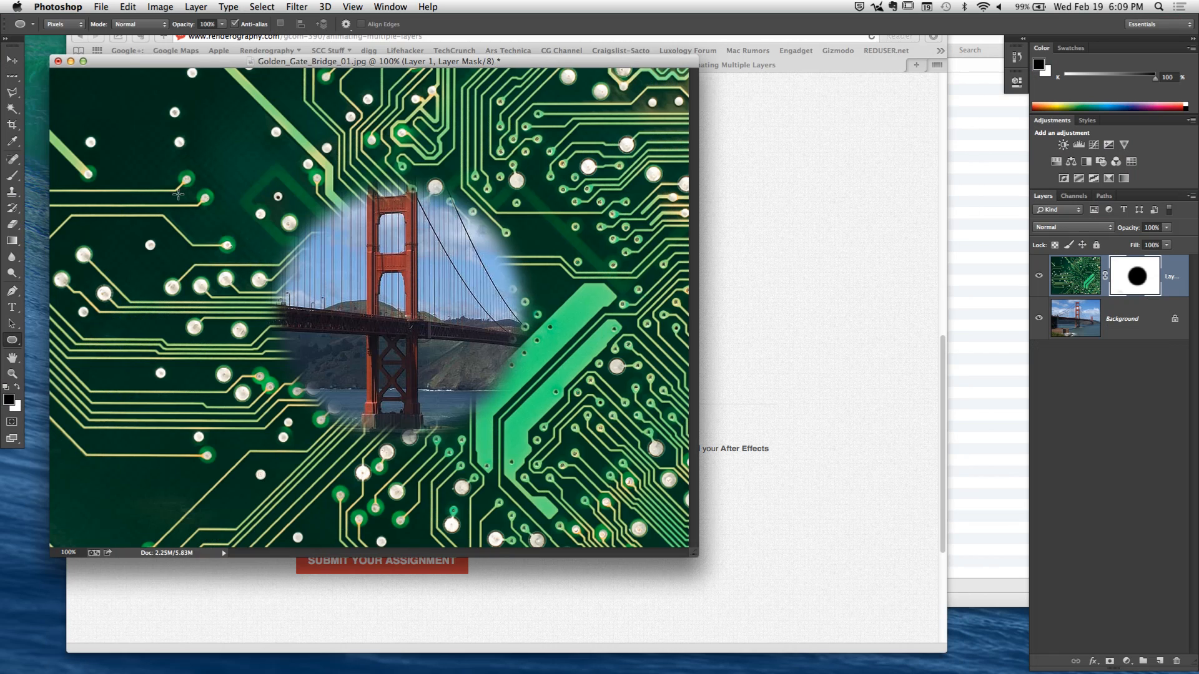
drag(167, 53, 159, 49)
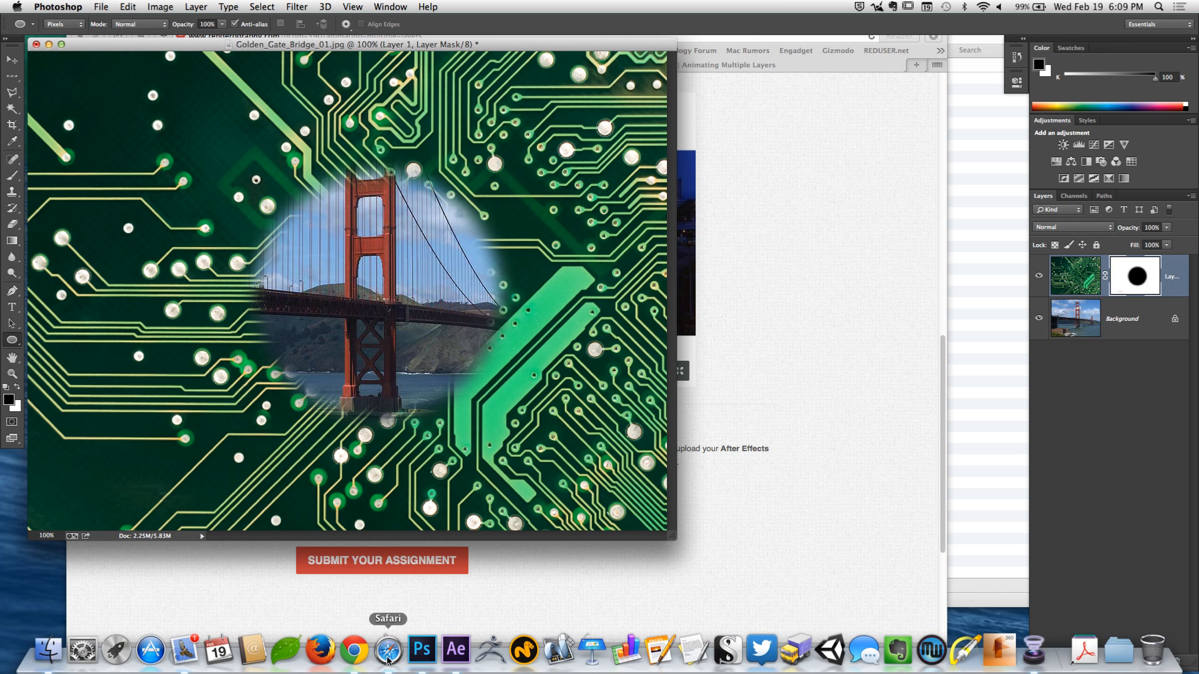
Switch to Safari and on to Wirecast to check the live stream's audio level, and hide Wirecast again
click(390, 655)
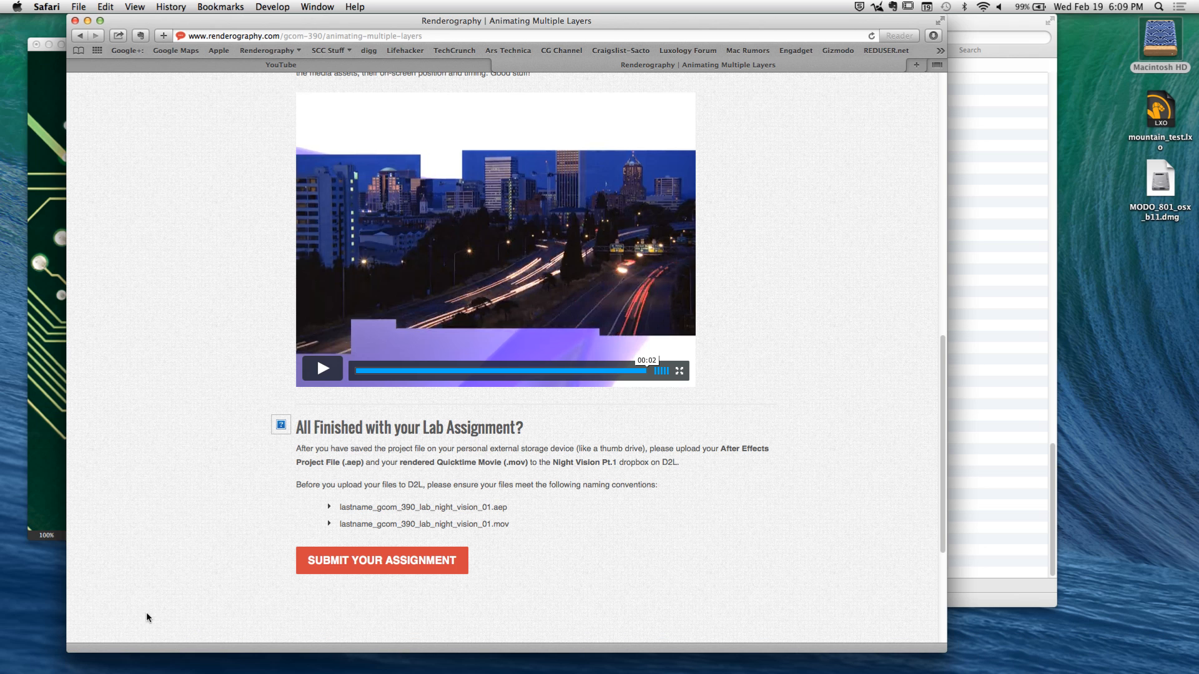
mouse_move(830, 662)
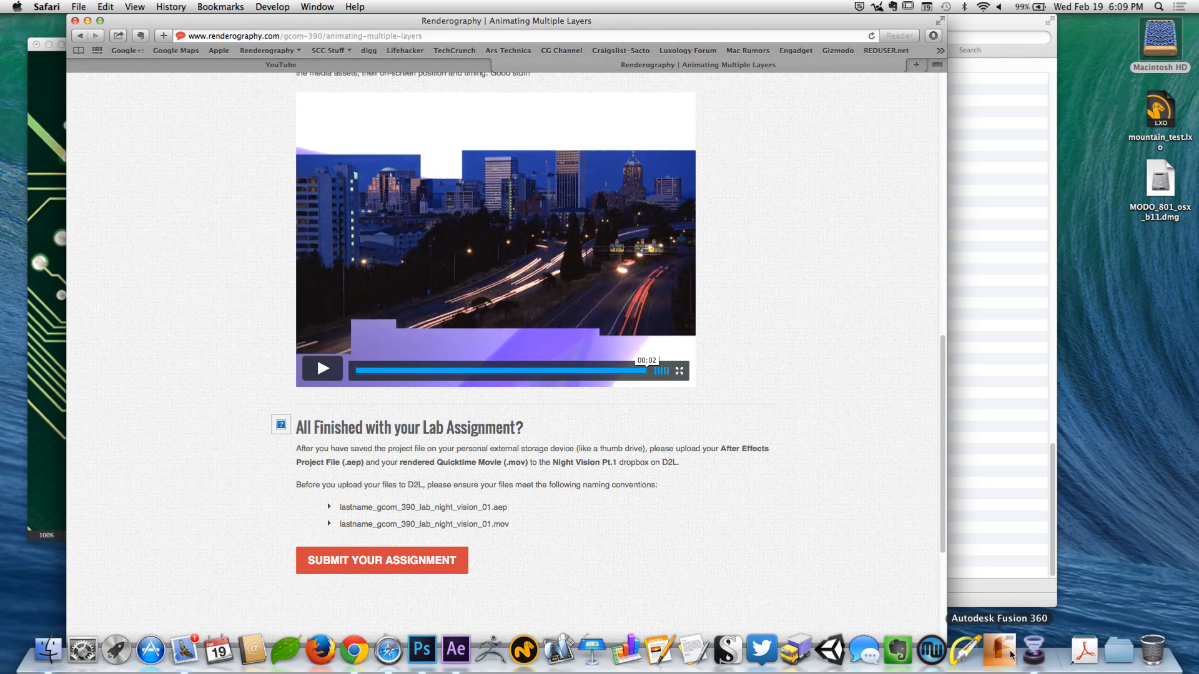
click(1033, 652)
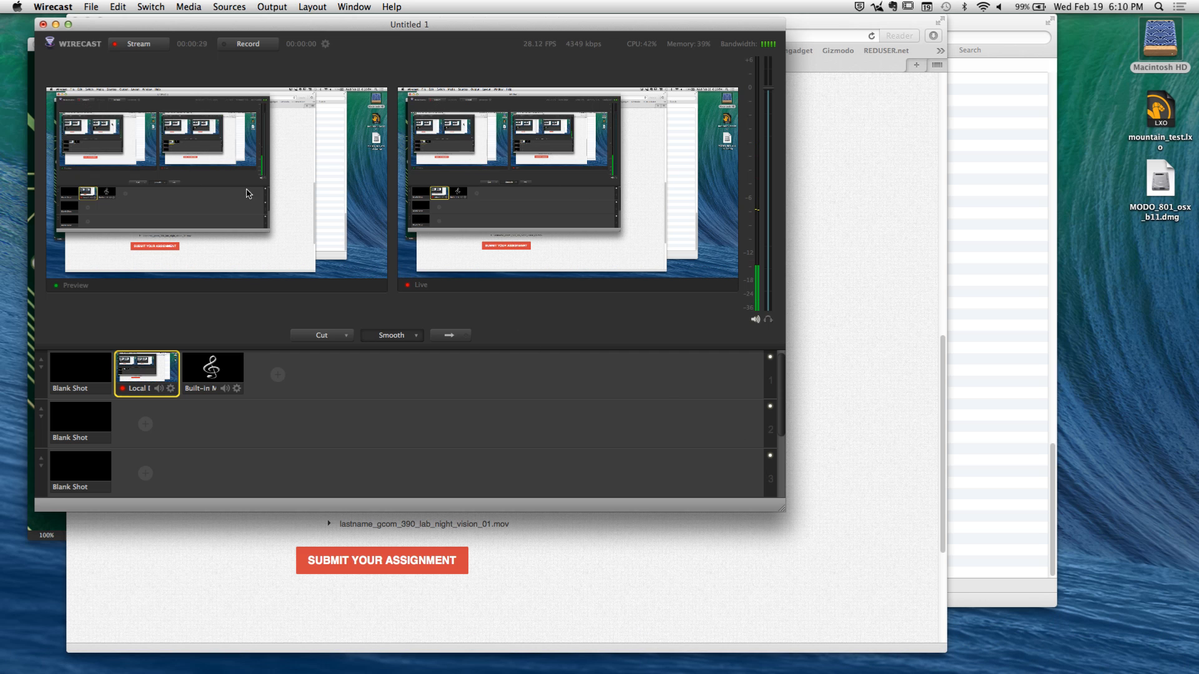
click(53, 7)
click(86, 82)
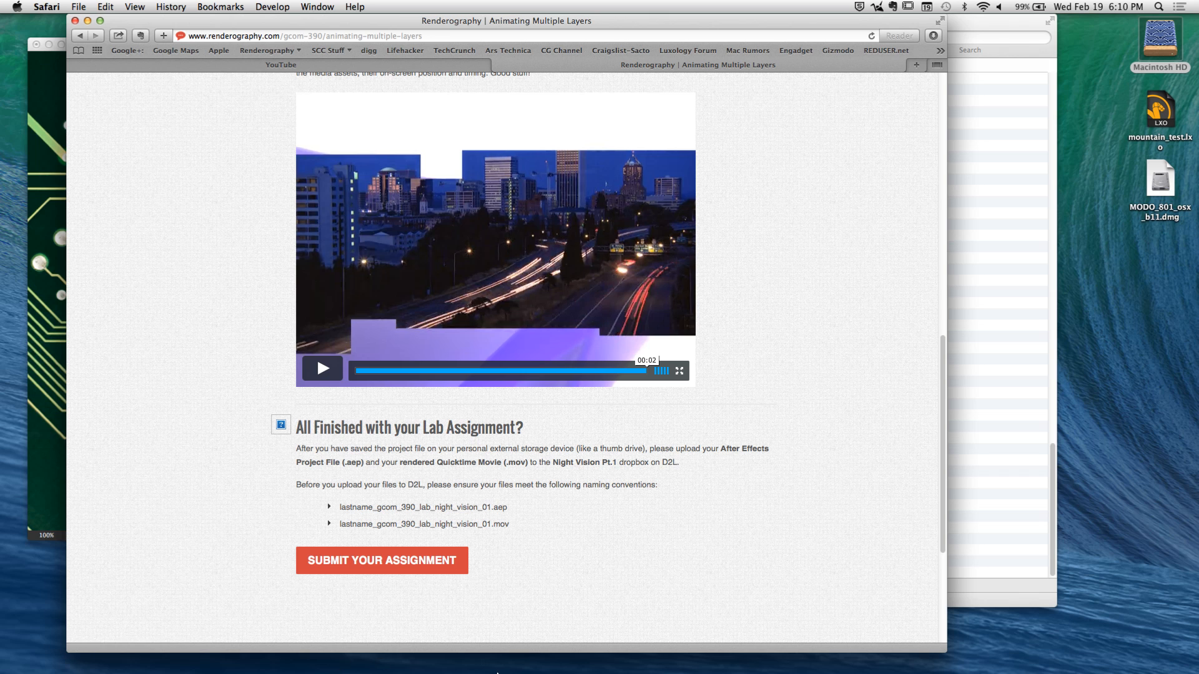
Switch to Photoshop and disable and re-enable Layer 1's mask to compare the image with and without it
mouse_move(556, 667)
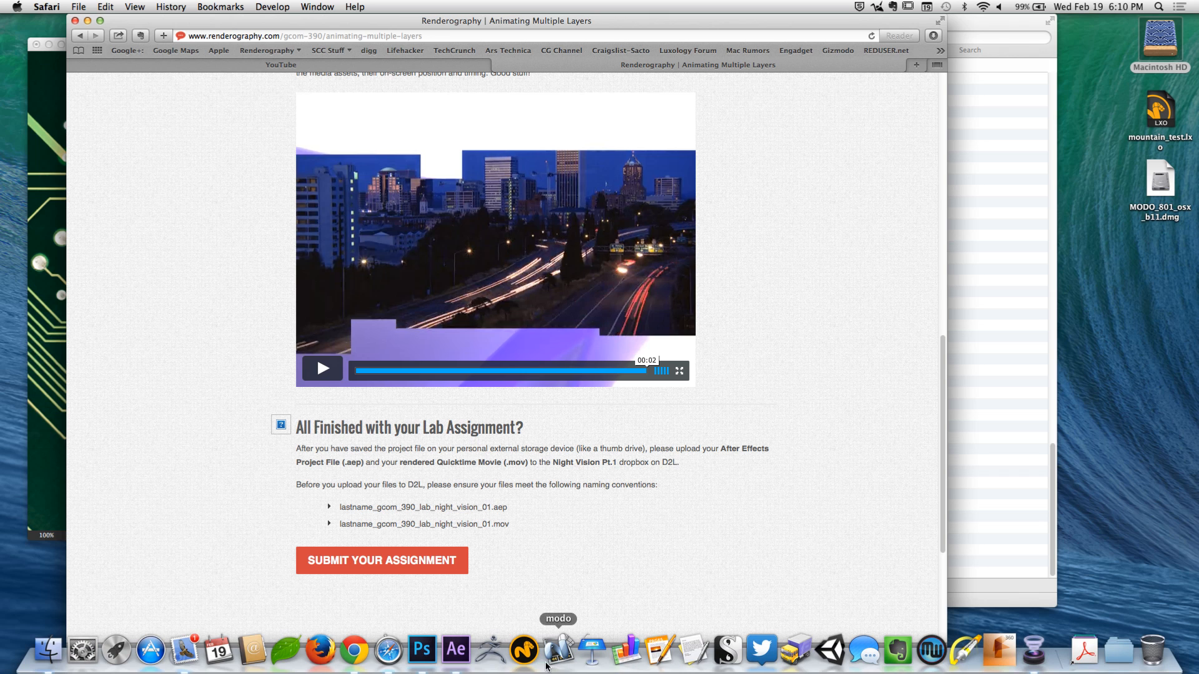
click(422, 650)
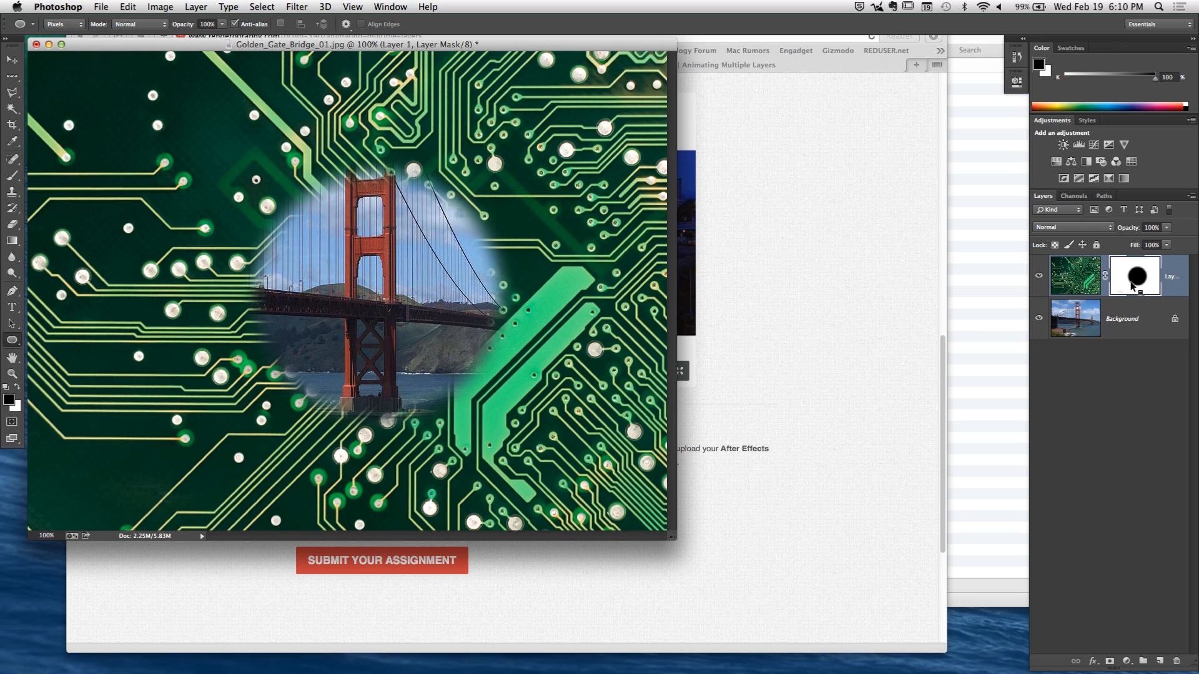
shift+click(1134, 286)
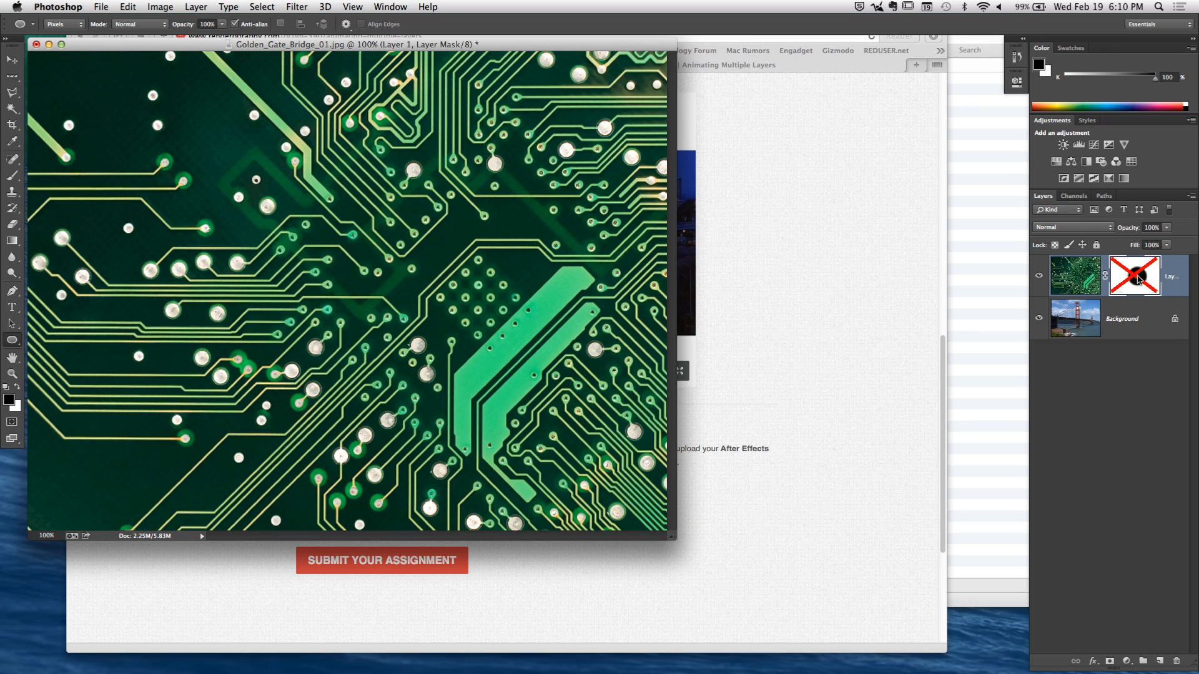
shift+click(1137, 288)
right_click(1137, 288)
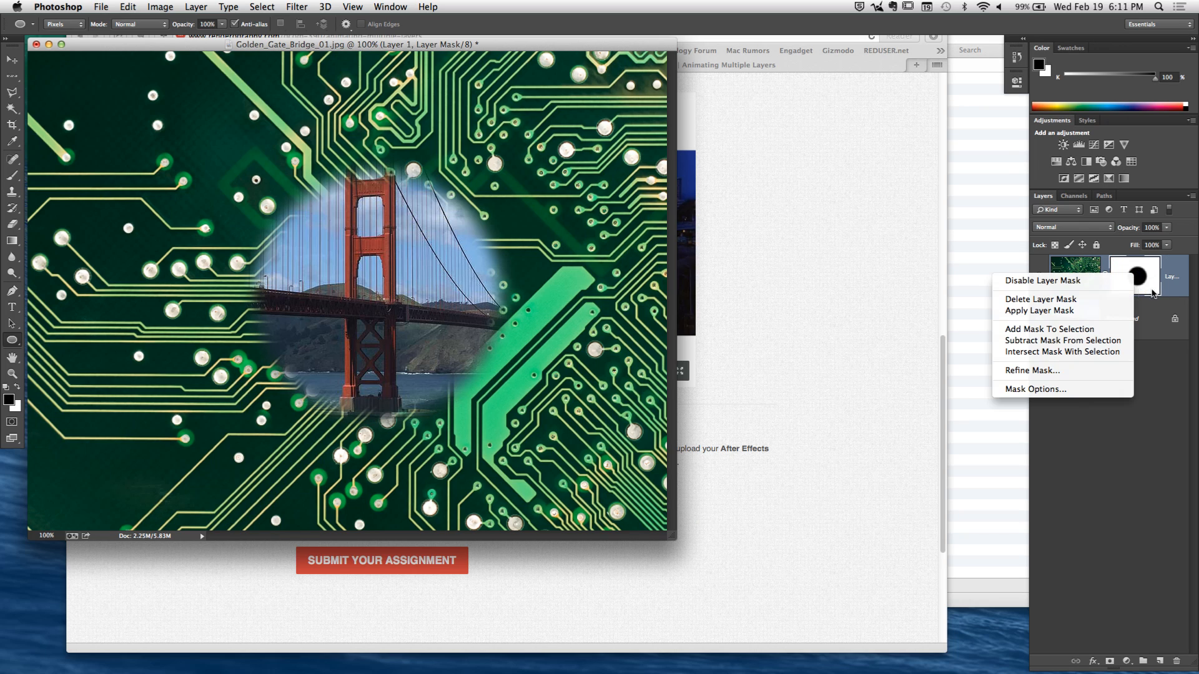
click(1153, 288)
Alternate between the normal image and a view of Layer 1's mask alone, ending with the mask shown alone
alt+click(1152, 285)
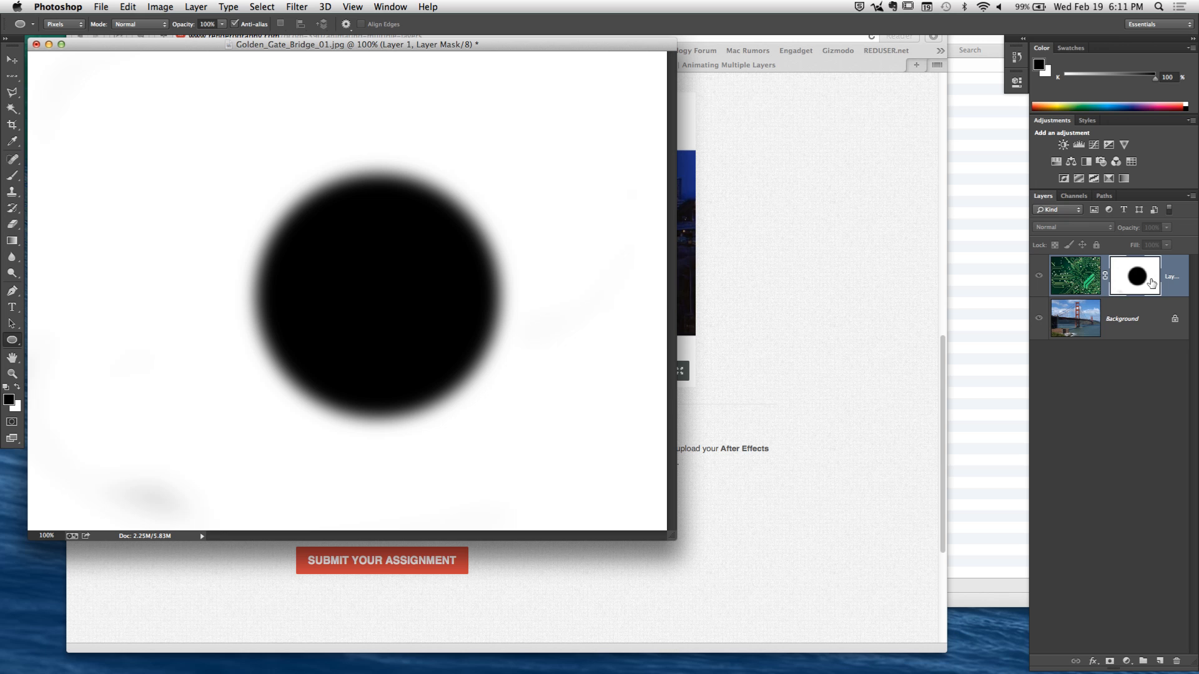
alt+click(1139, 285)
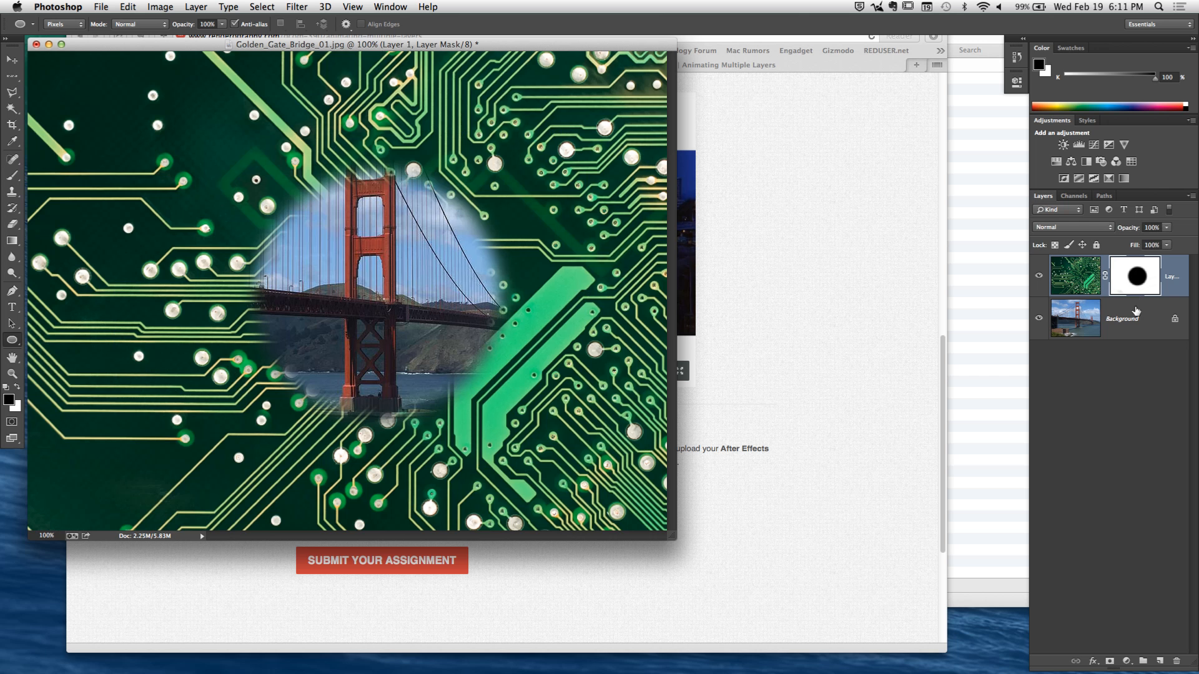
alt+click(1137, 289)
alt+click(1138, 284)
alt+click(1124, 276)
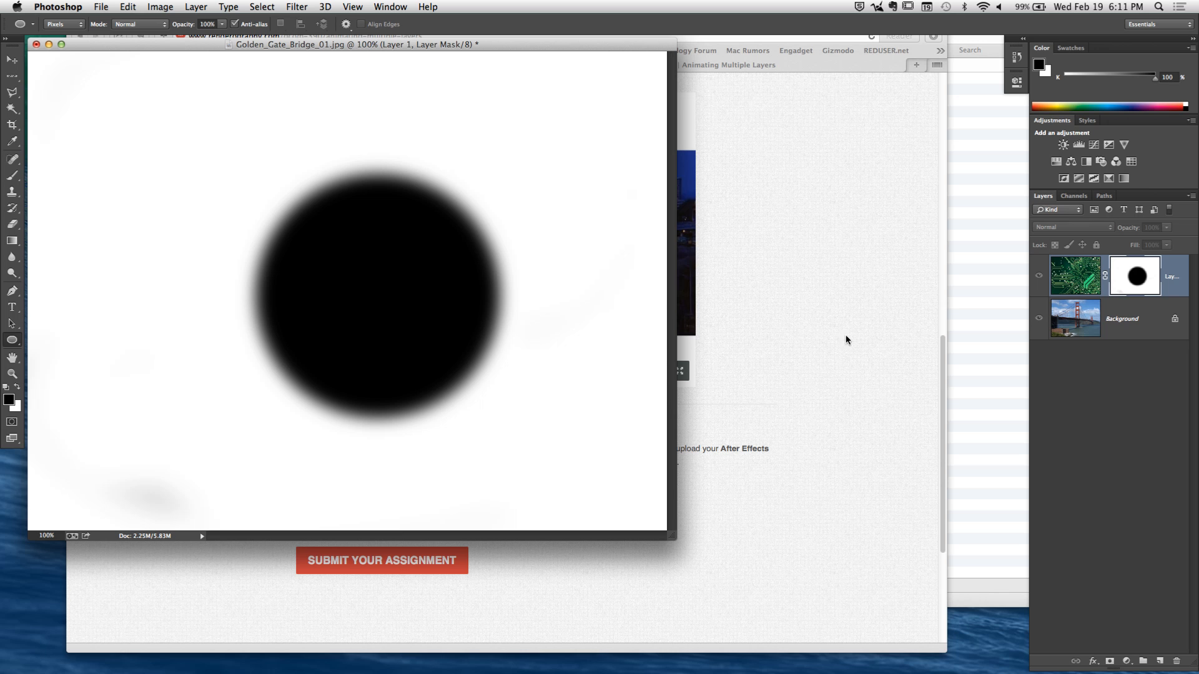
Leave the mask-only view and toggle Layer 1's mask off and on, ending with the mask enabled
shift+click(1136, 291)
alt+click(1133, 293)
shift+click(1136, 292)
shift+click(1140, 291)
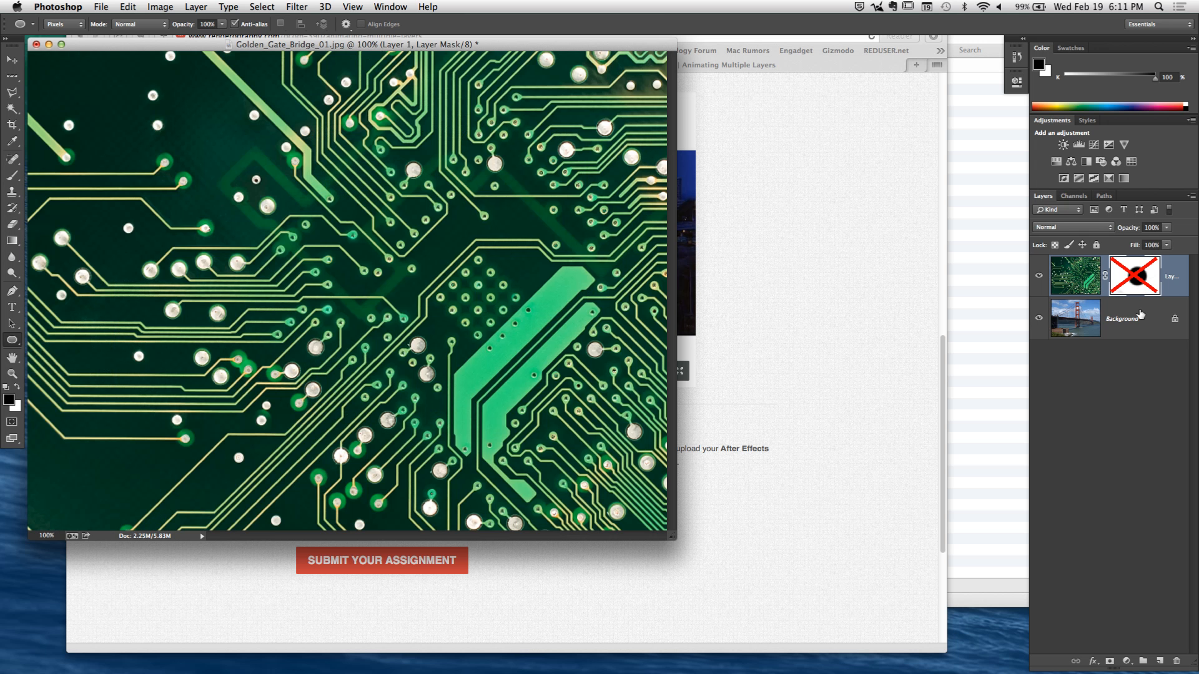
shift+click(1139, 289)
shift+click(1138, 287)
shift+click(1138, 286)
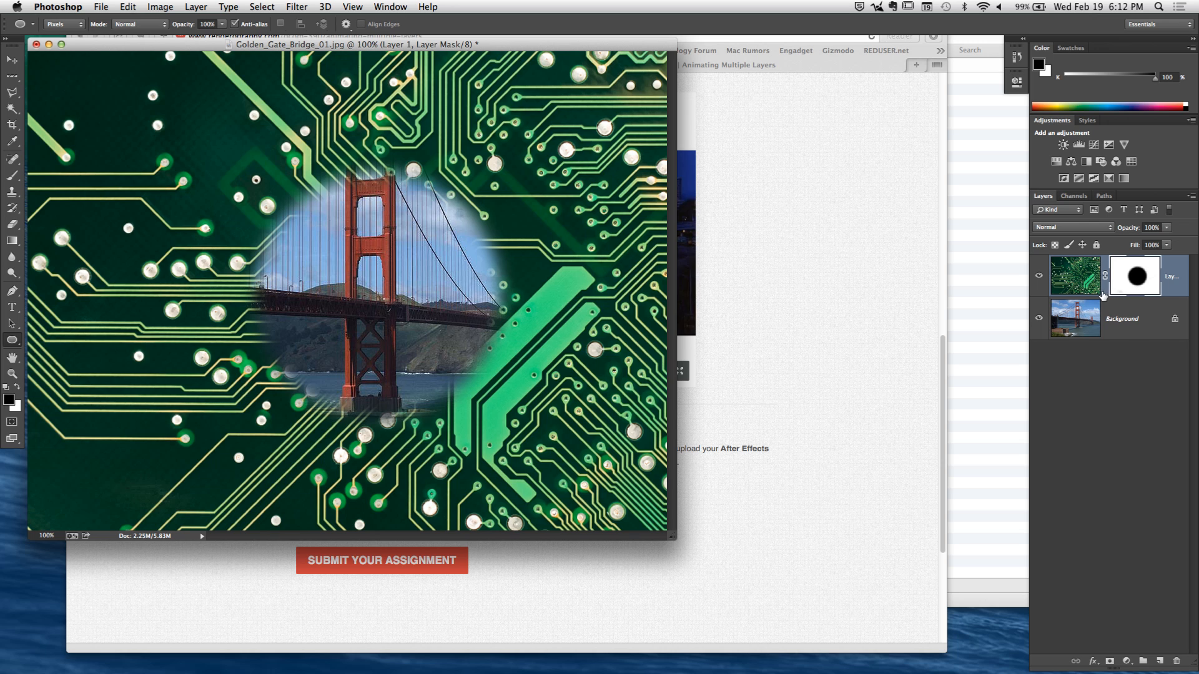
Switch to After Effects and create a new 1280 × 720 px composition at 29.97 frames per second
mouse_move(933, 665)
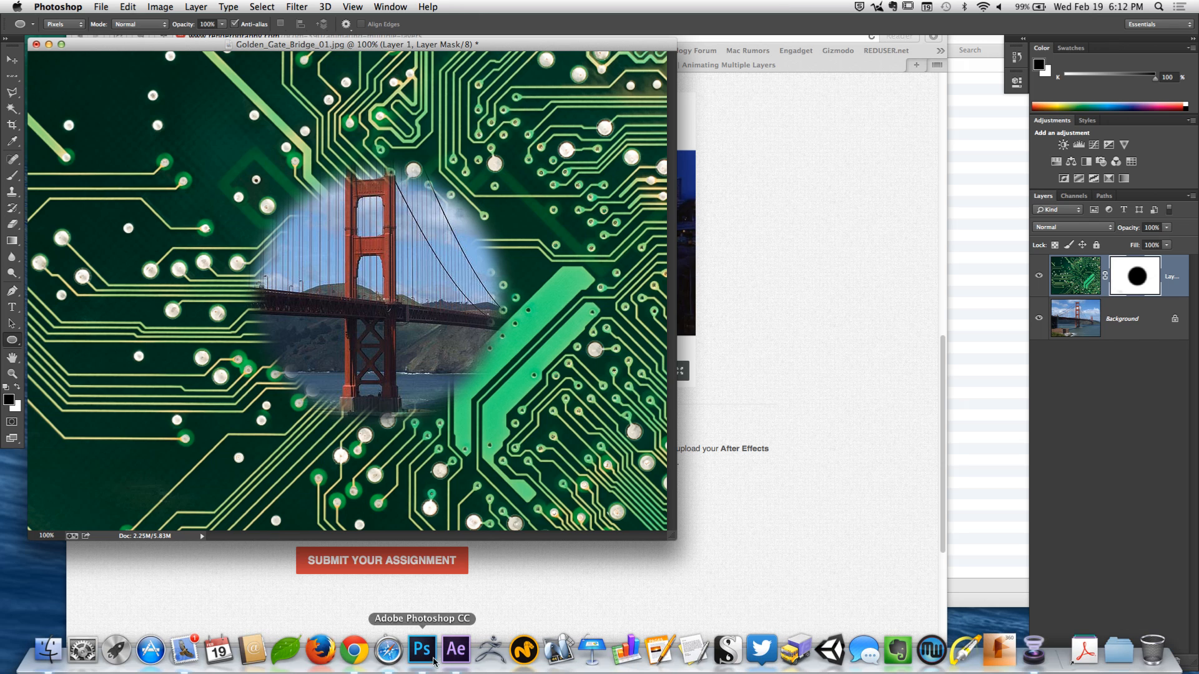
click(456, 650)
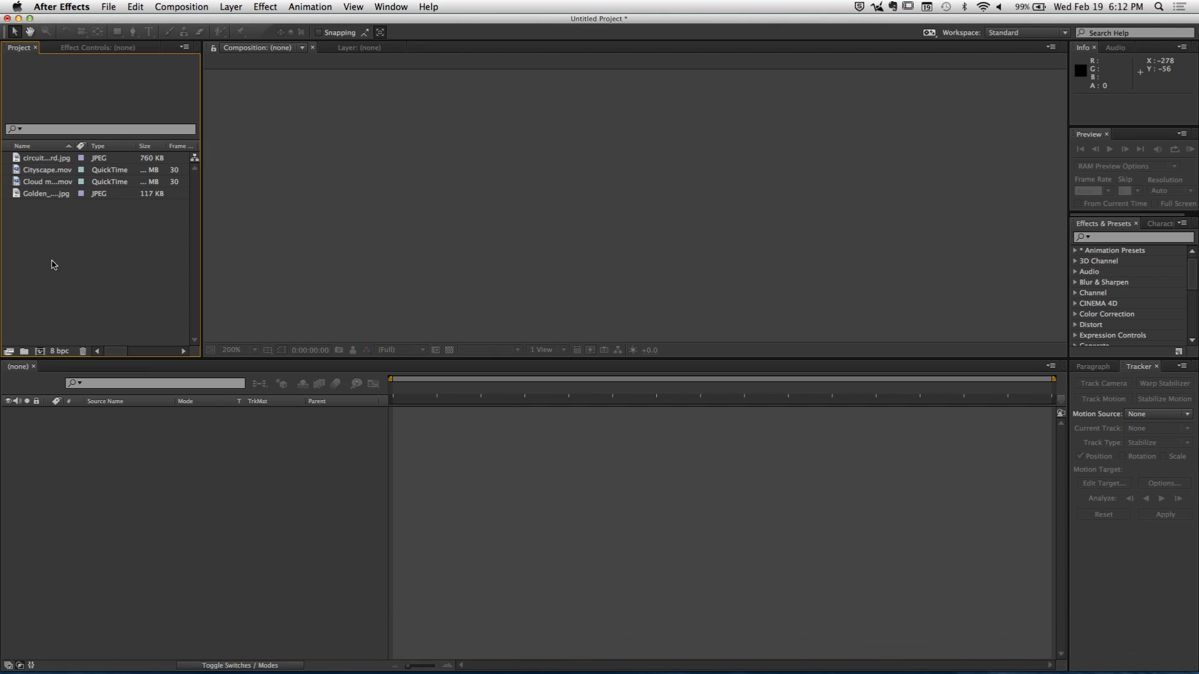
click(49, 159)
click(52, 234)
click(181, 7)
click(203, 22)
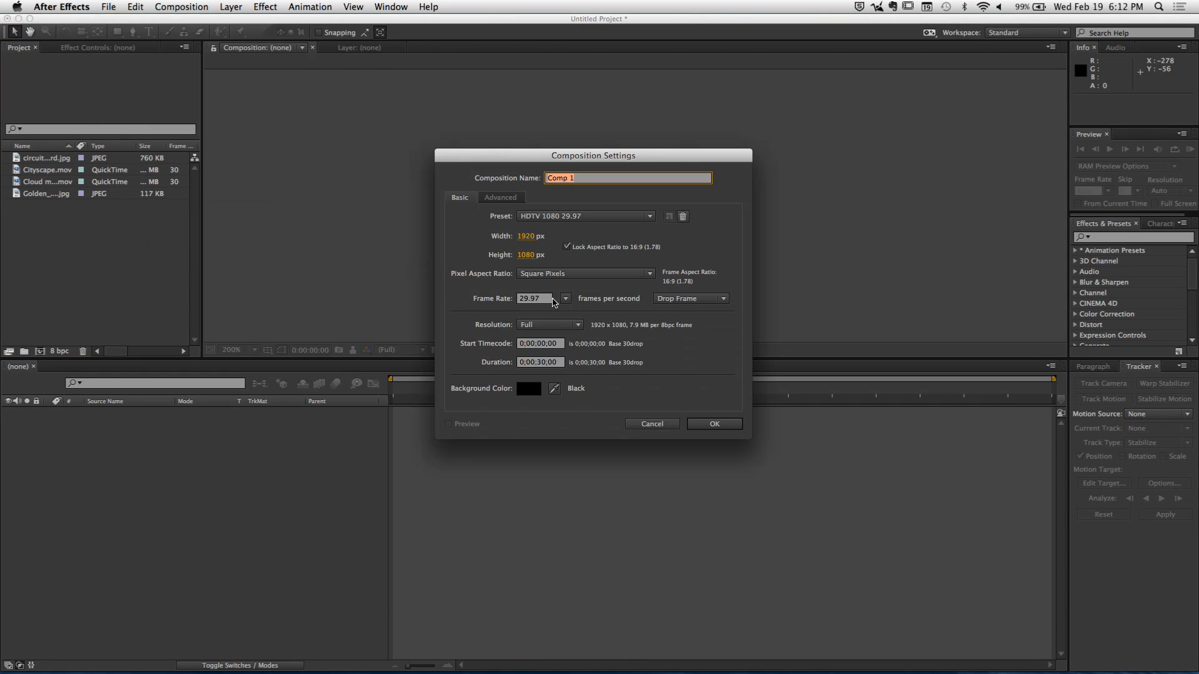
click(528, 236)
text(1280)
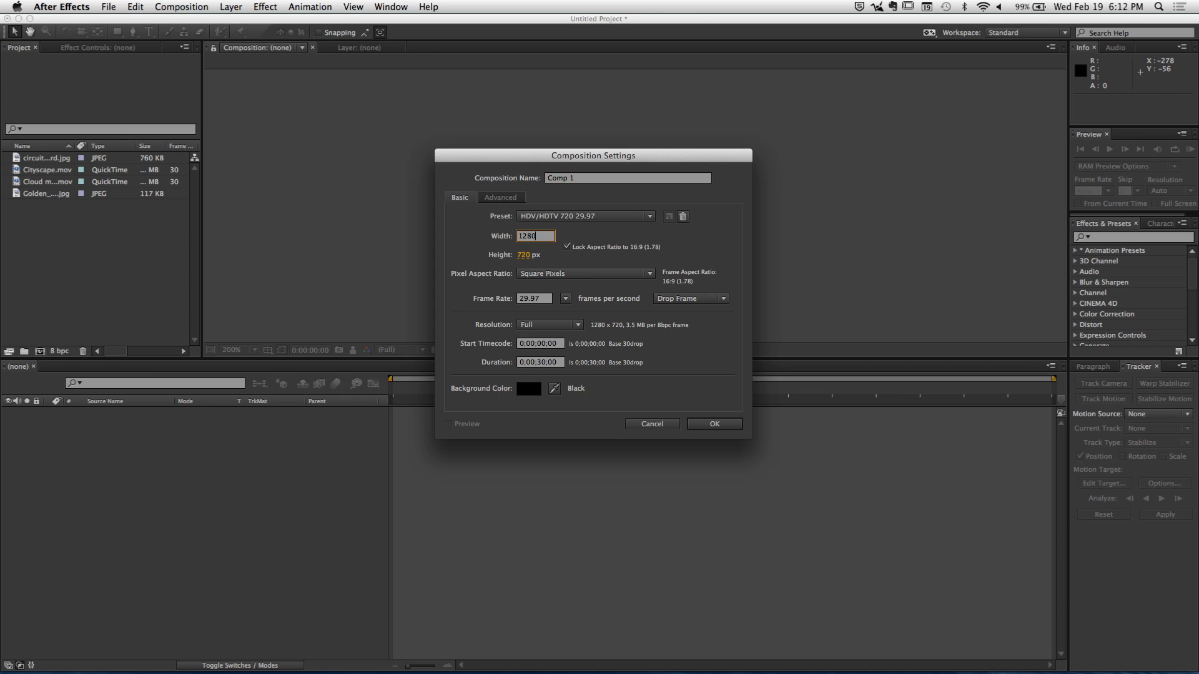
click(714, 425)
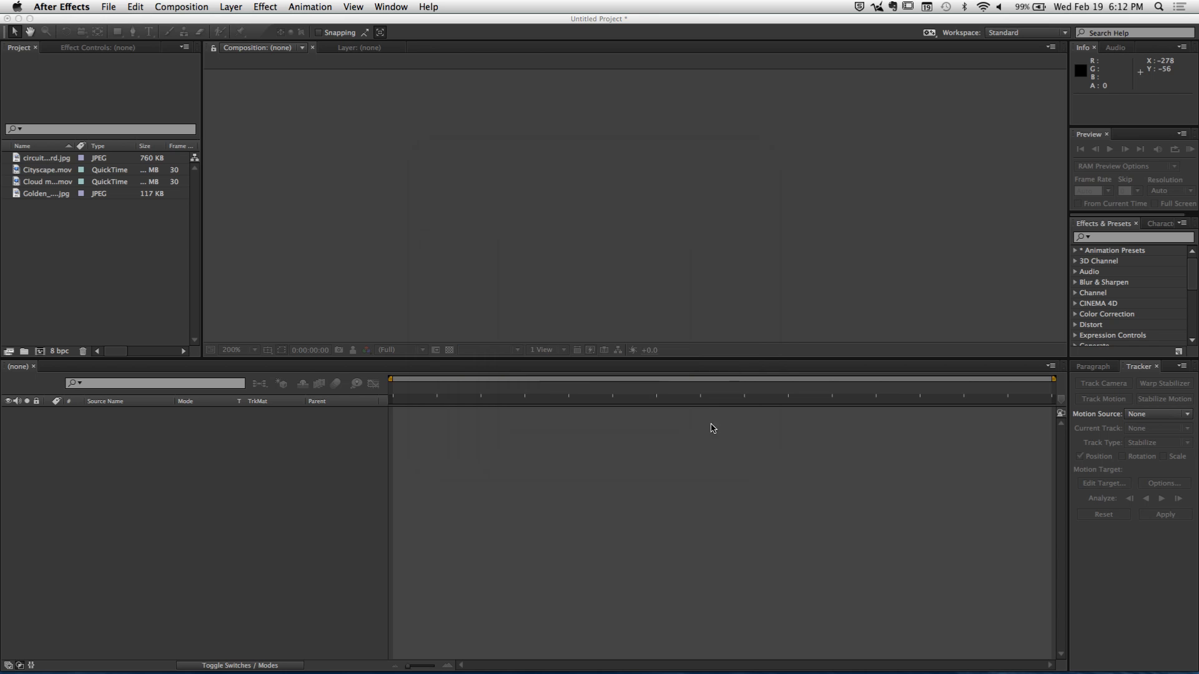
Add circuit_board.jpg to the composition and enlarge it to fill the whole frame
click(36, 257)
drag(40, 158, 181, 481)
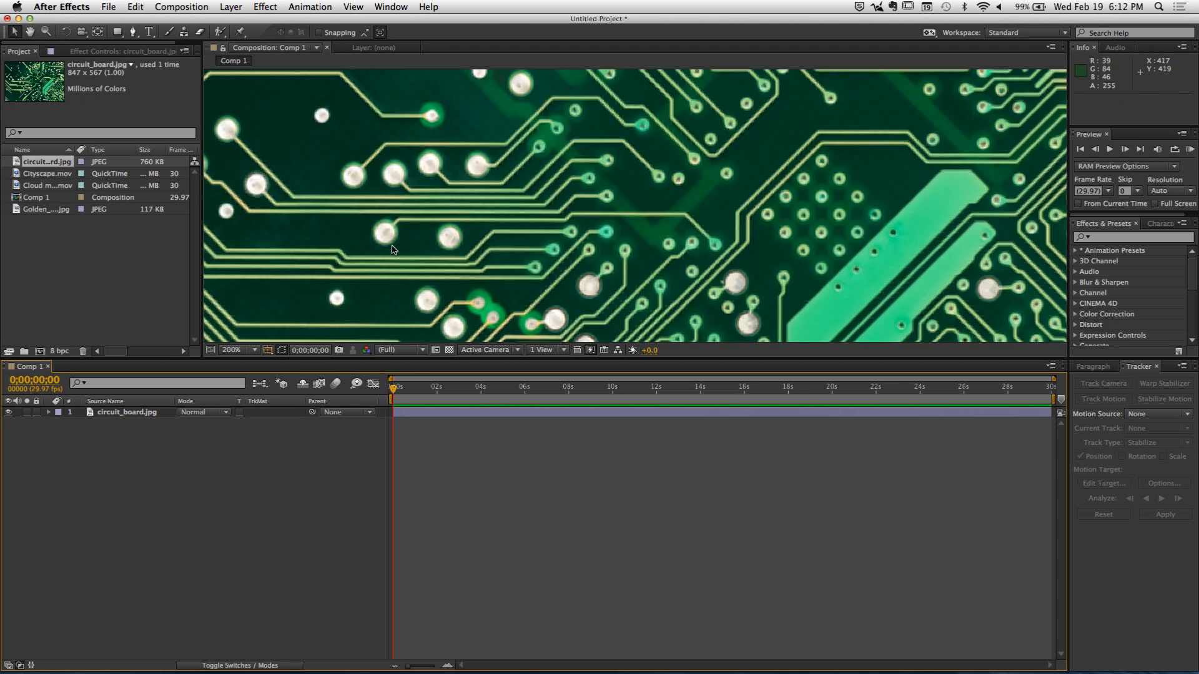
scroll(503, 190, down, 4)
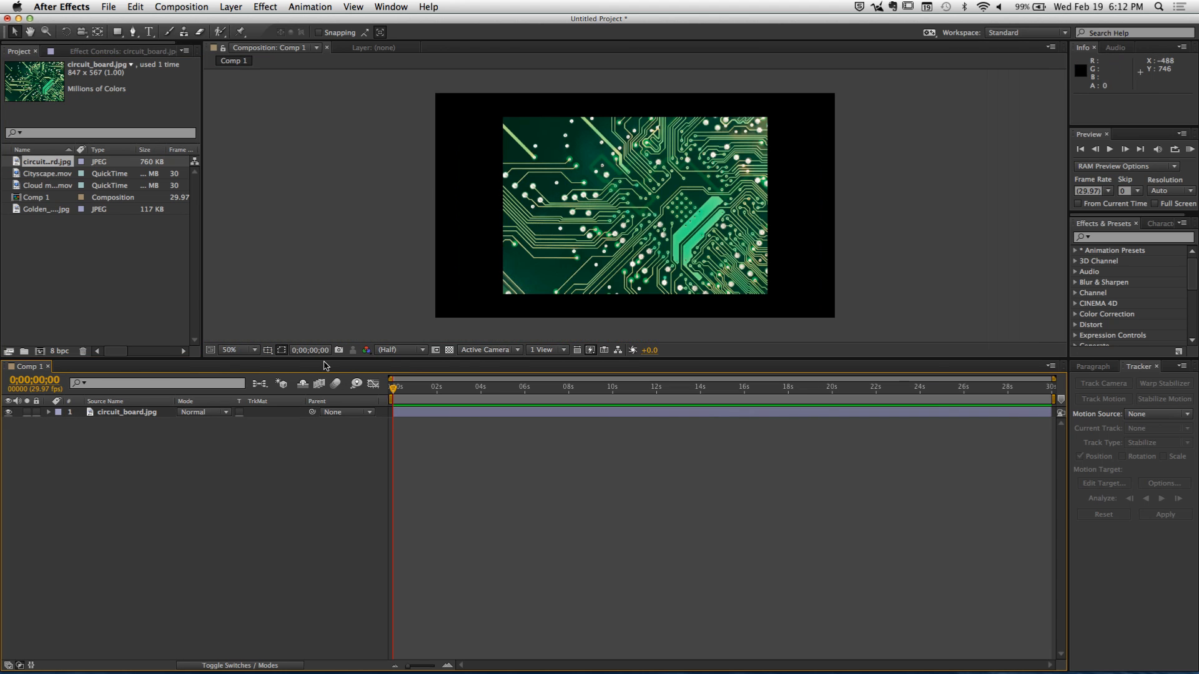
click(514, 290)
drag(505, 293, 417, 328)
click(269, 540)
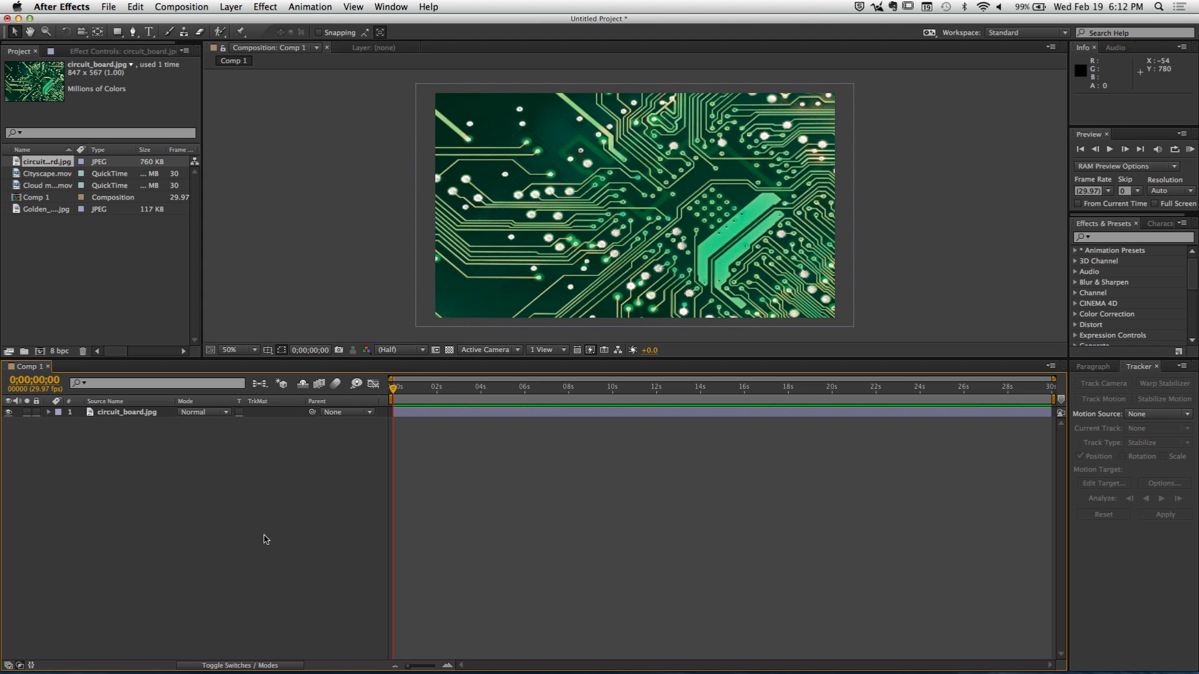
Add the Golden Gate Bridge image beneath the circuit board layer and hide the circuit board
click(62, 261)
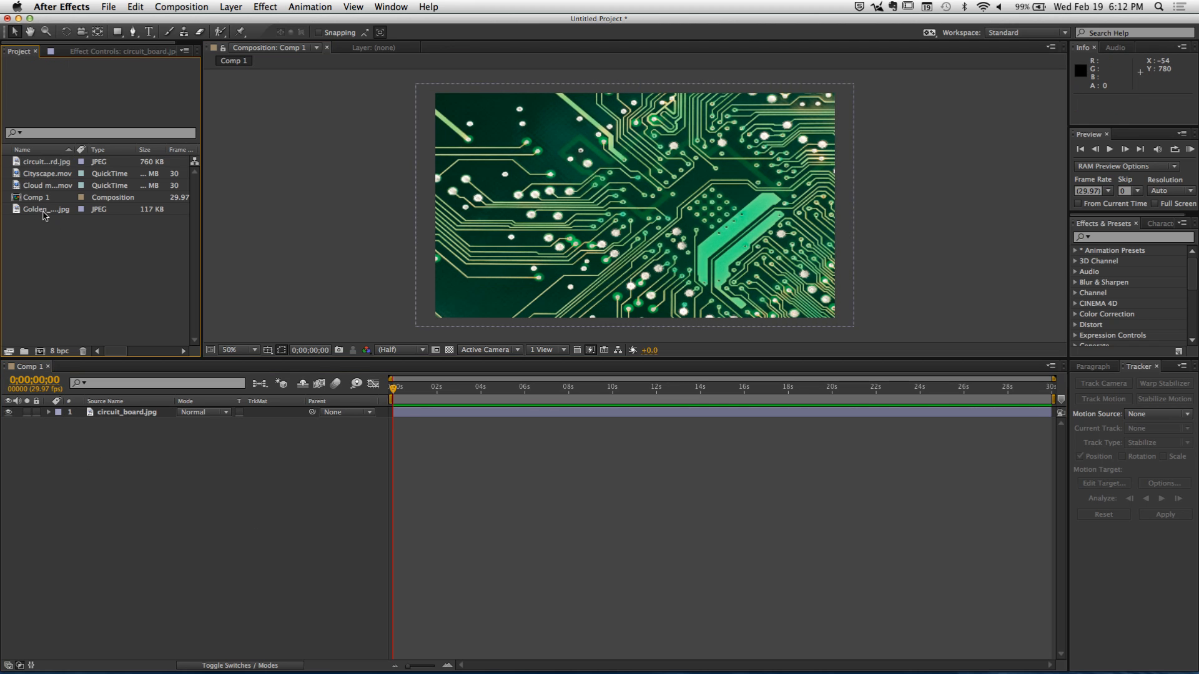
drag(45, 210, 125, 475)
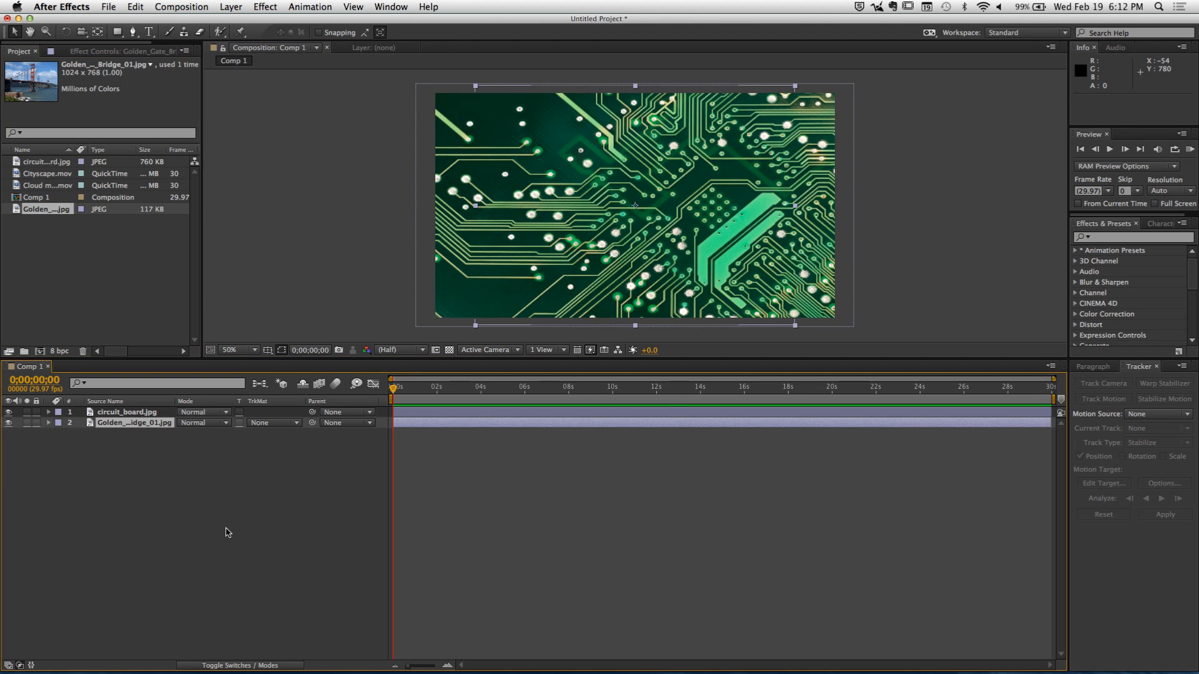
click(227, 532)
click(9, 413)
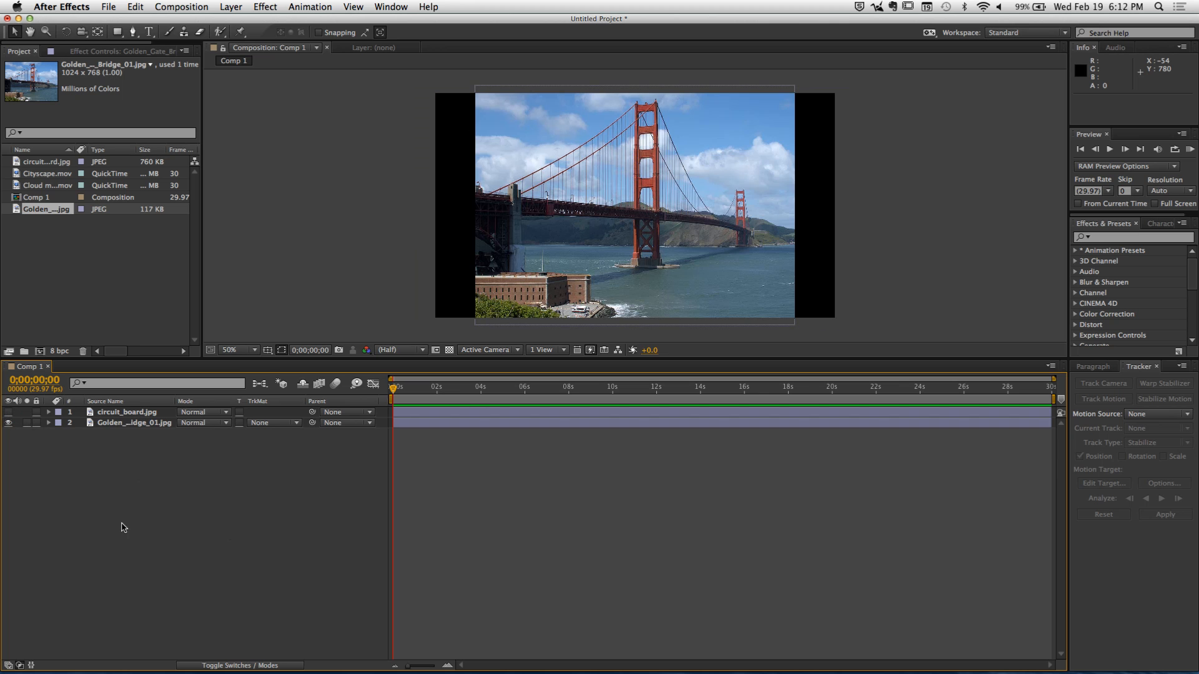
Enlarge the bridge image to fill the frame, shifting it slightly down, and make the circuit board layer visible again
click(147, 424)
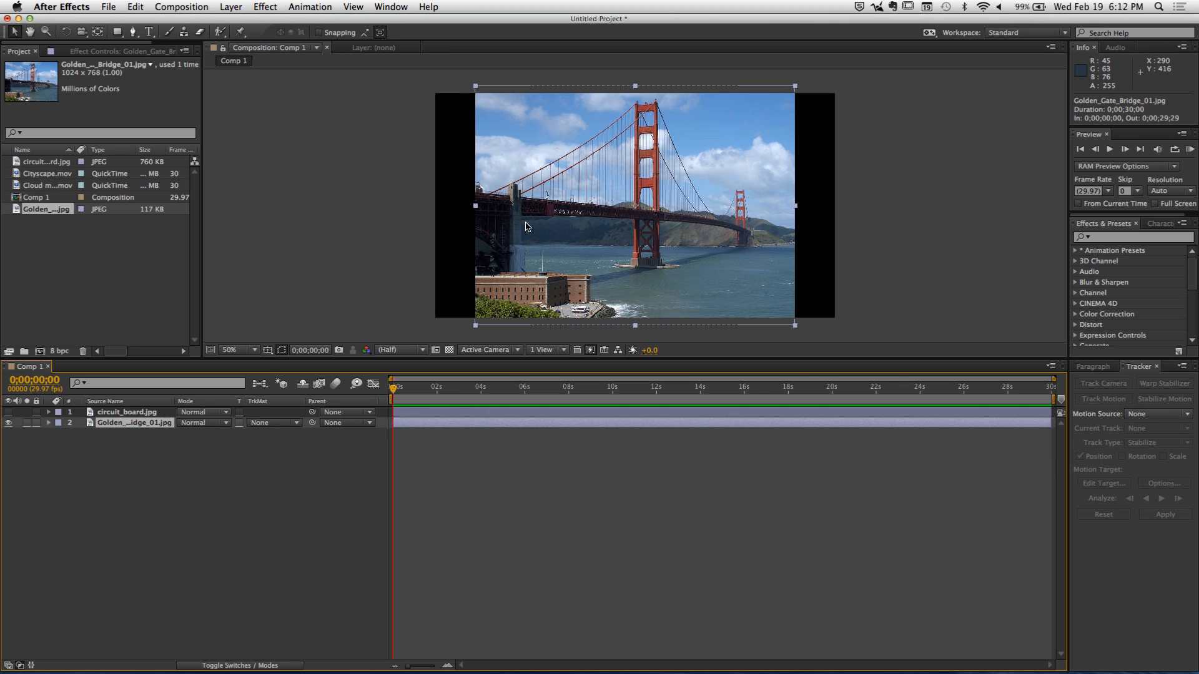
drag(476, 326, 418, 368)
click(175, 551)
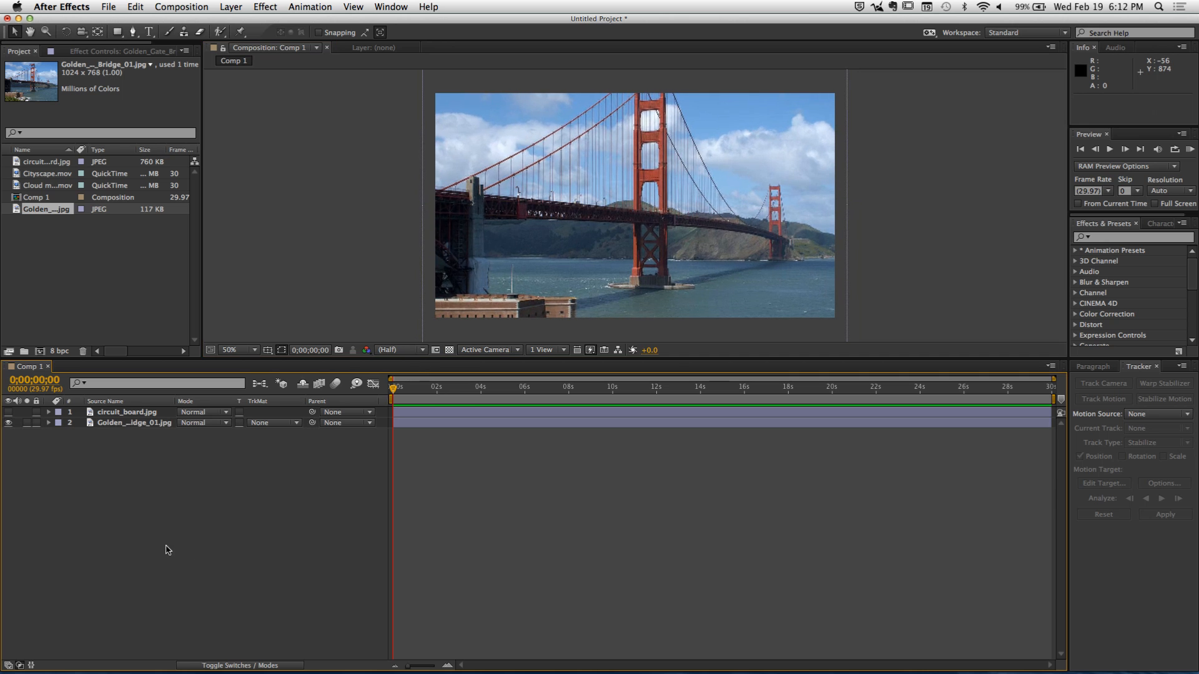
mouse_move(585, 194)
mouse_down()
mouse_move(585, 181)
mouse_move(581, 228)
mouse_move(585, 205)
mouse_up()
click(181, 503)
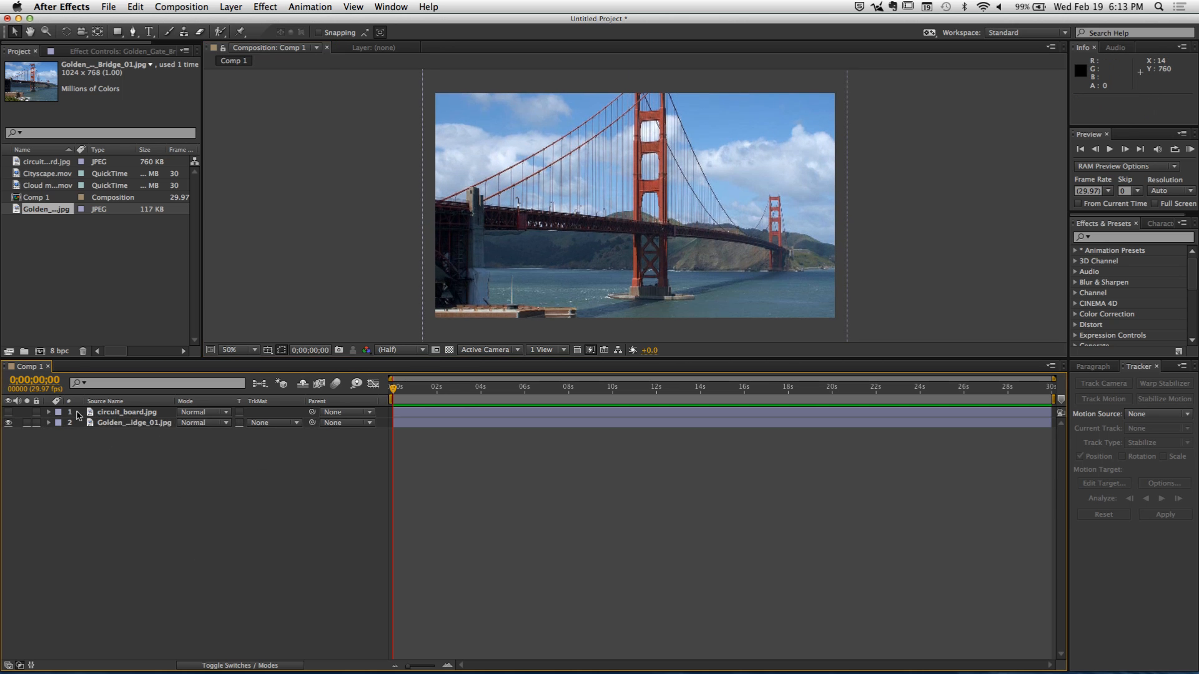
click(9, 414)
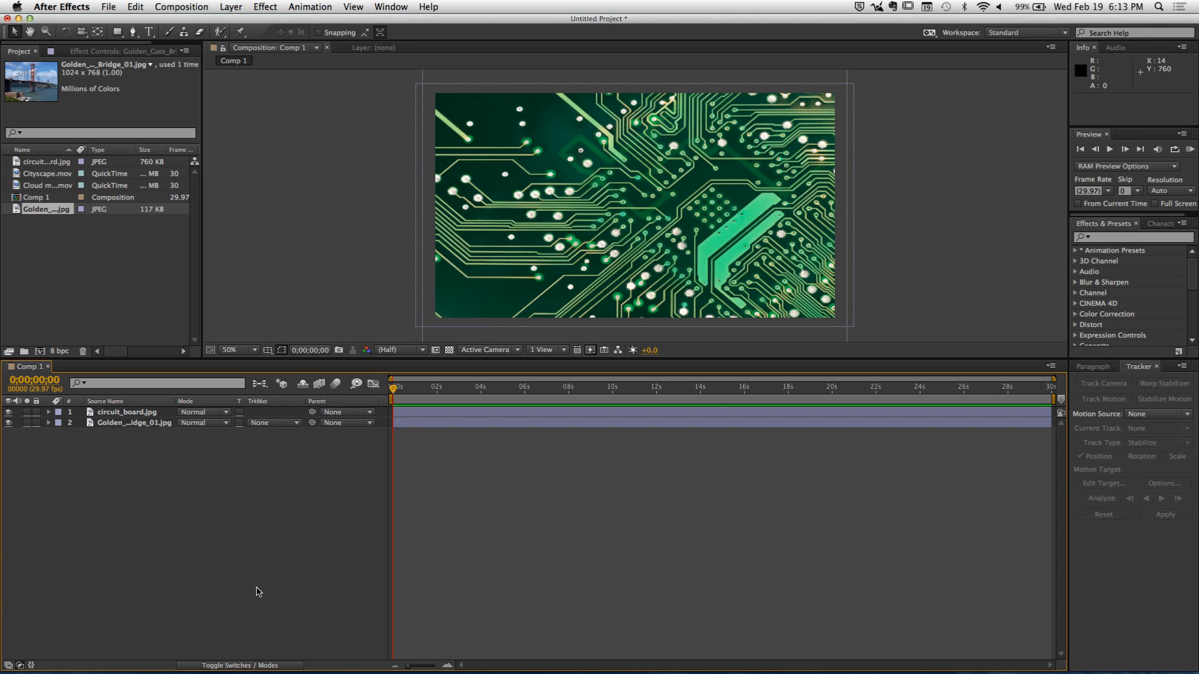
Draw a white-filled circle with the Ellipse tool over the middle of the composition as a new shape layer
click(461, 397)
key(Home)
click(117, 31)
click(161, 60)
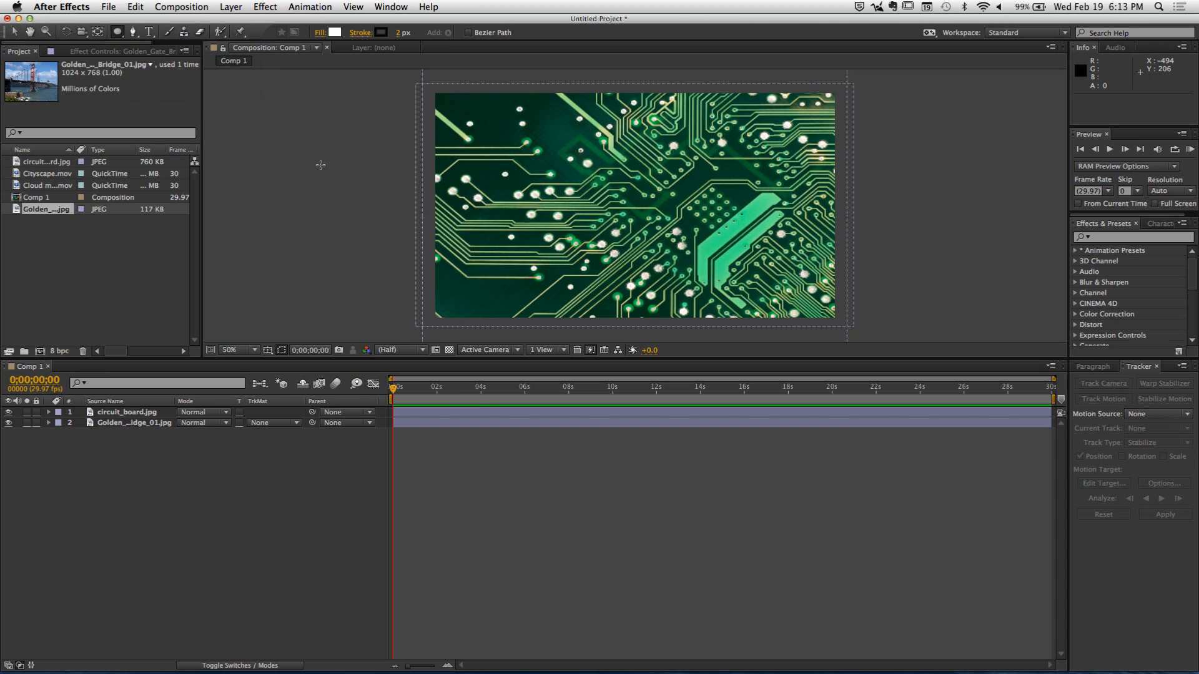
click(584, 156)
drag(555, 125, 728, 298)
click(189, 517)
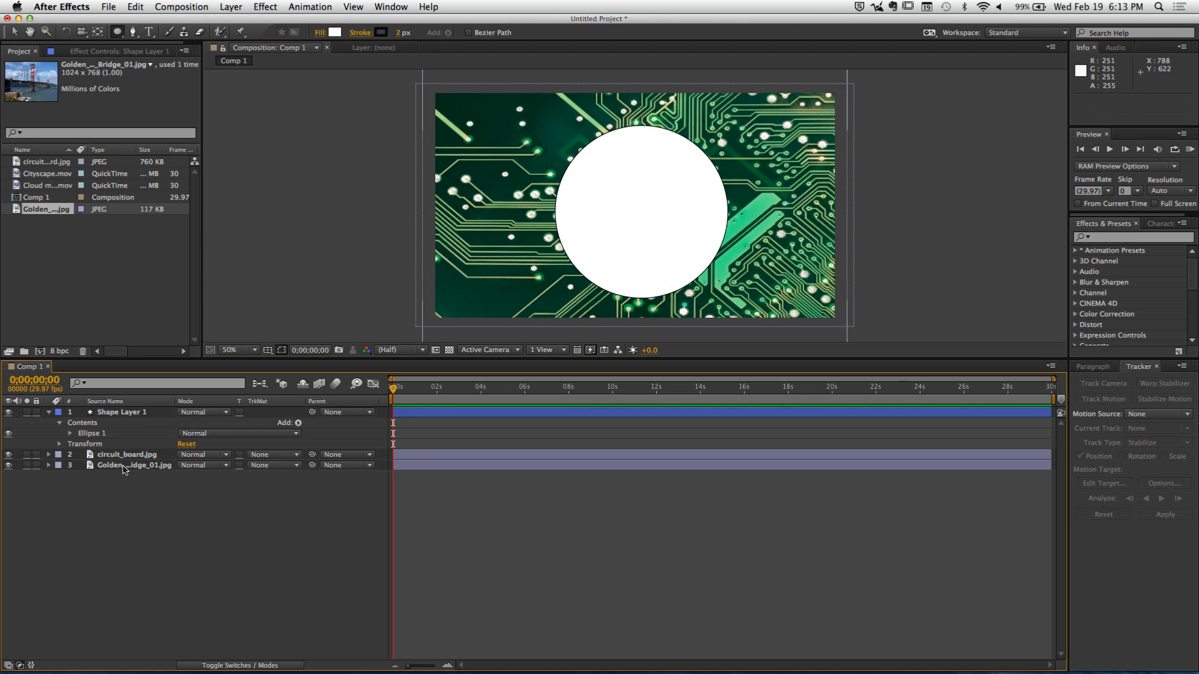
Collapse Shape Layer 1's properties and nudge the circle up and left to position 622, 342
click(135, 412)
click(49, 412)
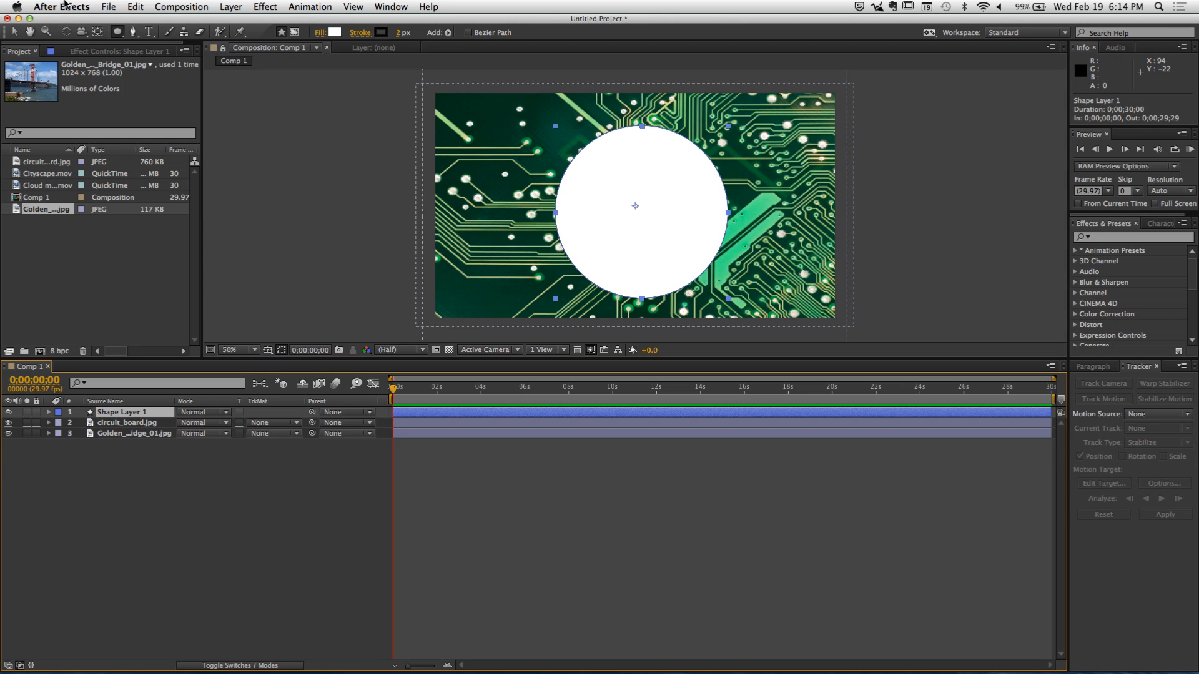
key(v)
mouse_move(612, 173)
mouse_down()
mouse_move(559, 175)
mouse_move(605, 167)
mouse_up()
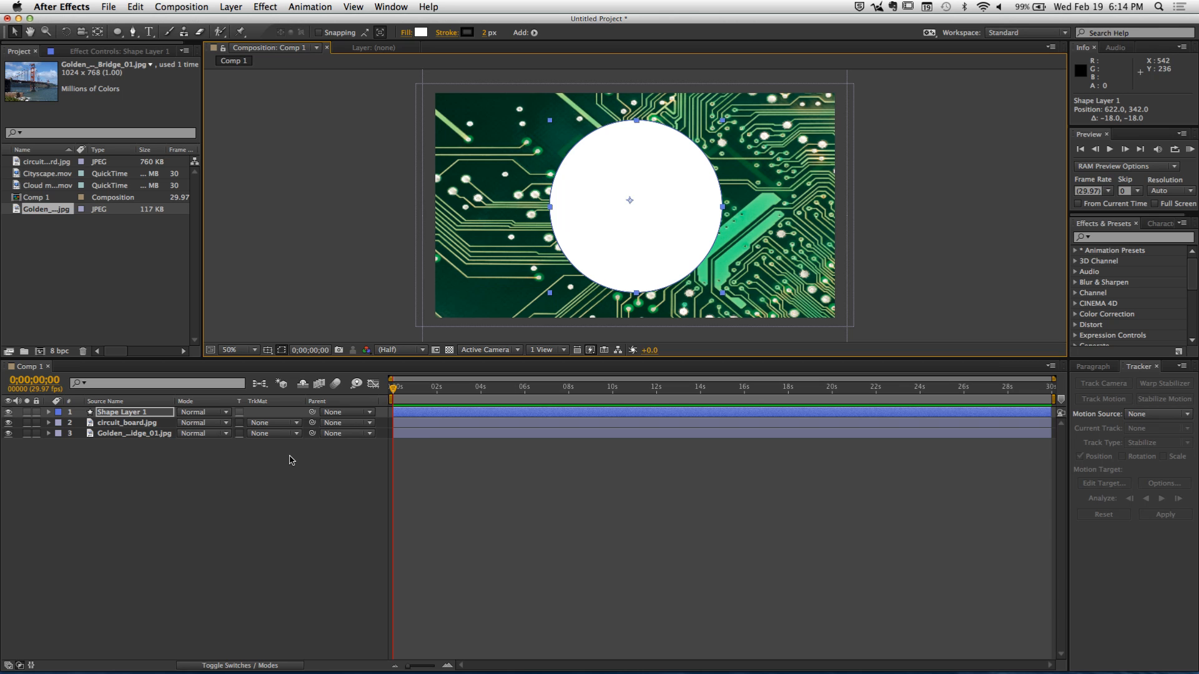
Hide the circuit board and bridge layers so that only the circle shape is displayed
double_click(115, 413)
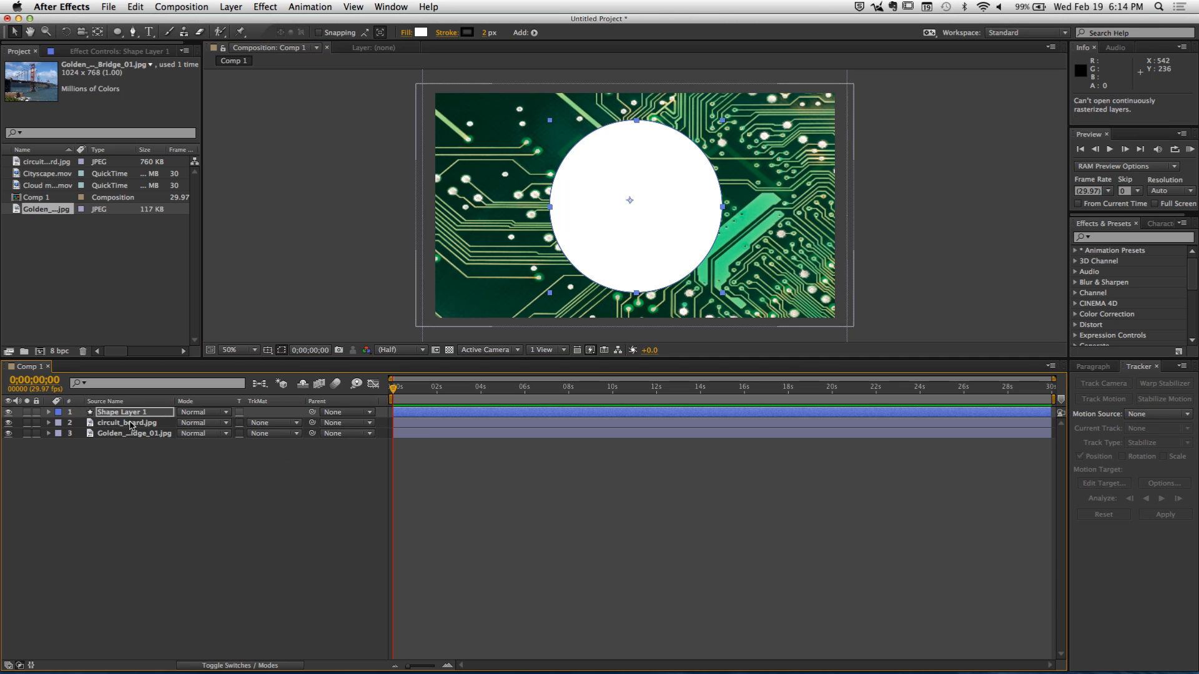
click(216, 482)
click(120, 414)
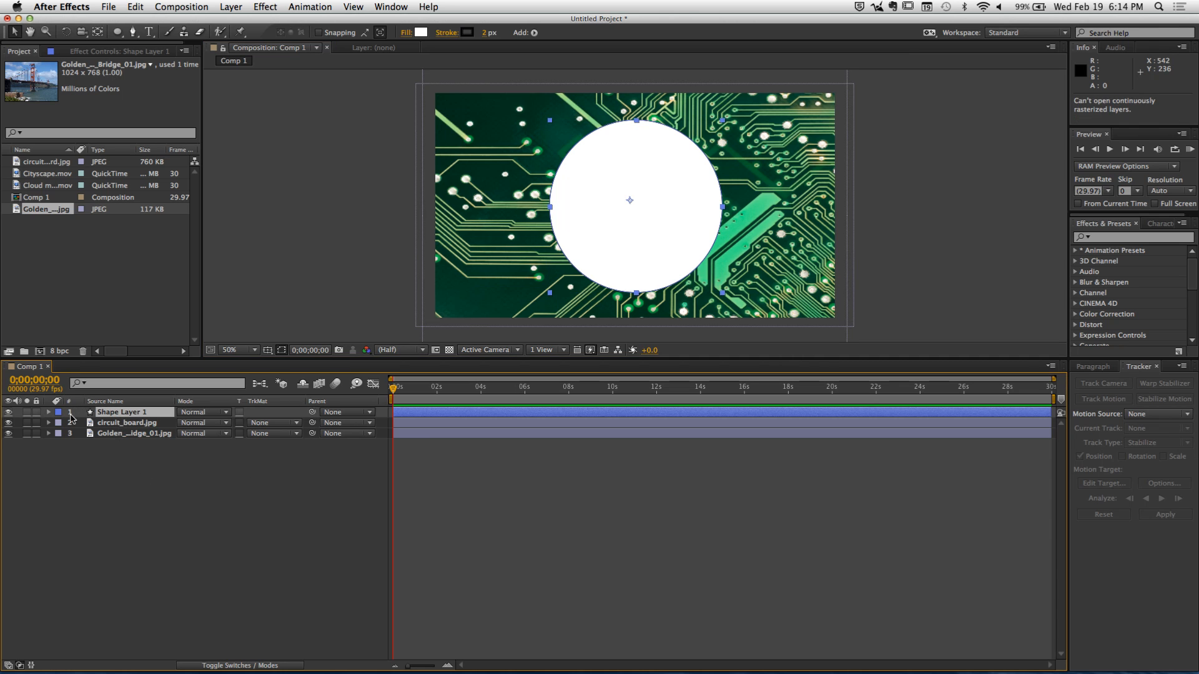
drag(12, 423, 12, 434)
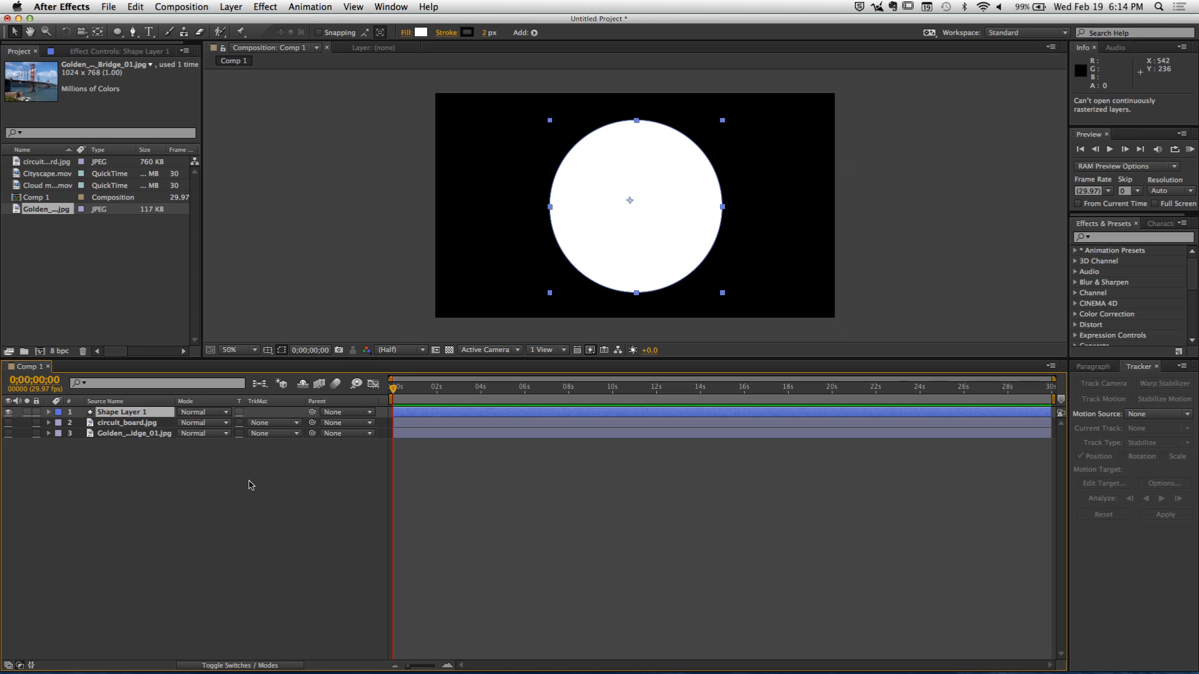
click(249, 485)
Change Shape Layer 1's fill color to pure red, FF0000
click(131, 412)
click(421, 32)
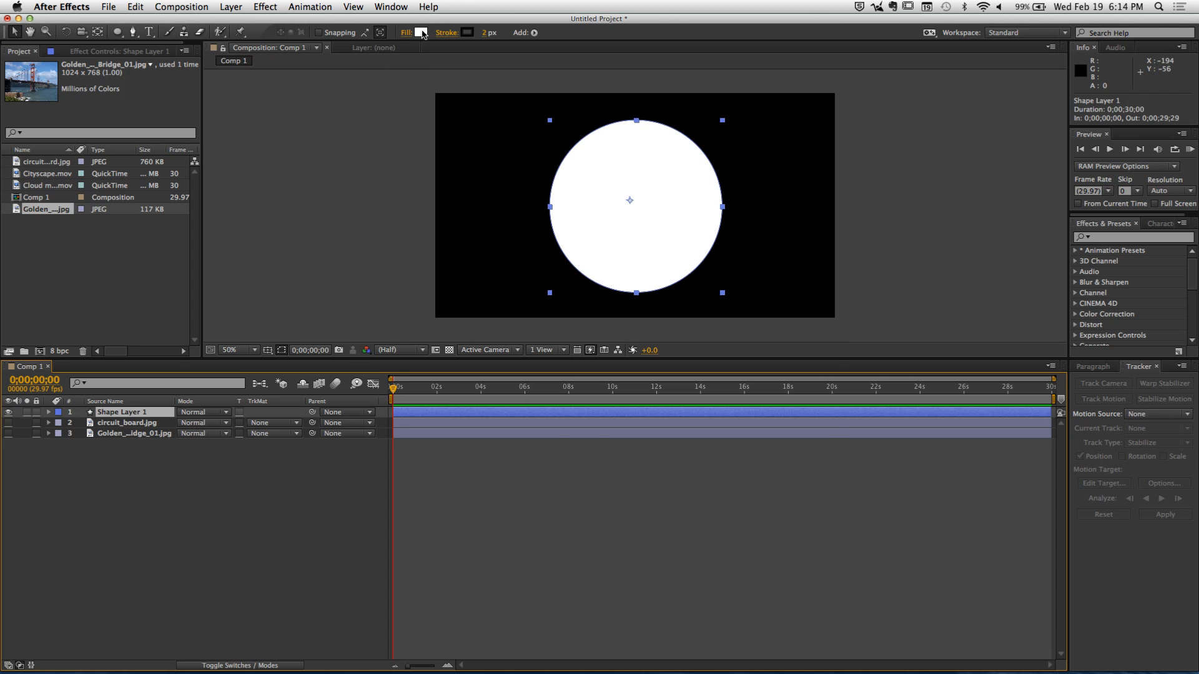
drag(632, 419, 665, 379)
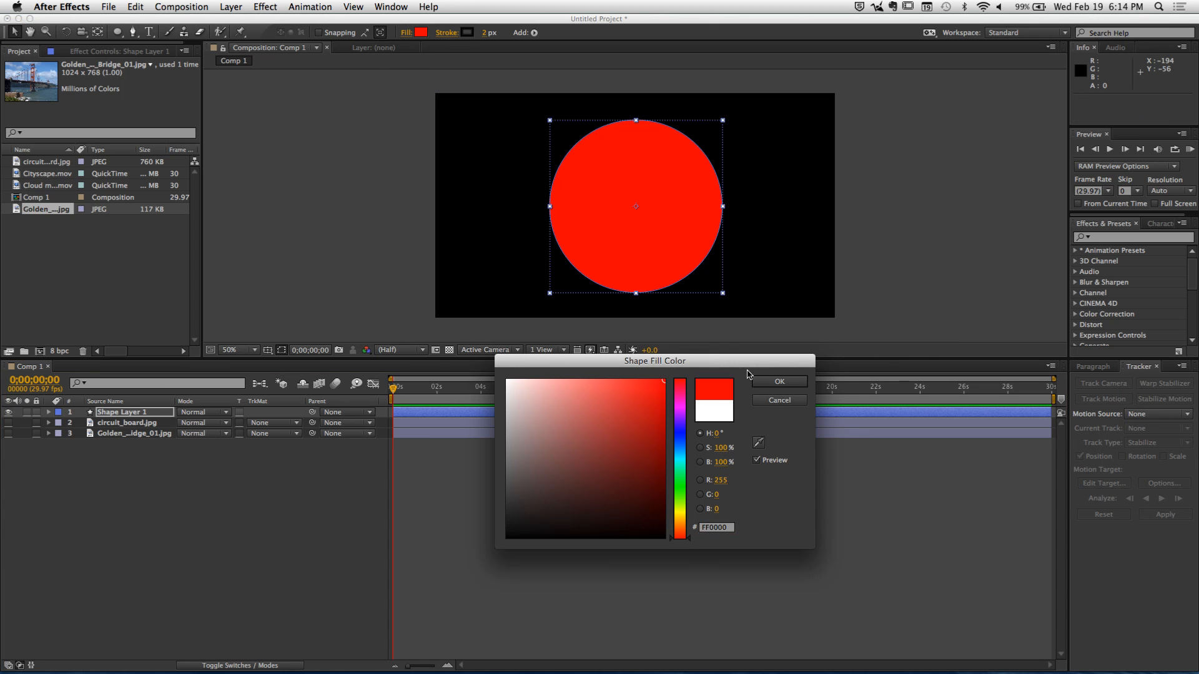
click(779, 381)
click(162, 512)
Switch the composition view between the Alpha channel and RGB twice to examine the circle's alpha, ending on RGB
click(115, 415)
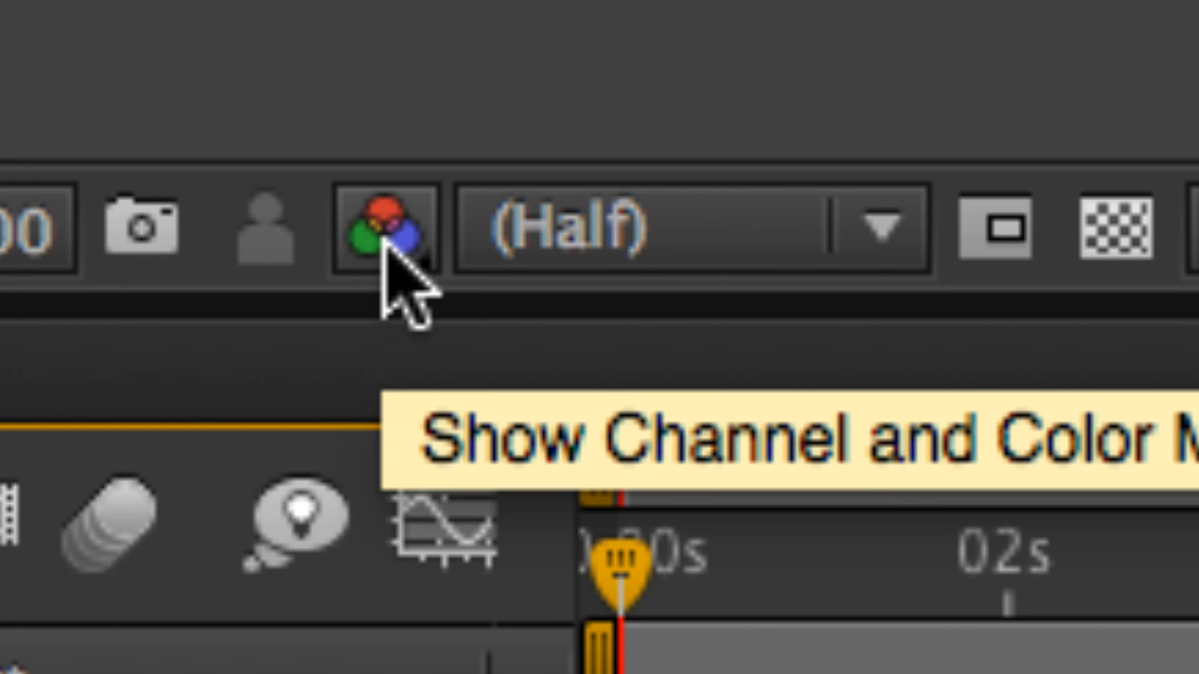
click(385, 245)
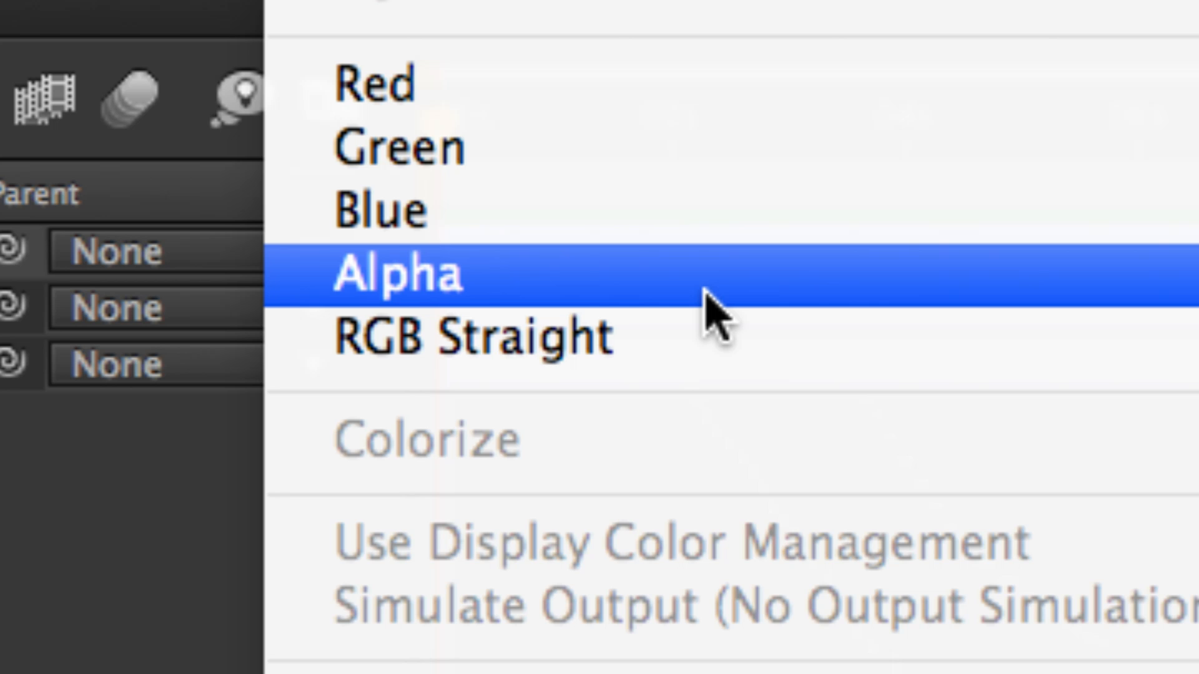
click(844, 281)
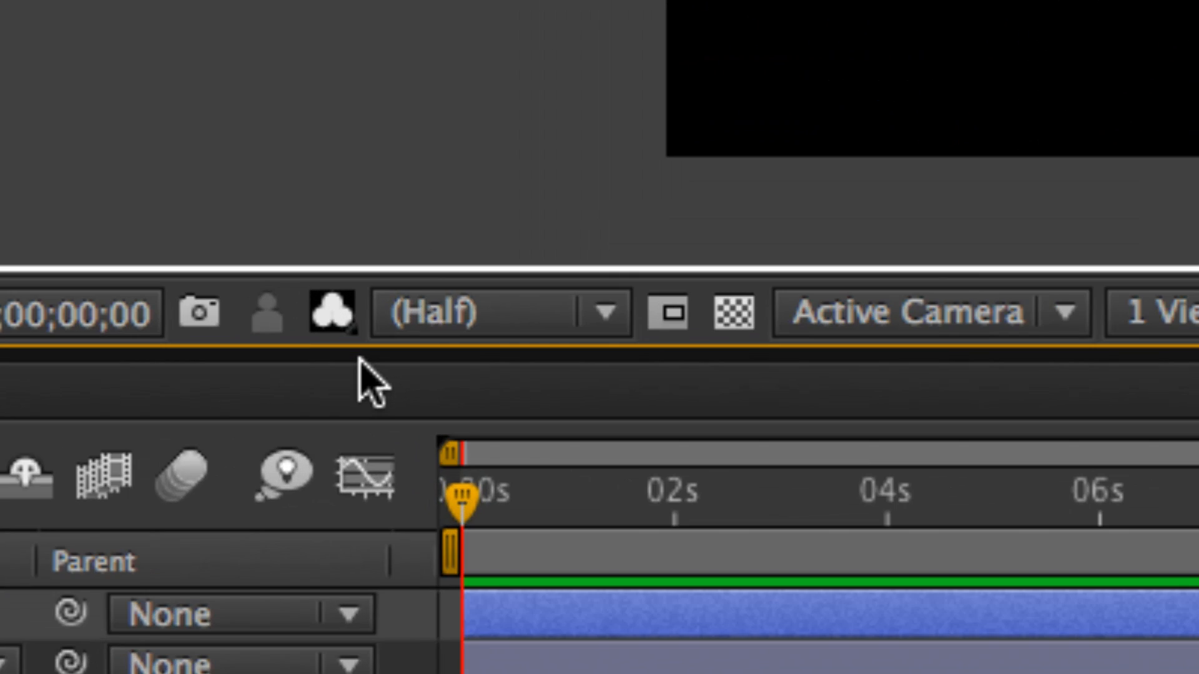
click(330, 321)
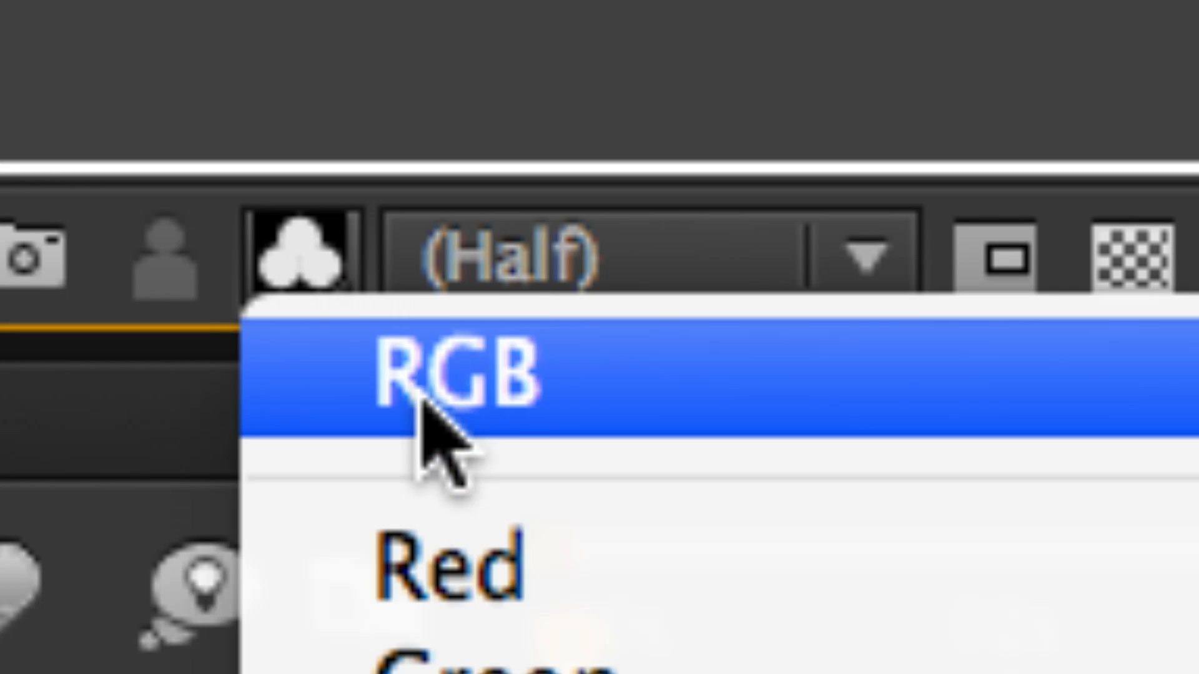
click(420, 400)
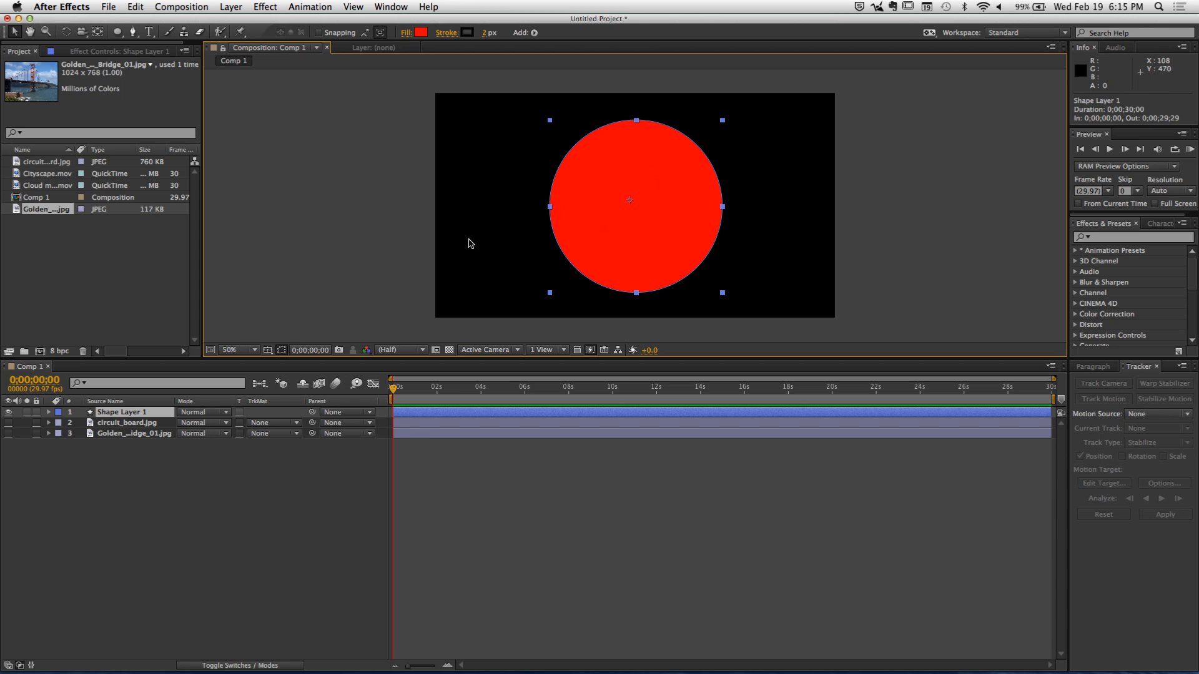
click(367, 351)
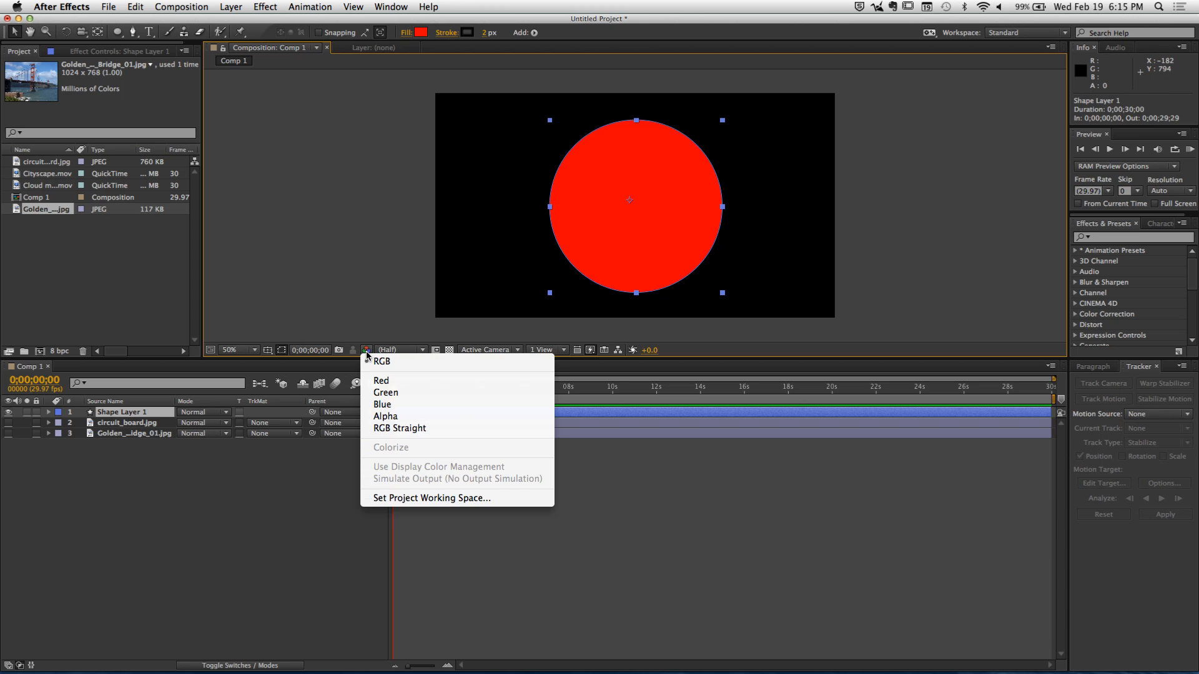
click(411, 416)
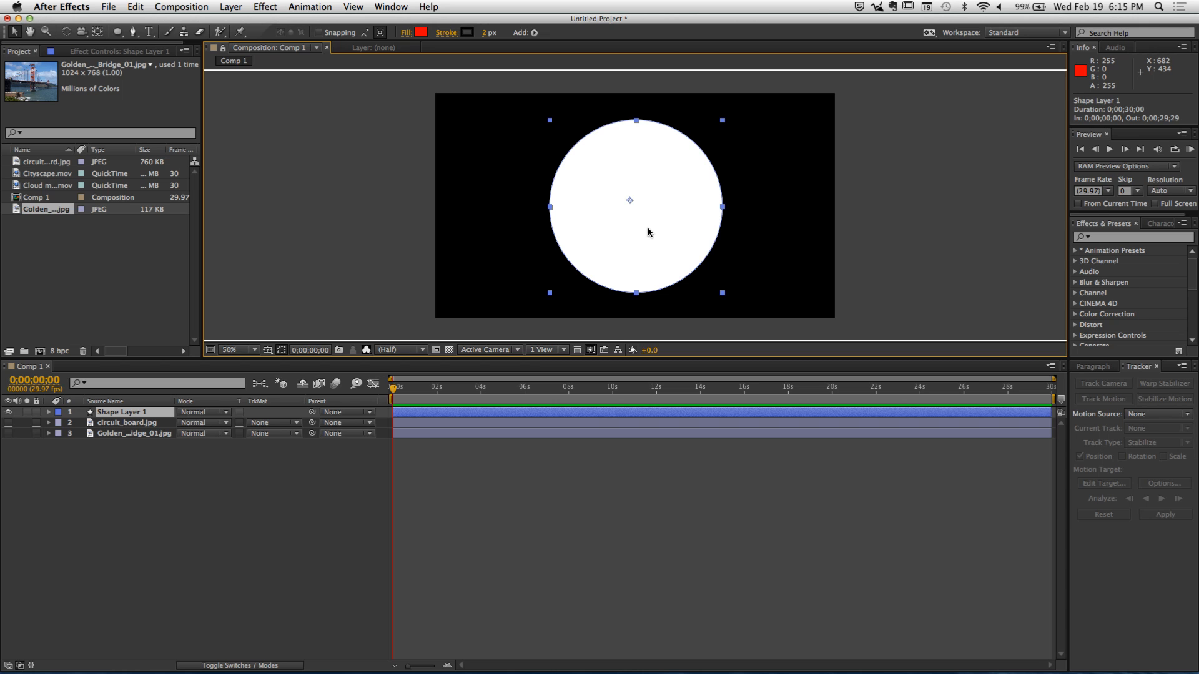
click(366, 350)
click(379, 359)
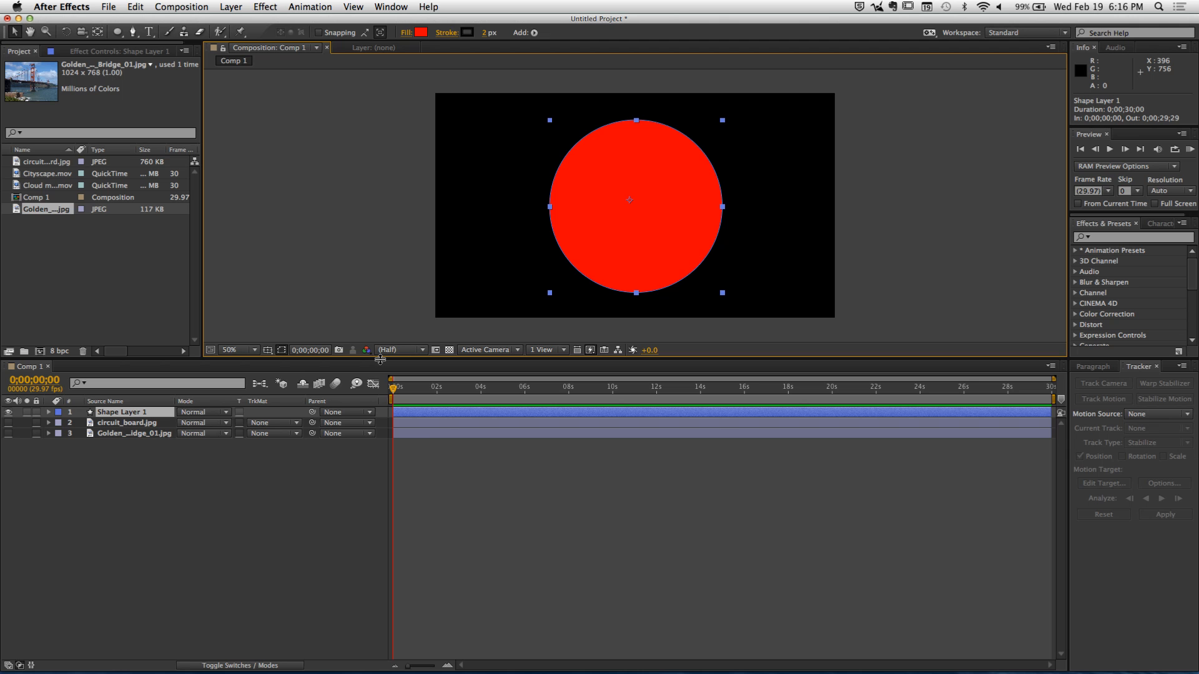
Make the circuit board and bridge layers visible again, and toggle Shape Layer 1's visibility off and on
click(13, 427)
drag(9, 434, 9, 423)
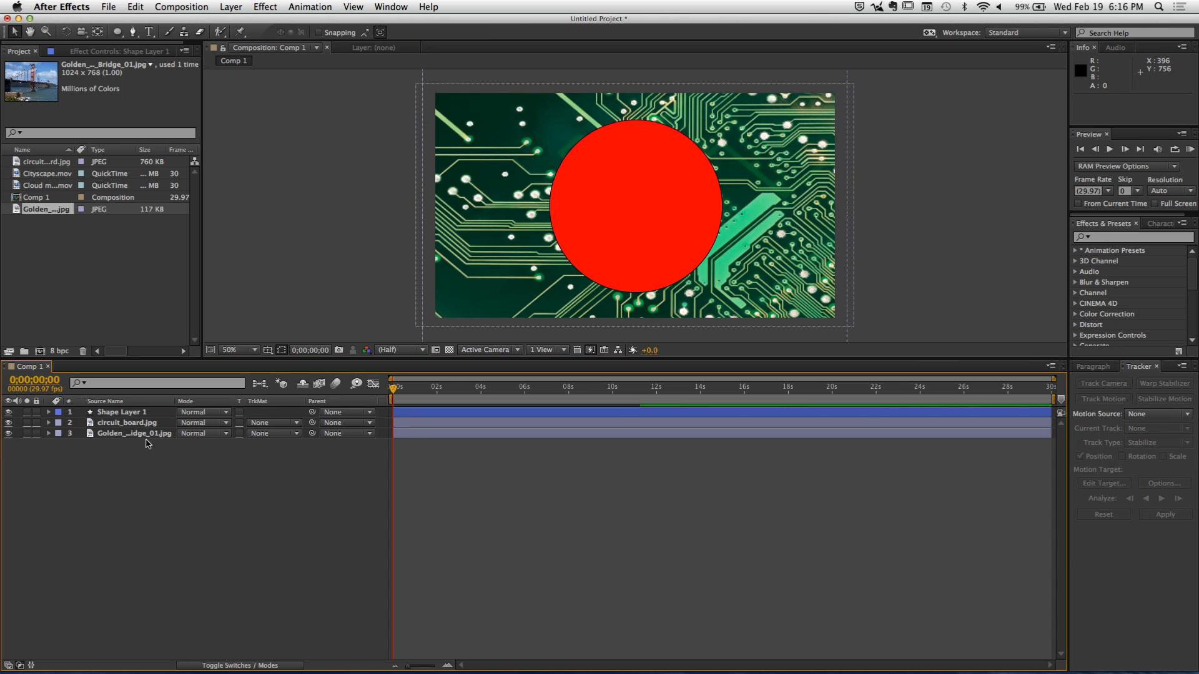
click(9, 412)
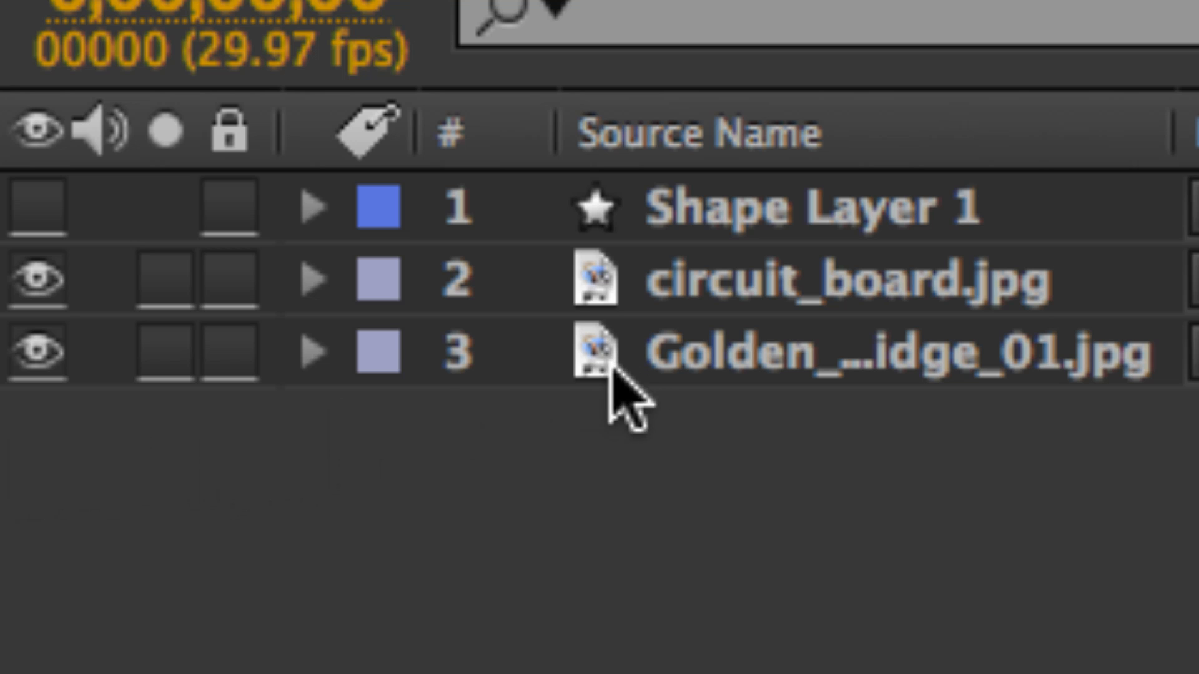
click(706, 284)
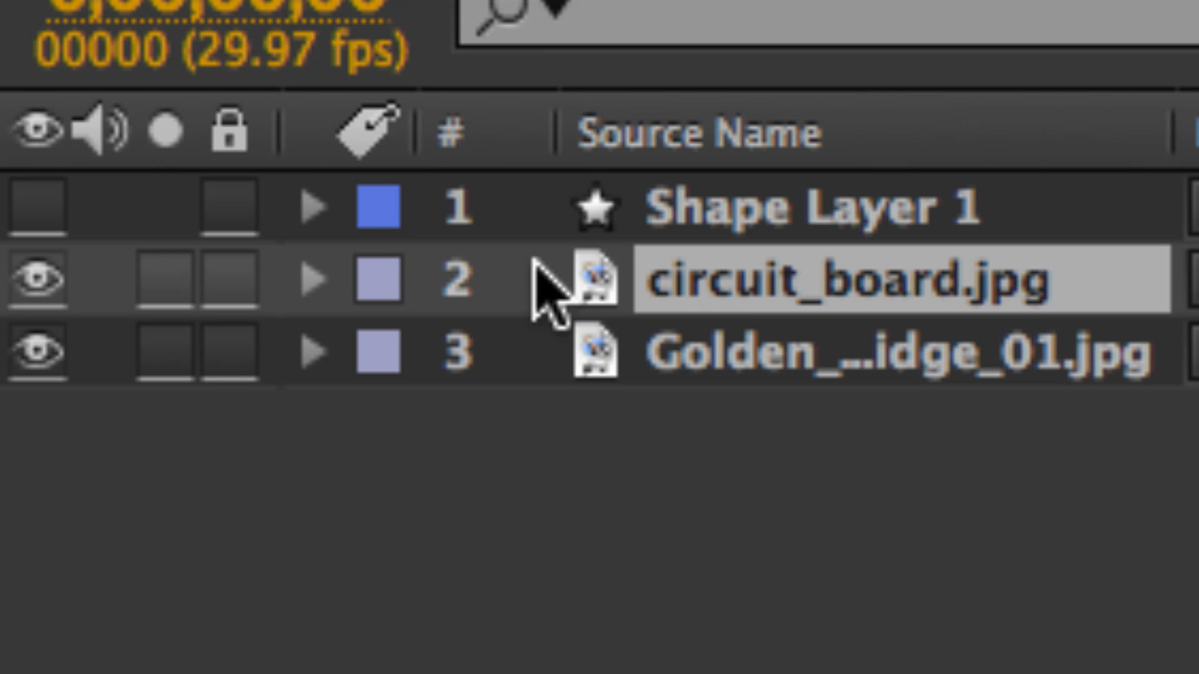
click(39, 207)
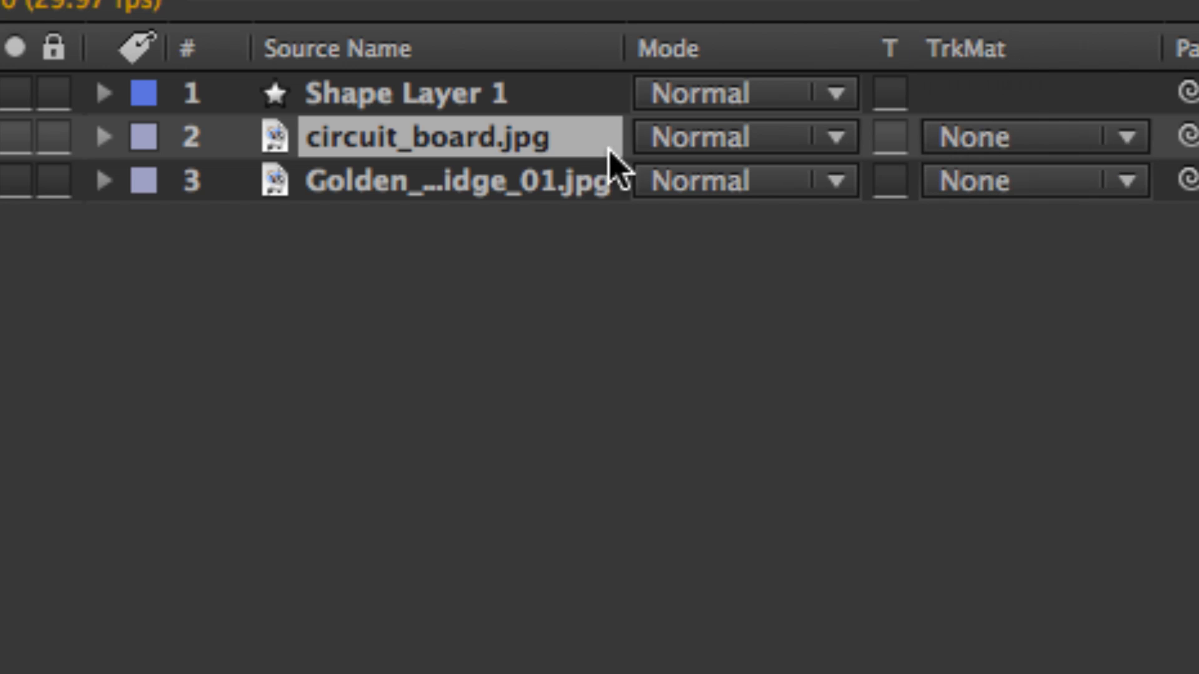
Set the track matte of circuit_board.jpg to Alpha Matte "Shape Layer 1"
click(378, 108)
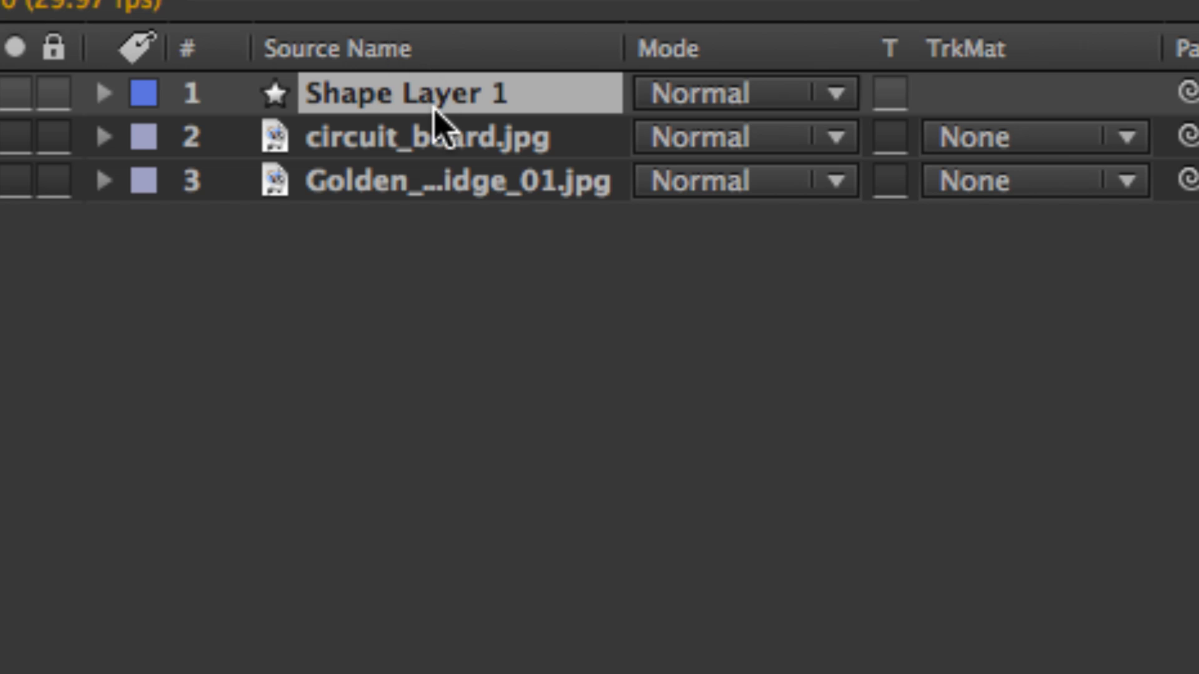
click(455, 142)
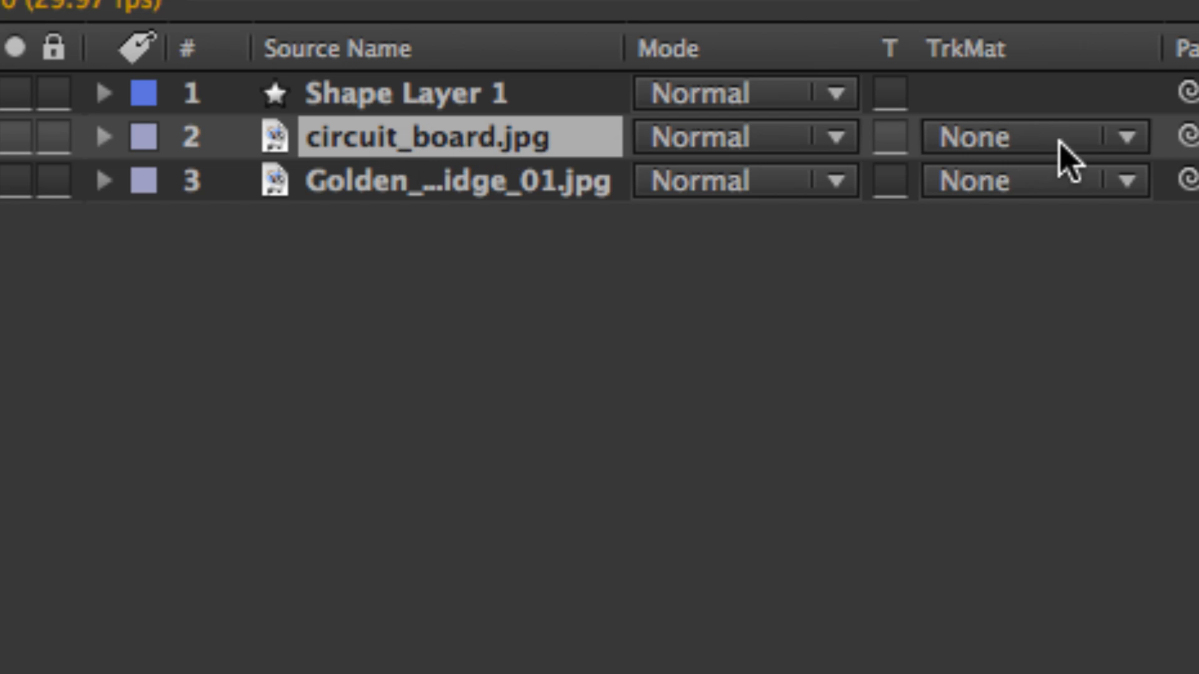
click(1071, 155)
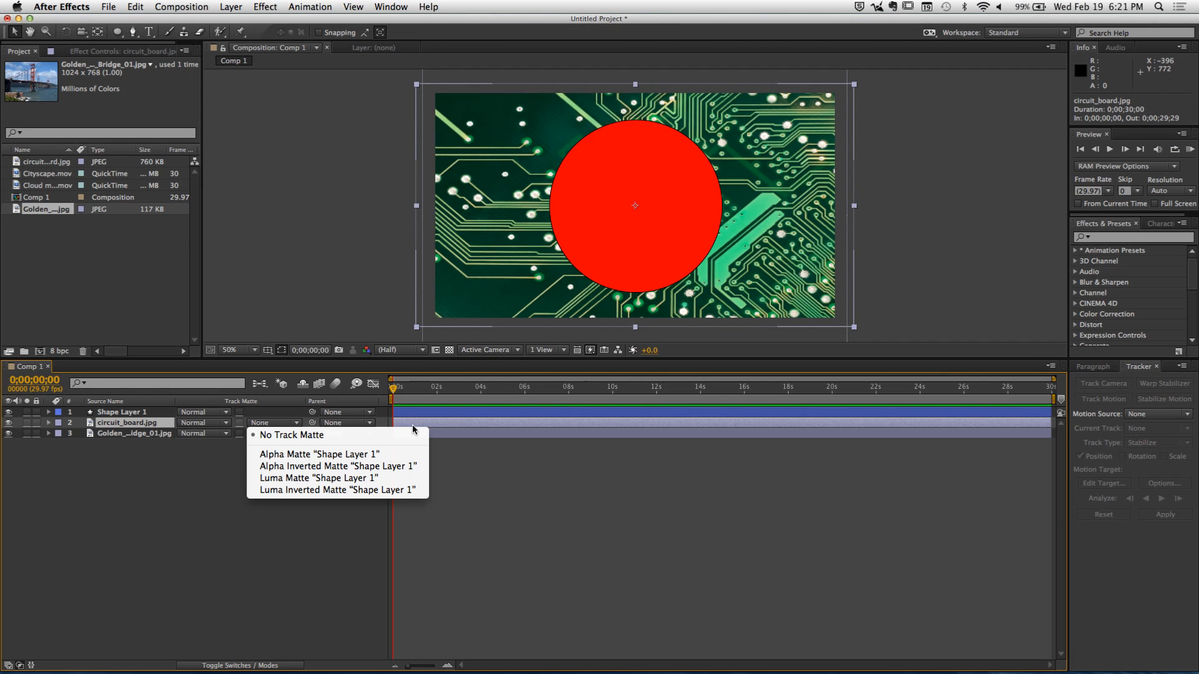
click(370, 454)
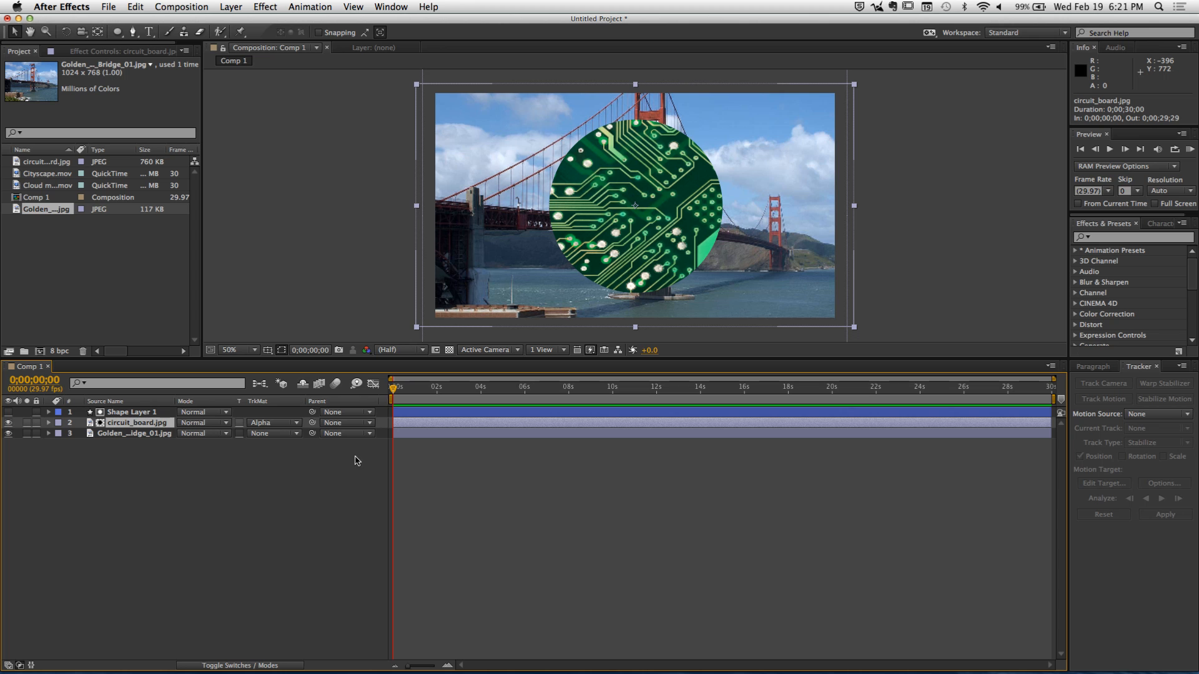
Set the track matte of circuit_board.jpg to Alpha Inverted Matte "Shape Layer 1"
key(F2)
click(278, 424)
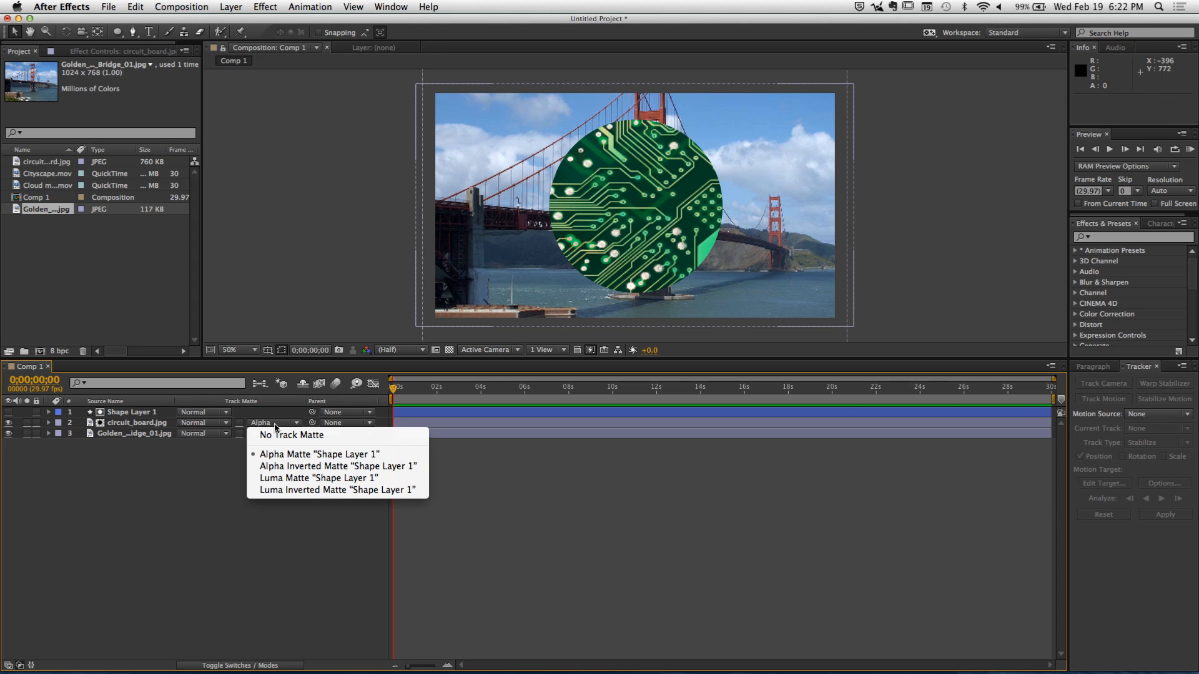
click(321, 469)
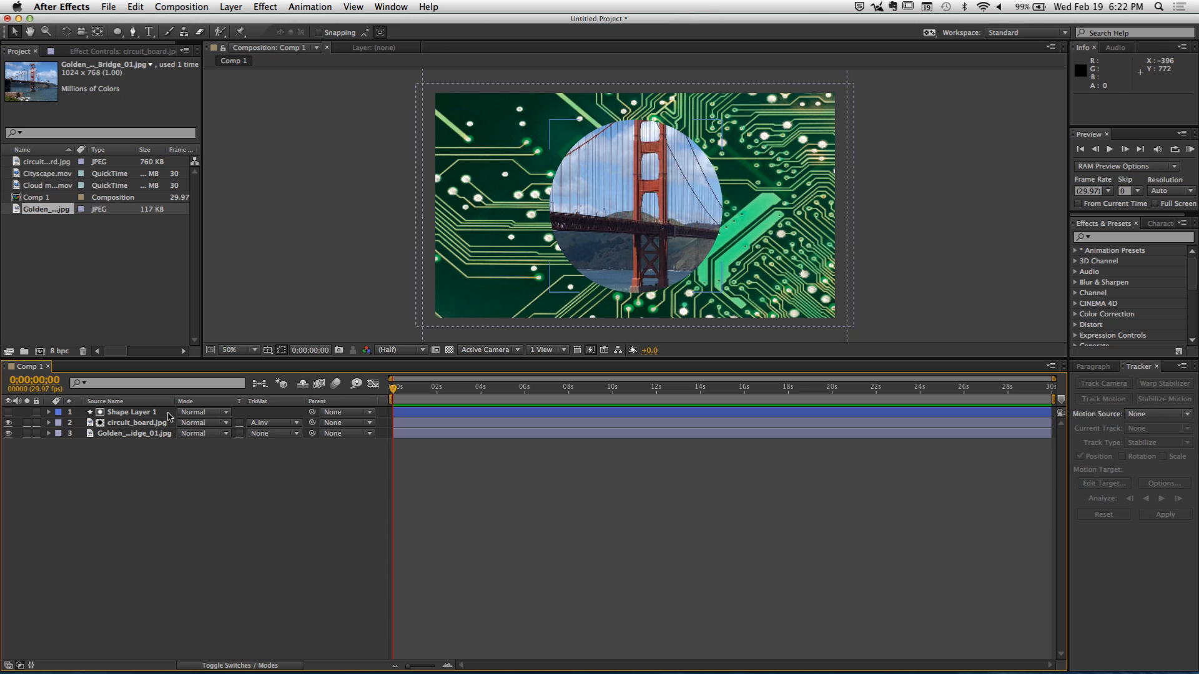
Move Shape Layer 1's circle down and to the left, to about position 572, 398 in the composition
click(128, 413)
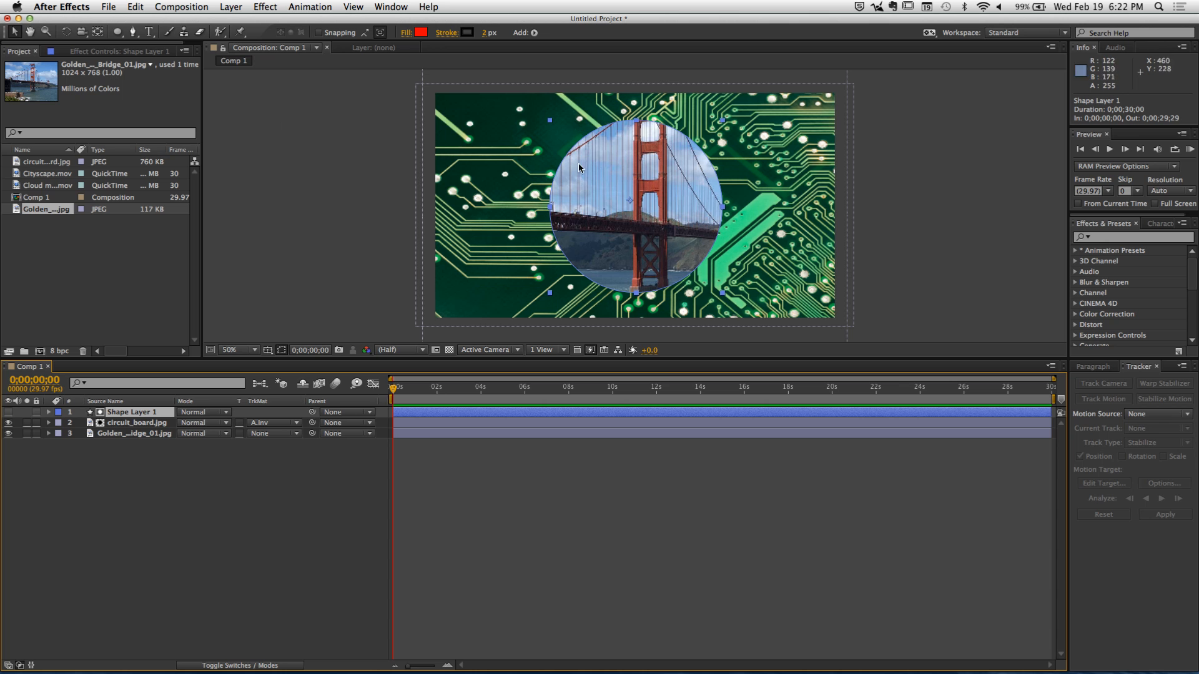
drag(553, 160, 581, 174)
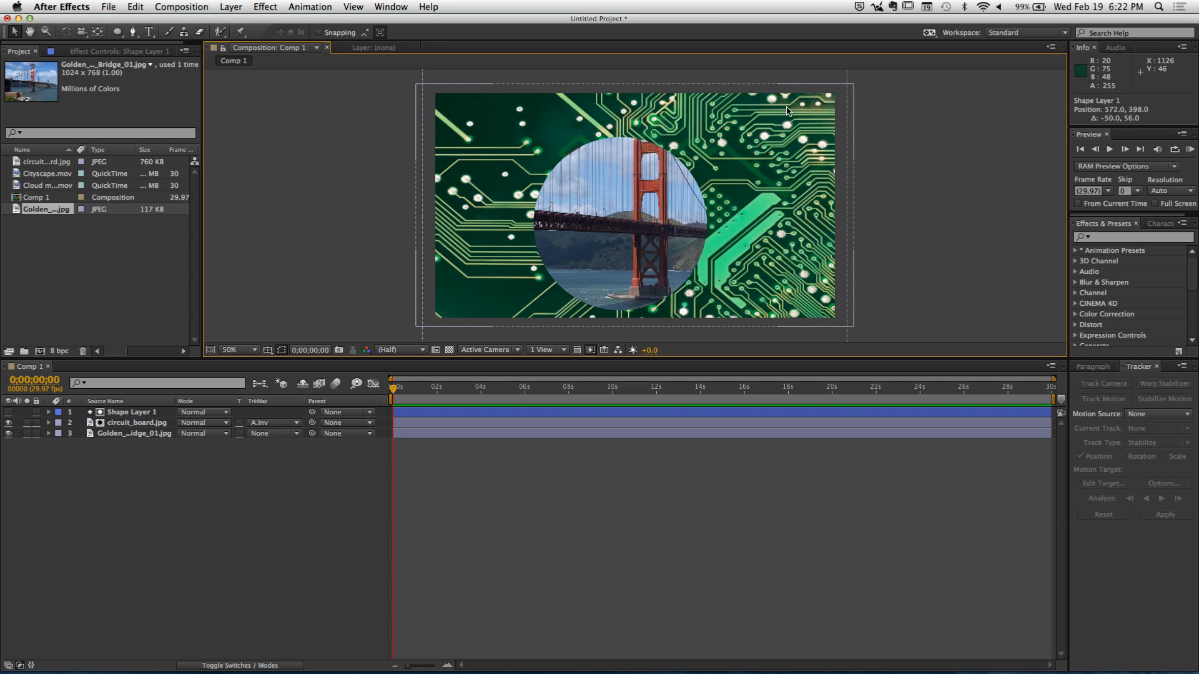
click(694, 191)
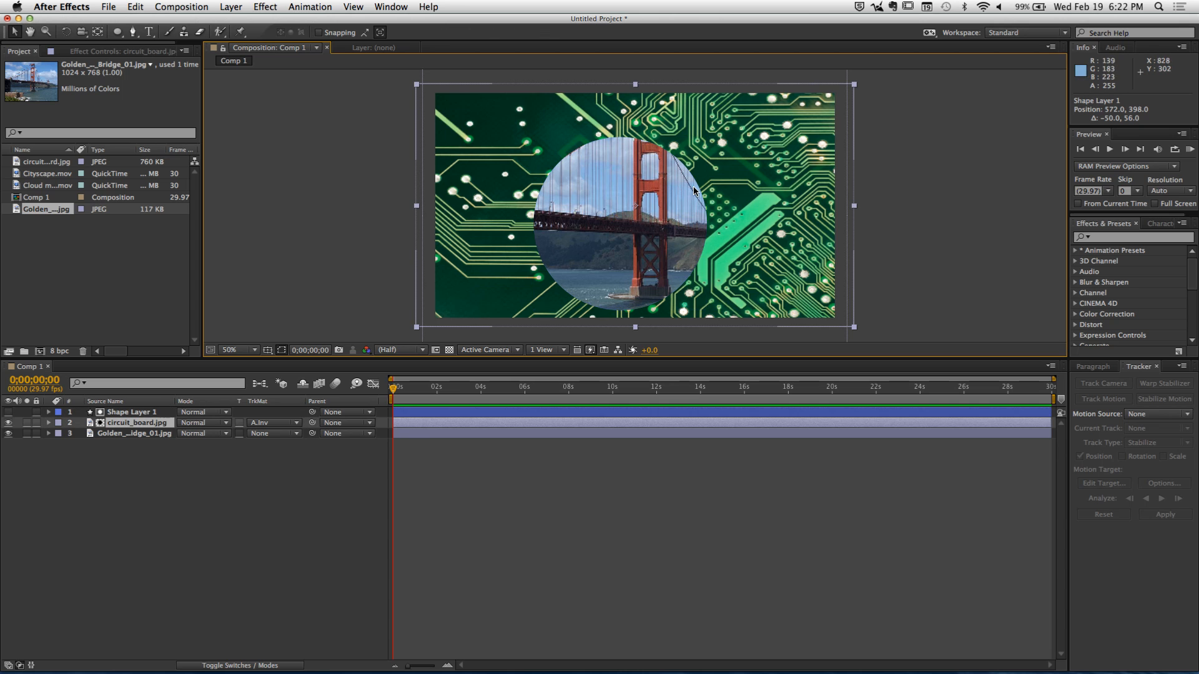
Scale Shape Layer 1 down to 73% in its Transform properties, and collapse the layer
click(125, 413)
key(t)
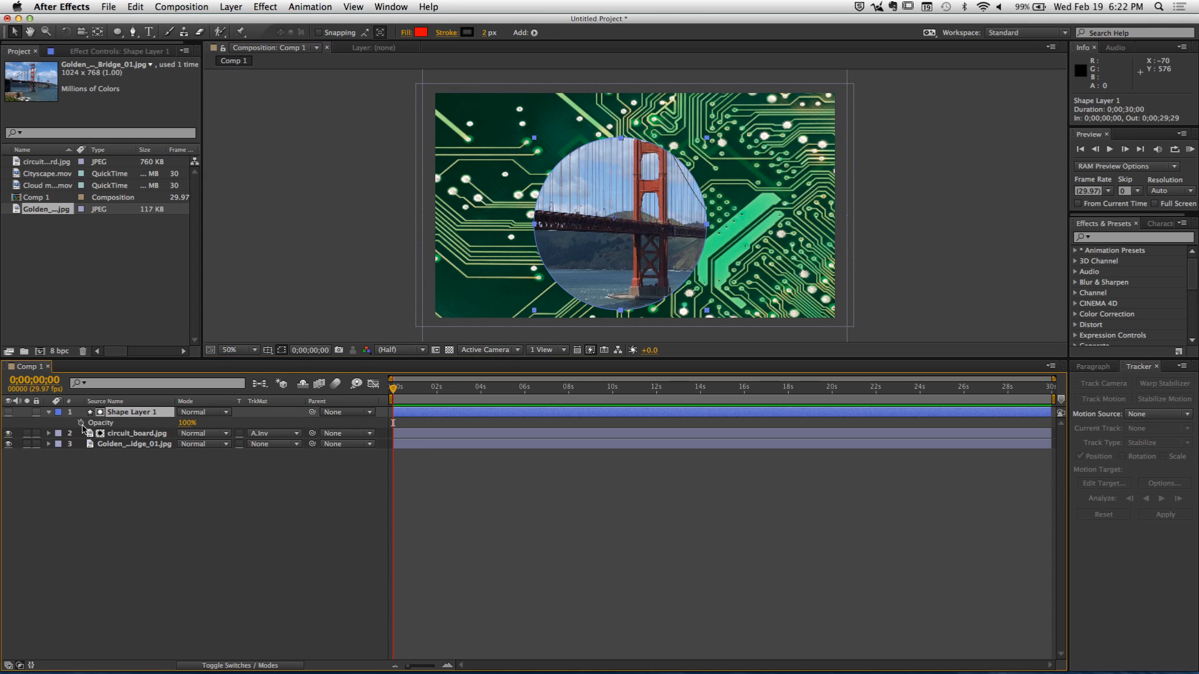
click(48, 412)
click(49, 412)
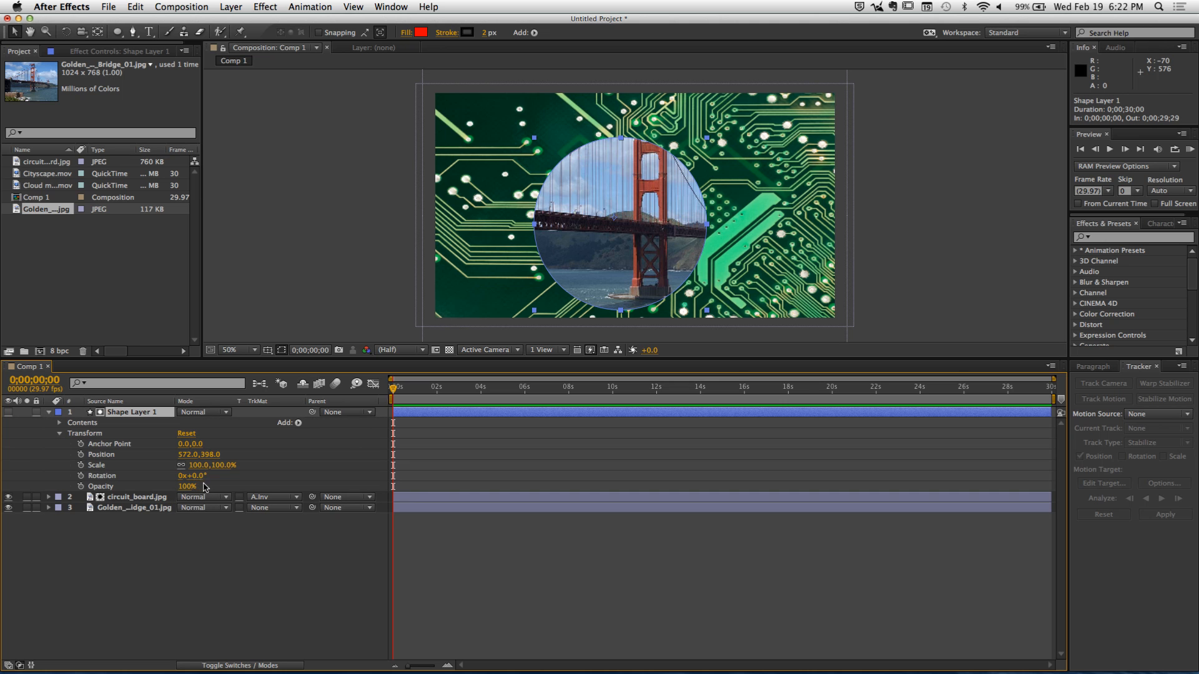
drag(215, 465, 233, 533)
drag(233, 534, 279, 546)
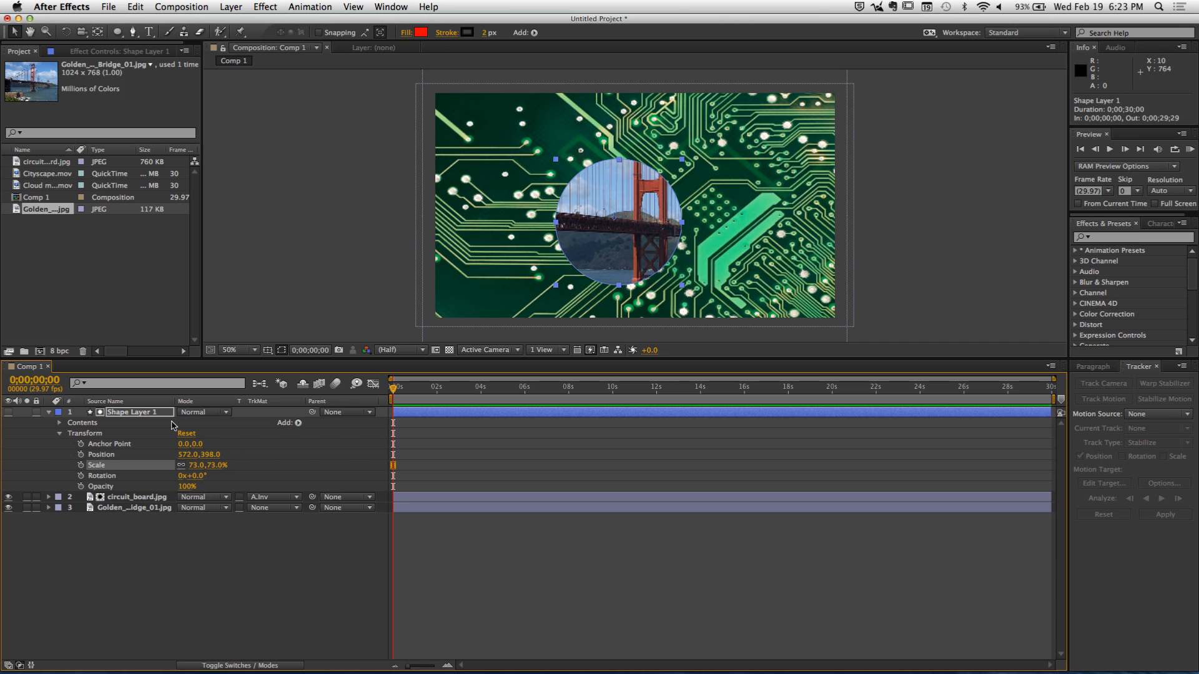
click(141, 413)
click(135, 546)
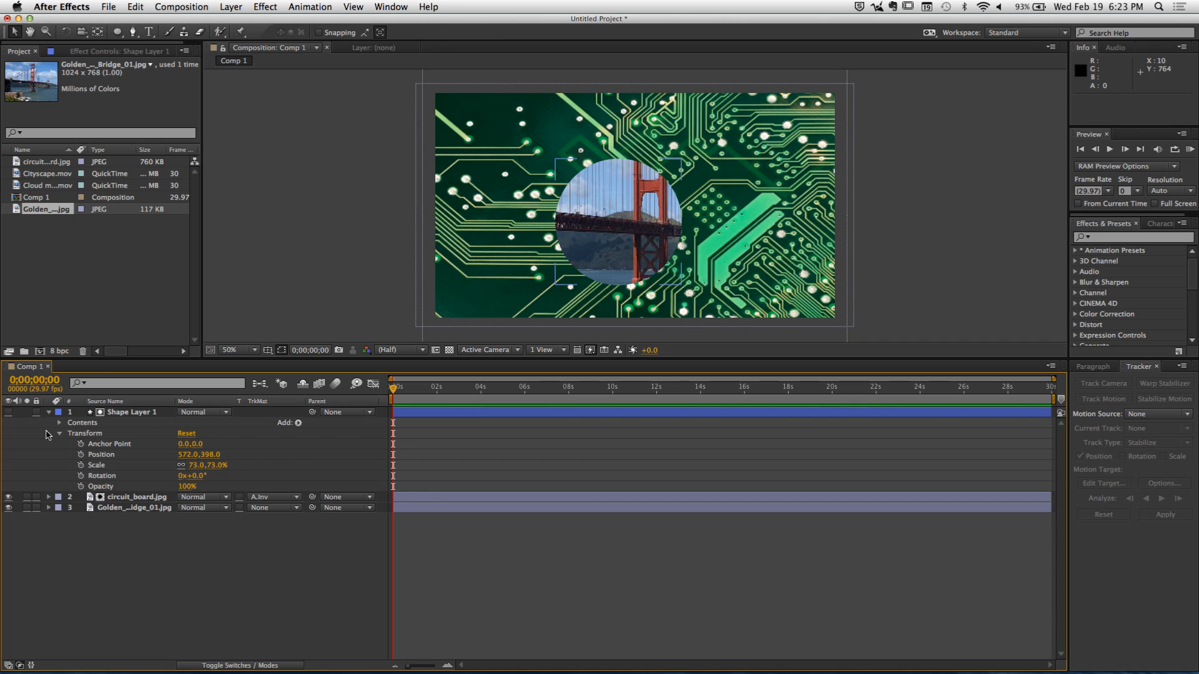
click(49, 413)
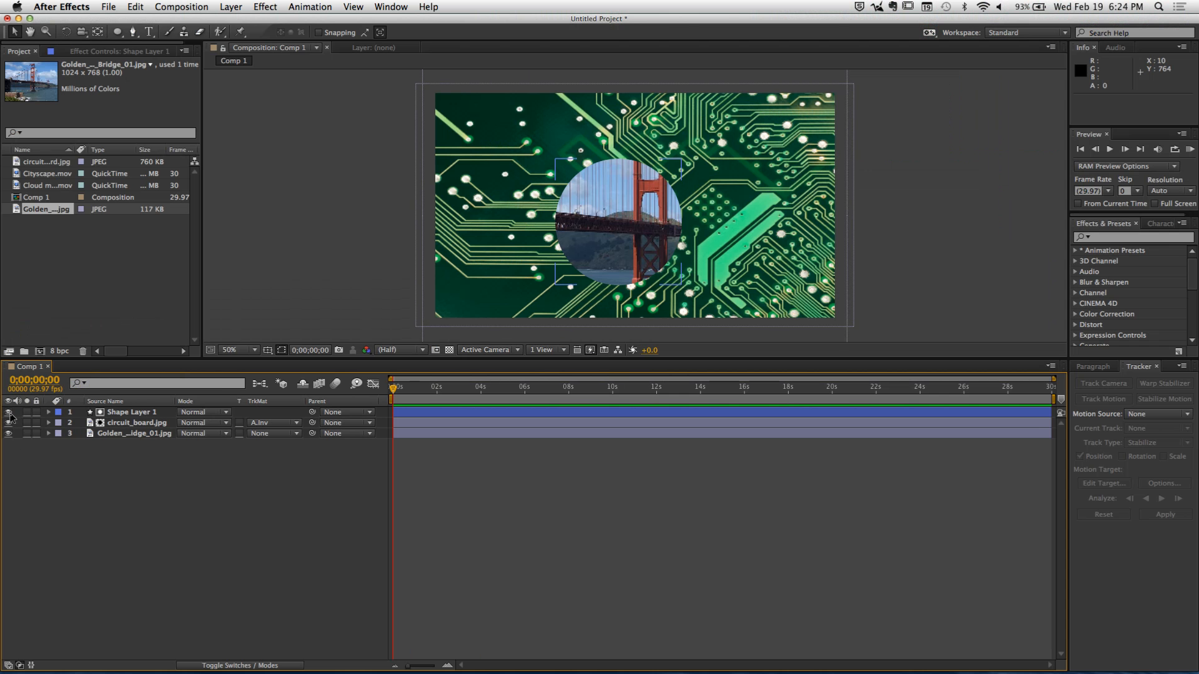
Toggle Shape Layer 1's visibility on and off, and delete the layer from Comp 1
click(8, 412)
click(9, 412)
click(124, 416)
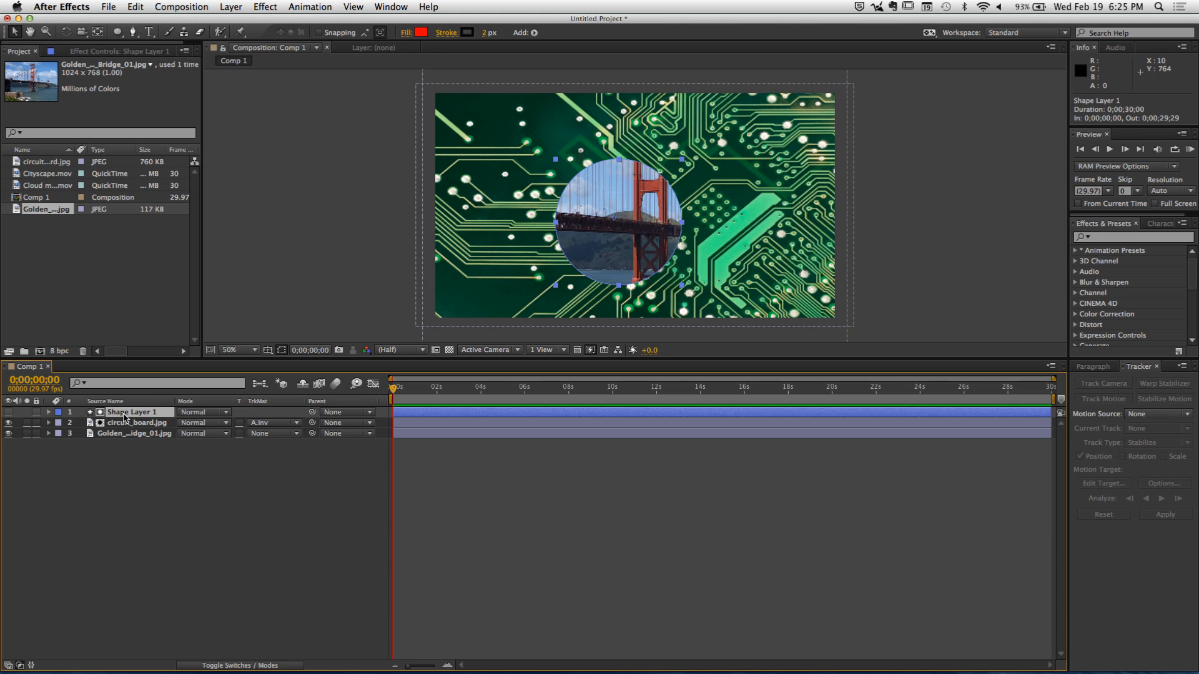
key(Delete)
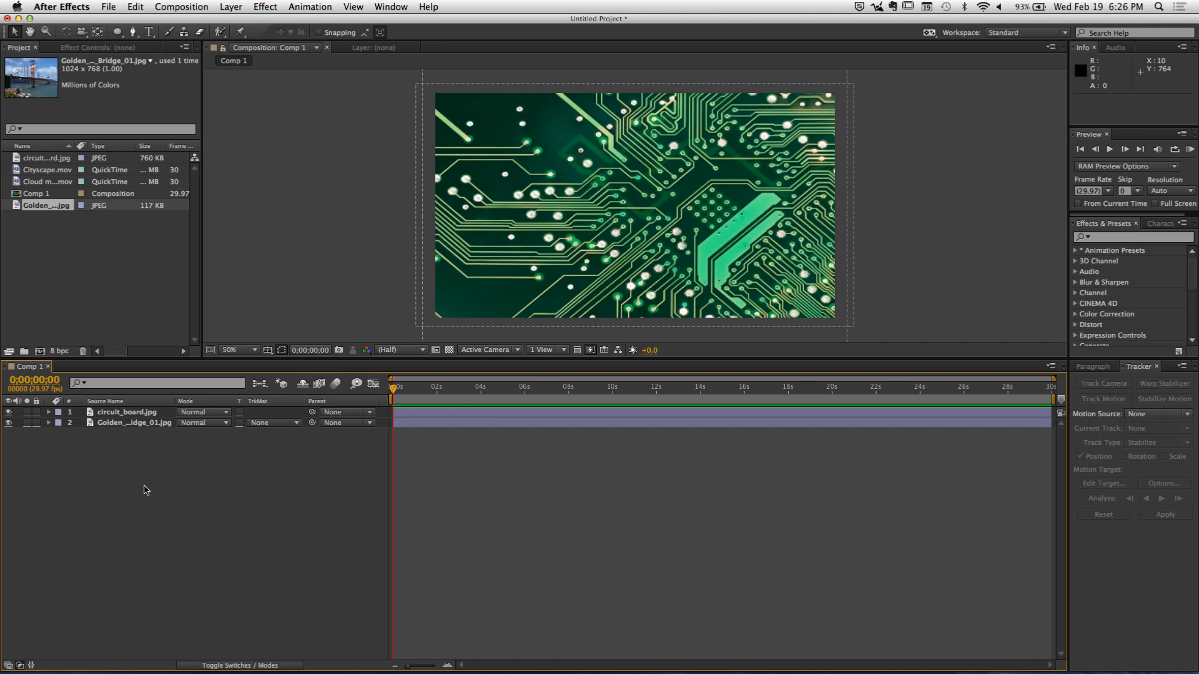
Preview the Cityscape.mov and Cloud matte.mov footage, scrubbing through the cloud matte to examine how its shape grows
click(49, 234)
click(50, 183)
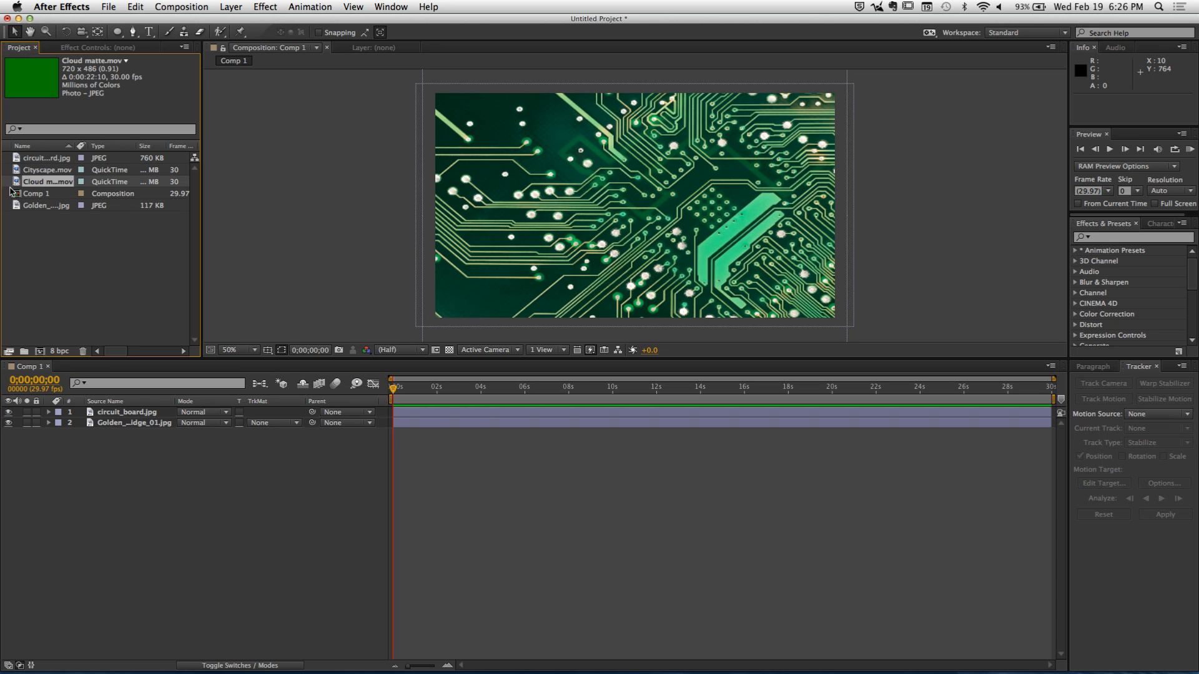
double_click(16, 170)
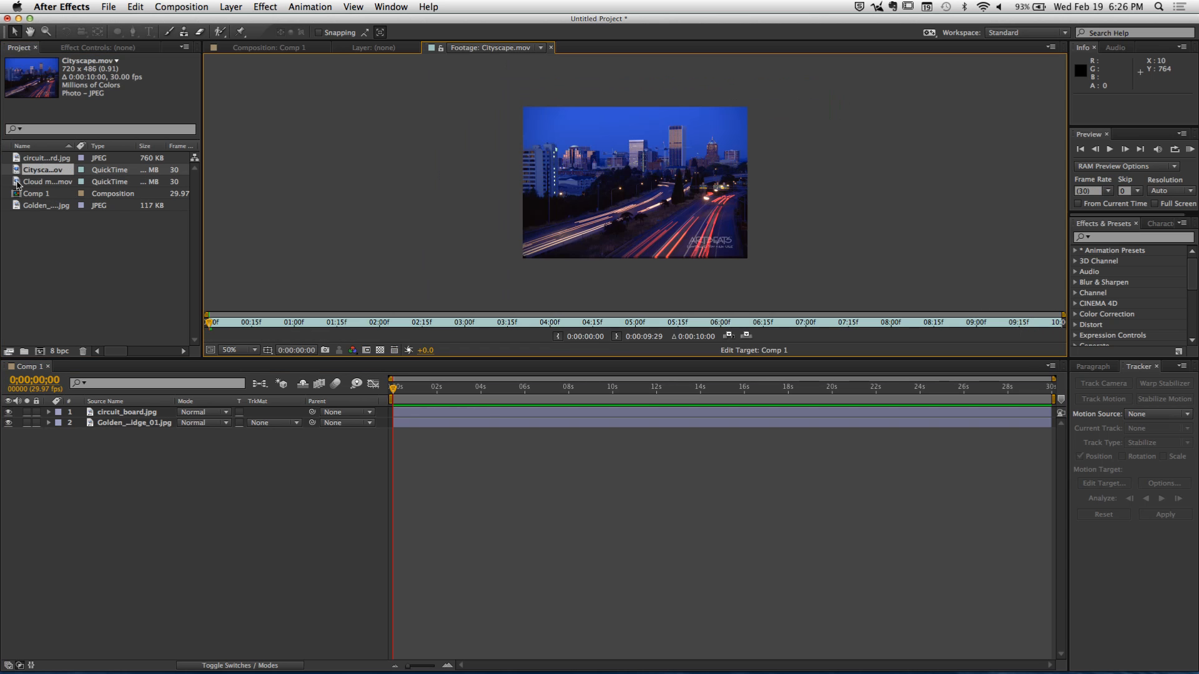
double_click(17, 183)
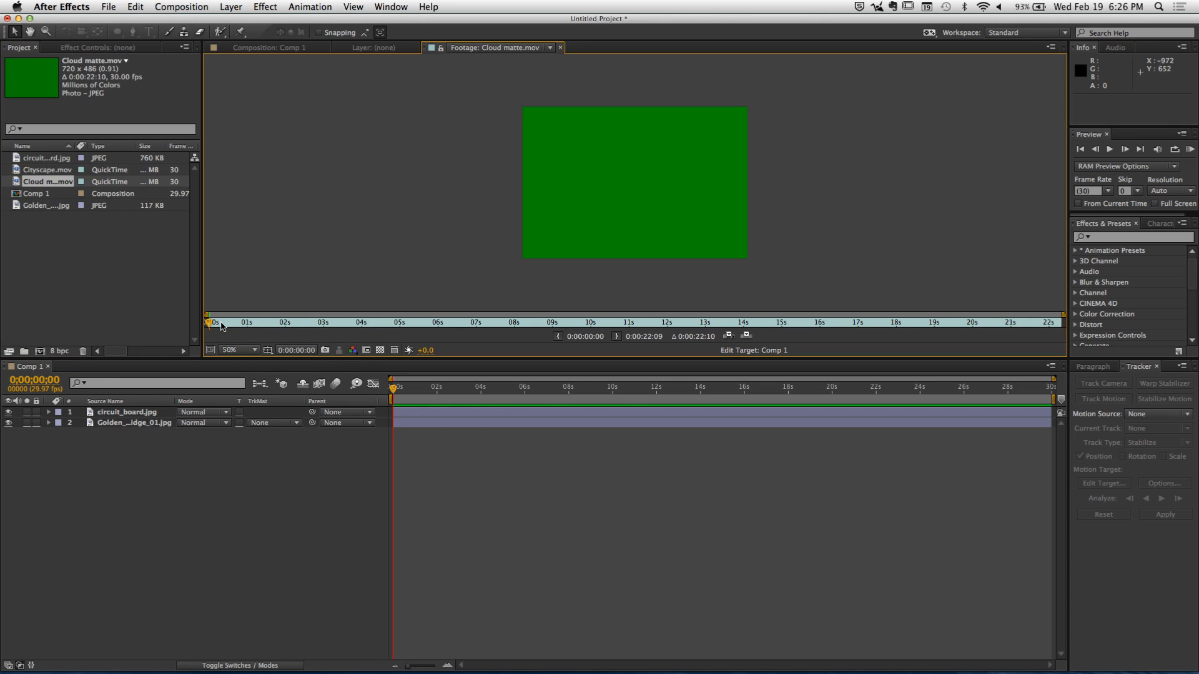
mouse_move(225, 323)
mouse_down()
mouse_move(386, 323)
mouse_move(299, 325)
mouse_move(354, 325)
mouse_up()
click(79, 295)
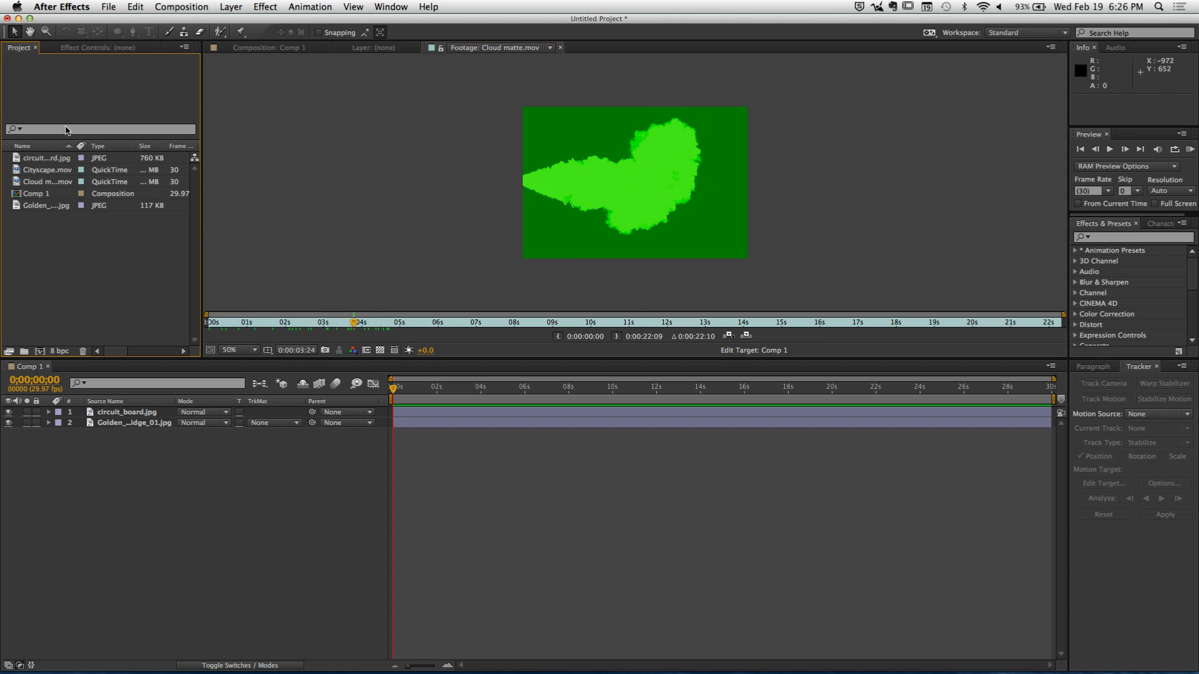
click(41, 182)
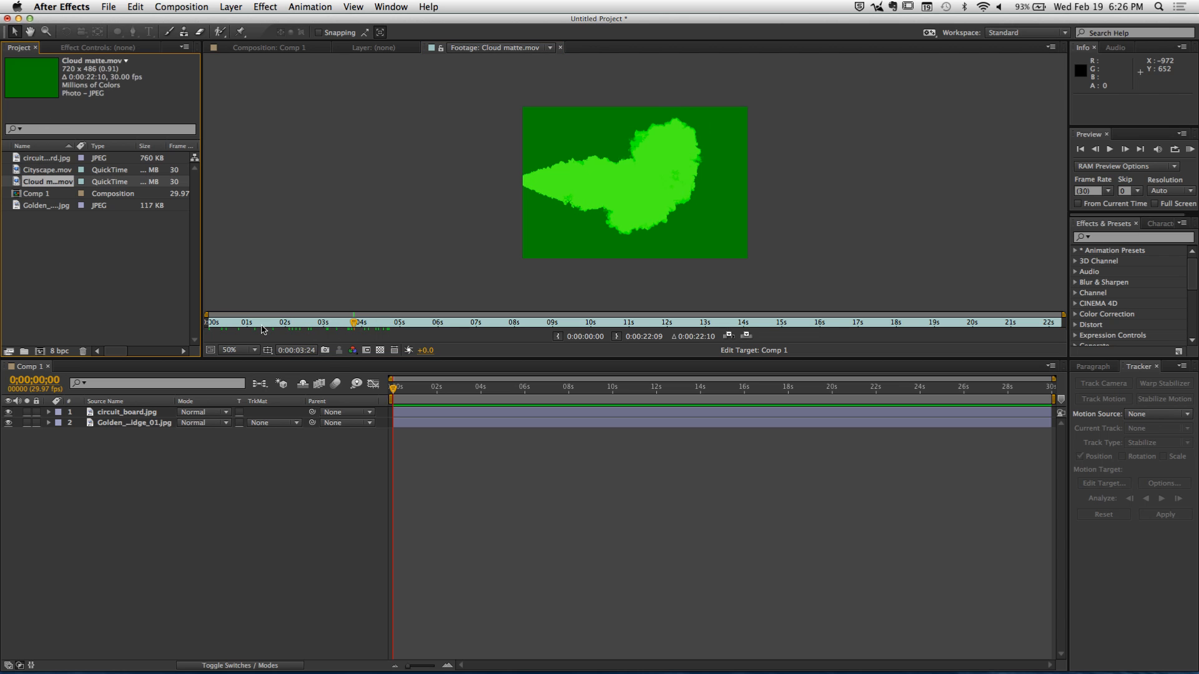
mouse_move(338, 326)
mouse_down()
mouse_move(549, 325)
mouse_move(512, 324)
mouse_up()
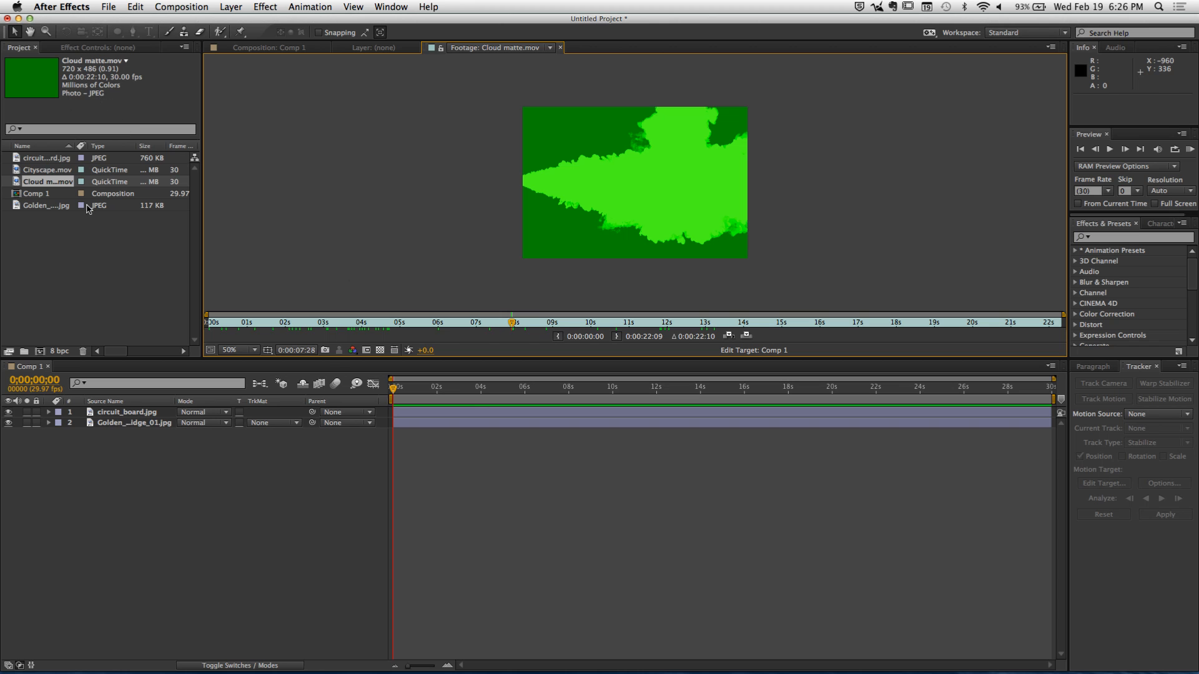
click(66, 224)
click(38, 183)
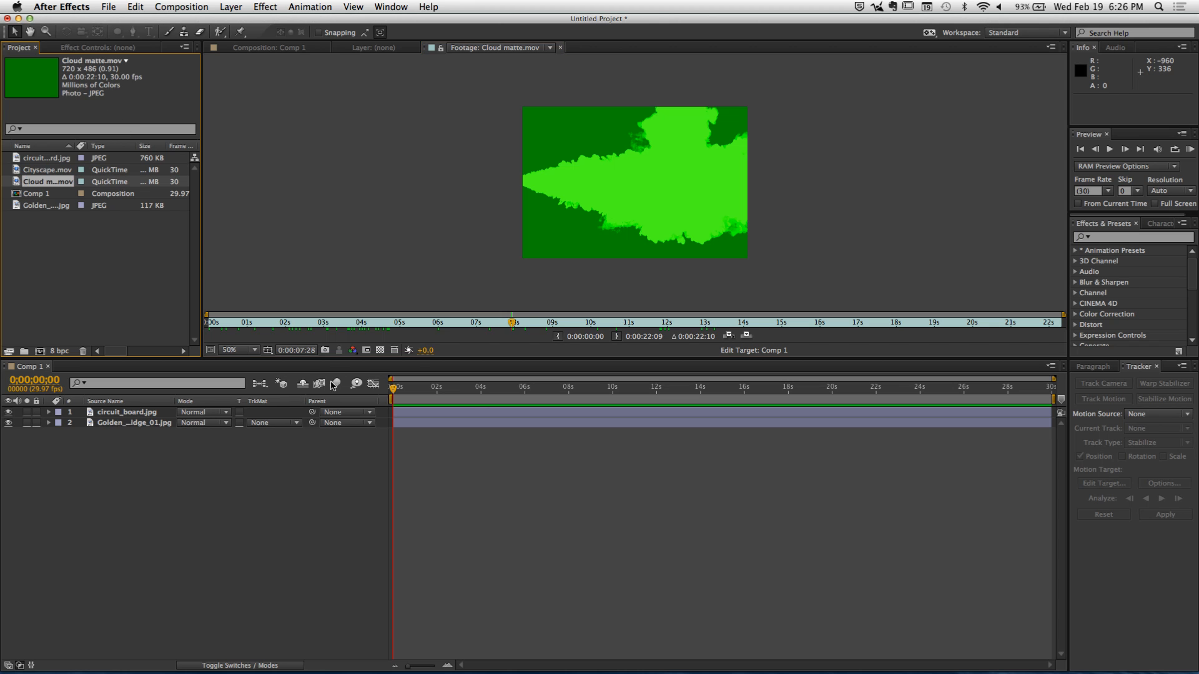
mouse_move(509, 322)
mouse_down()
mouse_move(318, 338)
mouse_move(830, 330)
mouse_move(536, 329)
mouse_up()
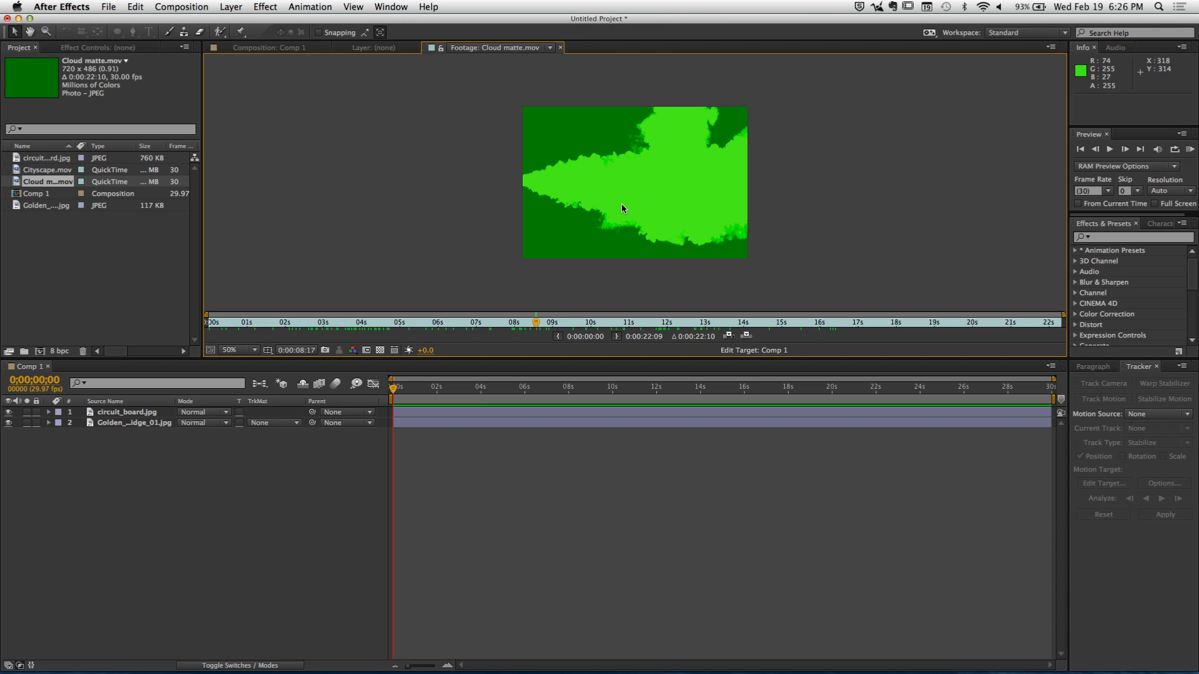
Hide After Effects and Photoshop's overlapping view, and browse in Finder to the WEEK_05_MULITMEDIA_PRES folder inside SCC's GCOM_390
click(77, 9)
click(81, 92)
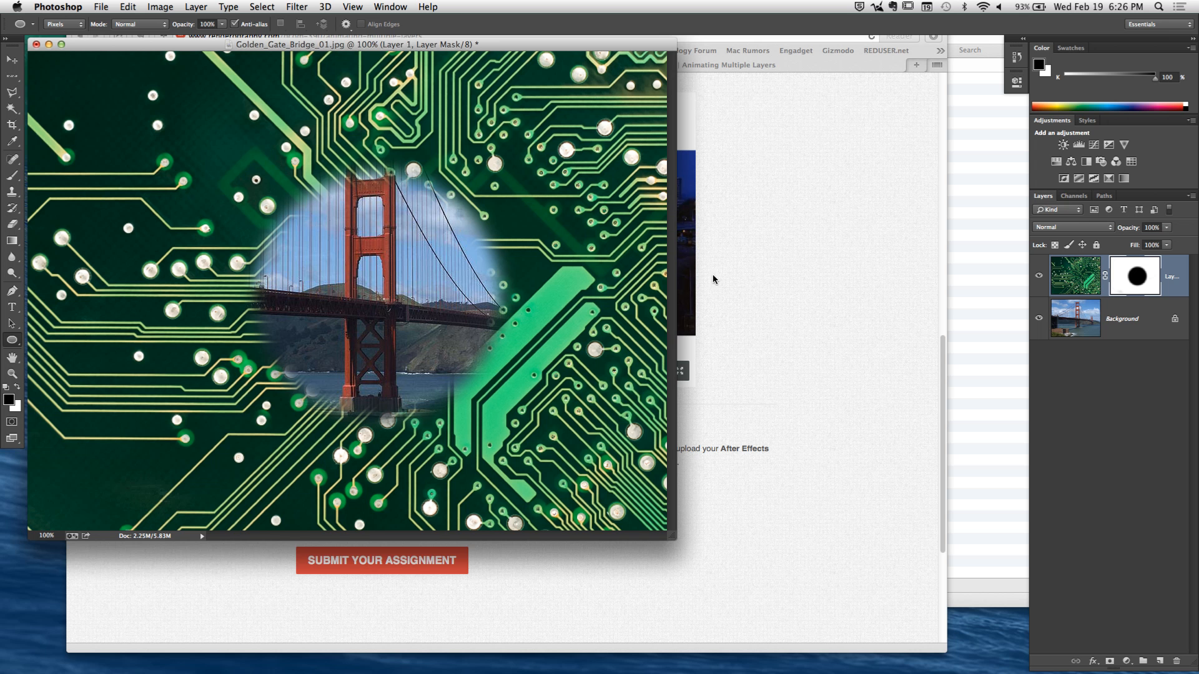
click(780, 266)
click(1003, 259)
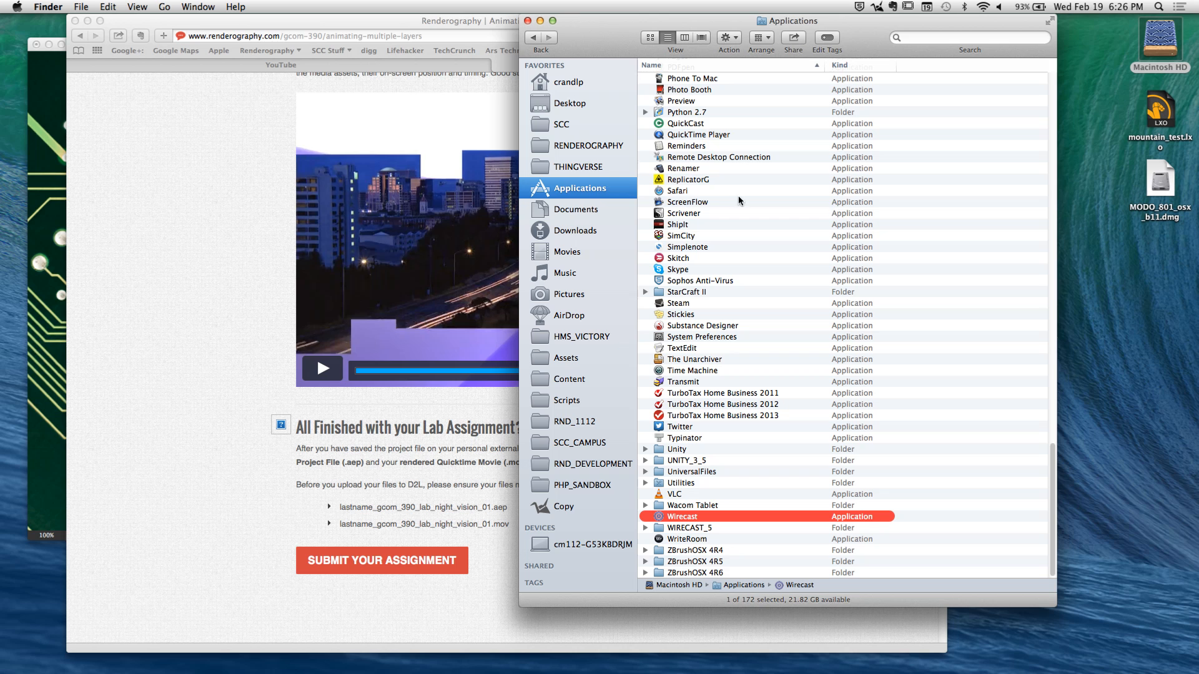
click(586, 126)
double_click(715, 90)
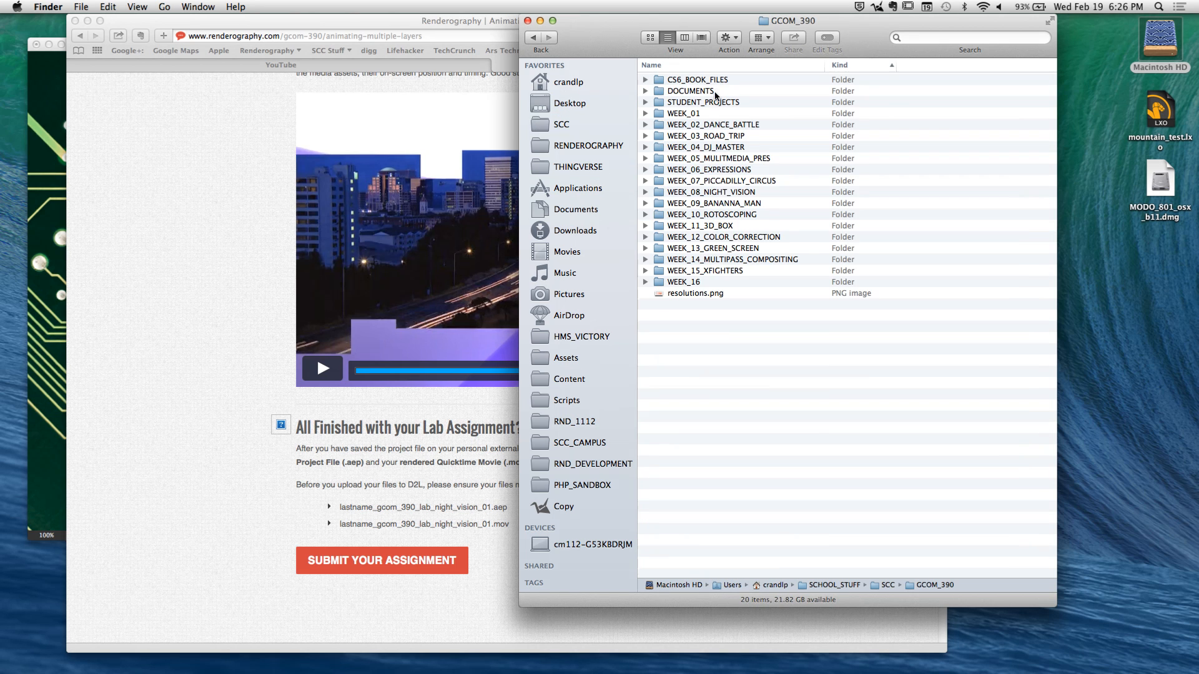
double_click(730, 159)
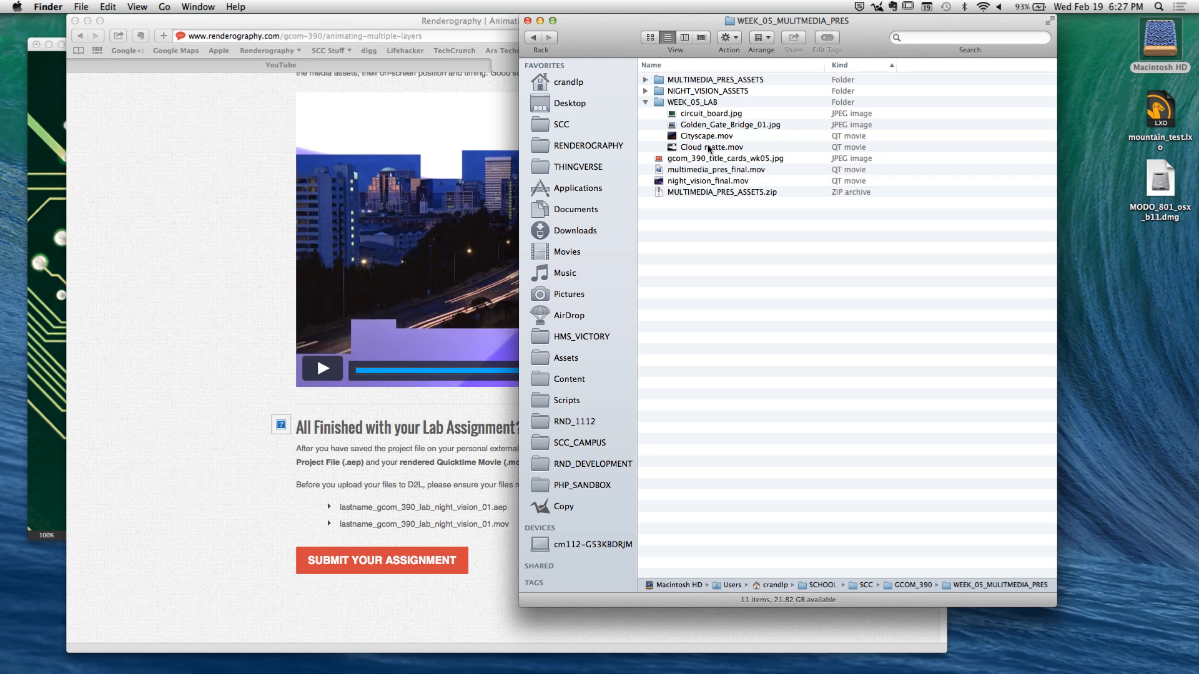
Play Cloud matte.mov from the WEEK_05_LAB folder in QuickTime Player, pausing it to examine the black and white areas
click(710, 148)
key(space)
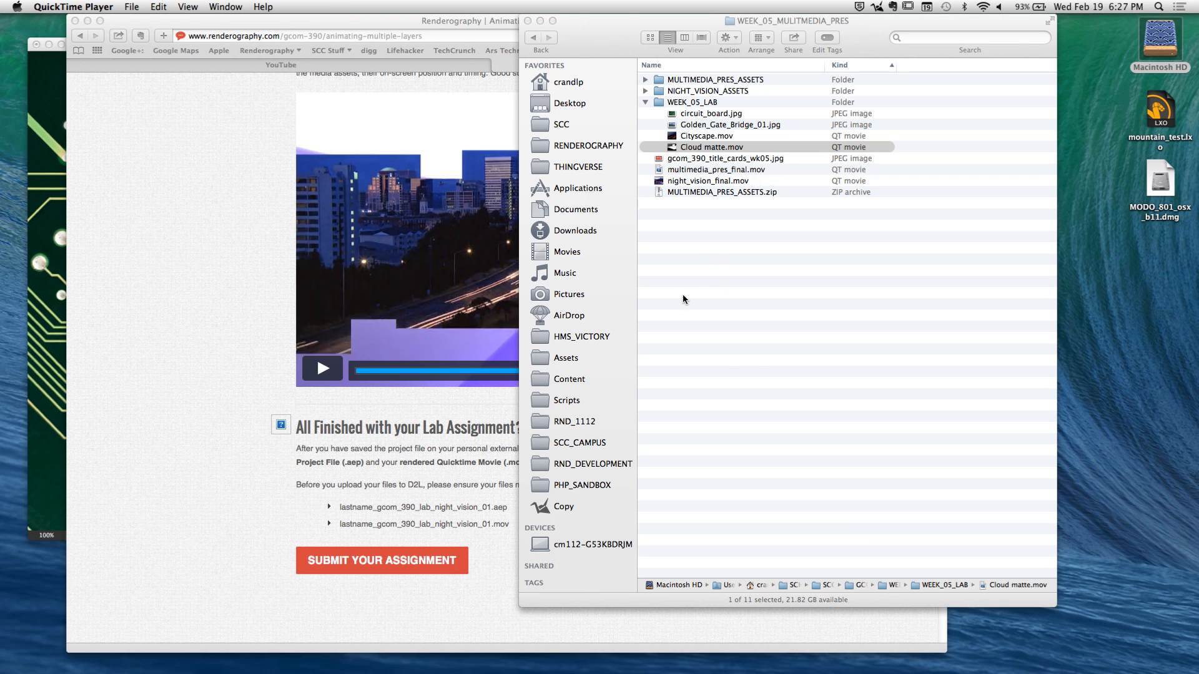
mouse_move(1005, 652)
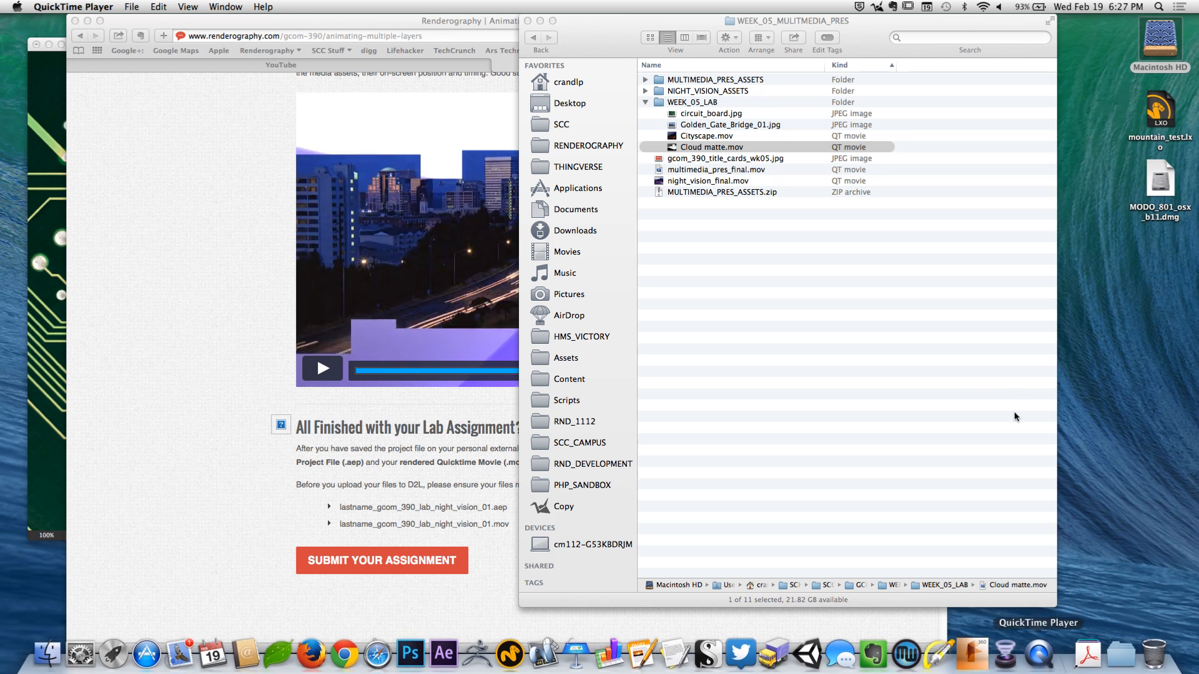
click(254, 301)
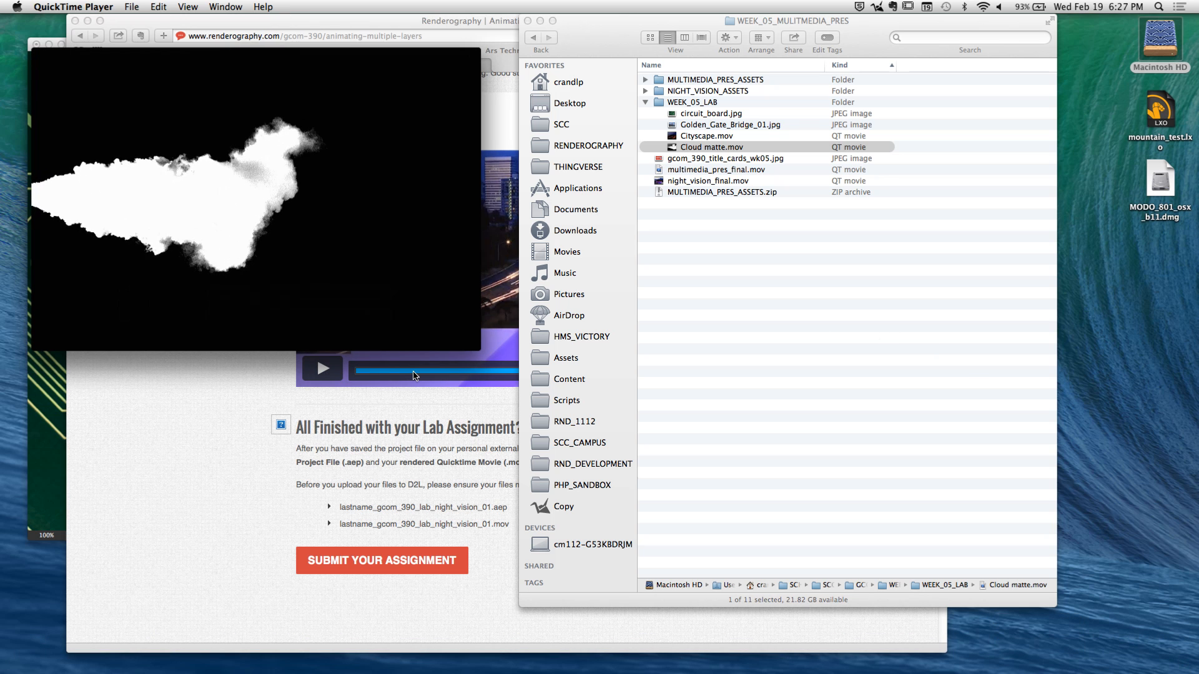
mouse_move(302, 325)
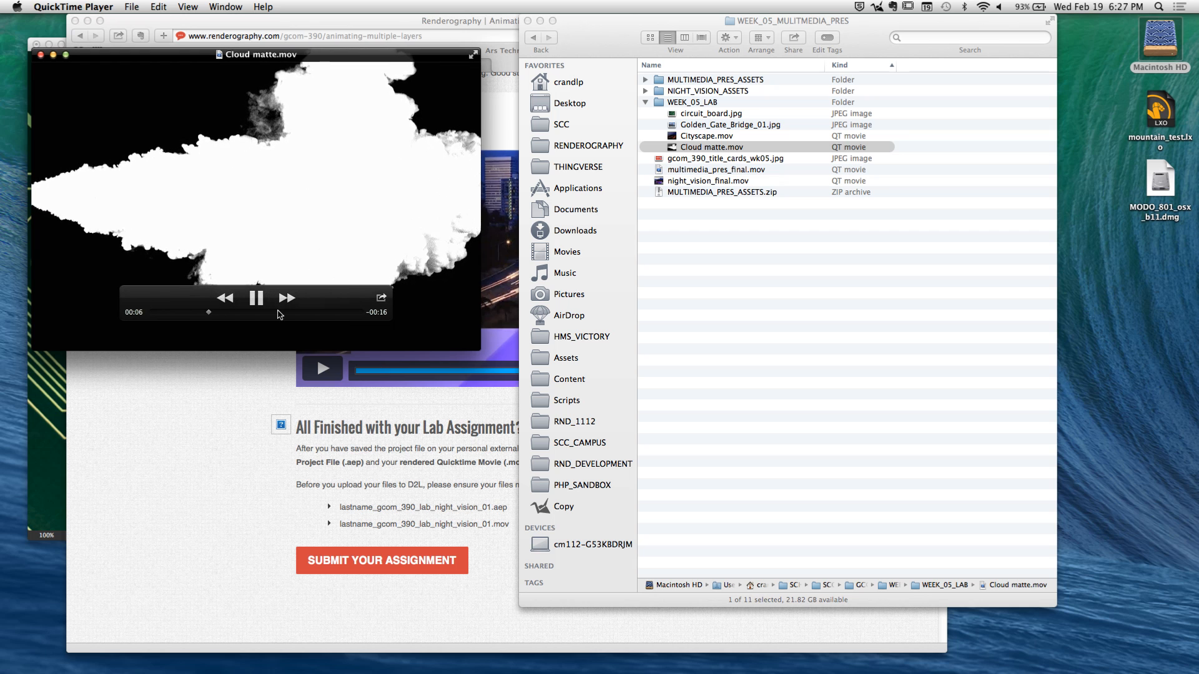
key(space)
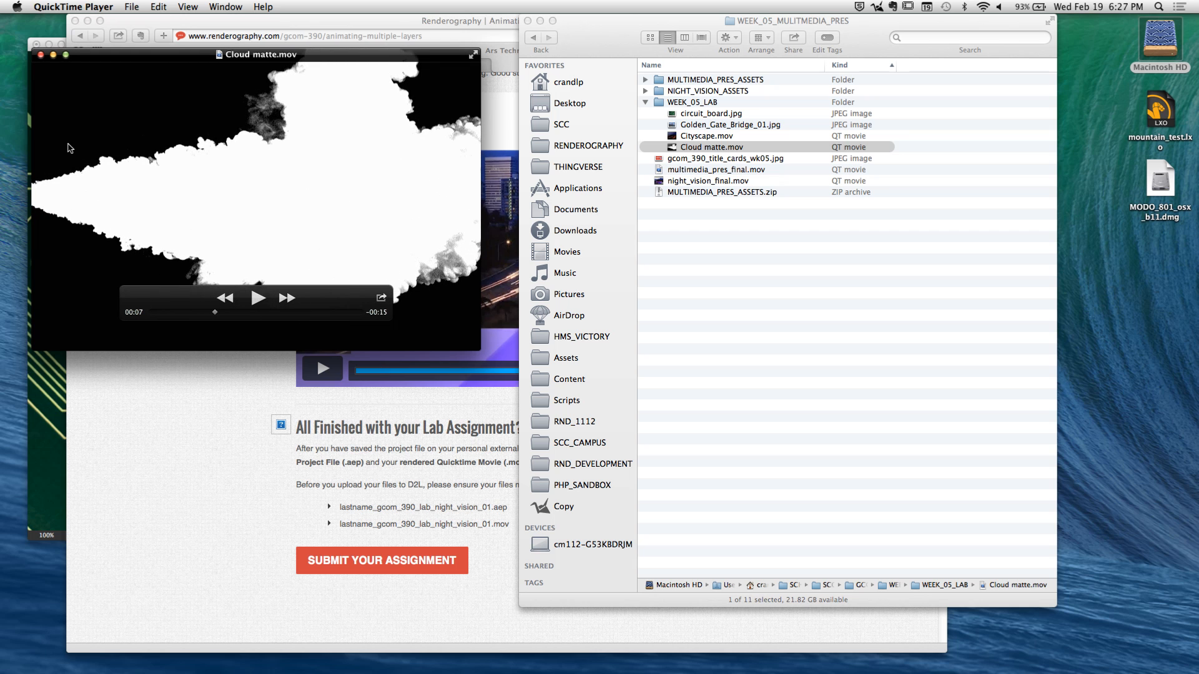
key(space)
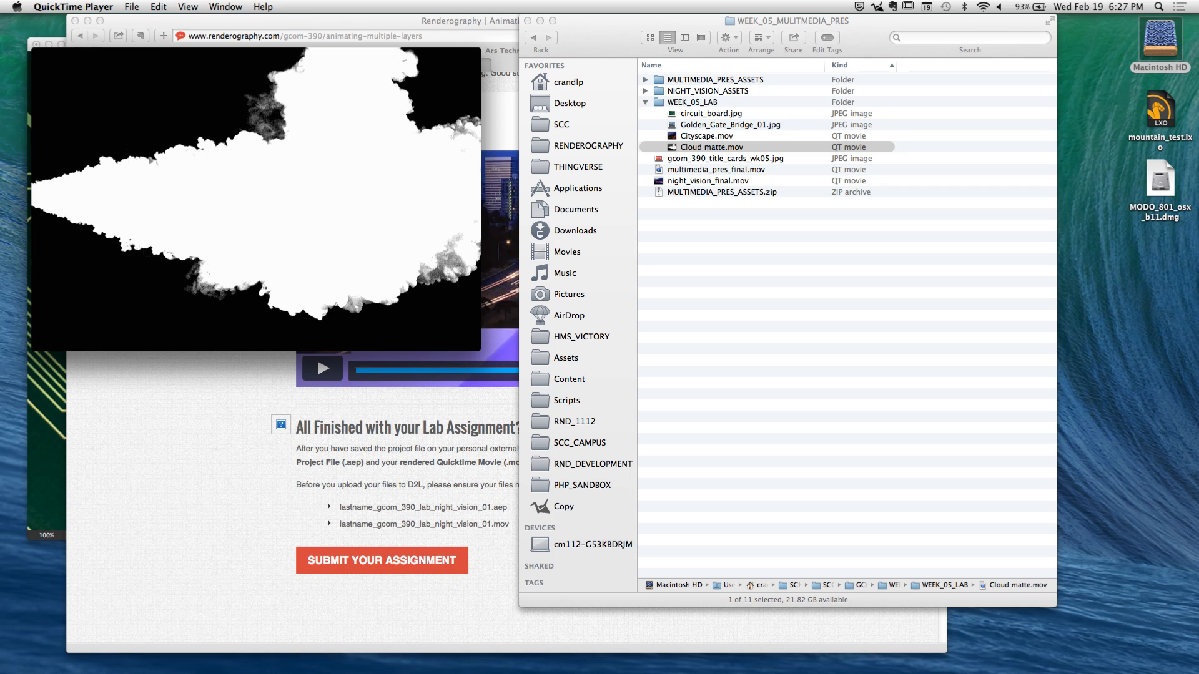
Switch back to After Effects and add Cloud matte.mov to Comp 1 directly above circuit_board.jpg
mouse_move(441, 653)
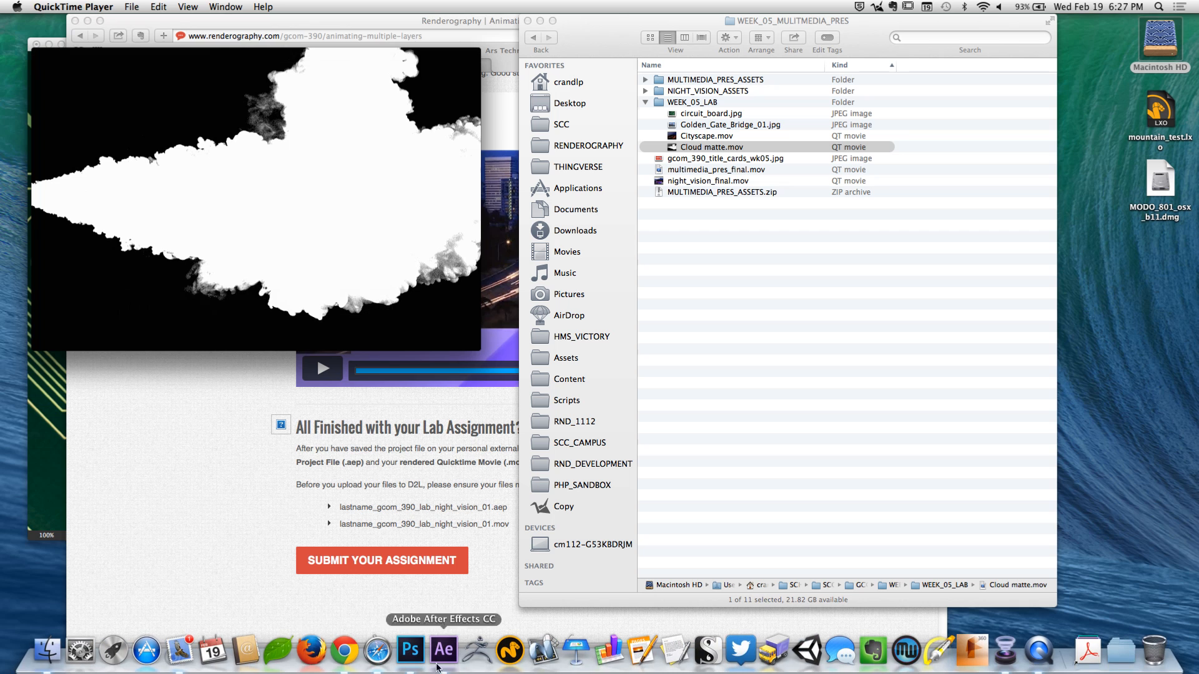
click(443, 650)
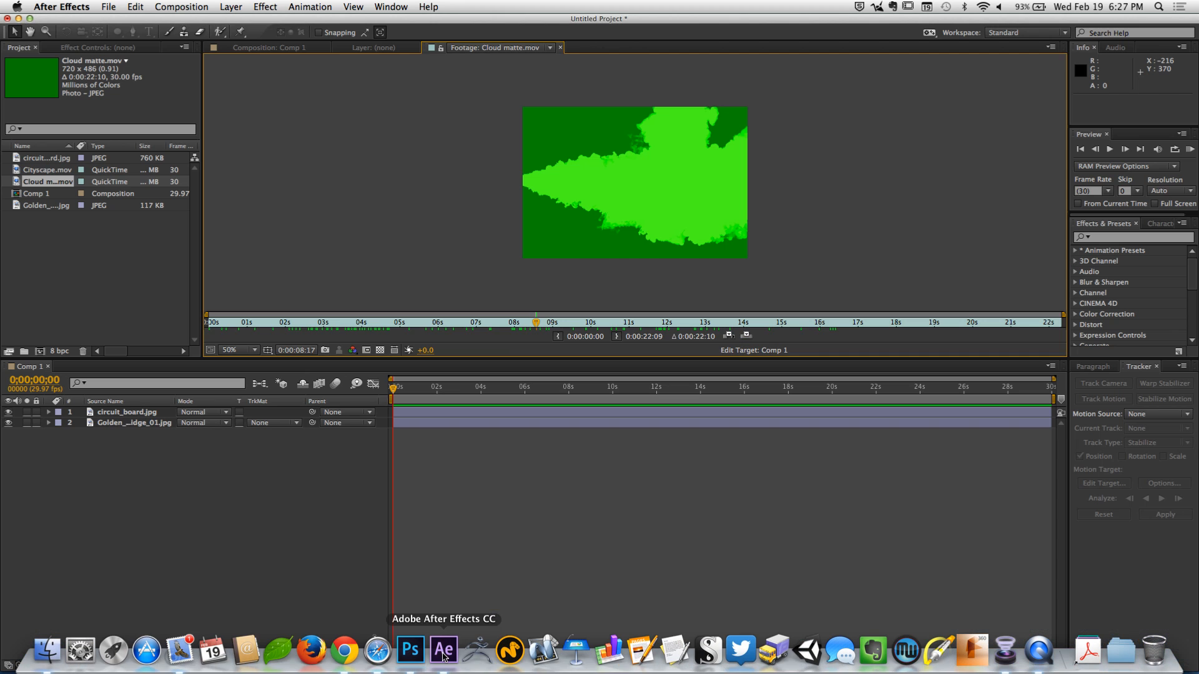
drag(14, 189, 100, 417)
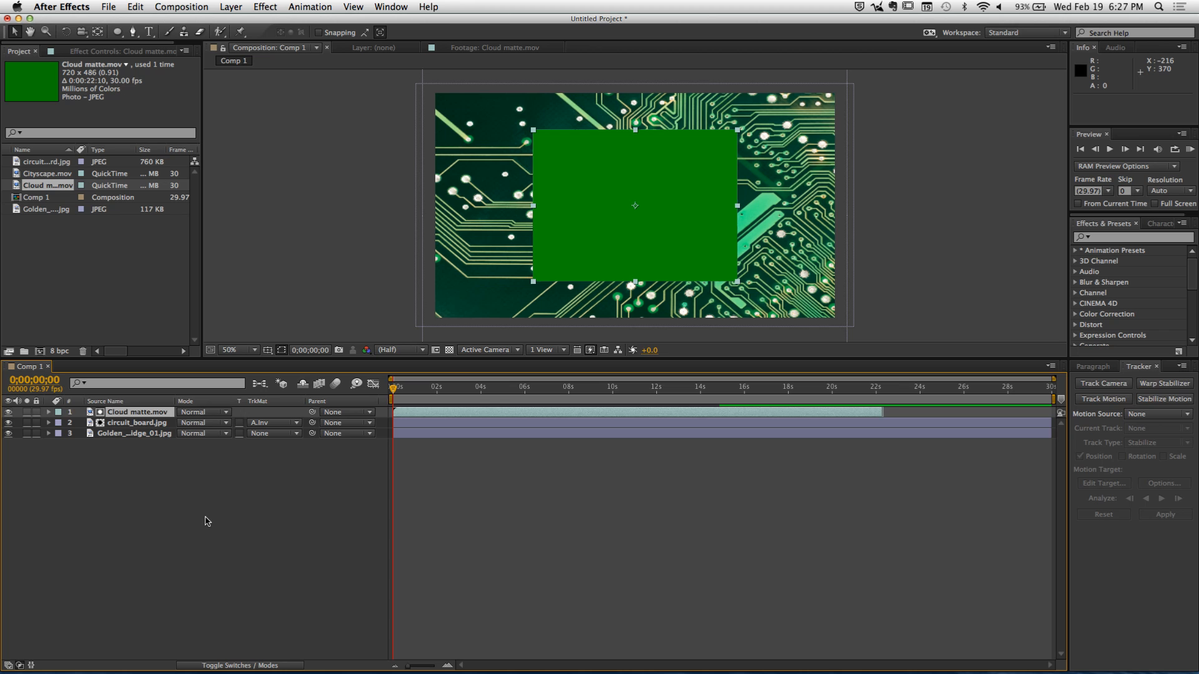
Scrub Comp 1's timeline to examine the cloud matte's animation, and return to the first frame
click(431, 393)
drag(431, 393, 622, 405)
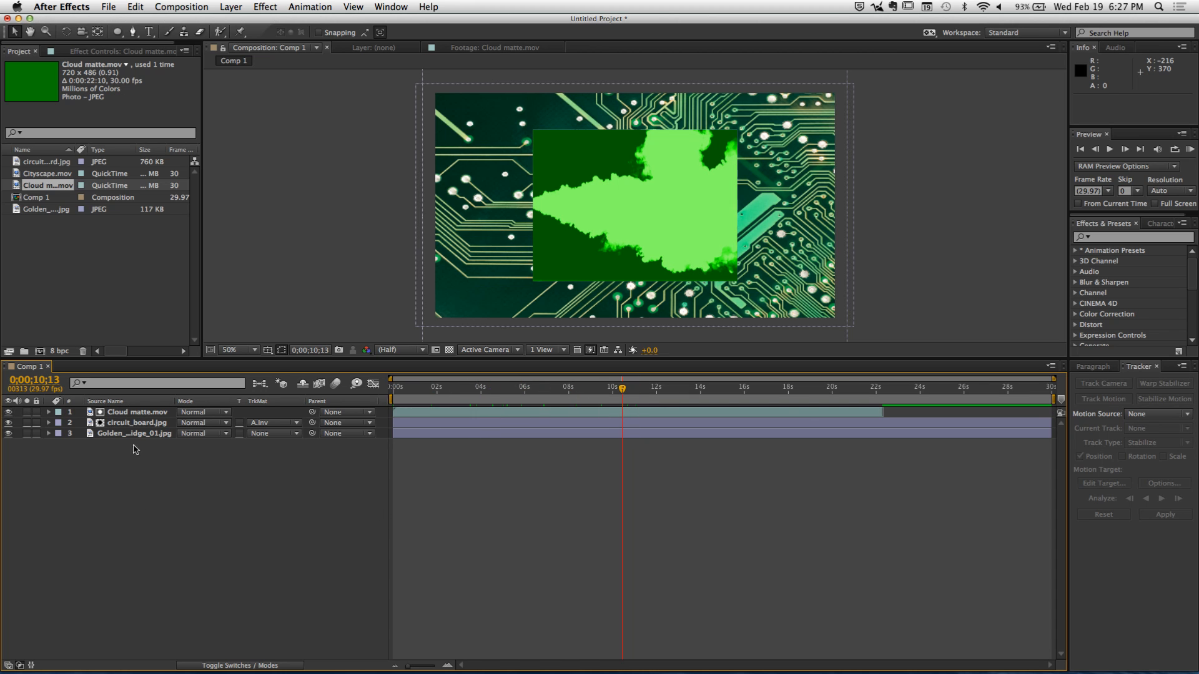
click(471, 411)
drag(535, 399, 393, 393)
click(101, 481)
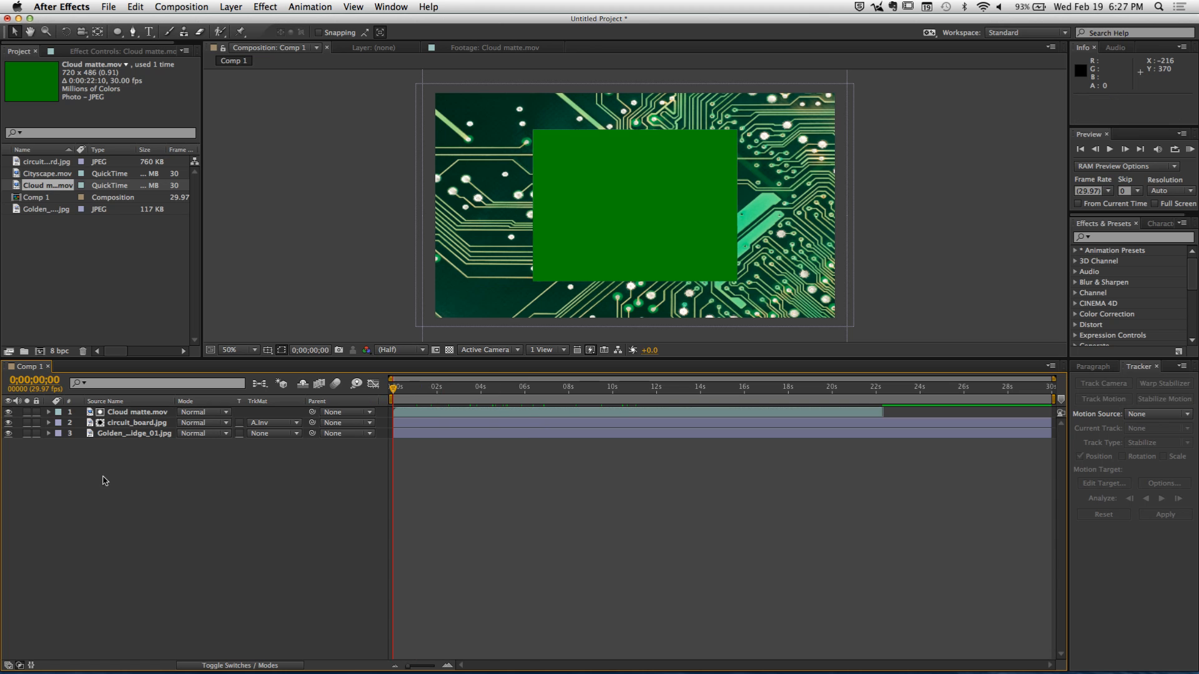
Scale the Cloud matte.mov layer to 203% to cover the composition and check its coverage at 0;00;07;04
click(142, 414)
key(s)
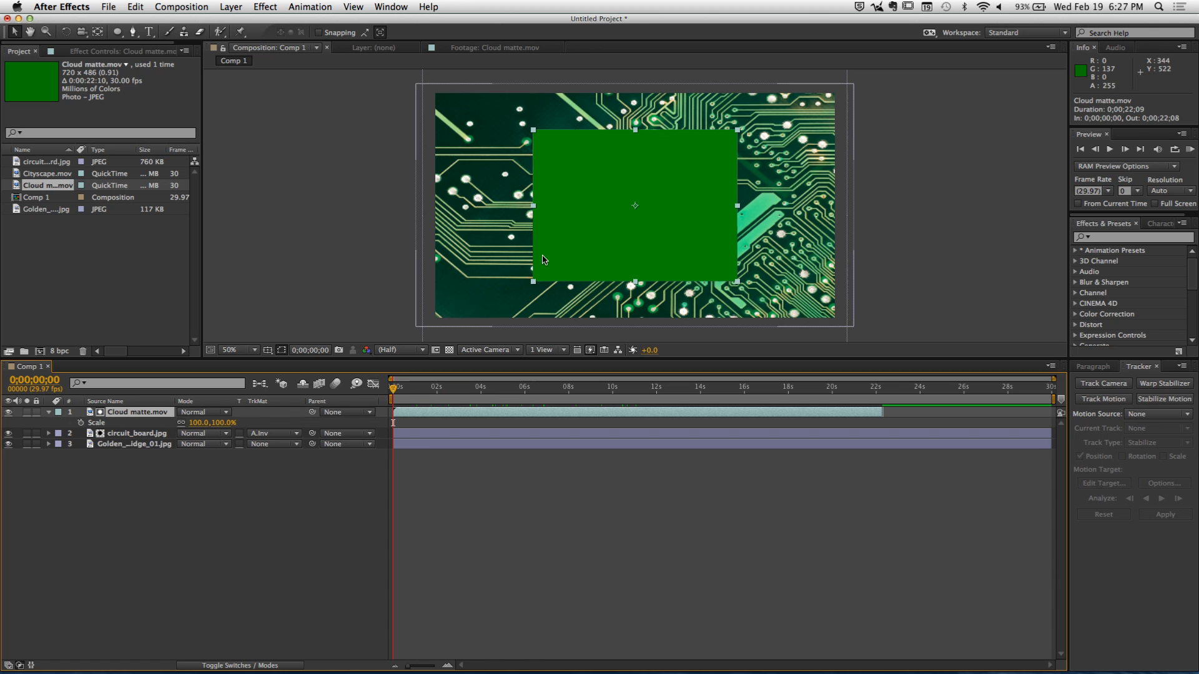
drag(200, 429, 264, 428)
drag(414, 384, 550, 394)
Apply Hue/Saturation to Cloud matte.mov with Master Saturation at -100 and scrub to 0;00;14;04 to check the greyscale footage
click(128, 414)
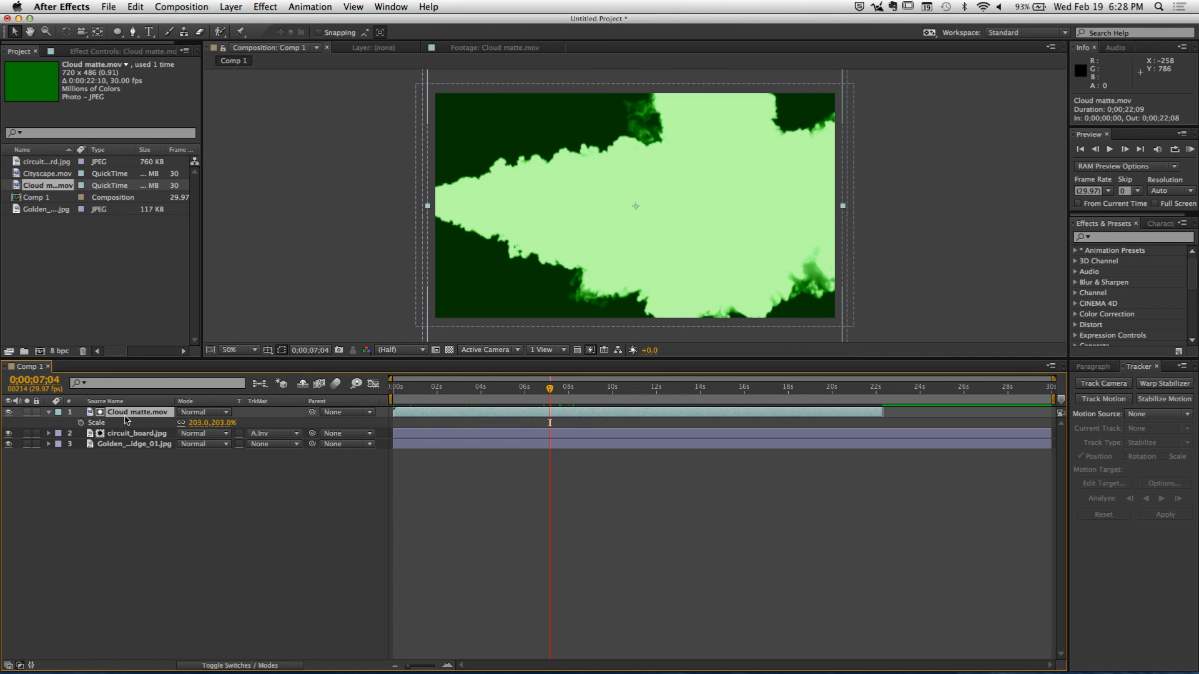
click(264, 6)
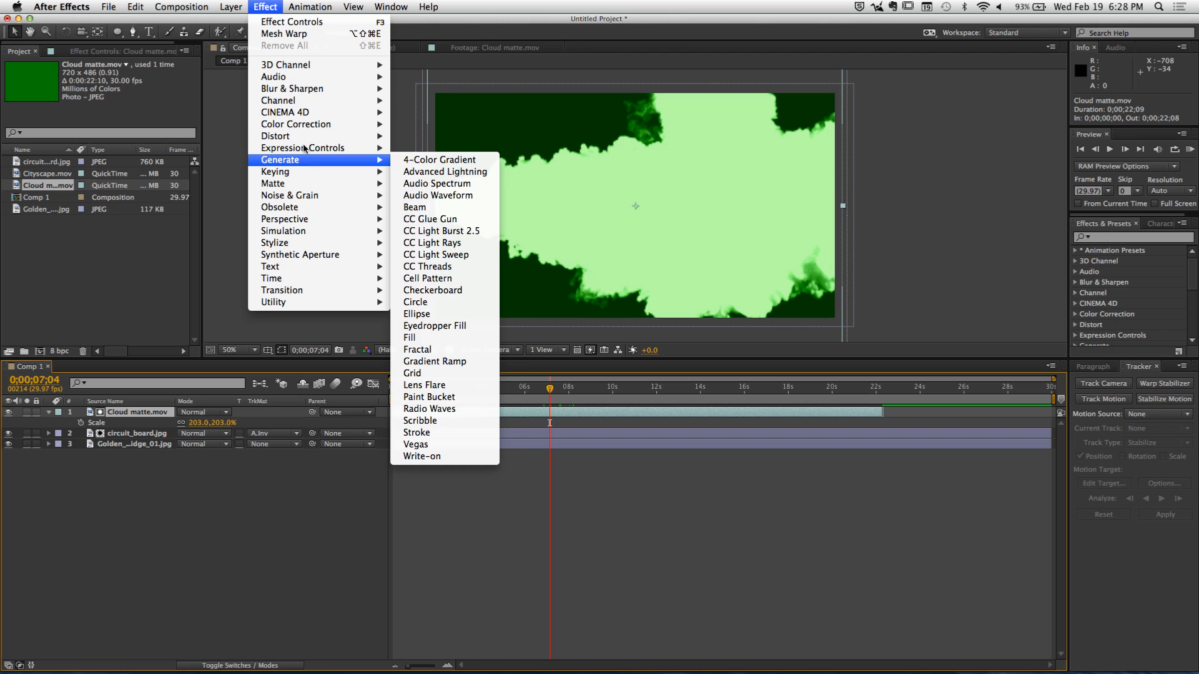
mouse_move(315, 125)
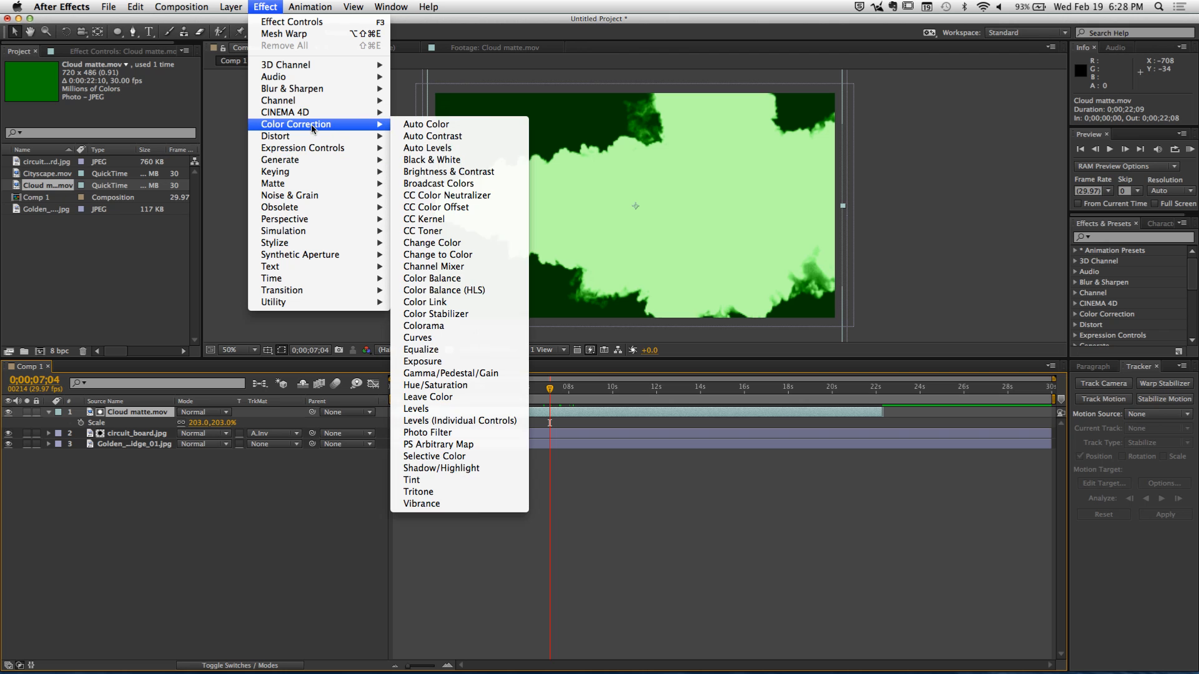
click(452, 387)
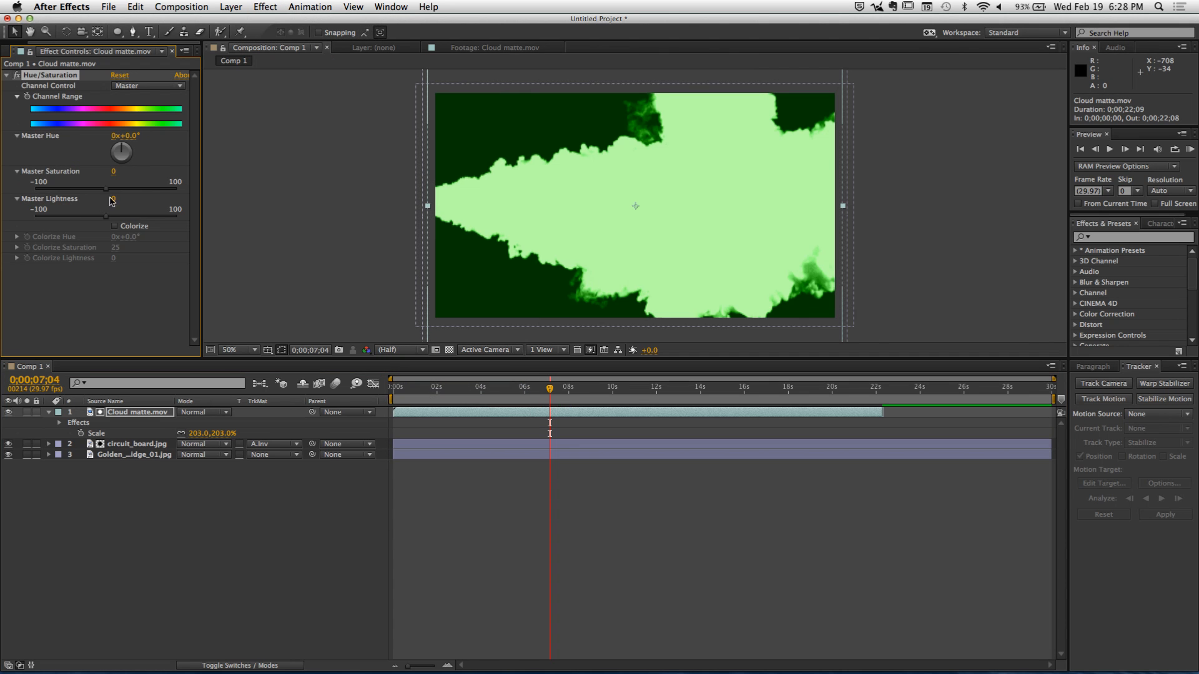
drag(115, 171, 2, 193)
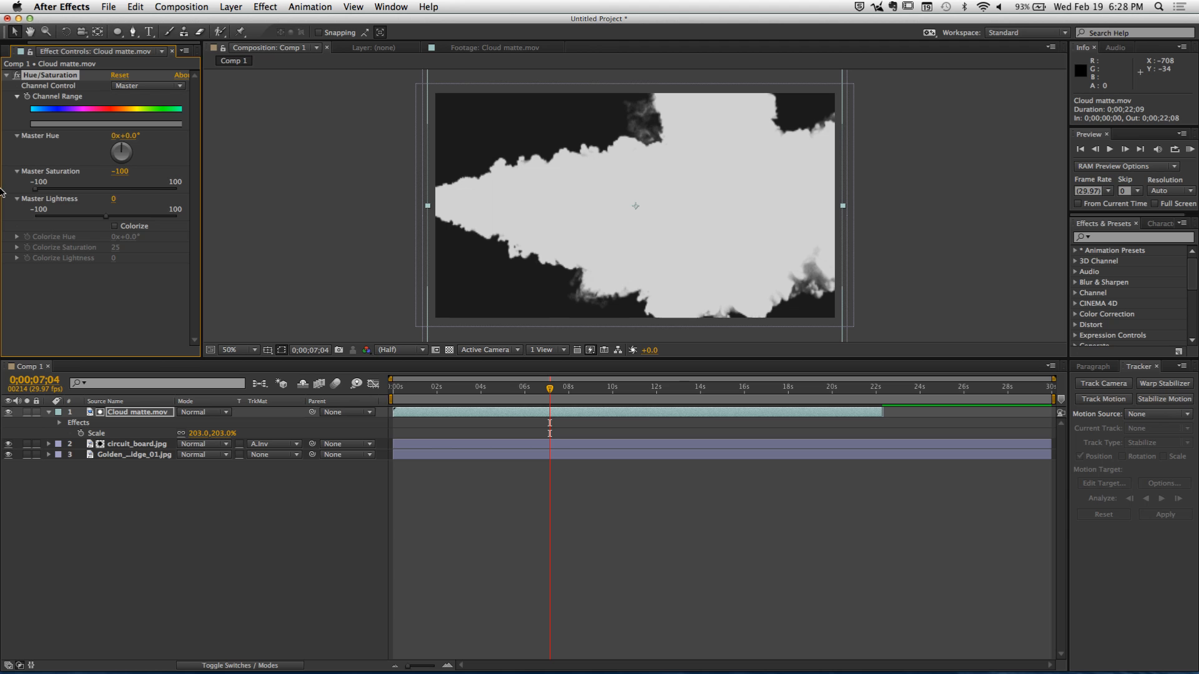
drag(547, 391, 703, 391)
click(223, 553)
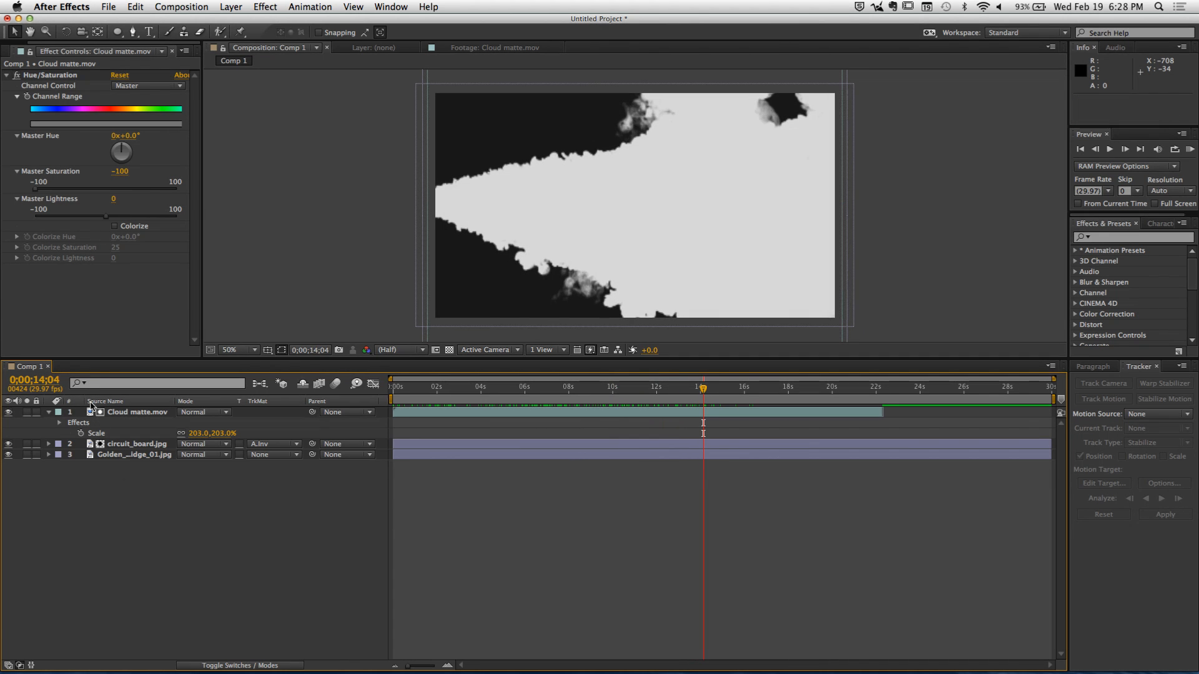
click(49, 412)
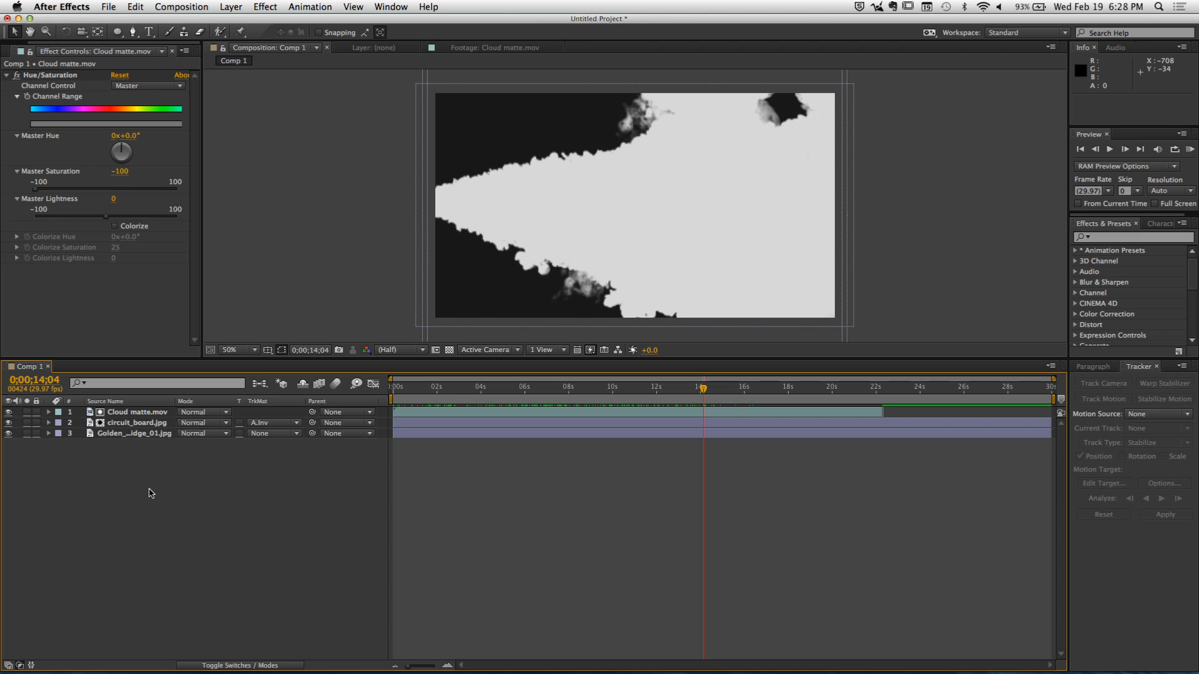
Set circuit_board.jpg's track matte to Luma Matte "Cloud matte.mov" and hide the Cloud matte.mov layer
click(147, 414)
click(153, 432)
click(148, 422)
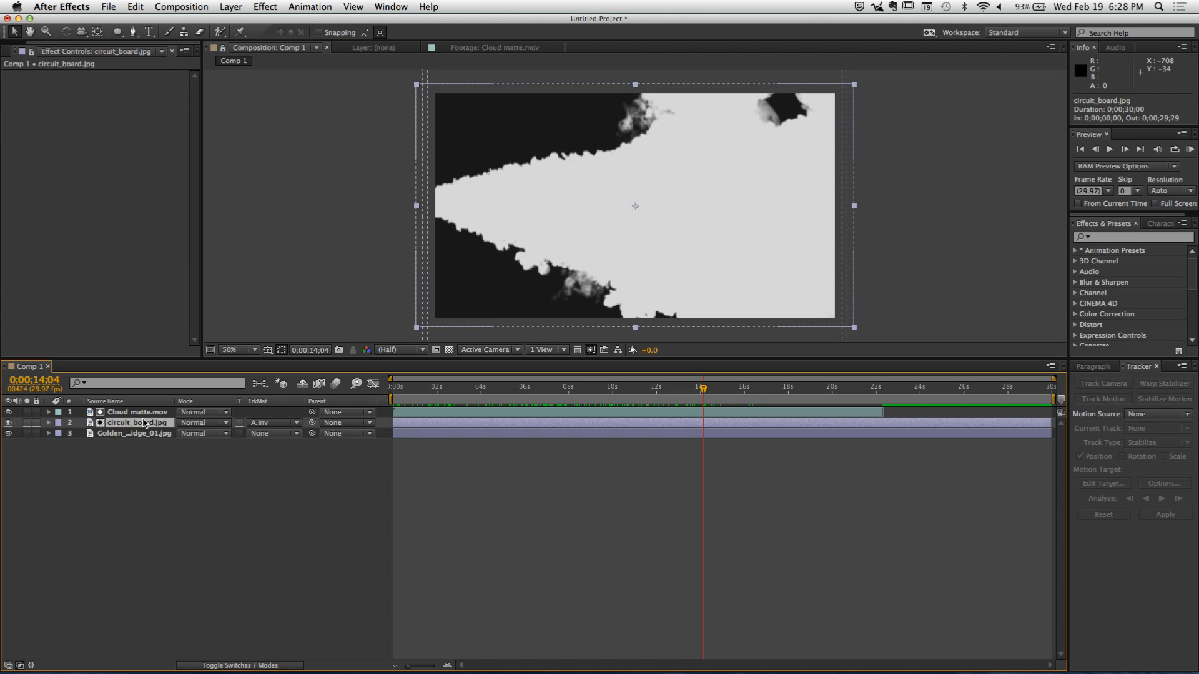
click(269, 424)
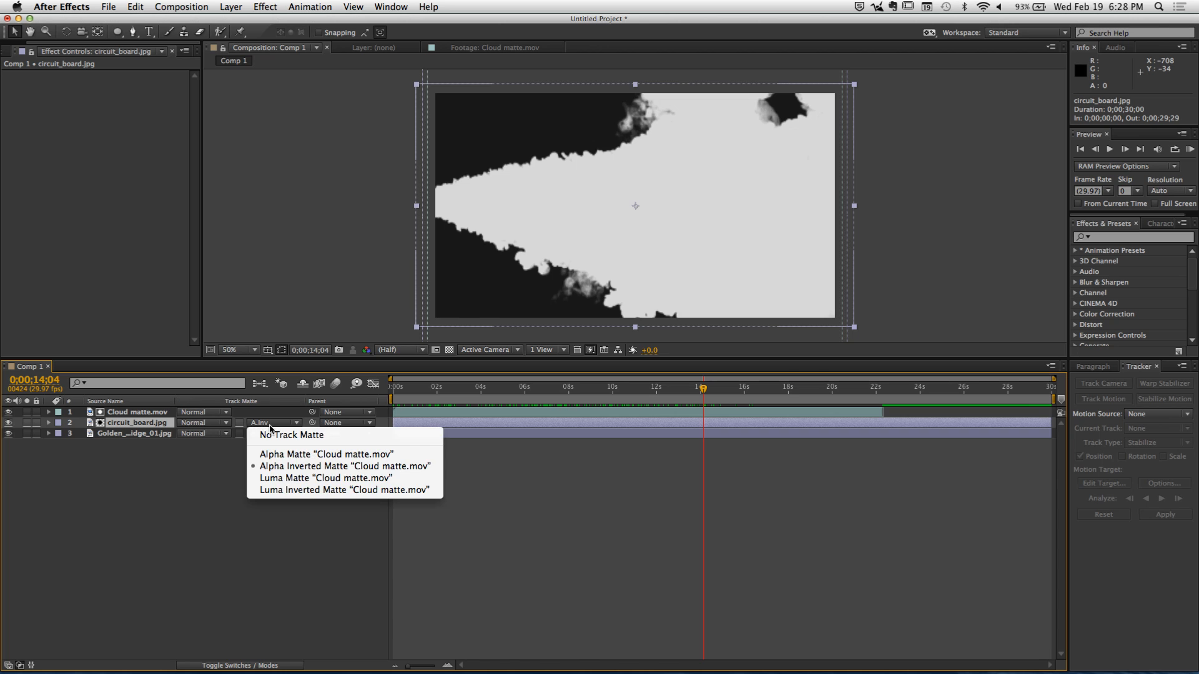
click(328, 478)
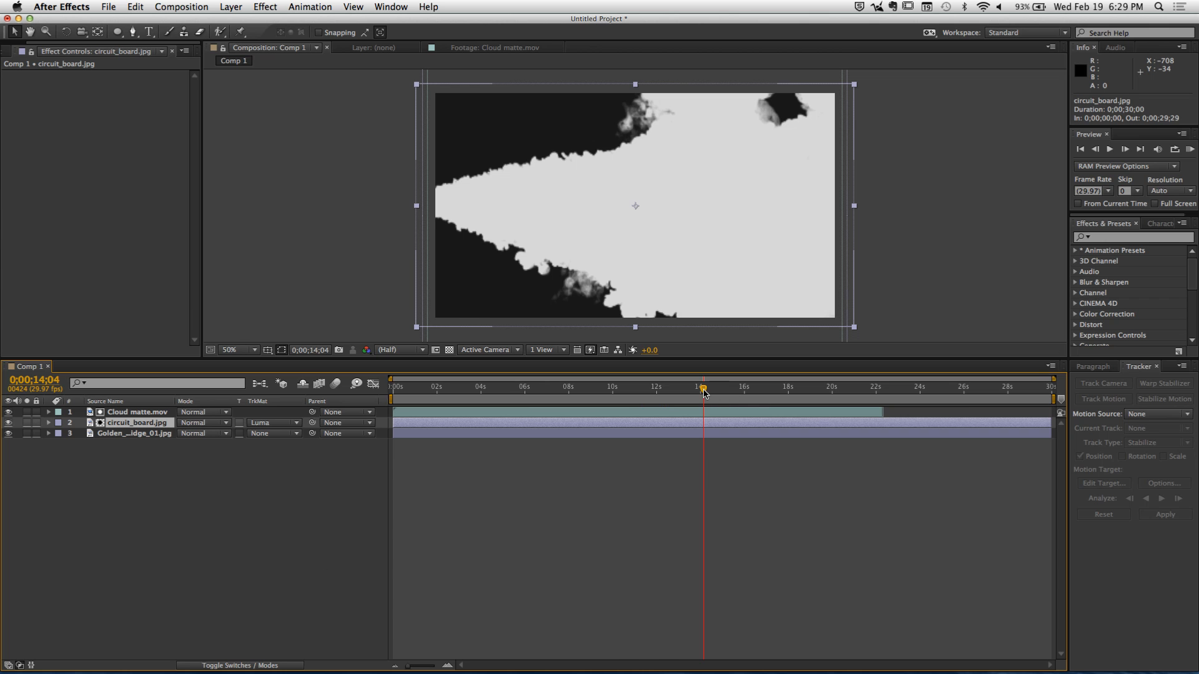
mouse_move(704, 390)
mouse_down()
mouse_move(693, 391)
mouse_move(718, 392)
mouse_up()
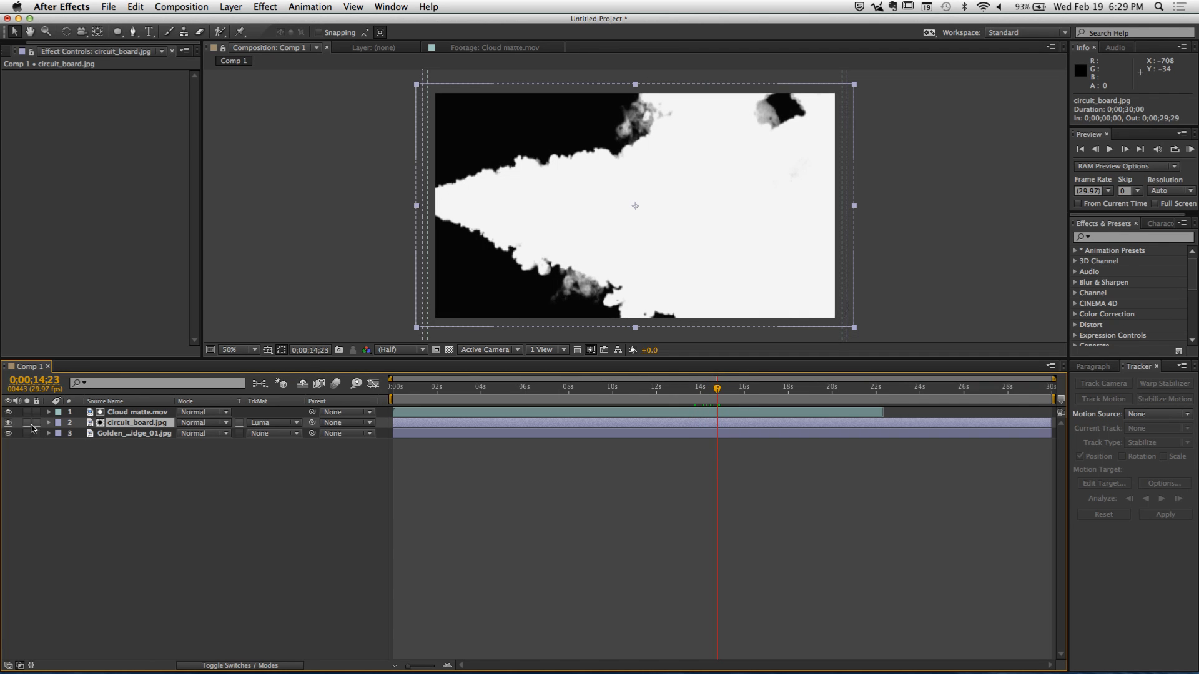
click(9, 413)
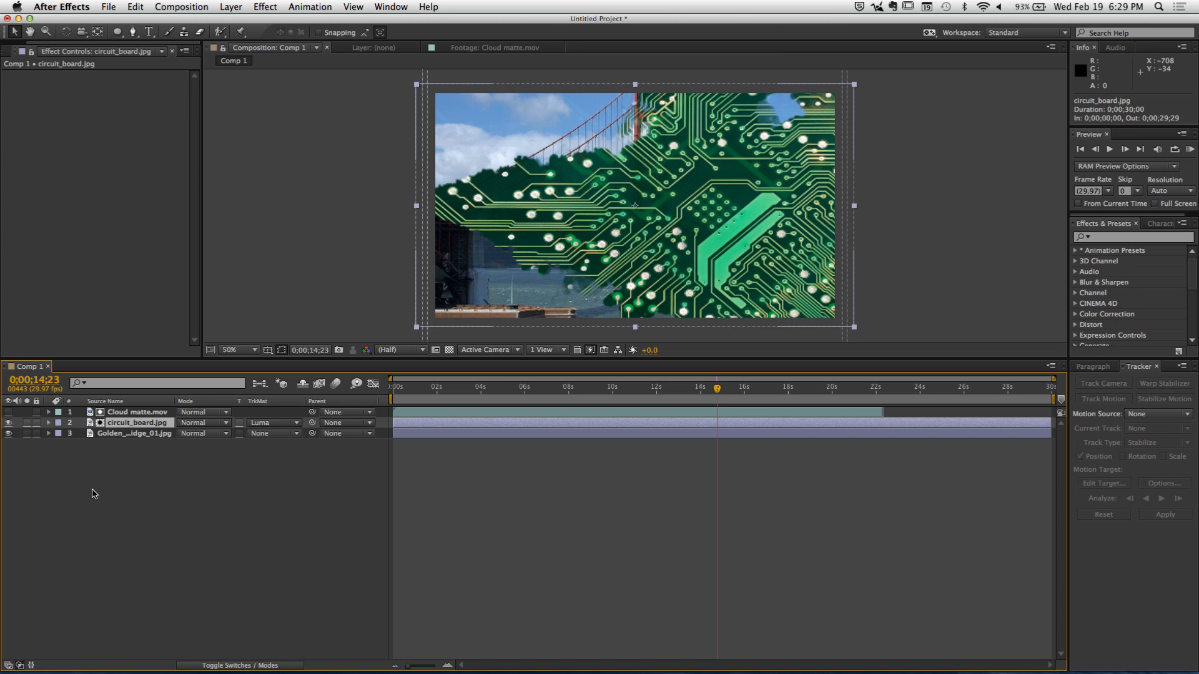
Scrub through the luma matte reveal, and switch circuit_board.jpg to Luma Inverted Matte "Cloud matte.mov", previewing it up to 0;00;07;04
drag(704, 401, 493, 431)
key(Page_Down)
key(Page_Down)
key(Page_Down)
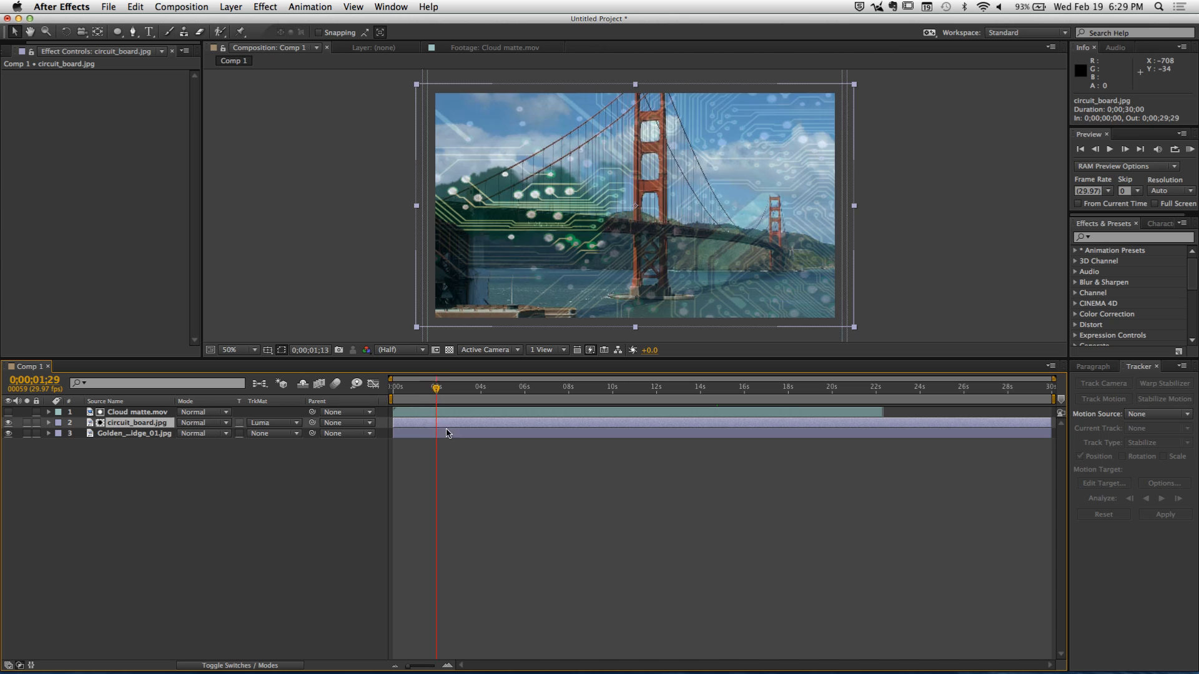
click(219, 519)
click(279, 427)
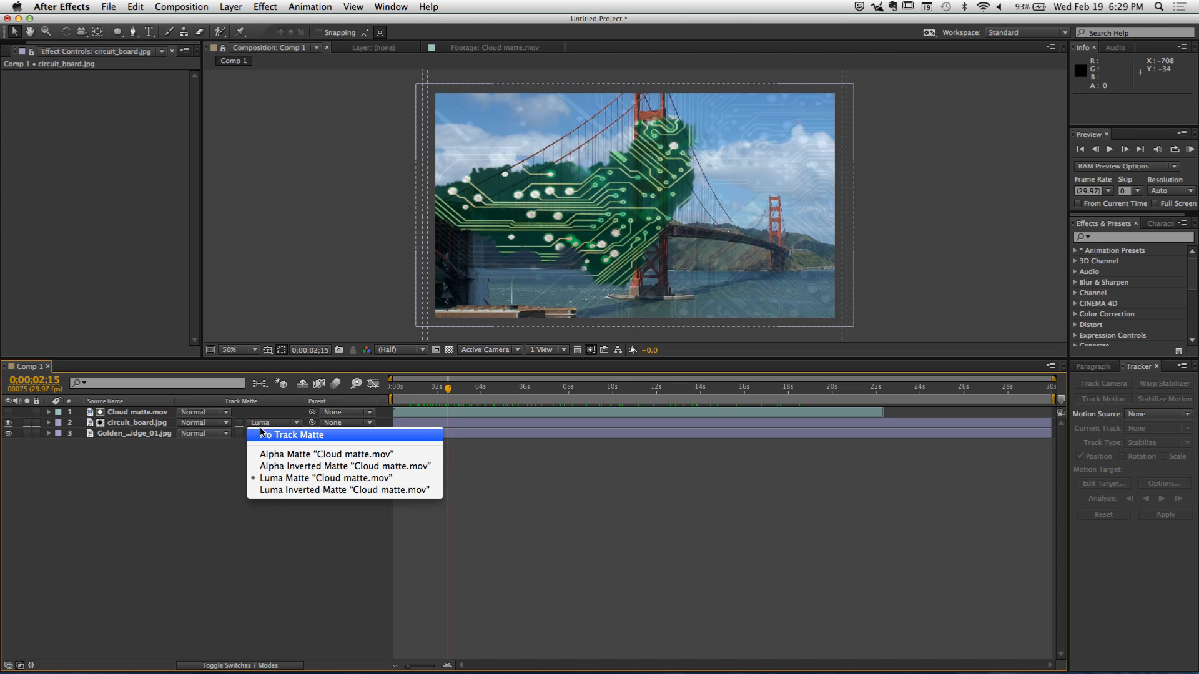
click(315, 492)
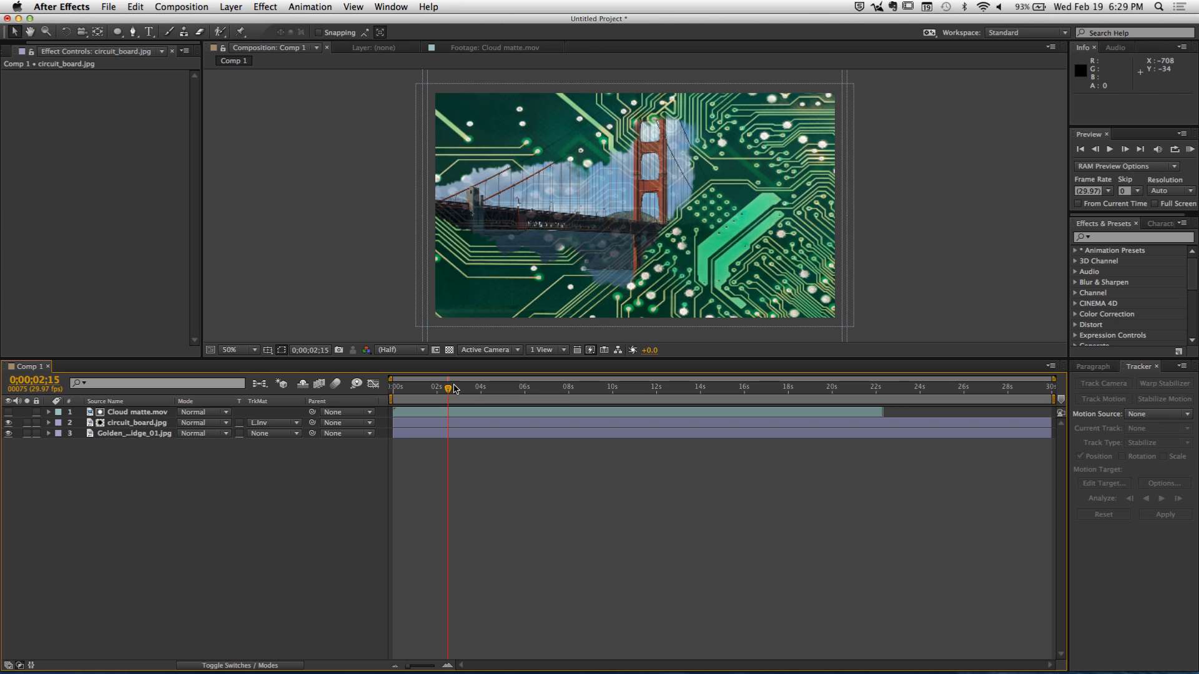
click(455, 392)
drag(455, 392, 550, 391)
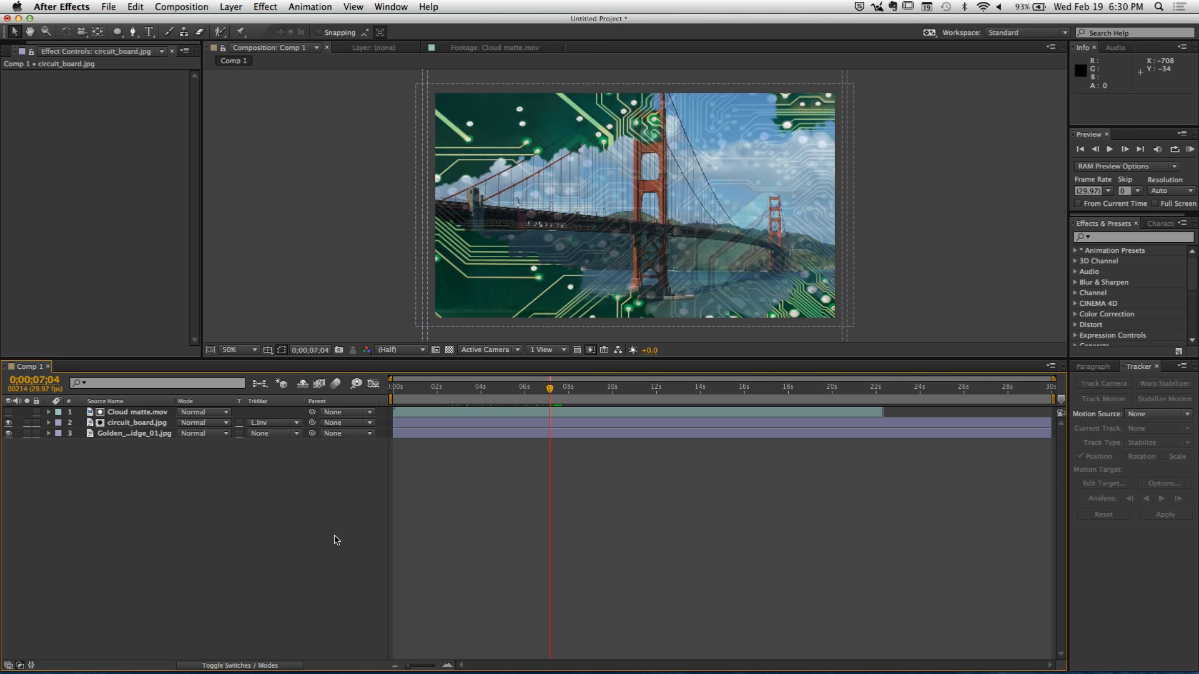
Delete Cloud matte.mov from Comp 1 and add Cityscape.mov directly above circuit_board.jpg in its place
click(128, 416)
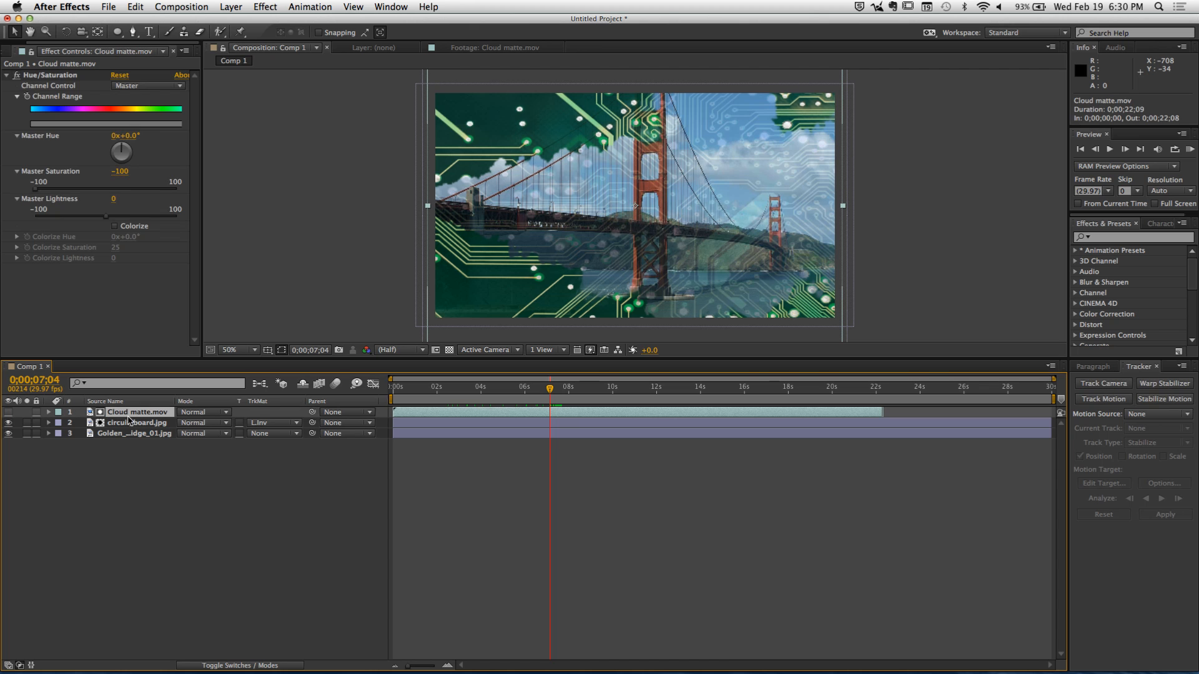
key(Delete)
click(17, 49)
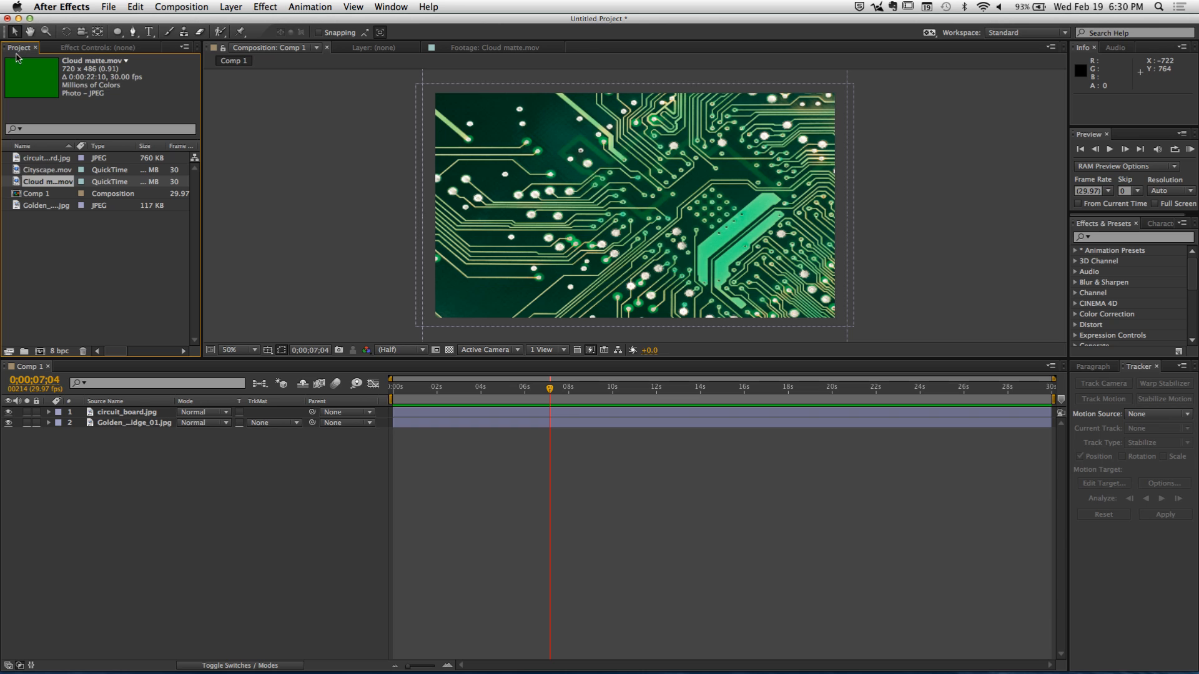
click(82, 286)
click(53, 175)
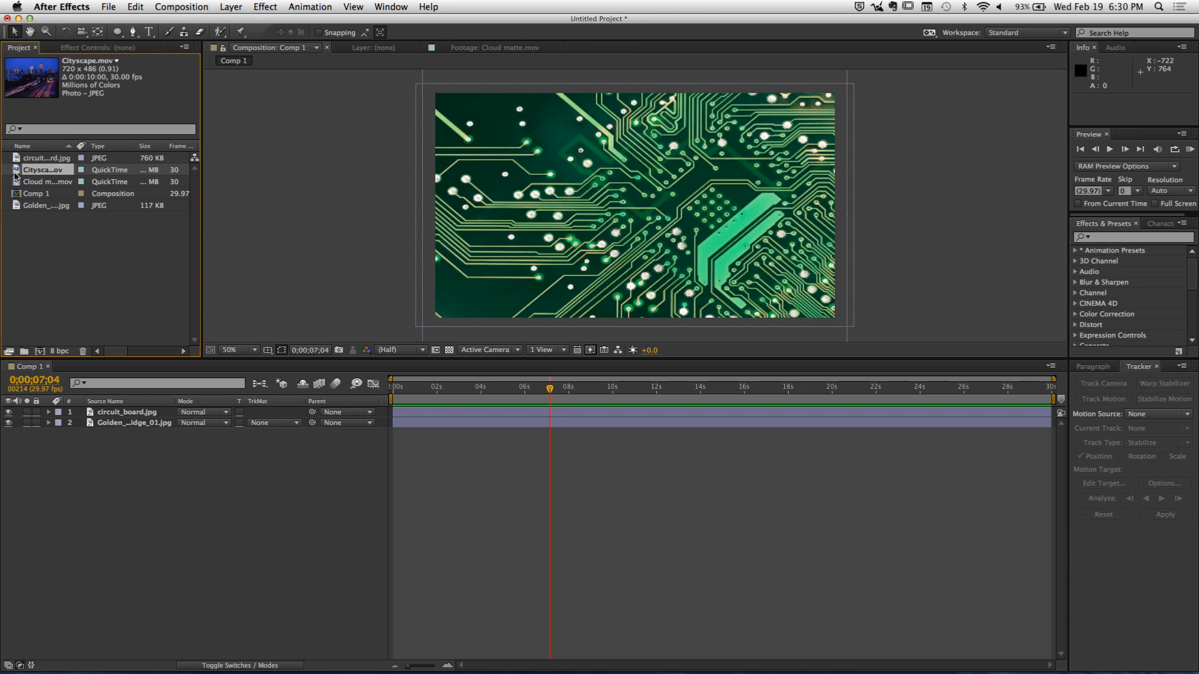
drag(15, 177, 131, 421)
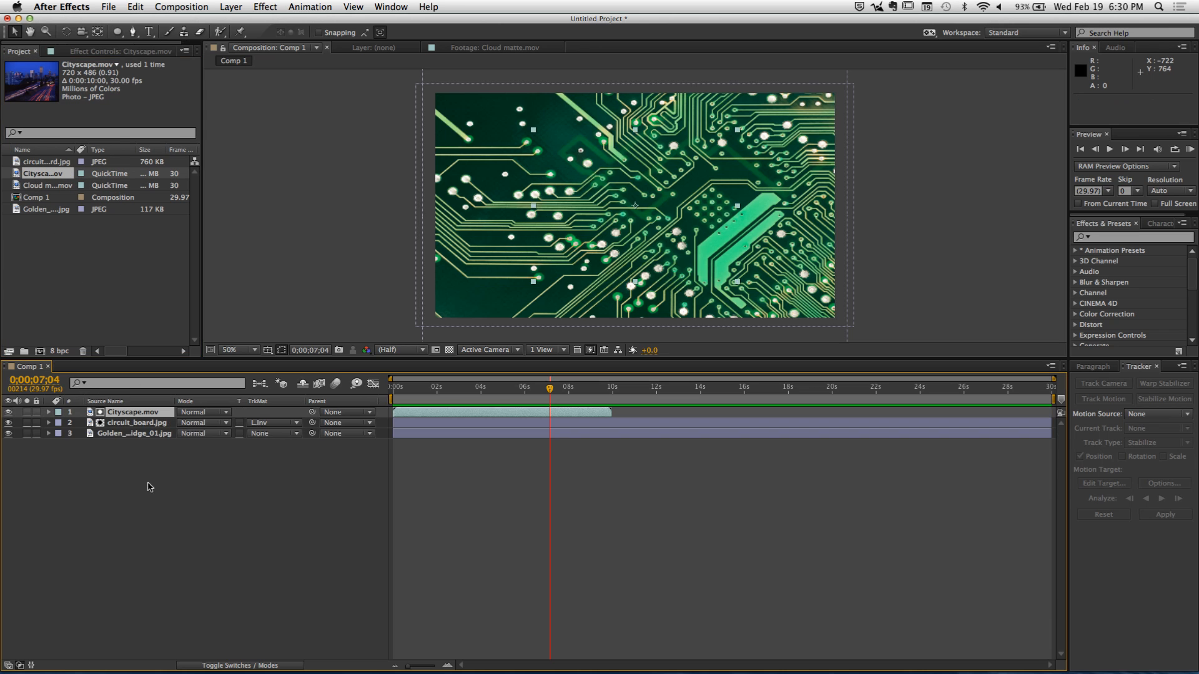
click(232, 509)
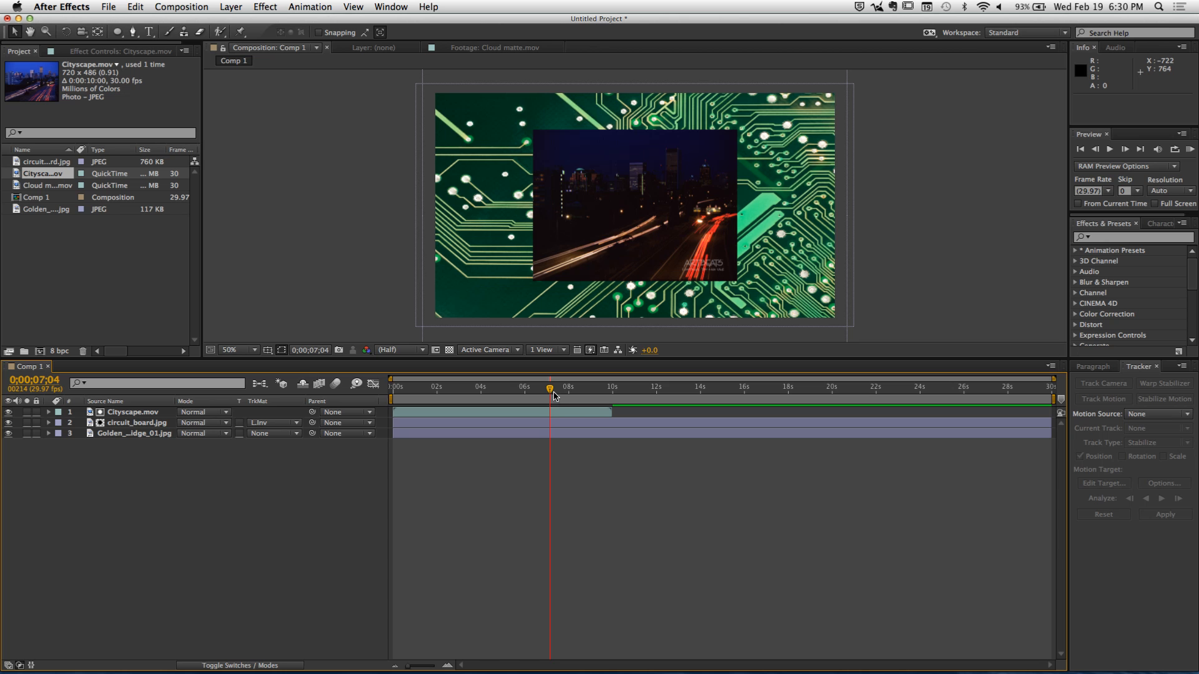
Enlarge the Cityscape.mov layer in the composition until it covers the whole frame
drag(553, 395, 550, 394)
click(538, 275)
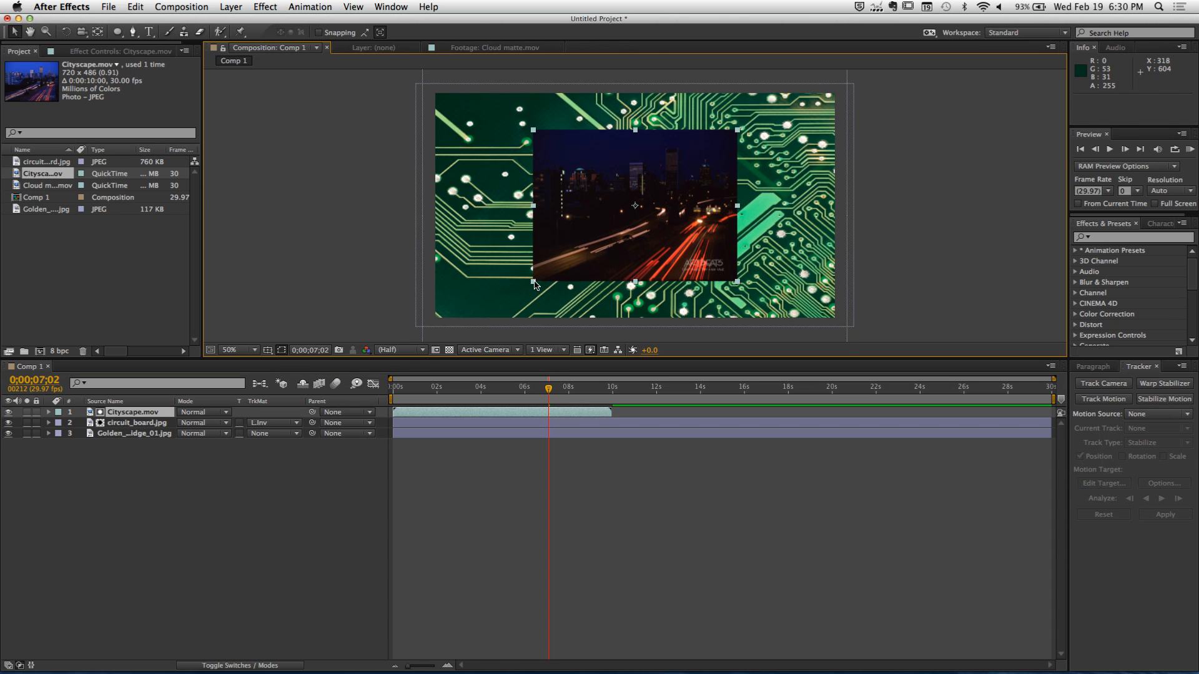
drag(534, 284, 383, 372)
click(315, 481)
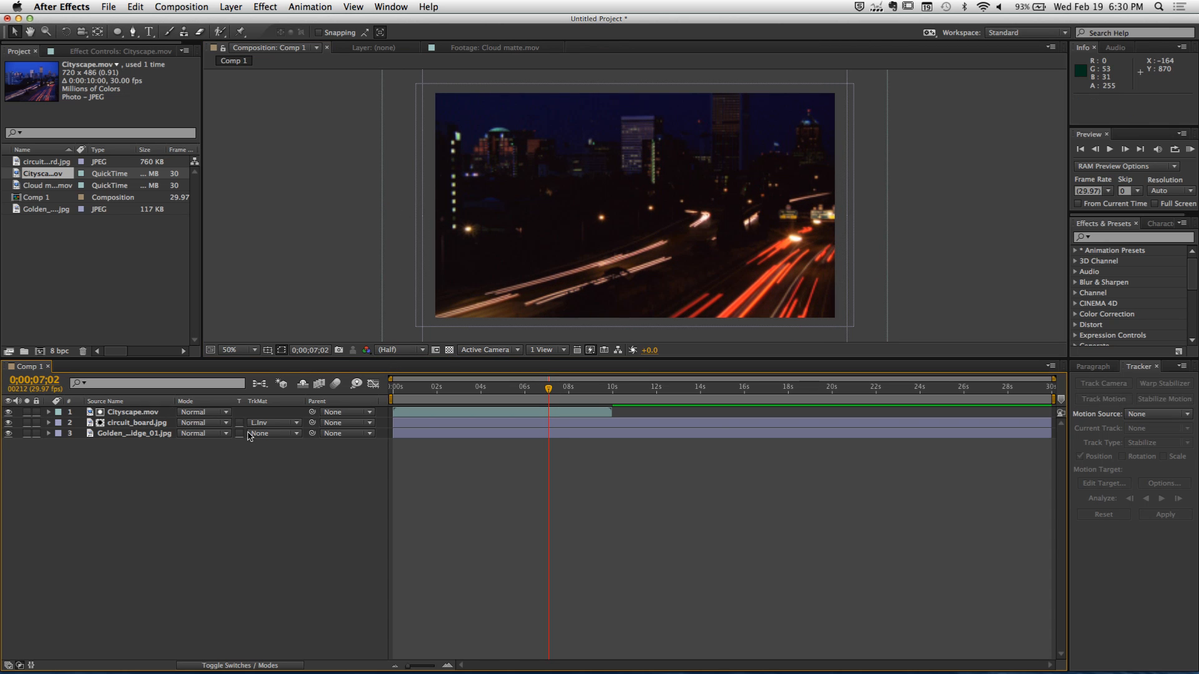
Set circuit_board.jpg's track matte to Luma Matte "Cityscape.mov", hide the Cityscape.mov layer, and preview the result at 0;00;05;03
click(262, 423)
click(275, 480)
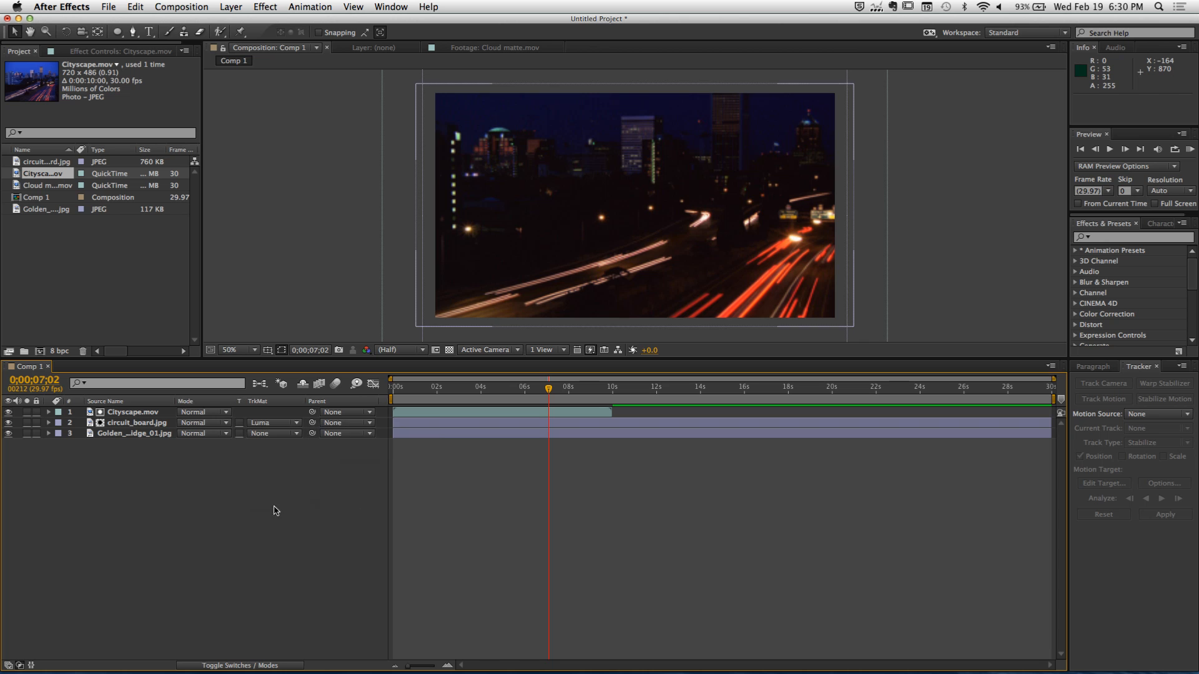
click(9, 415)
drag(549, 388, 504, 393)
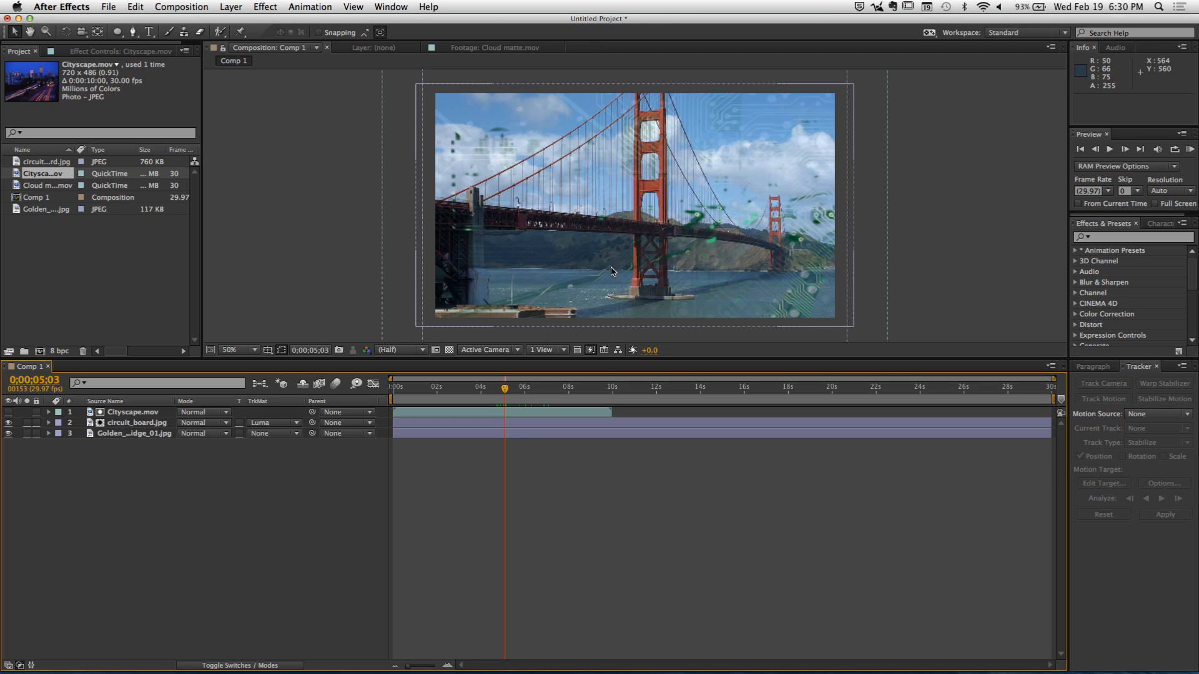
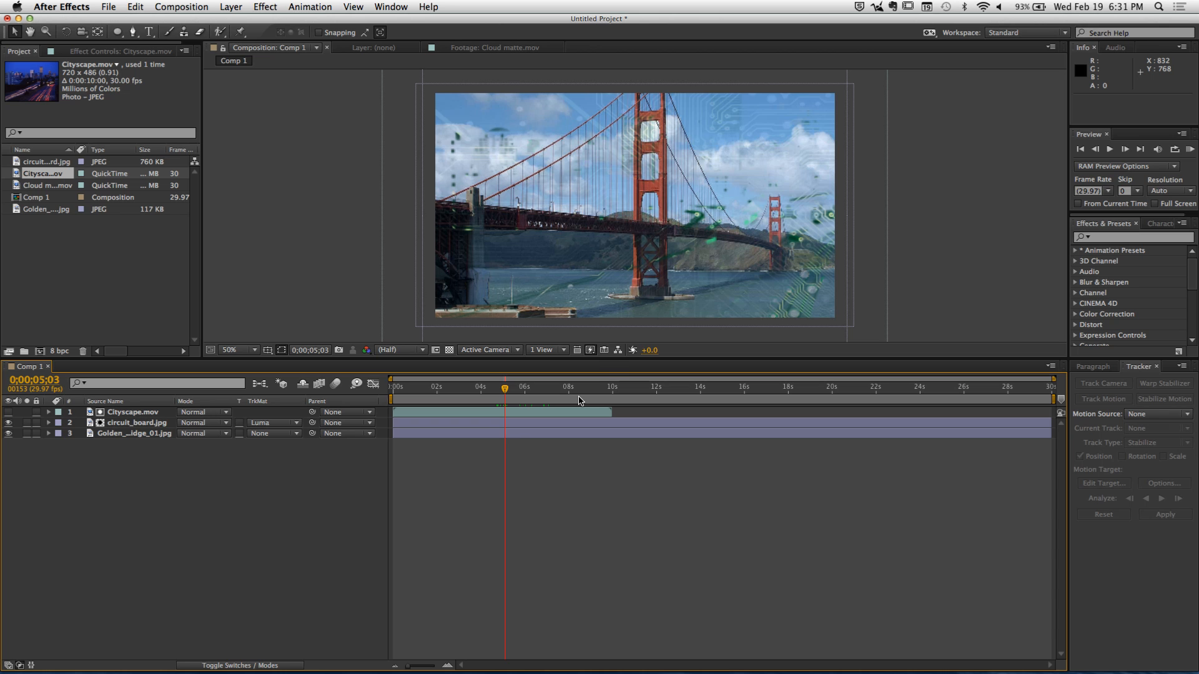
Step back to 0;00;04;08 and review the track matte options available for circuit_board.jpg, keeping the current one
click(134, 412)
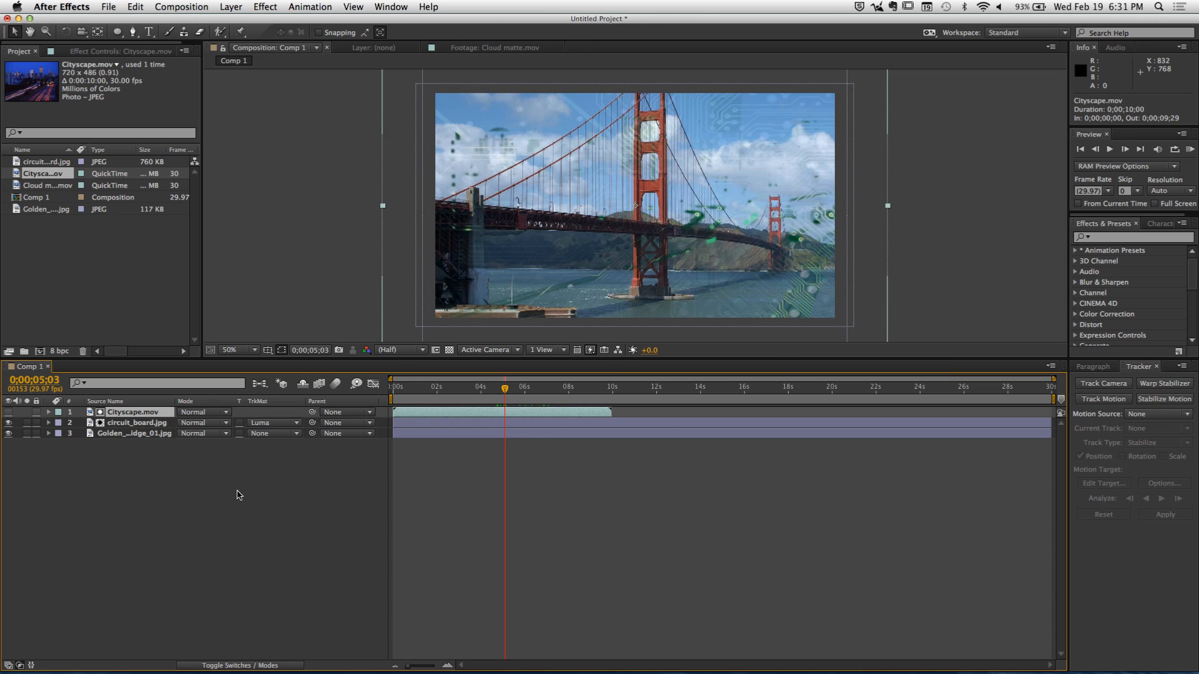
click(237, 495)
key(shift+Page_Up)
key(shift+Page_Up)
key(Page_Up)
key(Page_Up)
key(Page_Up)
key(Page_Up)
key(Page_Up)
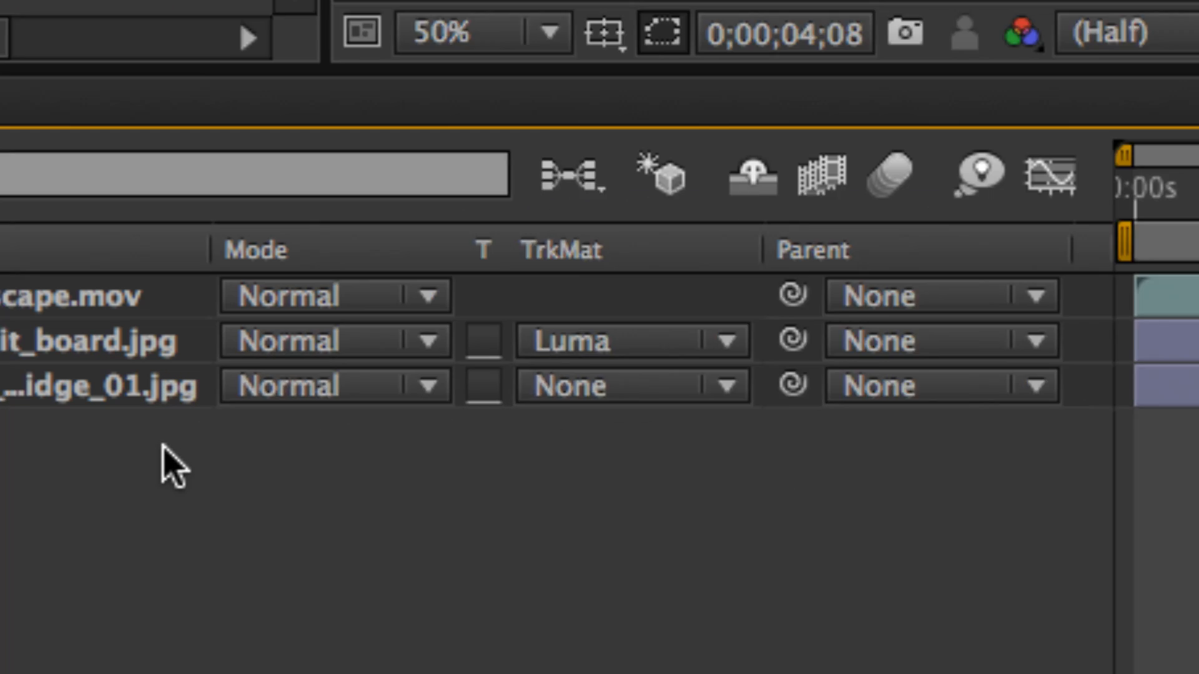
click(668, 344)
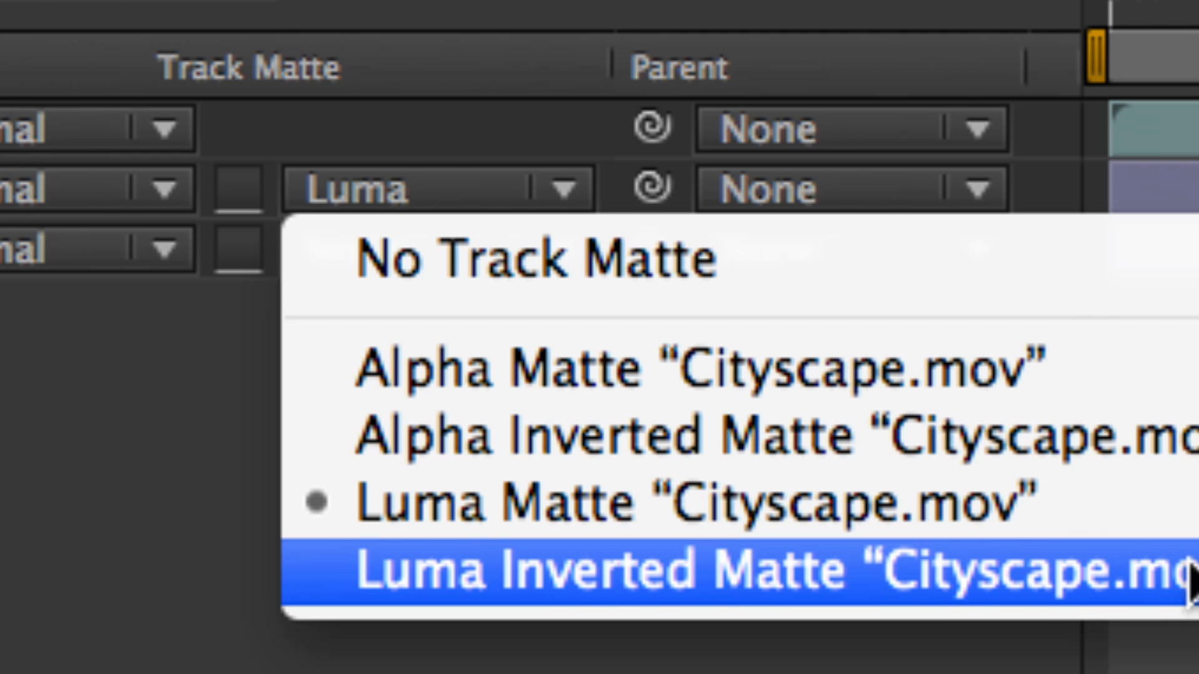
click(80, 429)
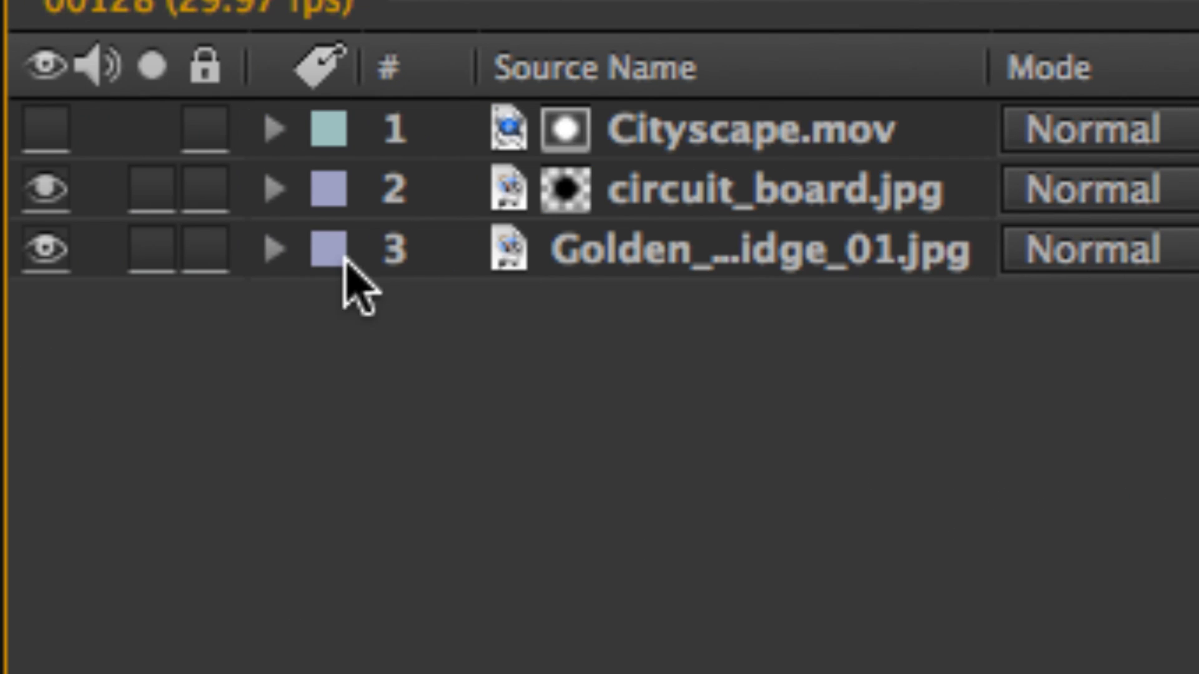
Show the Cityscape.mov layer and apply a Hue/Saturation effect to it with Master Saturation at -100
click(72, 143)
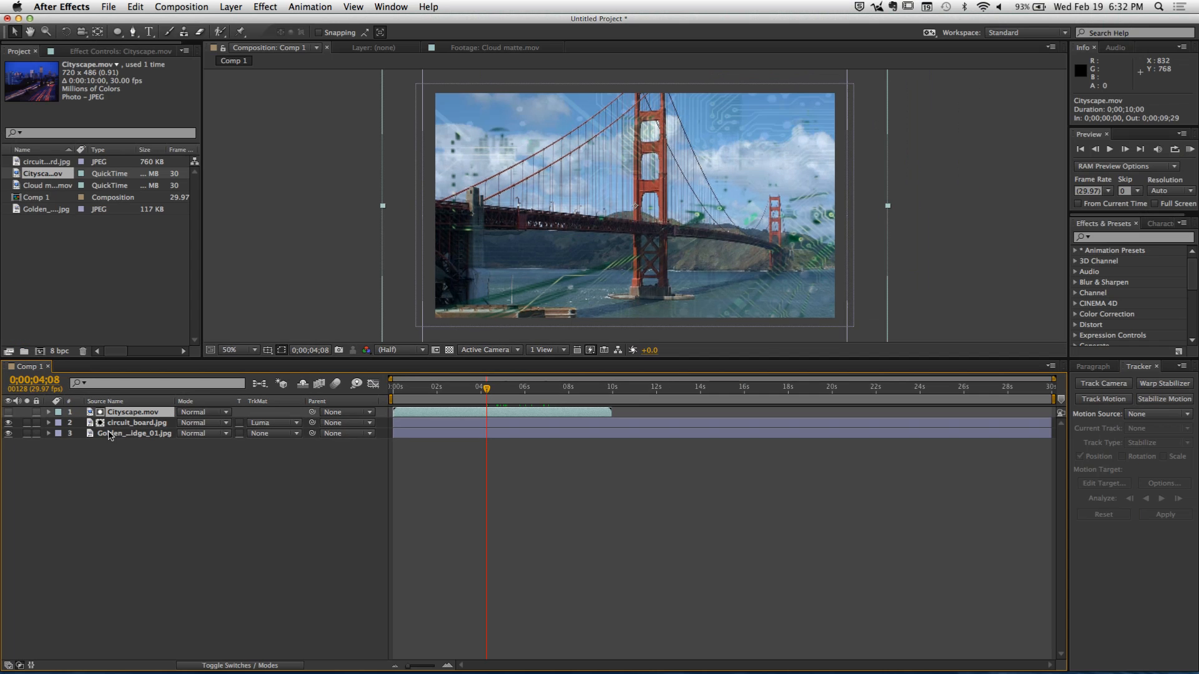
click(8, 412)
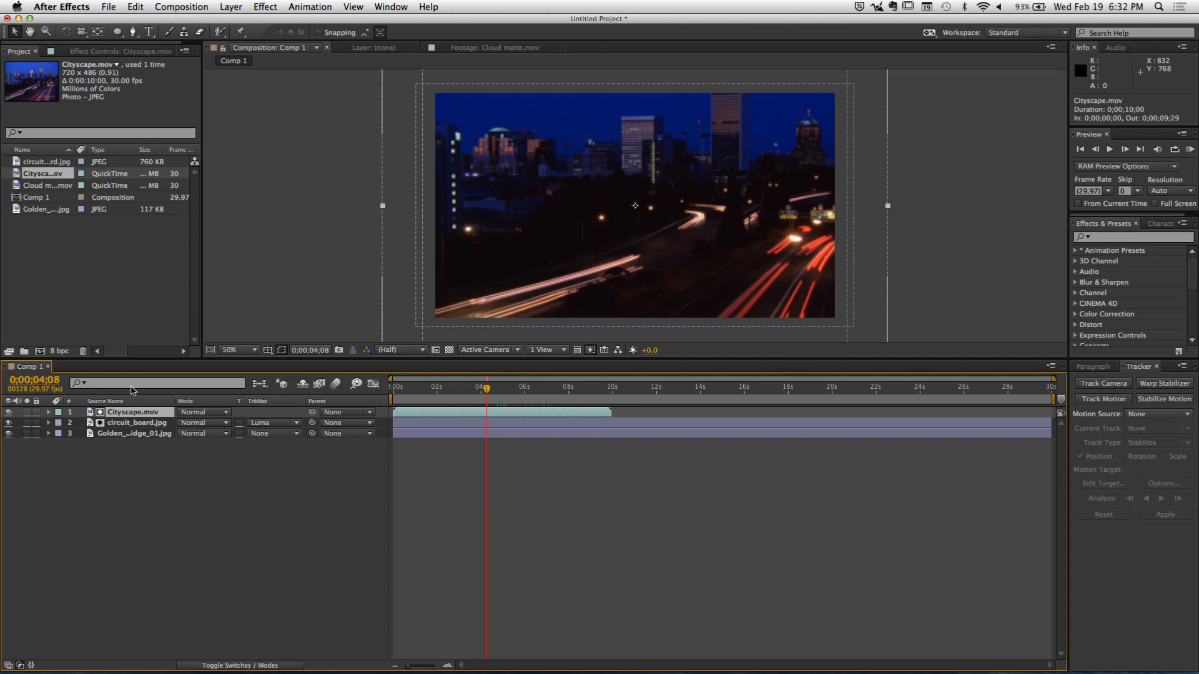
click(264, 6)
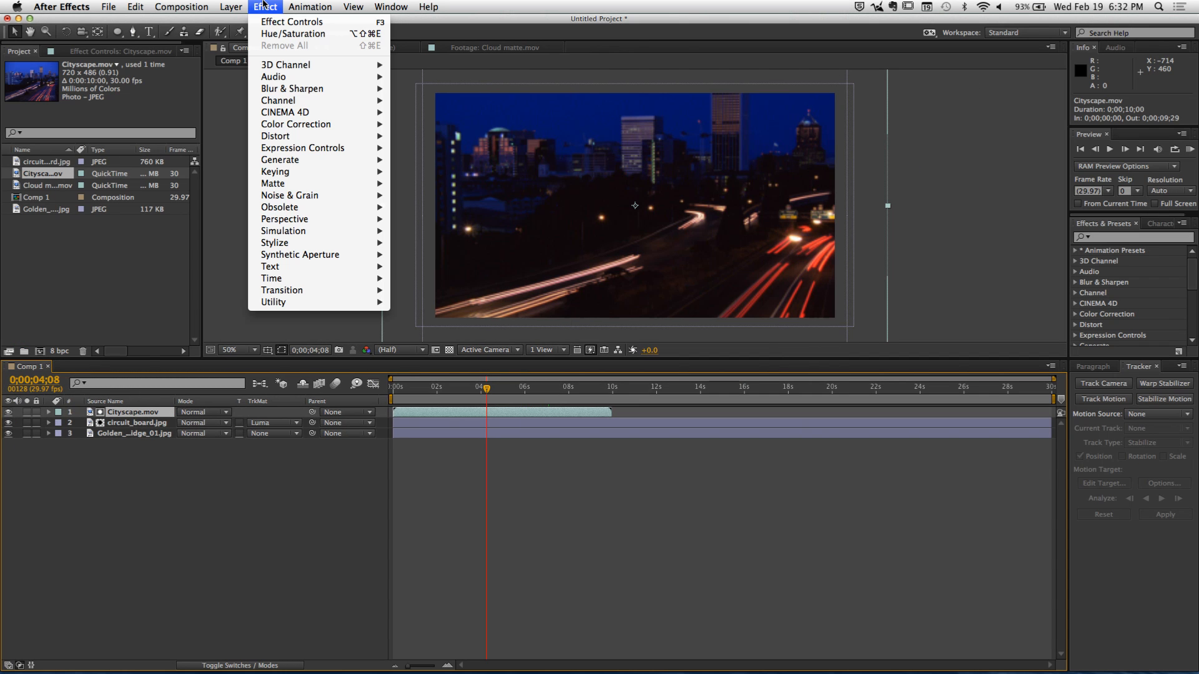
click(276, 33)
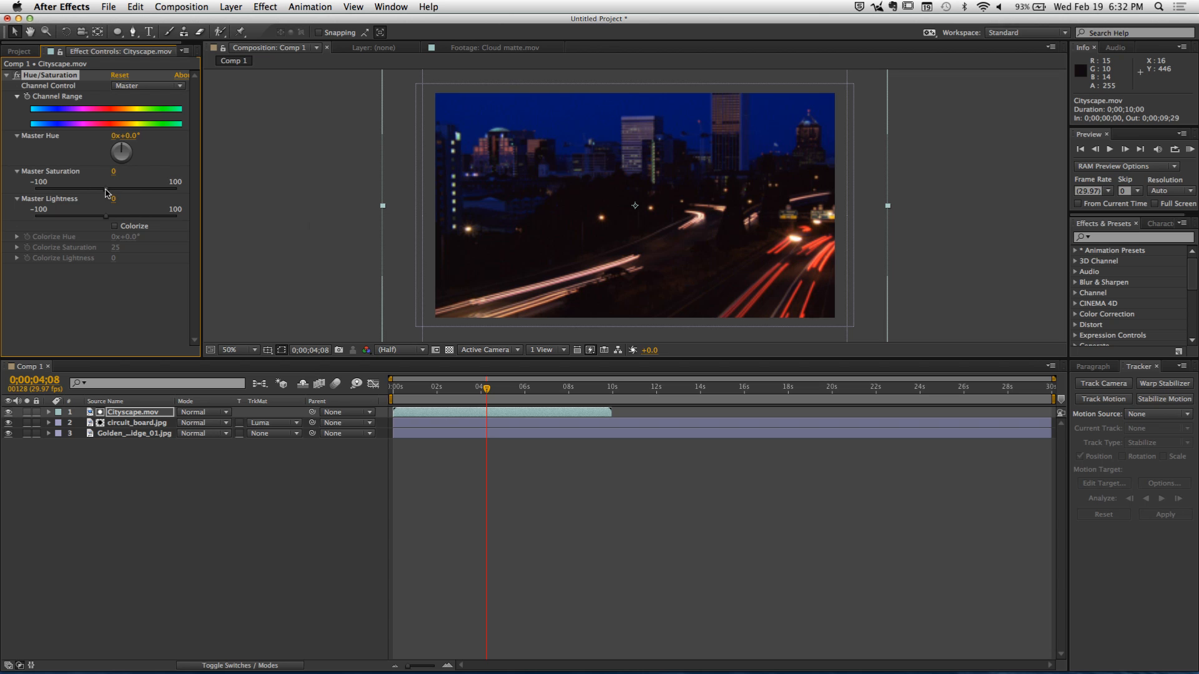
drag(106, 189, 6, 199)
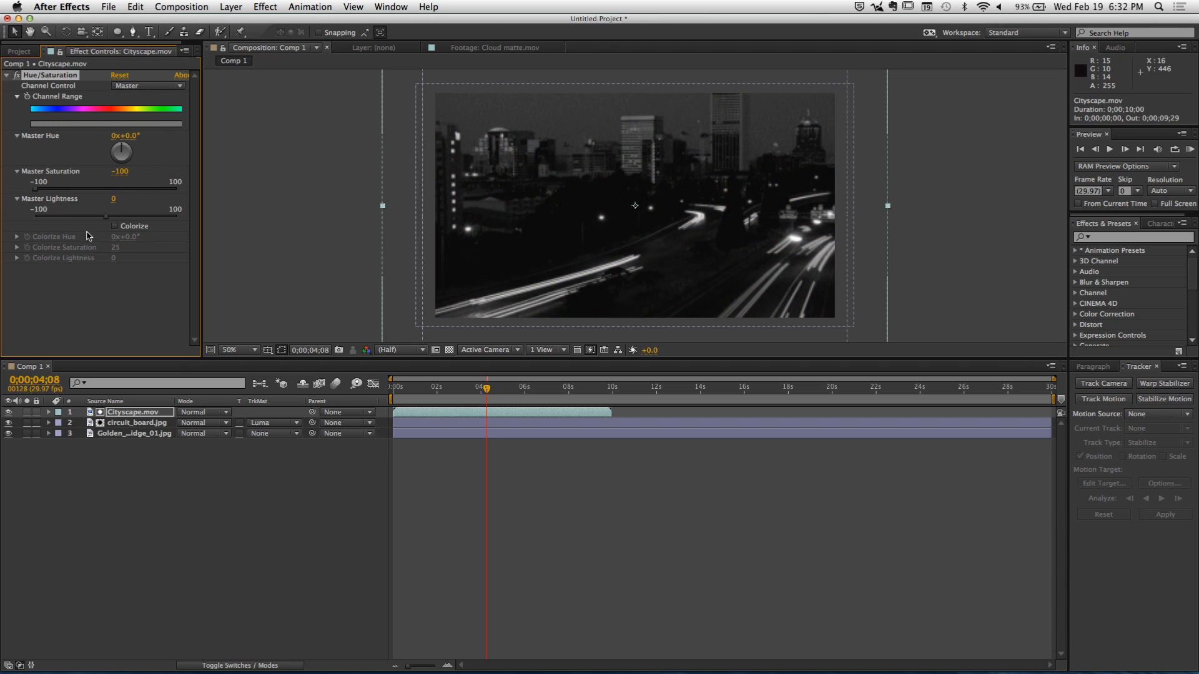
click(121, 309)
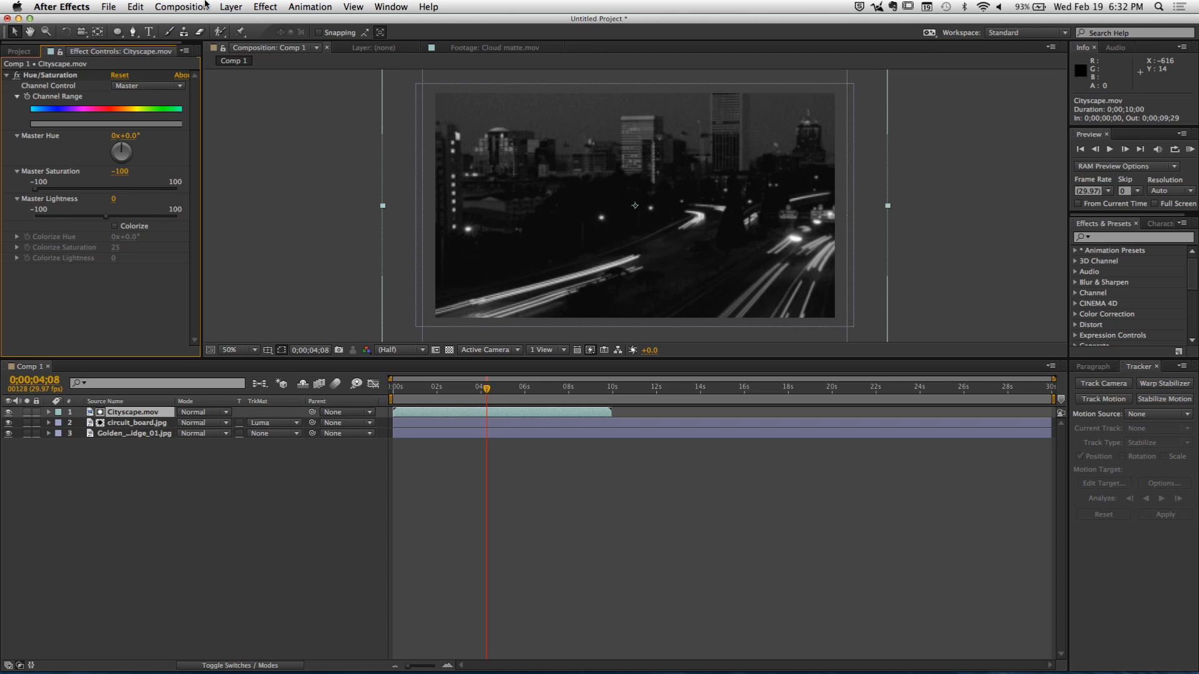
Add a Levels effect to Cityscape.mov and set Input Black to 35 and Input White to 112
click(264, 7)
mouse_move(292, 126)
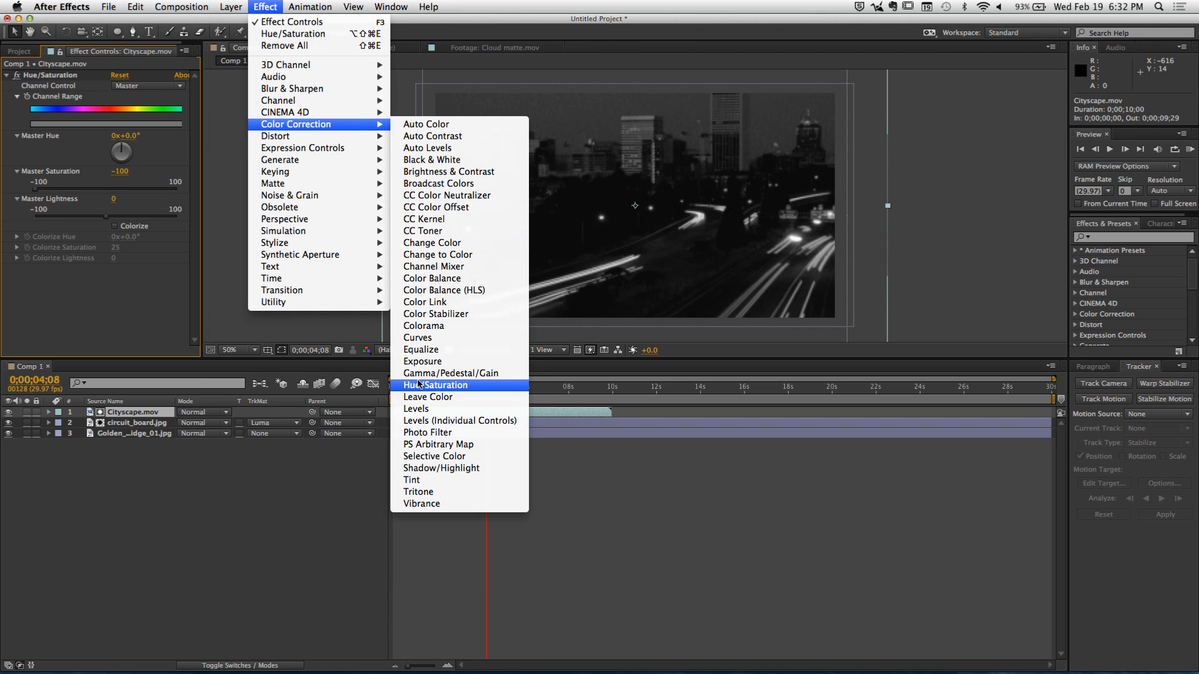
click(431, 408)
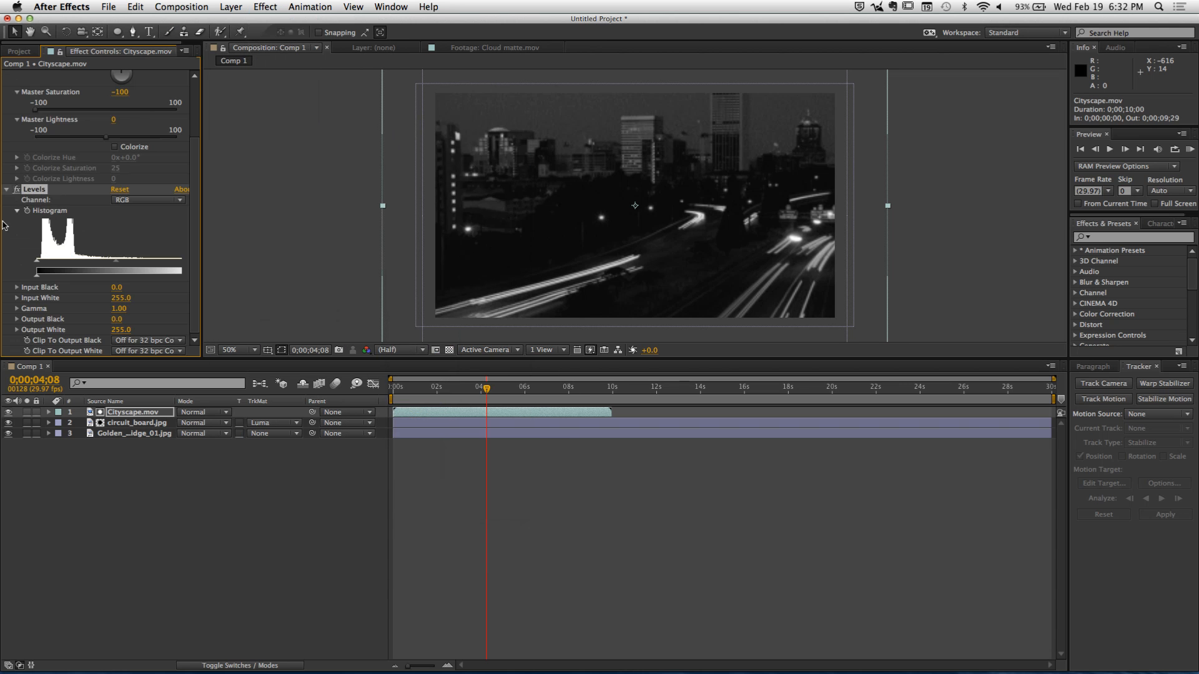
drag(223, 322, 276, 323)
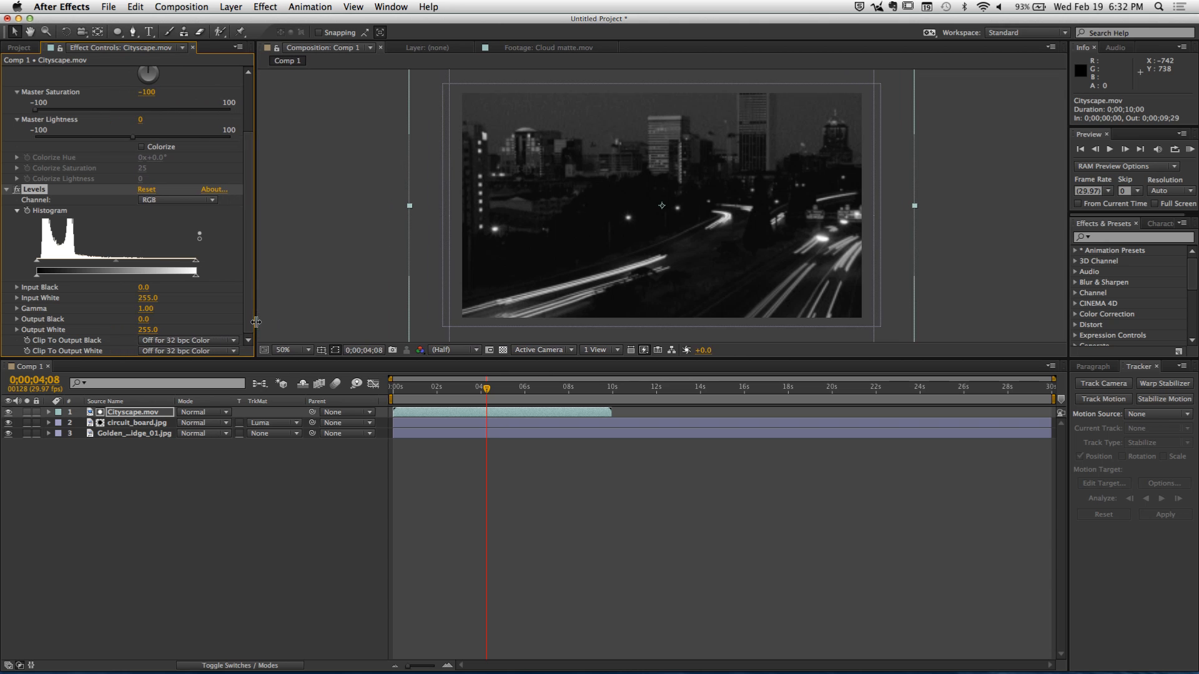
drag(196, 260, 64, 267)
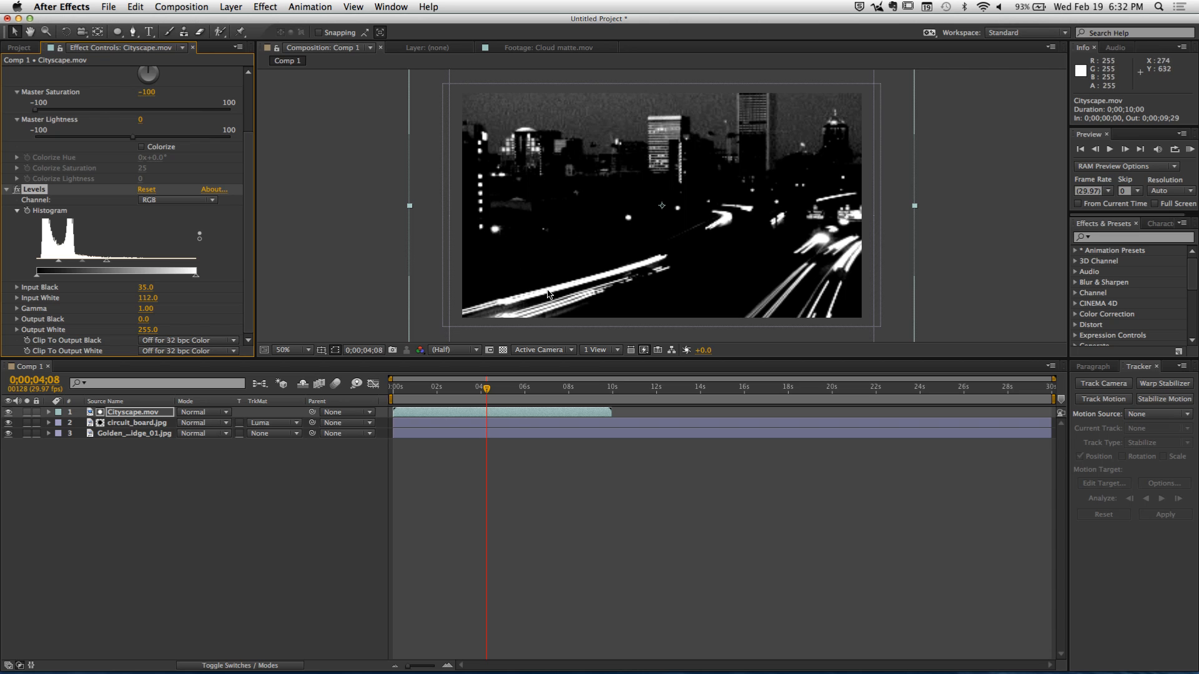
Hide the Cityscape.mov layer and, with the composition at 0;00;03;23, adjust its Levels Input White to 116
mouse_move(489, 395)
mouse_down()
mouse_move(547, 398)
mouse_move(447, 398)
mouse_move(472, 401)
mouse_up()
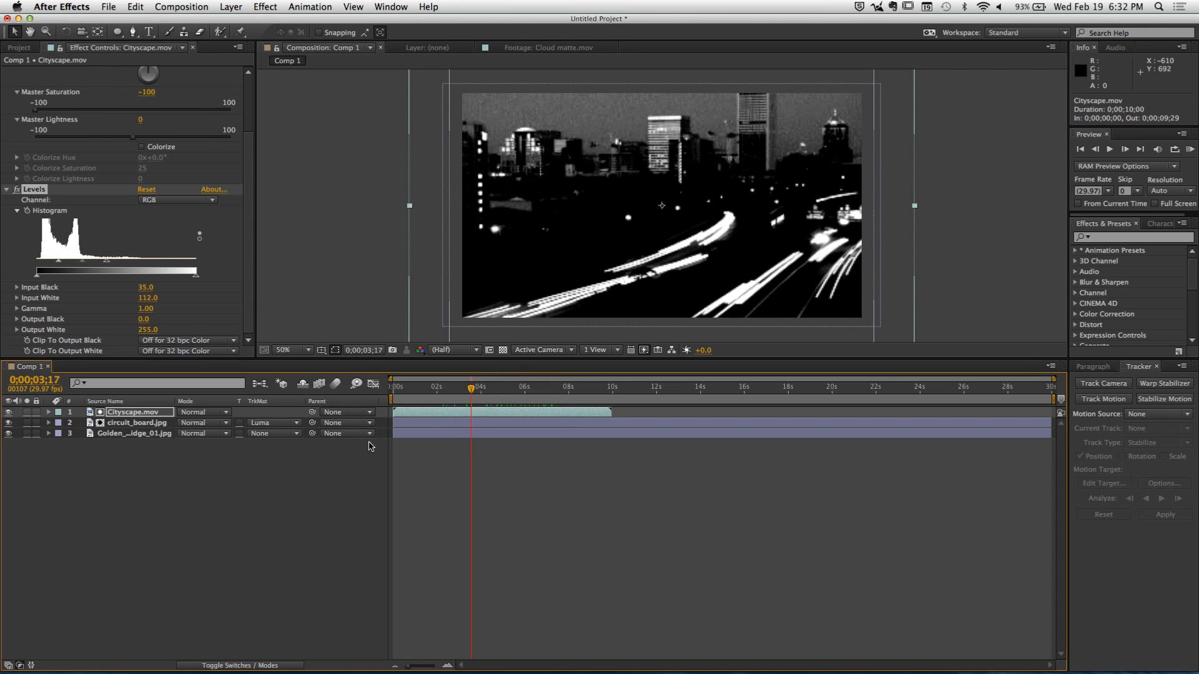
key(F2)
click(10, 412)
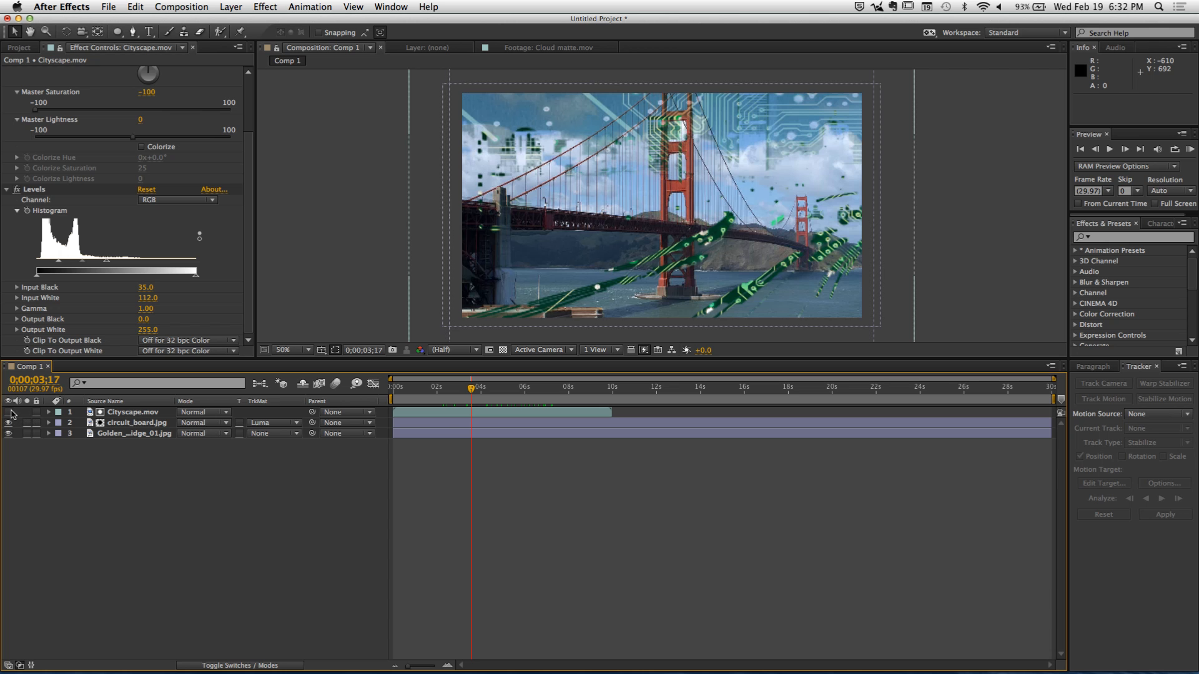
click(469, 388)
mouse_move(472, 390)
mouse_down()
mouse_move(487, 390)
mouse_move(475, 390)
mouse_up()
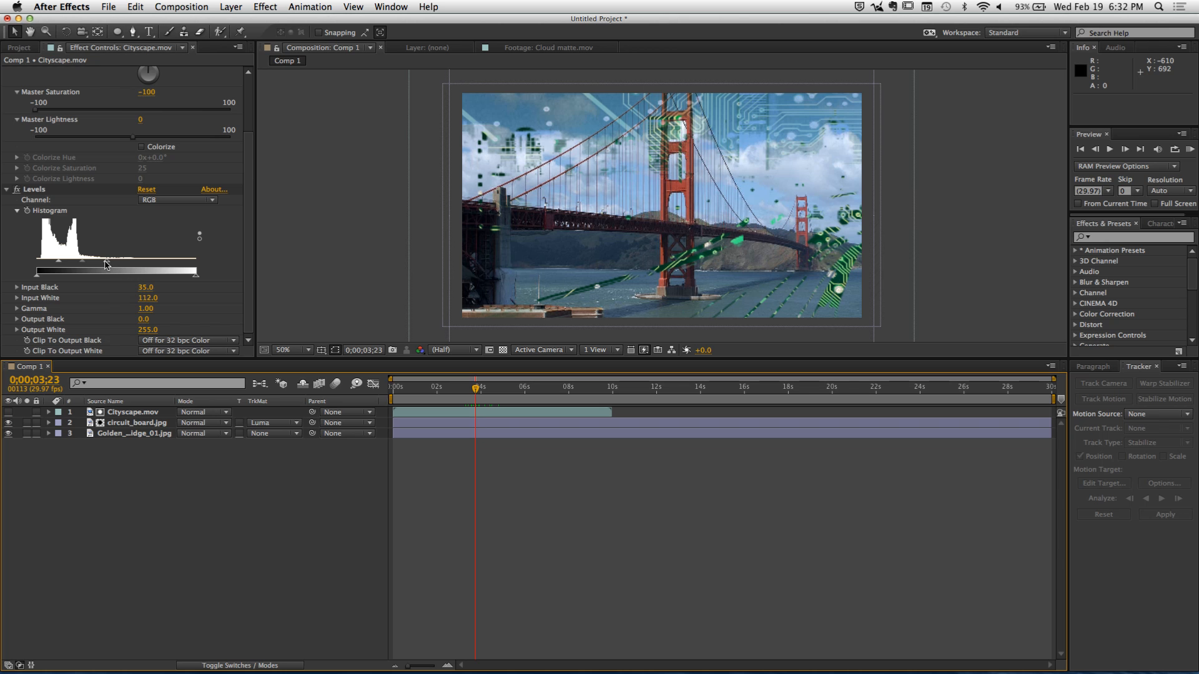
mouse_move(107, 261)
mouse_down()
mouse_move(187, 268)
mouse_move(115, 270)
mouse_up()
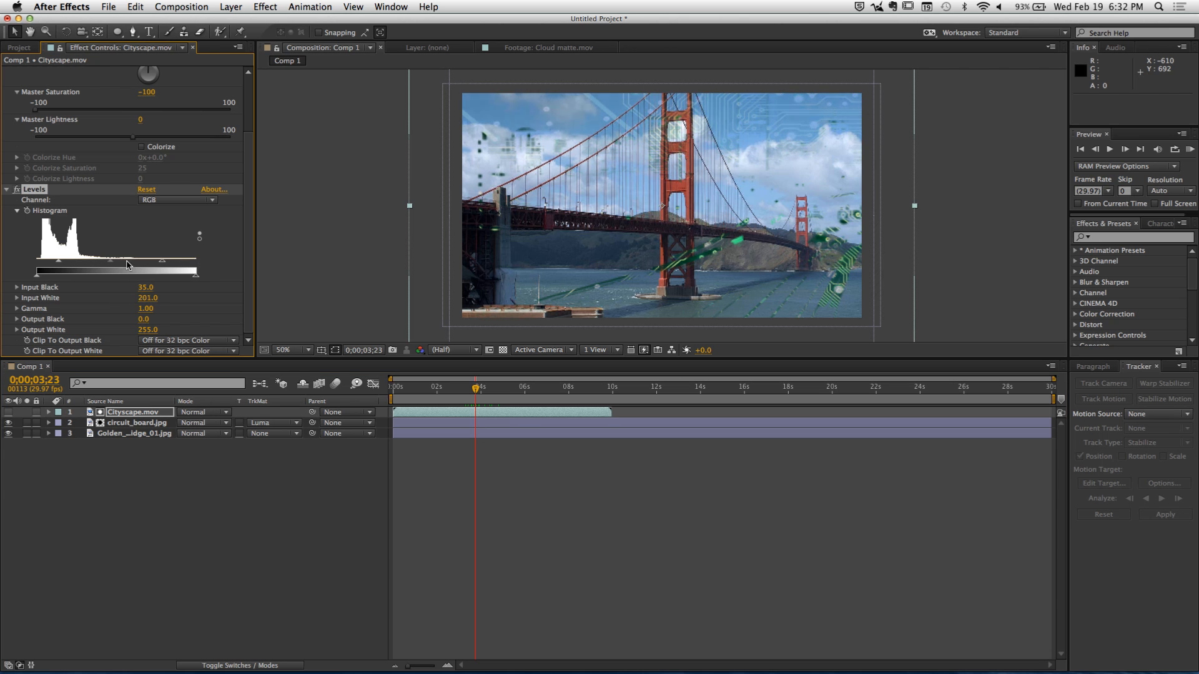
Try Output White 0 and Output Black 254 in Cityscape.mov's Levels effect, restoring the default output value after each
drag(192, 276, 17, 286)
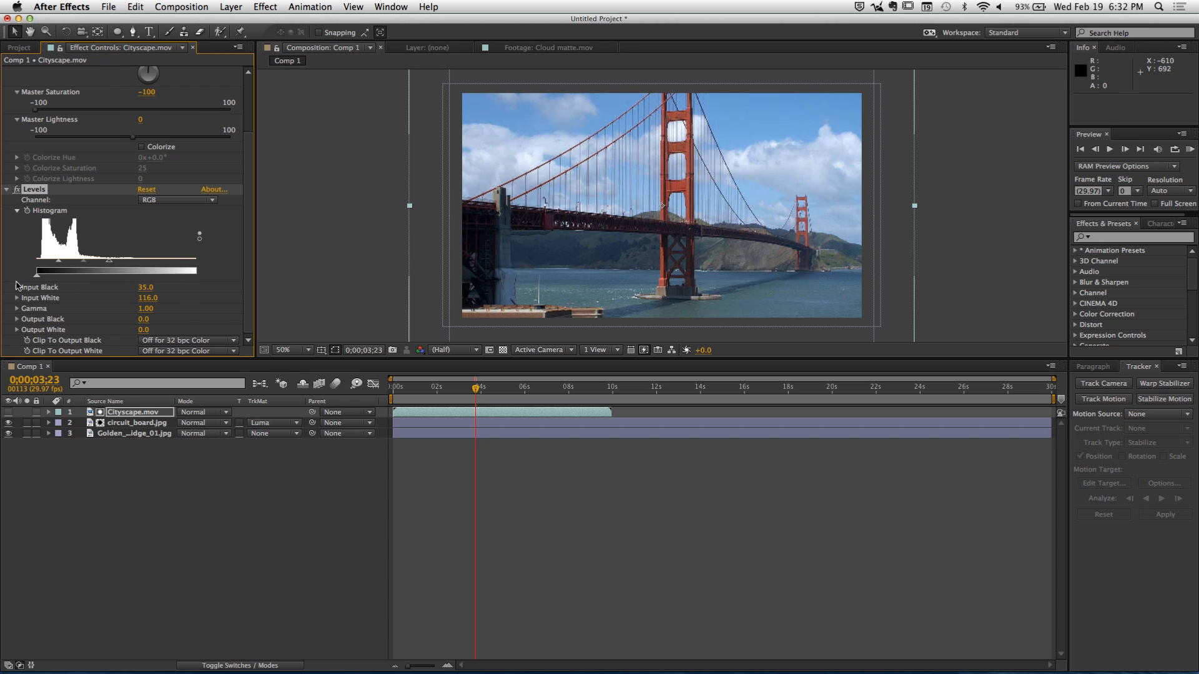
key(super+z)
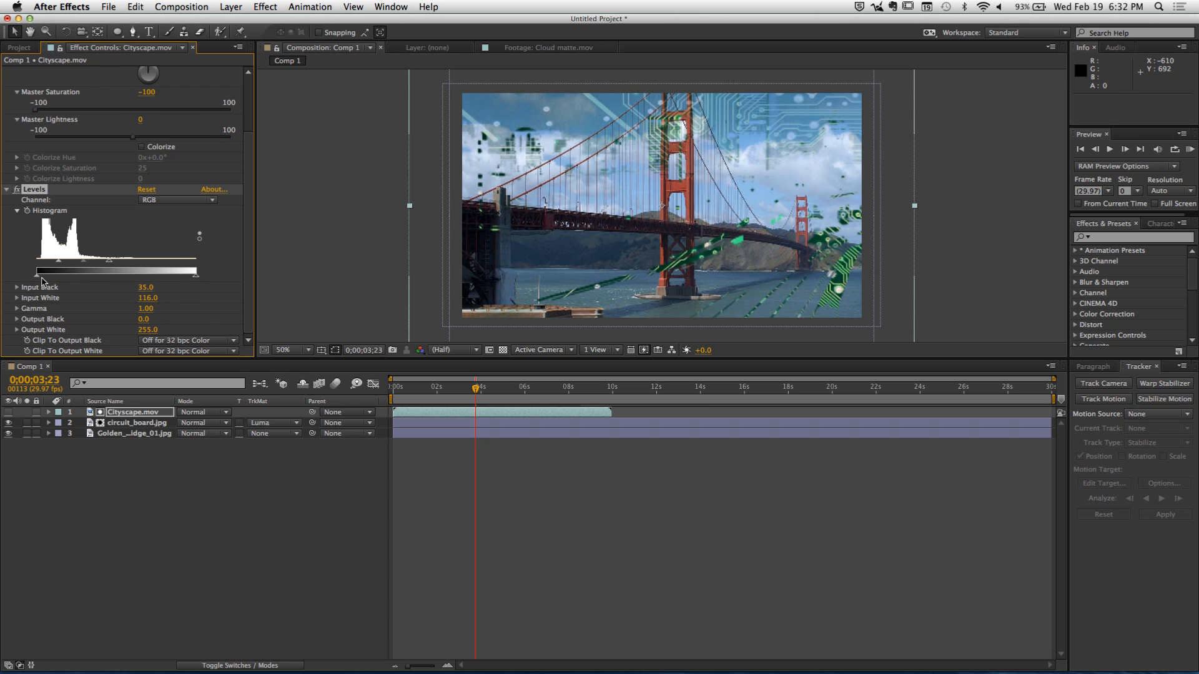
drag(42, 279, 131, 282)
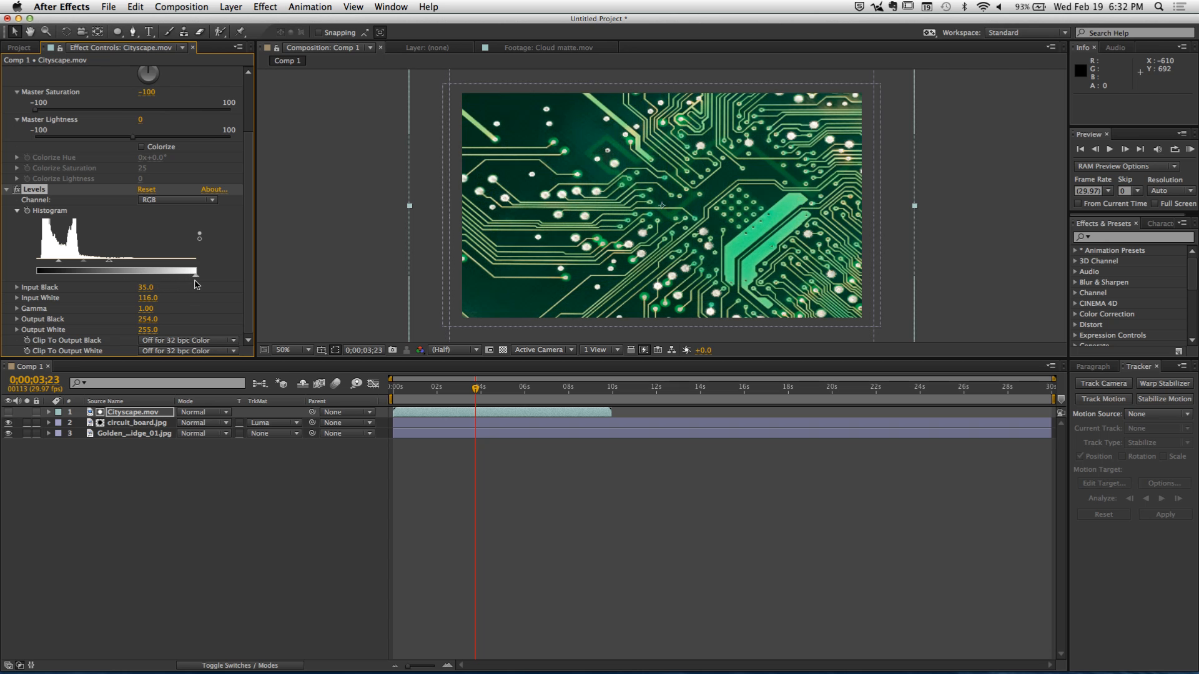
drag(172, 275, 5, 281)
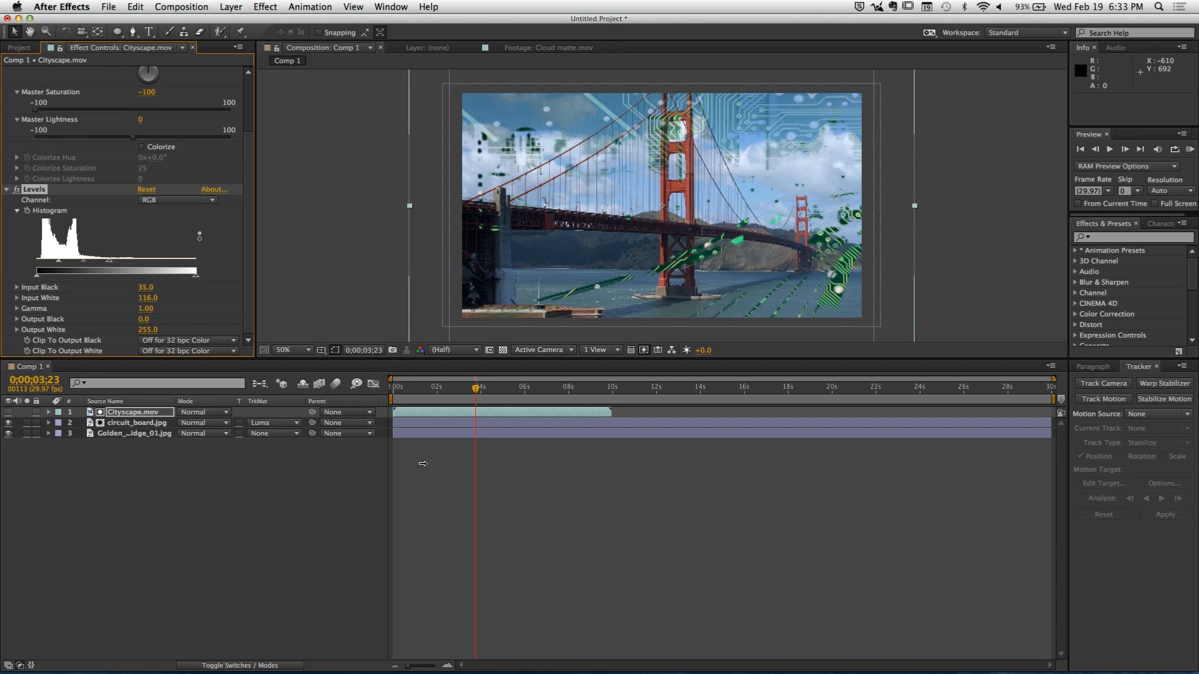
Preview the luma matte result at 0;00;07;18, and start a new, empty project in place of the current one
drag(475, 388, 558, 412)
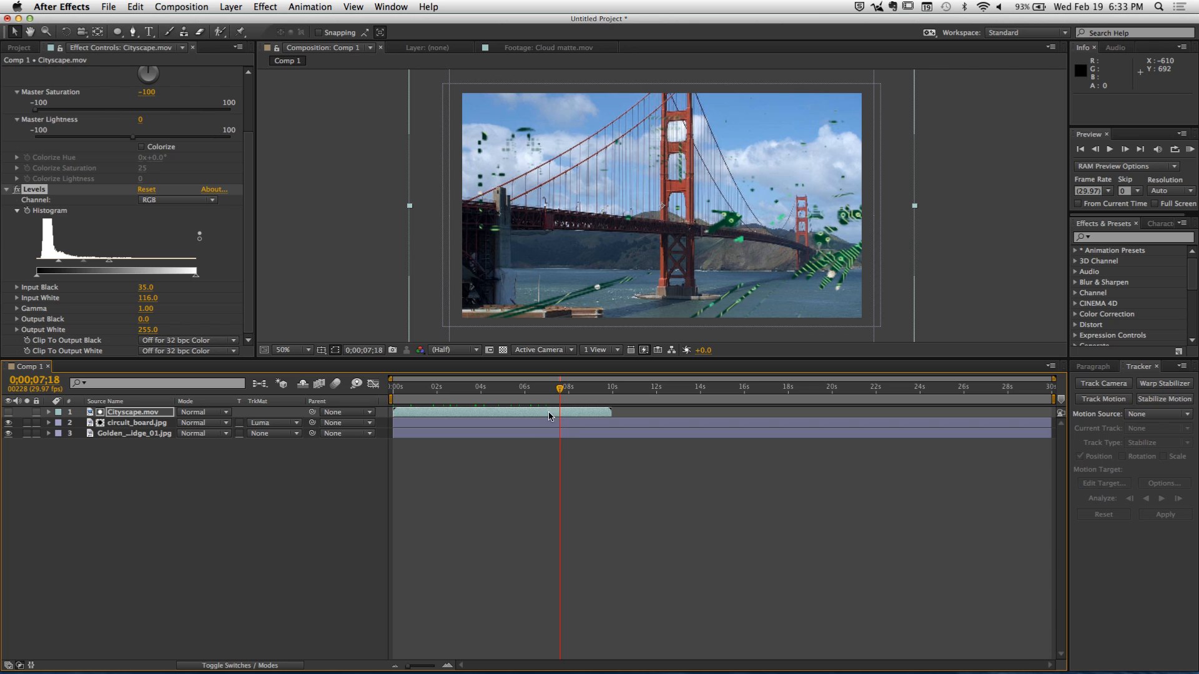
click(188, 517)
click(61, 6)
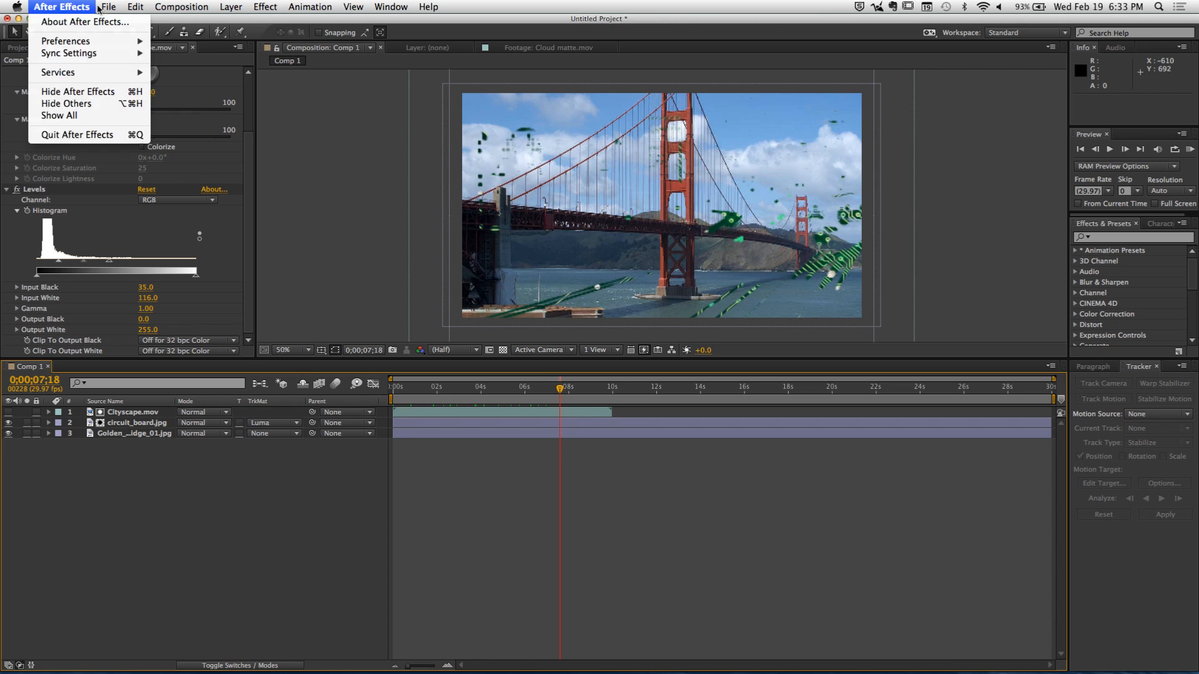
mouse_move(108, 6)
click(249, 55)
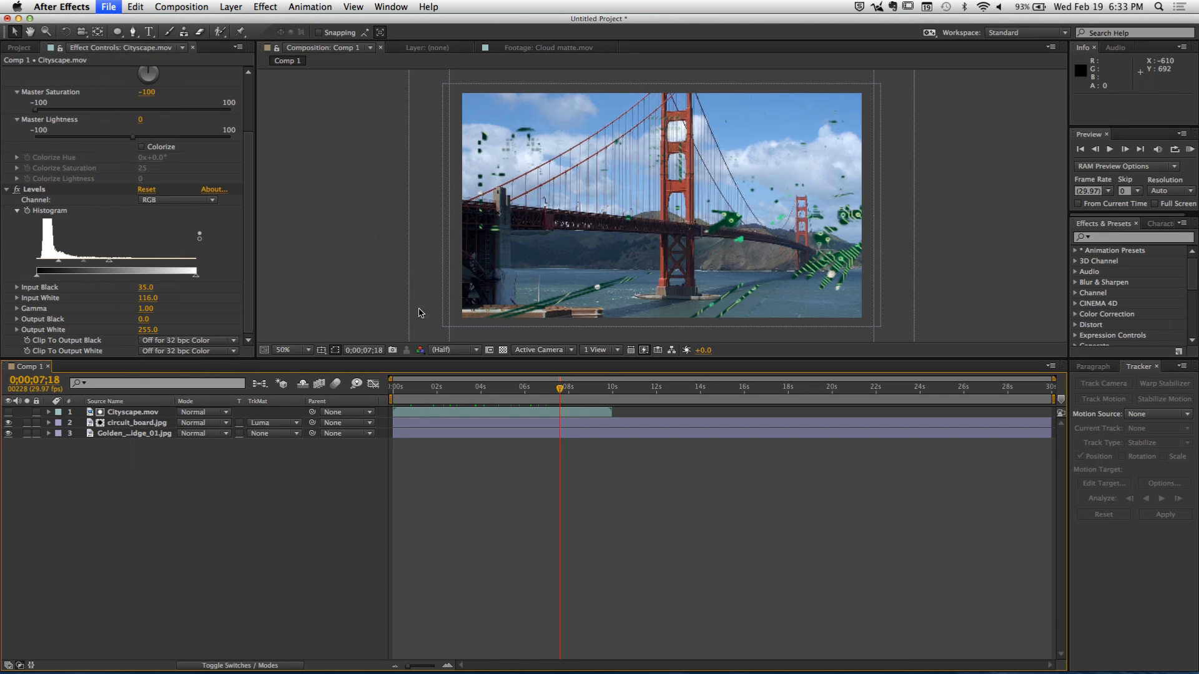
click(559, 364)
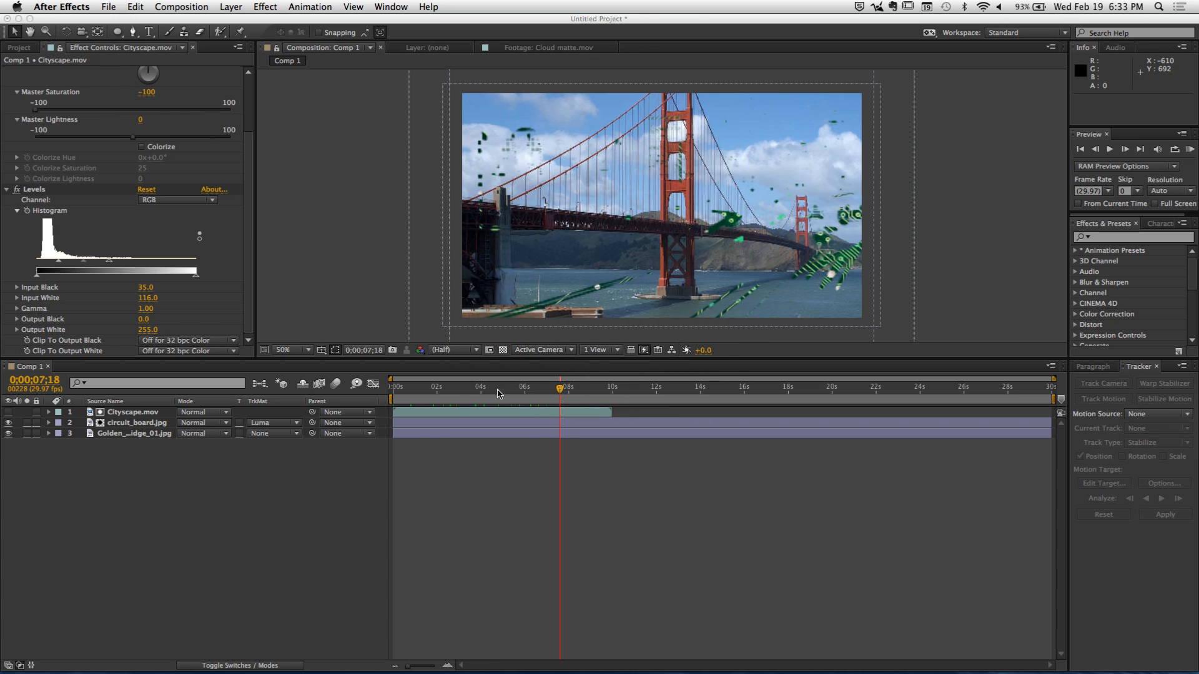
Import RoboBody.psd from WEEK_04_DJ_MASTER/ROBOTV_ASSETS as Composition - Retain Layer Sizes with Editable Layer Styles
click(57, 197)
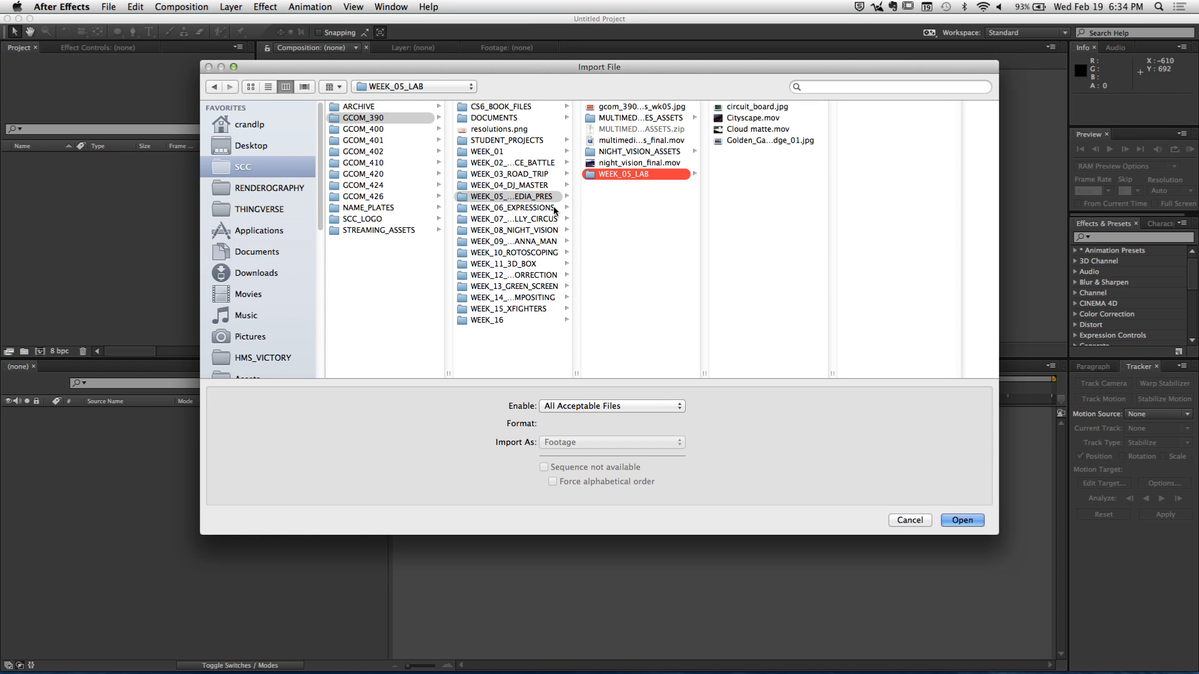
click(547, 186)
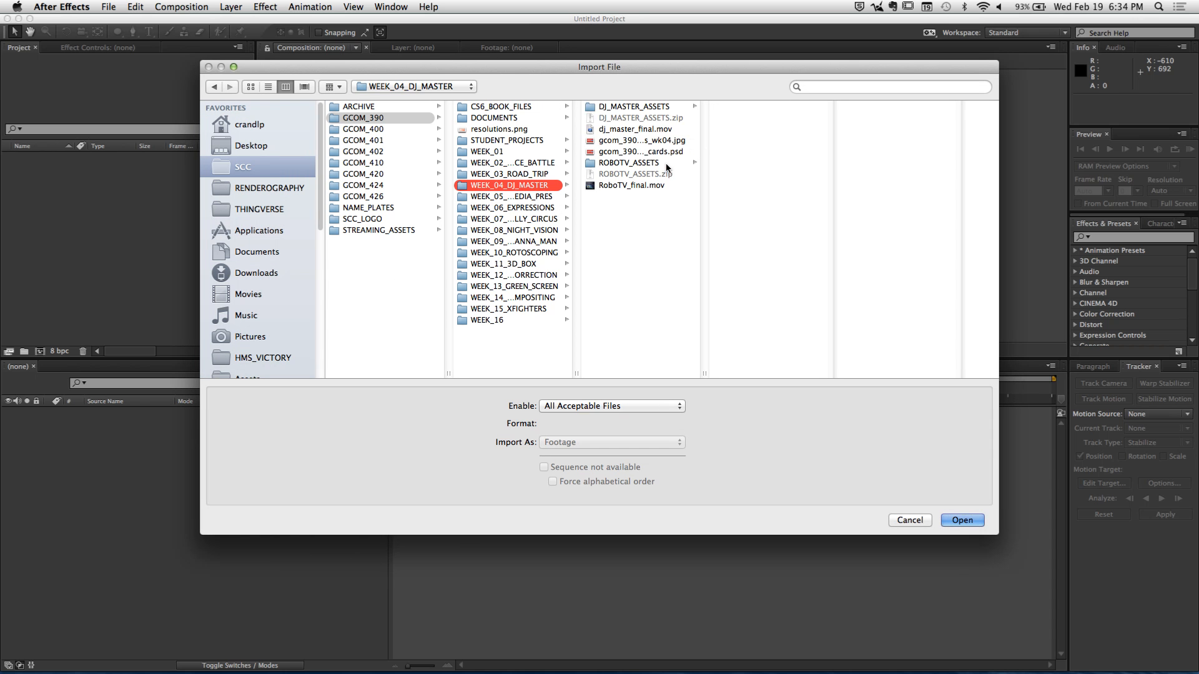
click(665, 164)
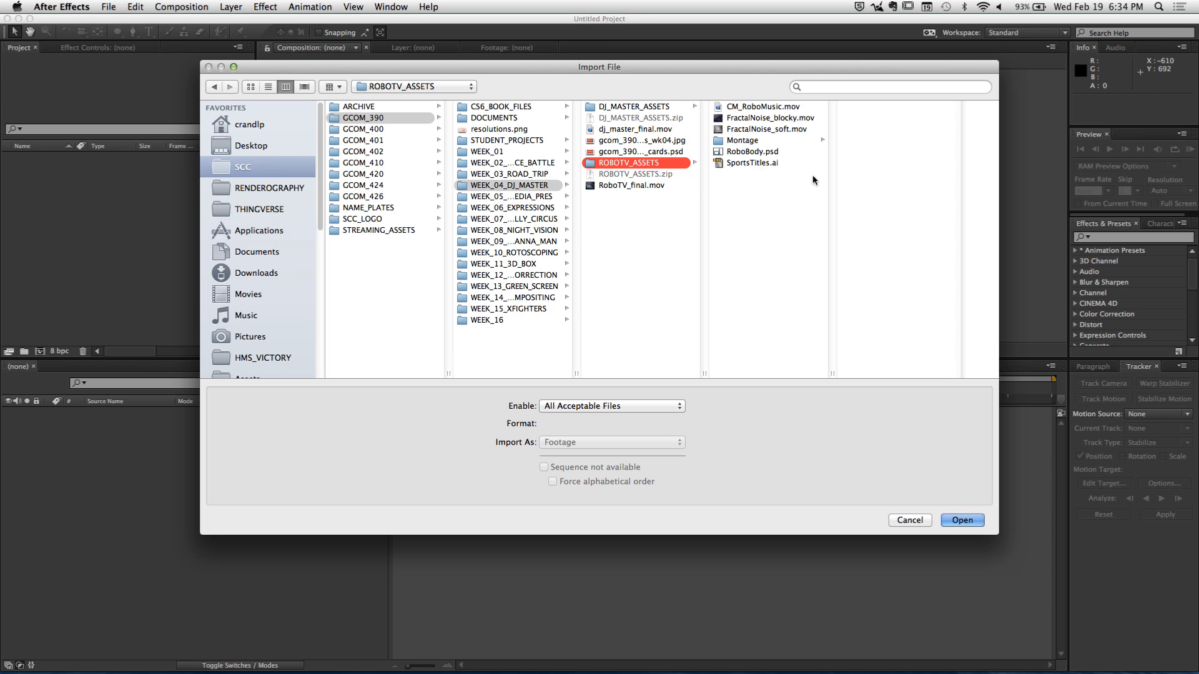
click(763, 151)
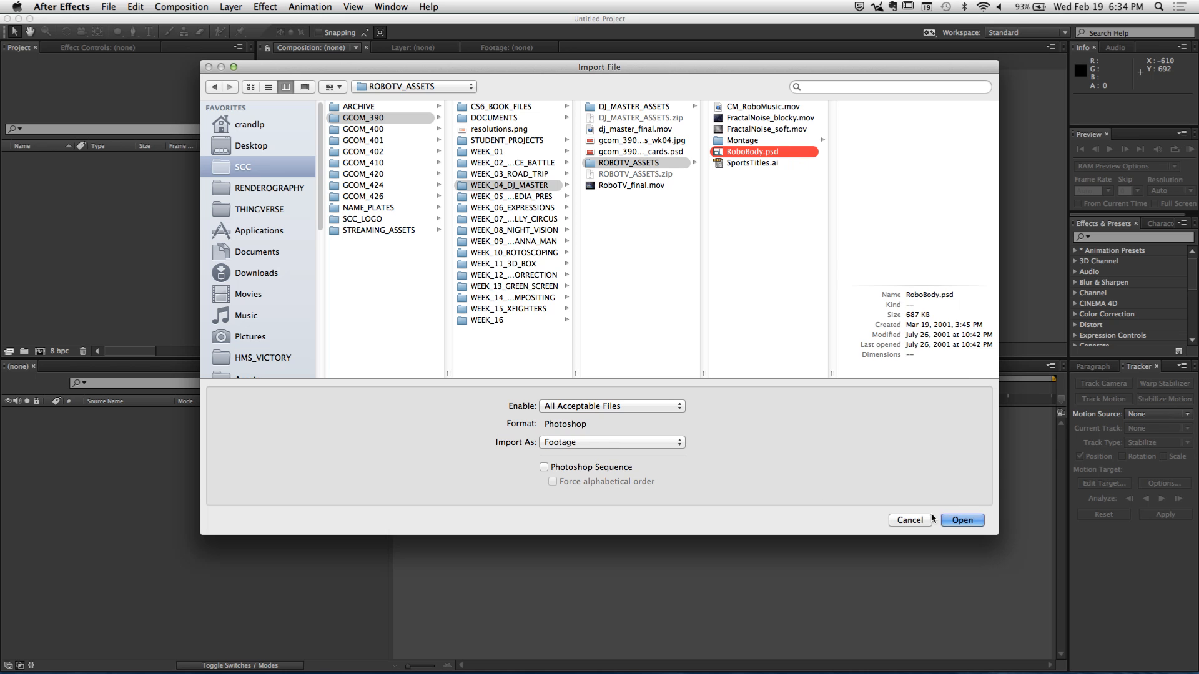
click(603, 446)
click(609, 465)
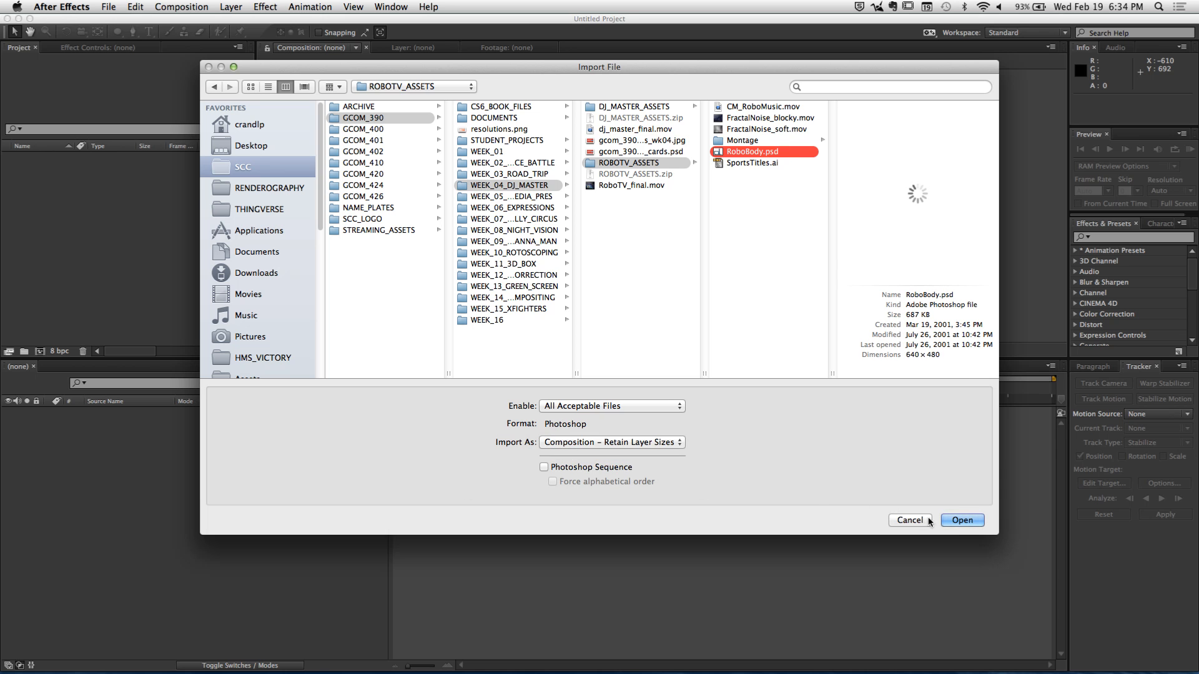
click(962, 522)
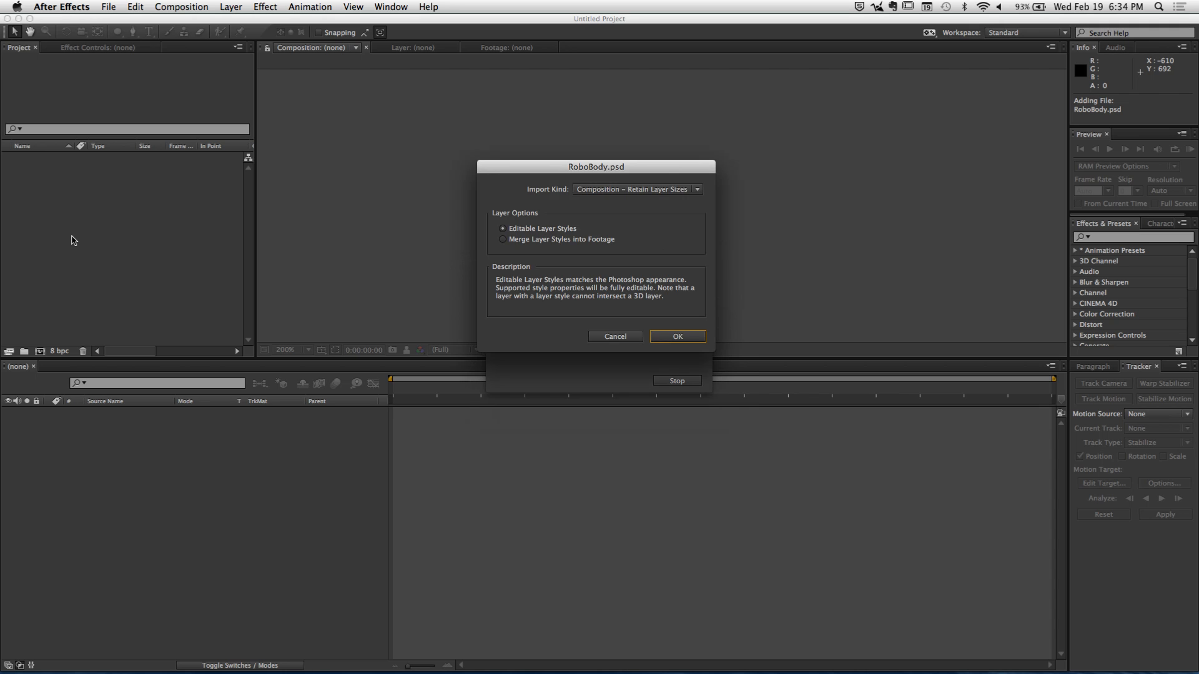
click(678, 337)
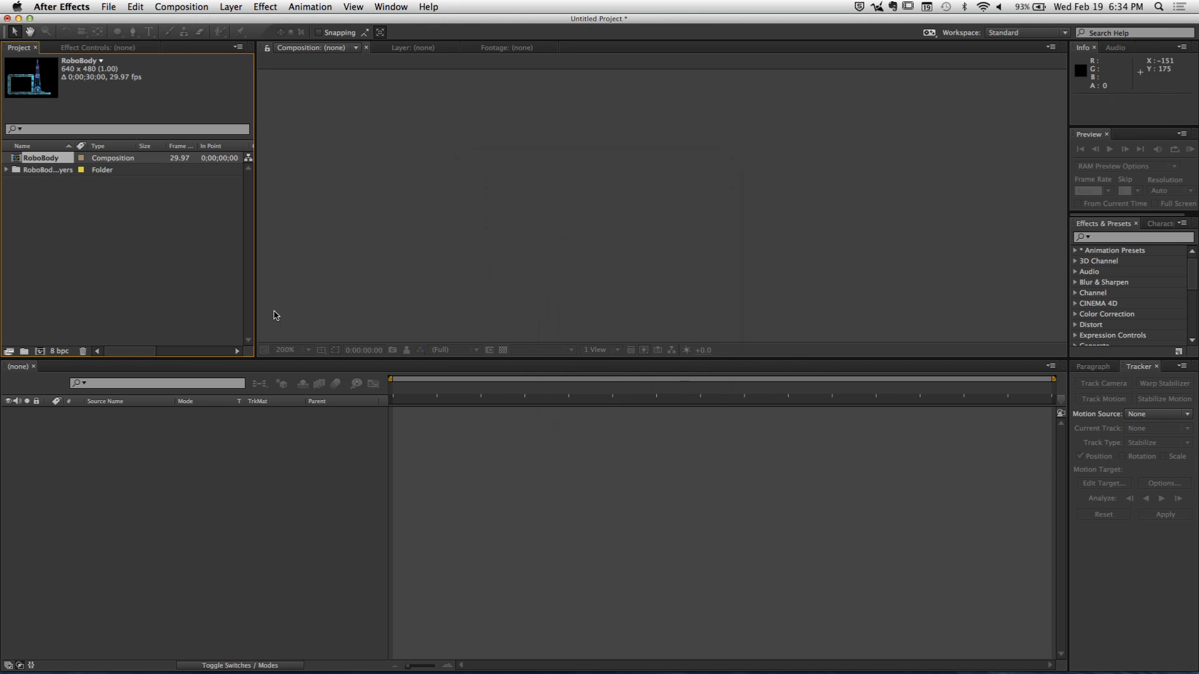
Import SportsTitles.ai from the ROBOTV_ASSETS folder as a layered composition
key(super+i)
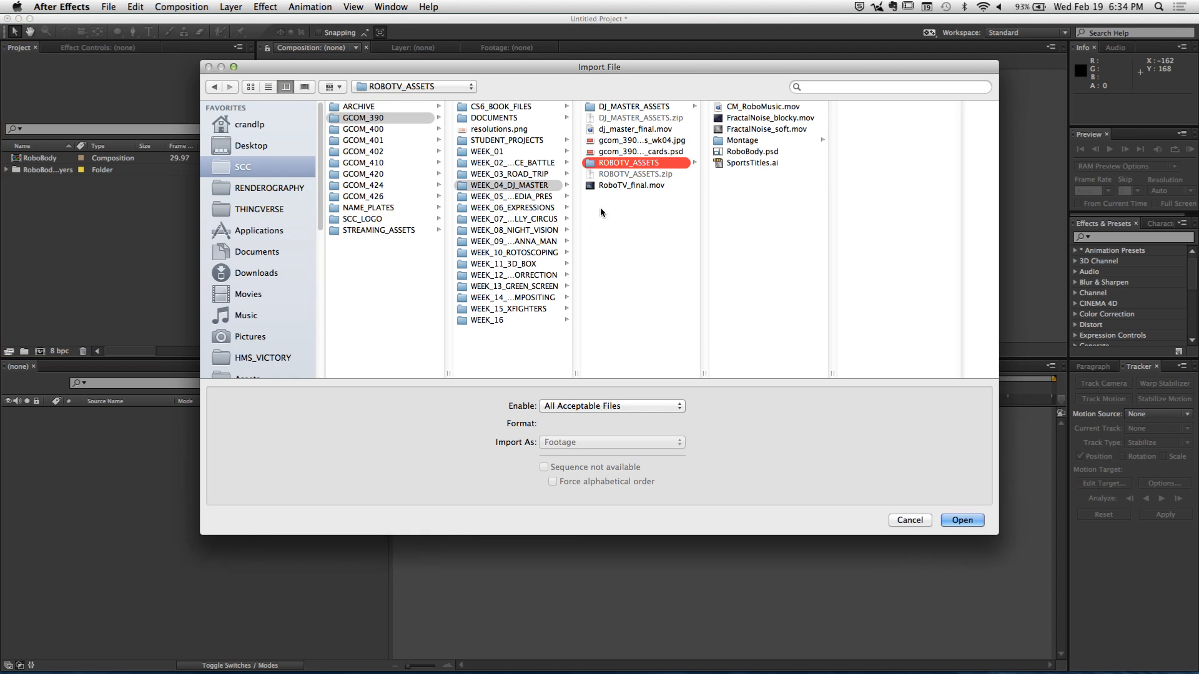
click(757, 163)
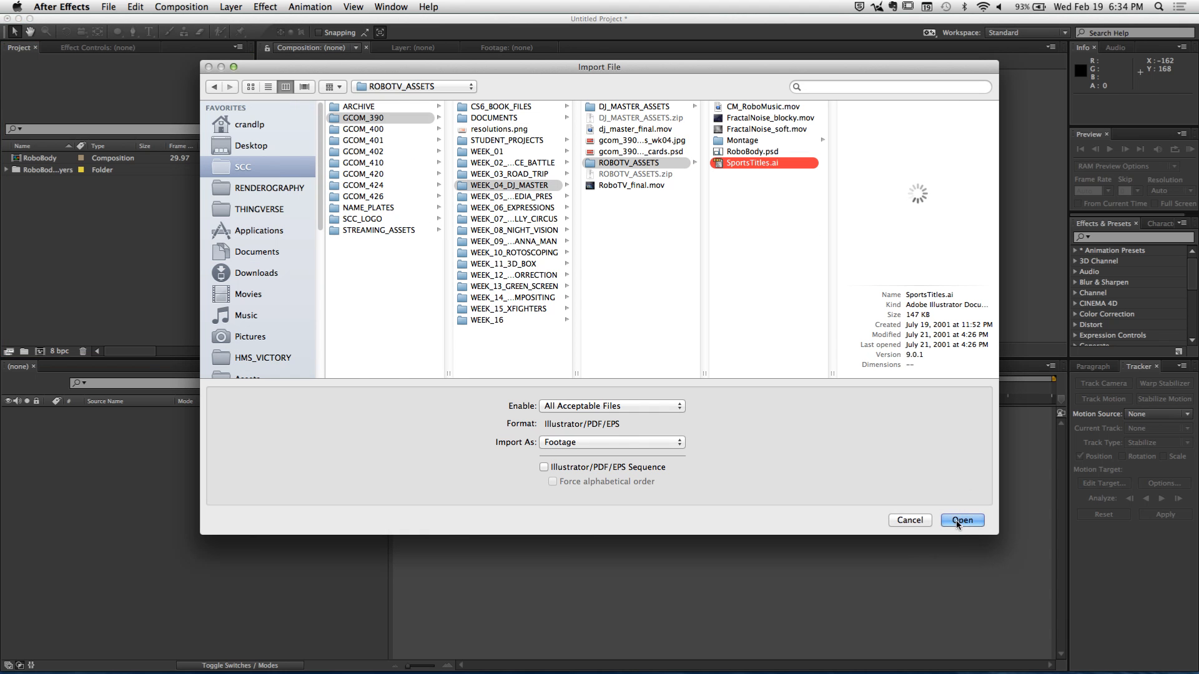
click(618, 442)
click(623, 465)
key(Return)
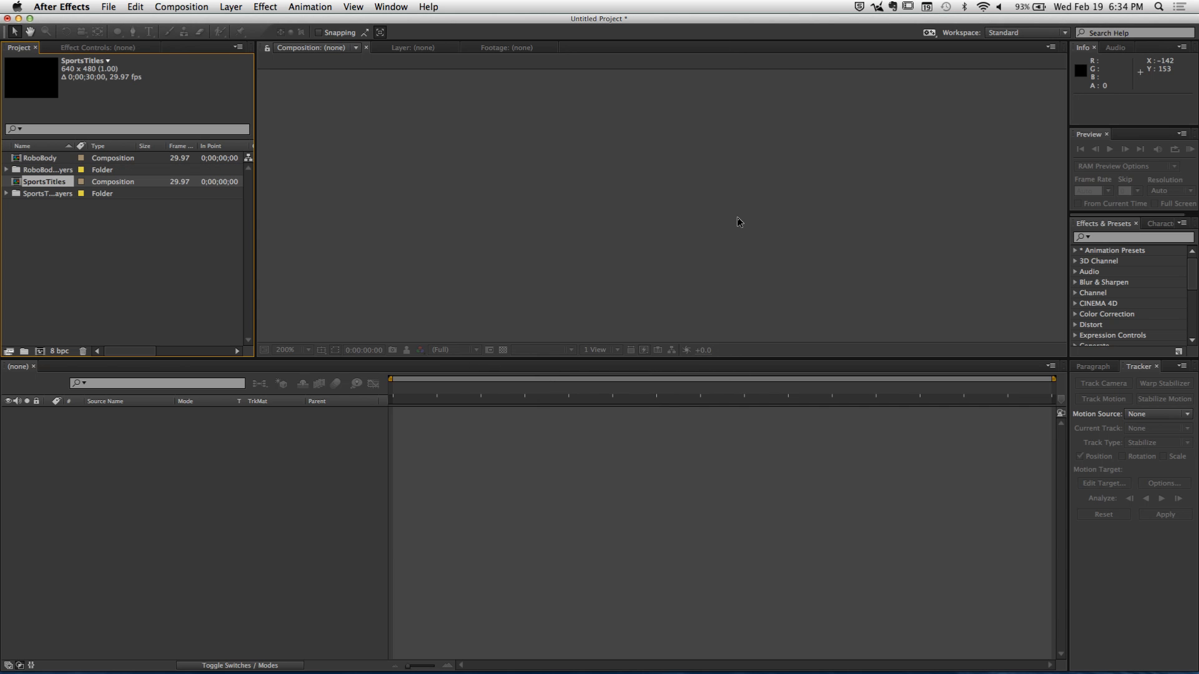
click(177, 286)
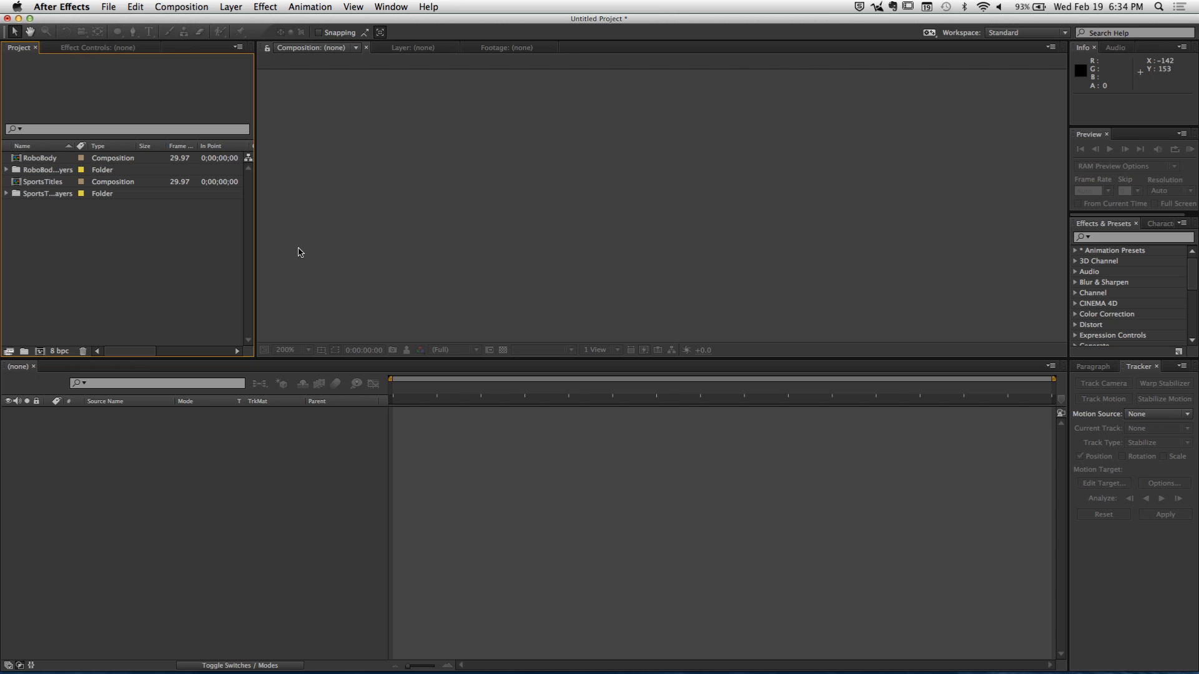
Import all five movie clips, from AB_Recreation_24.mov to EW_MountainPursuits.mov, from the Montage folder in ROBOTV_ASSETS
key(super+i)
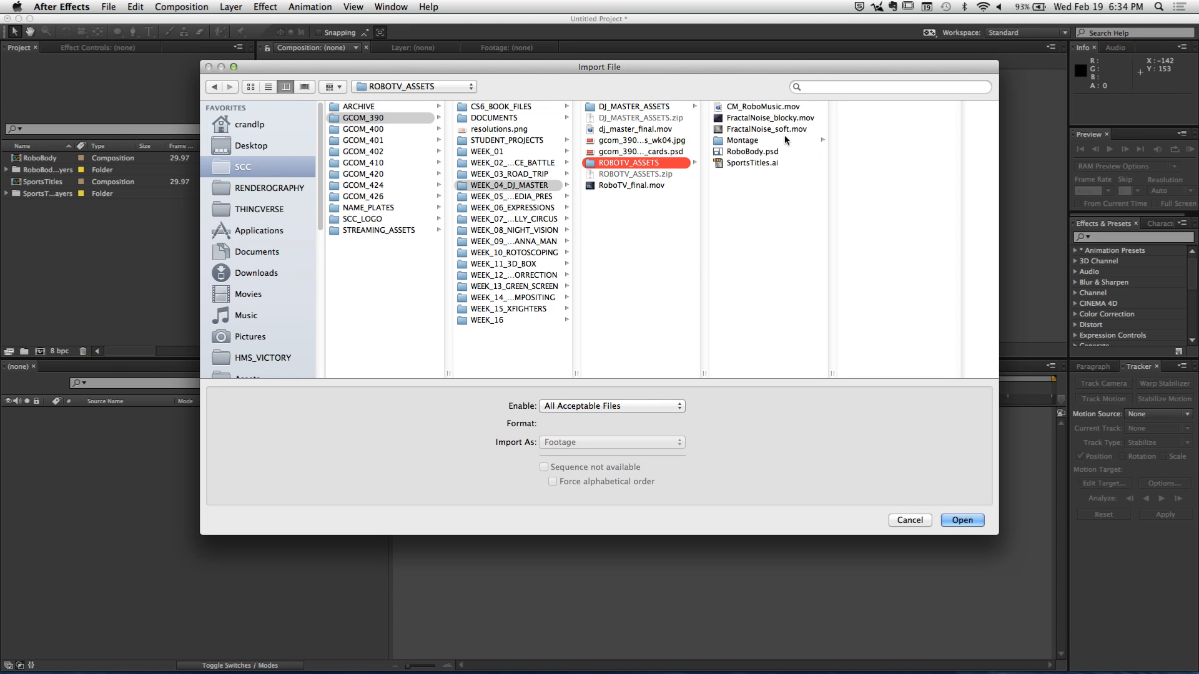
click(782, 141)
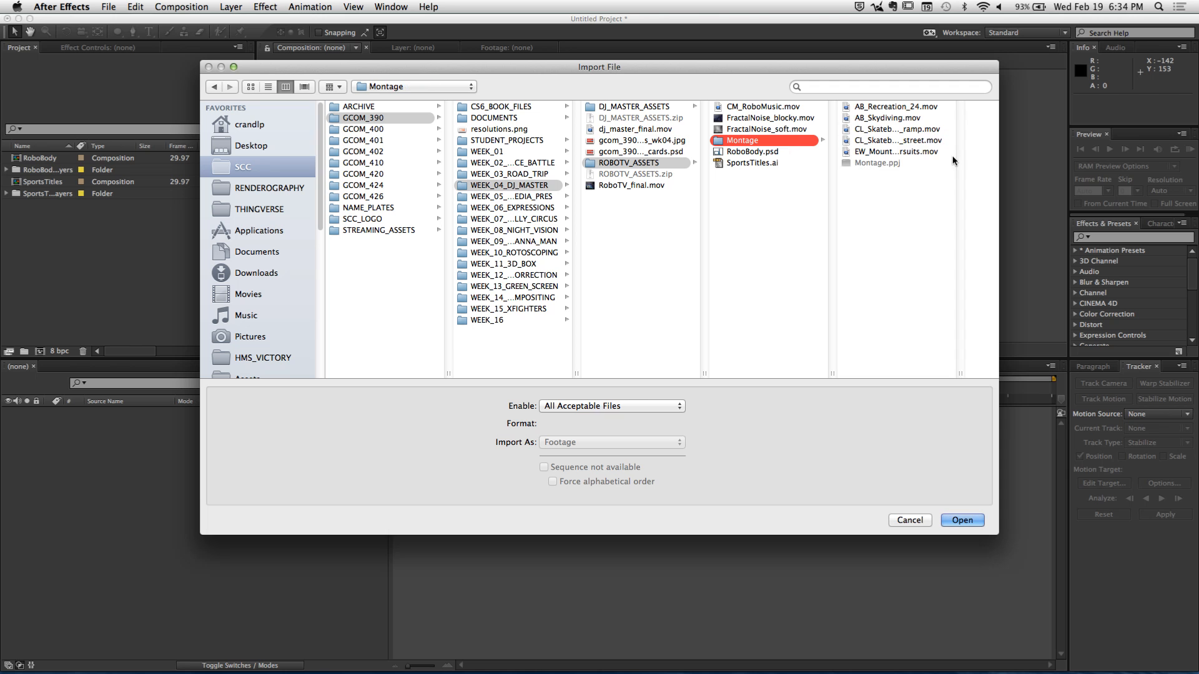
drag(948, 152, 949, 141)
click(962, 520)
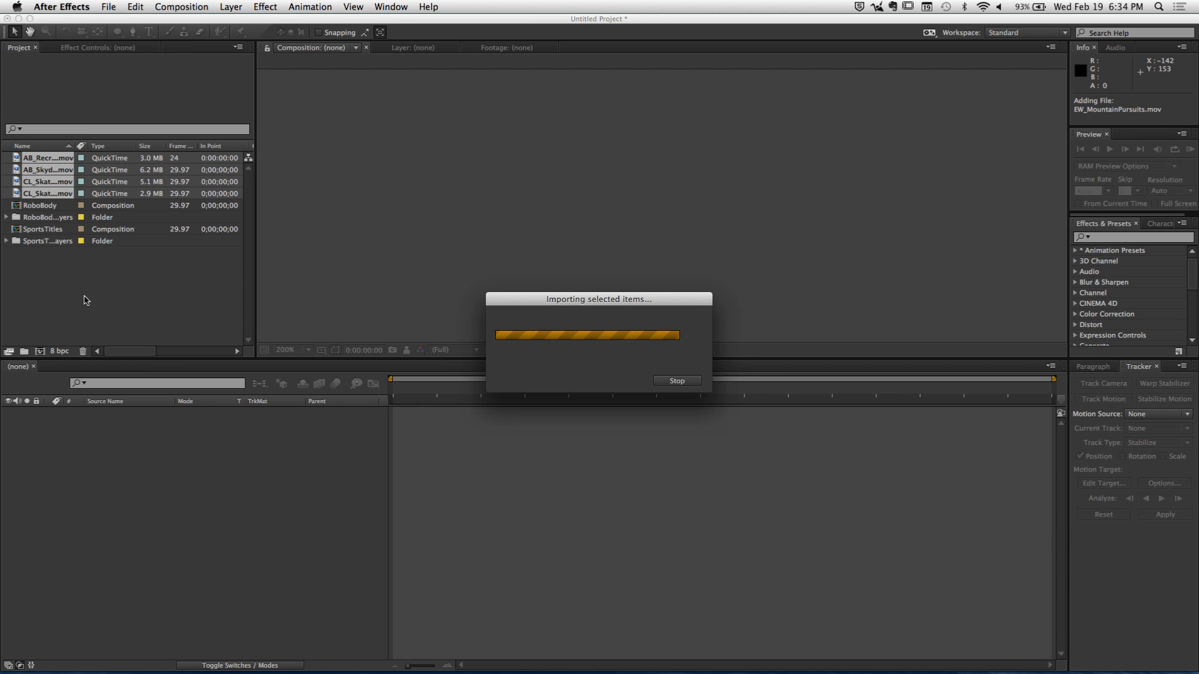
Import FractalNoise_blocky.mov from ROBOTV_ASSETS and create a new composition from it with matching settings
key(super+i)
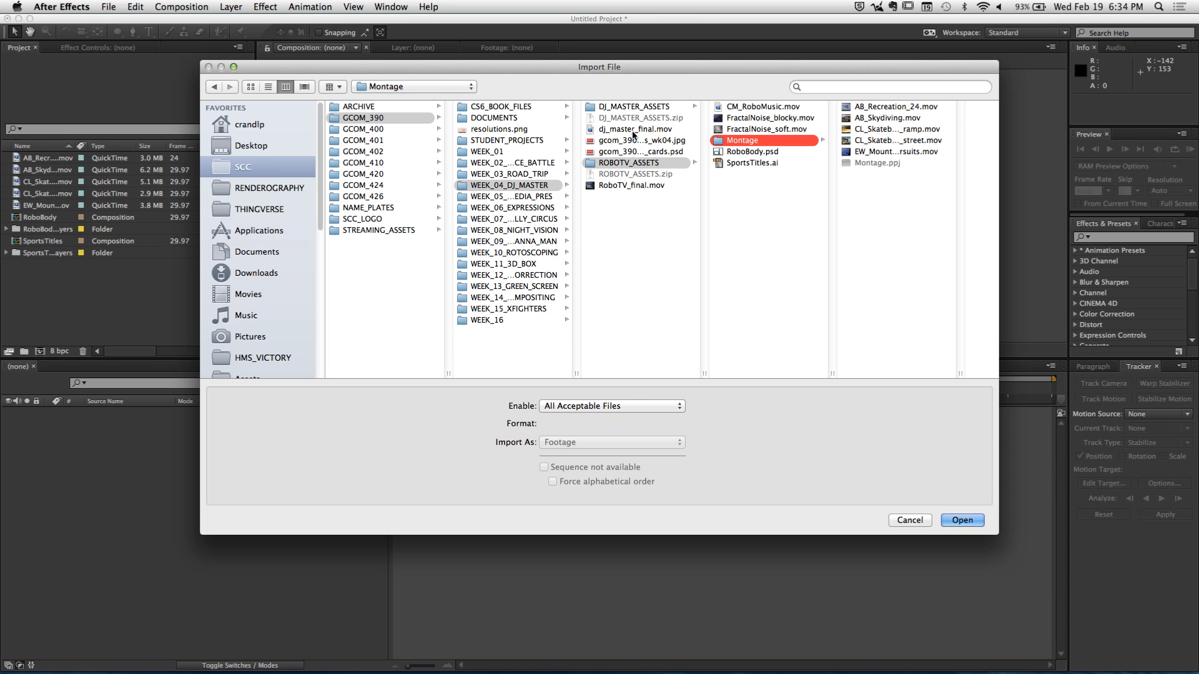
click(785, 120)
click(955, 522)
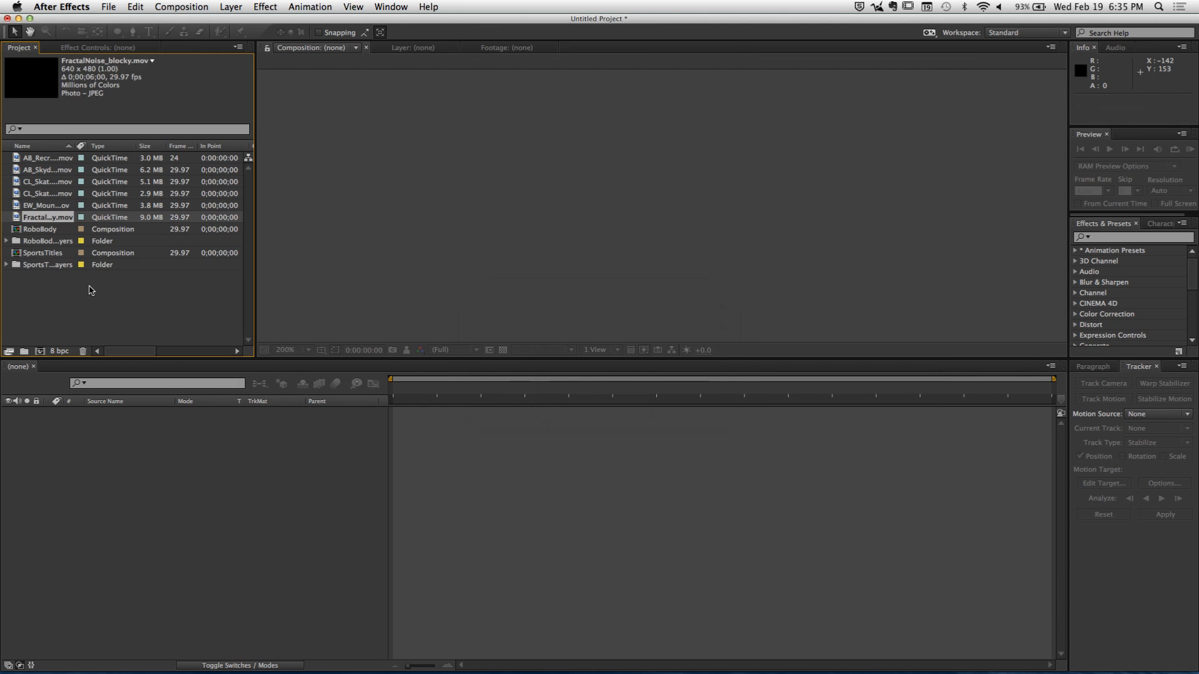
drag(55, 219, 39, 353)
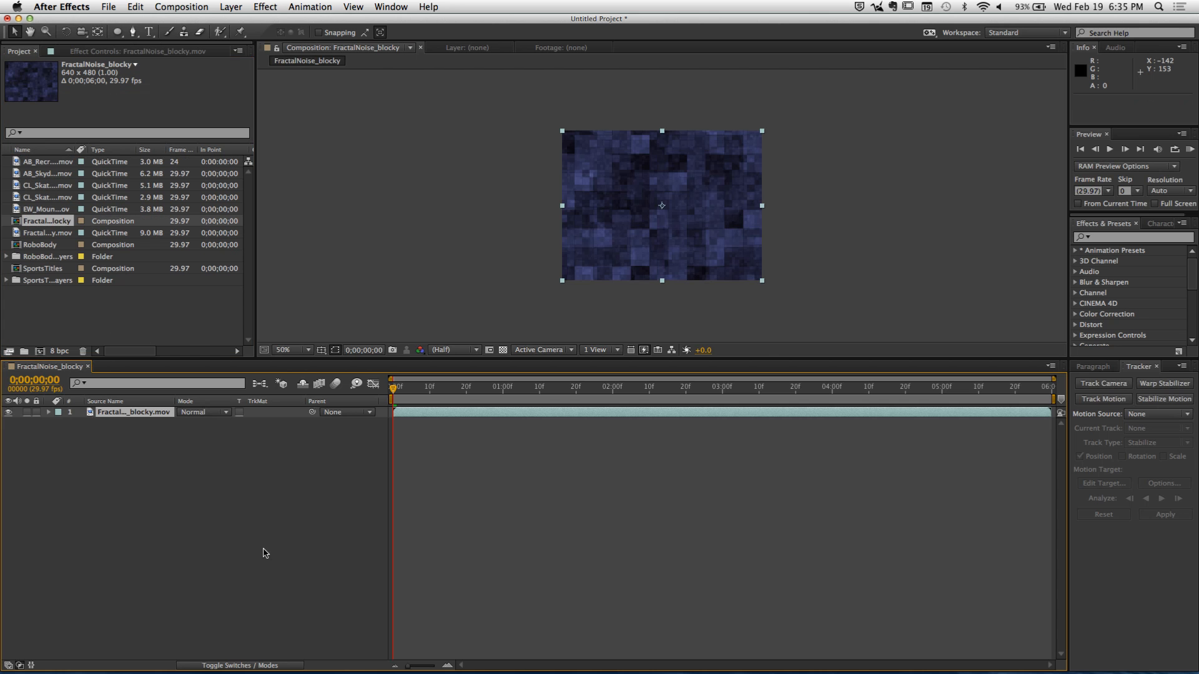
click(262, 554)
click(47, 315)
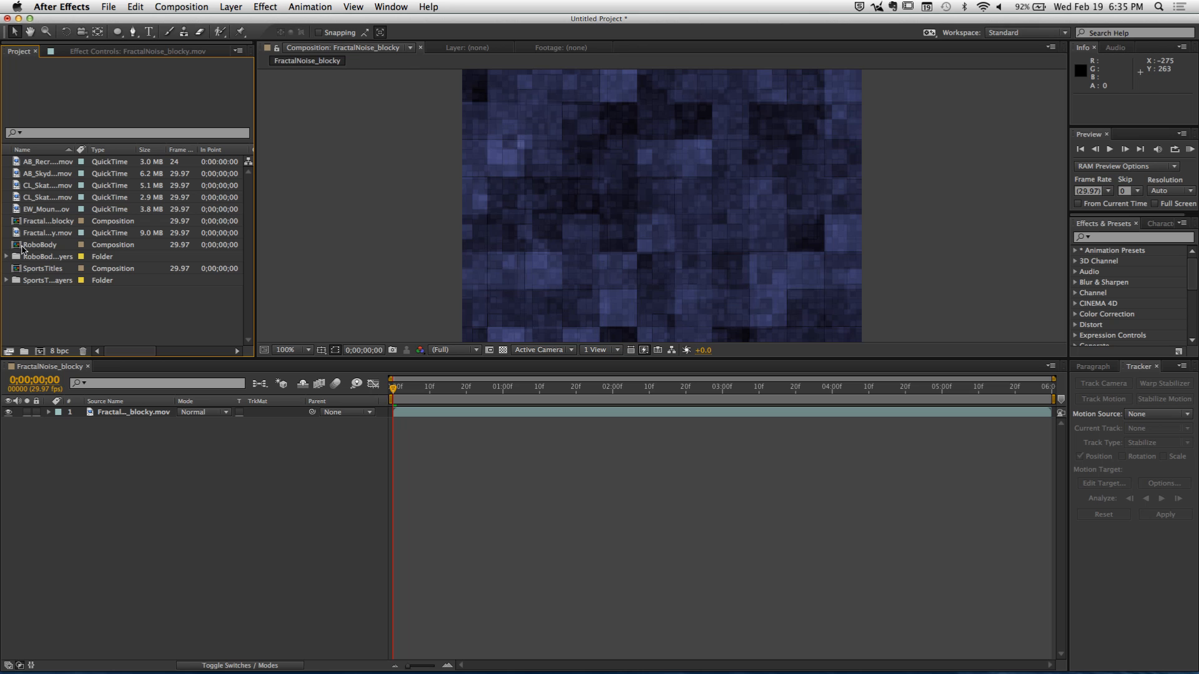
Inspect the arm and frame layers inside the RoboBody composition, and return to the FractalNoise_blocky composition
key(super+i)
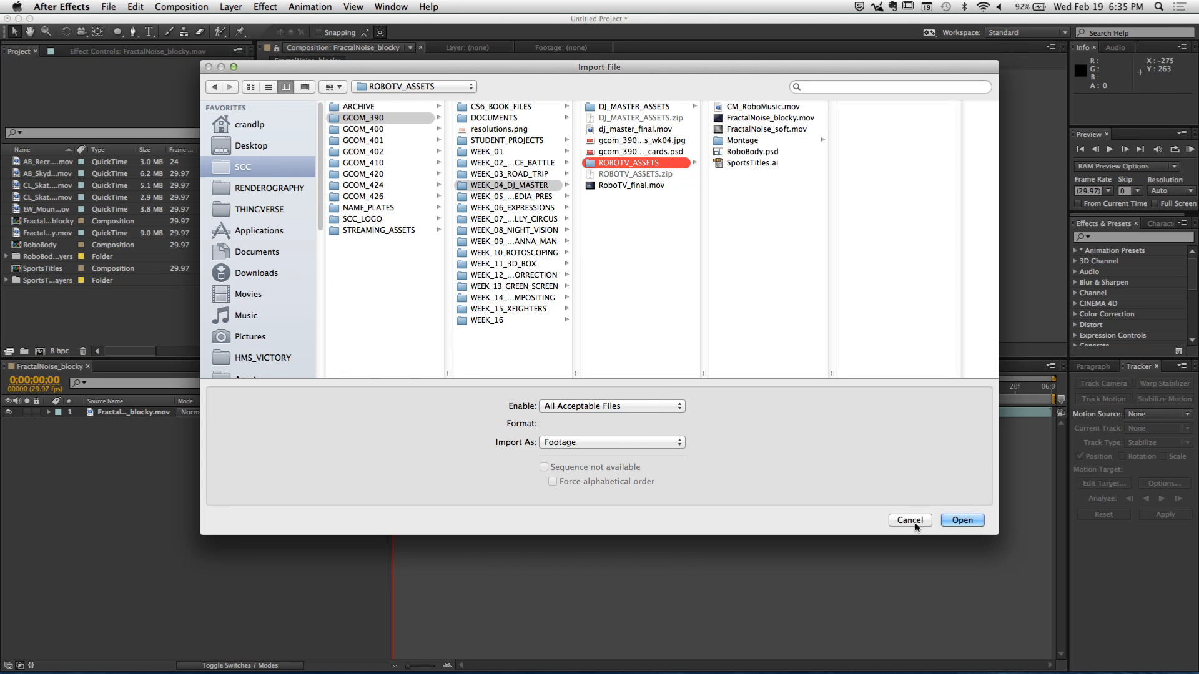
click(912, 522)
double_click(41, 245)
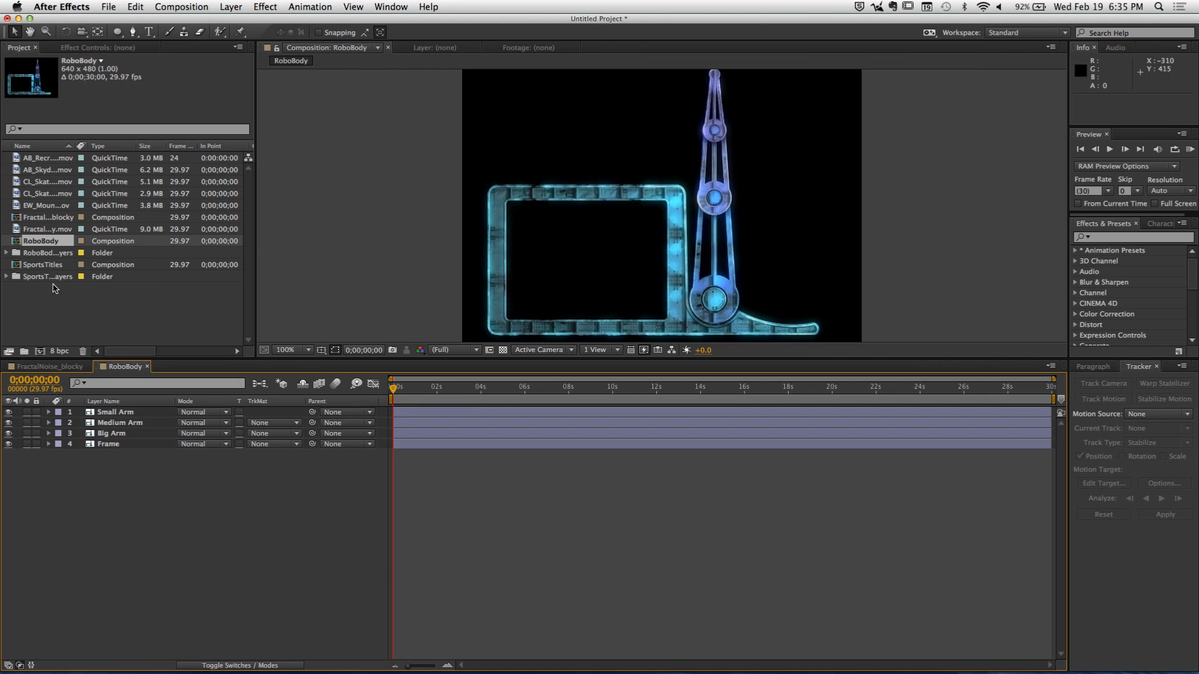
click(143, 415)
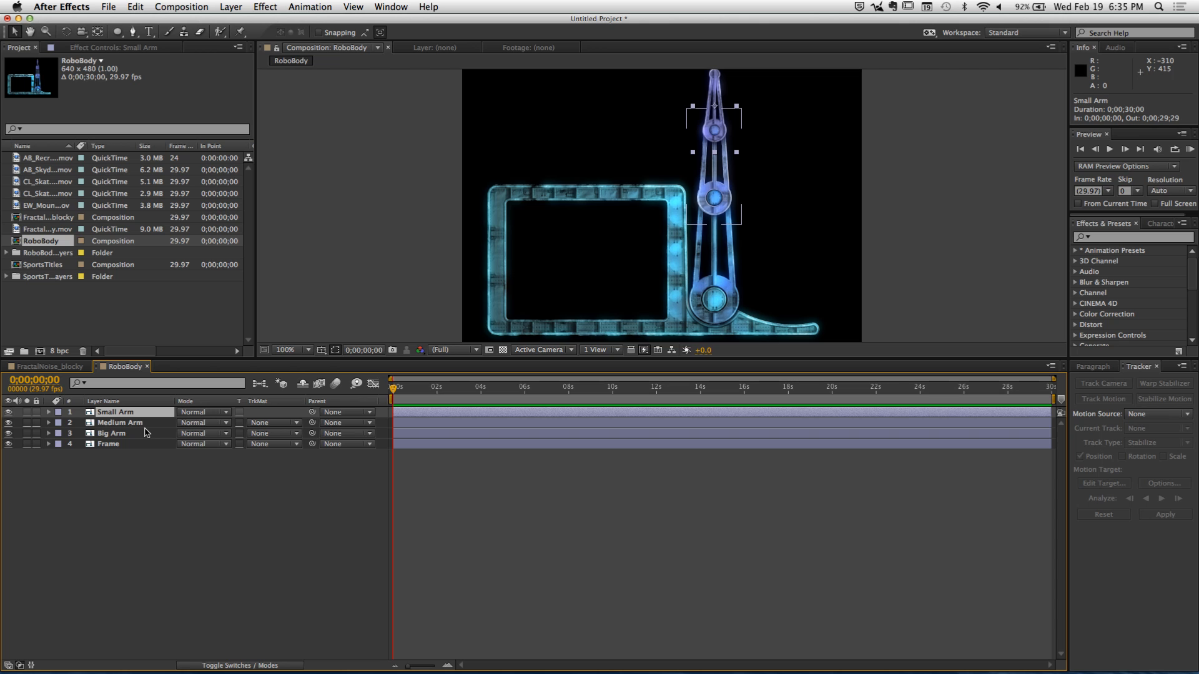
click(121, 481)
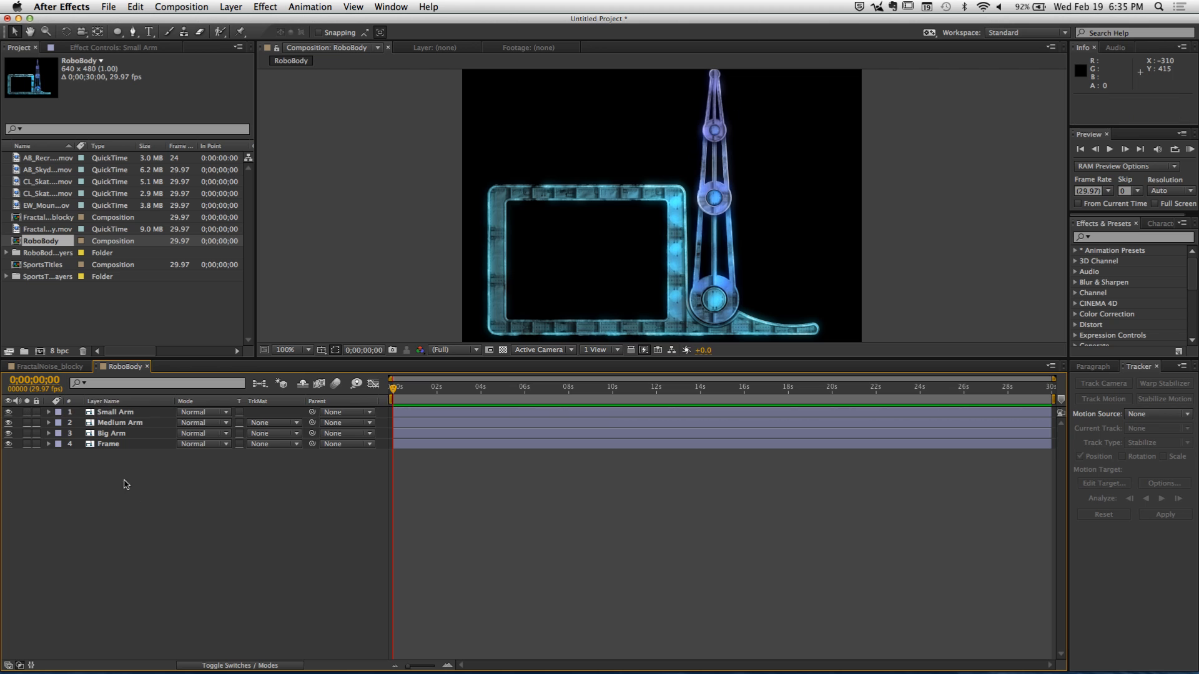
click(136, 416)
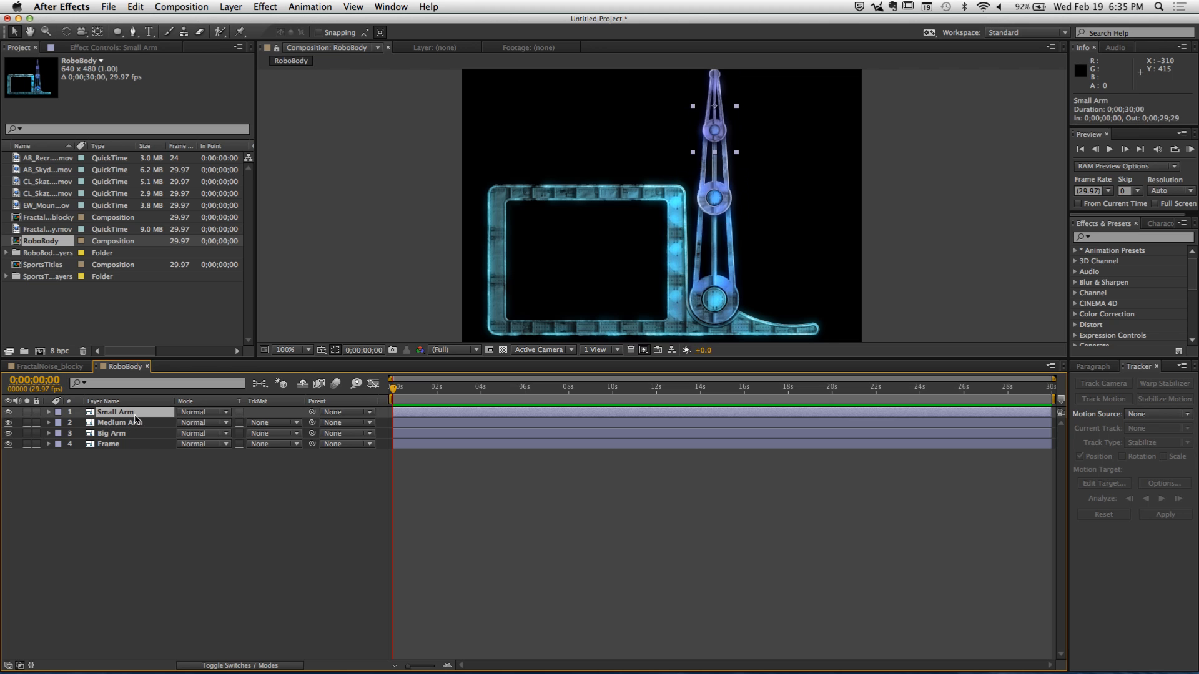
click(148, 367)
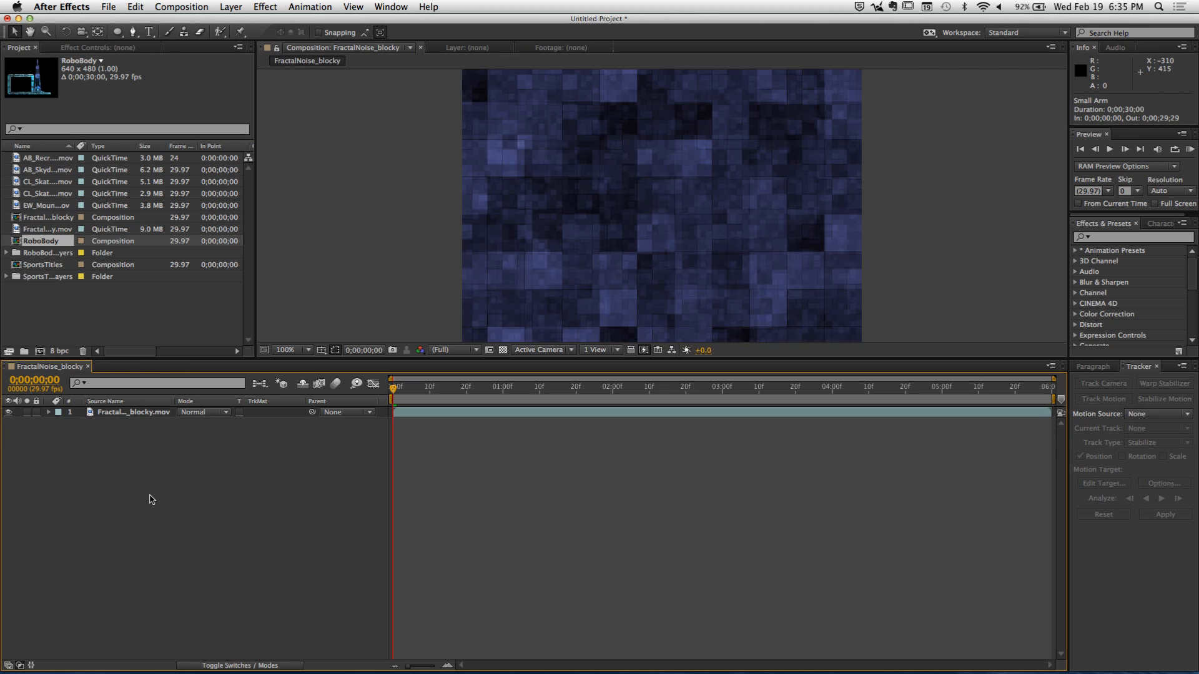
Rename the FractalNoise_blocky composition as the instructor's first name followed by Silly Animation
mouse_move(405, 388)
mouse_down()
mouse_move(439, 390)
mouse_move(398, 389)
mouse_up()
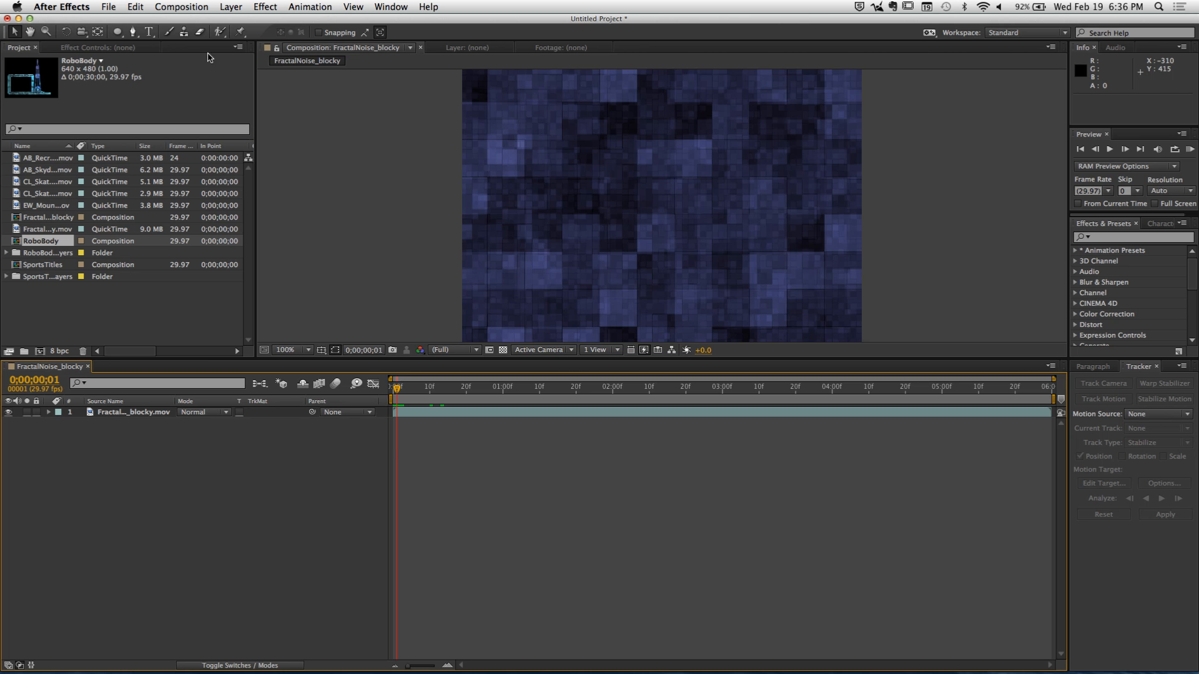
click(231, 7)
mouse_move(199, 8)
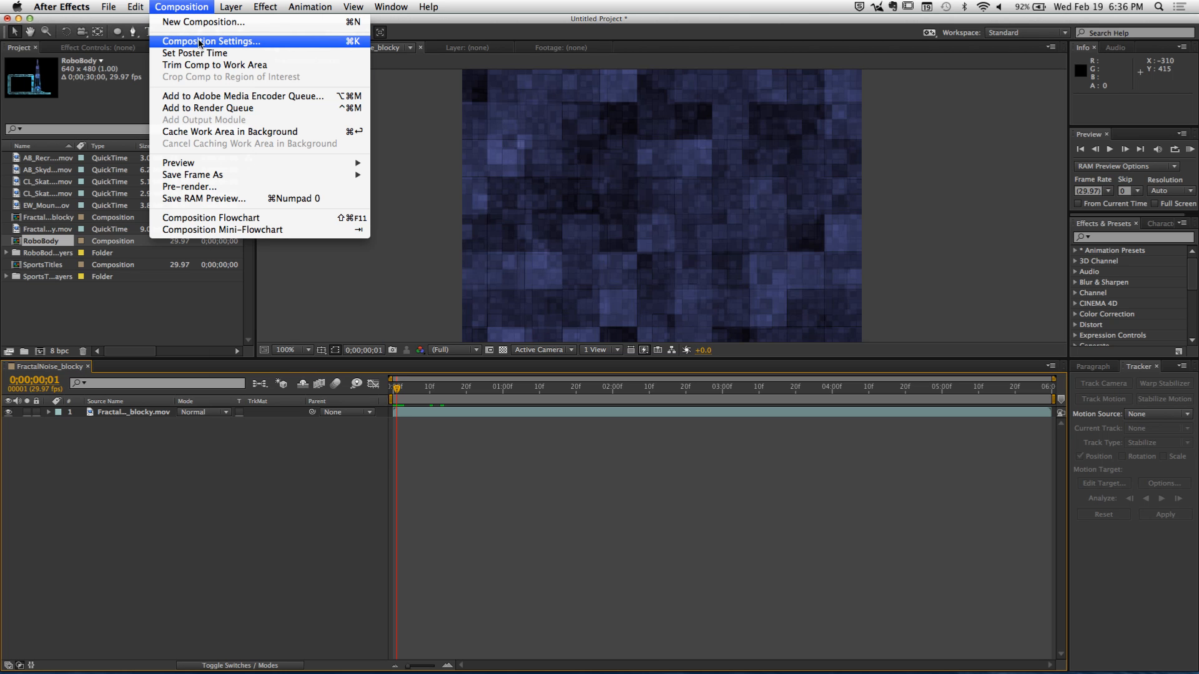
click(243, 44)
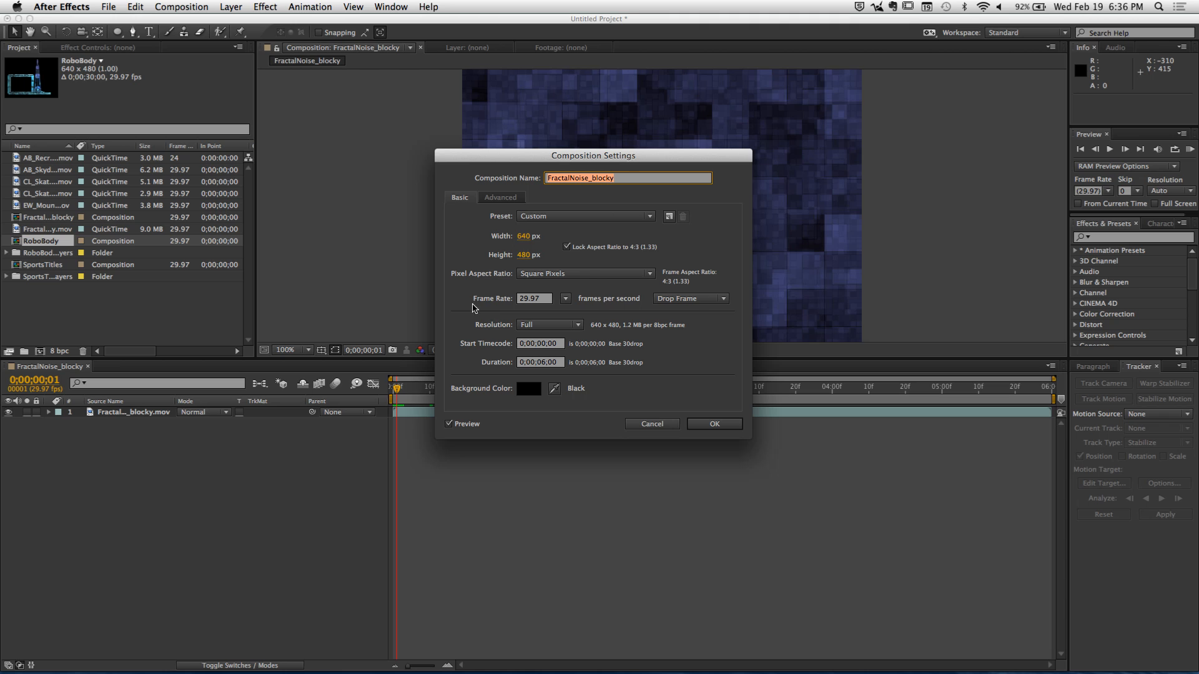
text(Pats Silly Animation)
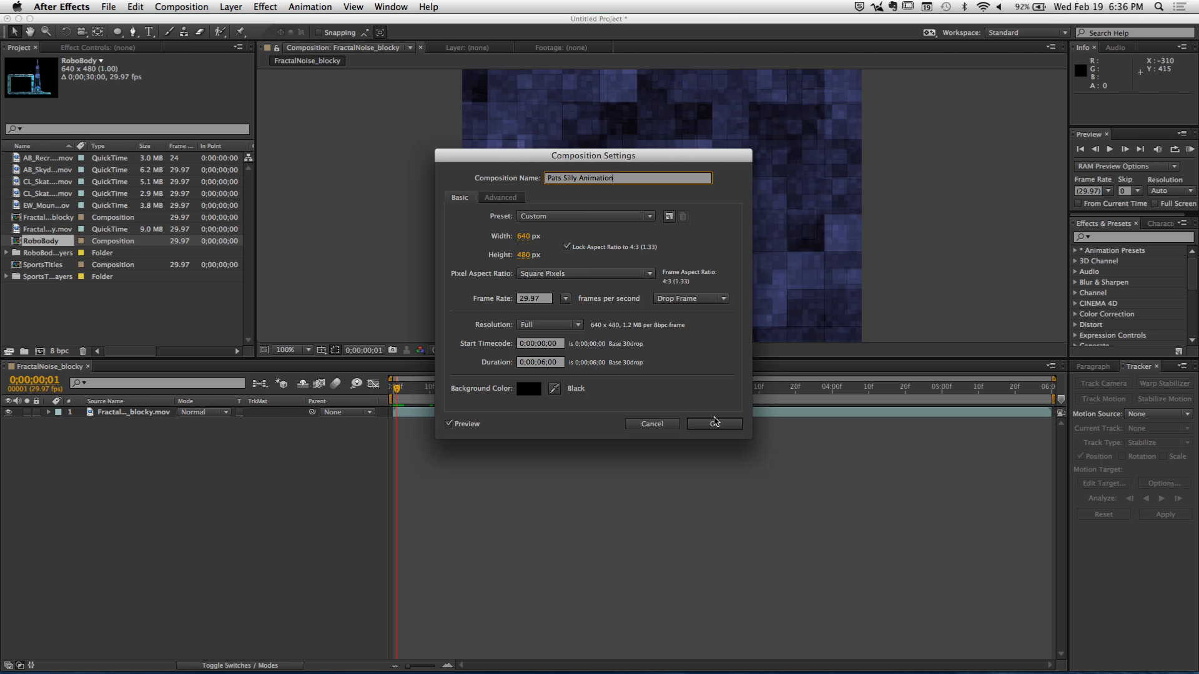
click(715, 424)
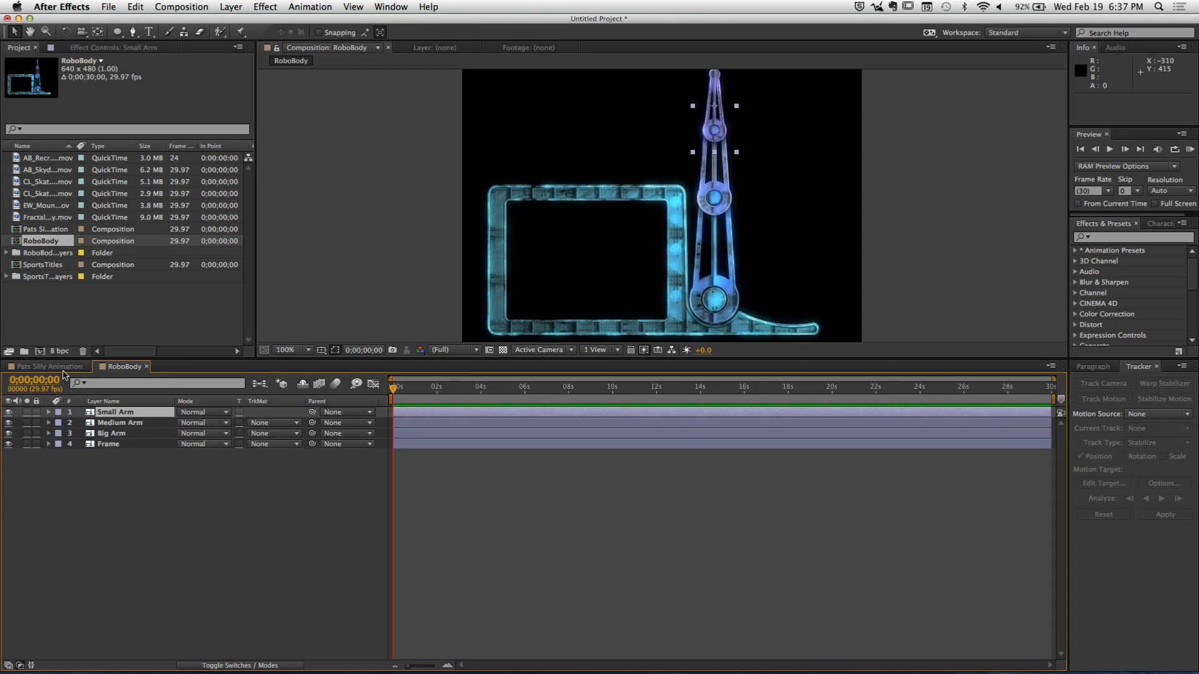
Scrub the fractal noise background, return to 0;00;00;00, and add the RoboBody composition above it in the Silly Animation composition
click(64, 368)
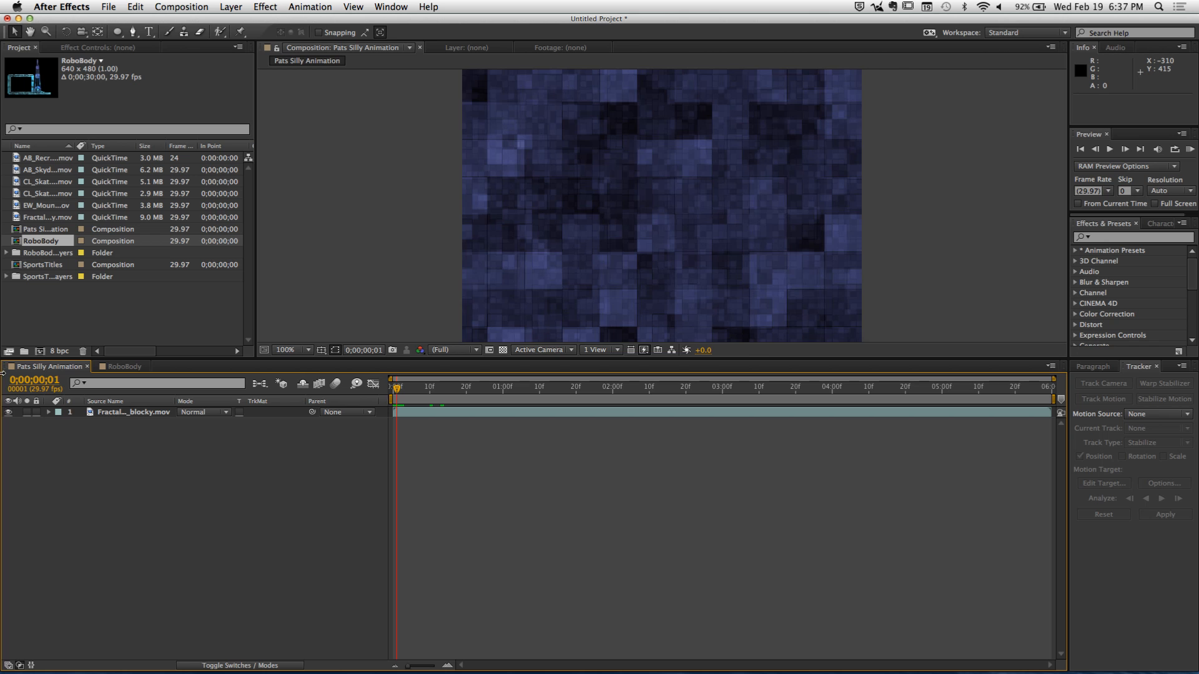
click(131, 412)
click(404, 387)
drag(426, 391, 388, 394)
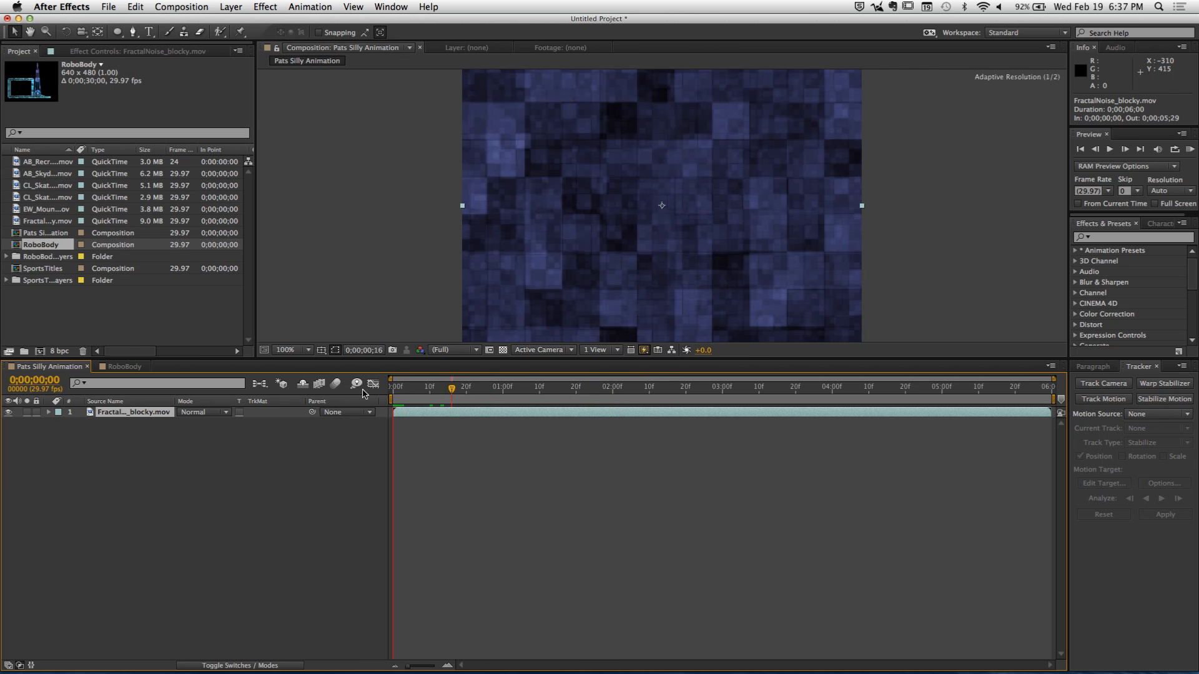
click(211, 500)
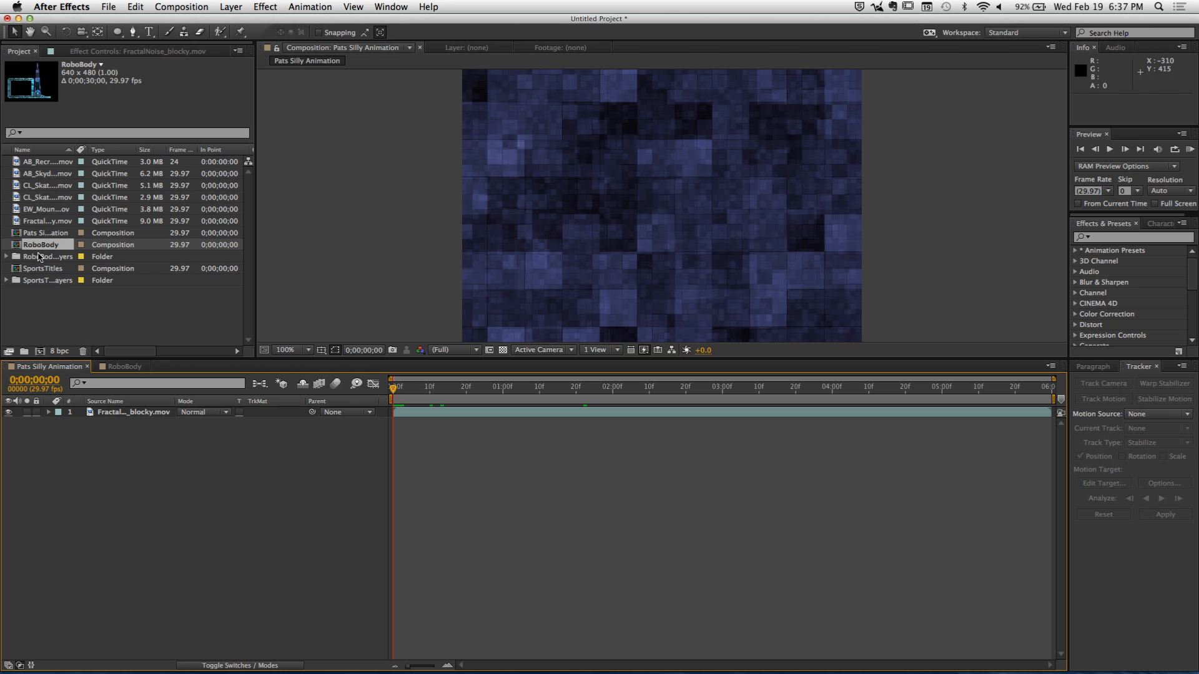
drag(16, 249, 69, 413)
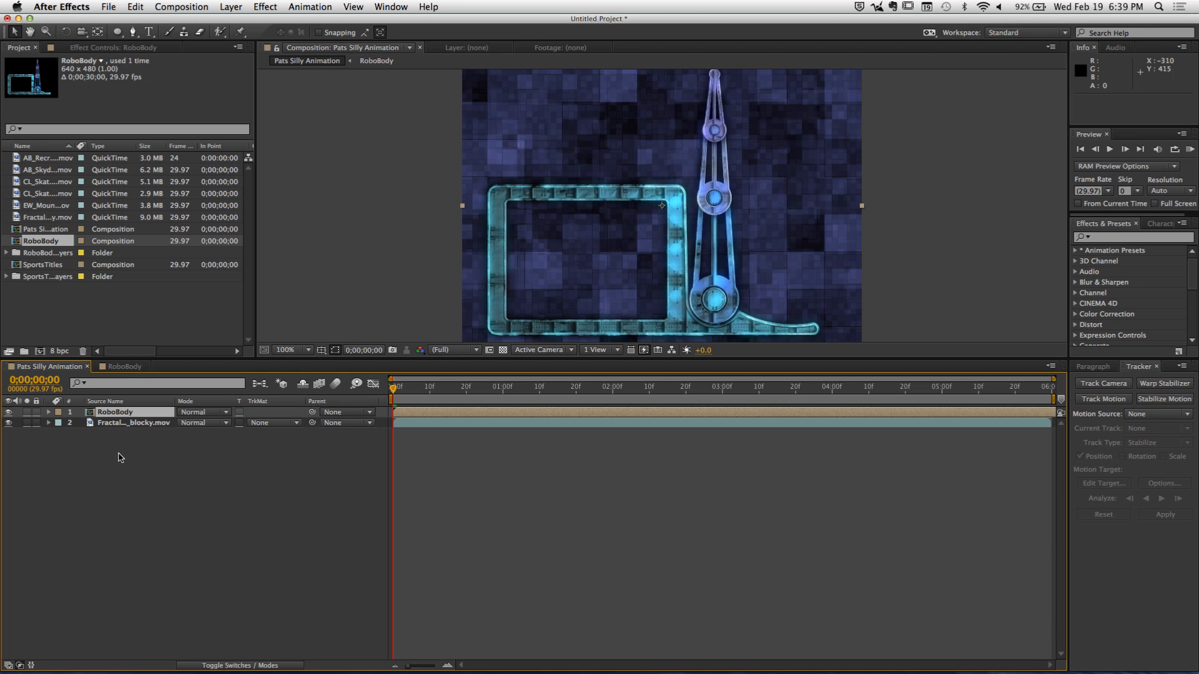
Set the Big Arm layer's Rotation to 90° inside RoboBody, and check the change in the Silly Animation composition
click(127, 368)
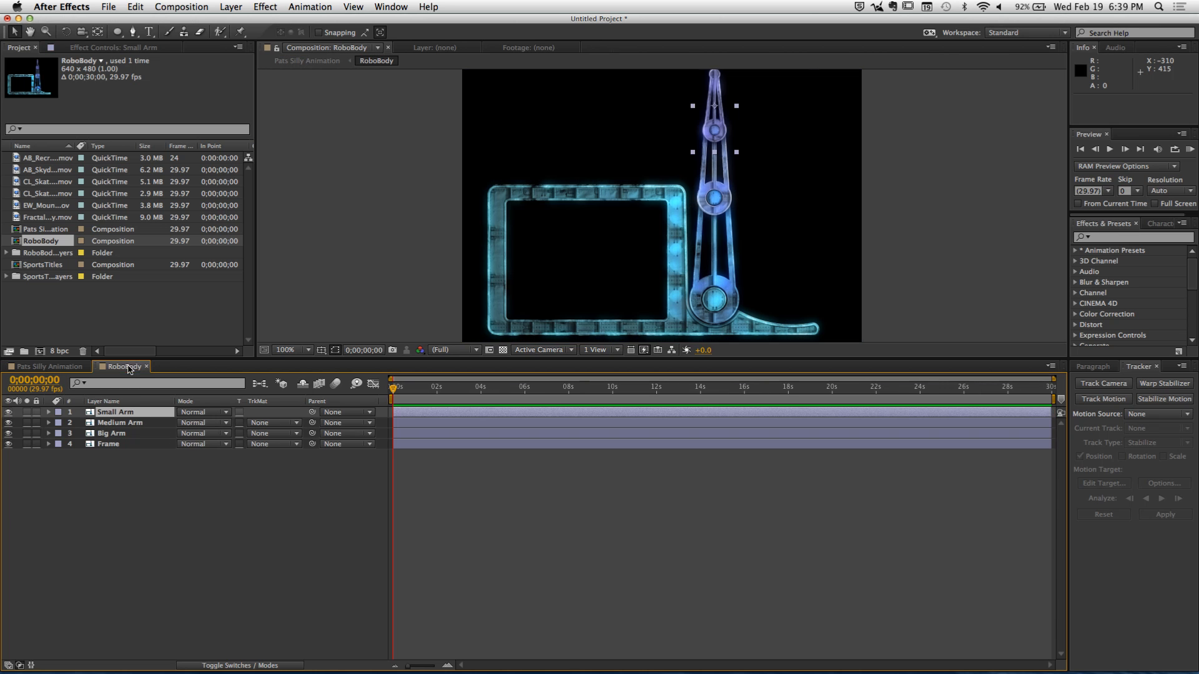
click(128, 509)
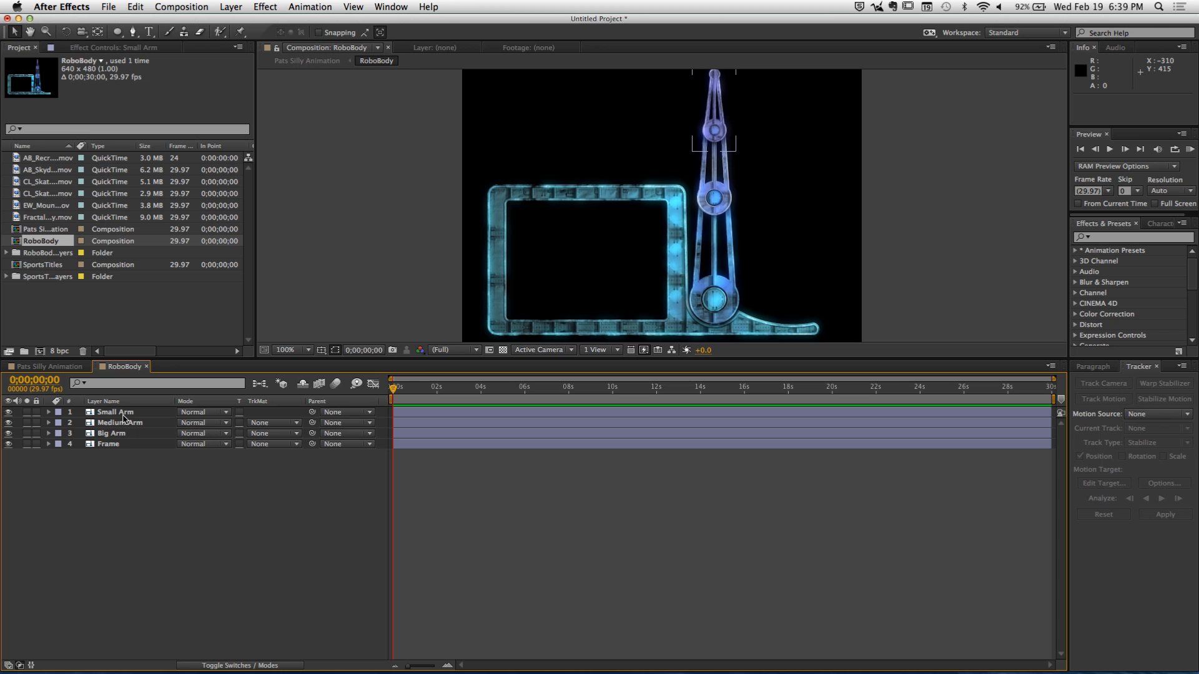
click(125, 435)
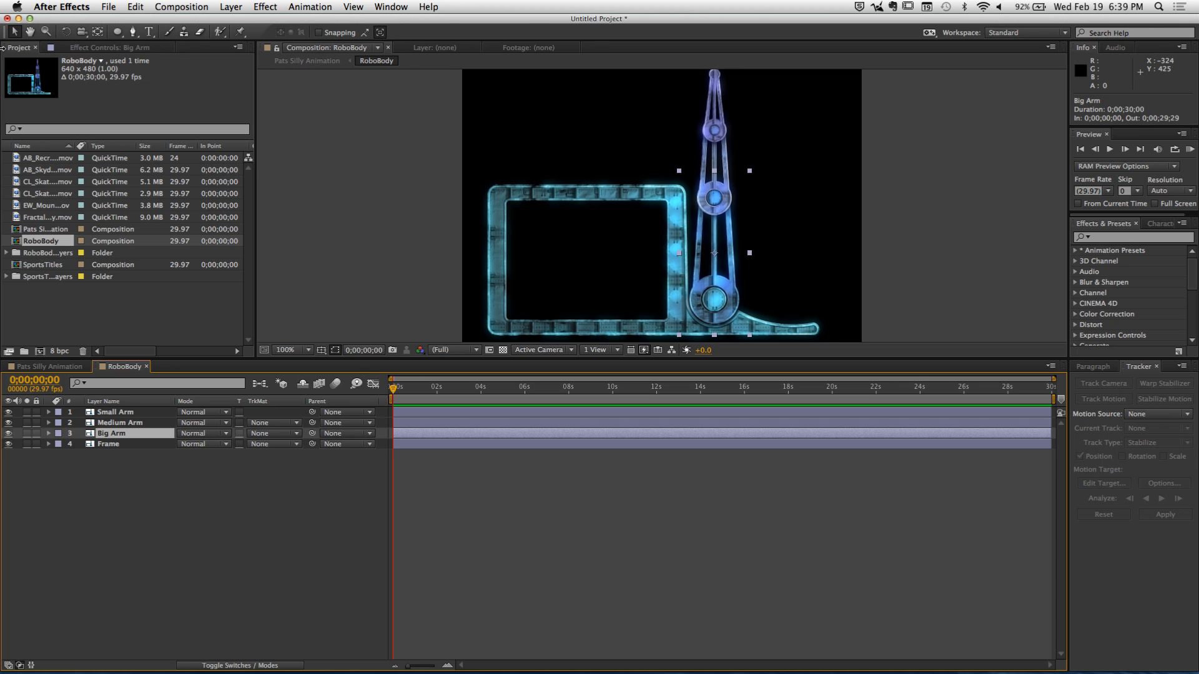
key(r)
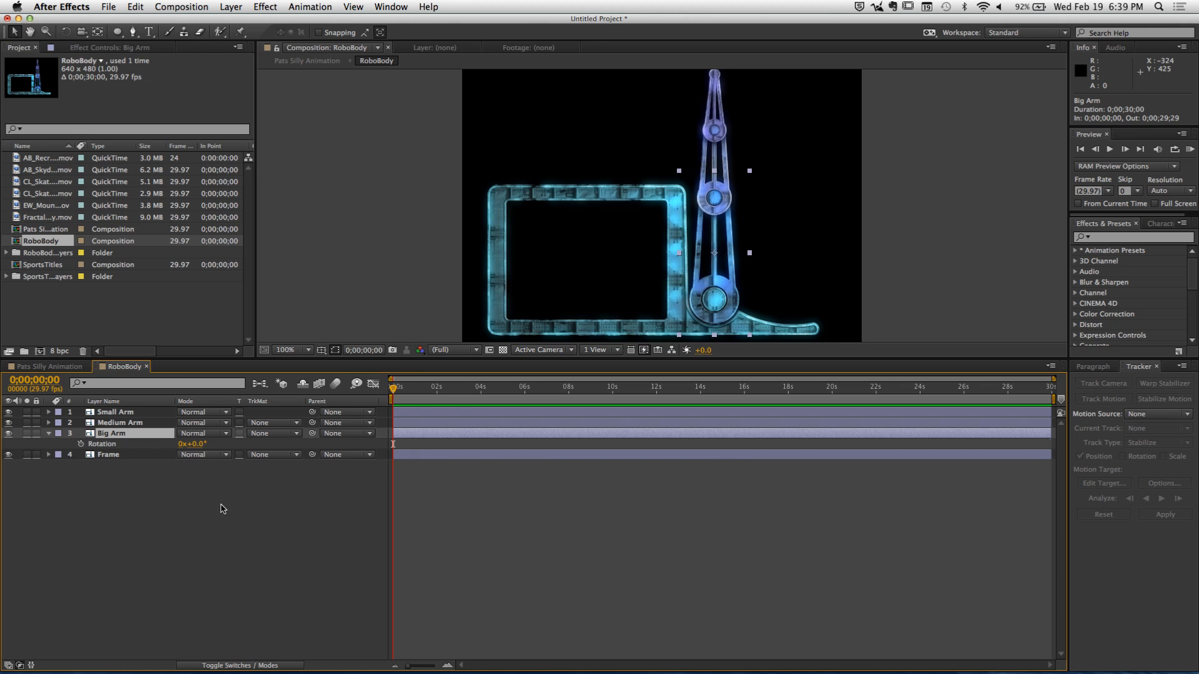
drag(194, 444, 253, 444)
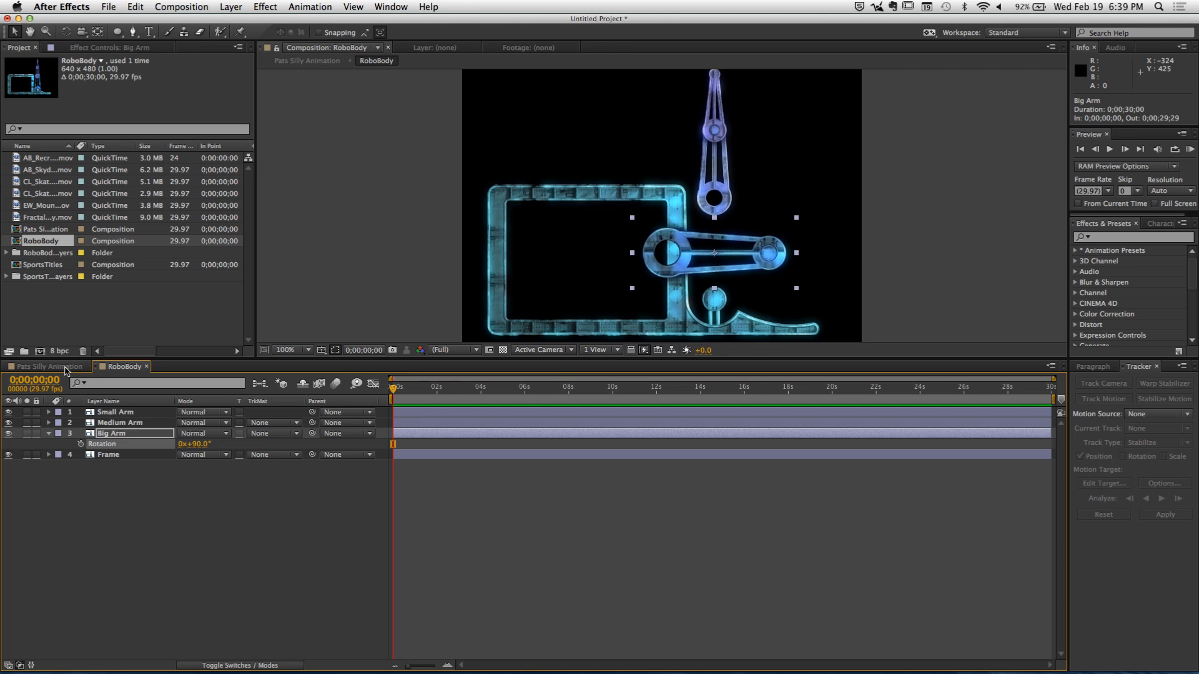
click(67, 369)
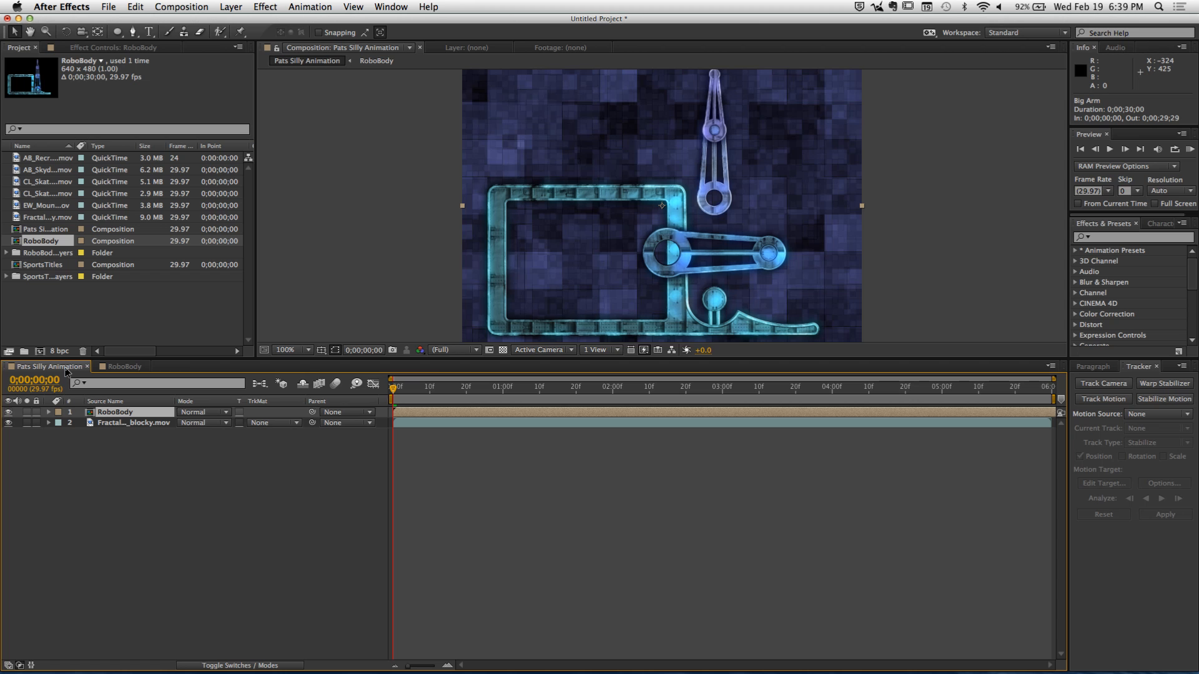
click(123, 367)
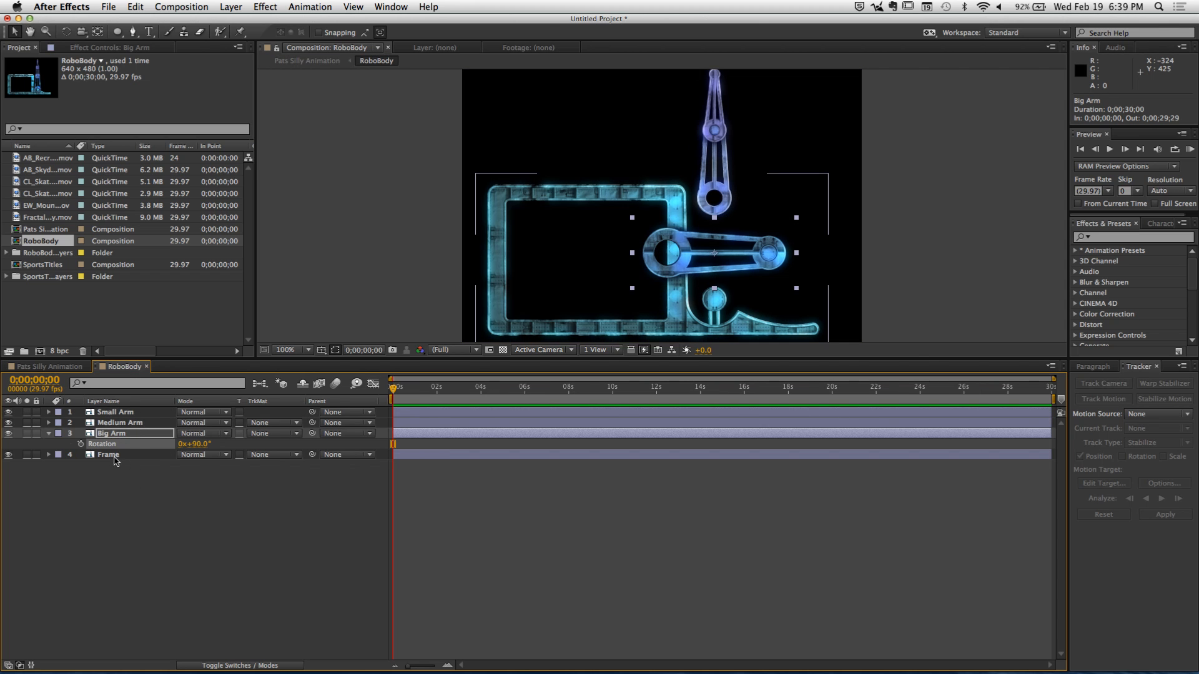
key(shift+Escape)
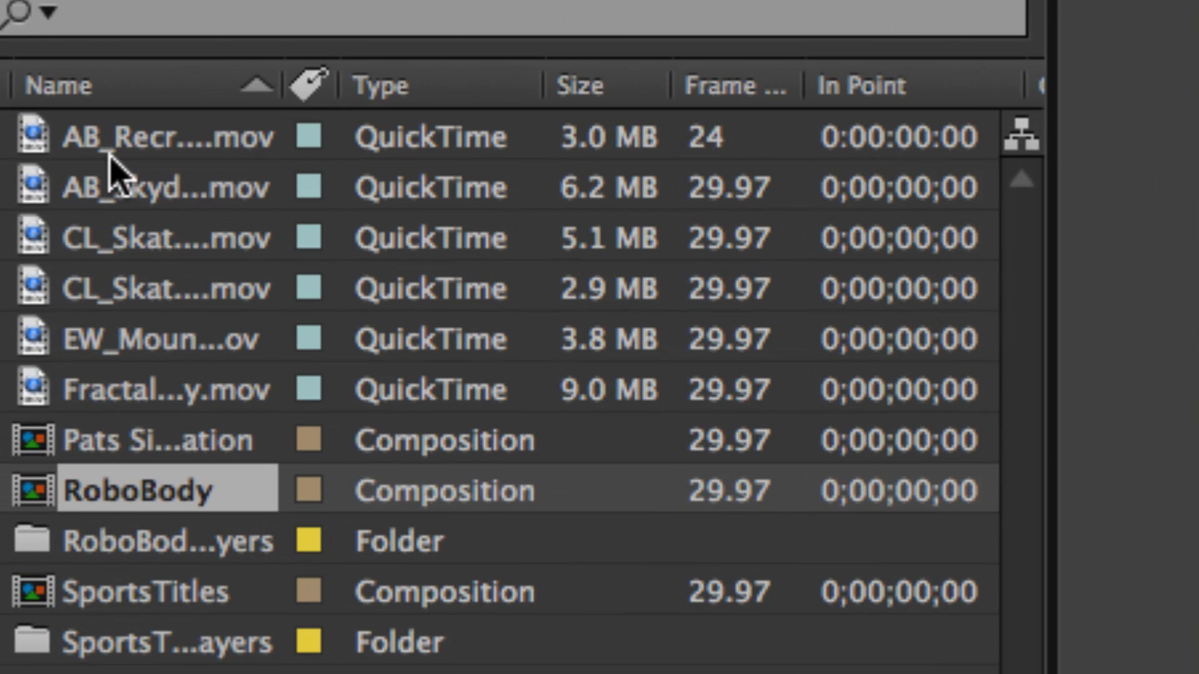
Add the five montage clips to the Silly Animation composition between the RoboBody and FractalNoise_blocky.mov layers
click(33, 157)
click(119, 193)
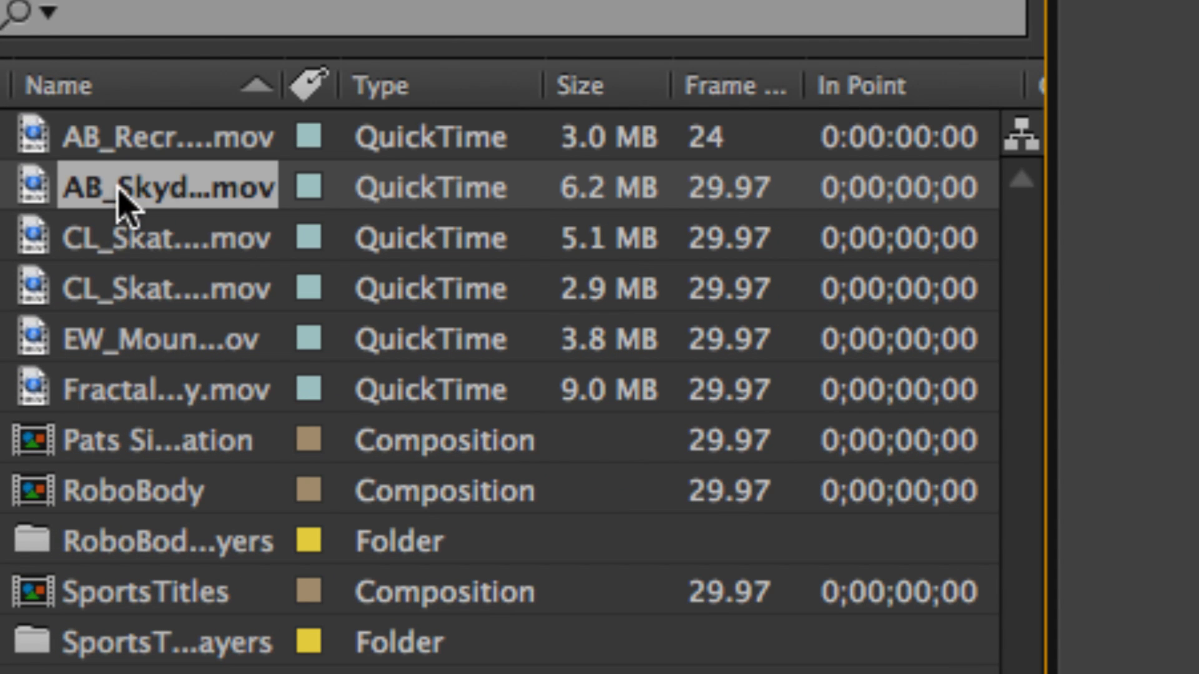
click(124, 240)
click(130, 289)
click(134, 337)
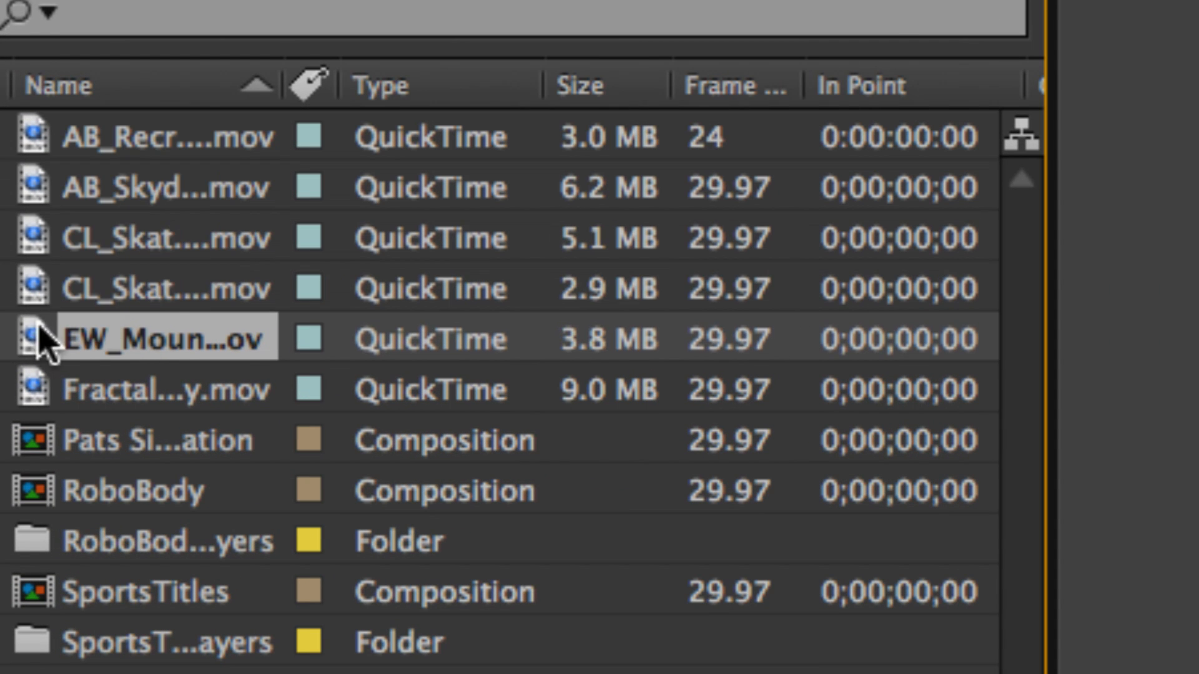
shift+click(72, 144)
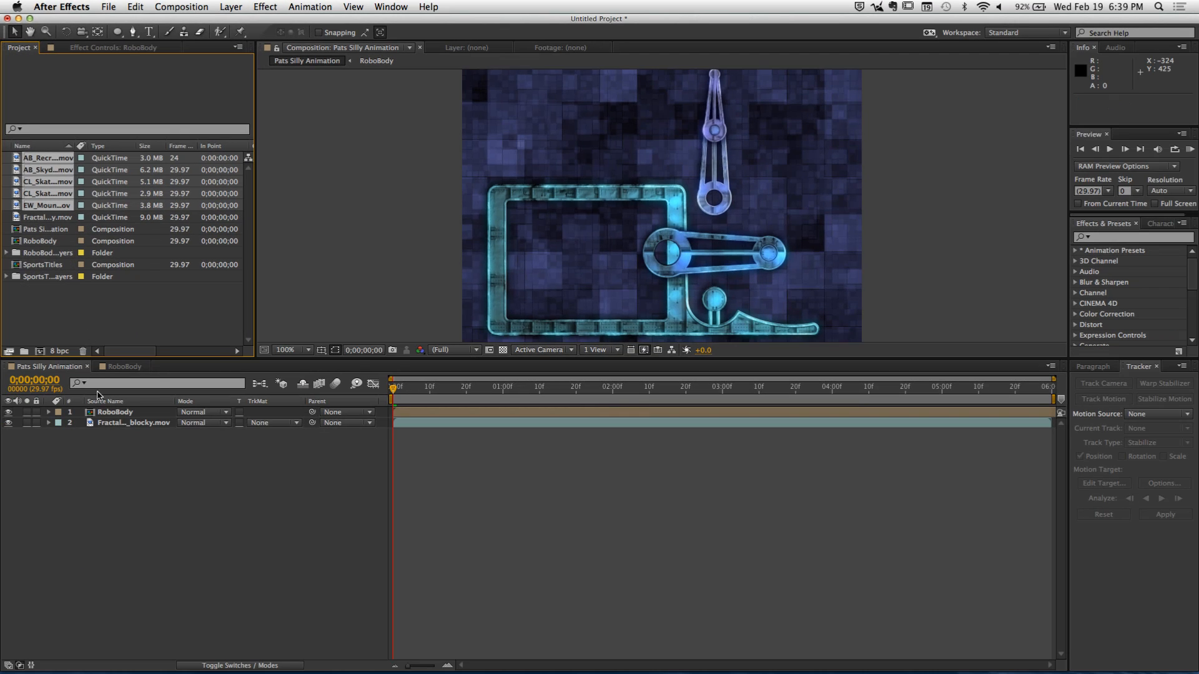
drag(98, 394, 104, 418)
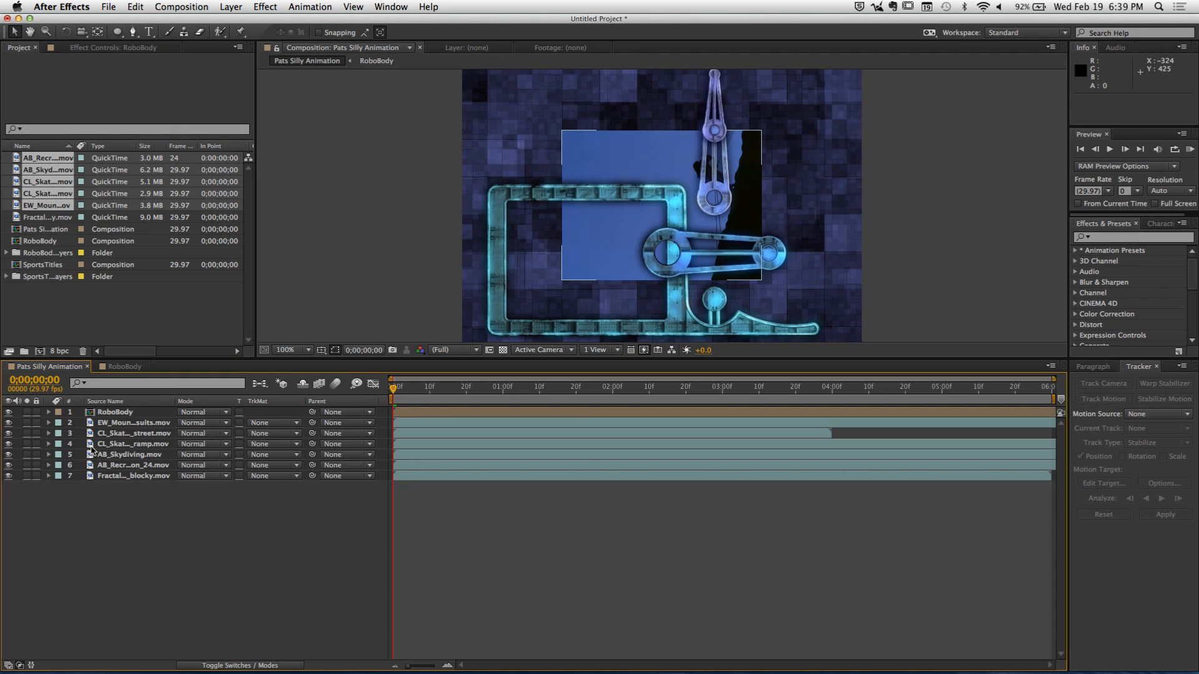
Move the five montage clips behind the RoboBody frame, then scale all except AB_Recreation_24.mov down to fit the frame opening
click(113, 465)
shift+click(128, 423)
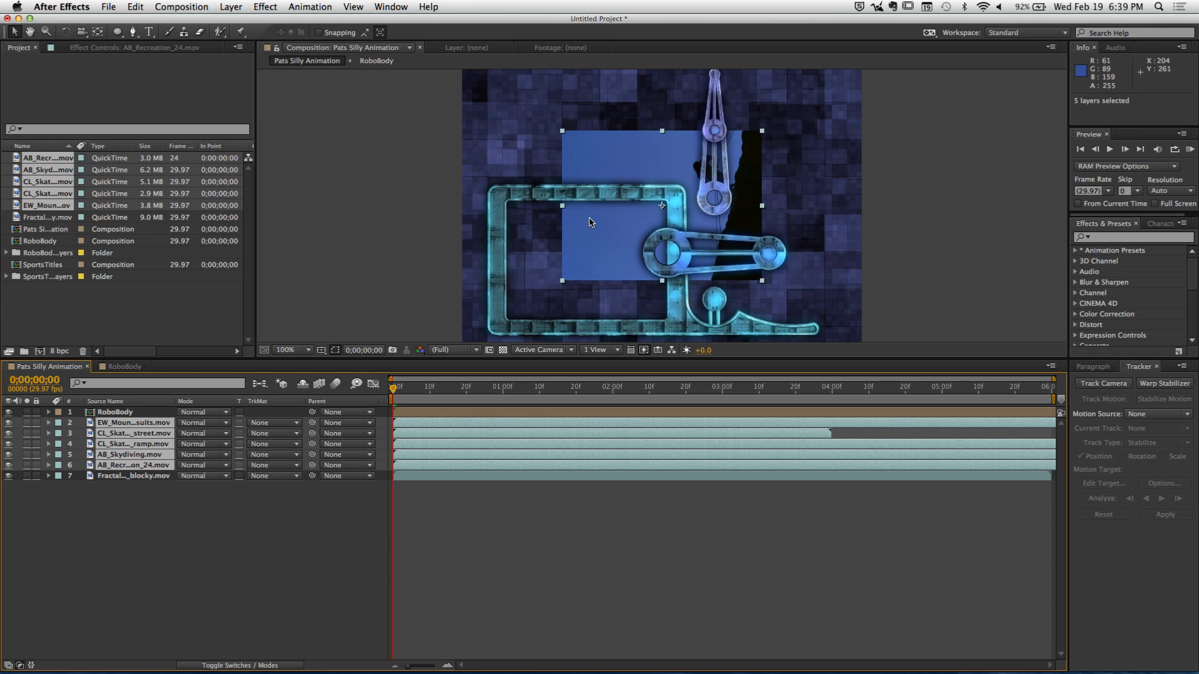
drag(596, 222, 526, 279)
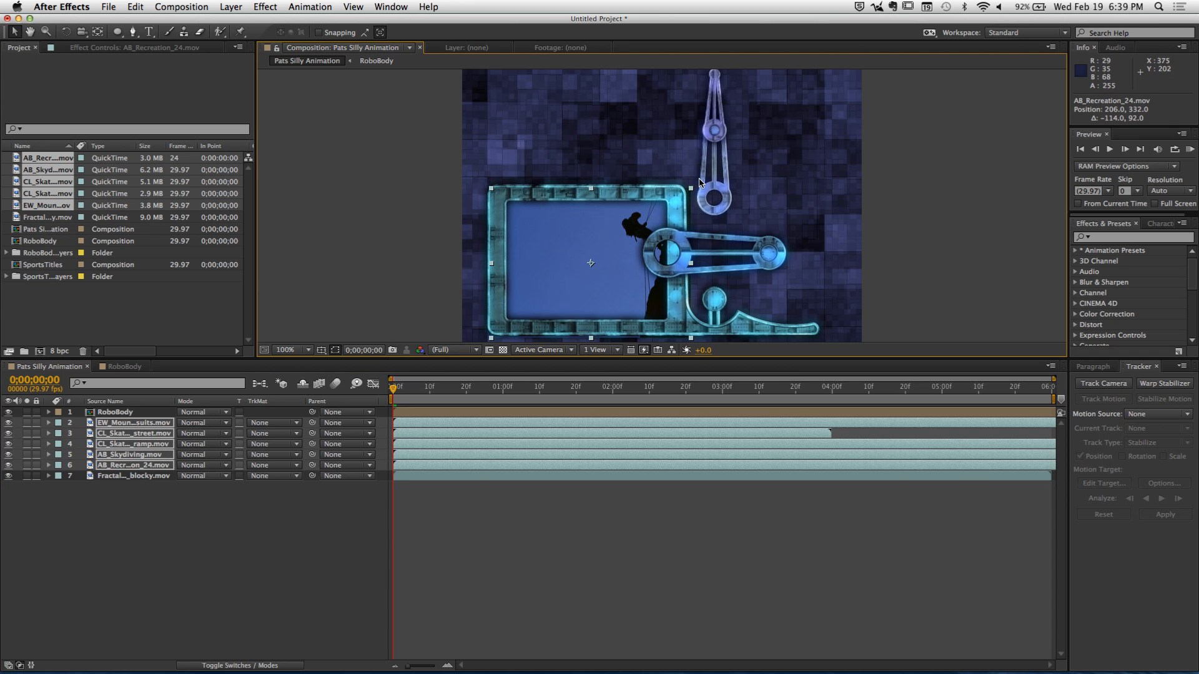
shift+click(672, 192)
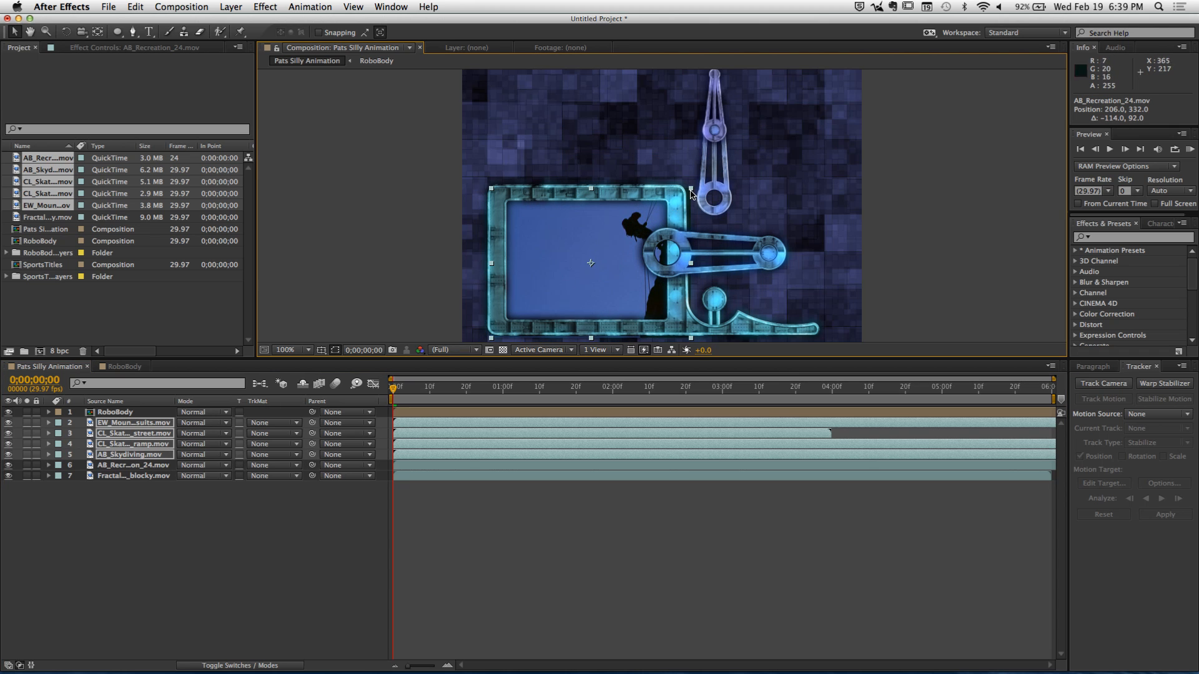
drag(691, 189, 737, 201)
drag(623, 271, 620, 264)
click(524, 528)
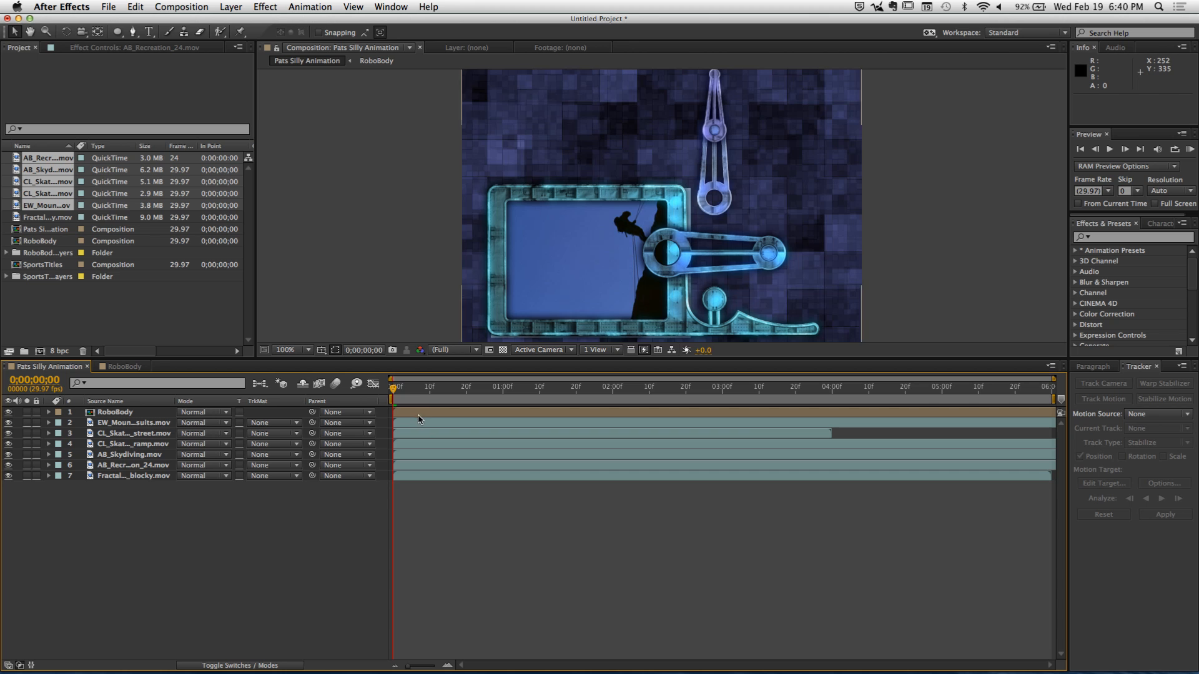
Scrub the start of the montage and trim the EW_MountainPursuits.mov layer to end at 0;00;00;17
click(401, 391)
drag(401, 390, 431, 395)
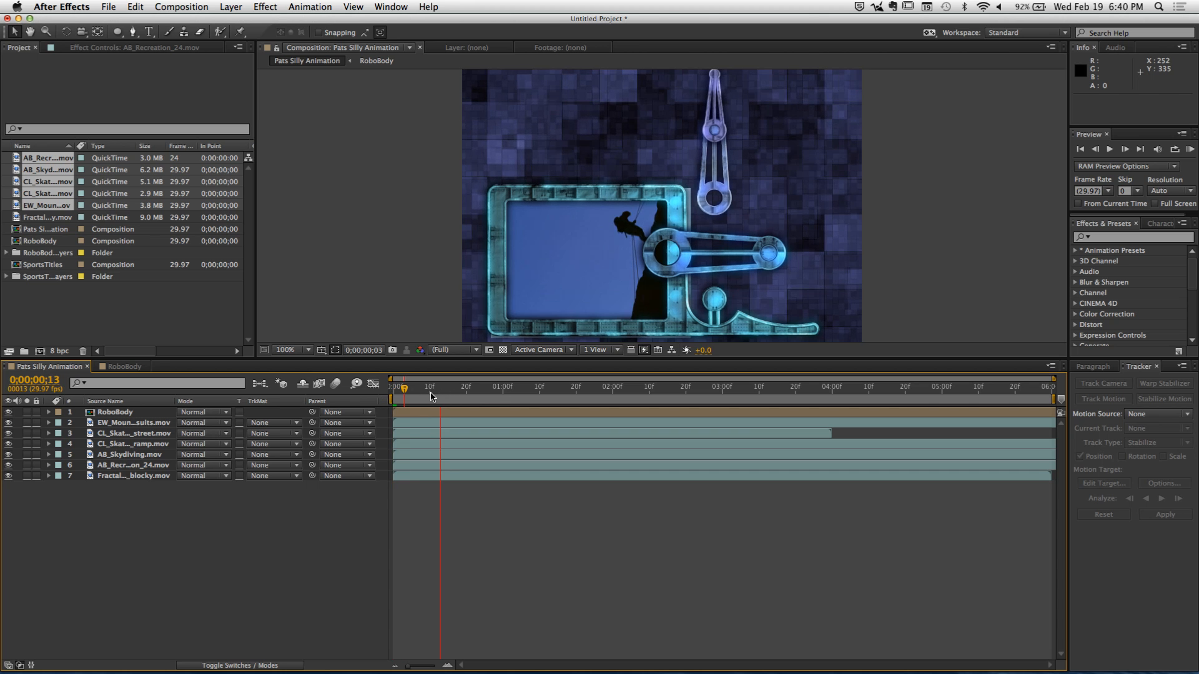
click(170, 425)
drag(445, 394, 458, 400)
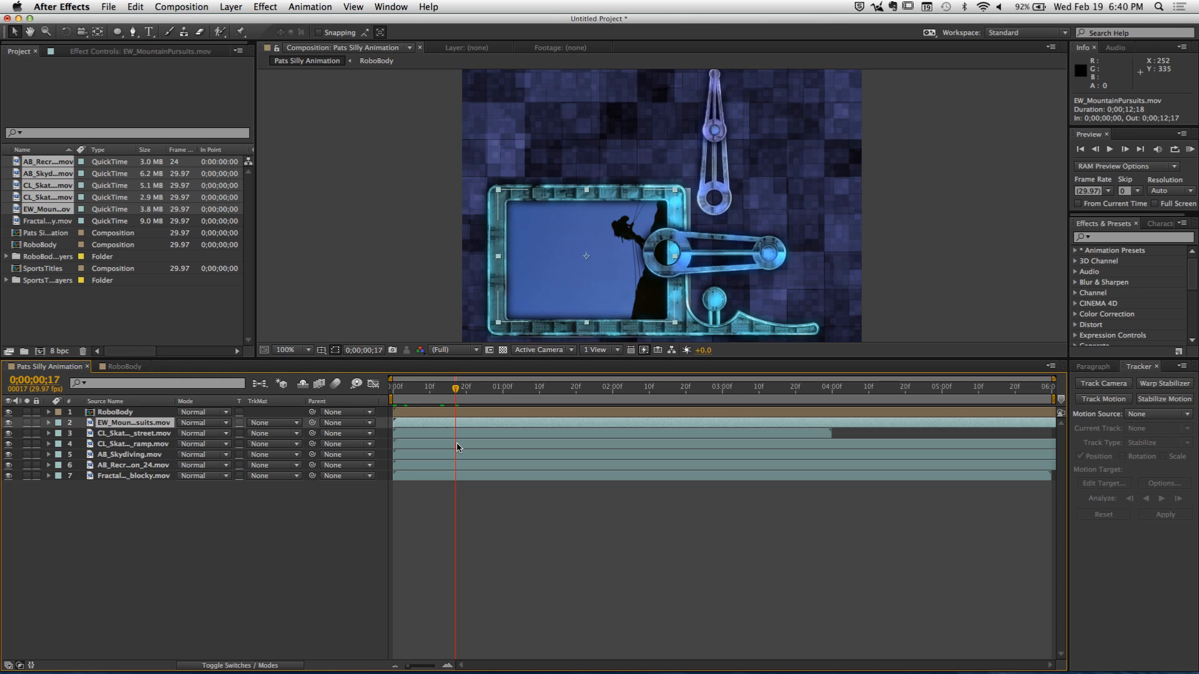
key(alt+bracketright)
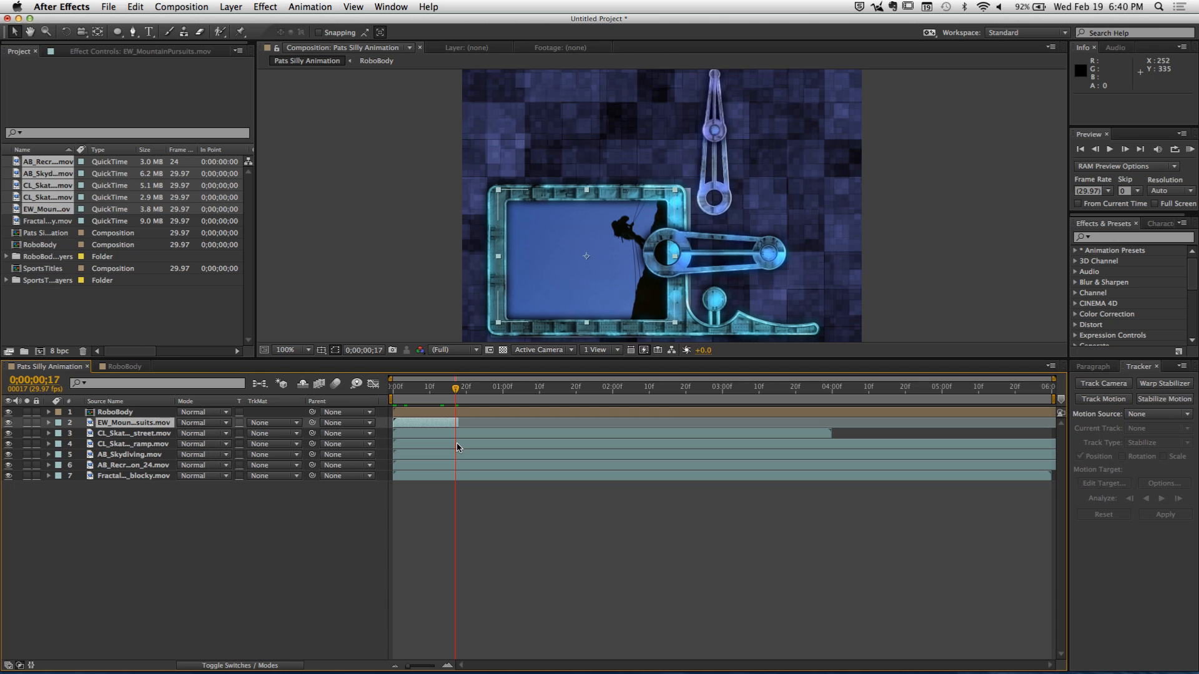
Try ending the work area at 0;00;00;17, restore its full length, and trim CL_Skateboarding_street.mov to end at 0;00;01;14
click(453, 435)
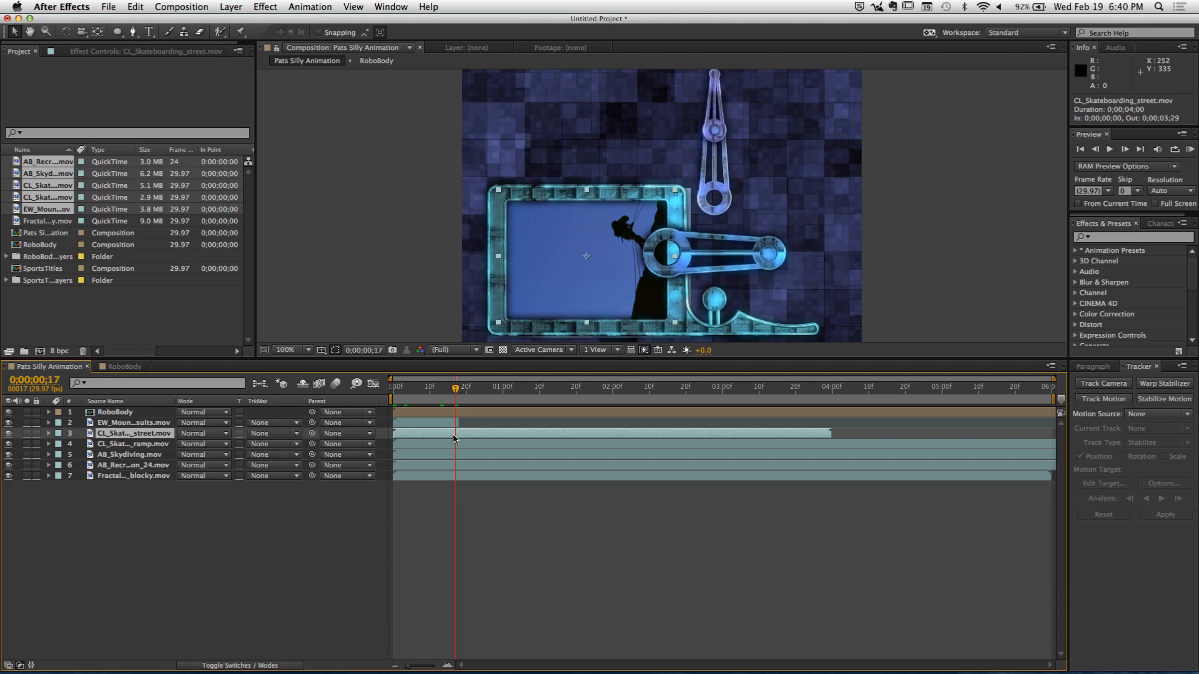
key(n)
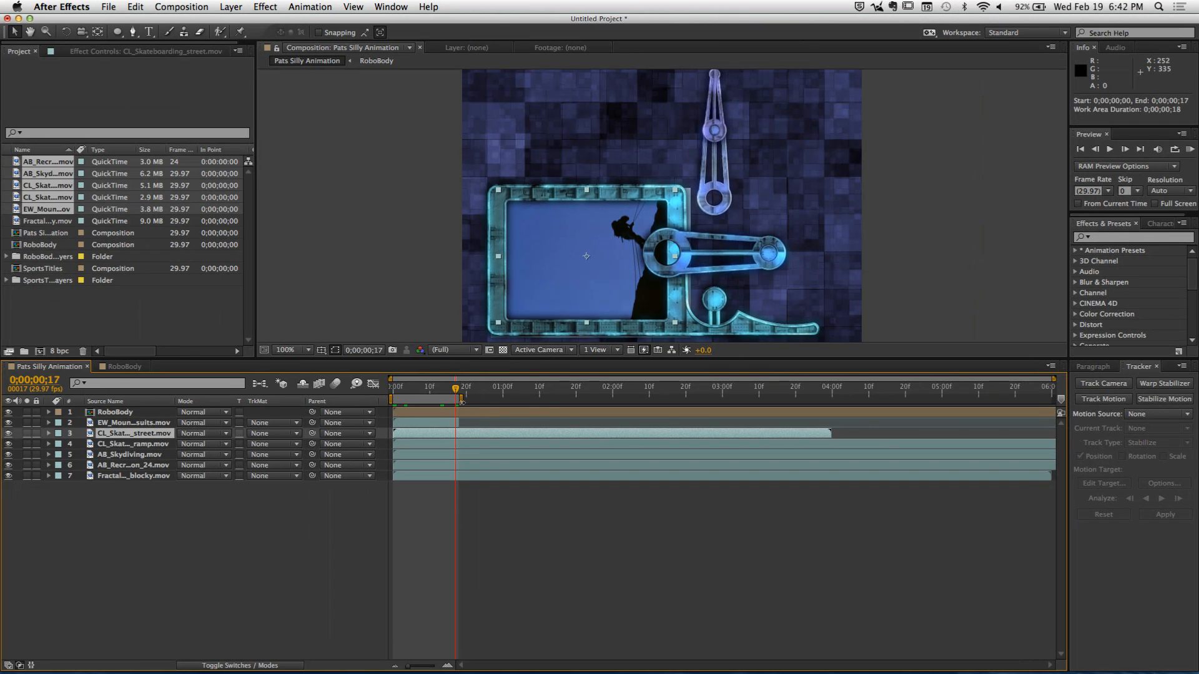
drag(460, 398, 1095, 407)
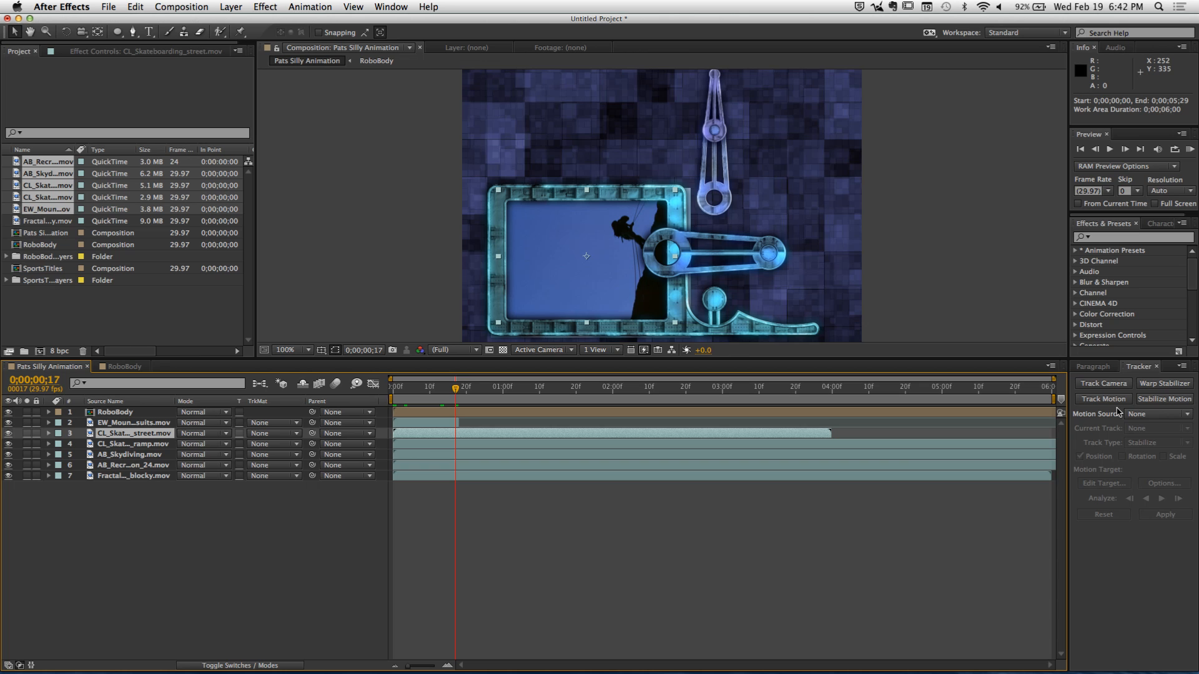
drag(475, 392, 553, 392)
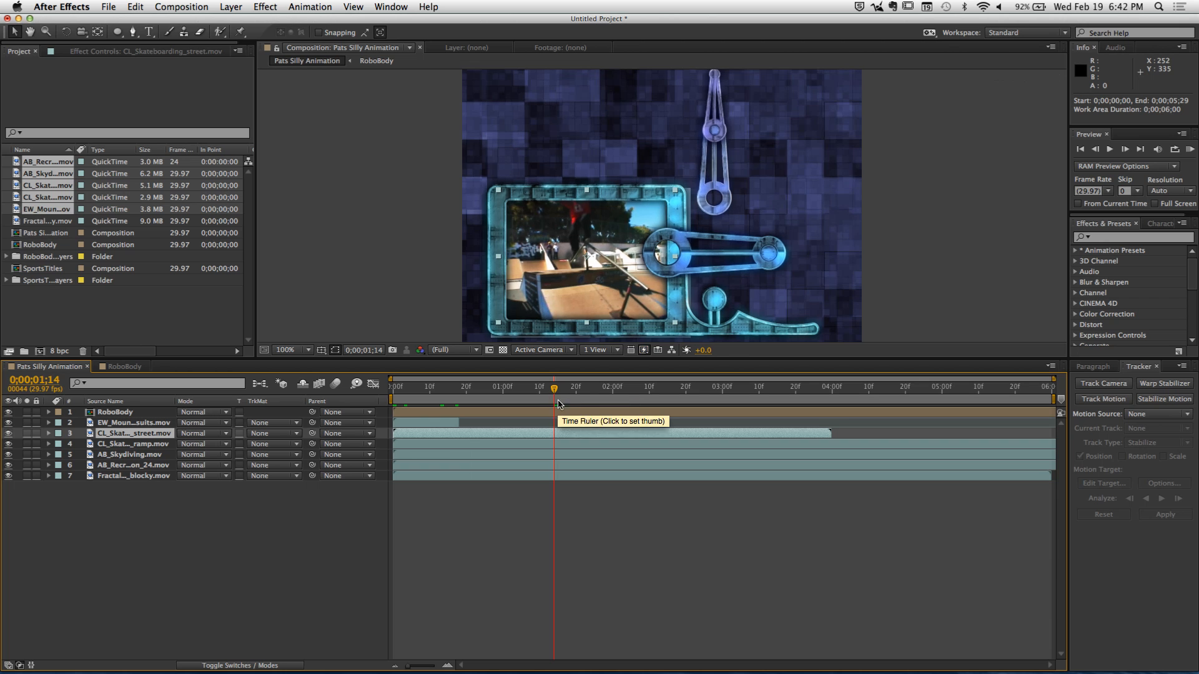
key(alt+])
Trim the CL_Skateboarding_ramp.mov layer to end at 0;00;02;10
key(space)
key(space)
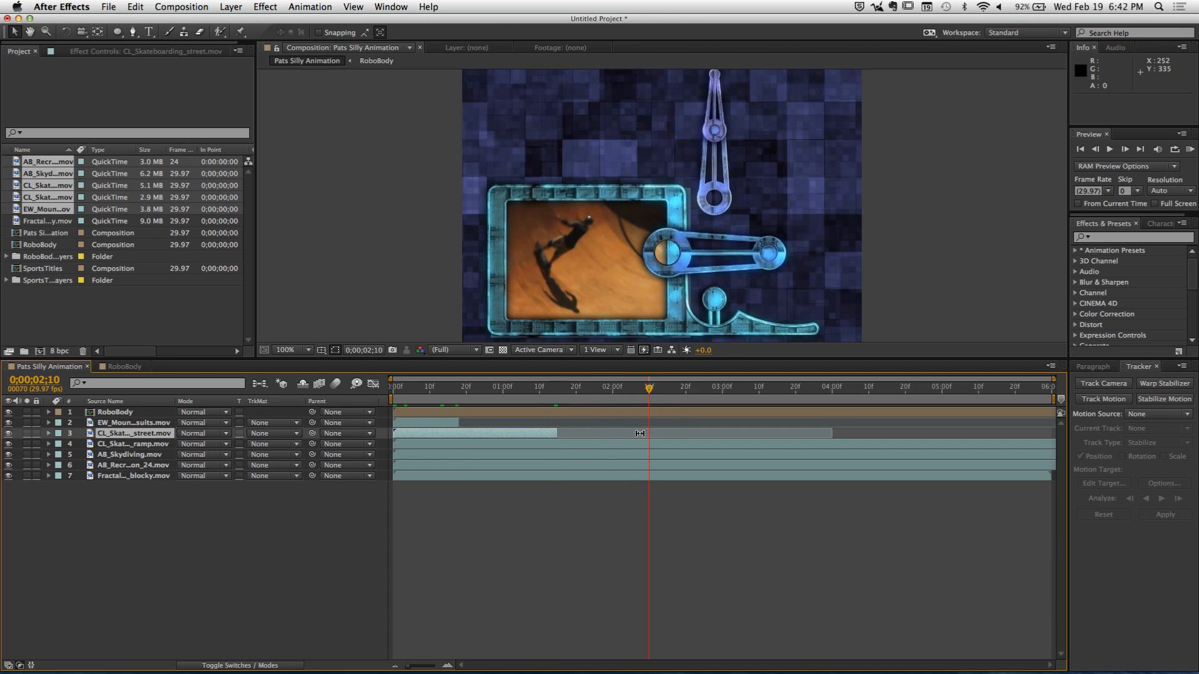
click(125, 444)
key(alt+])
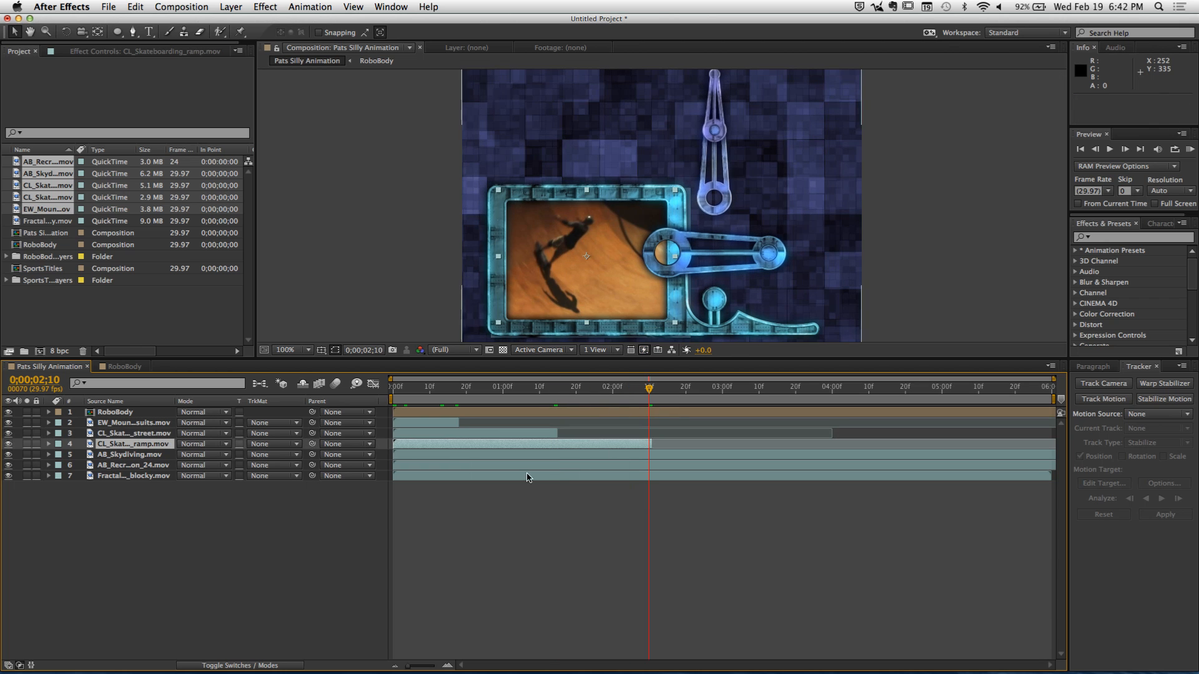
Trim the AB_Skydiving.mov layer to end at 0;00;03;07, undoing the mistaken trim of the skateboarding ramp clip
key(Page_Down)
drag(662, 395, 749, 401)
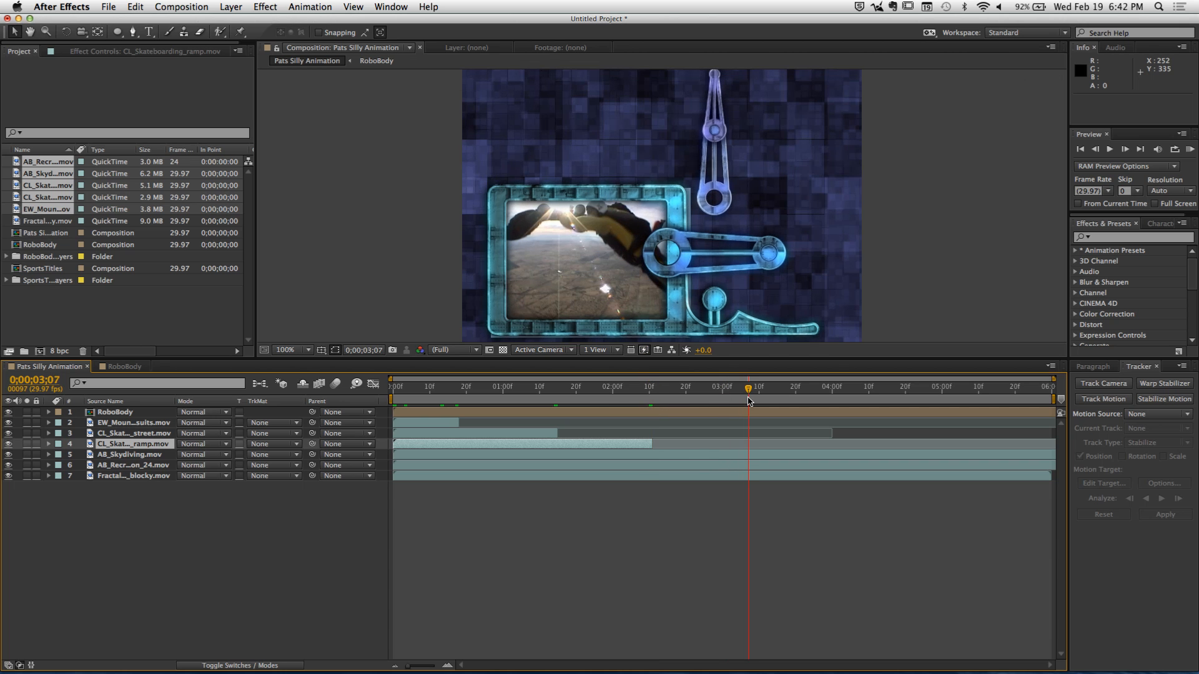
key(alt+])
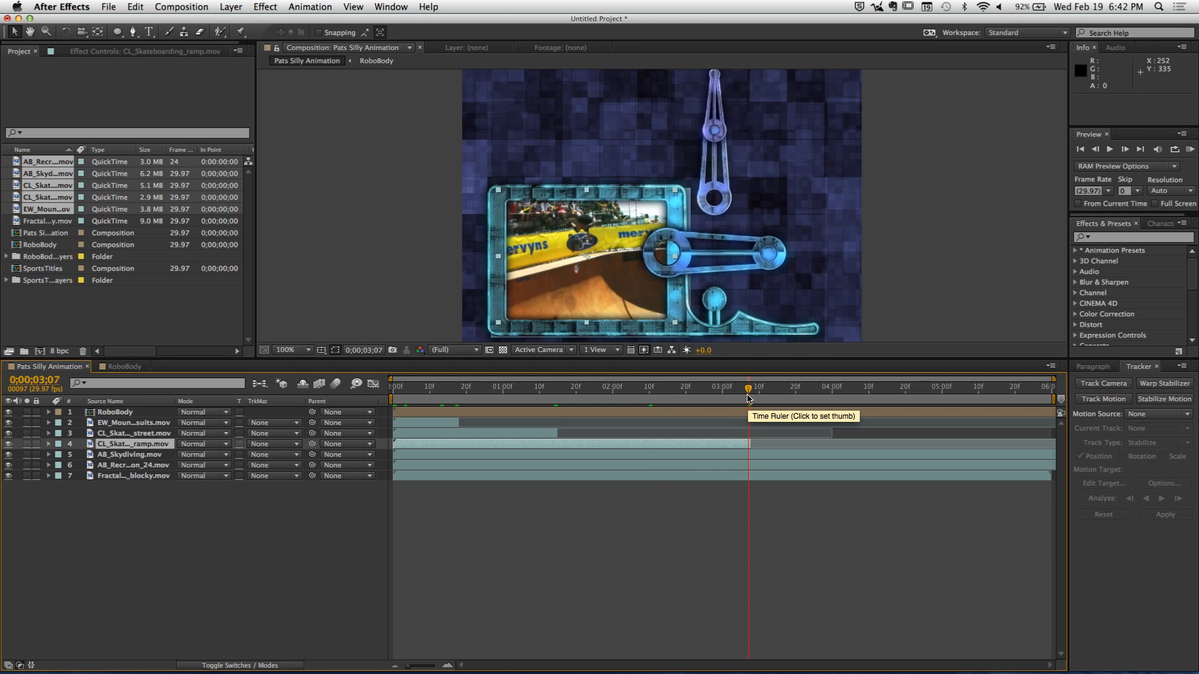
key(super+z)
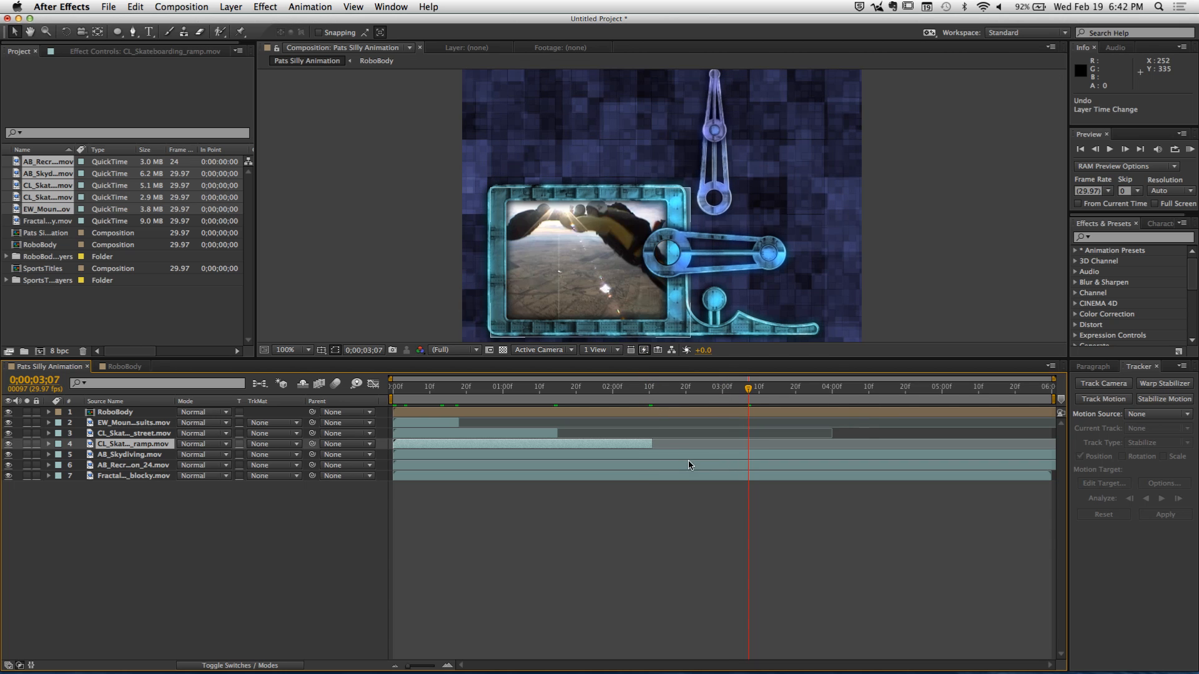
click(690, 455)
key(alt+])
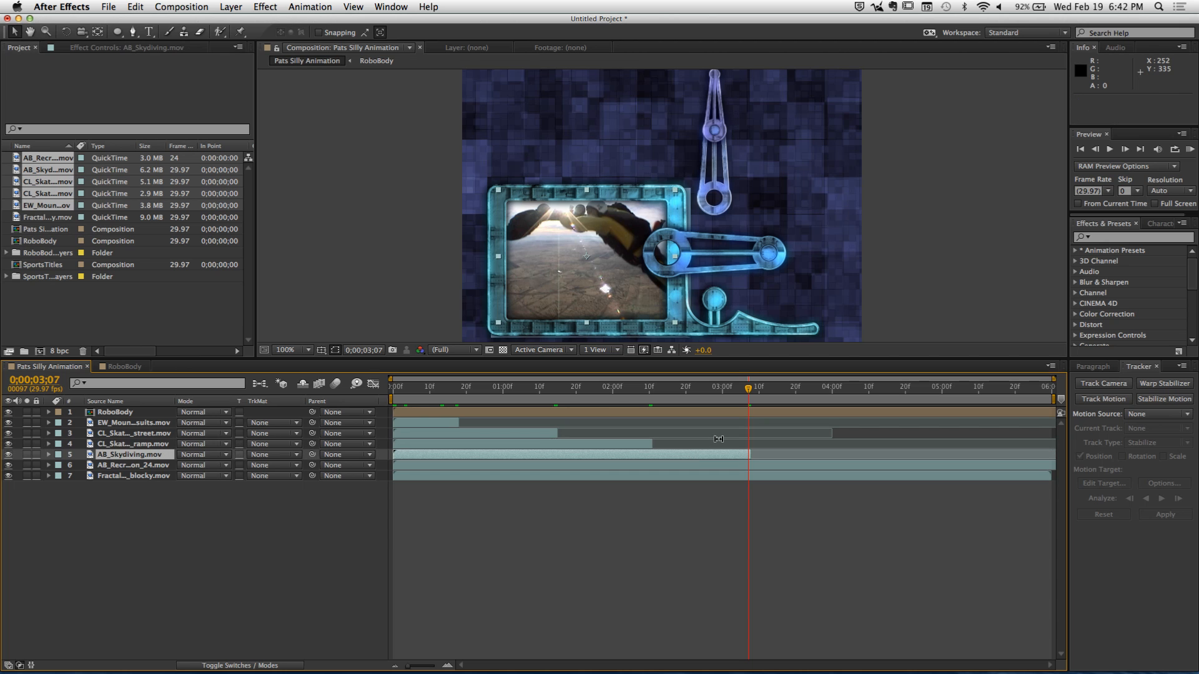
Trim the AB_Recreation_24.mov layer to end at 0;00;04;03 and clear the layer selection
key(Page_Down)
key(Page_Down)
click(829, 393)
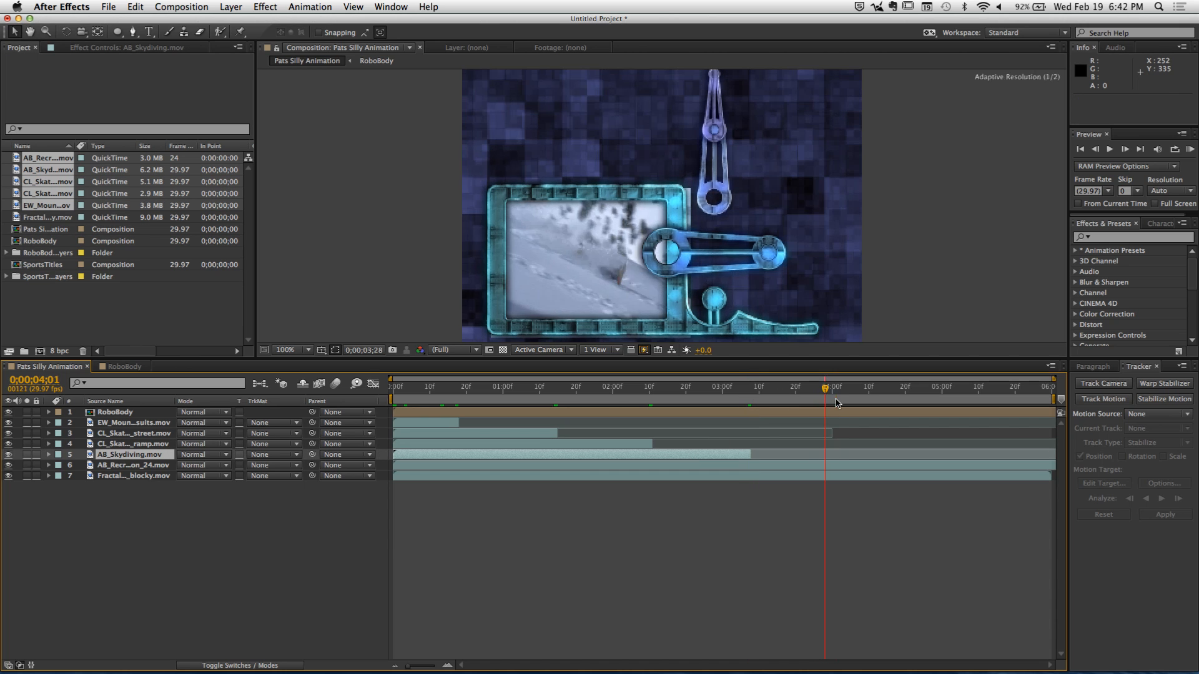
drag(830, 403, 842, 404)
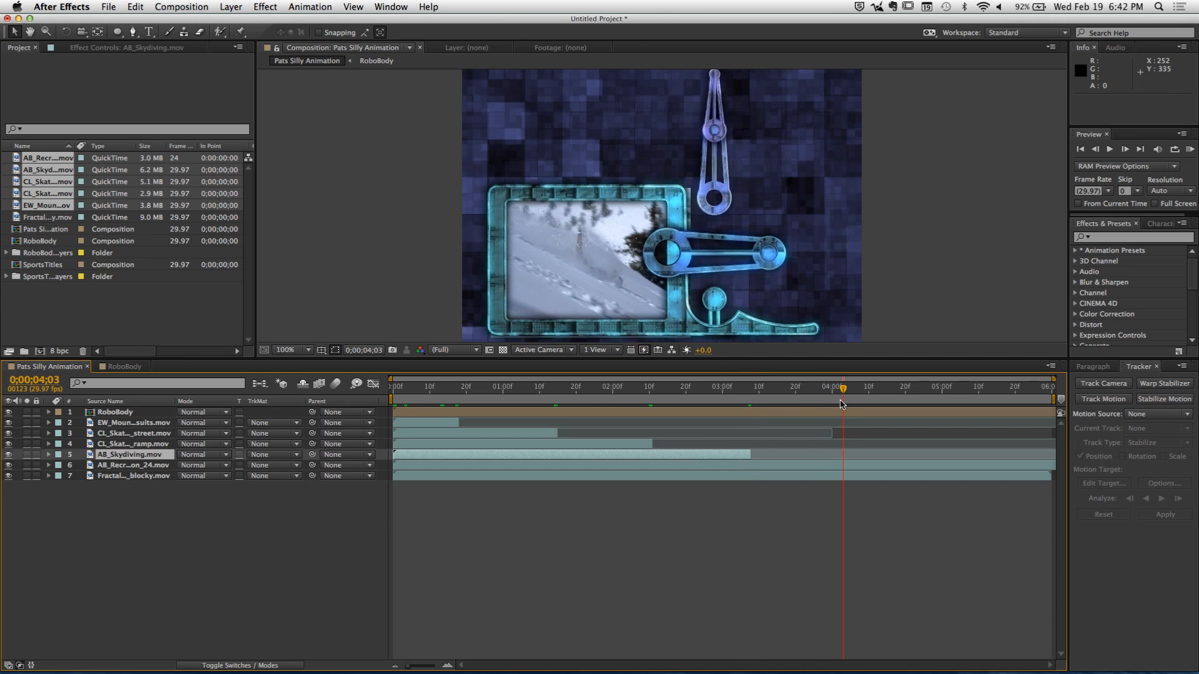
click(837, 468)
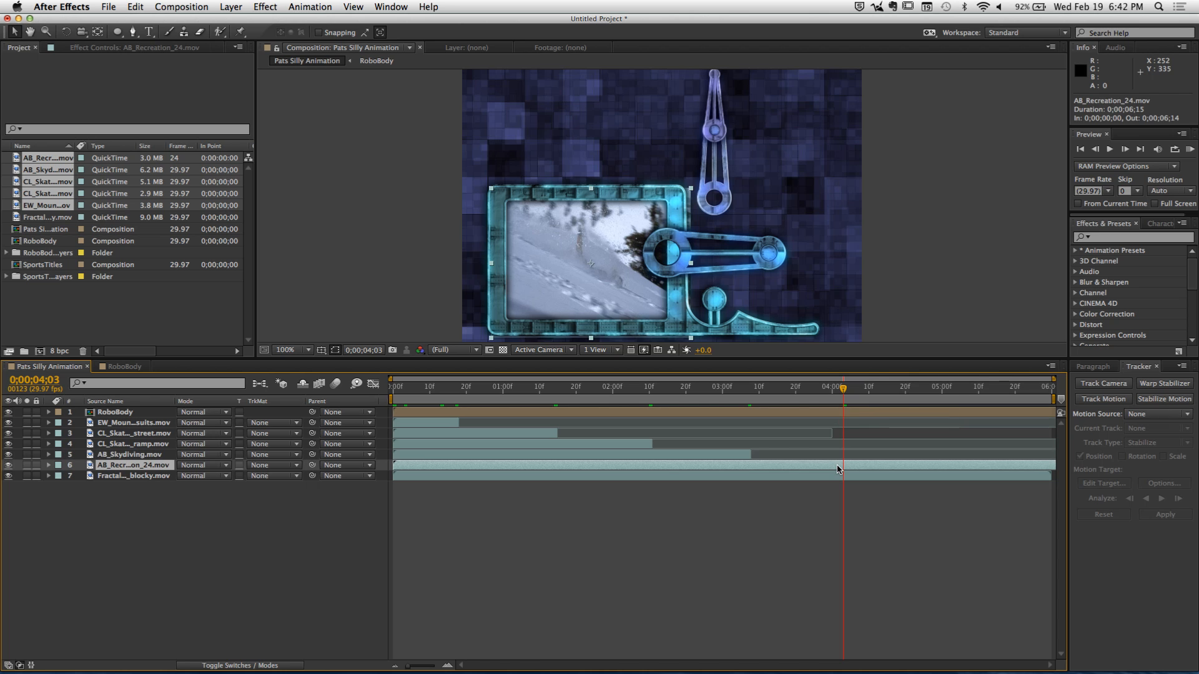
key(alt+])
click(554, 554)
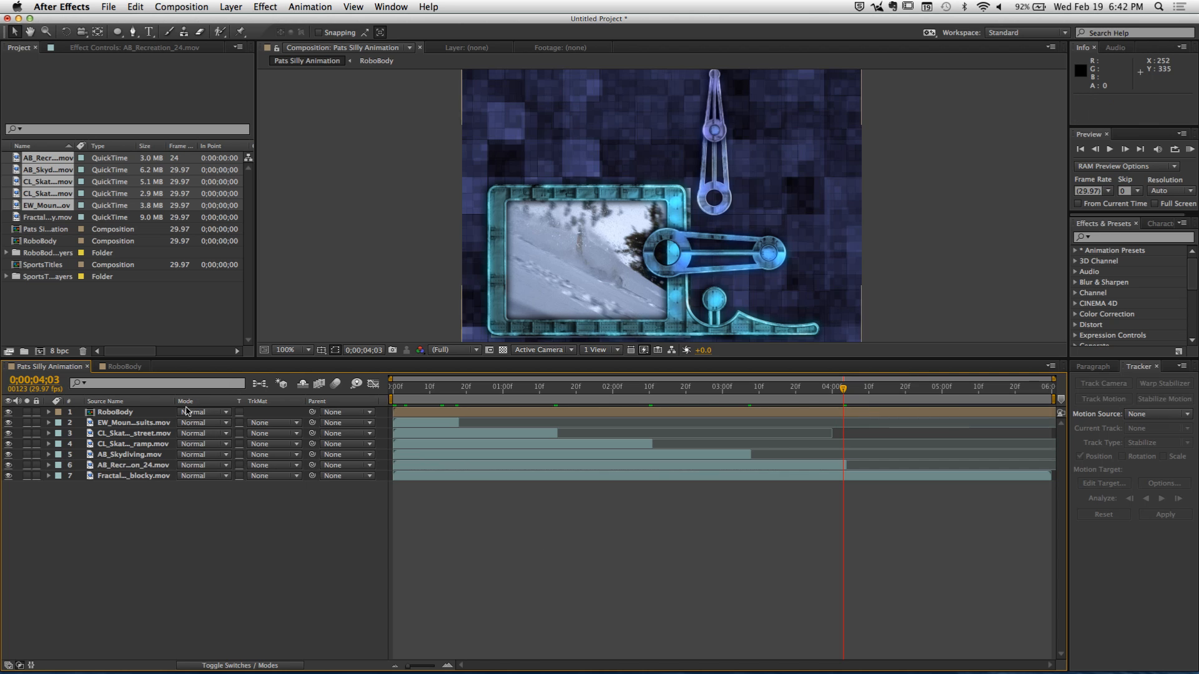
Pre-compose the five montage clips with all attributes moved into the new composition, naming it Video Montage
click(167, 425)
shift+click(154, 469)
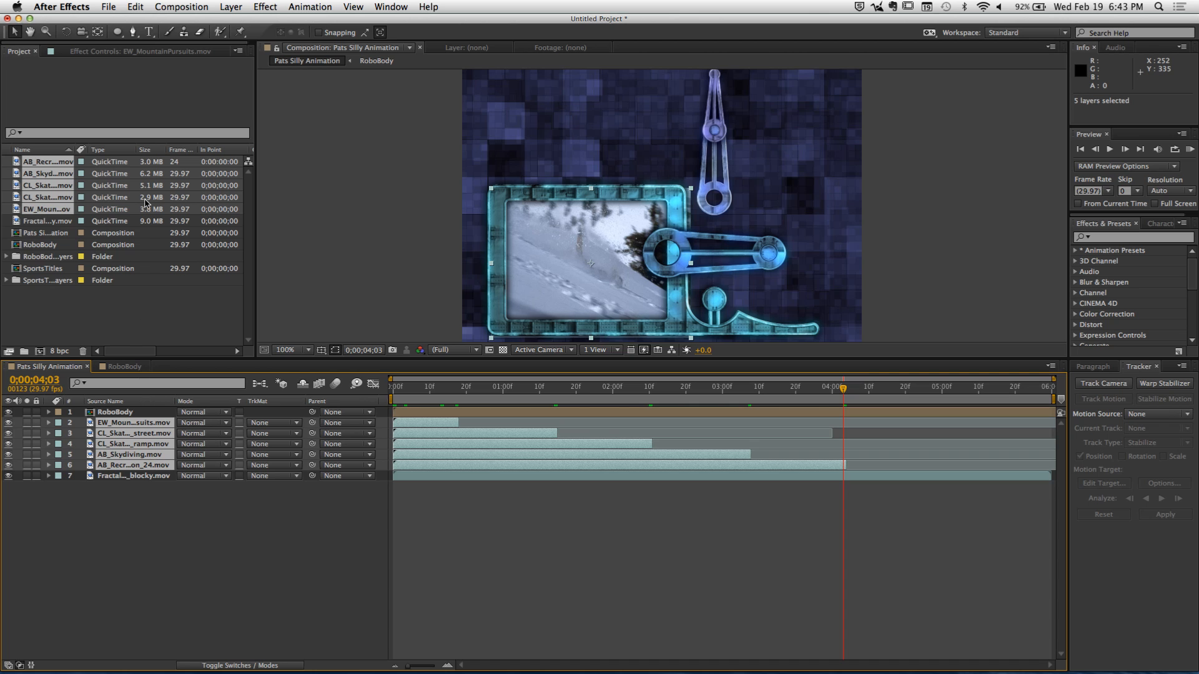
click(188, 5)
mouse_move(231, 6)
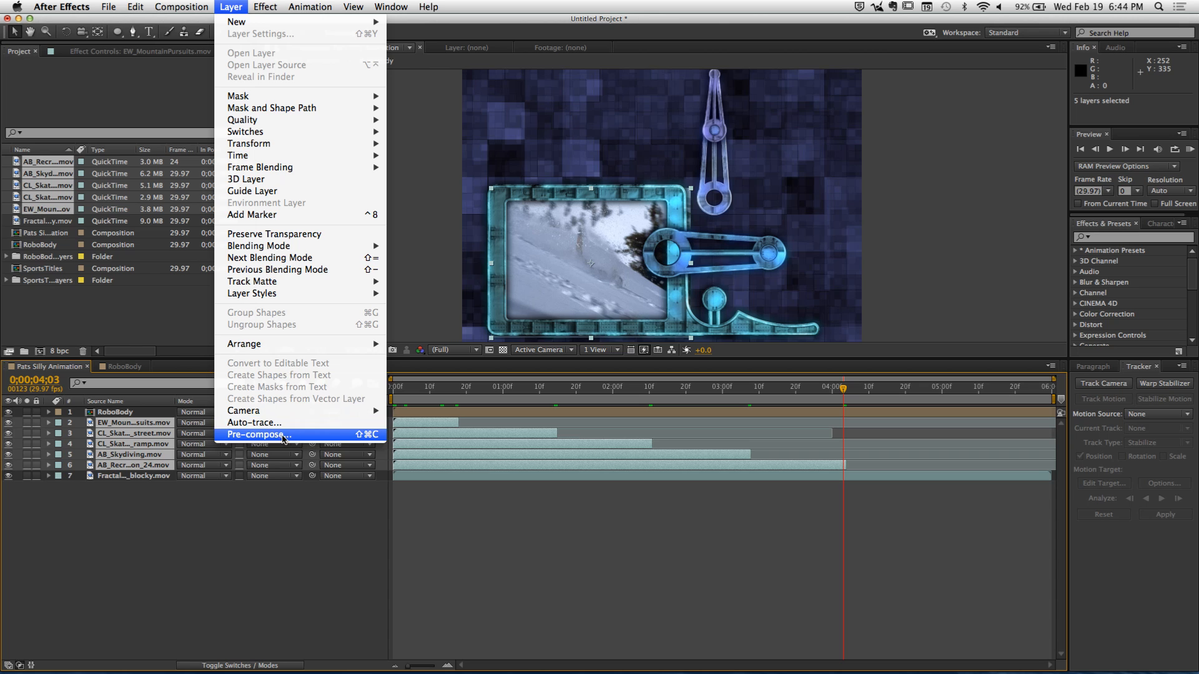
click(283, 438)
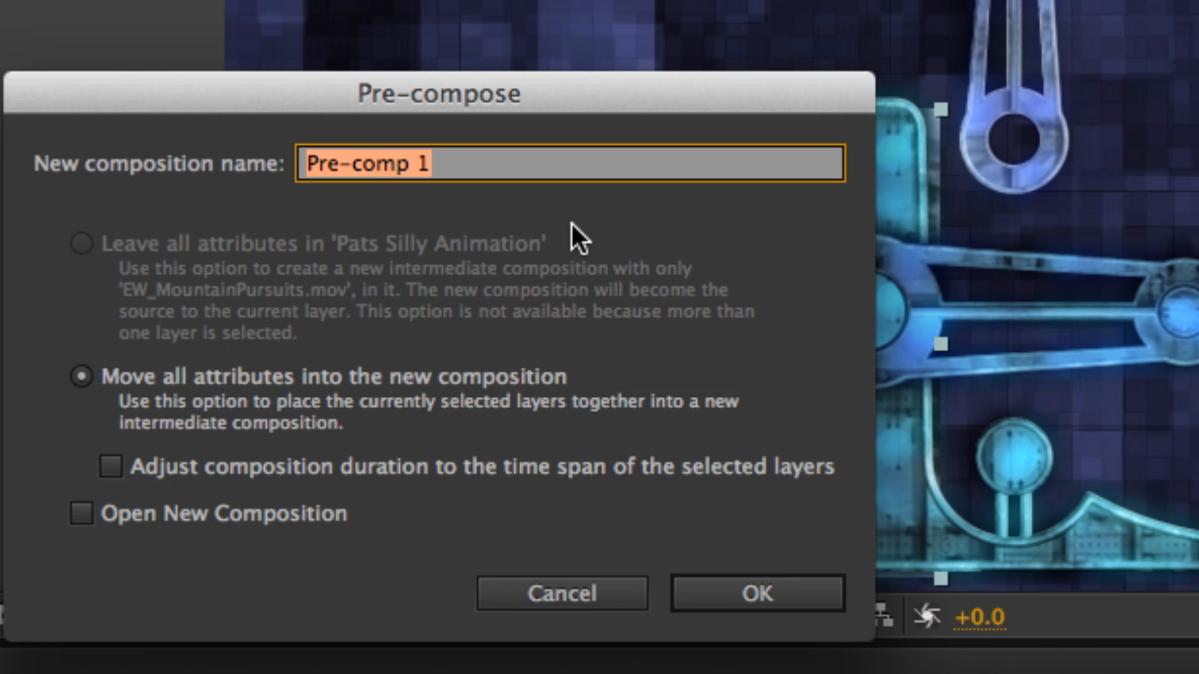
text(Video Mo)
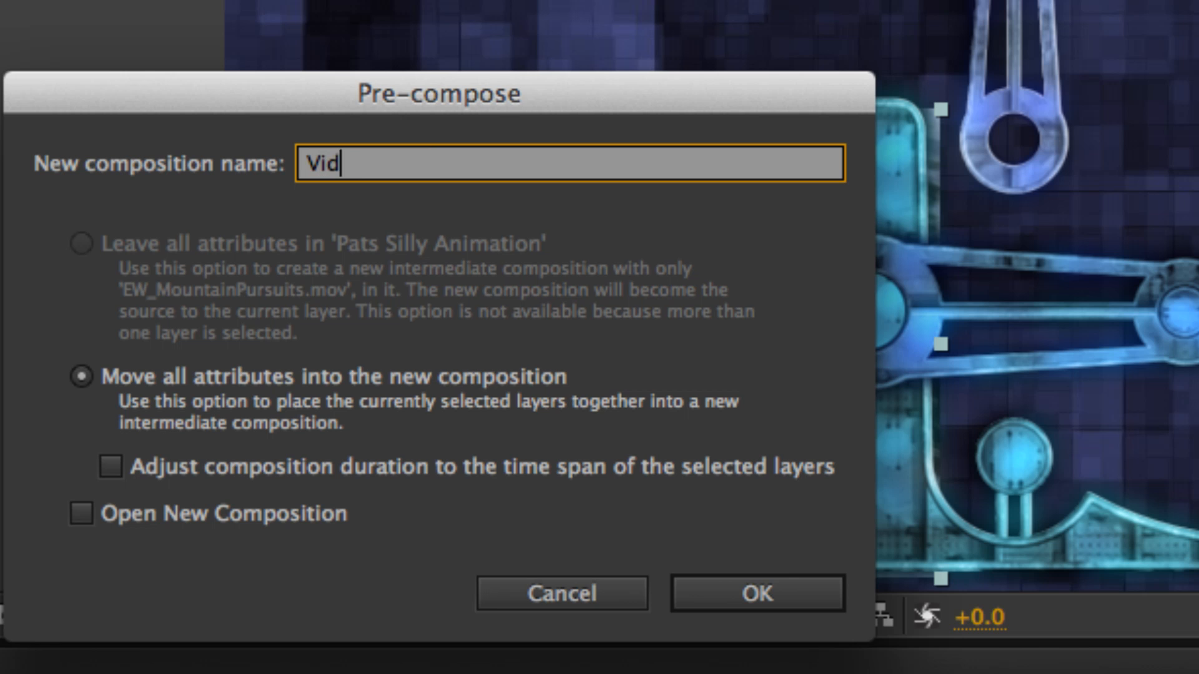
text(ntage)
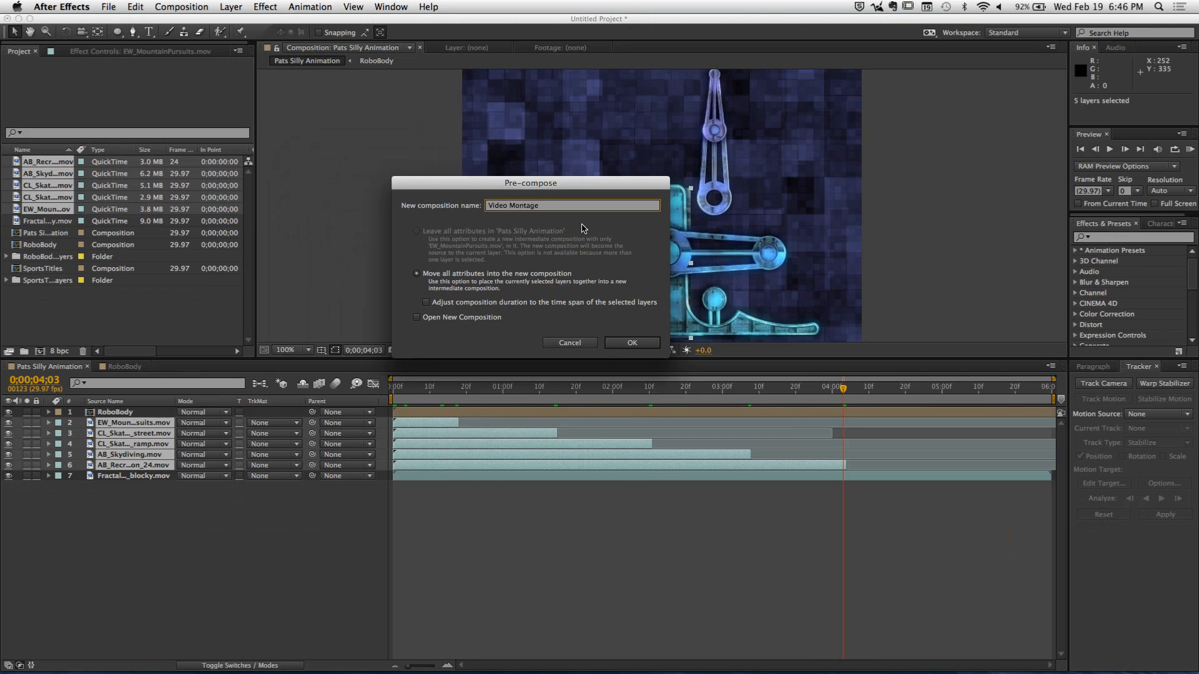
Pre-compose the five selected video clips as Video Montage, moving all attributes into the new composition
click(642, 347)
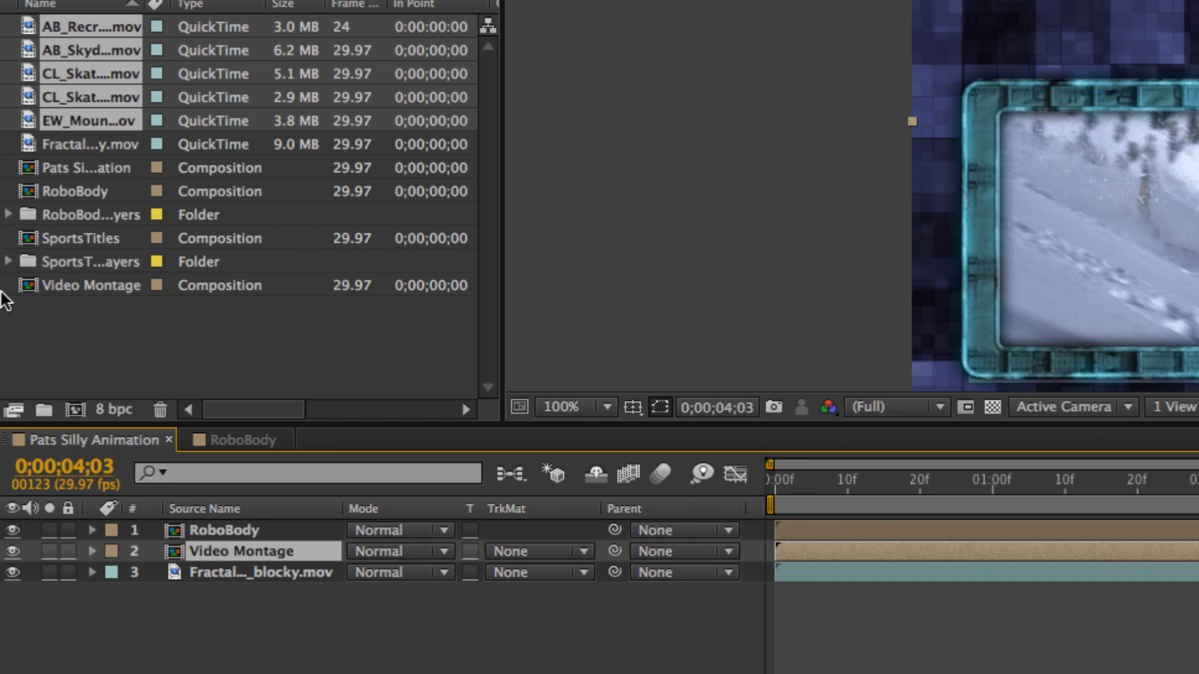
click(32, 293)
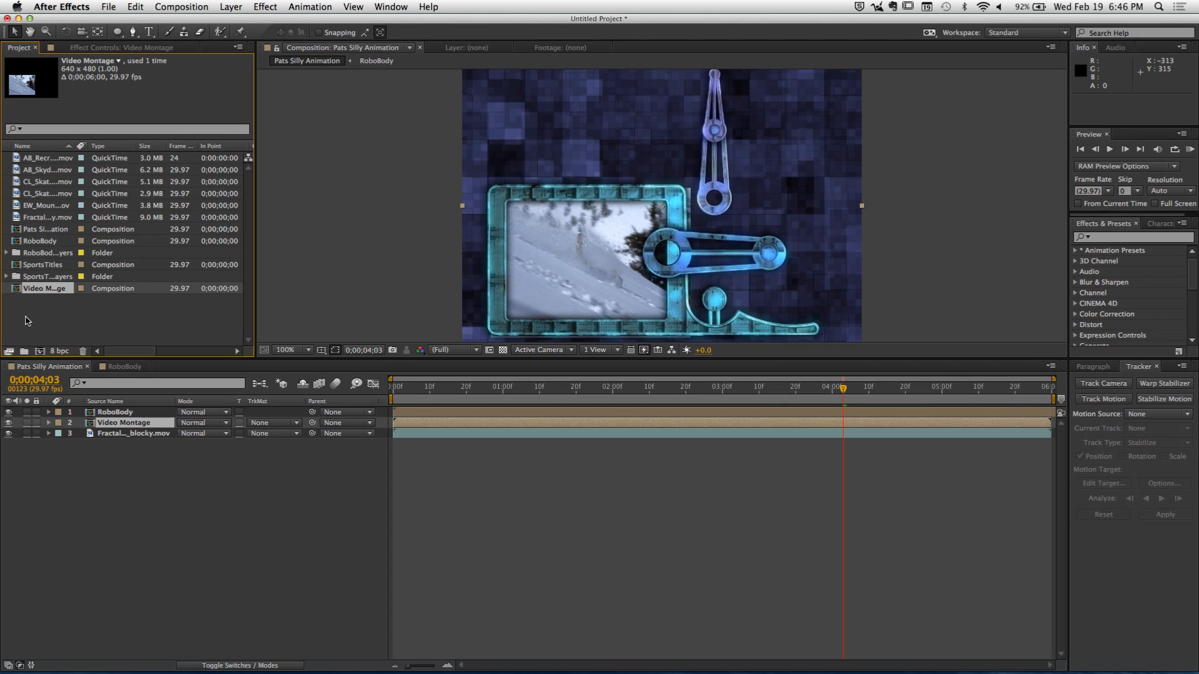
Inspect the clips inside the Video Montage composition at an earlier frame and return to Pats Silly Animation
double_click(94, 425)
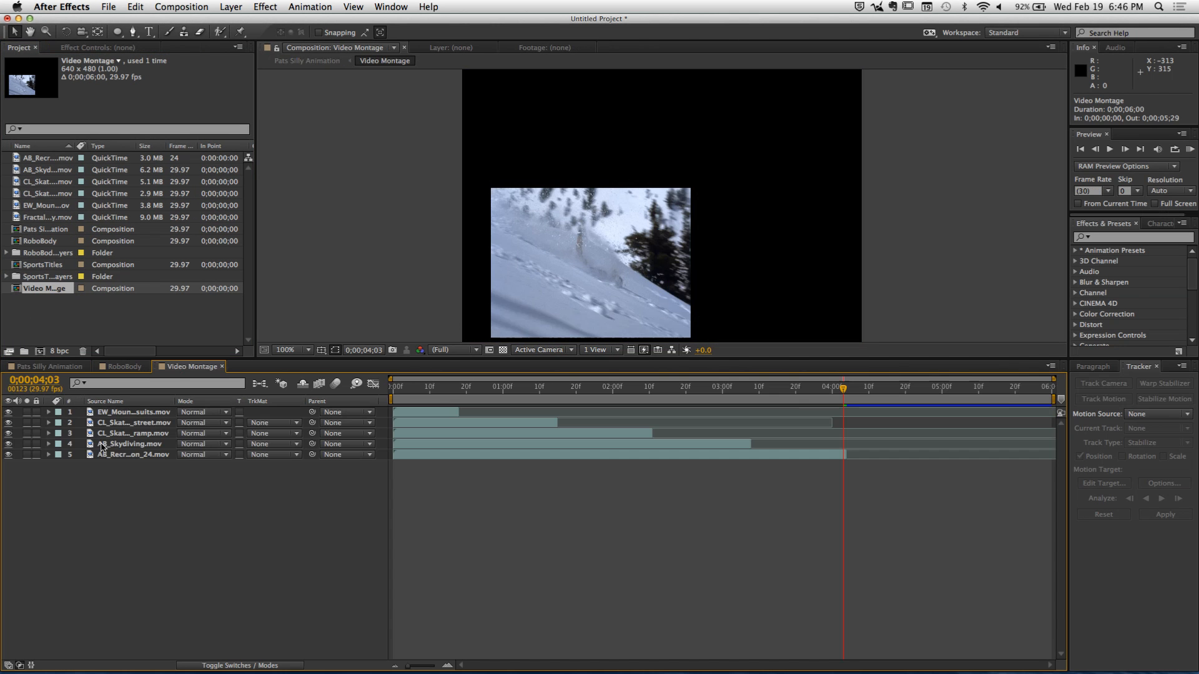
drag(522, 392, 441, 399)
click(441, 423)
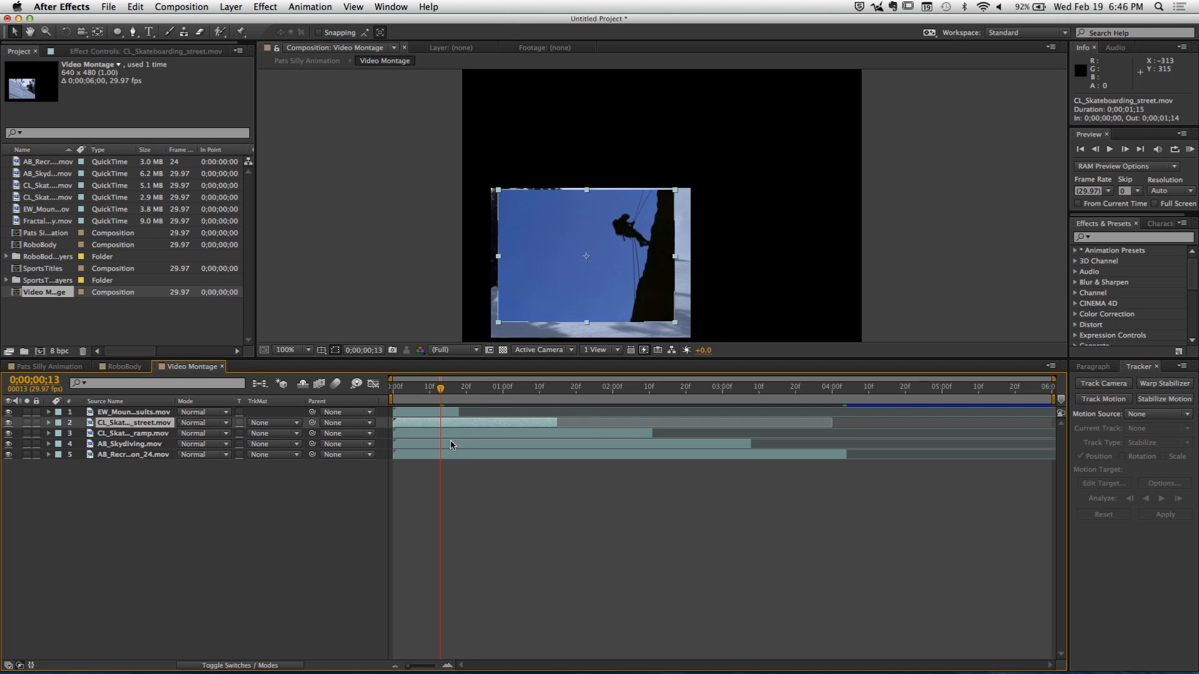
click(460, 503)
click(48, 367)
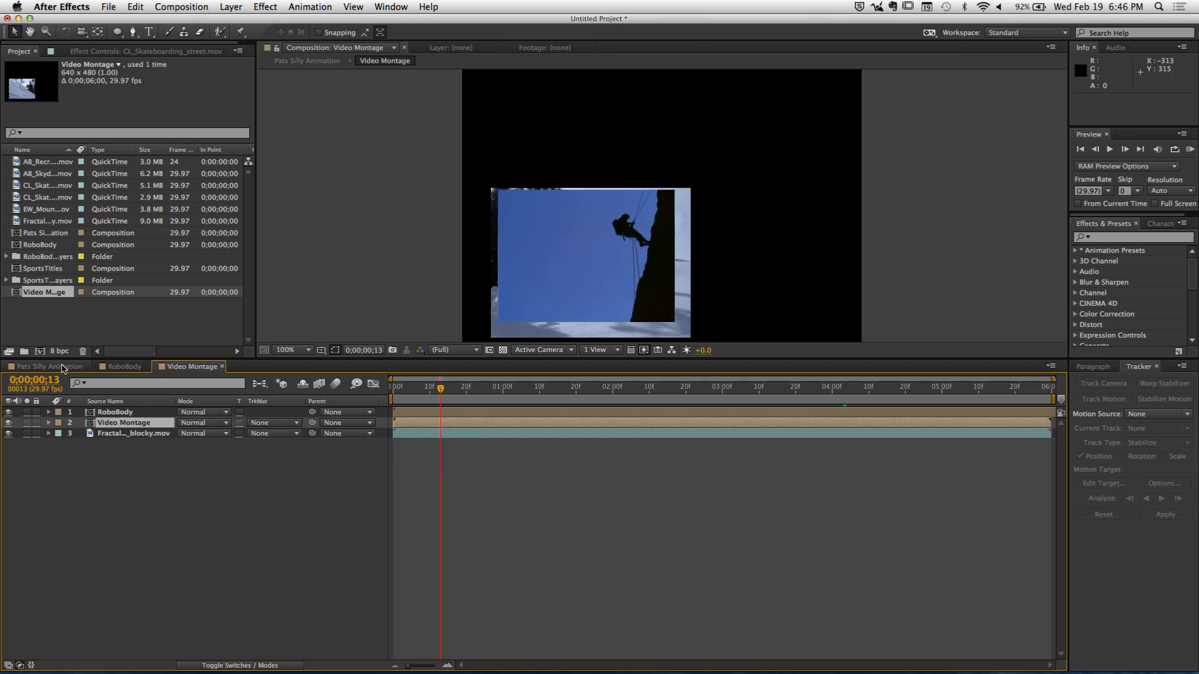
Scale the Video Montage layer to 170%, position it at 320, 122 and set its anchor point to 320, 243
click(150, 498)
click(121, 423)
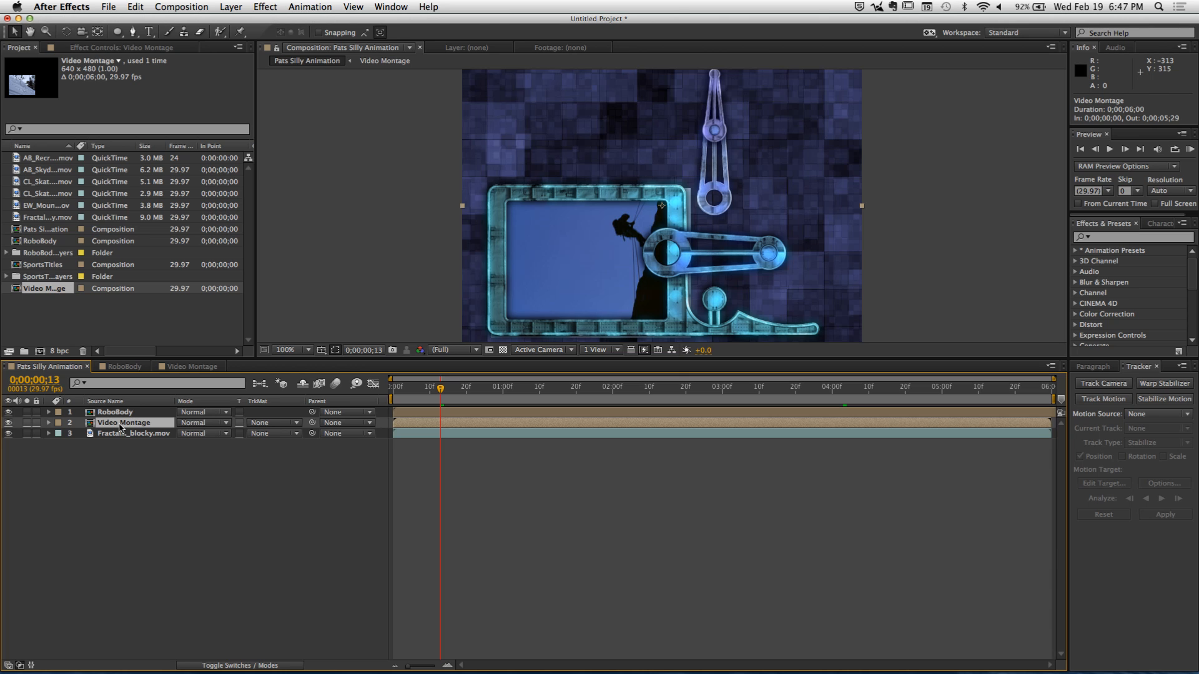
key(t)
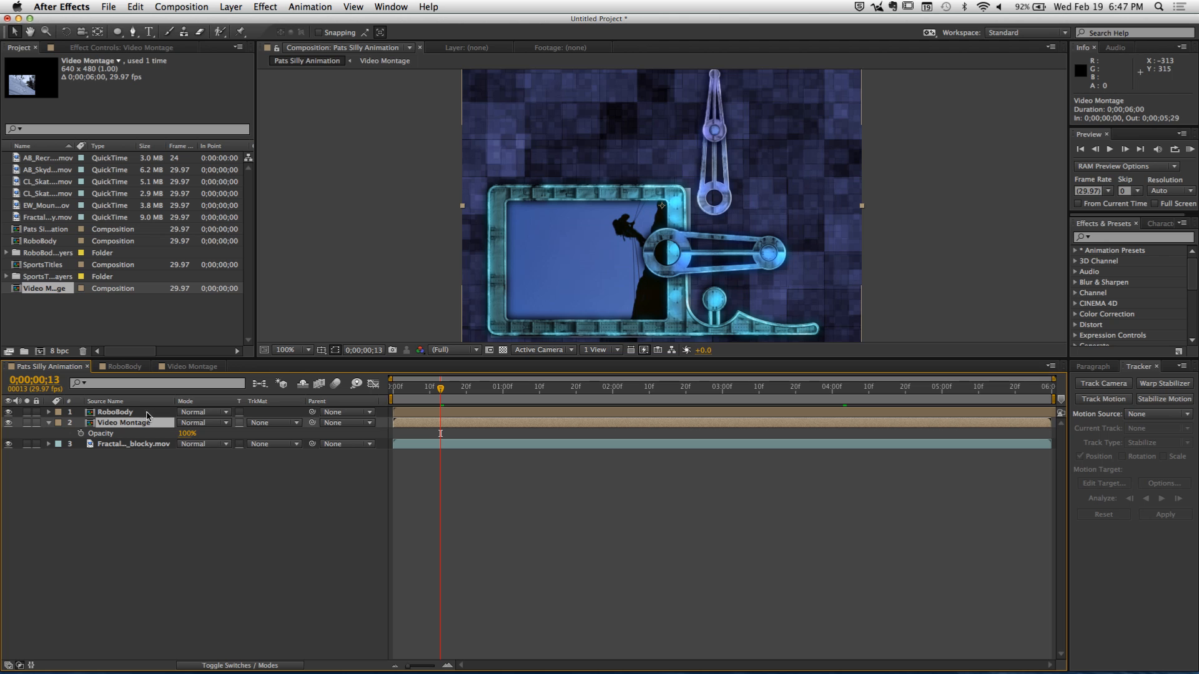
click(48, 427)
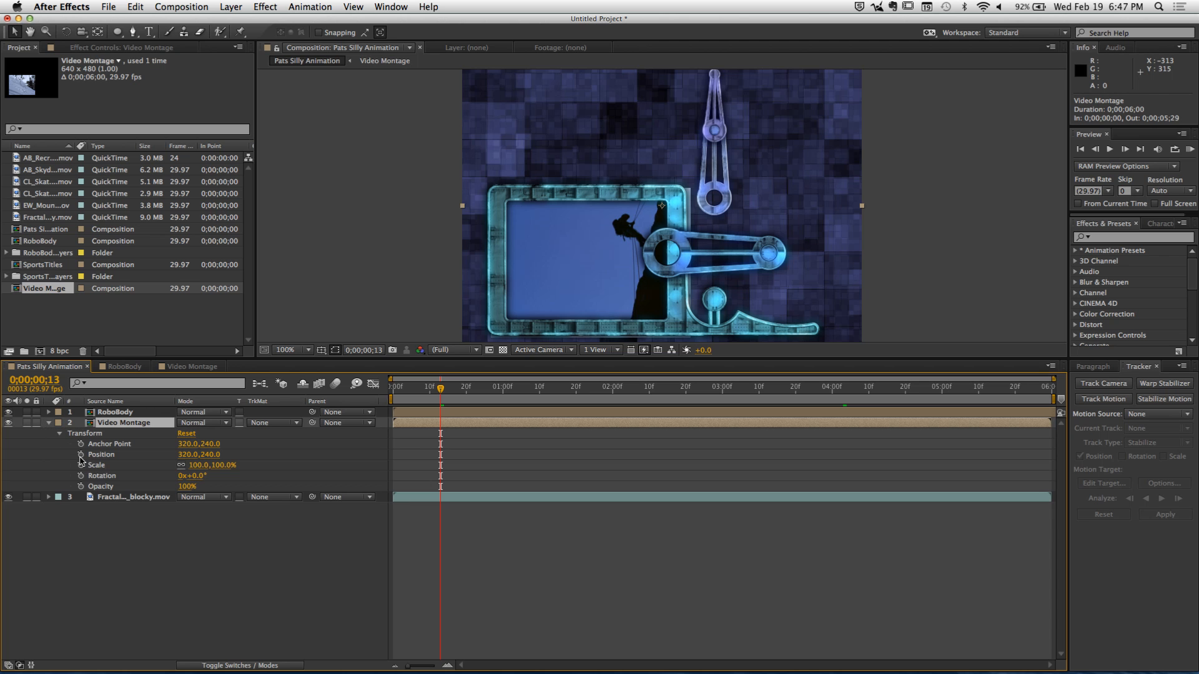
click(47, 426)
drag(206, 460, 90, 506)
mouse_move(224, 467)
mouse_down()
mouse_move(168, 480)
mouse_move(240, 477)
mouse_move(318, 446)
mouse_move(213, 447)
mouse_up()
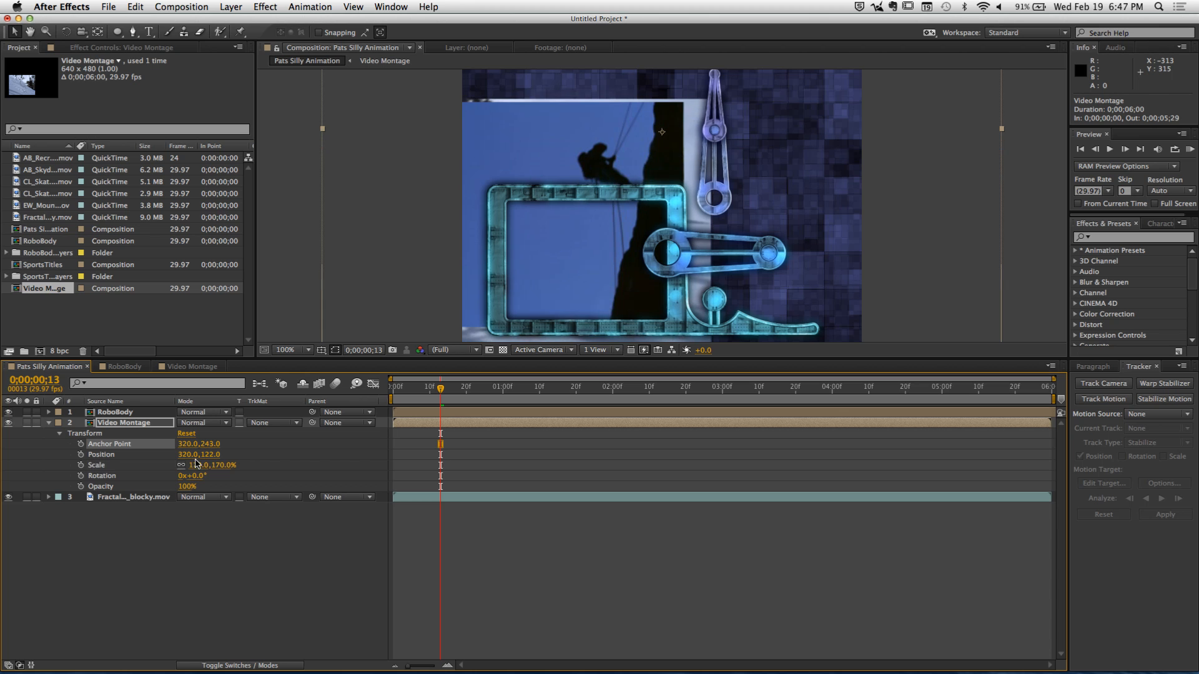
Undo the transform changes and the pre-composition of the video clips
key(super+z)
key(super+z)
key(super+z)
key(super+z)
key(super+z)
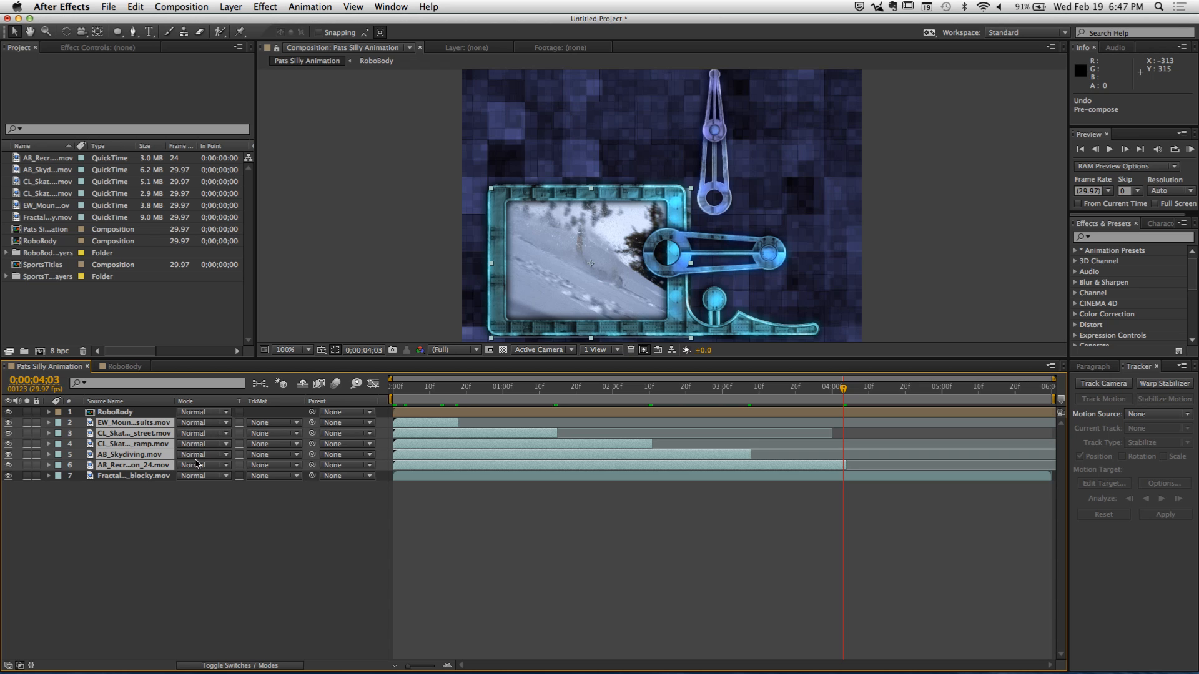
Redo the Video Montage pre-composition, select its layer, and undo it again to get back the separate clips
key(super+shift+z)
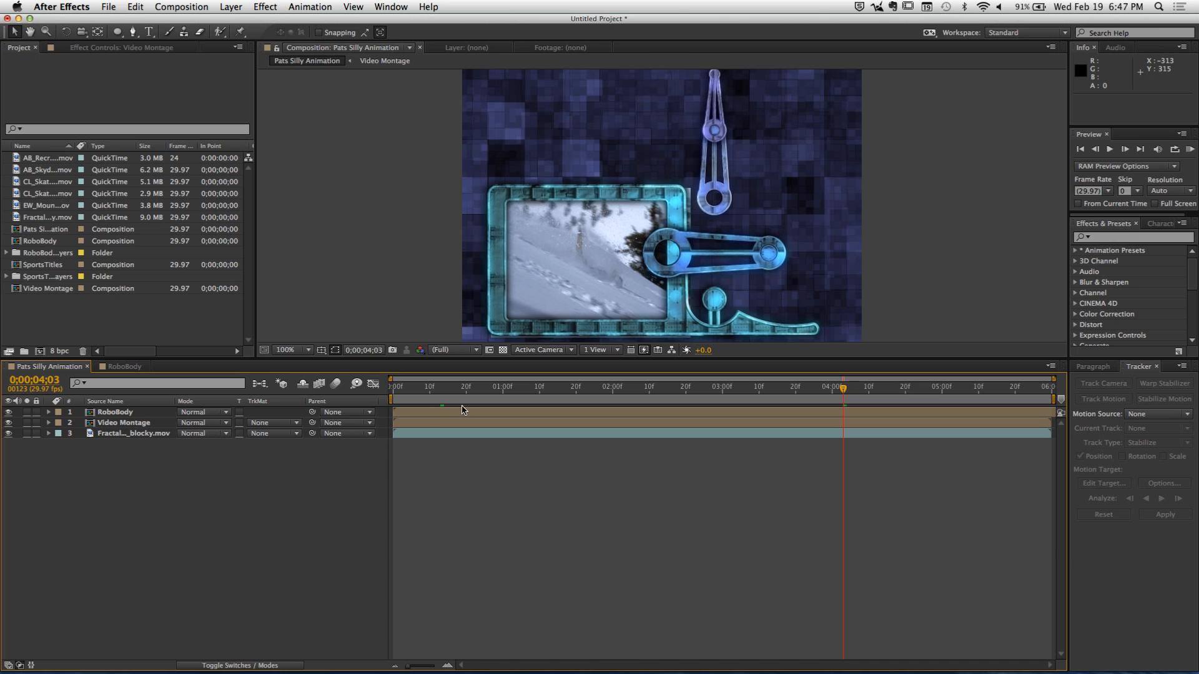
click(101, 424)
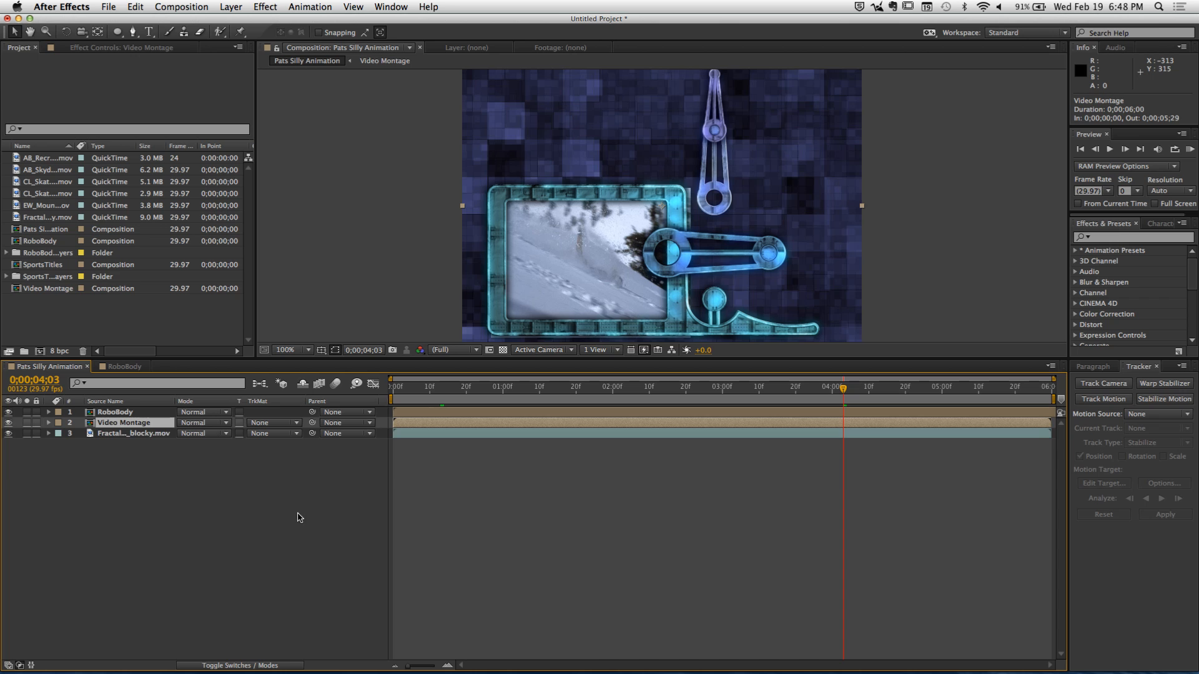
key(super+z)
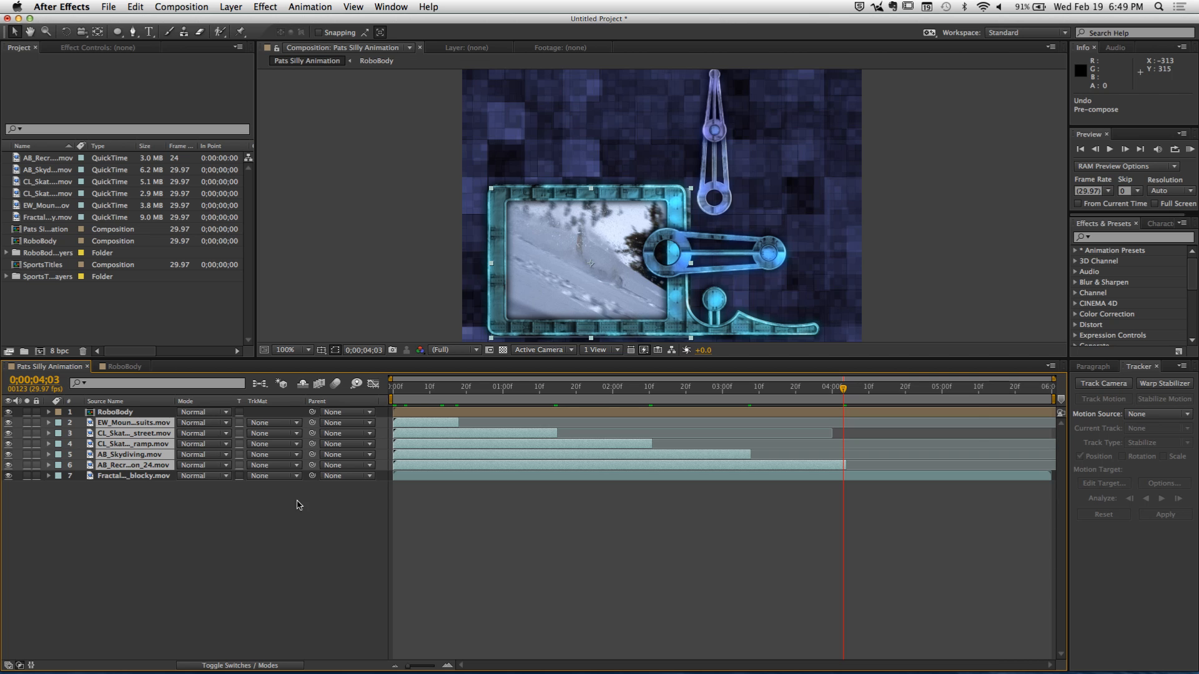
Pre-compose the five clips as Video Montage, adjusting the composition duration to the time span of the selected layers
click(265, 8)
mouse_move(231, 7)
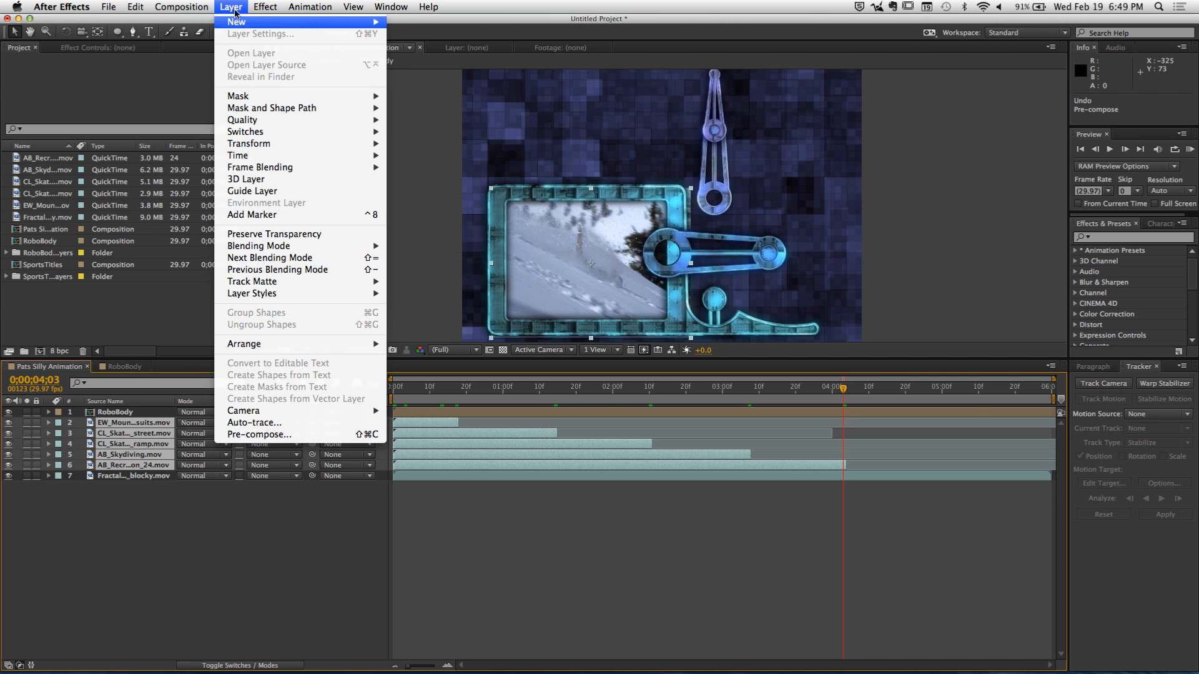
click(321, 436)
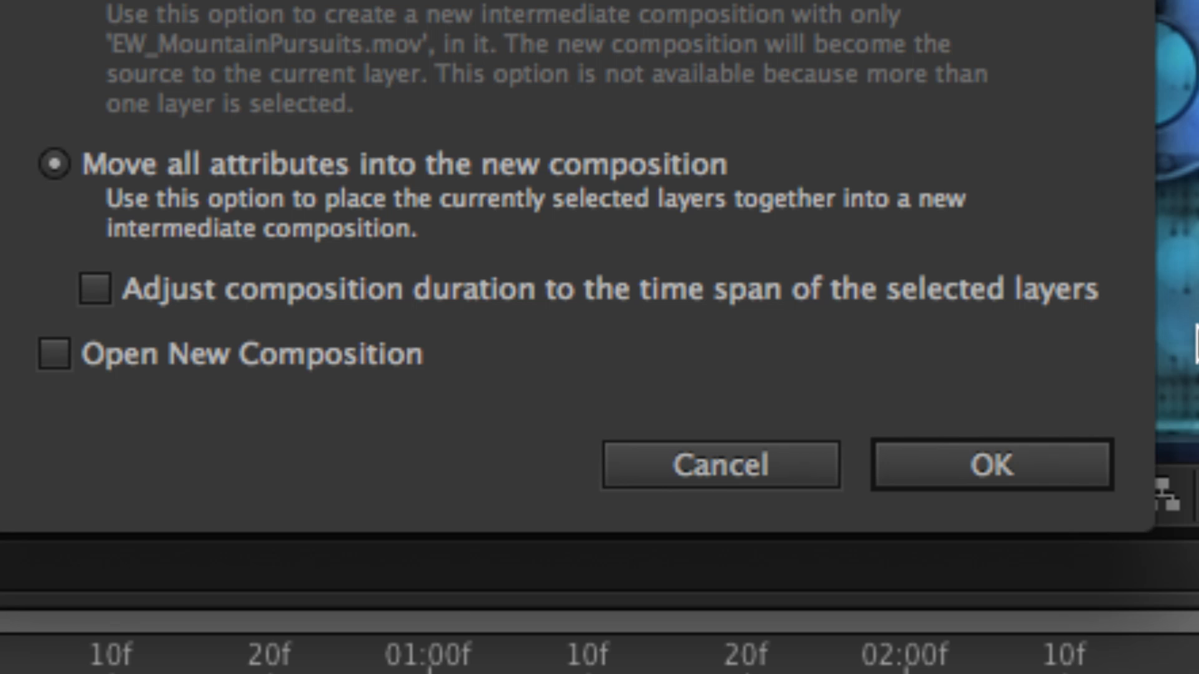
click(103, 291)
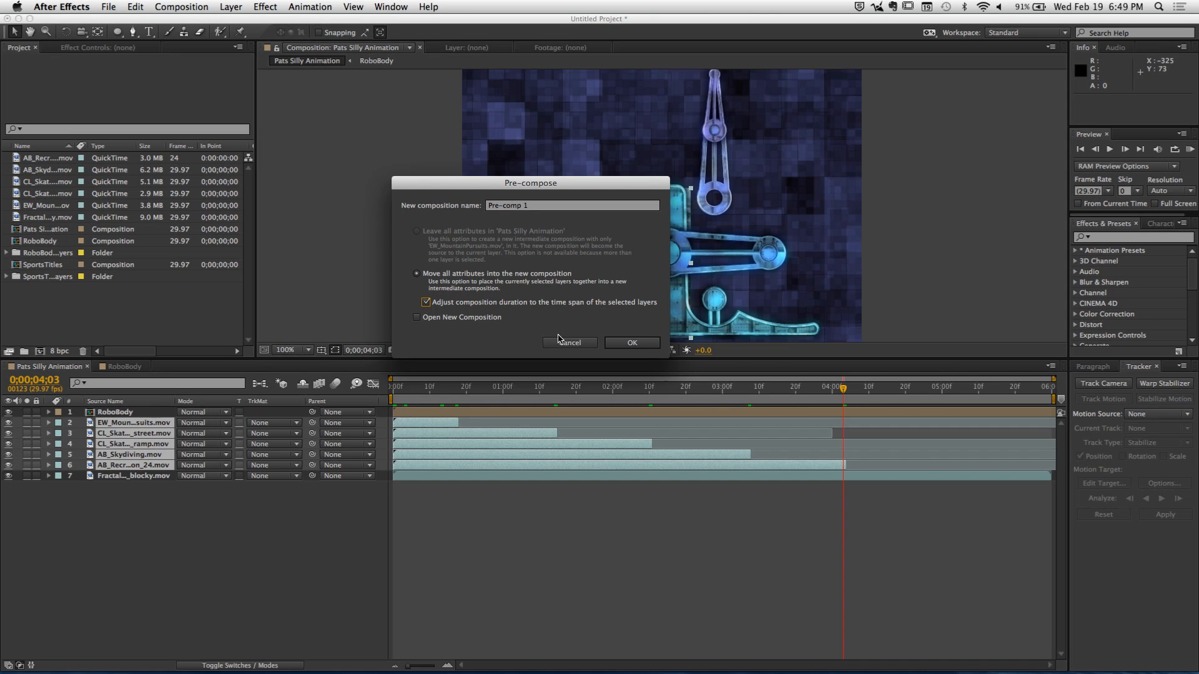
double_click(526, 207)
key(super+a)
text(Video Mo)
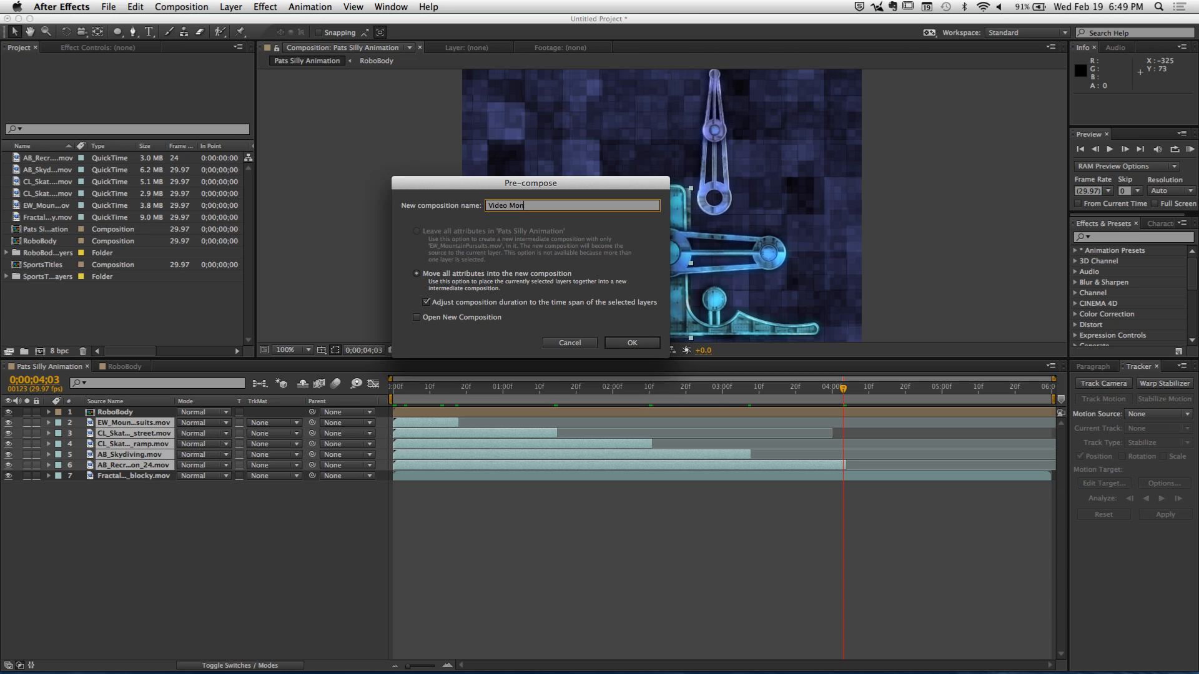
text(ntage)
click(632, 344)
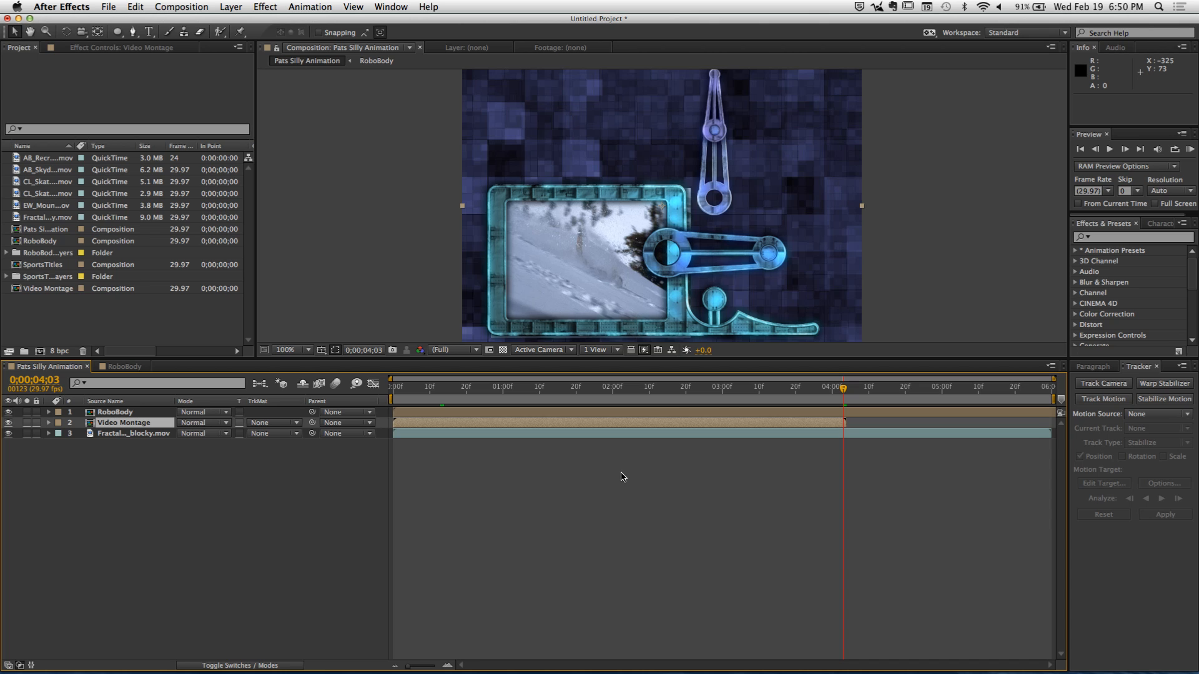
Examine the Video Montage layer's footage behind the frame at several earlier times in Pats Silly Animation
click(114, 465)
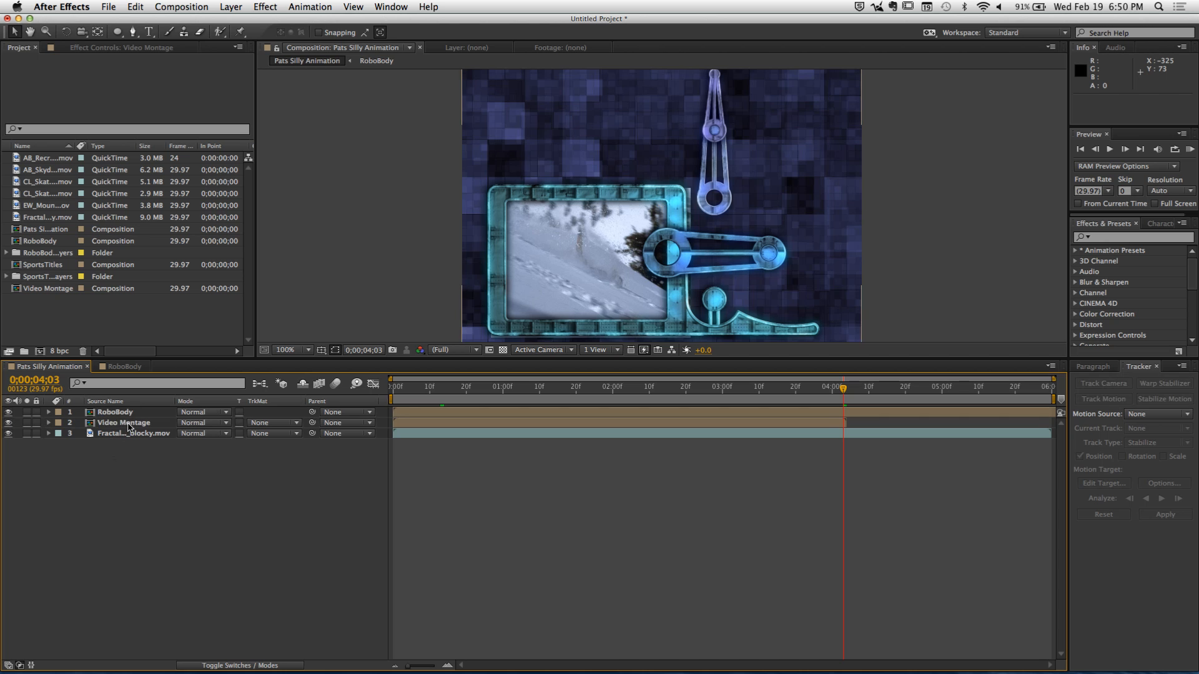
click(128, 424)
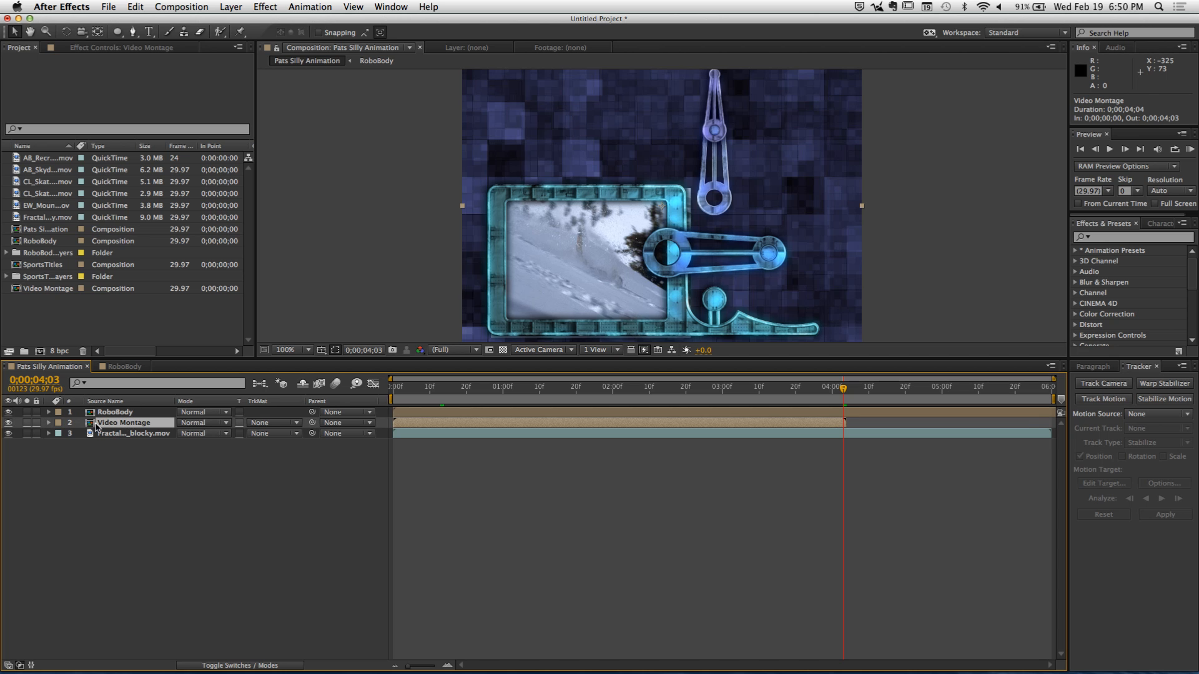
click(634, 388)
drag(634, 392, 506, 403)
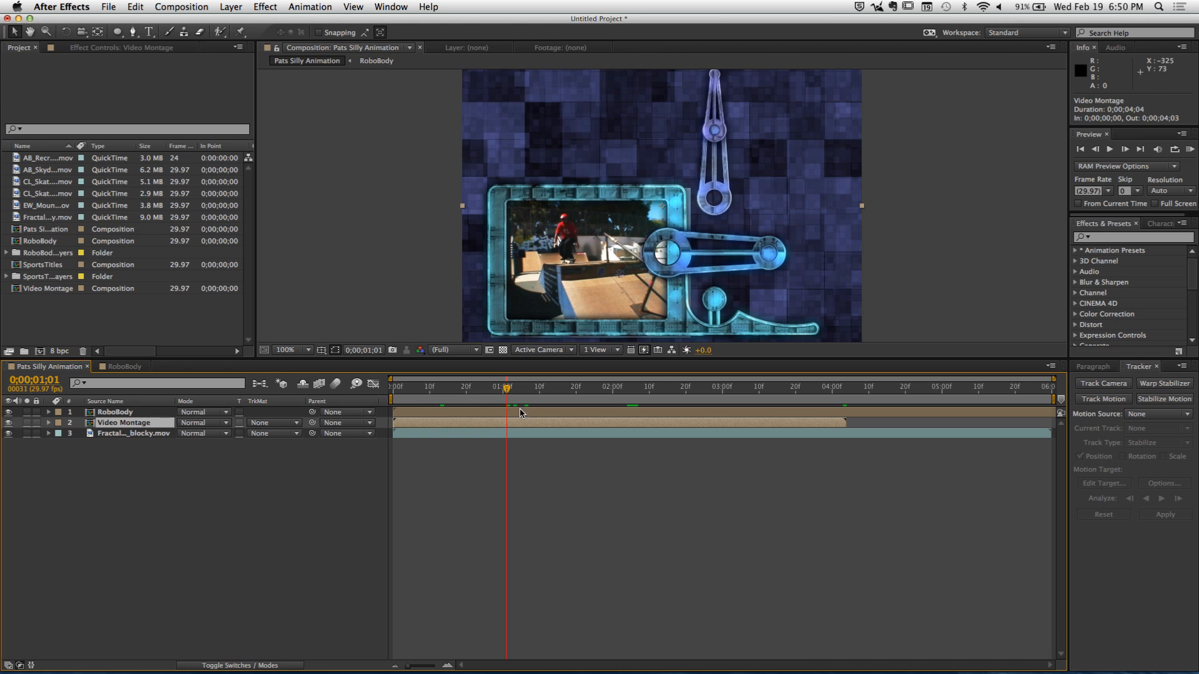
click(457, 487)
key(Page_Up)
key(shift+Page_Up)
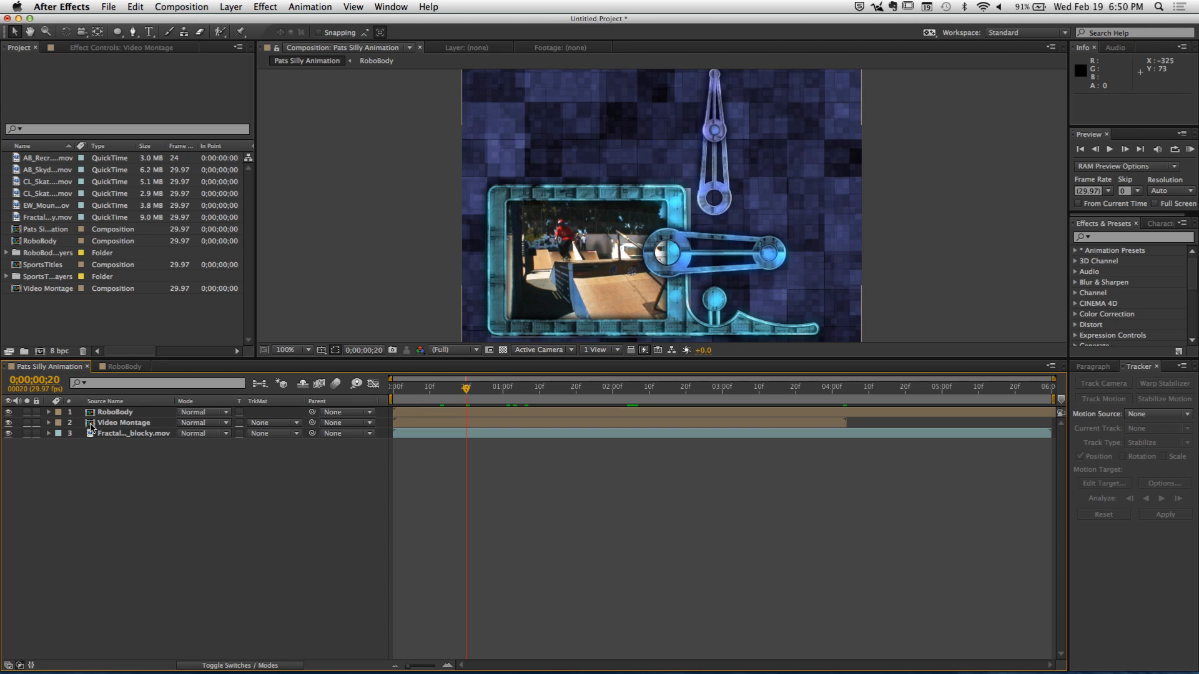
Open the Video Montage composition, scrub through its trimmed timeline to 0;00;01;29 and return to Pats Silly Animation
double_click(92, 426)
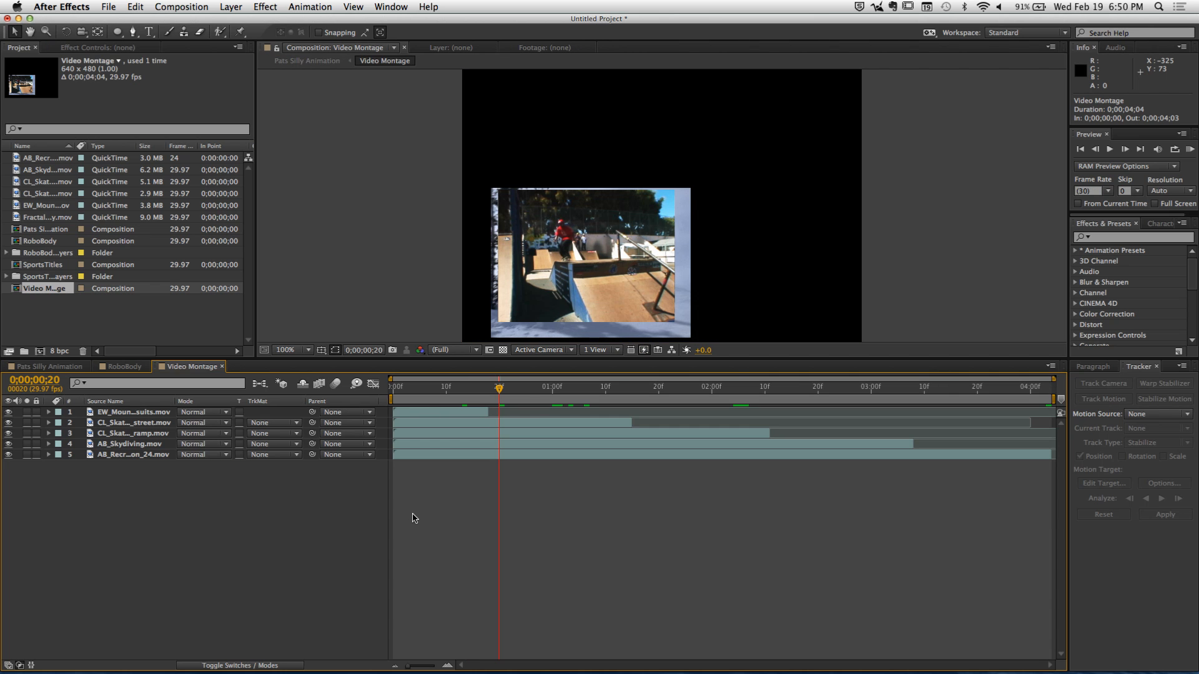
drag(500, 396, 708, 431)
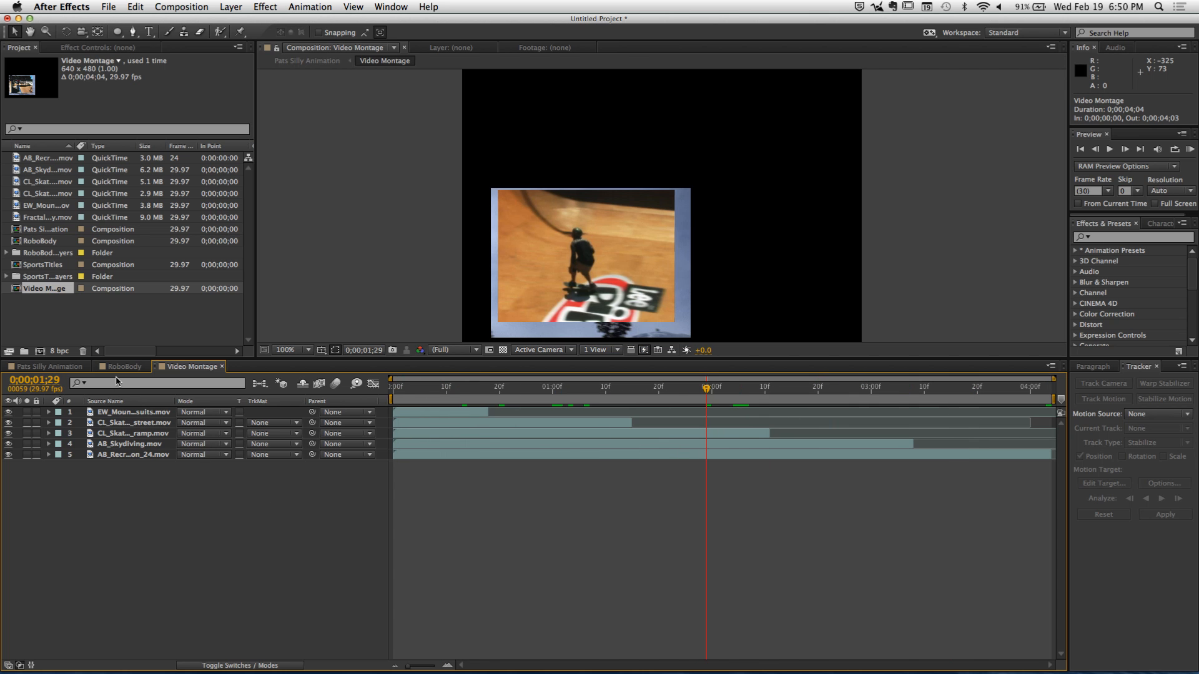
click(73, 367)
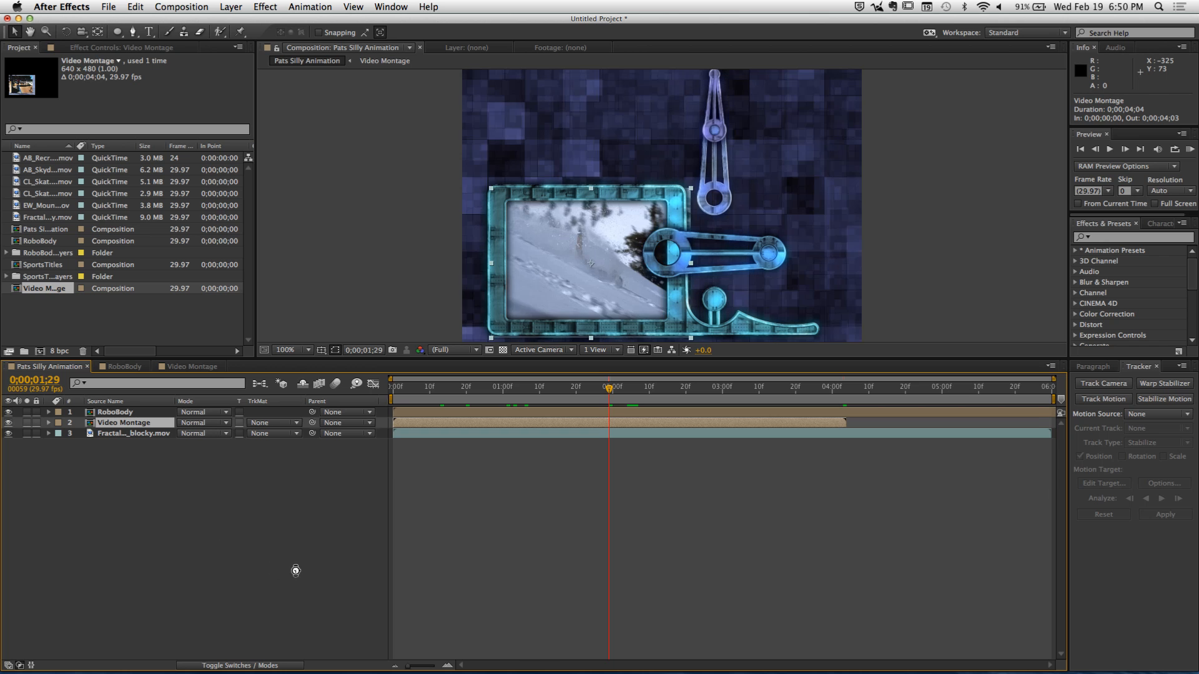
Undo the shortened pre-composition and pre-compose the five clips again with the default name and no duration adjustment
key(super+z)
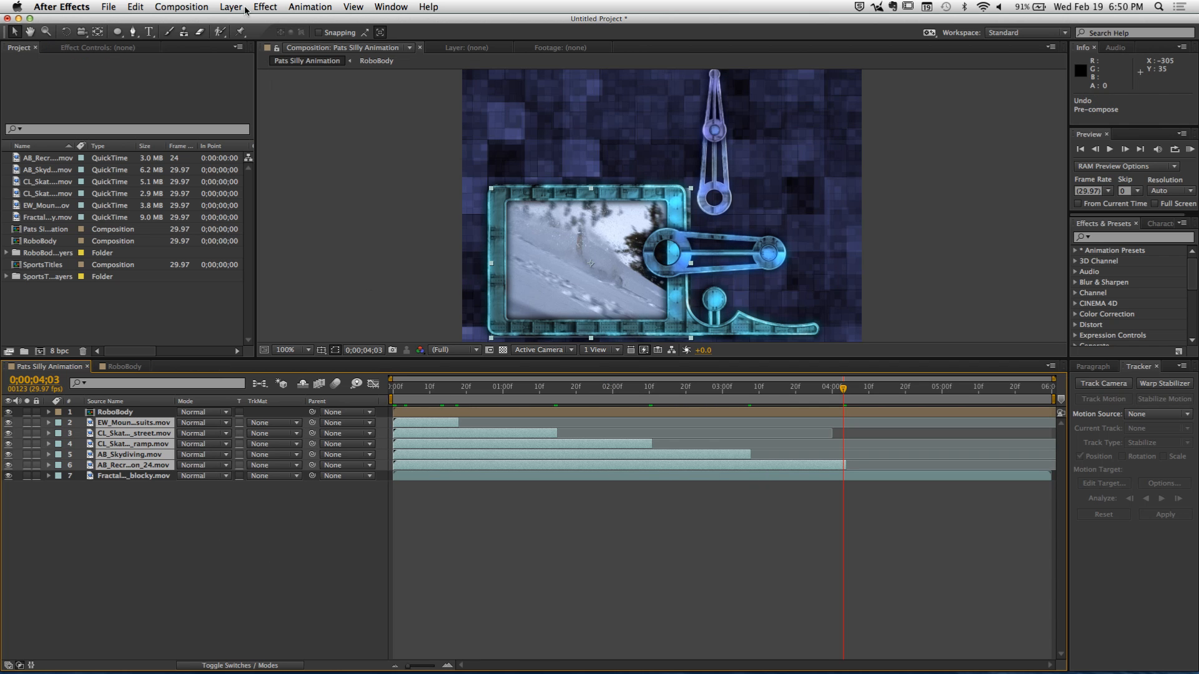
click(199, 7)
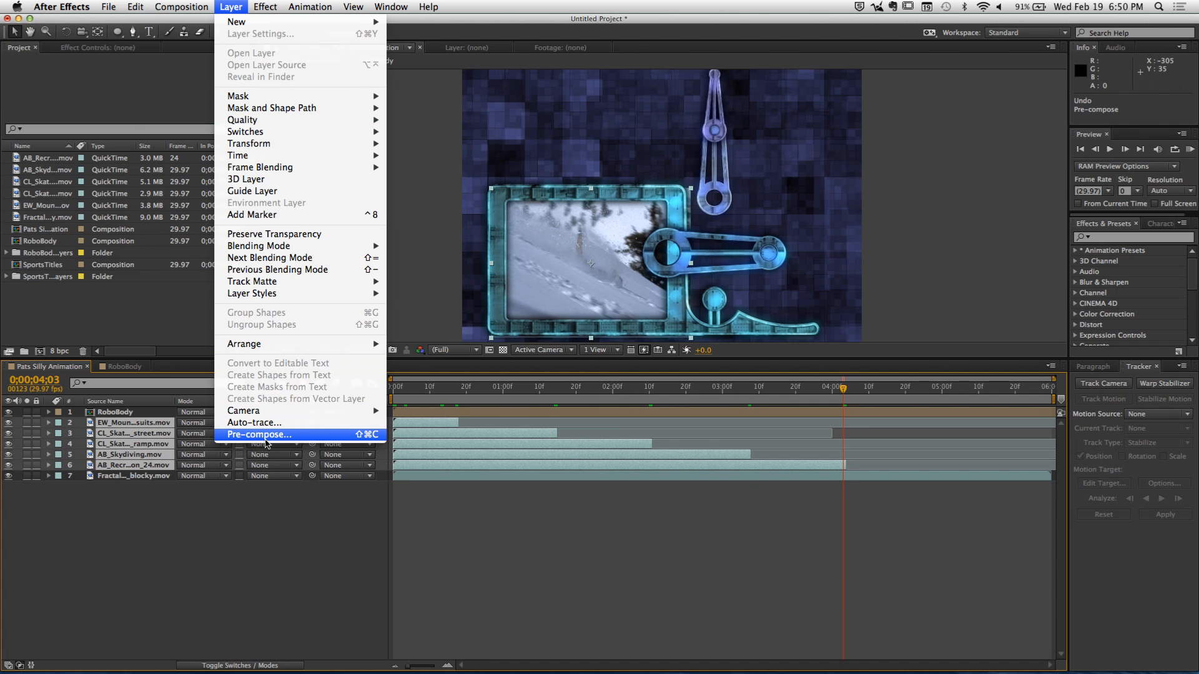
click(266, 439)
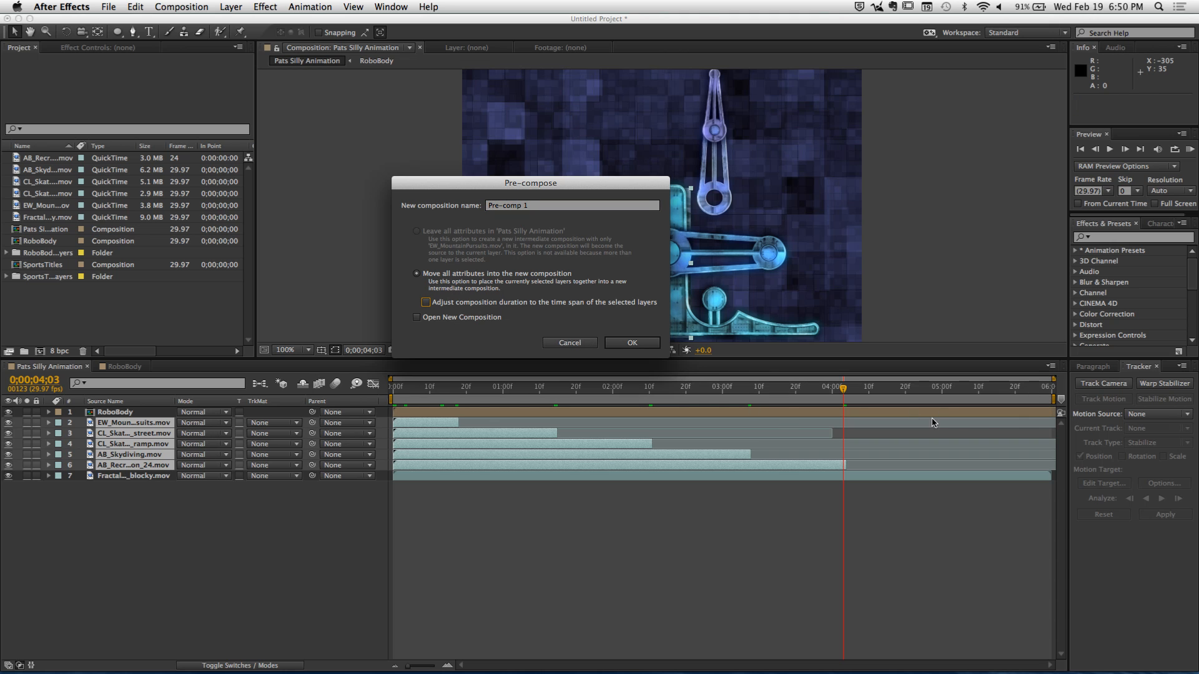
click(646, 350)
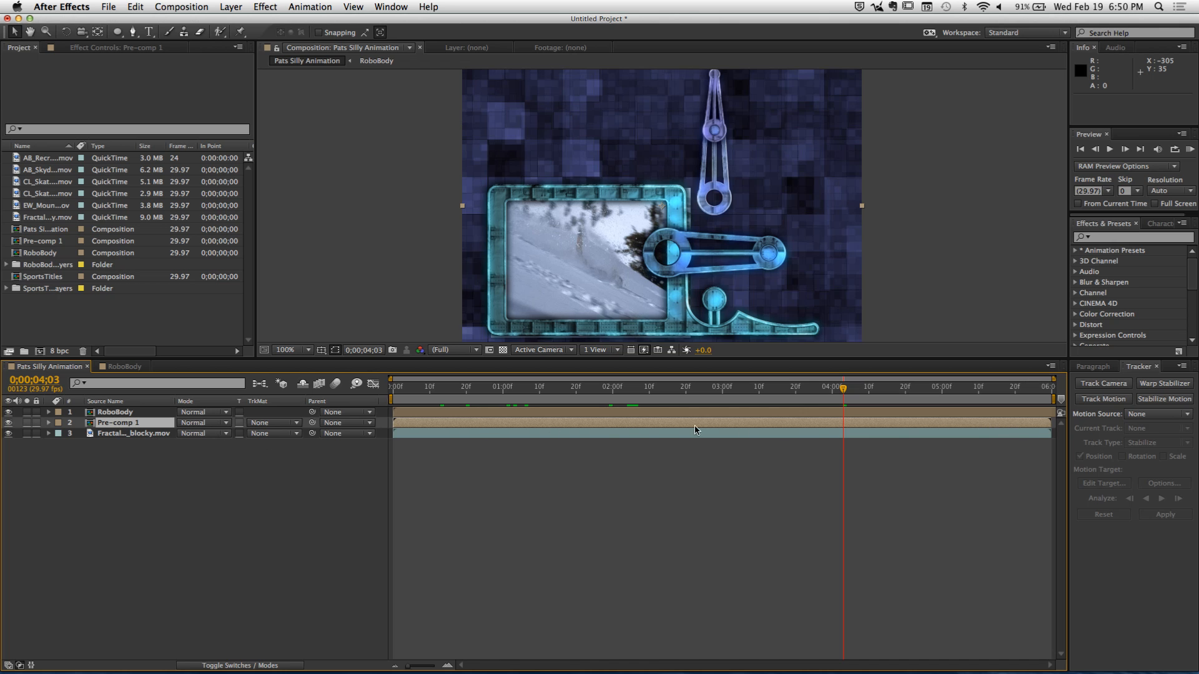
Open Pre-comp 1, play it through to the end and return to the Pats Silly Animation composition
double_click(88, 422)
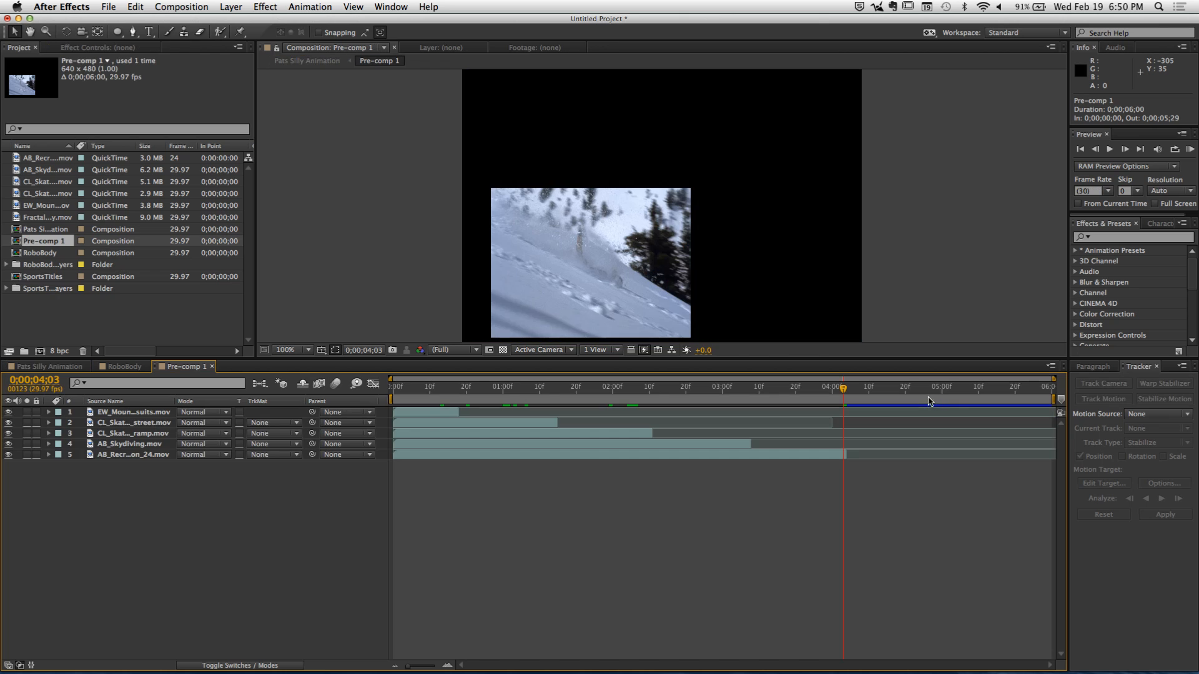
key(space)
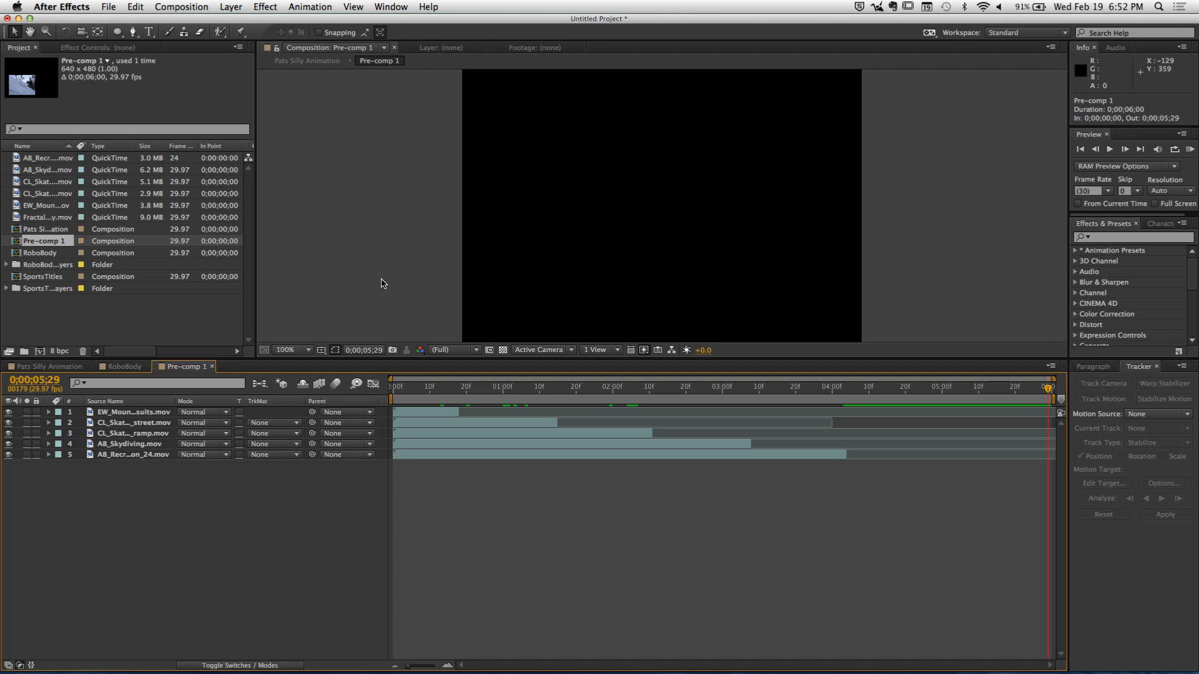
click(49, 367)
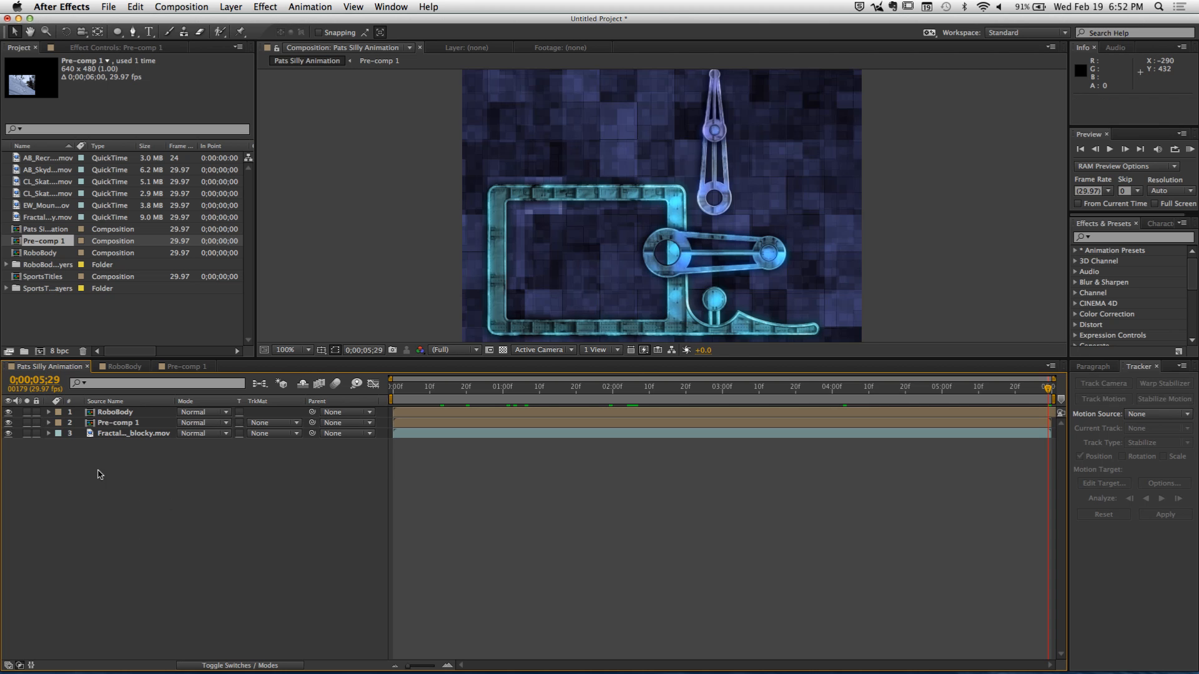
Check the basic composition settings of Pats Silly Animation without changing them
click(125, 425)
click(181, 6)
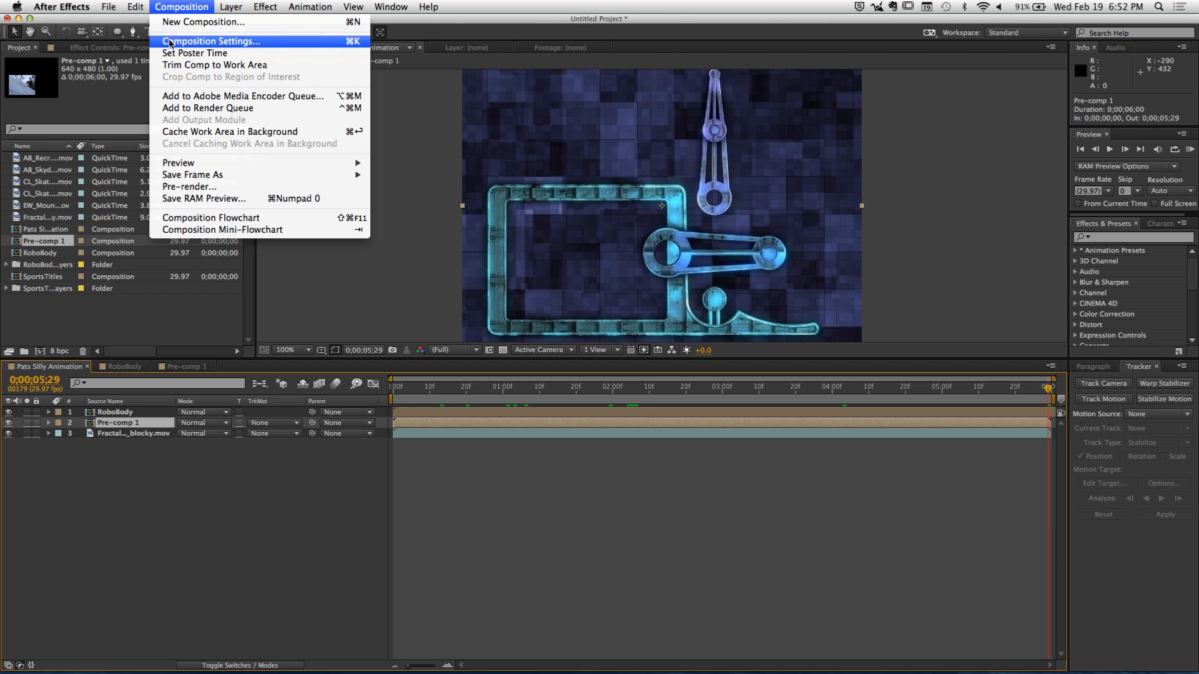
click(187, 40)
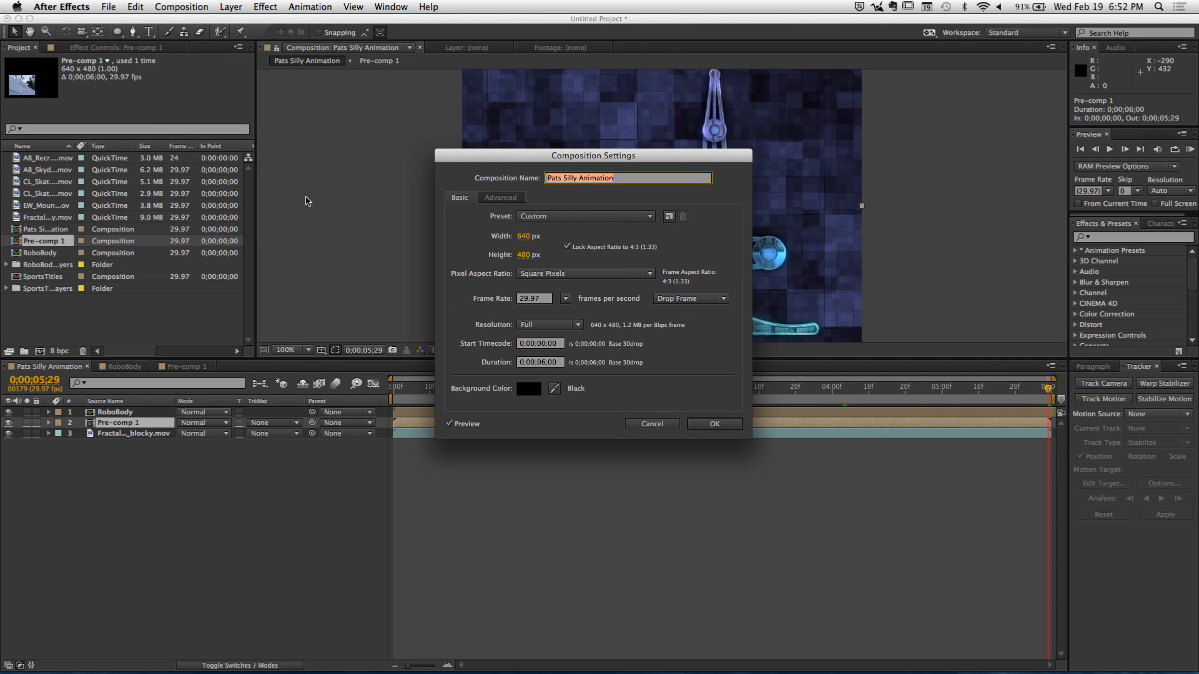
click(654, 424)
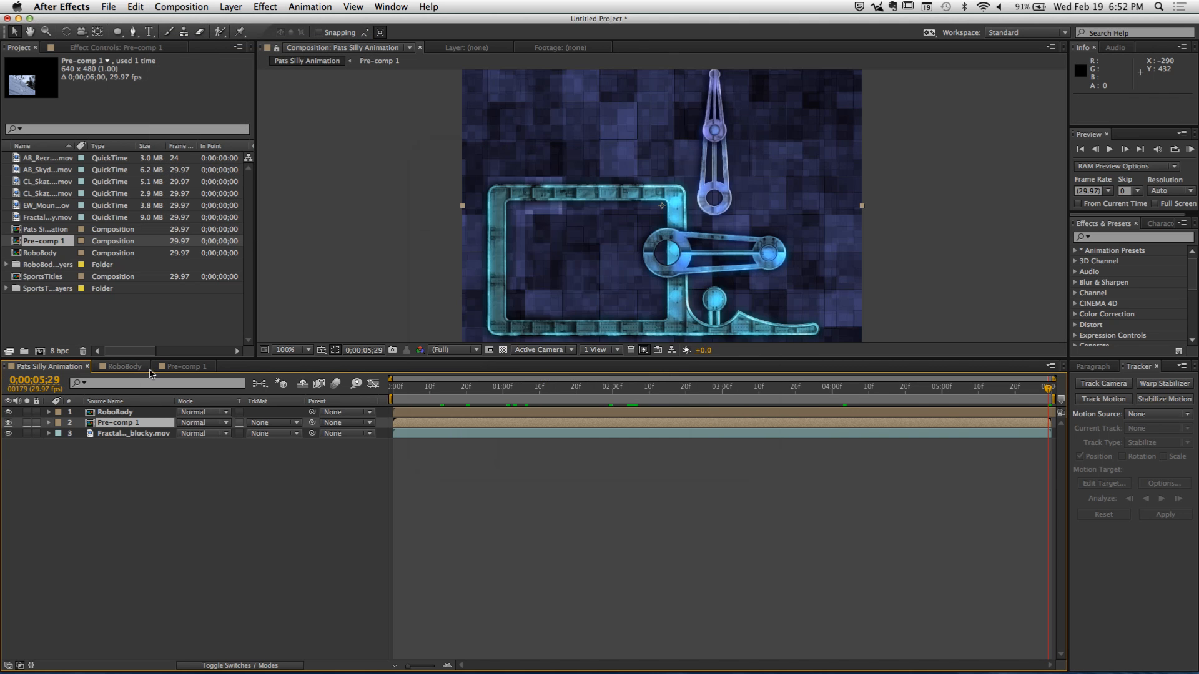
Rename the Pre-comp 1 composition as Video Montage in its composition settings and return to Pats Silly Animation
click(172, 368)
click(181, 7)
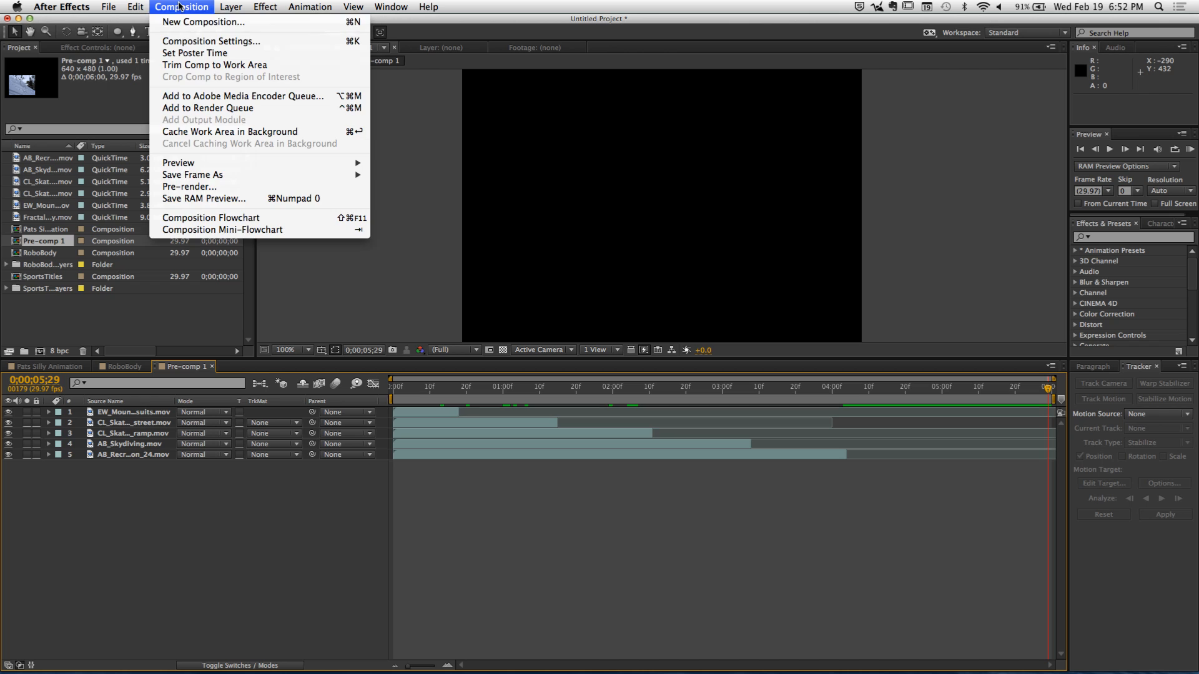
click(184, 40)
text(Vi)
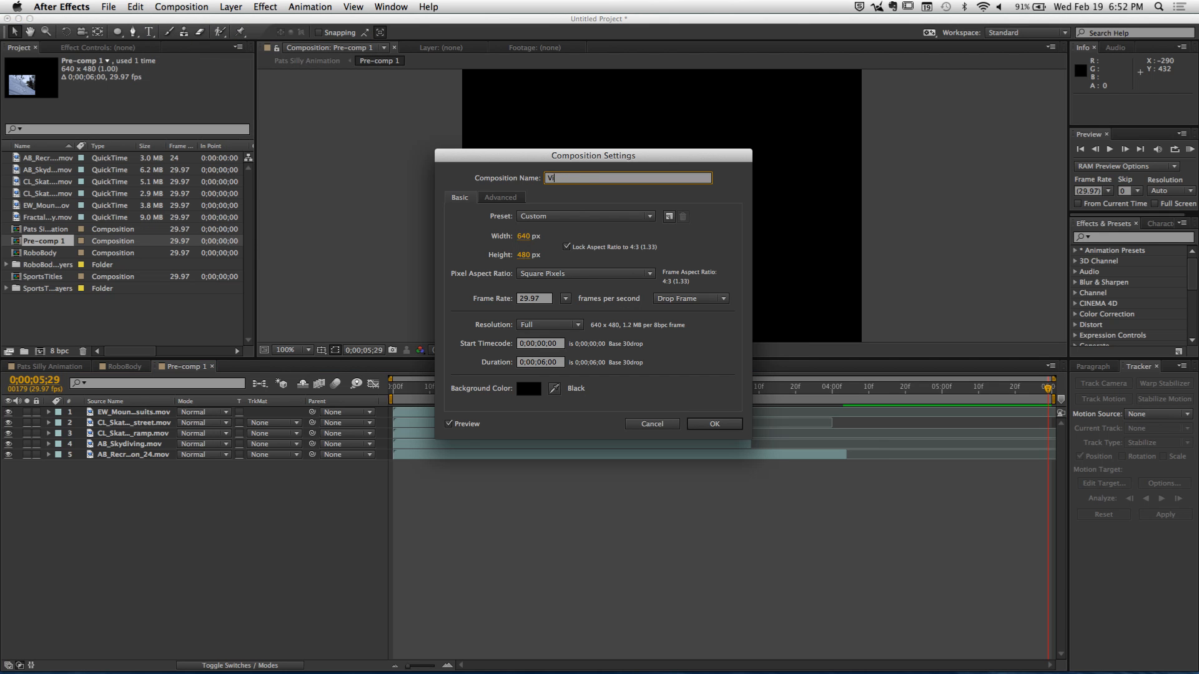
text(deo Montage)
click(728, 425)
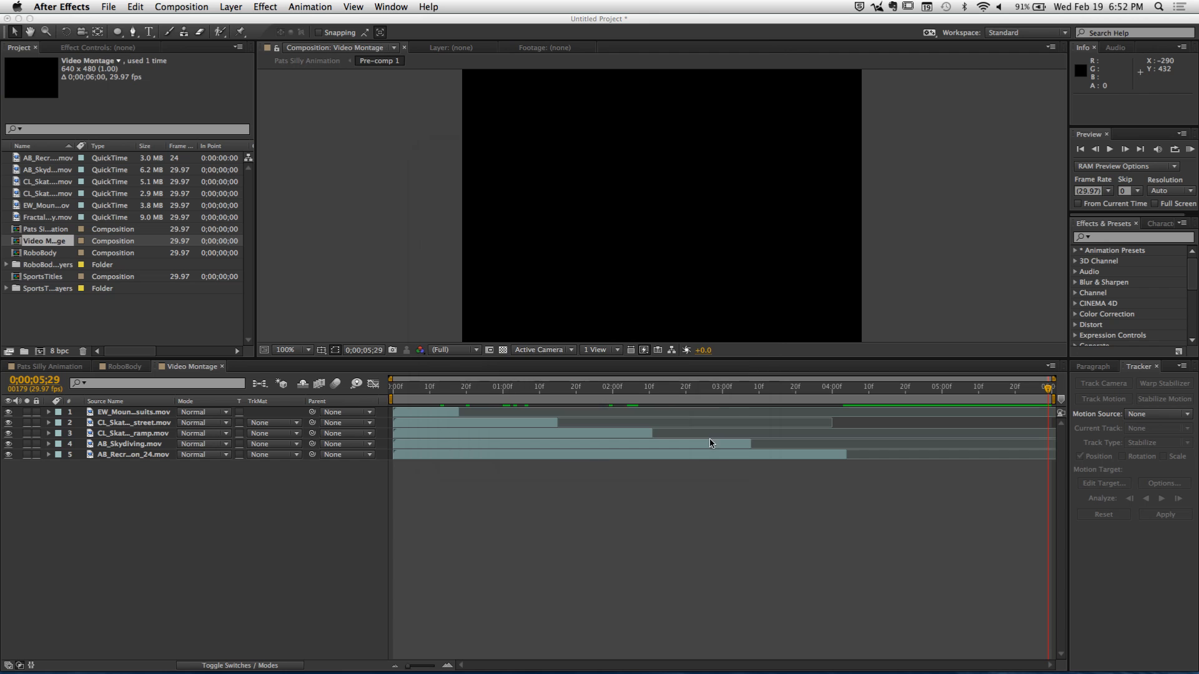
click(70, 368)
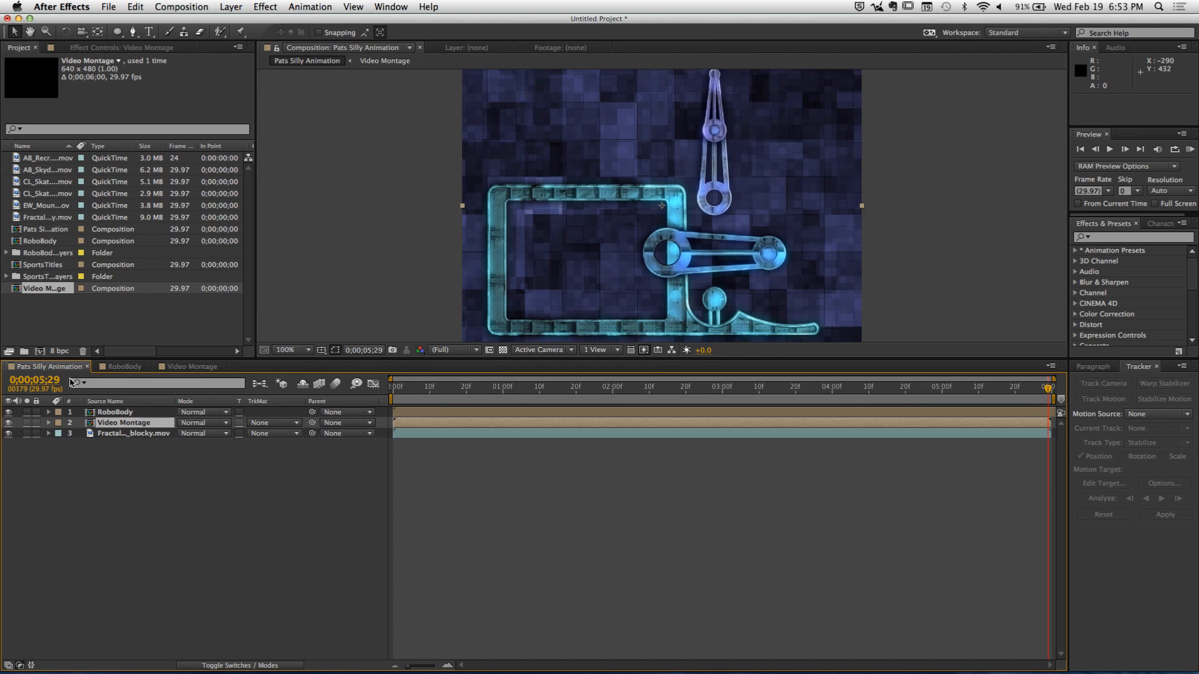
Add the Climbing, Skateboarding, Sky Diving and Snowboarding title layers above RoboBody in Pats Silly Animation, leaving out the guides layer
click(8, 280)
click(6, 277)
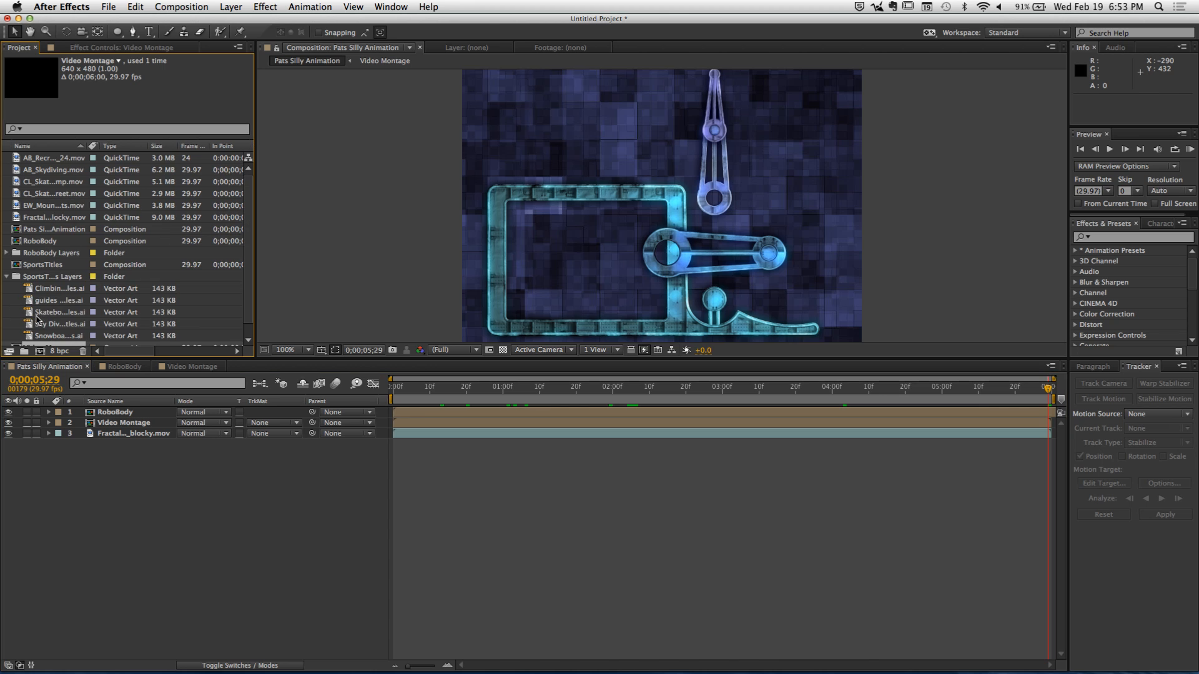
scroll(142, 276, down, 1)
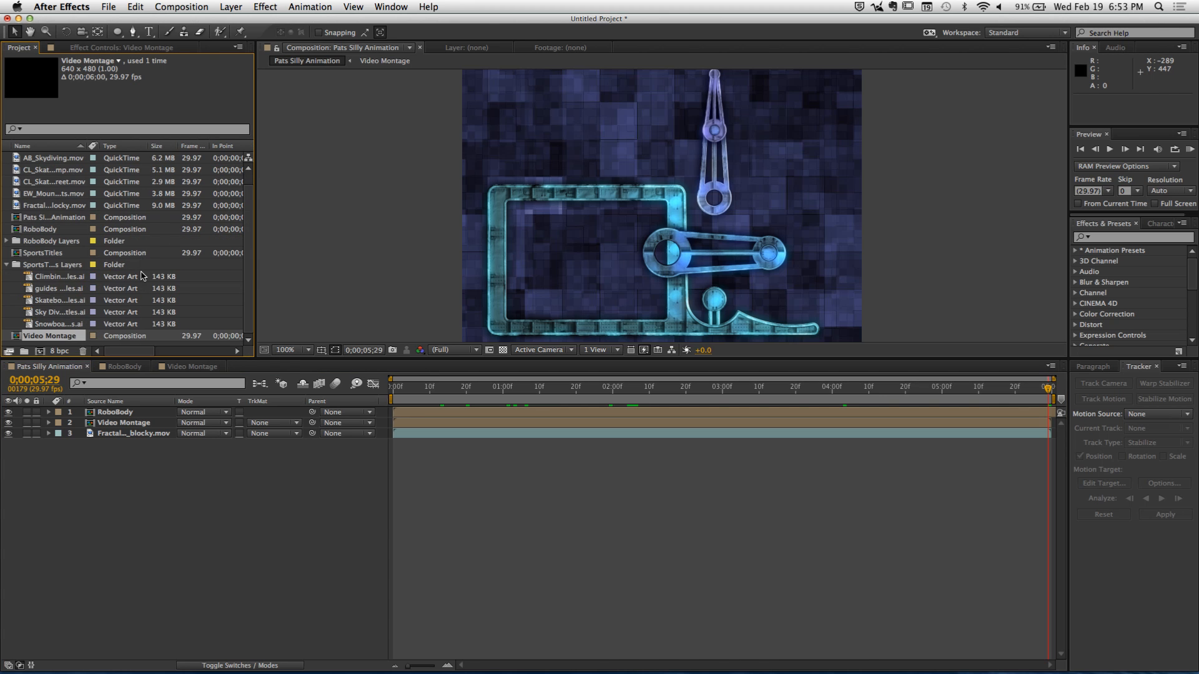
click(83, 279)
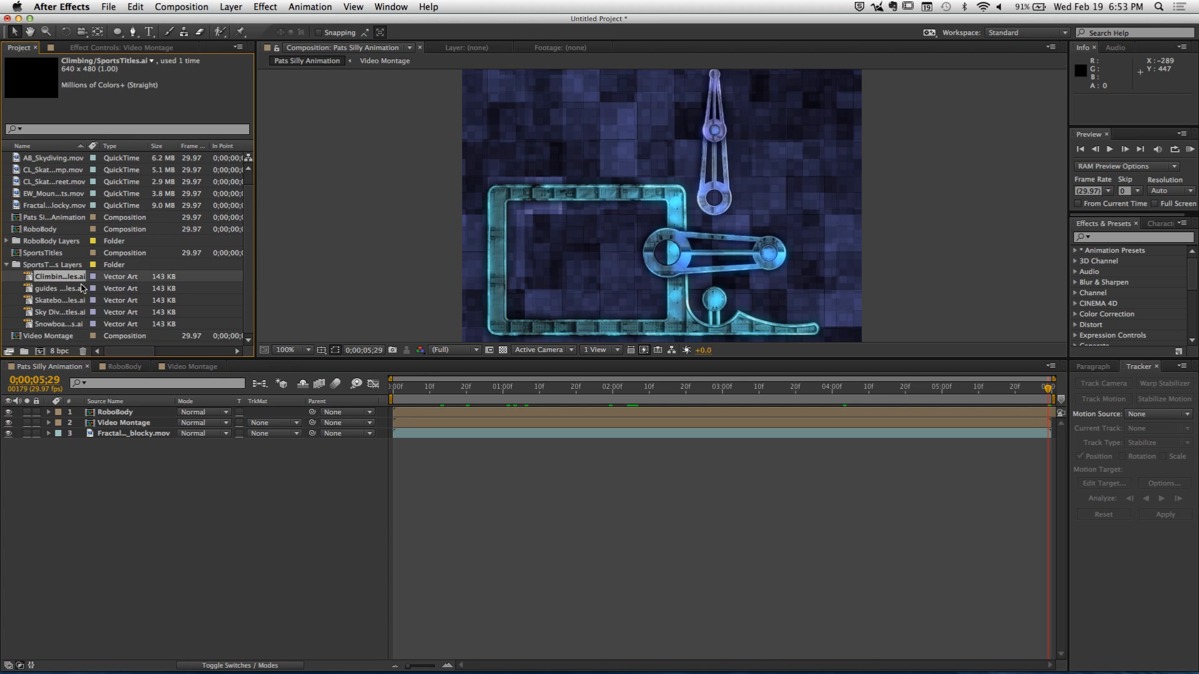
shift+click(71, 325)
super+click(60, 291)
drag(42, 280, 163, 474)
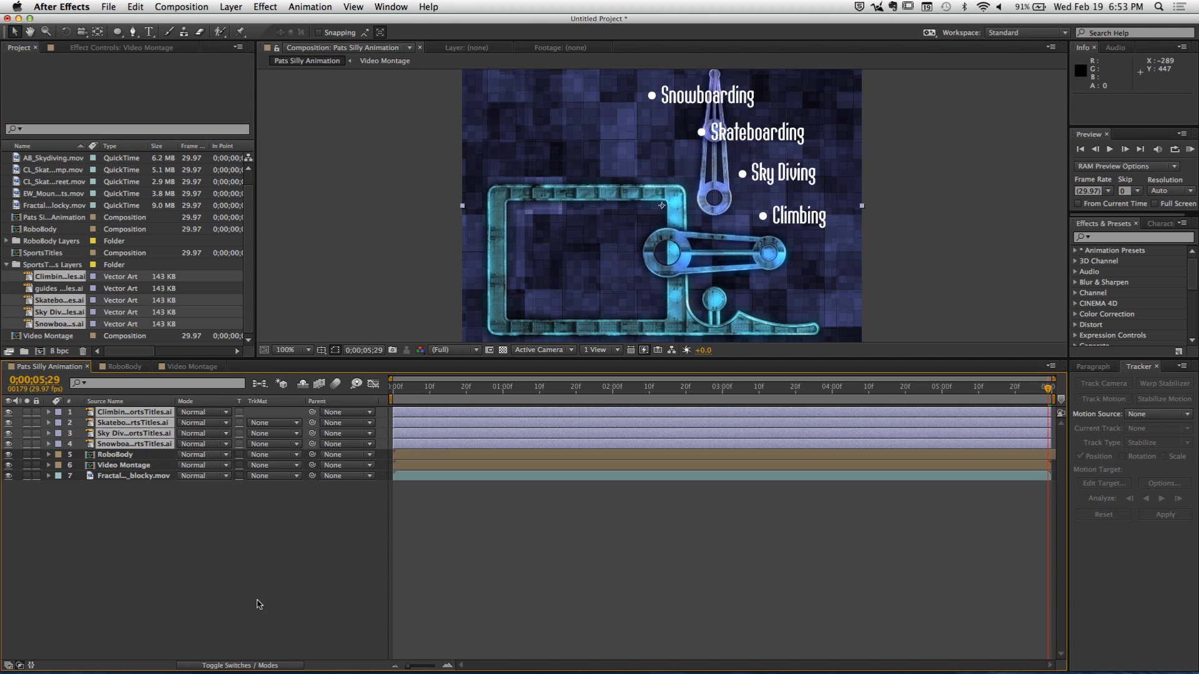
click(599, 611)
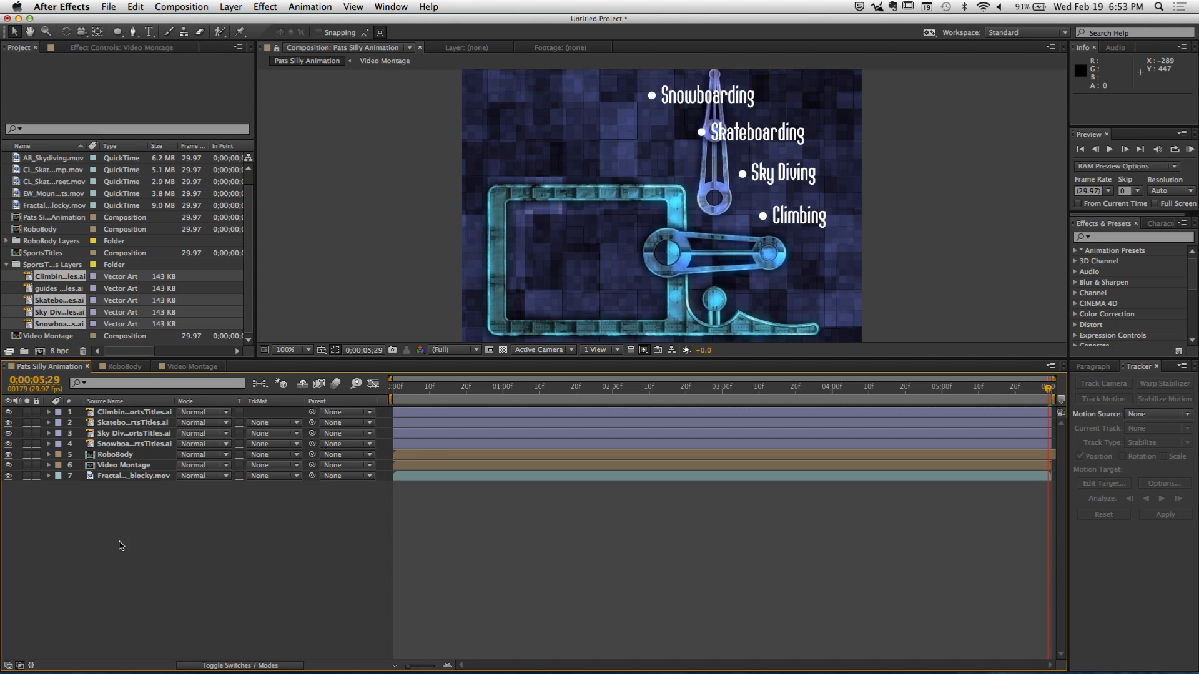
Pre-compose the four sports title layers into a new composition named Text, moving all attributes into it
click(145, 443)
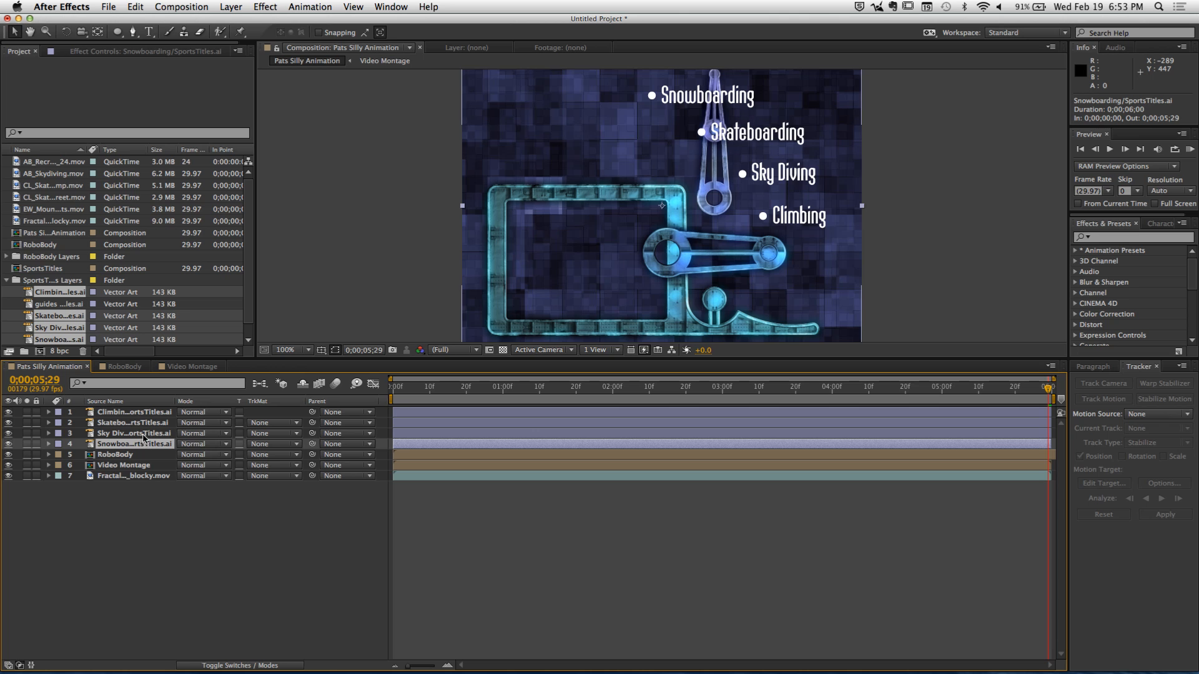
shift+click(153, 414)
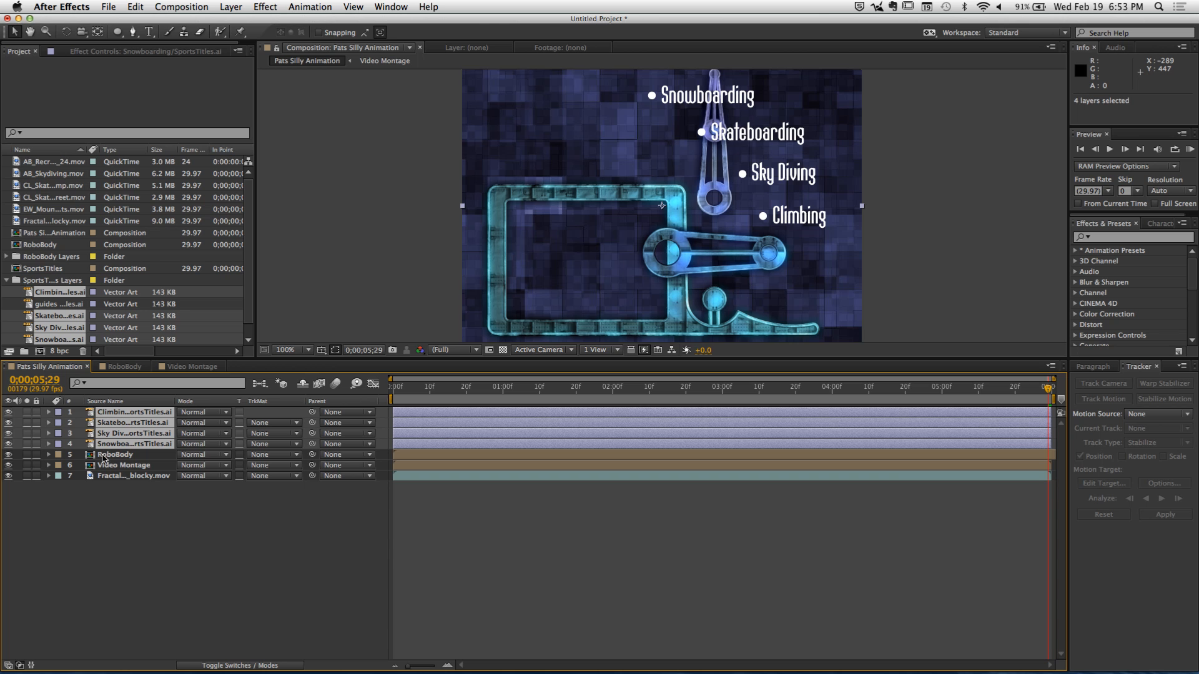
click(230, 6)
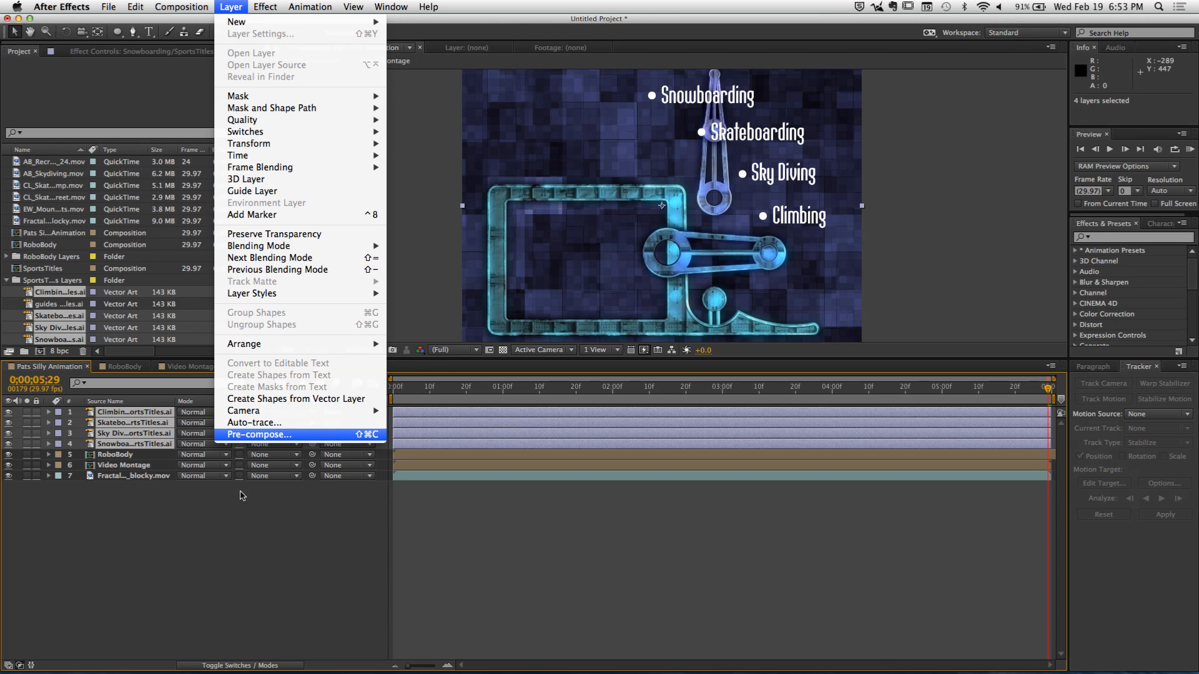
click(239, 436)
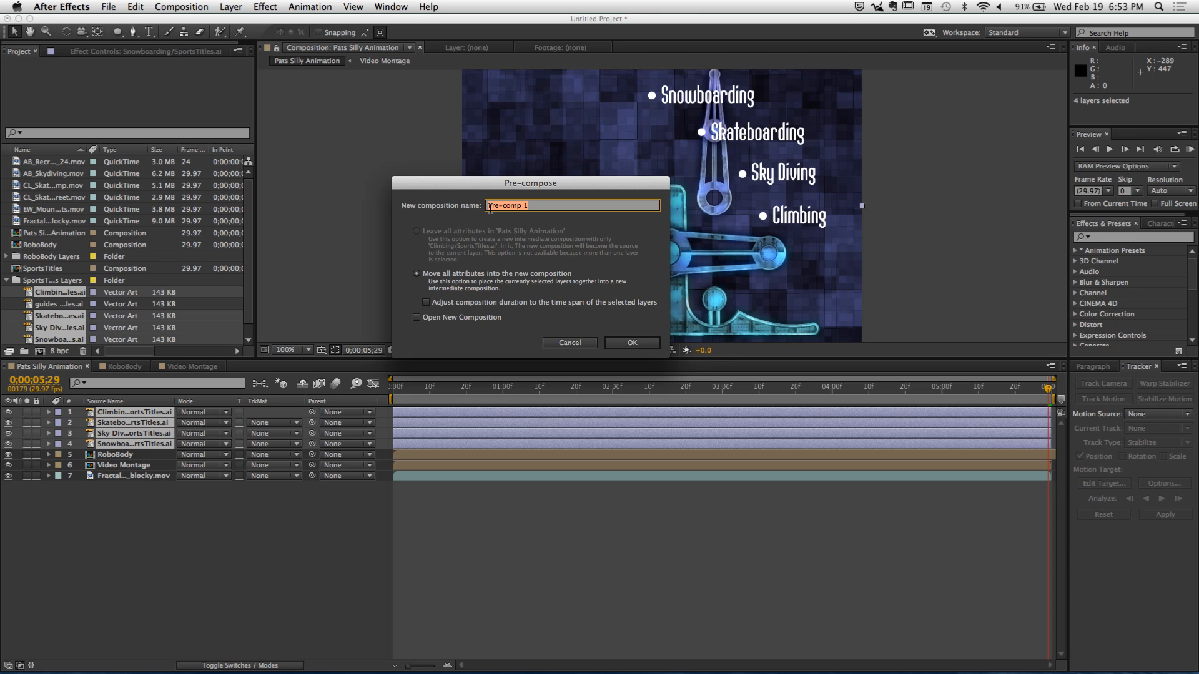
text(Text)
click(628, 343)
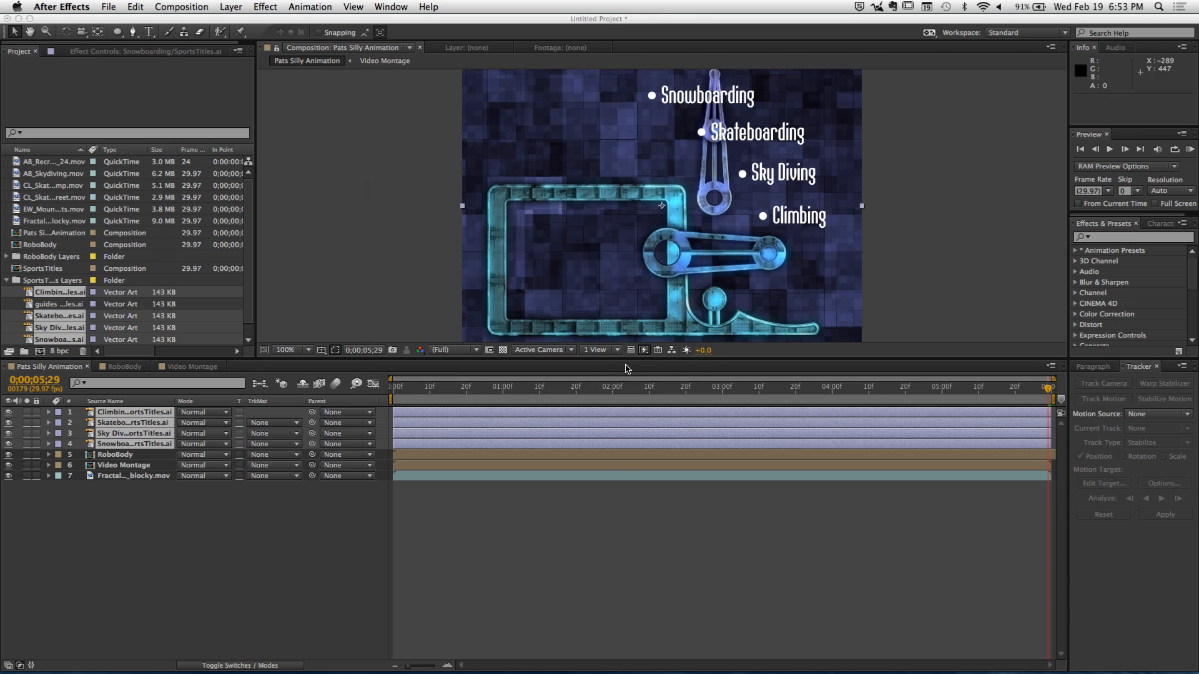
click(146, 552)
click(125, 434)
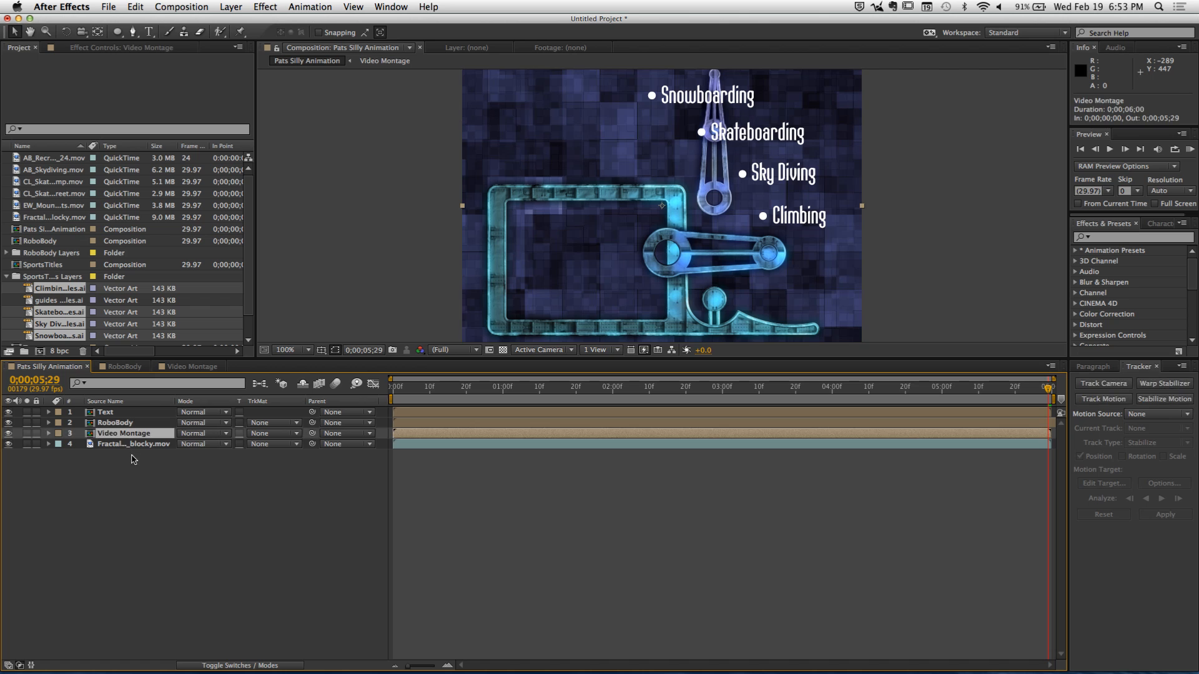
click(134, 461)
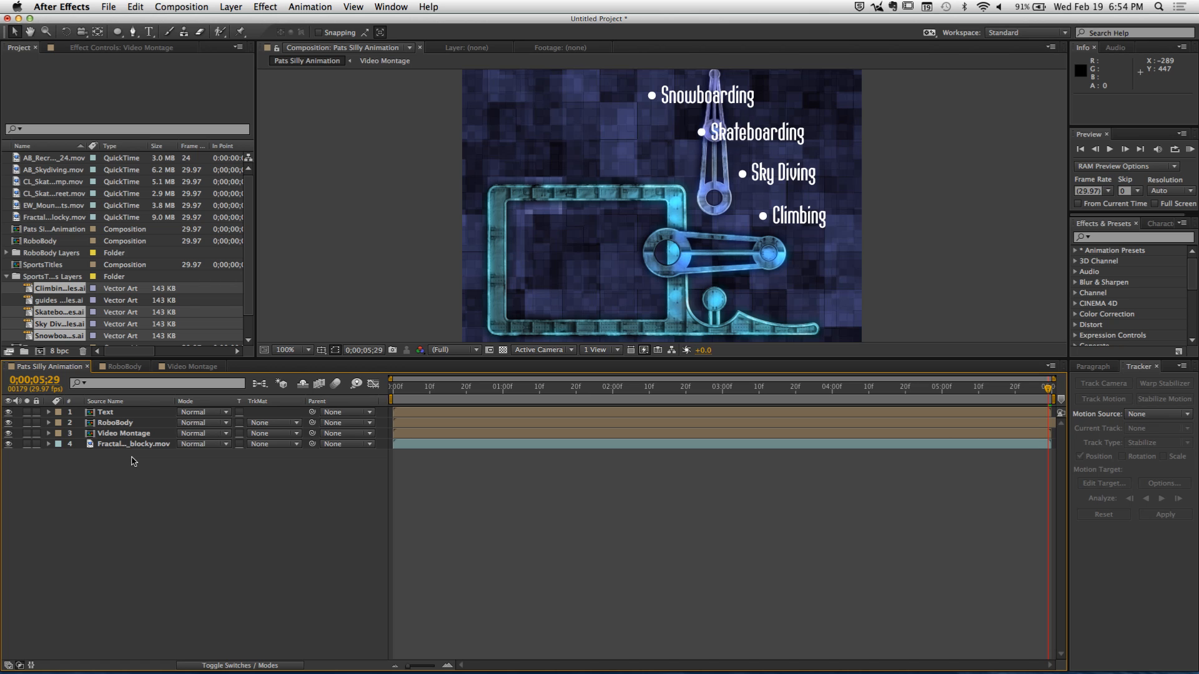
Delete the Text layer from Pats Silly Animation and collapse the SportsTitles Layers folder in the project
click(104, 411)
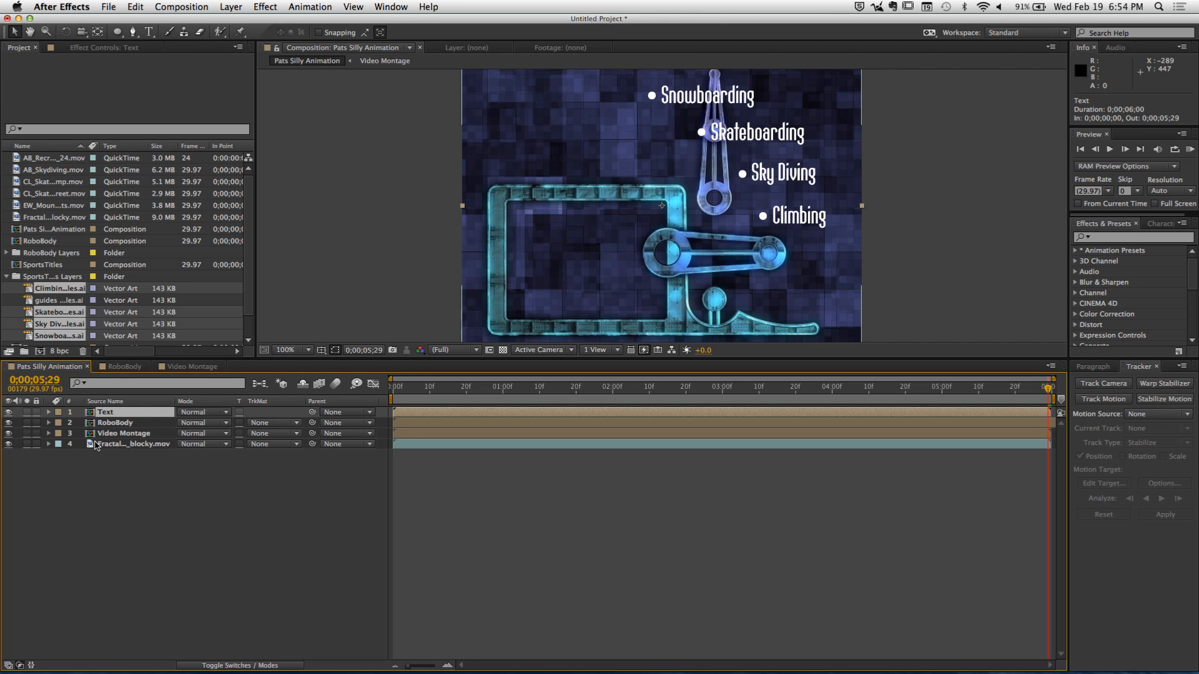
key(Delete)
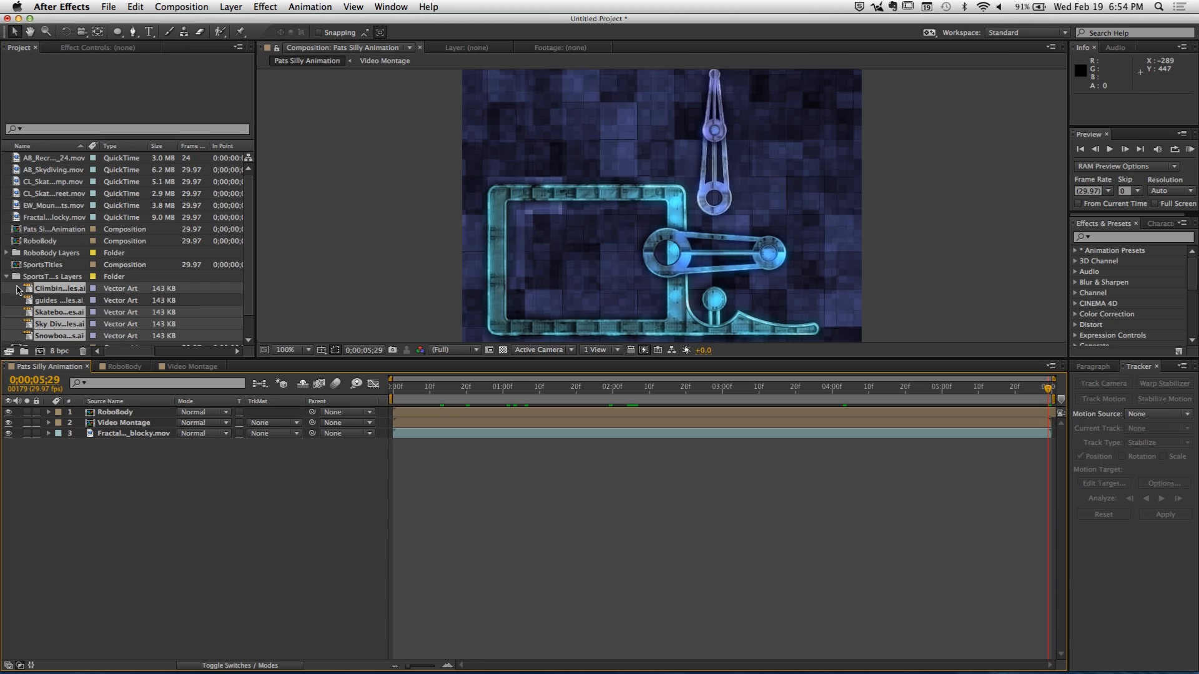
click(5, 278)
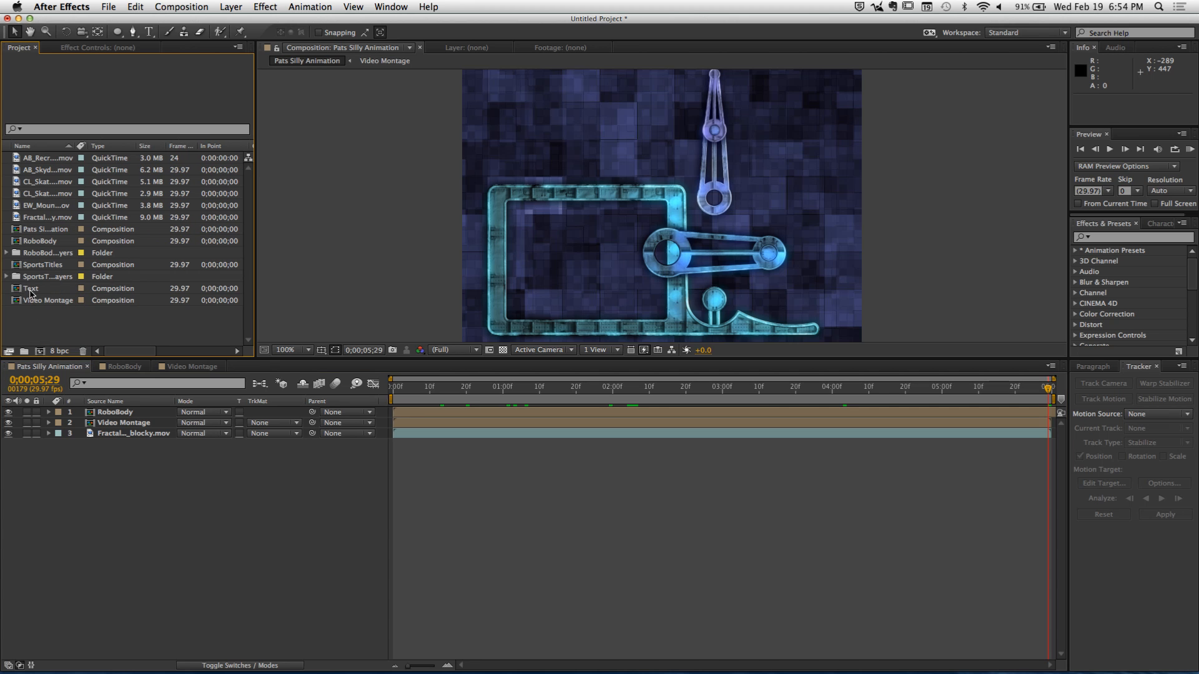
Nest the Text composition in RoboBody as the layer above Small Arm and return to Pats Silly Animation
click(29, 292)
click(124, 368)
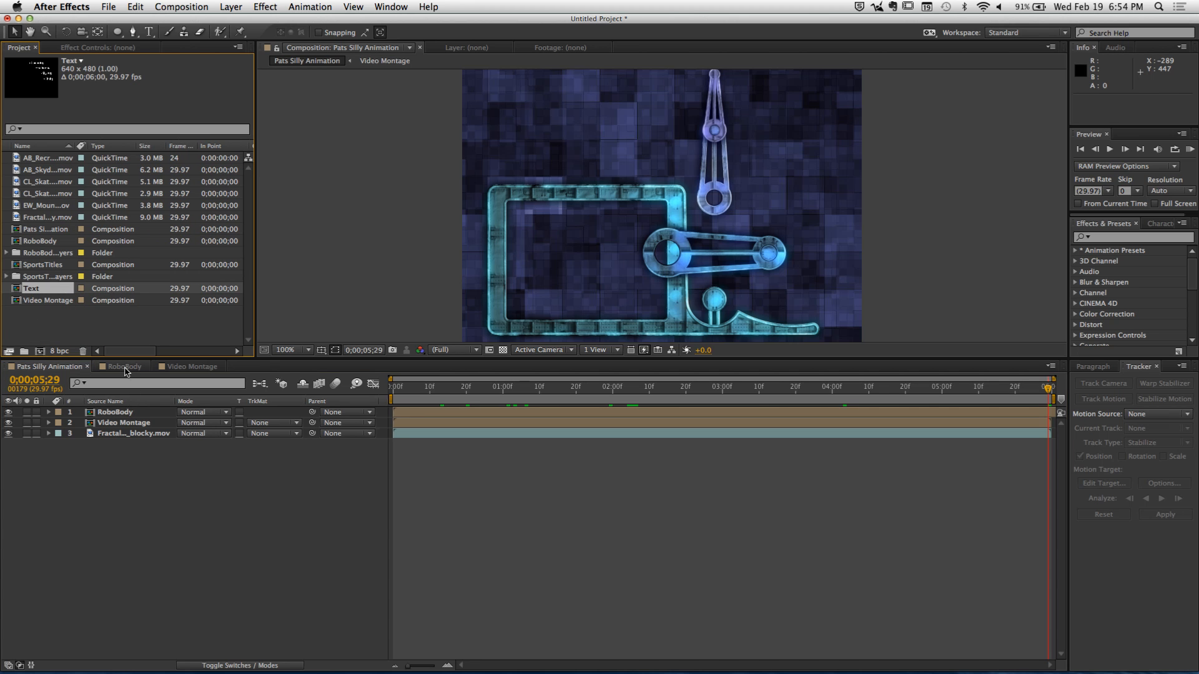
click(155, 508)
drag(524, 389, 320, 406)
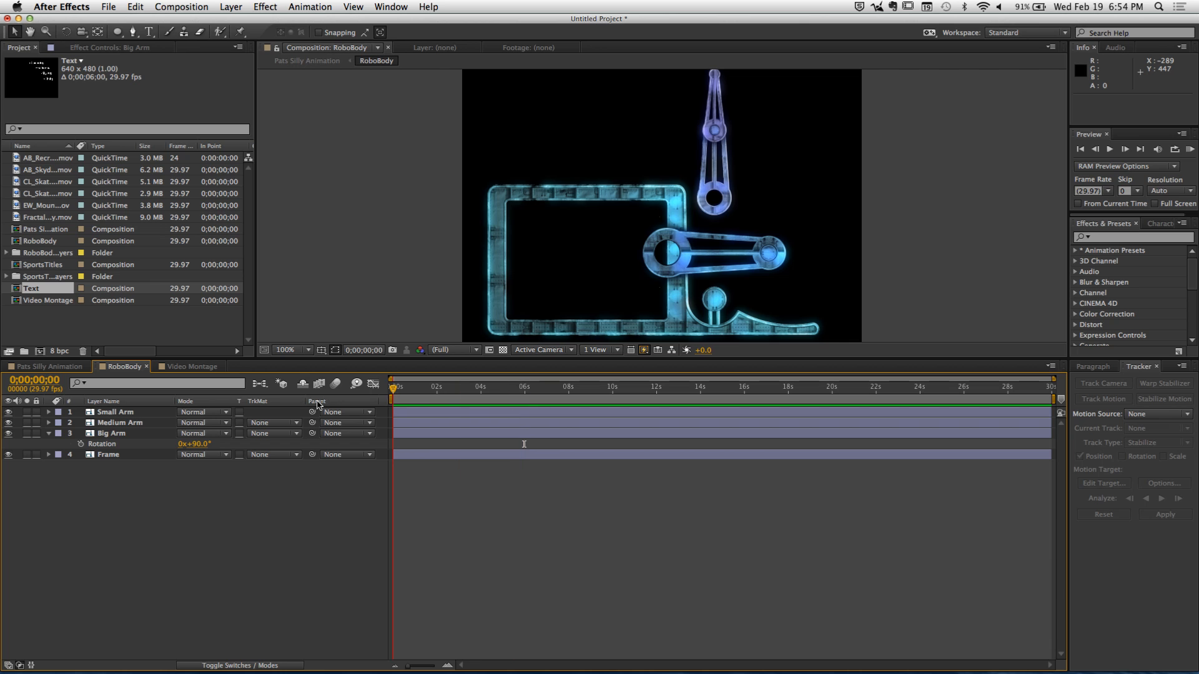
drag(17, 291, 79, 413)
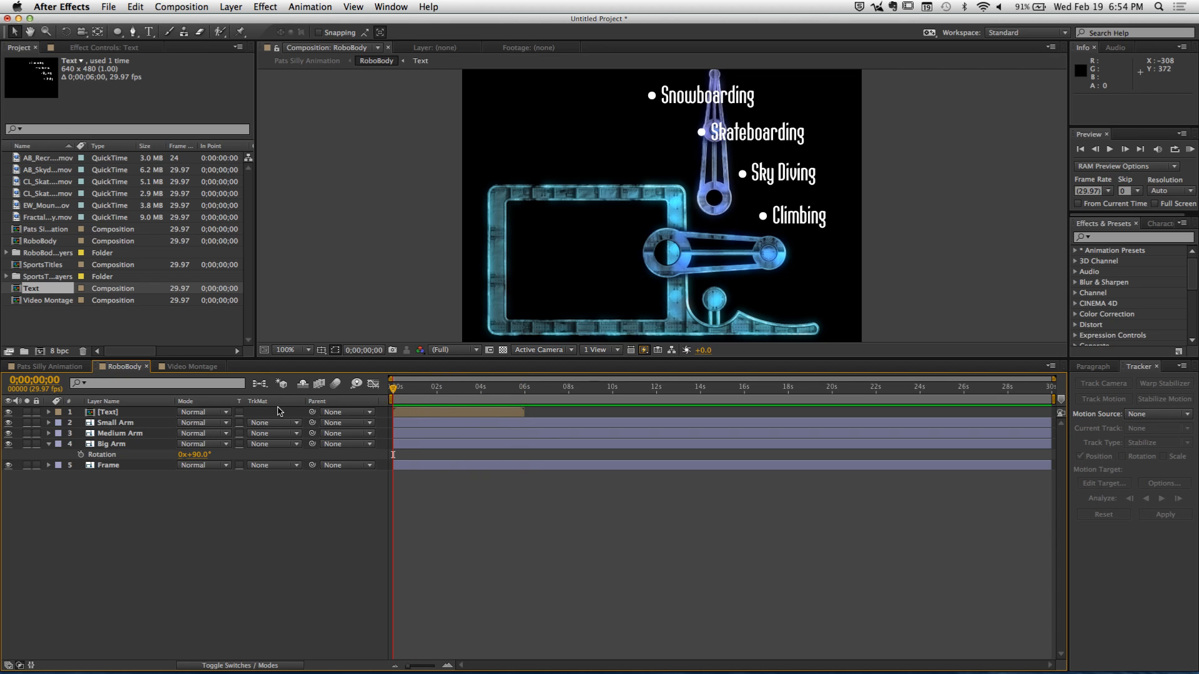
click(50, 367)
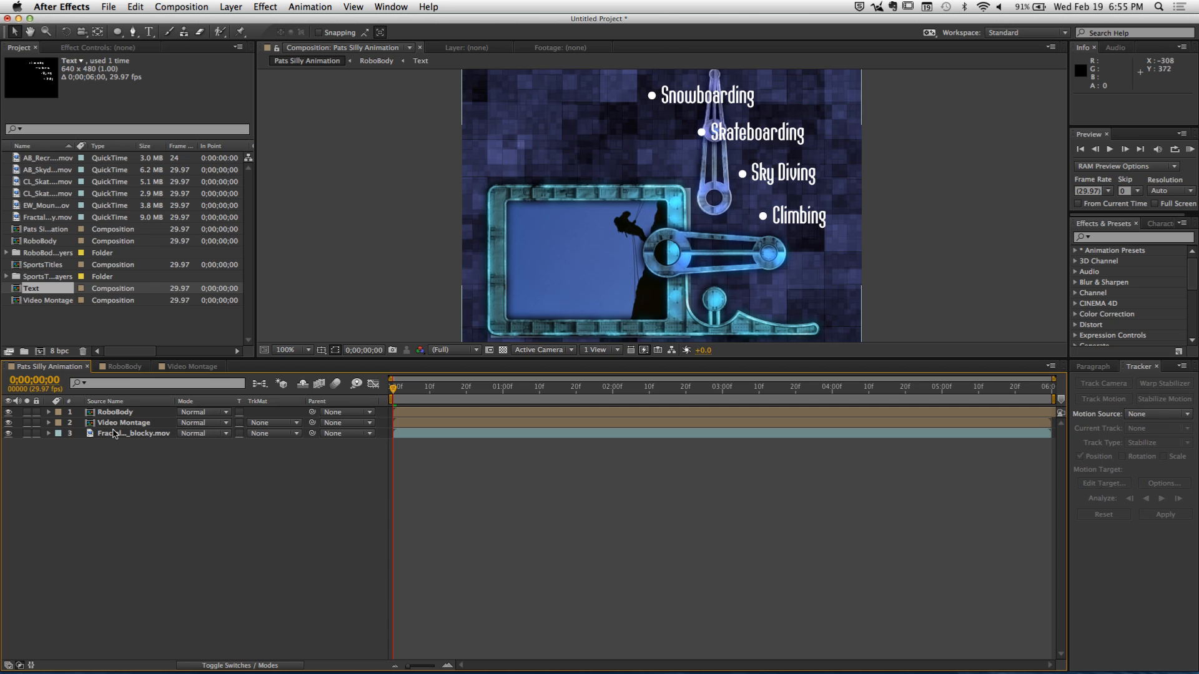
Try to display the structure of Pats Silly Animation in the Flowchart viewer, then reopen the composition
click(401, 10)
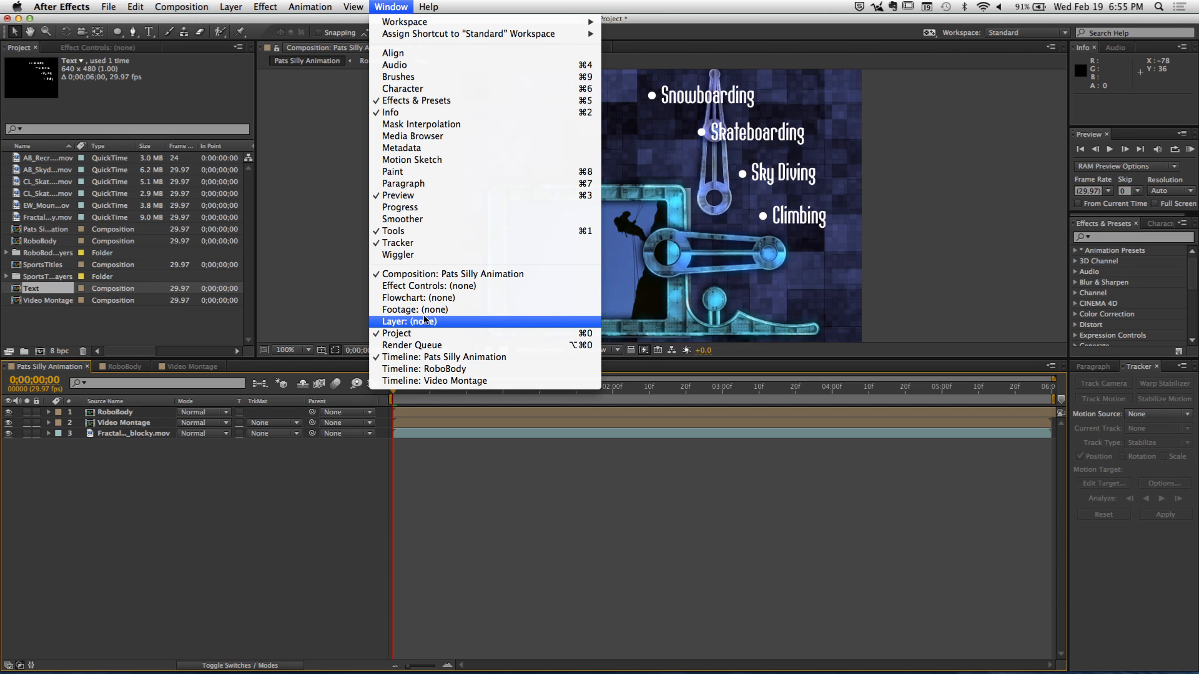
click(435, 300)
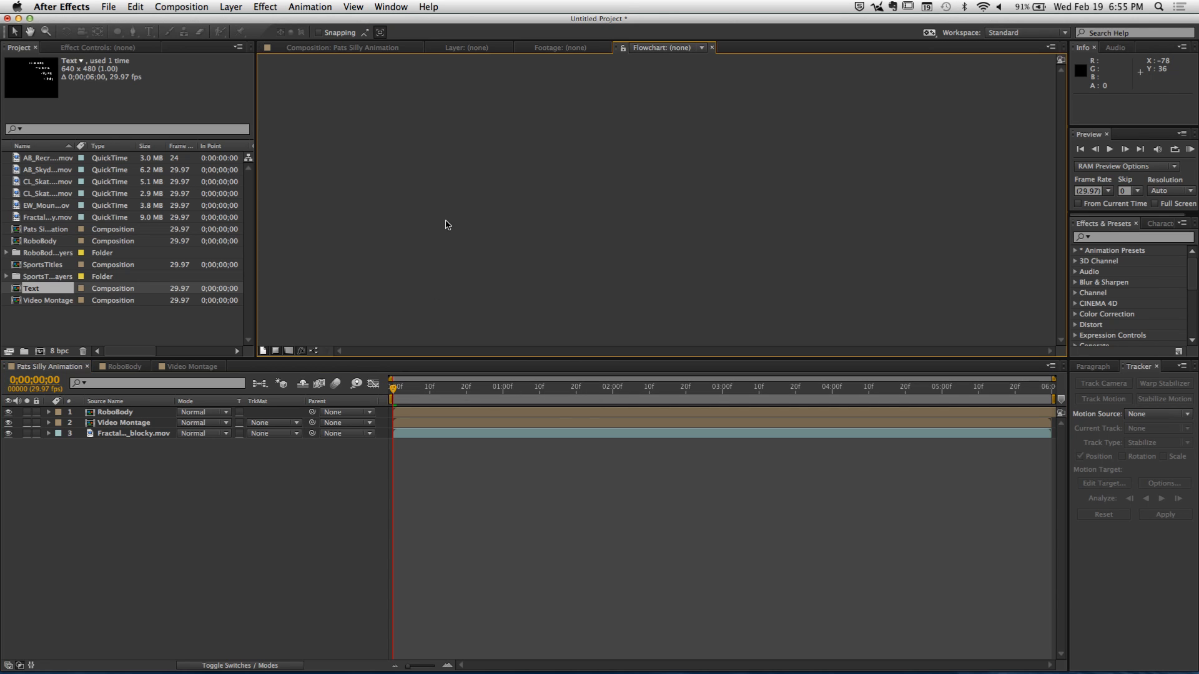
click(50, 366)
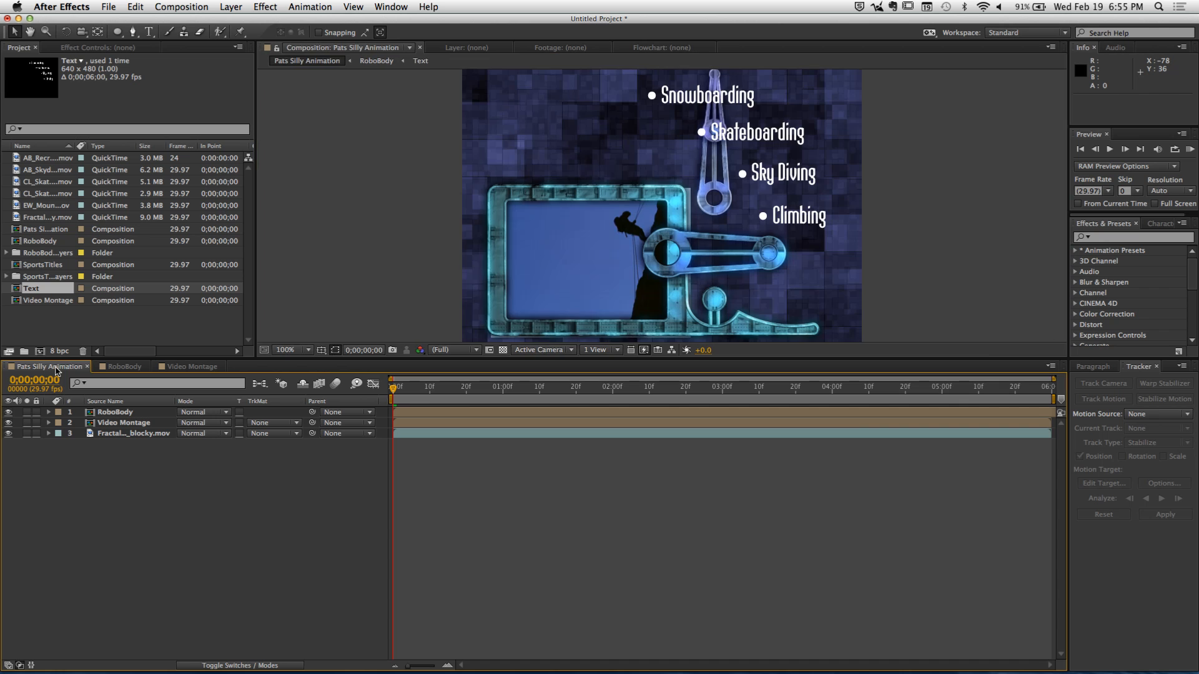
click(662, 47)
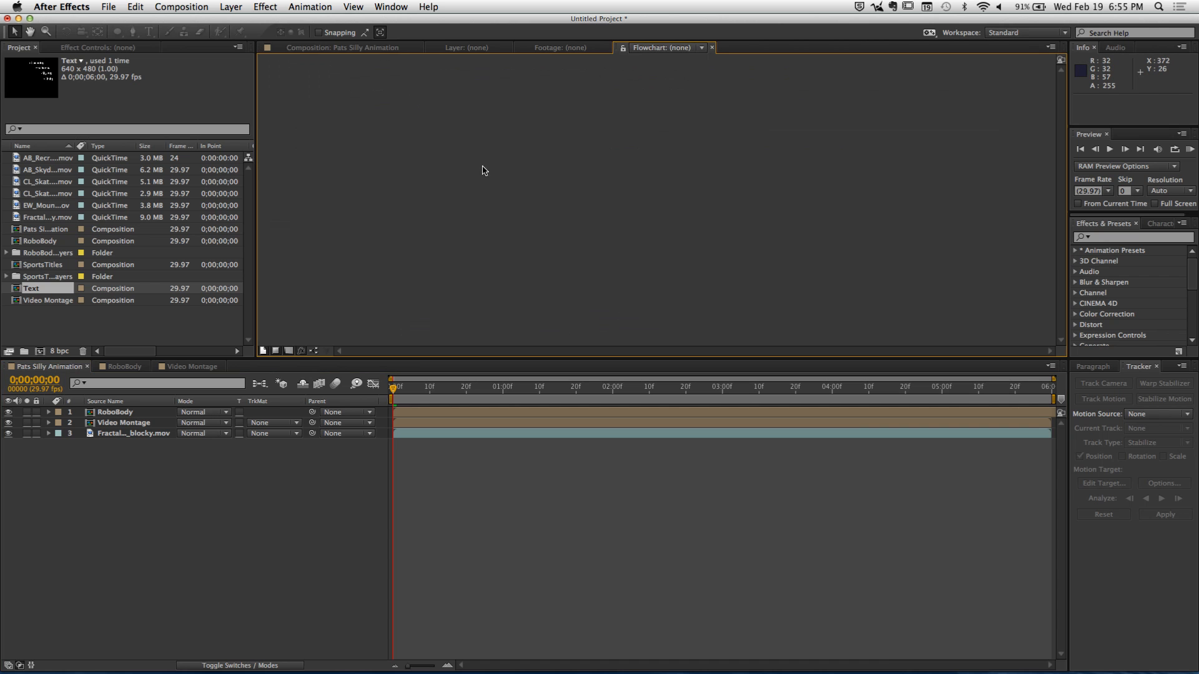
right_click(576, 182)
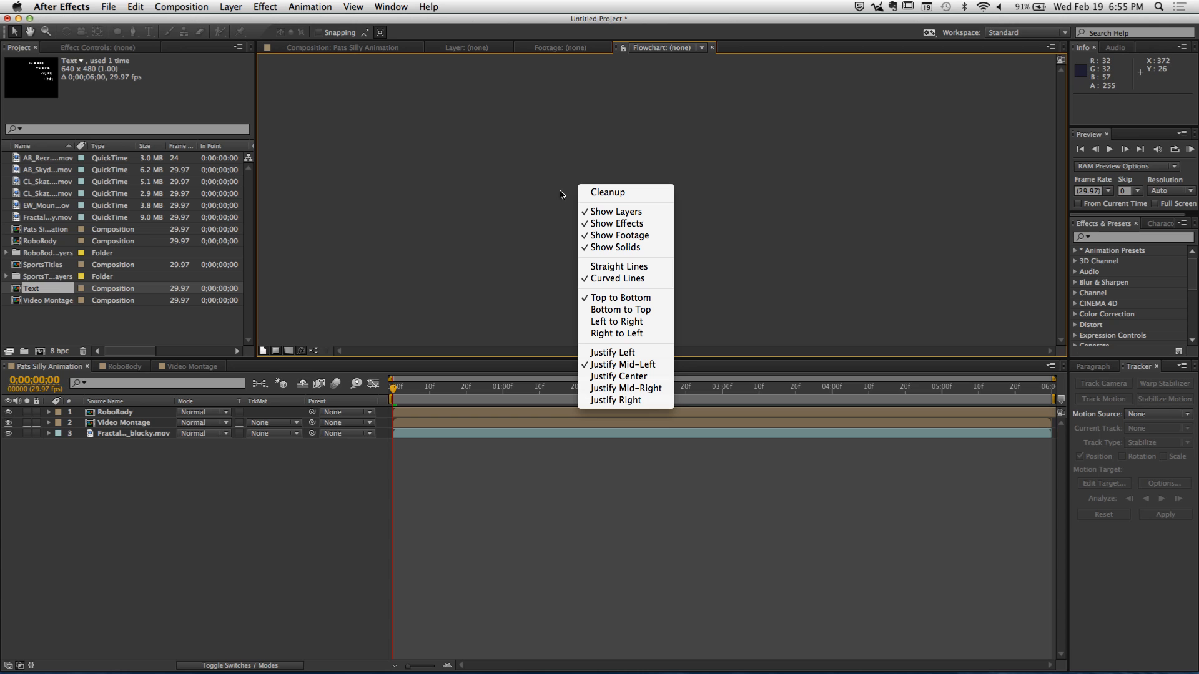
click(532, 195)
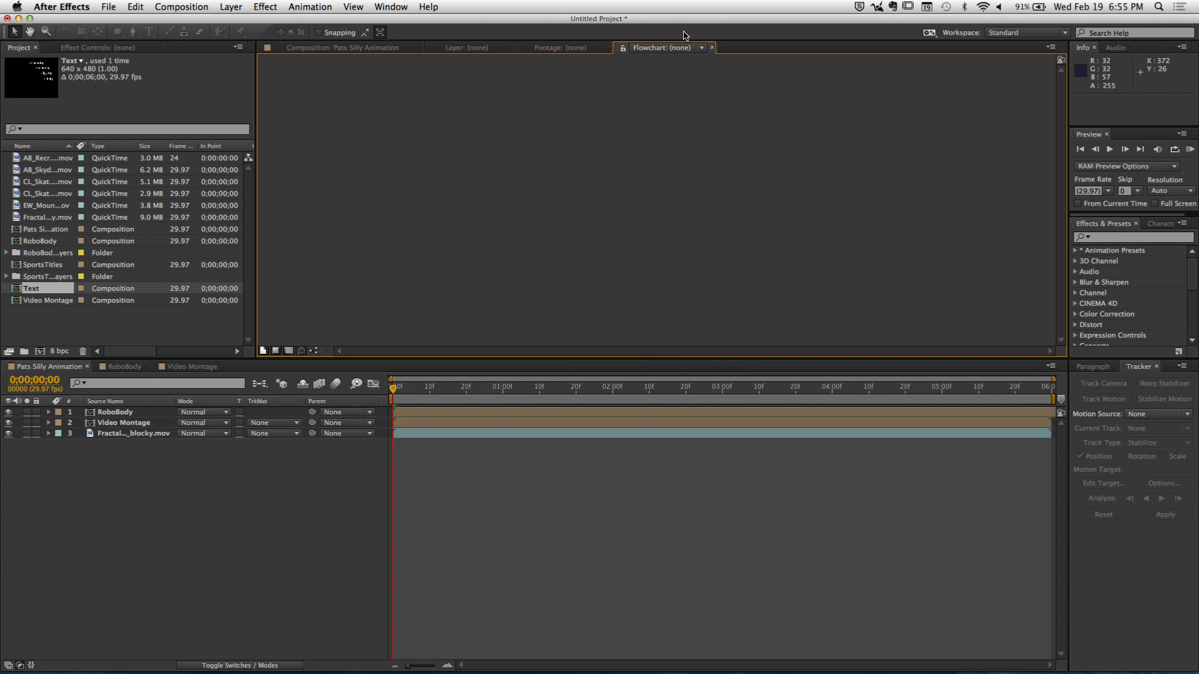
click(702, 48)
click(471, 181)
drag(21, 230, 453, 251)
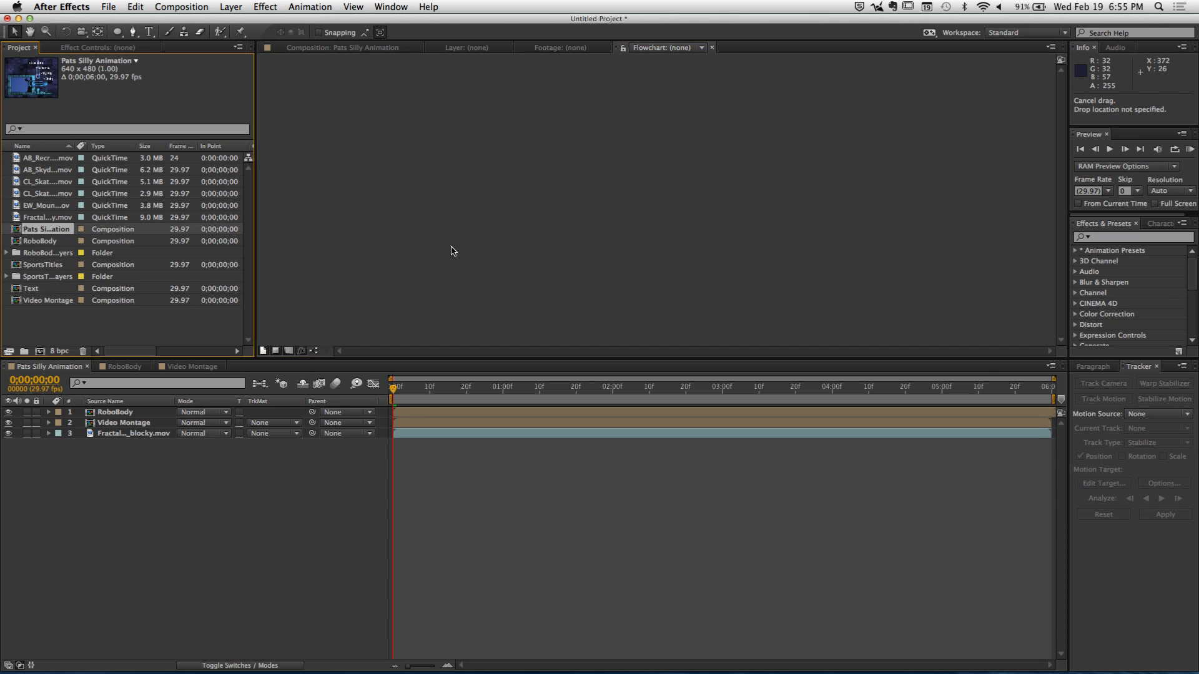
double_click(21, 231)
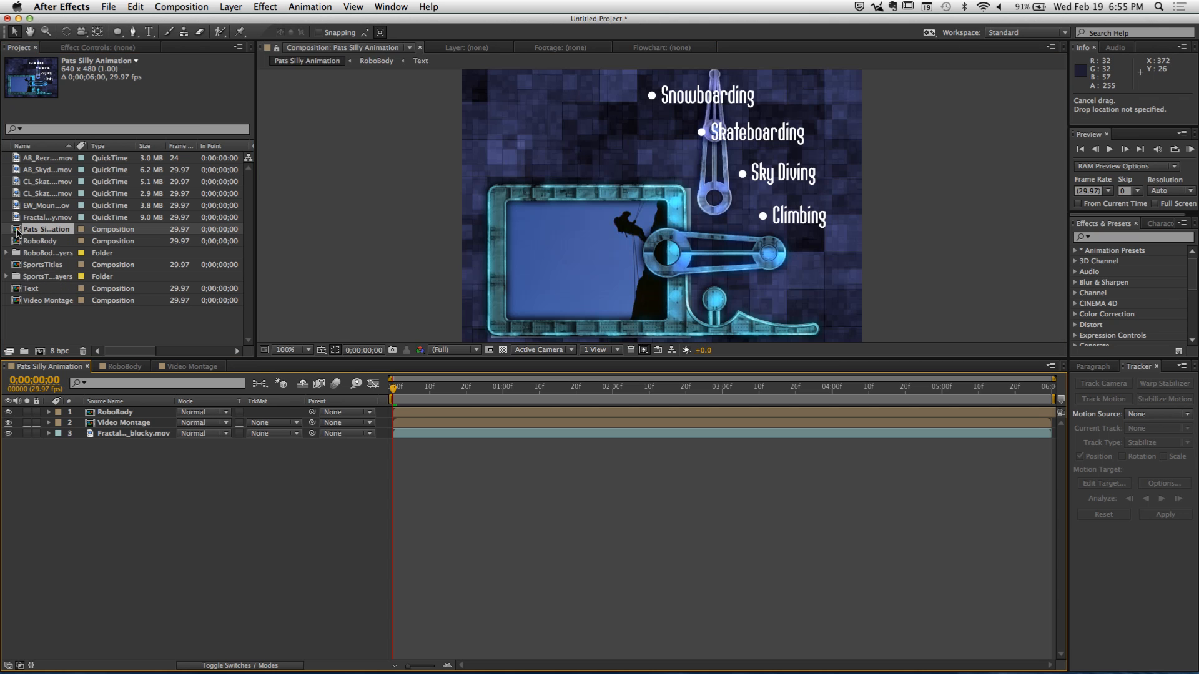
Try to show the composition's structure by bringing up the Flowchart viewer
click(391, 7)
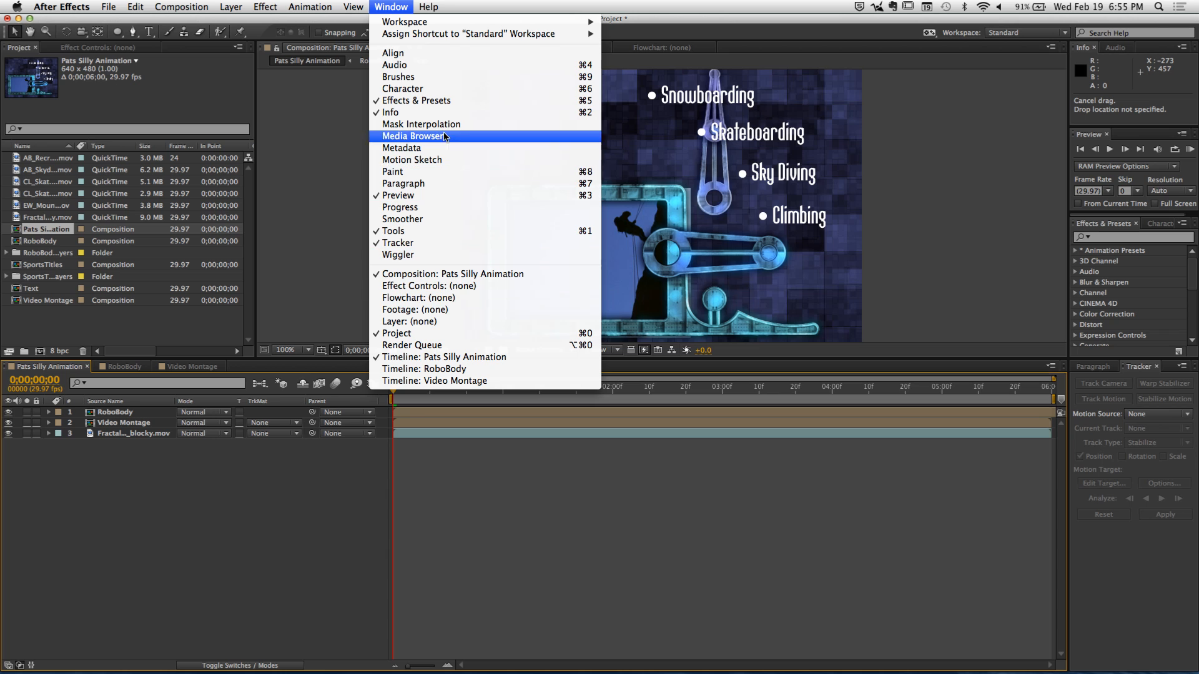
click(176, 502)
click(428, 7)
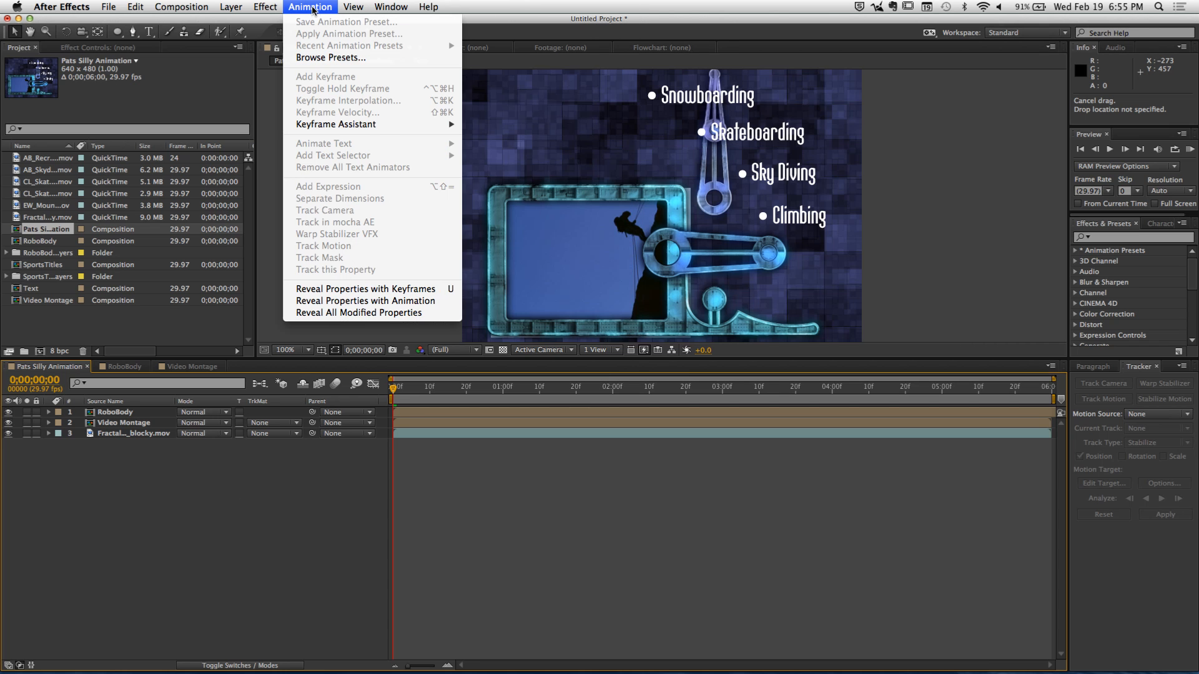
mouse_move(354, 7)
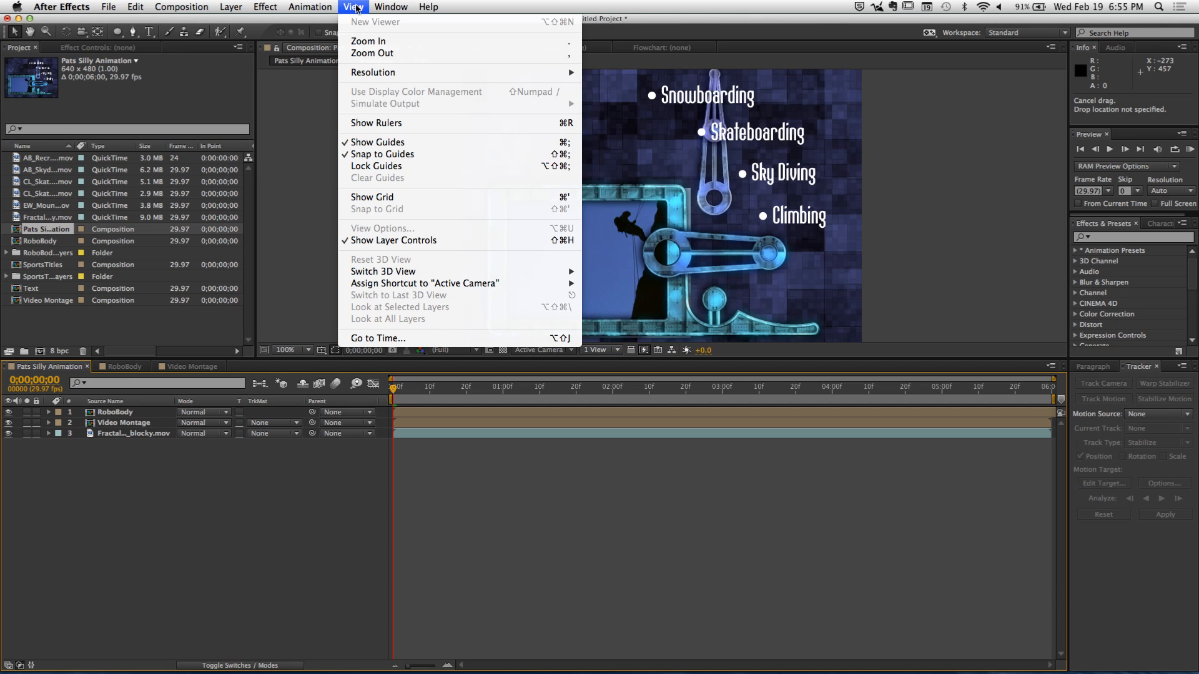
mouse_move(391, 7)
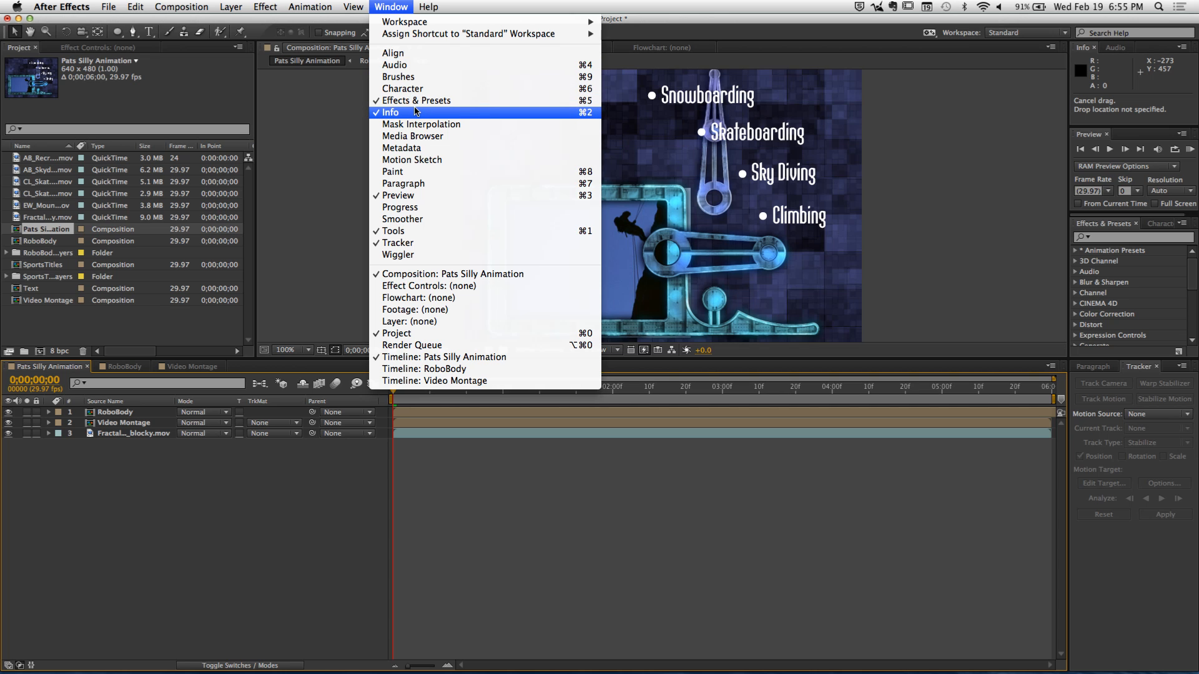
click(462, 298)
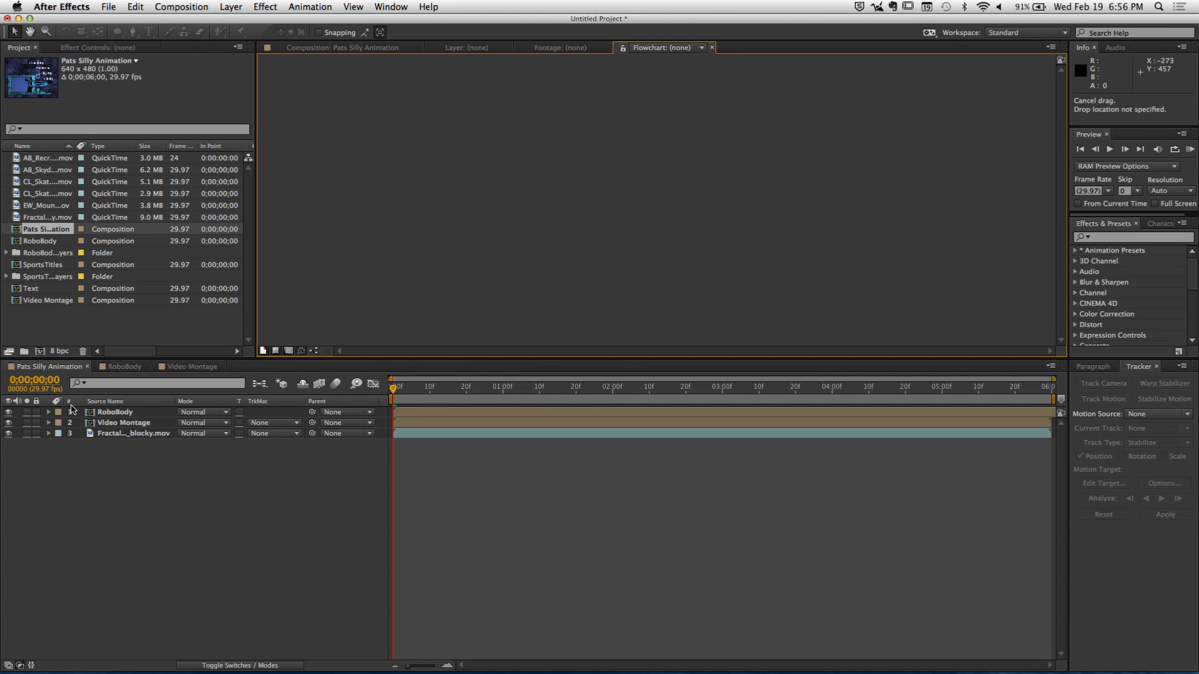
Open the Composition Flowchart for Pats Silly Animation and expand its node to show the three layers and their sources
right_click(44, 368)
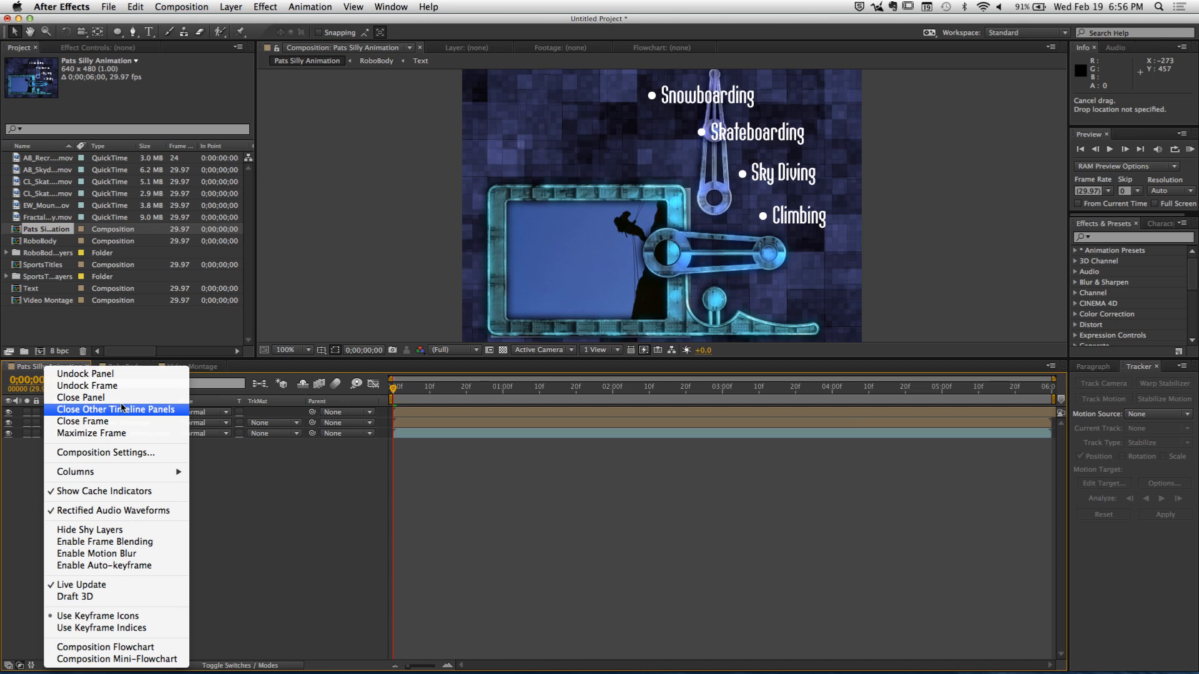
mouse_move(145, 473)
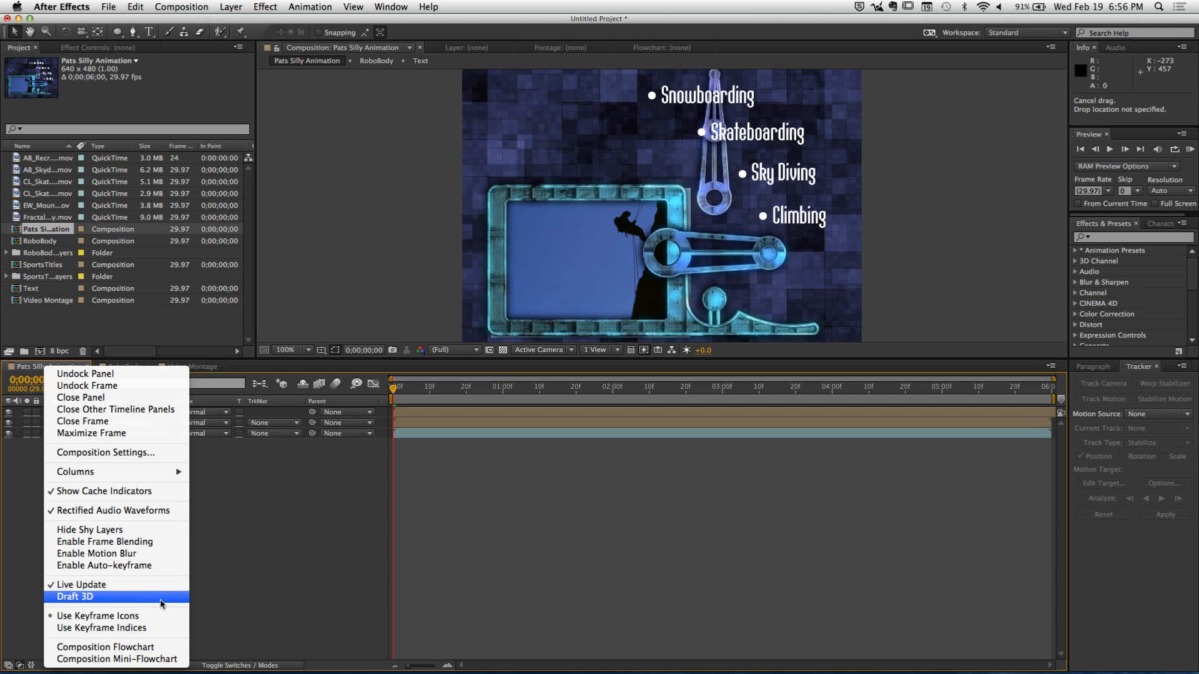
click(220, 605)
right_click(50, 370)
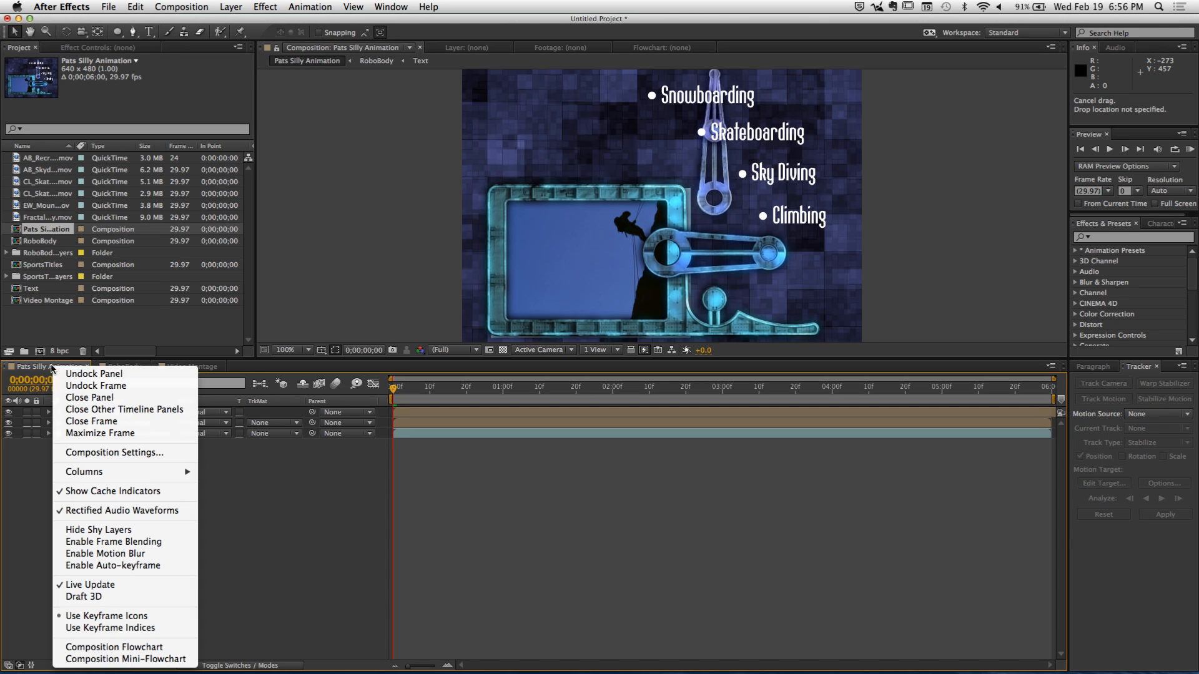
click(26, 369)
right_click(26, 370)
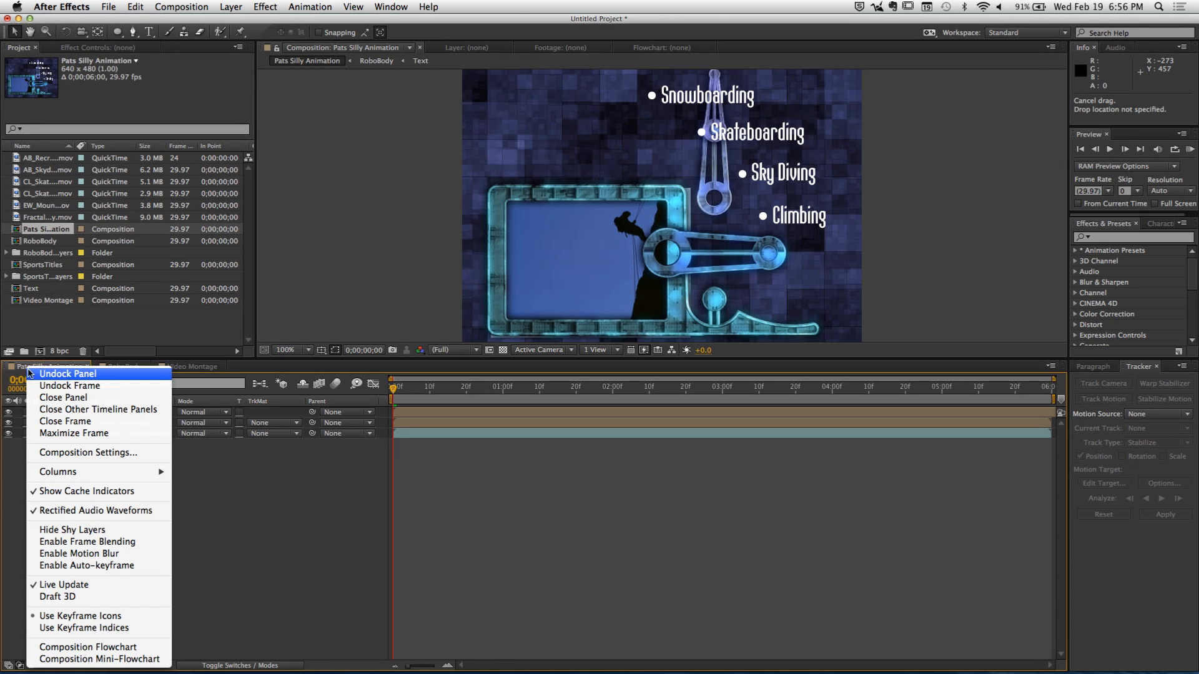
click(93, 647)
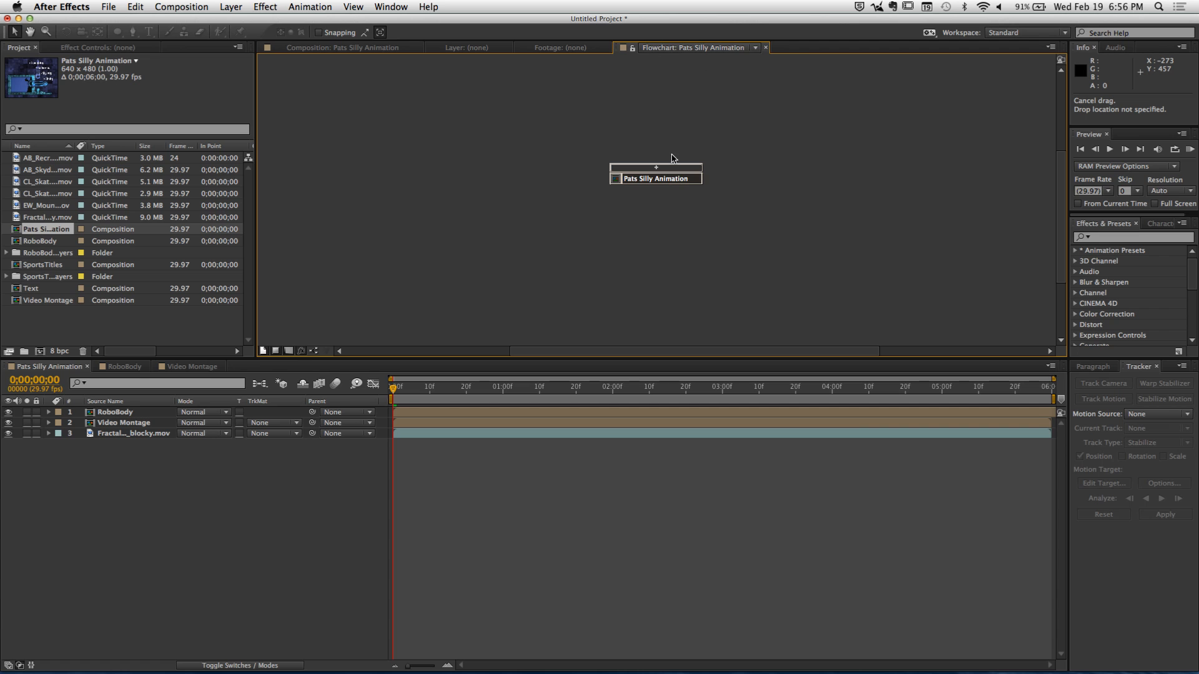
click(655, 169)
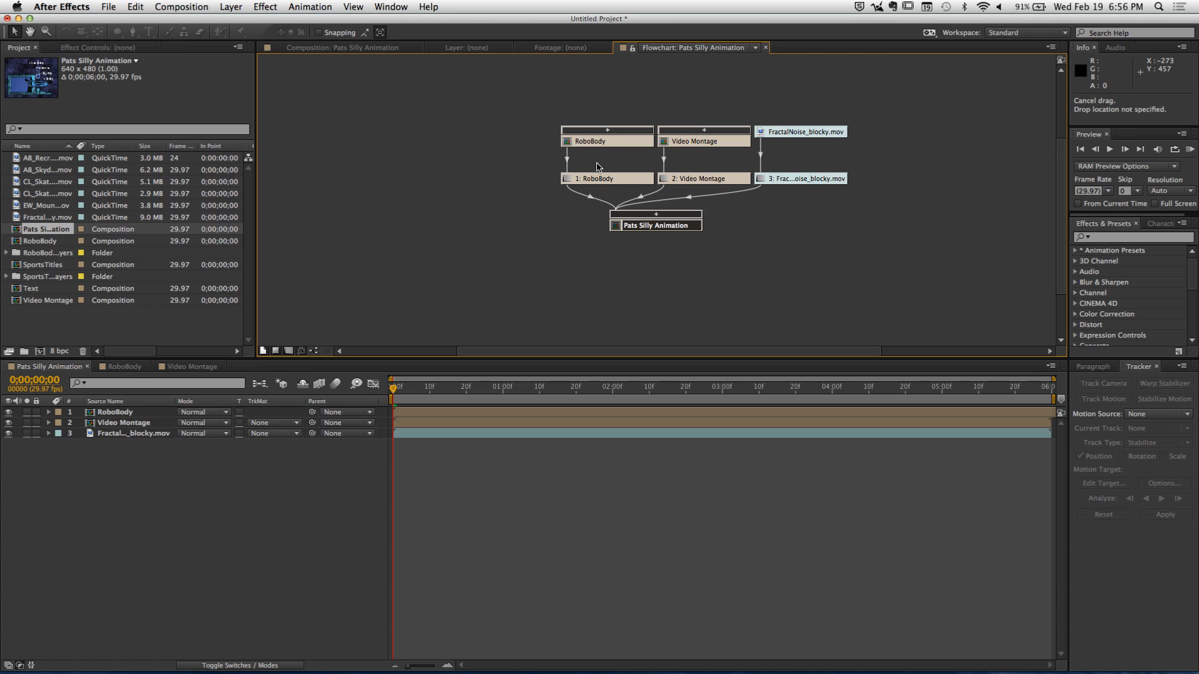
Spread the RoboBody, Video Montage and FractalNoise_blocky.mov source nodes apart in the flowchart together with their layer nodes
drag(561, 141, 476, 130)
drag(586, 181, 520, 181)
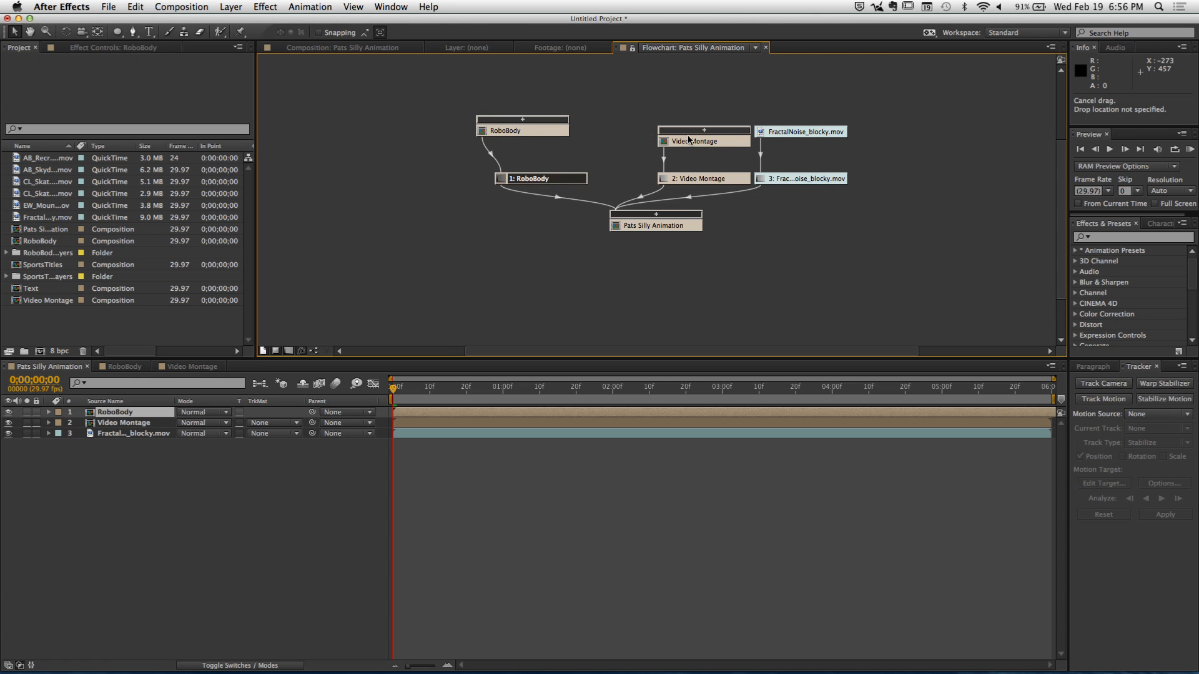
drag(689, 140, 663, 119)
drag(685, 179, 656, 169)
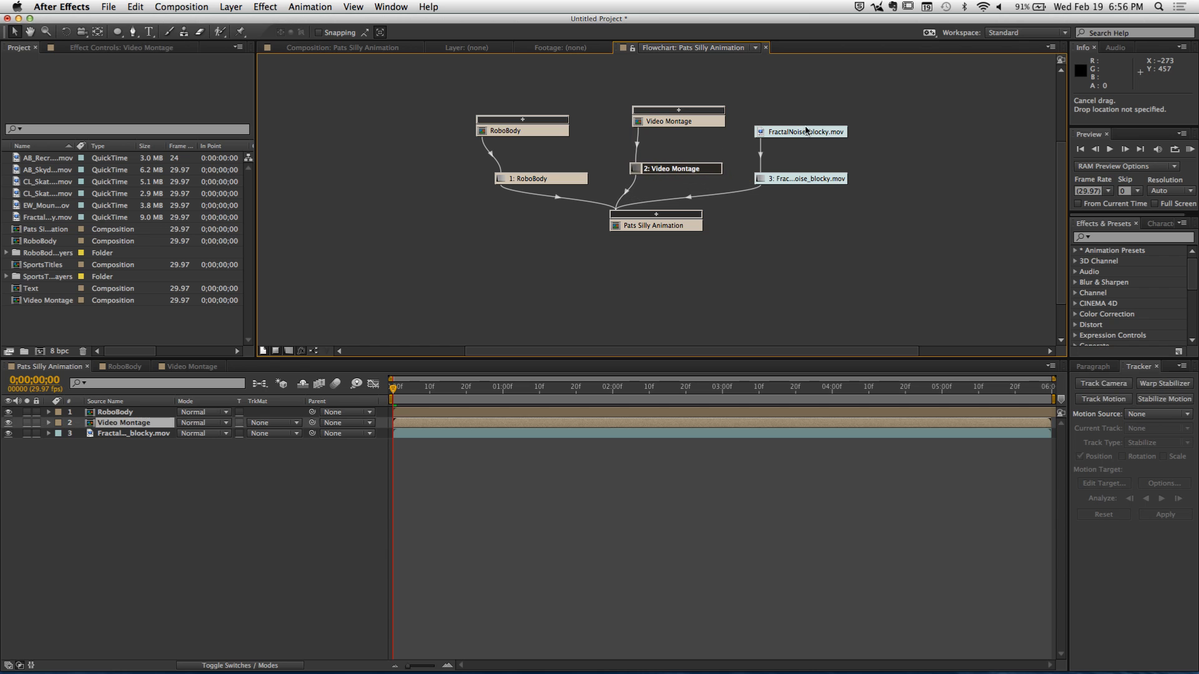
drag(806, 130, 848, 107)
drag(805, 184, 861, 162)
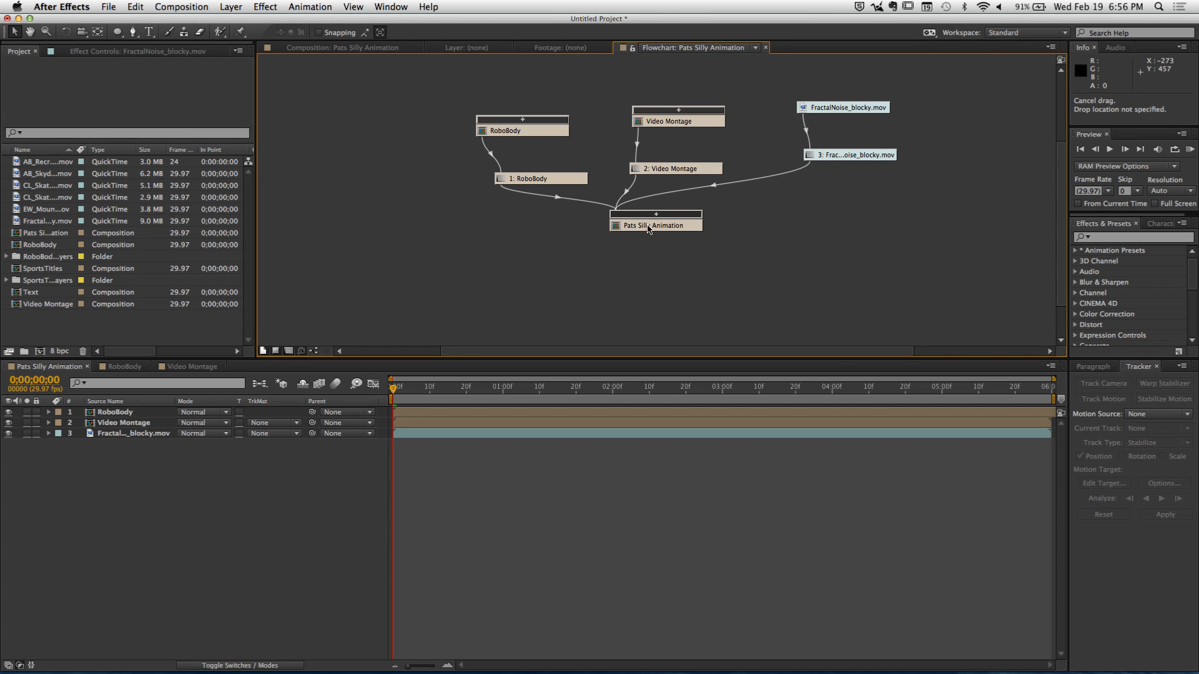
Move the Pats Silly Animation node further down and shift both RoboBody nodes up and outward
drag(648, 229, 629, 296)
click(490, 128)
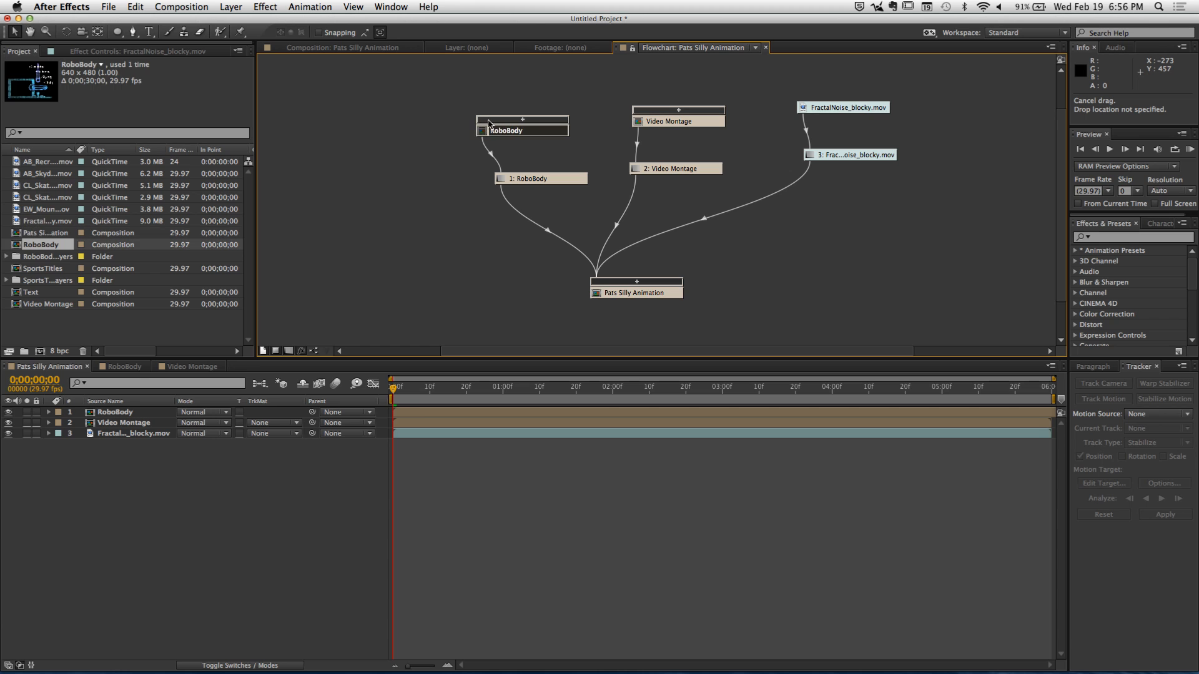
drag(490, 124, 476, 104)
drag(545, 185, 531, 177)
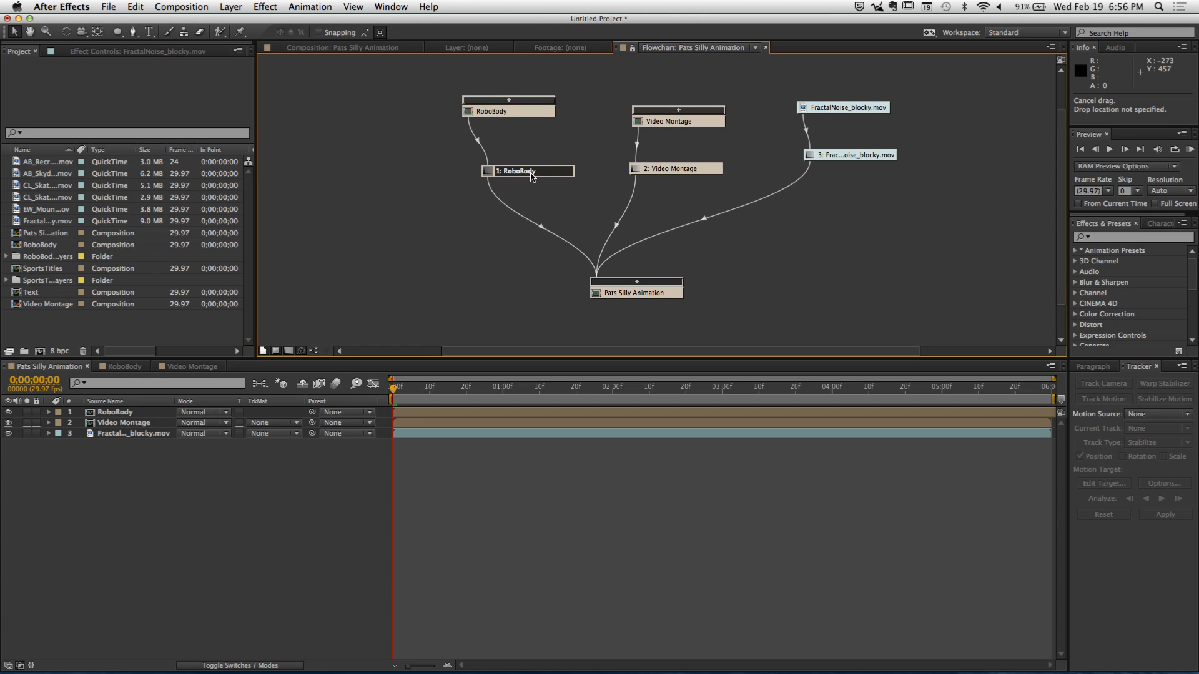
Expand the Video Montage and RoboBody nodes to show their contents and move the RoboBody source node down and outward
click(679, 111)
click(678, 110)
click(679, 111)
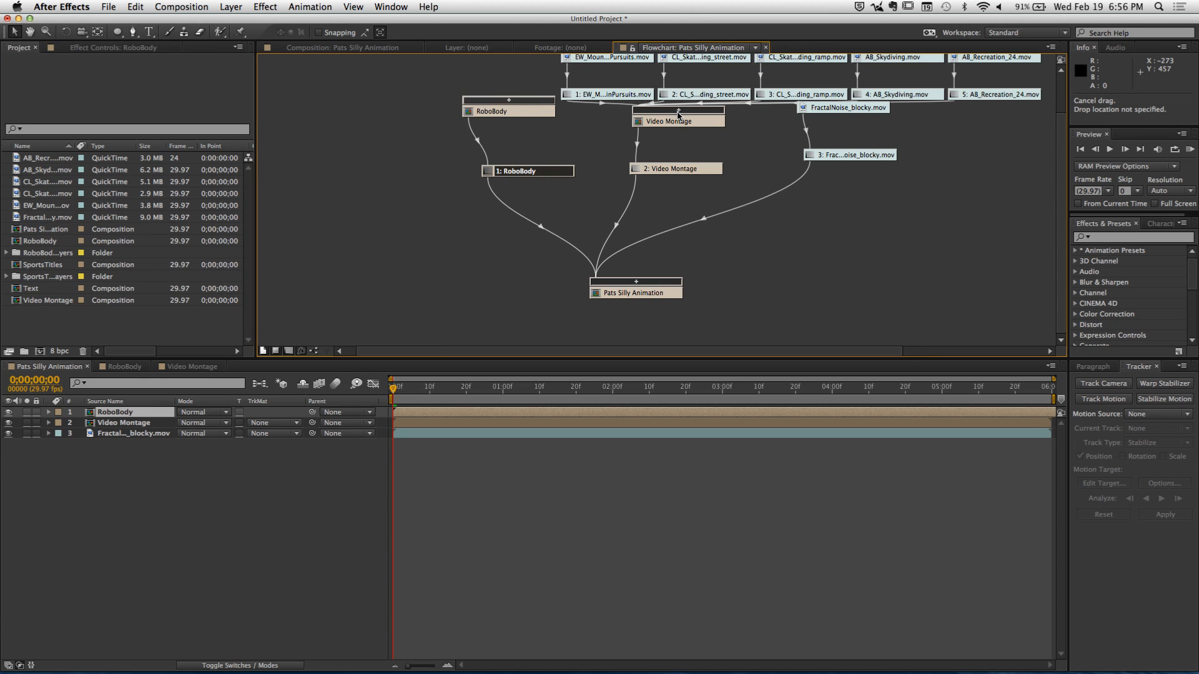
click(509, 100)
drag(518, 116, 441, 197)
scroll(683, 187, right, 5)
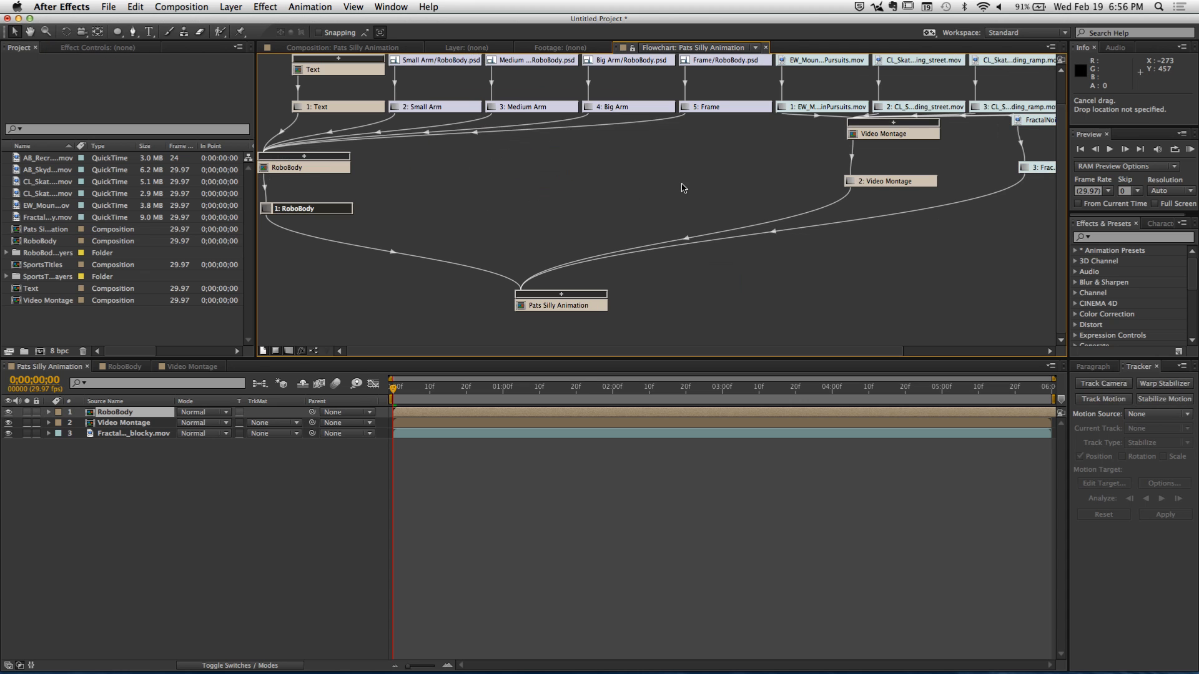
Move the Text nodes outward from the RoboBody layers and expand Text to show its four SportsTitles layers
scroll(666, 210, up, 3)
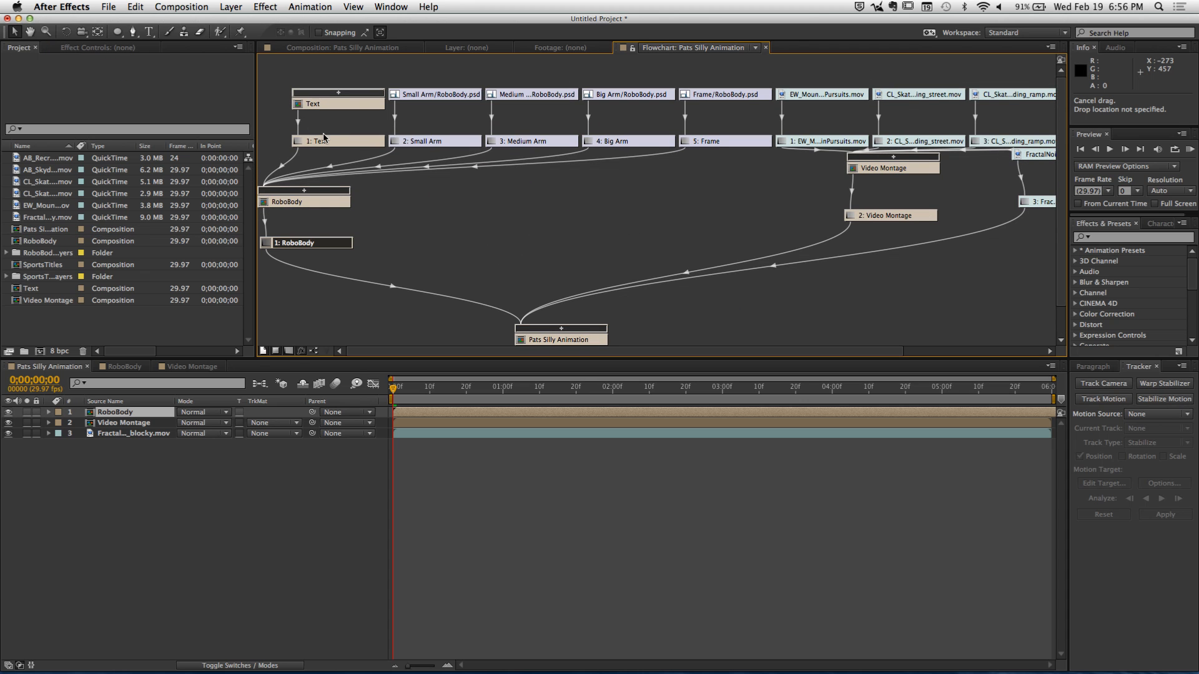
drag(331, 143, 299, 111)
click(309, 92)
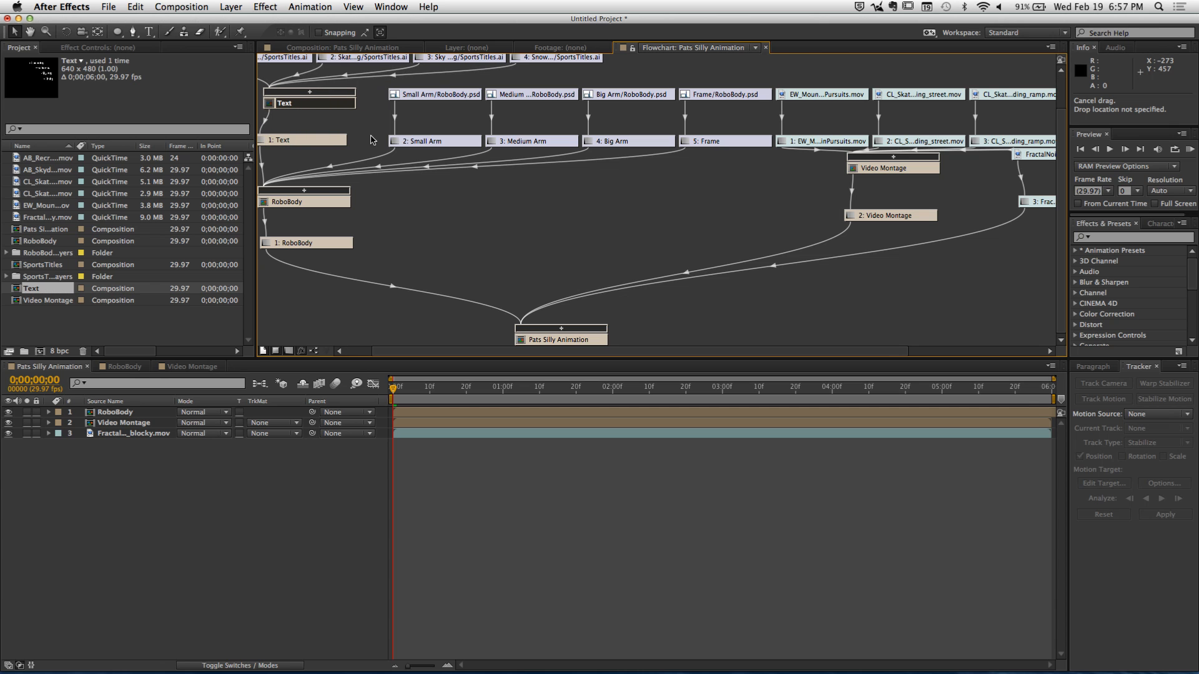
scroll(528, 269, up, 3)
scroll(528, 269, down, 3)
scroll(528, 267, up, 3)
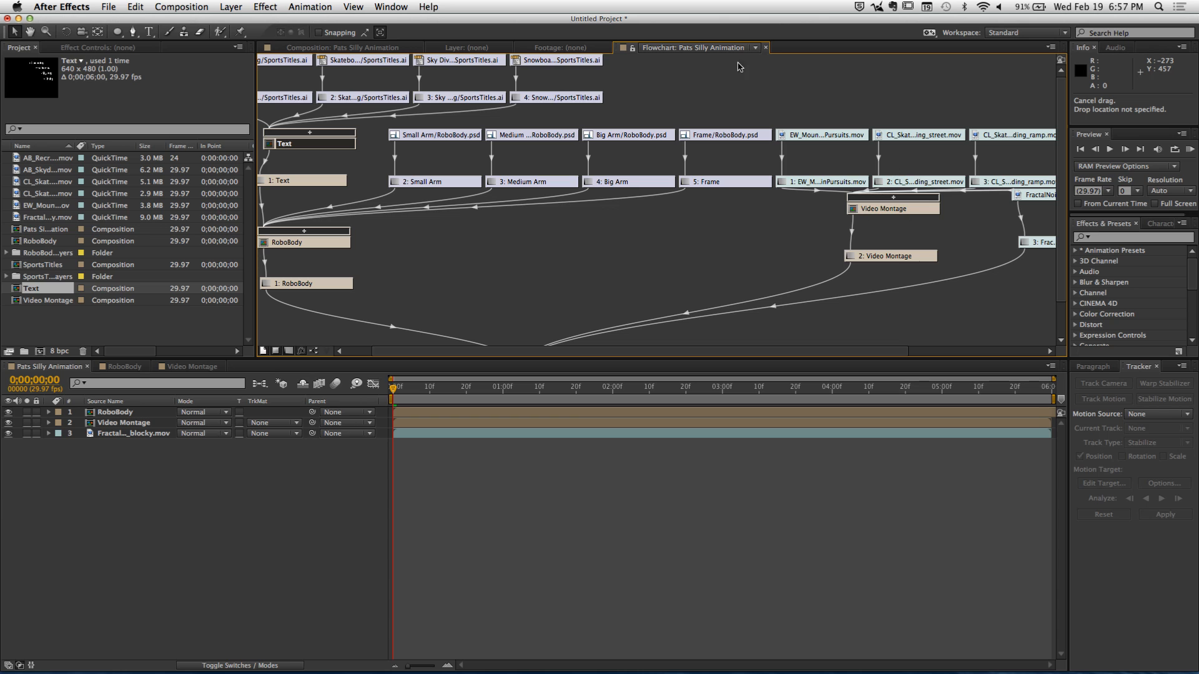
click(755, 48)
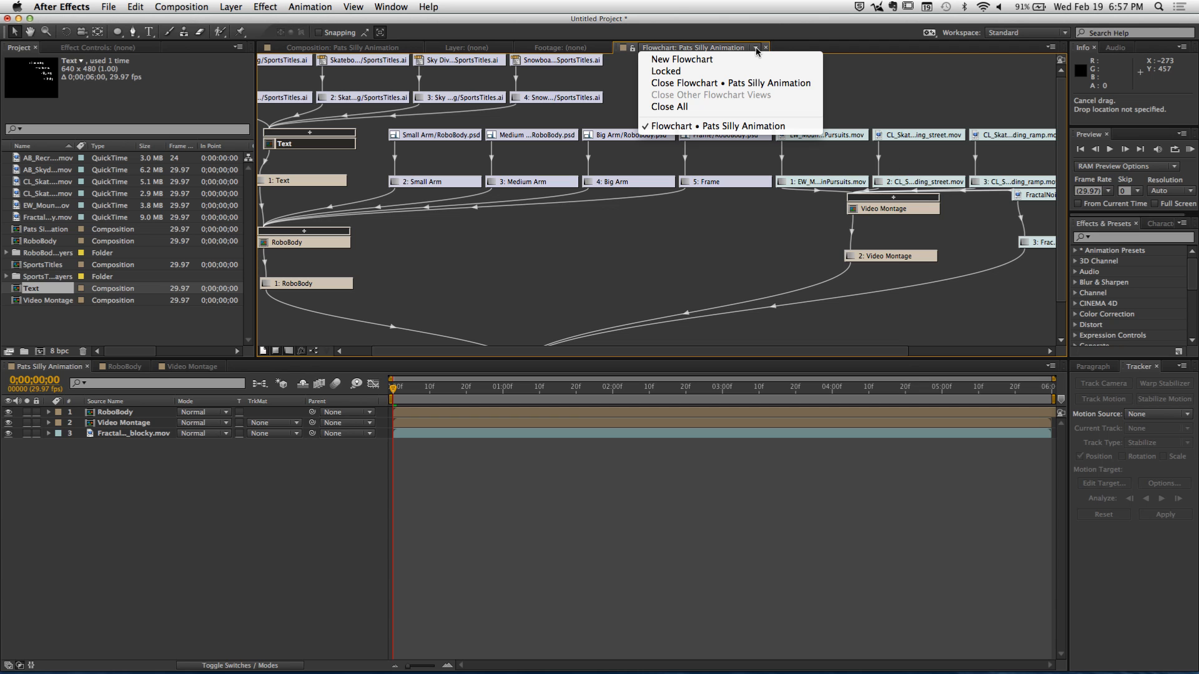
click(879, 93)
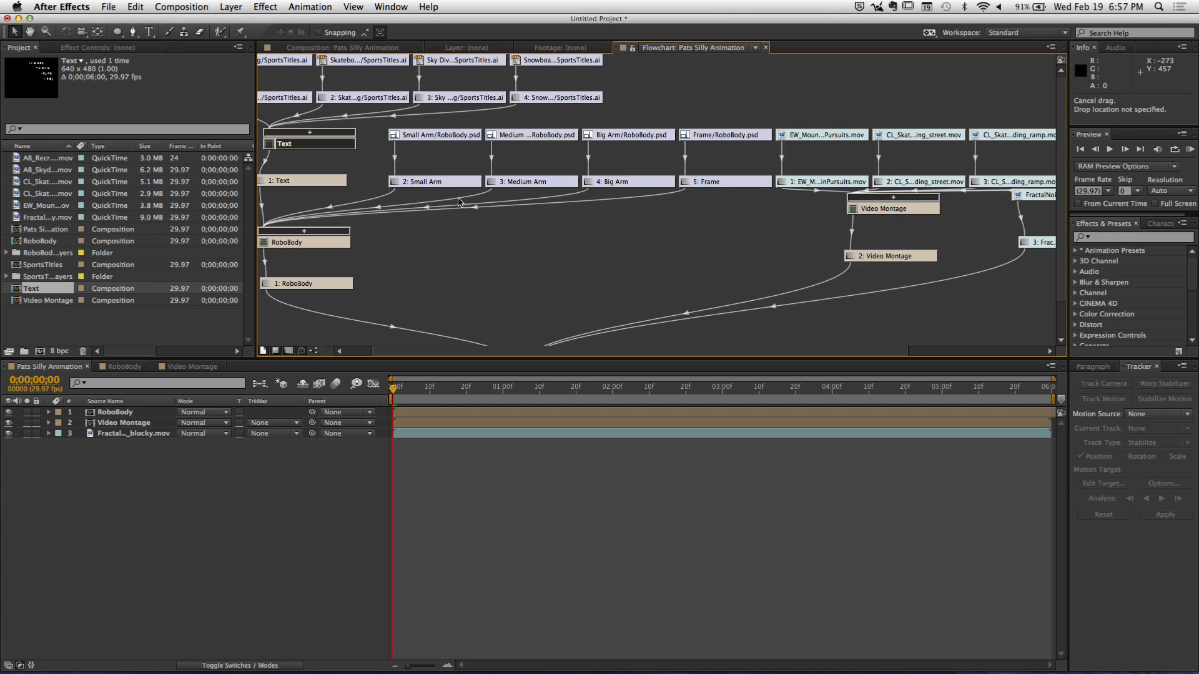
click(437, 136)
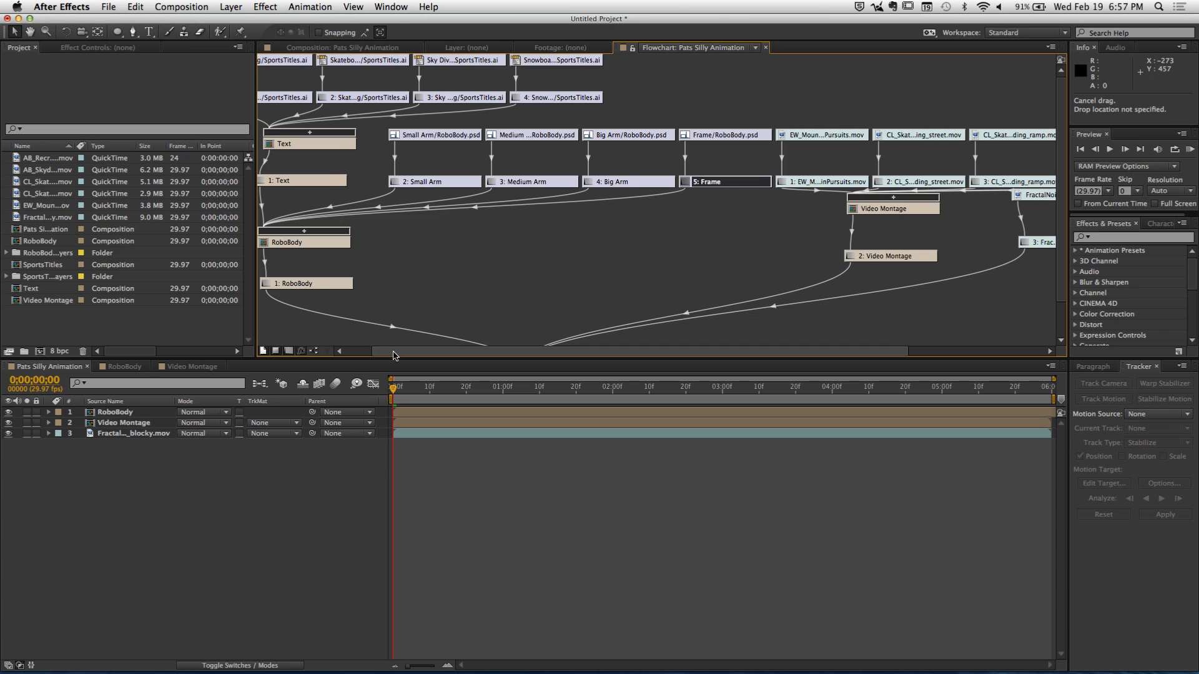
Switch the flowchart to right-angled connection lines with layer nodes hidden and reposition the RoboBody node
drag(393, 356, 367, 355)
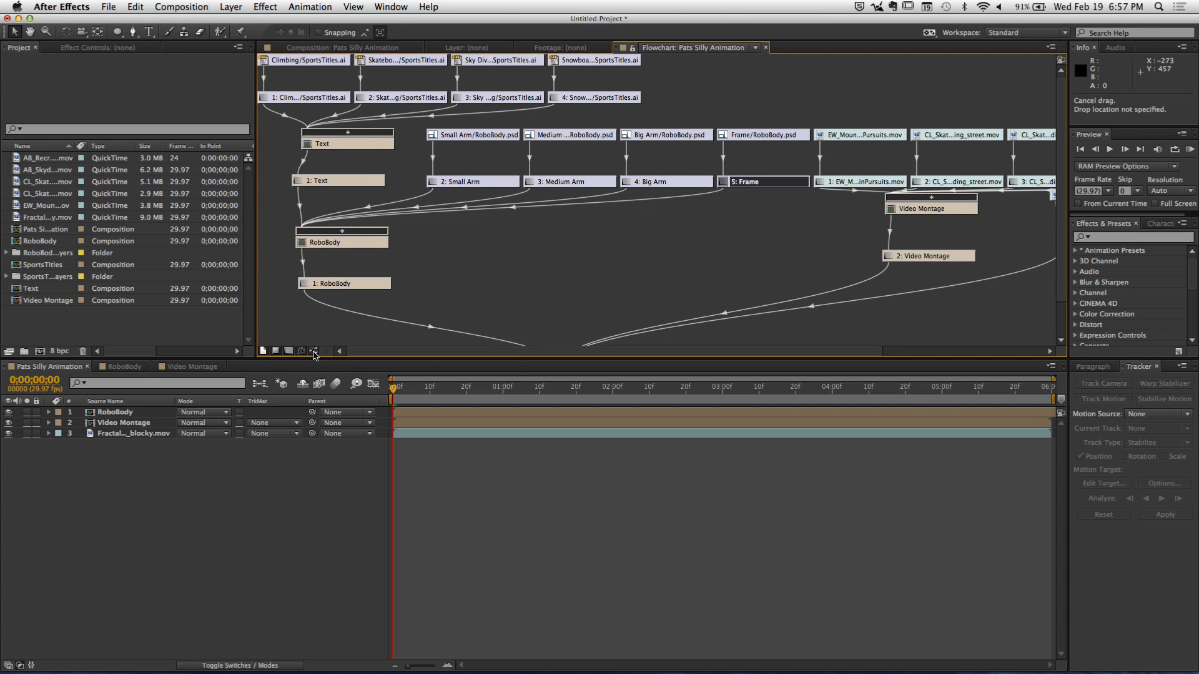
click(315, 352)
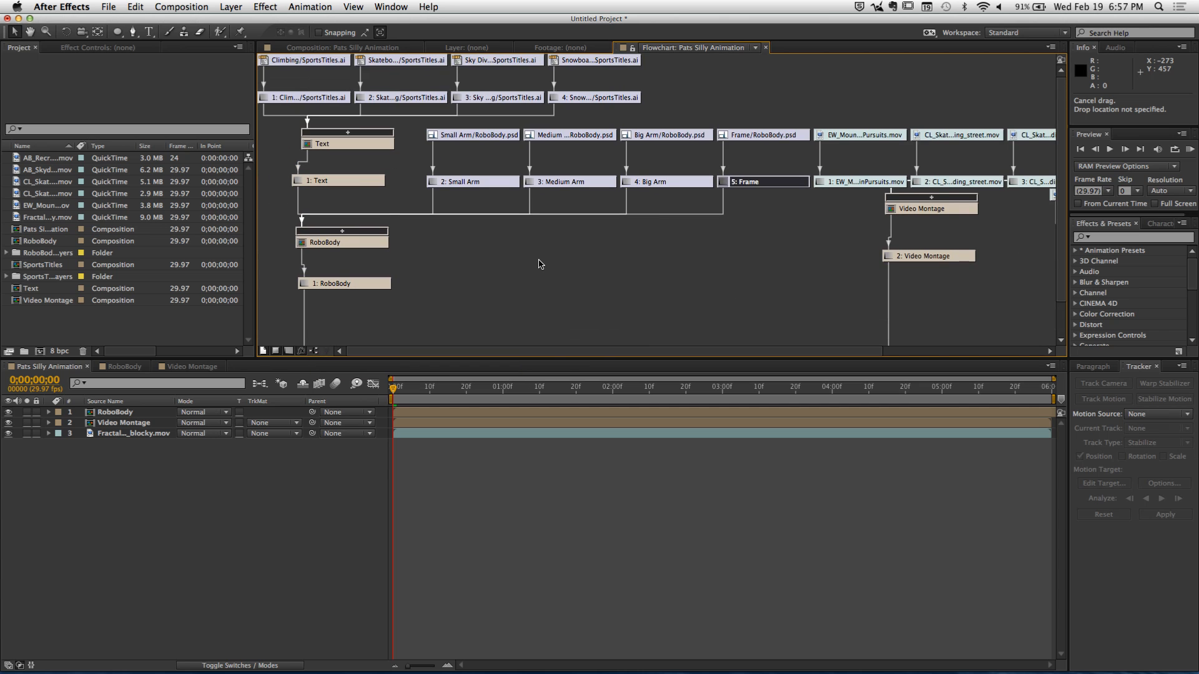
mouse_move(351, 245)
mouse_down()
mouse_move(342, 270)
mouse_move(368, 253)
mouse_move(399, 266)
mouse_move(352, 262)
mouse_up()
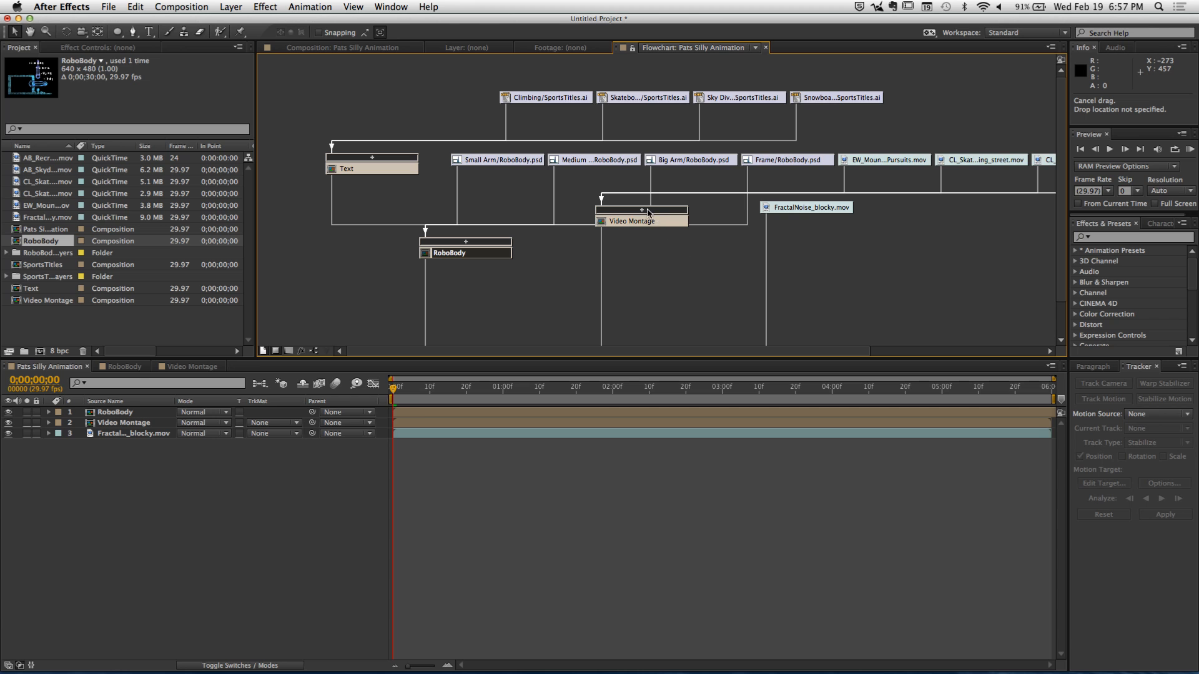
Move the Video Montage node down and across so it sits beneath its five source clips
drag(651, 220, 663, 291)
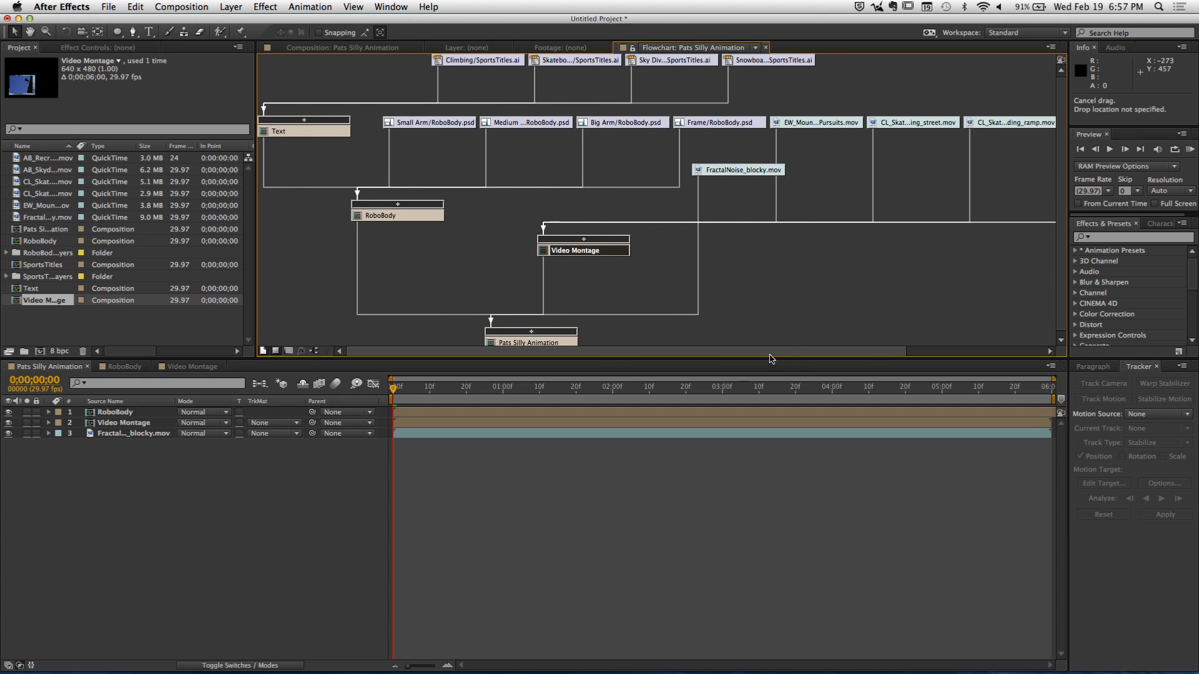
drag(773, 352, 950, 357)
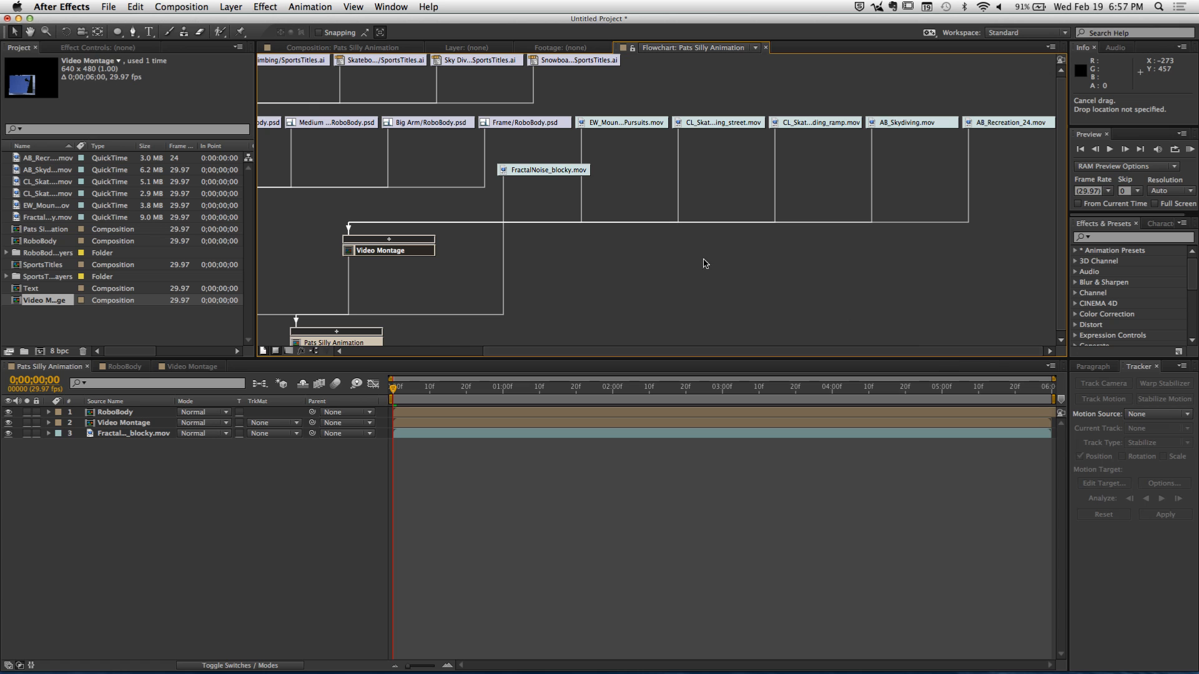
drag(398, 256, 812, 275)
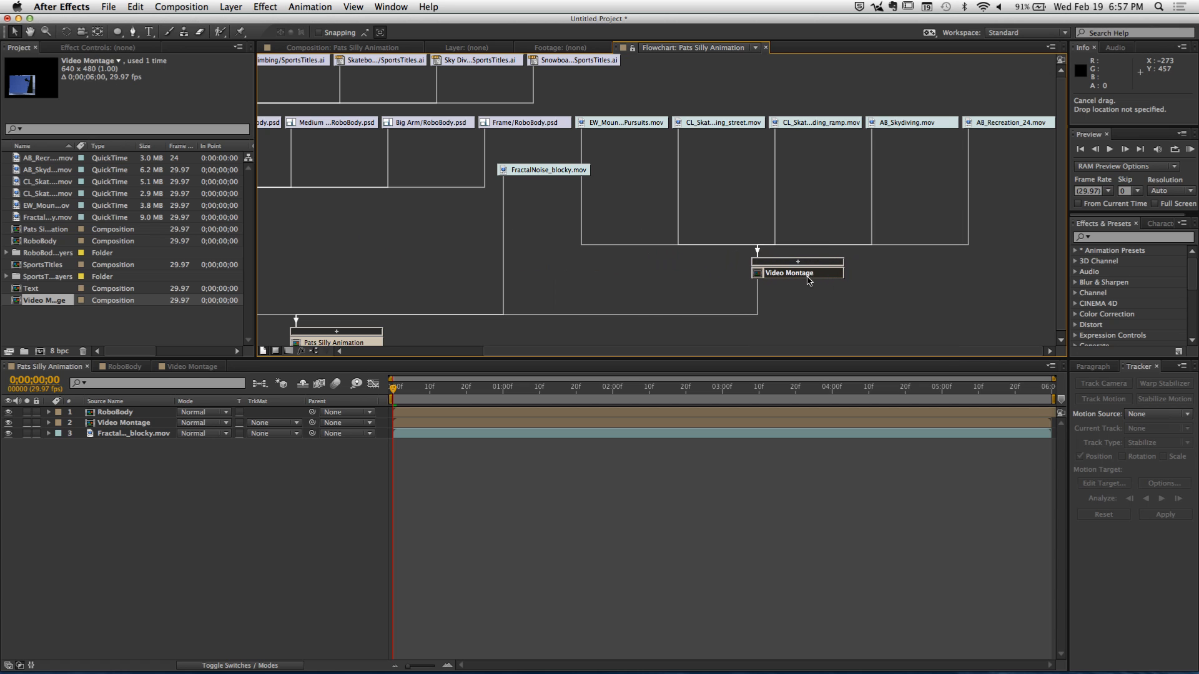
Switch the flowchart to curved connection lines and rearrange the Video Montage, FractalNoise_blocky.mov and RoboBody nodes for clear connections
click(324, 353)
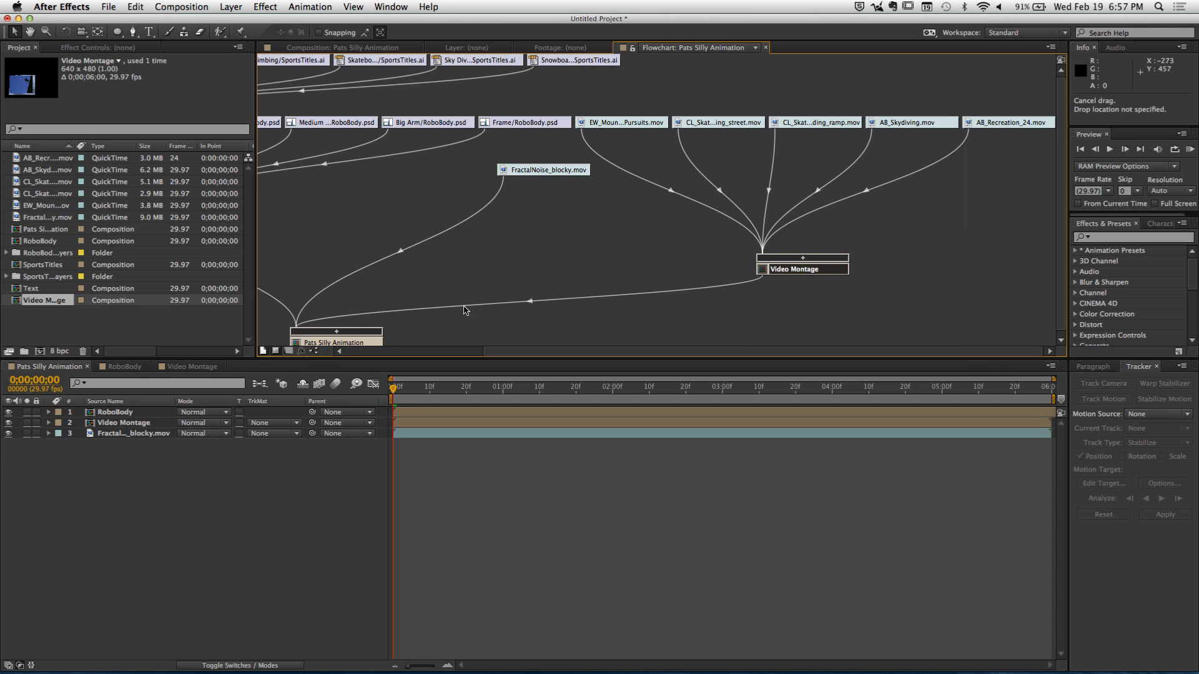
drag(787, 274, 871, 282)
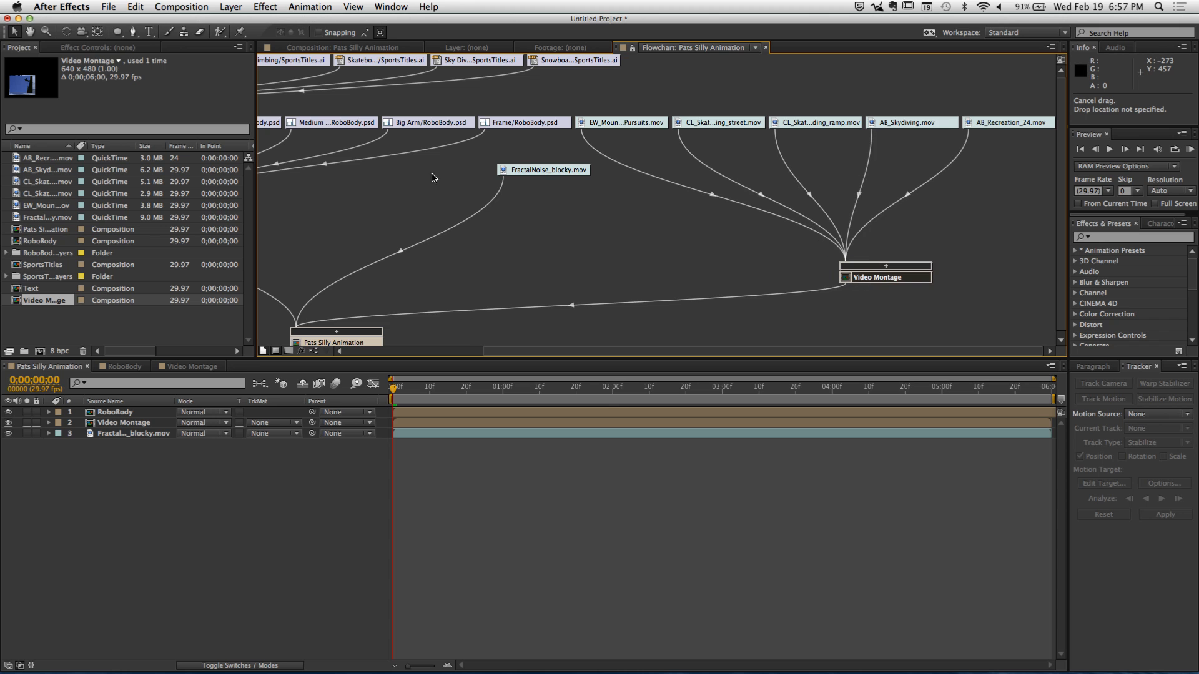
drag(549, 172, 484, 225)
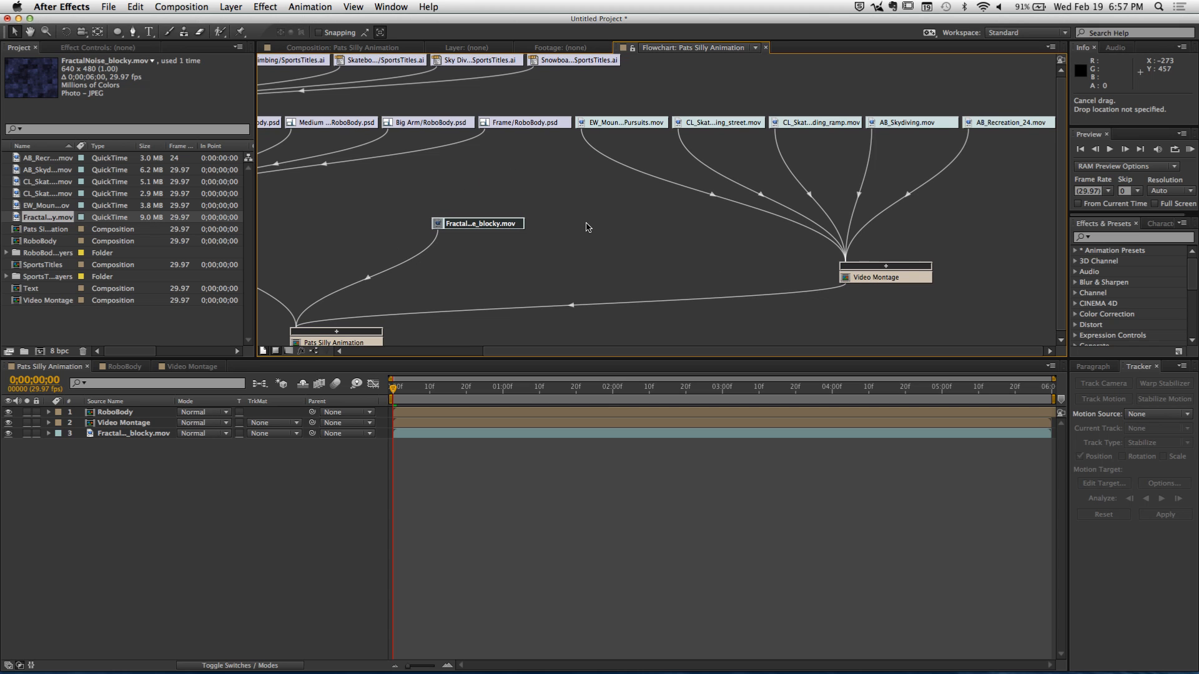
drag(560, 352, 316, 352)
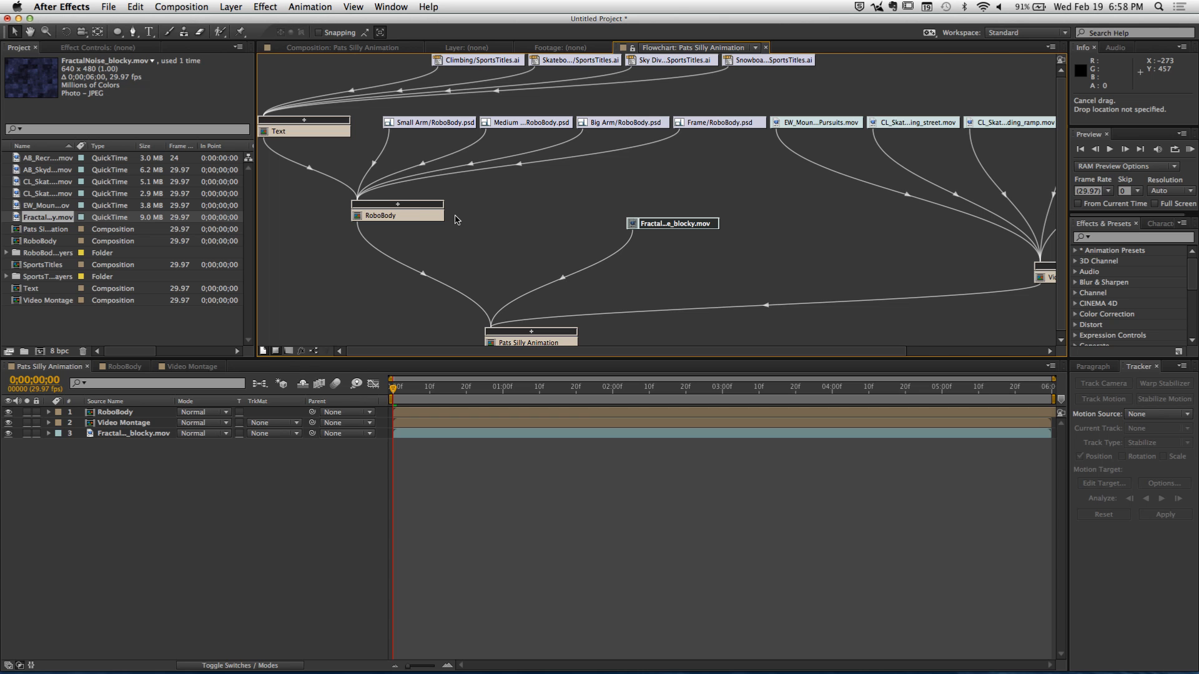
drag(417, 215, 446, 249)
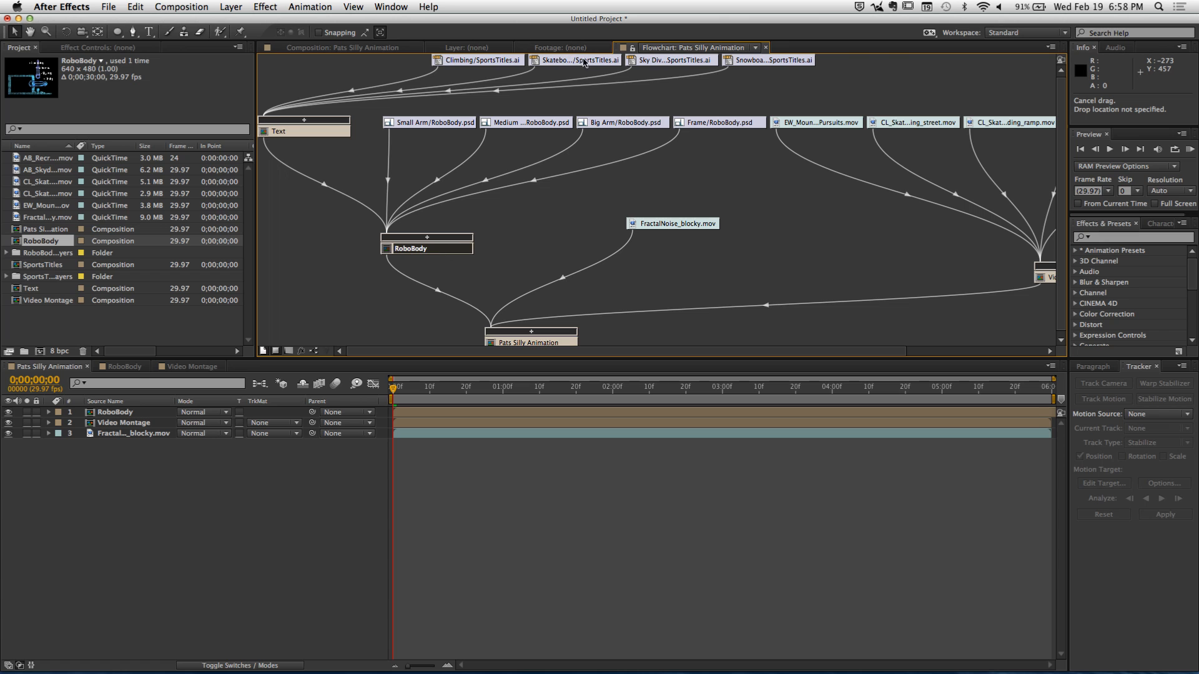
Adjust the positions of the Text, RoboBody and Pats Silly Animation nodes to tidy the flowchart
click(478, 69)
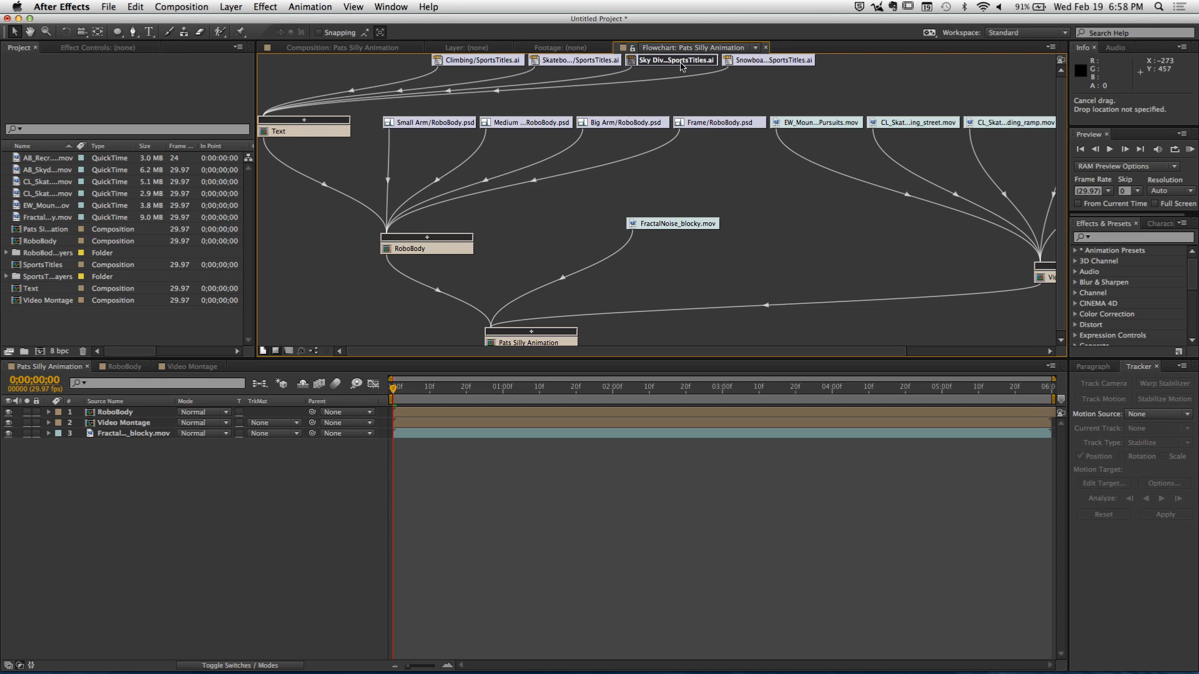
drag(281, 135, 296, 138)
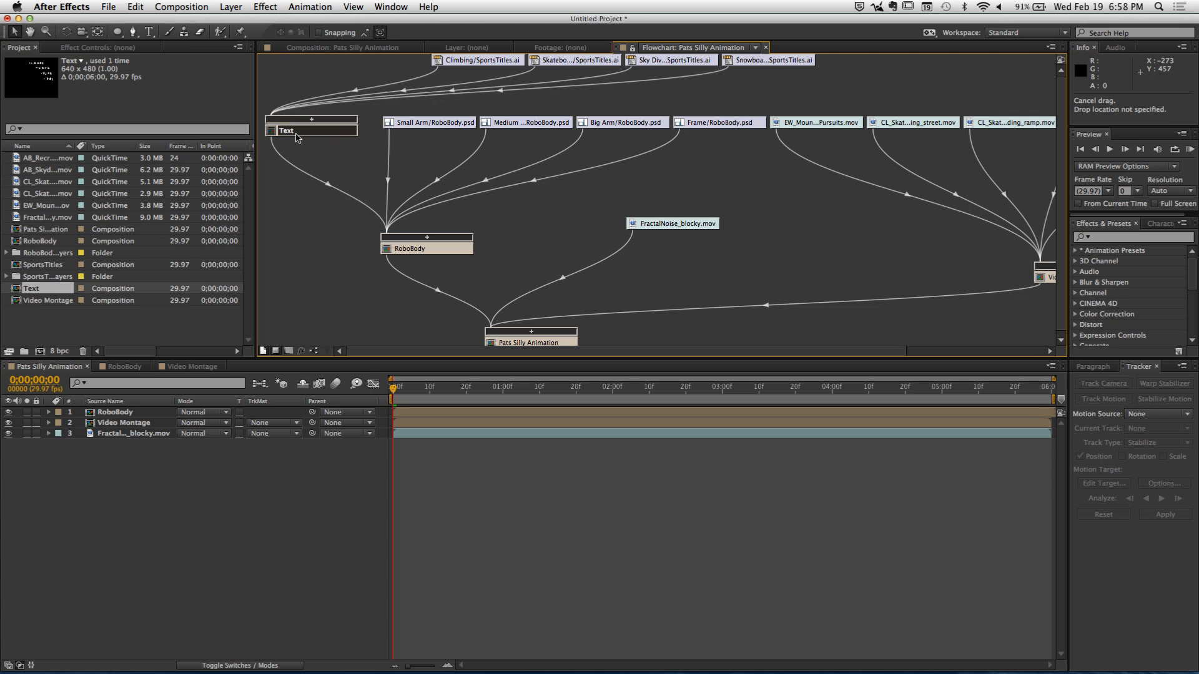
drag(405, 253, 413, 241)
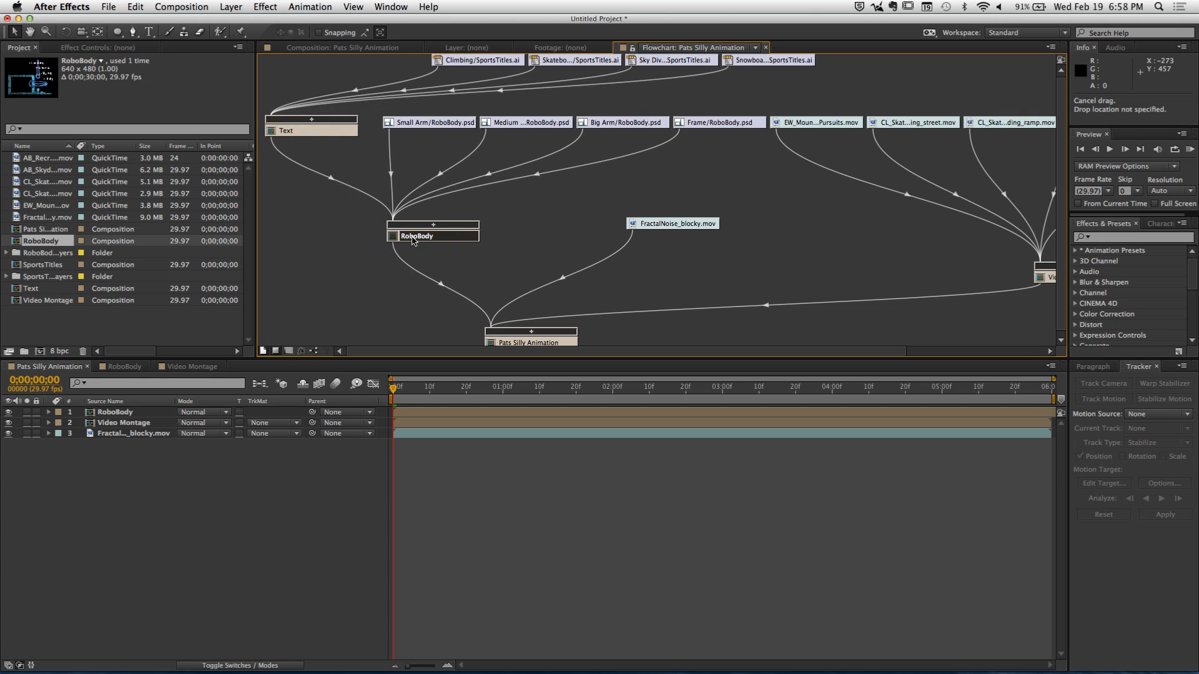
drag(545, 347, 557, 326)
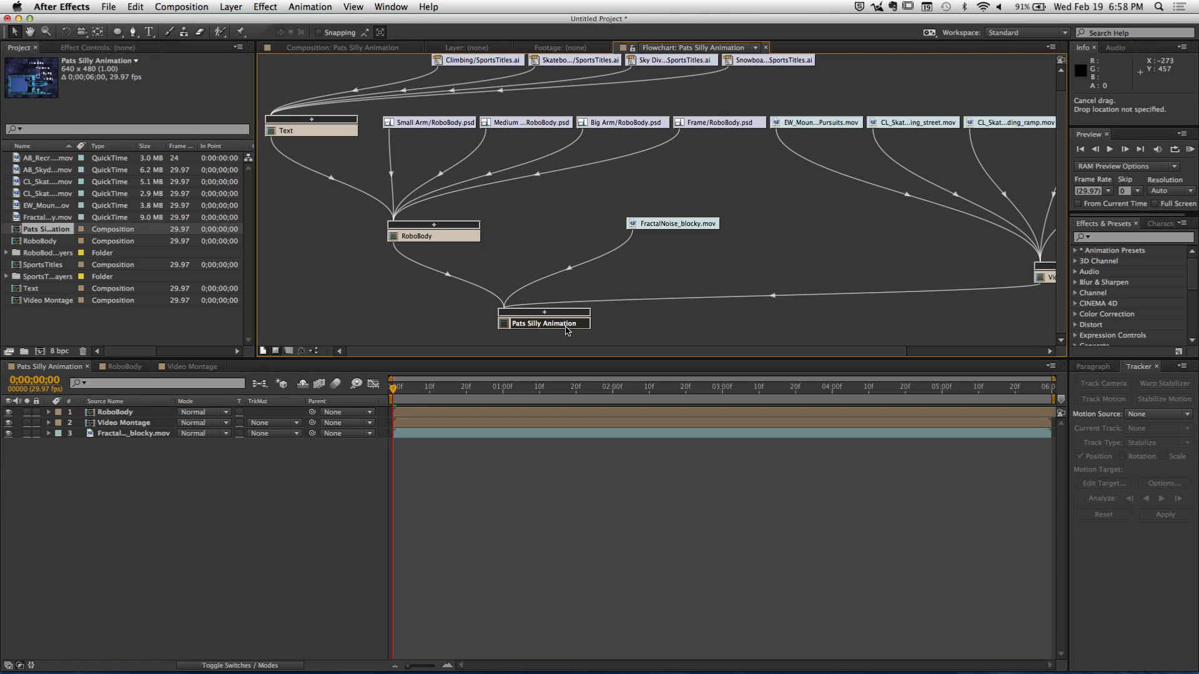
Show layer nodes and hide footage nodes in the flowchart, spreading out the RoboBody, Video Montage and Pats Silly Animation nodes
click(301, 353)
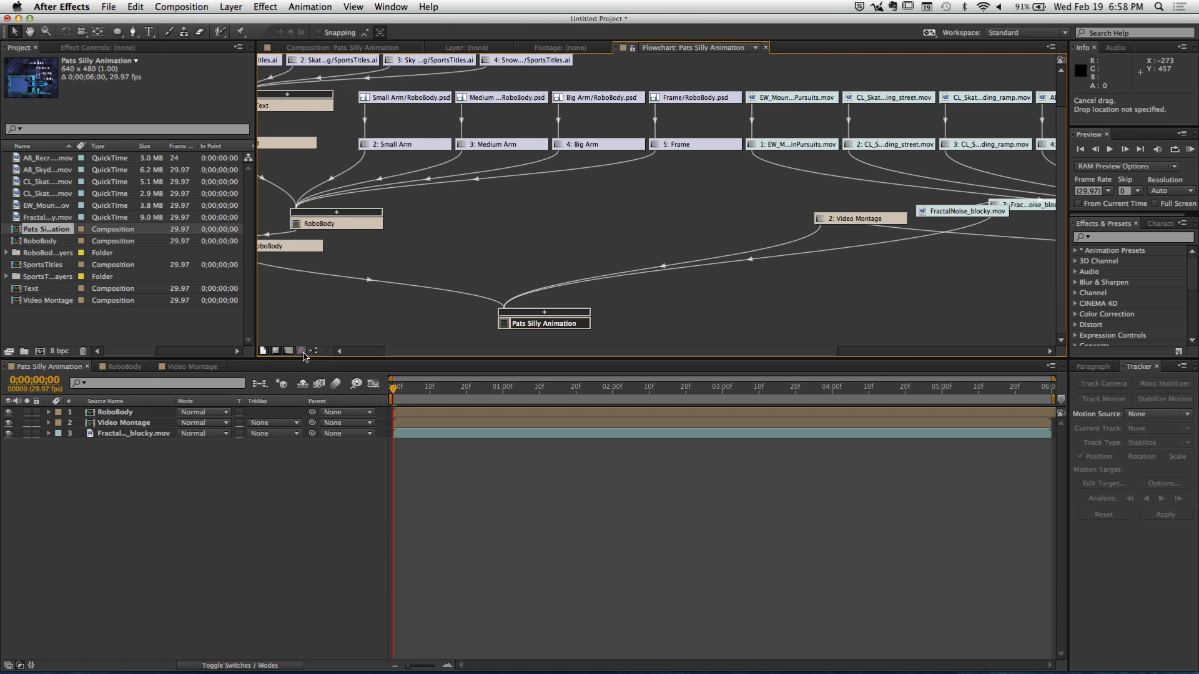
click(264, 352)
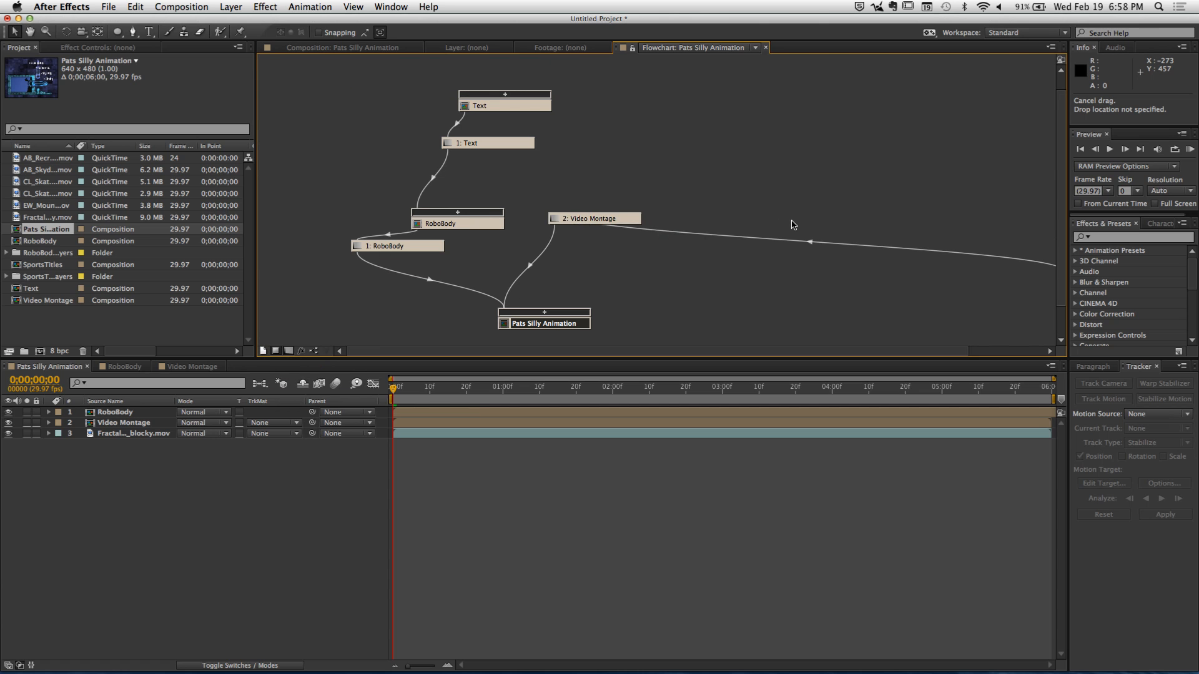
drag(794, 223, 745, 225)
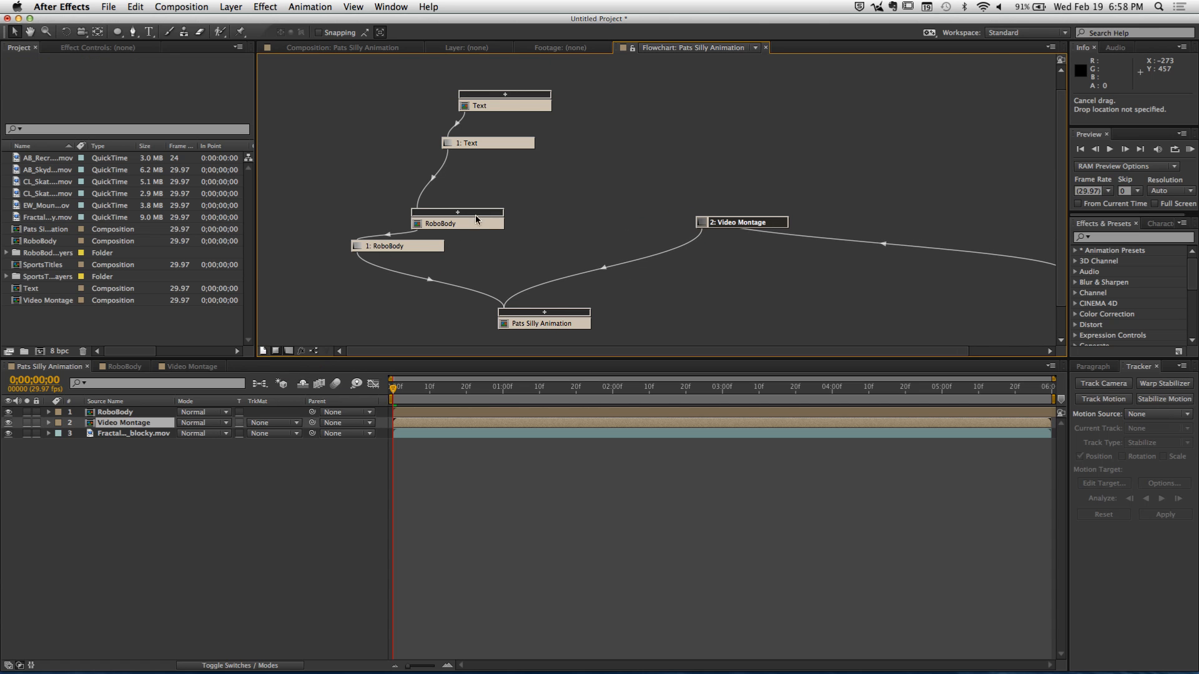
drag(477, 221, 416, 189)
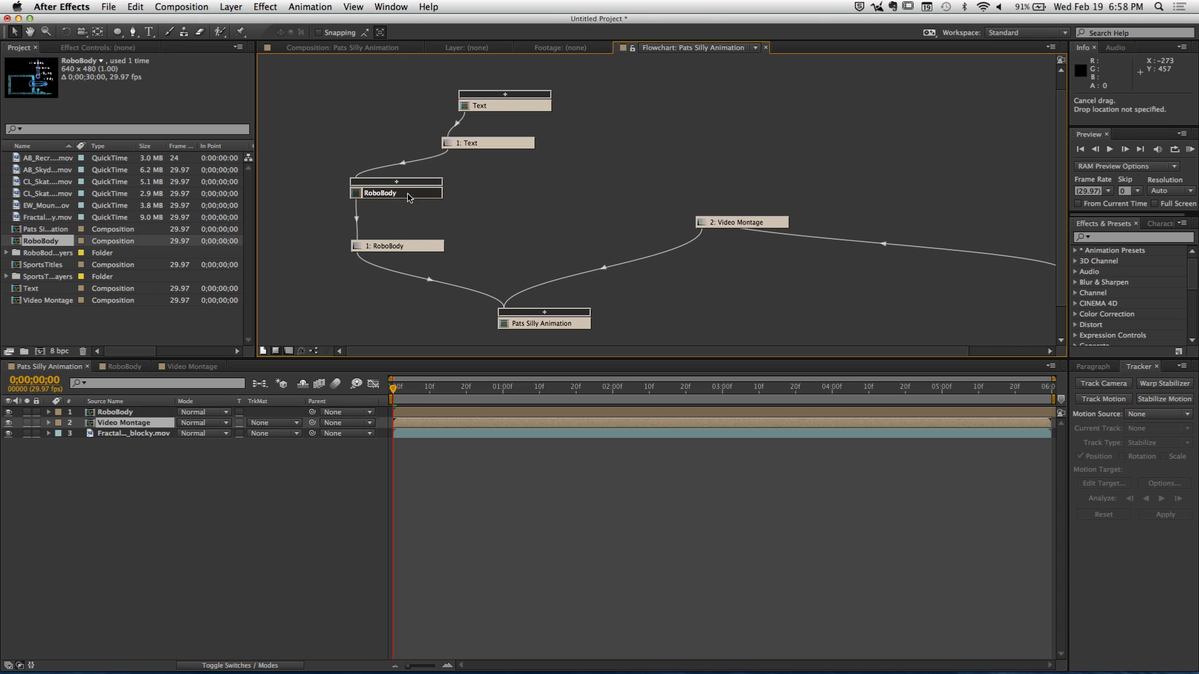
drag(410, 248, 456, 239)
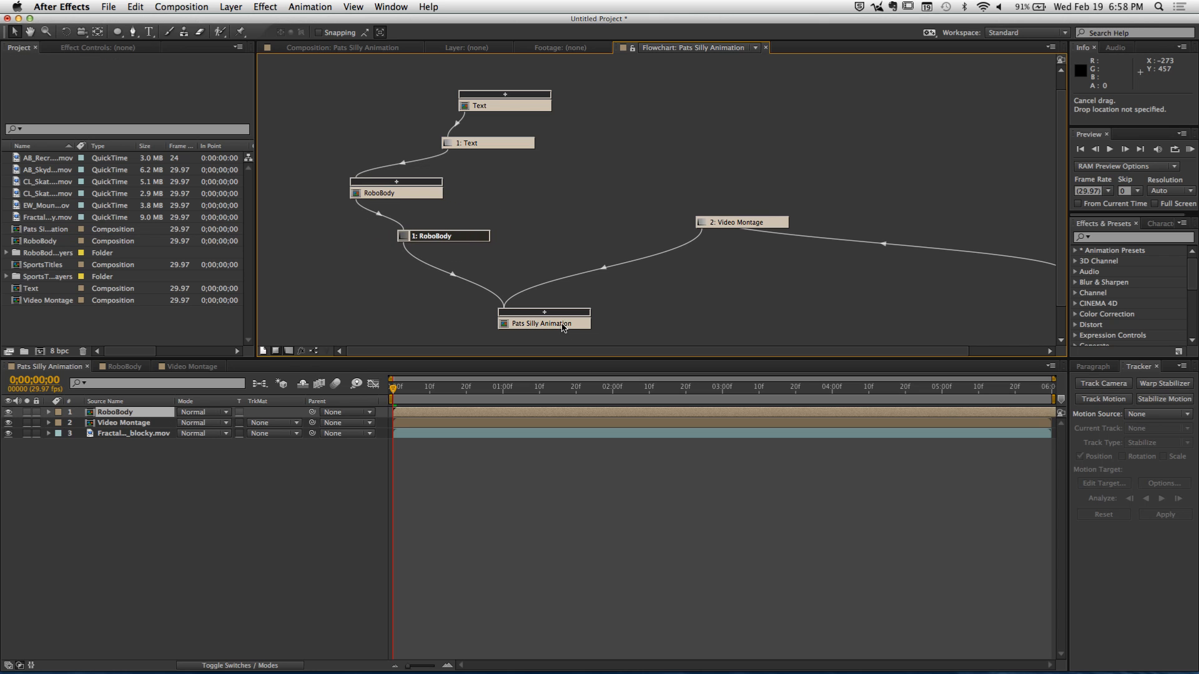
drag(564, 327, 601, 336)
drag(697, 224, 605, 187)
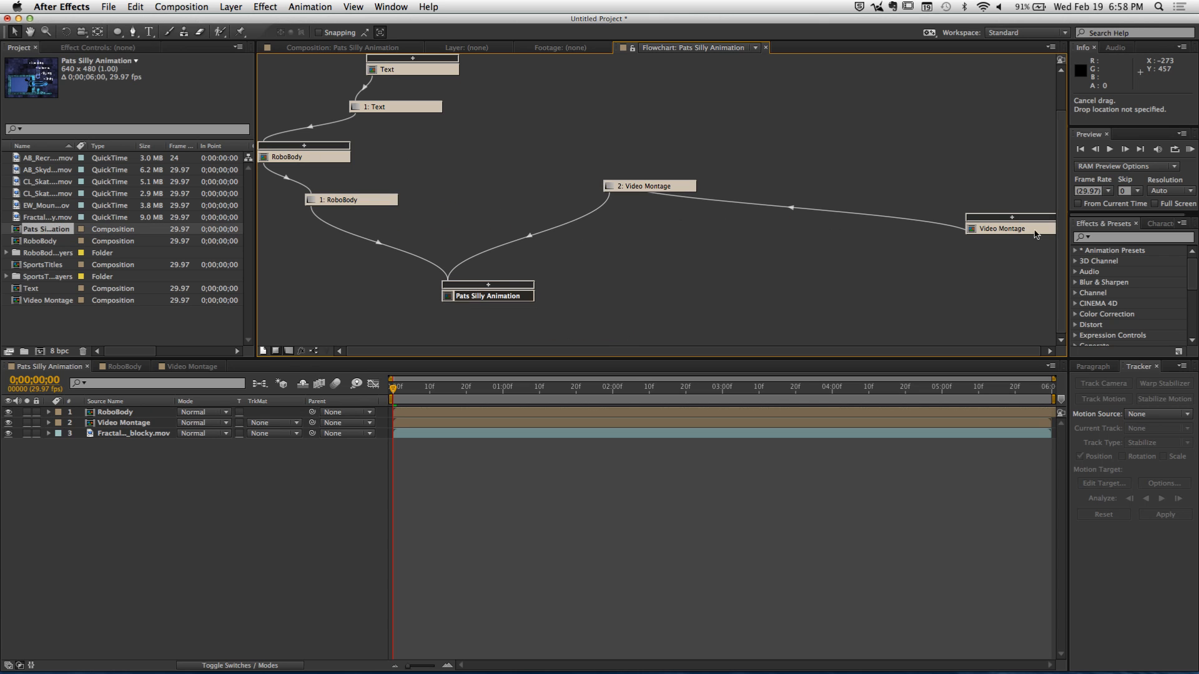
drag(1037, 235, 945, 247)
click(899, 304)
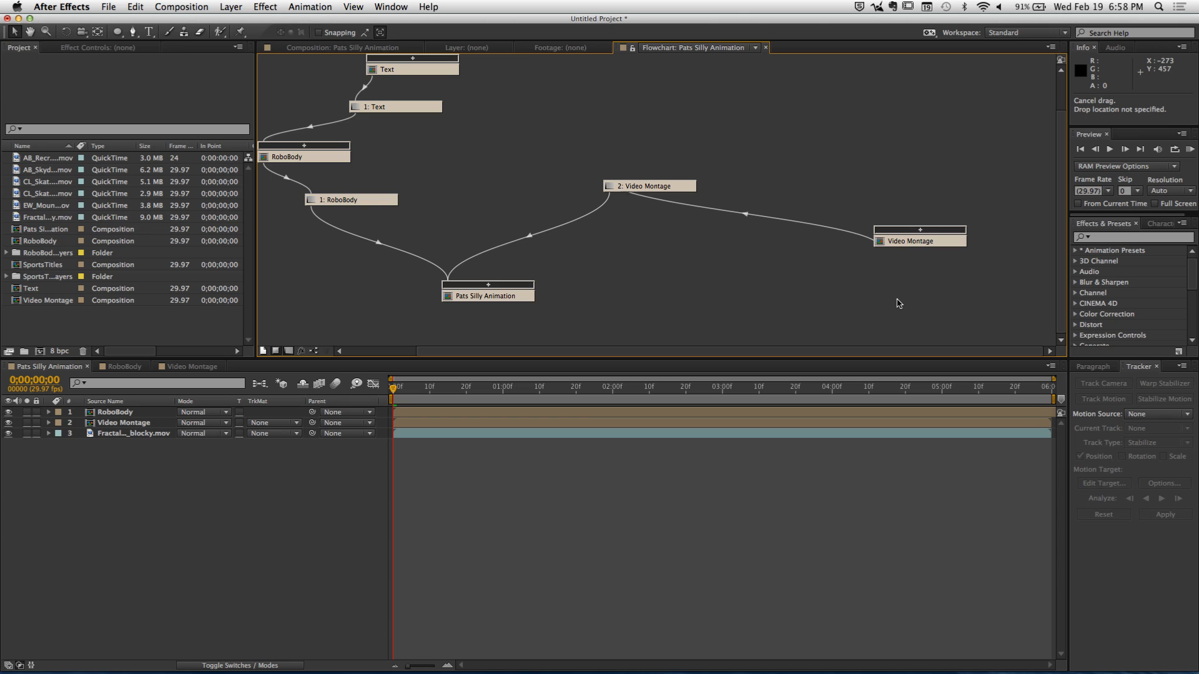
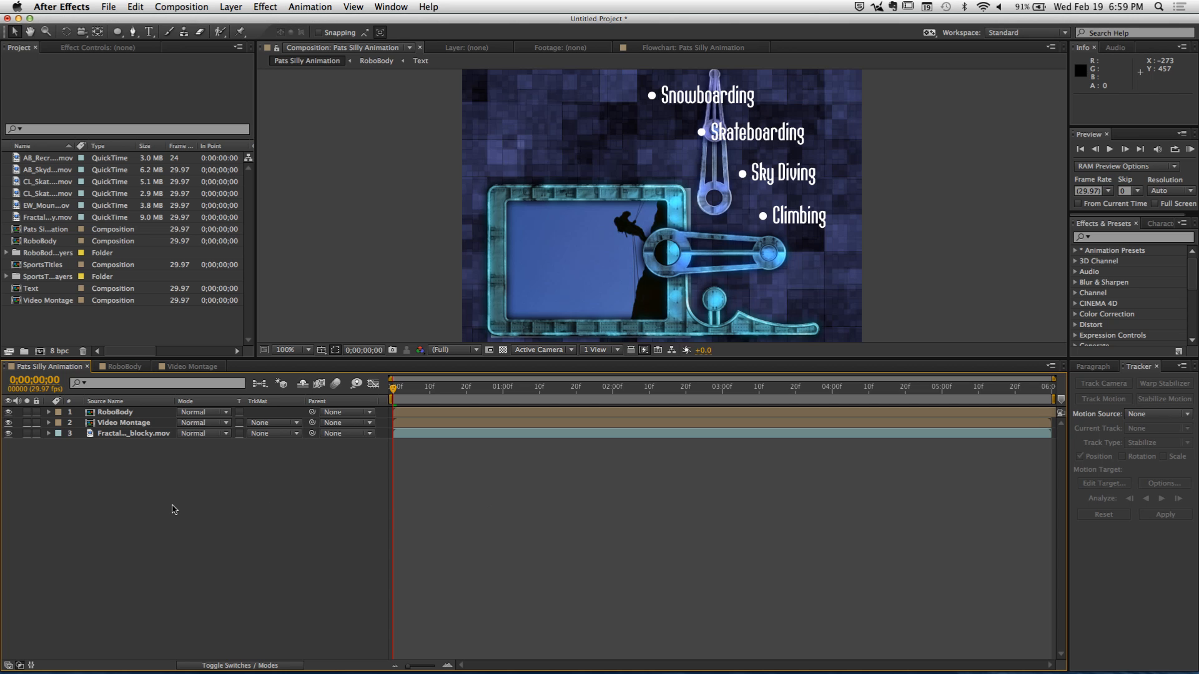
Open the nested RoboBody composition from its layer in the Pats Silly Animation timeline
click(138, 413)
click(136, 493)
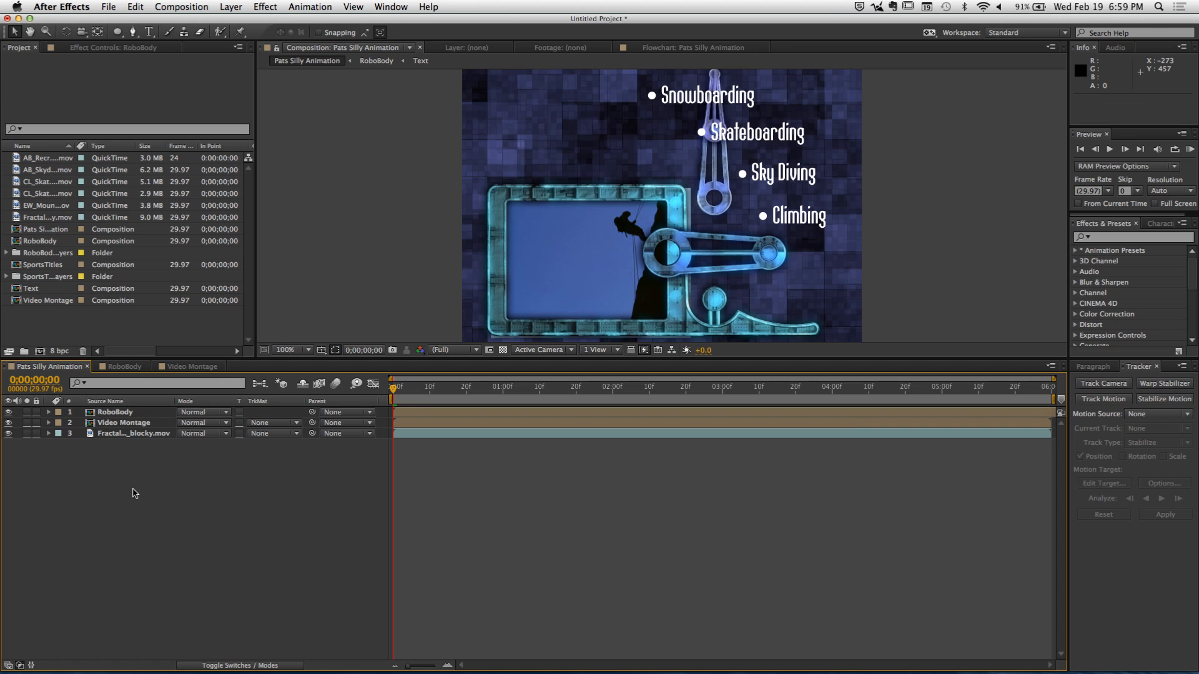
double_click(116, 412)
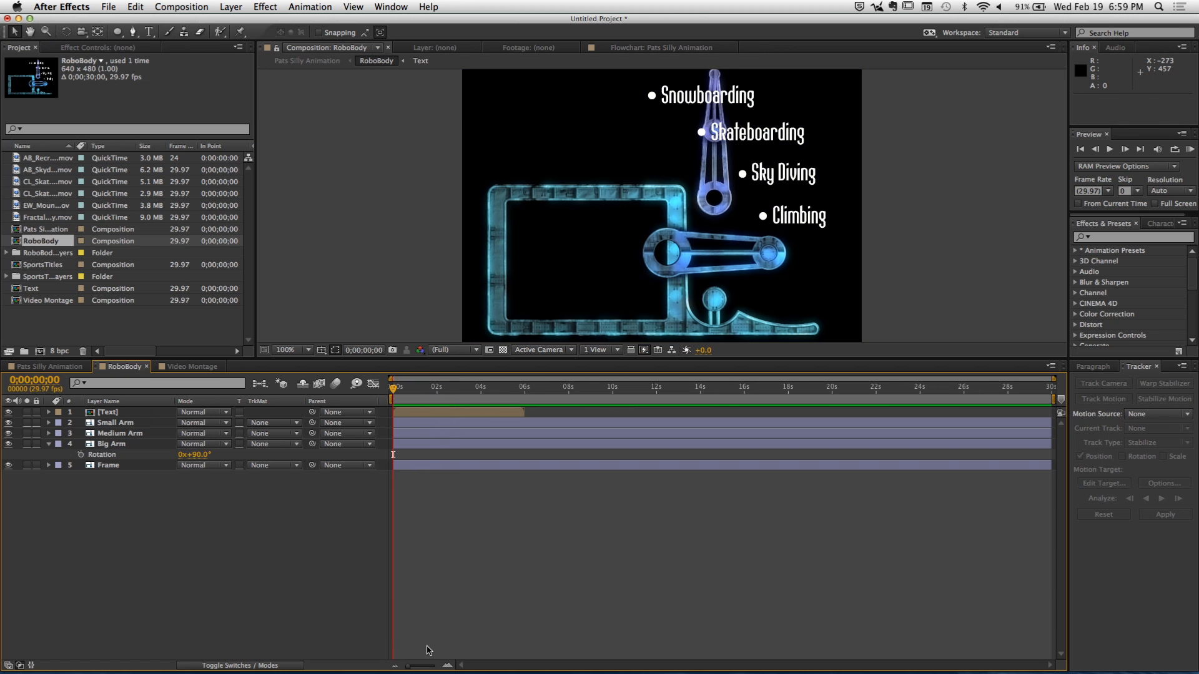
drag(410, 668, 422, 667)
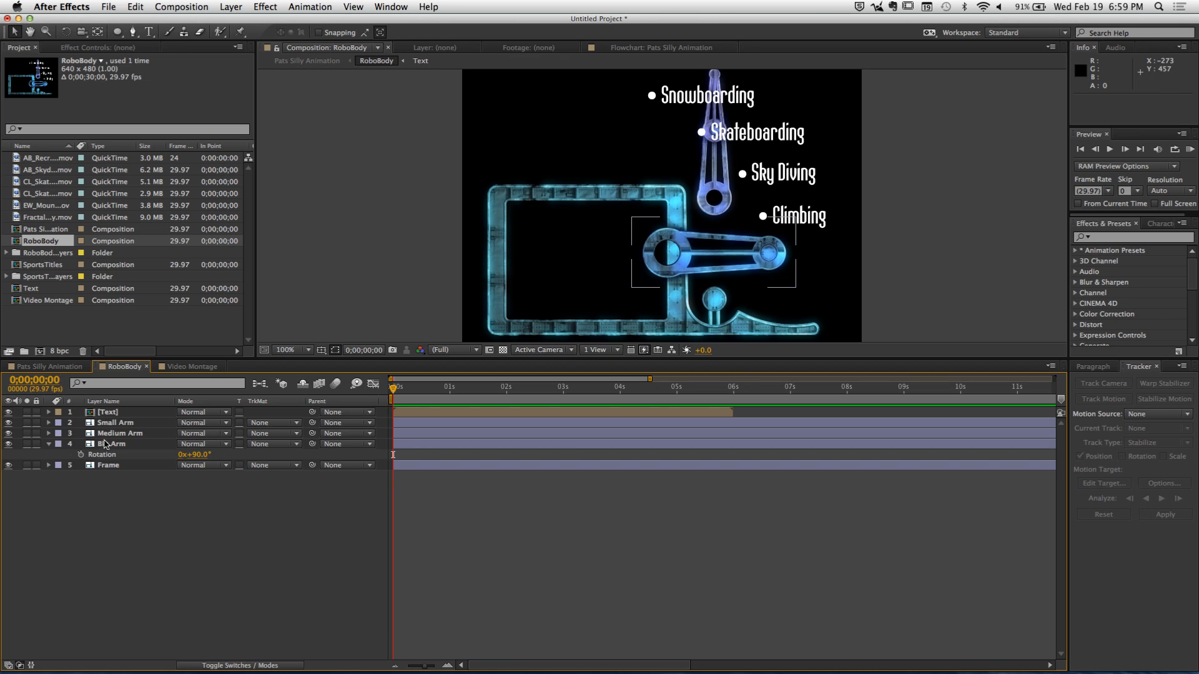
Set the Big Arm layer's rotation to 0° in the RoboBody composition
click(105, 444)
click(49, 444)
click(146, 465)
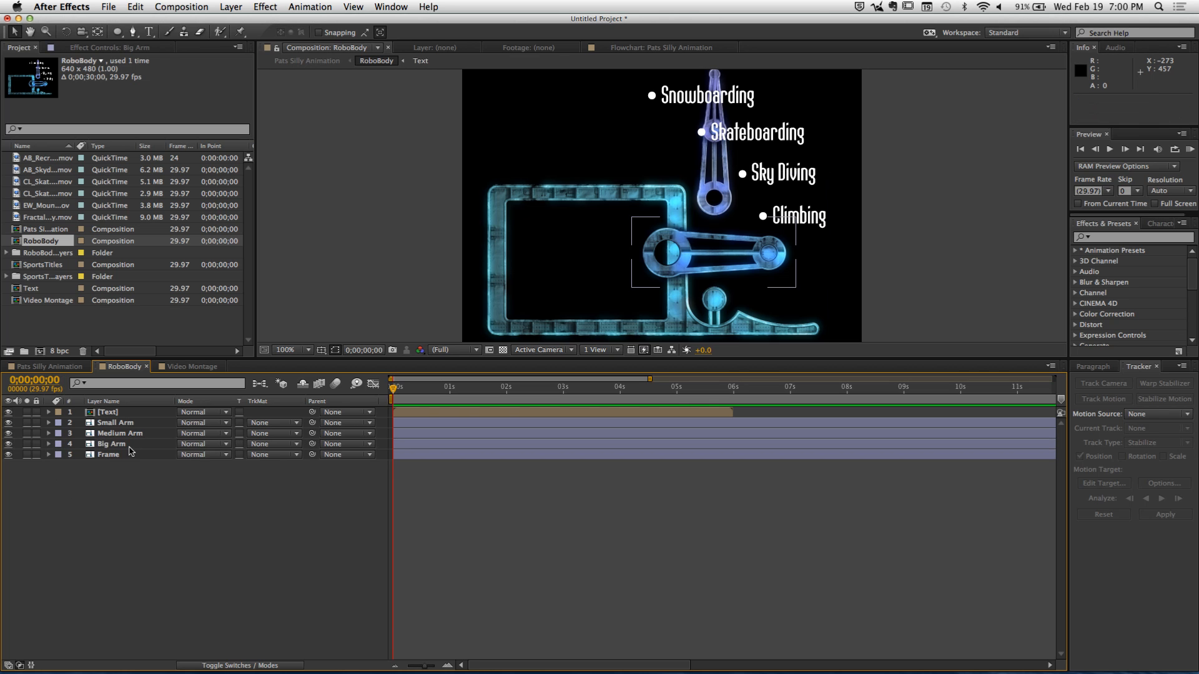
click(110, 444)
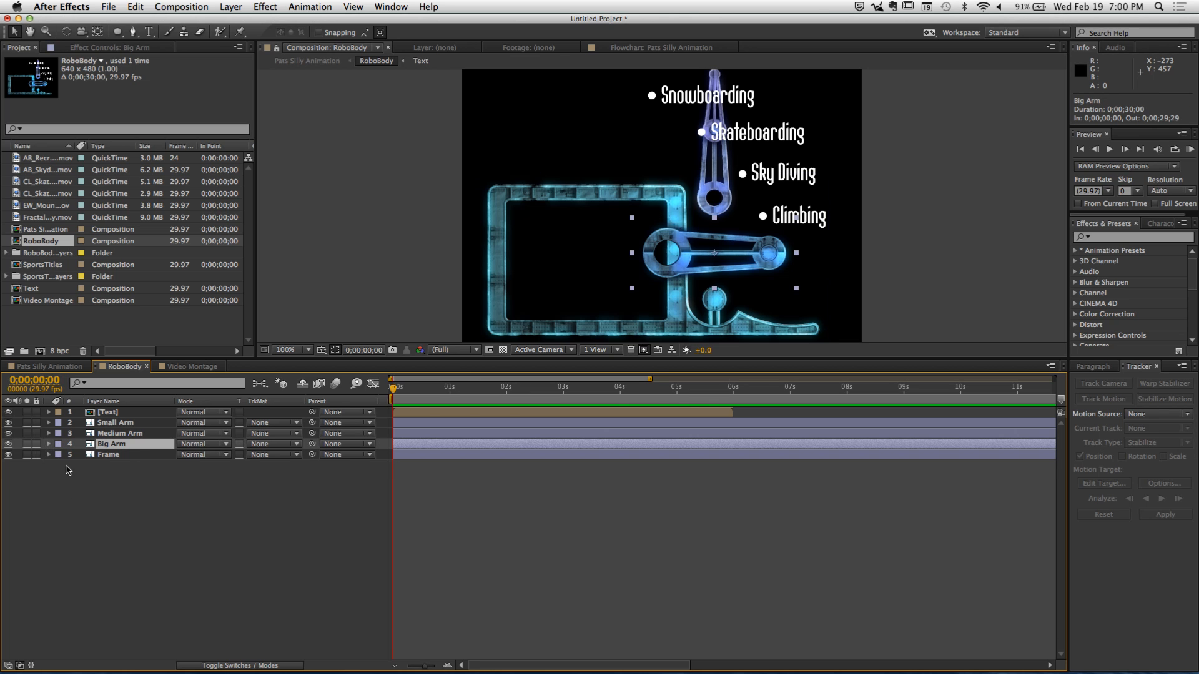
key(r)
click(203, 455)
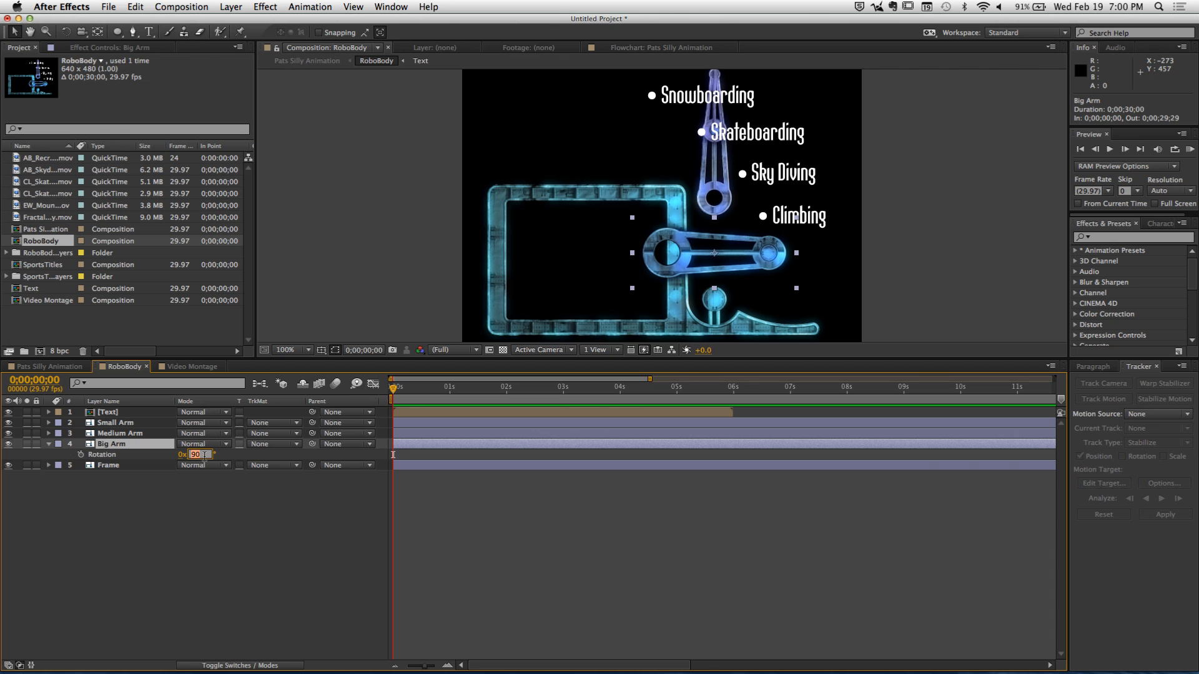
text(0)
key(Return)
click(258, 538)
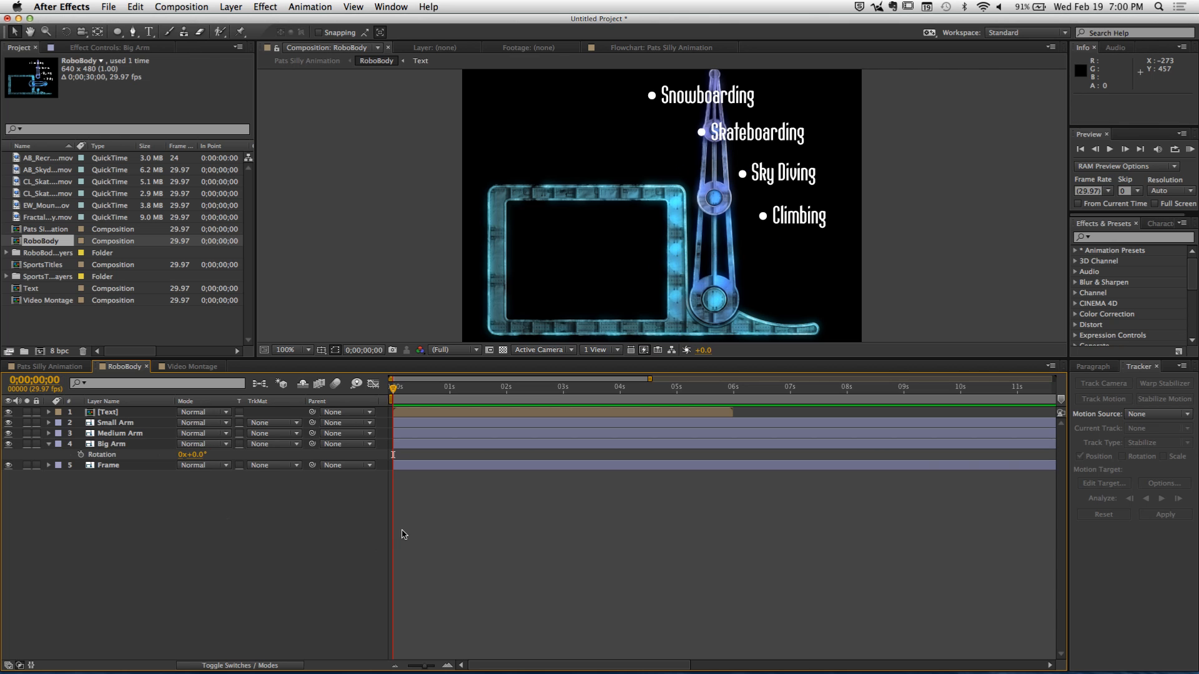
Move the Big Arm layer's anchor point about 75 px down to the center of its base joint
click(117, 444)
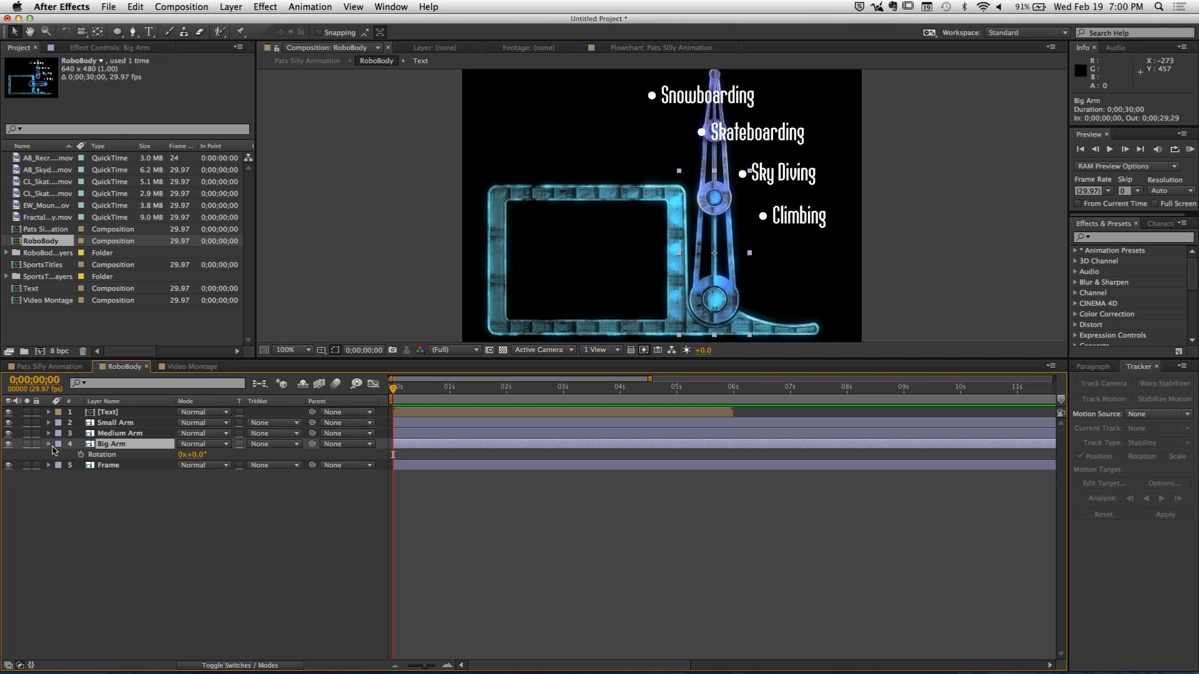
click(49, 445)
click(97, 31)
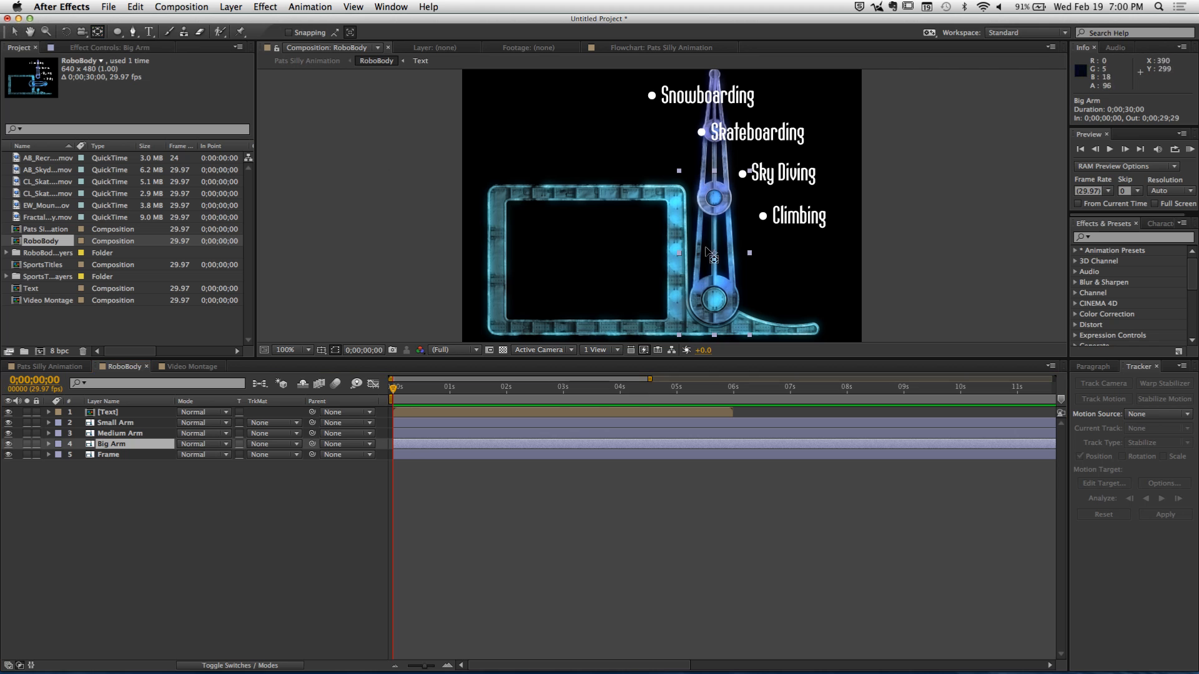
drag(711, 256, 712, 301)
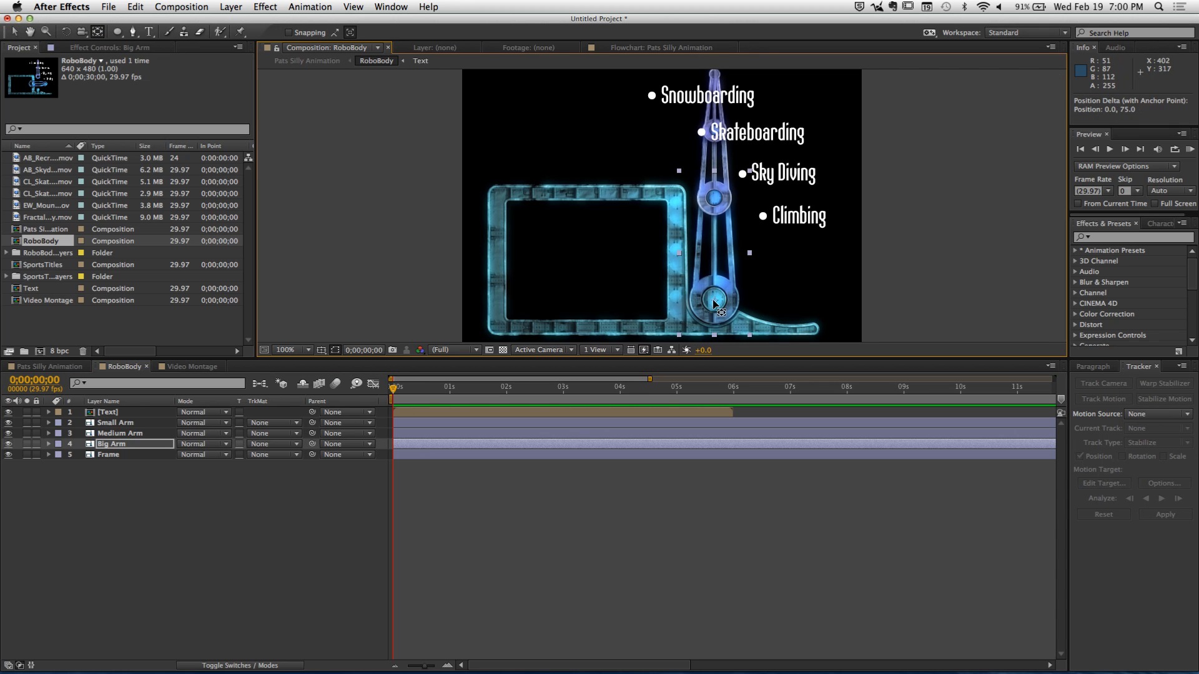
Move the anchor points to the lower joints, about 48 px down for Medium Arm and 41 px down for Small Arm
click(111, 434)
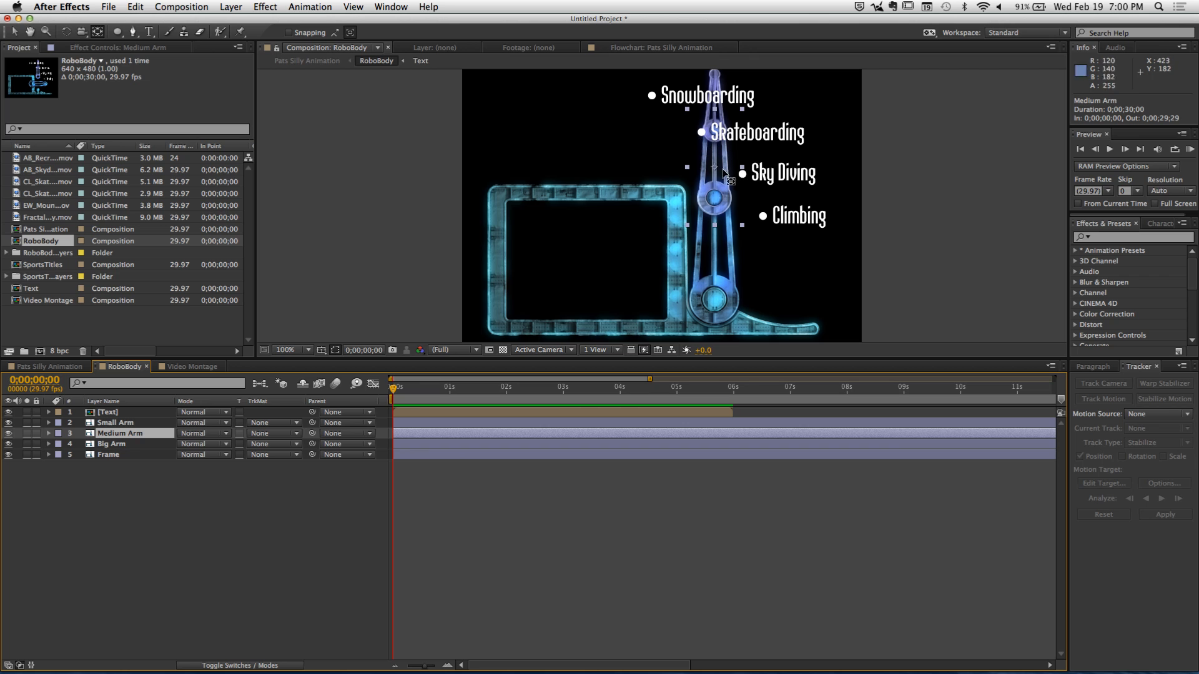
drag(725, 173, 724, 203)
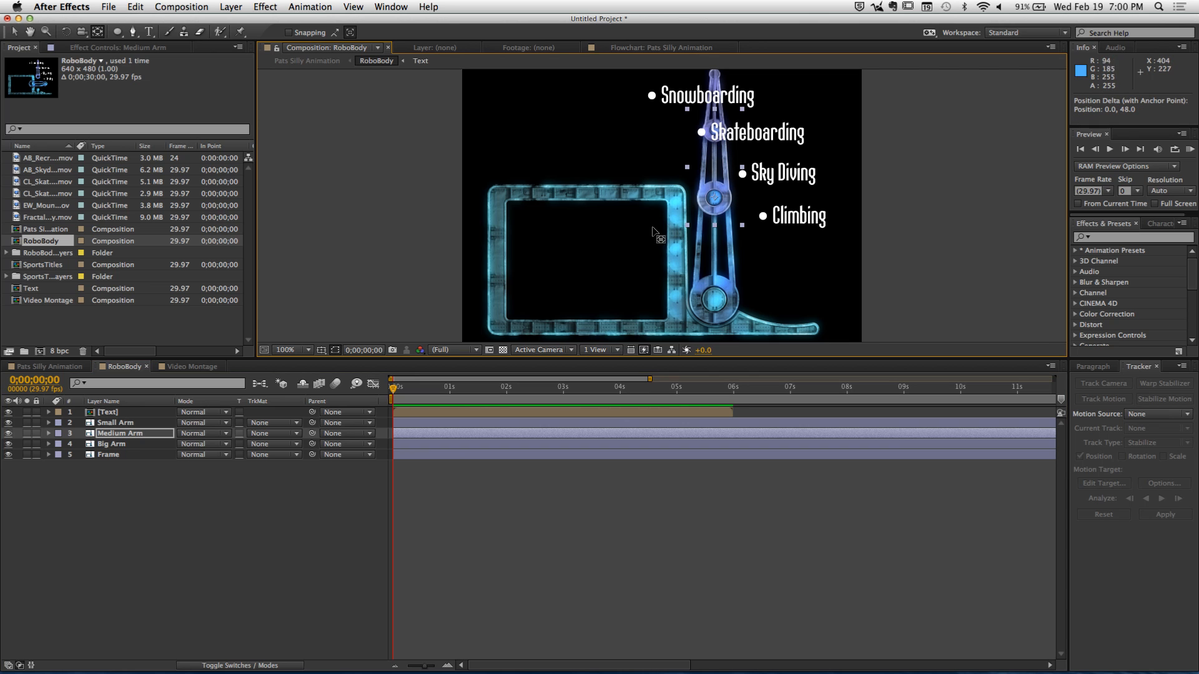
click(115, 422)
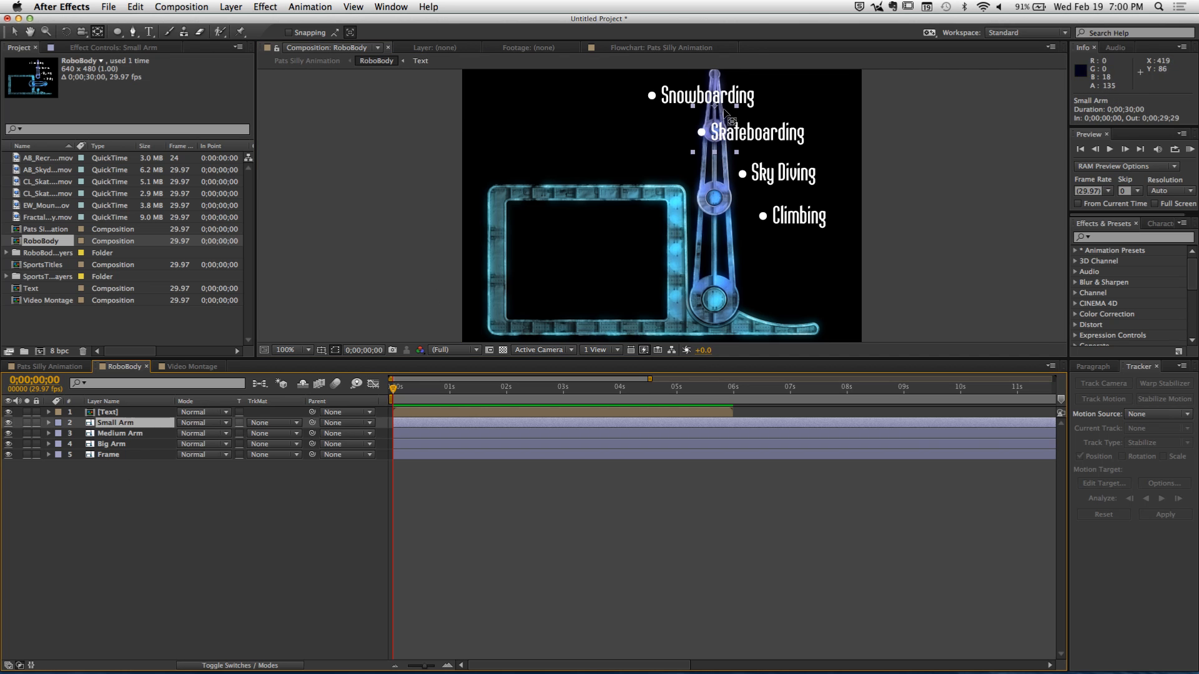
drag(724, 111, 719, 134)
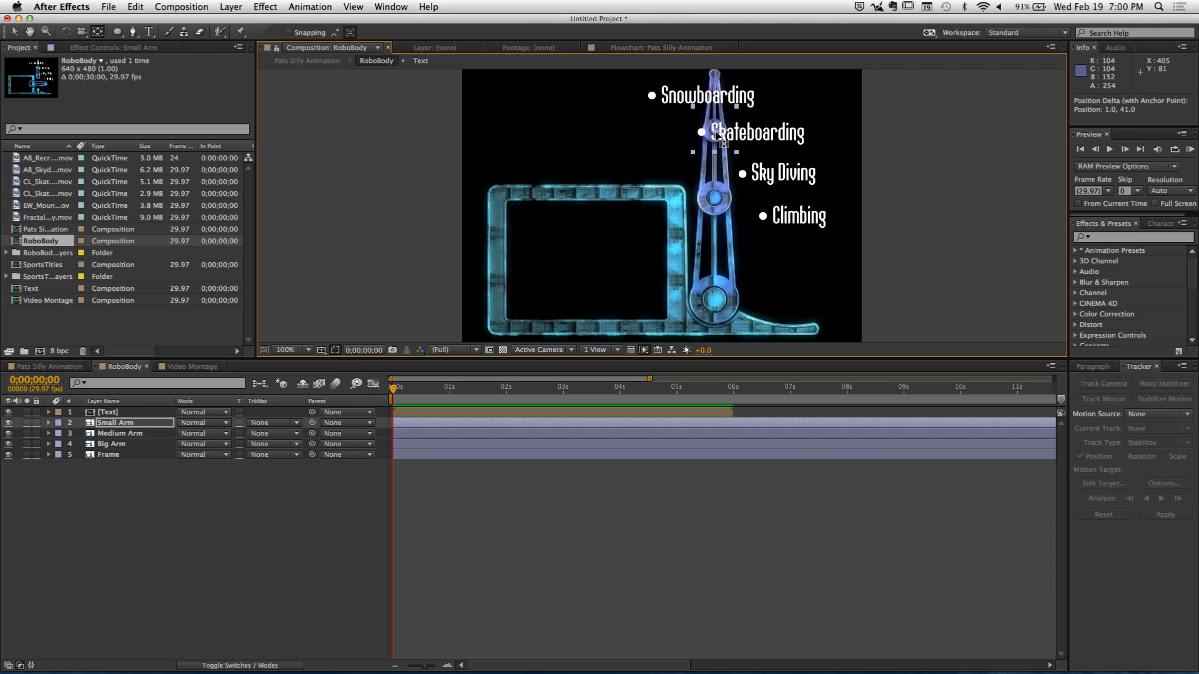
Parent the Small Arm layer to Medium Arm, and the Medium Arm layer to Big Arm
click(75, 468)
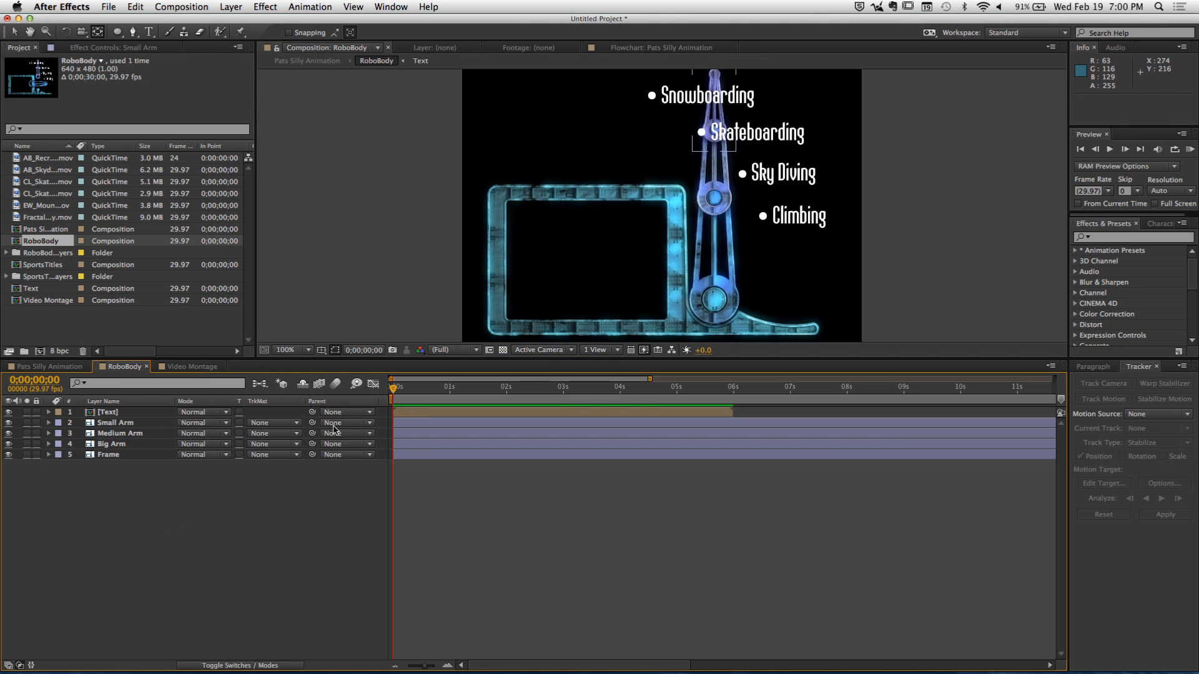
drag(312, 423, 119, 433)
drag(312, 434, 116, 444)
Rotate the Big Arm layer to -3° so the whole arm leans slightly
click(142, 444)
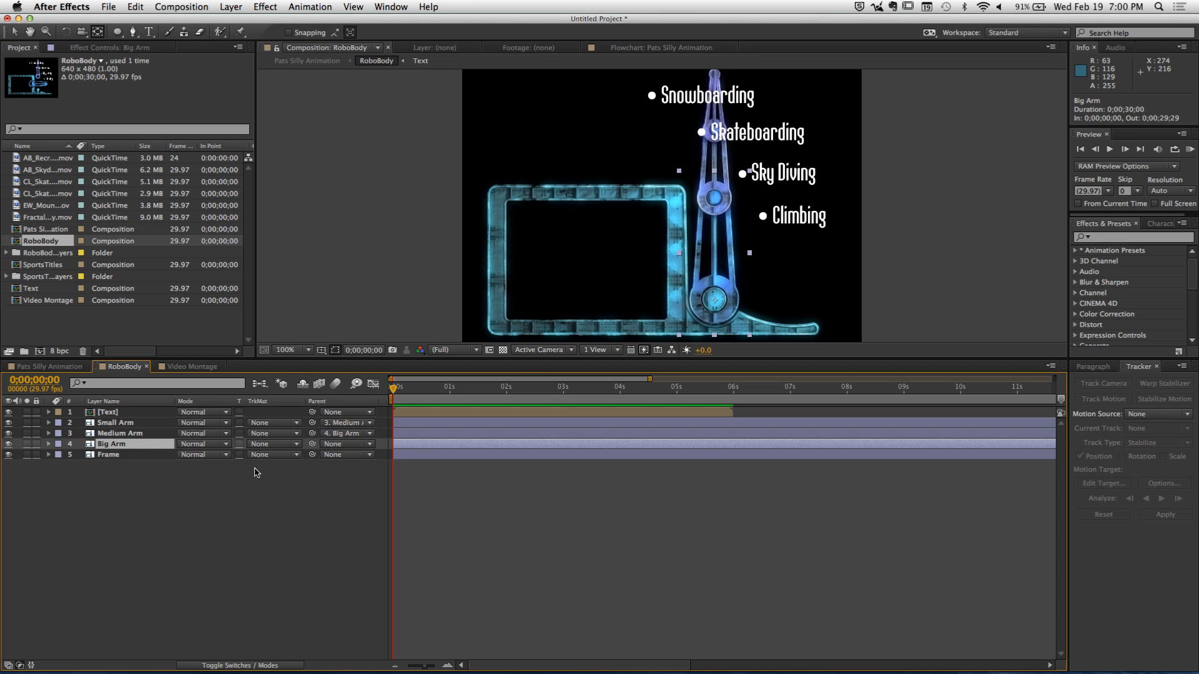
key(r)
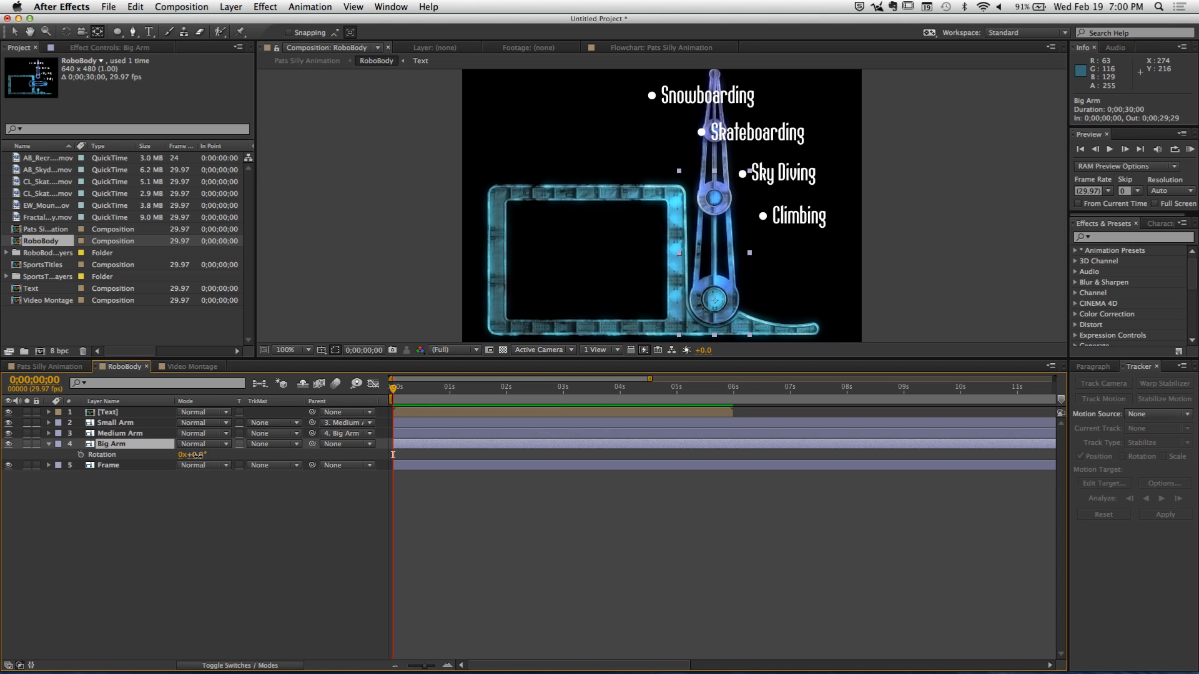
mouse_move(194, 455)
mouse_down()
mouse_move(154, 457)
mouse_move(194, 455)
mouse_up()
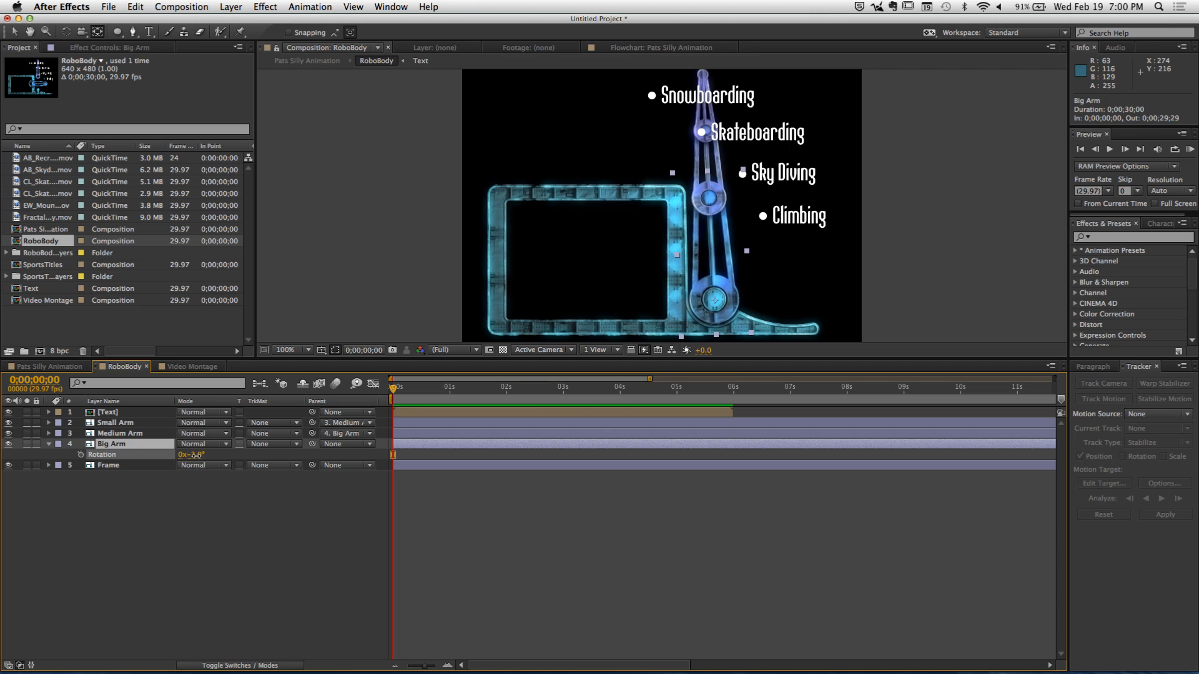
click(169, 503)
Fold the arm by rotating Medium Arm to 179° and Small Arm to 173°
click(120, 431)
key(r)
click(121, 424)
key(r)
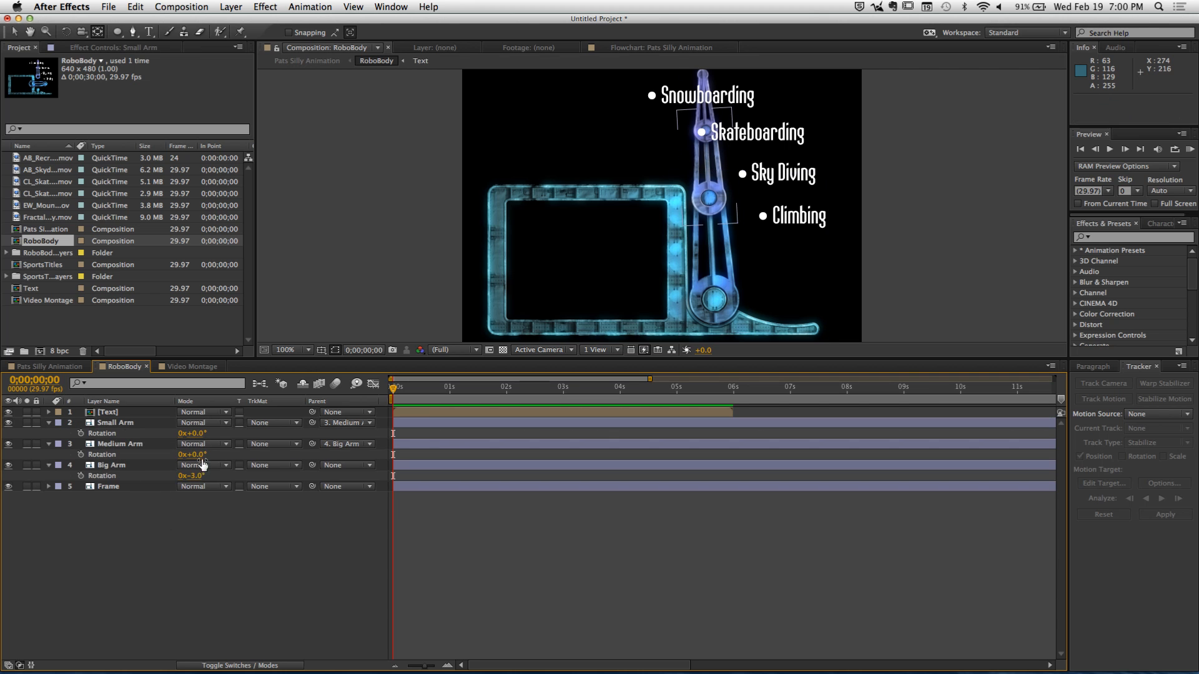
drag(198, 455, 323, 470)
click(207, 442)
drag(194, 433, 324, 466)
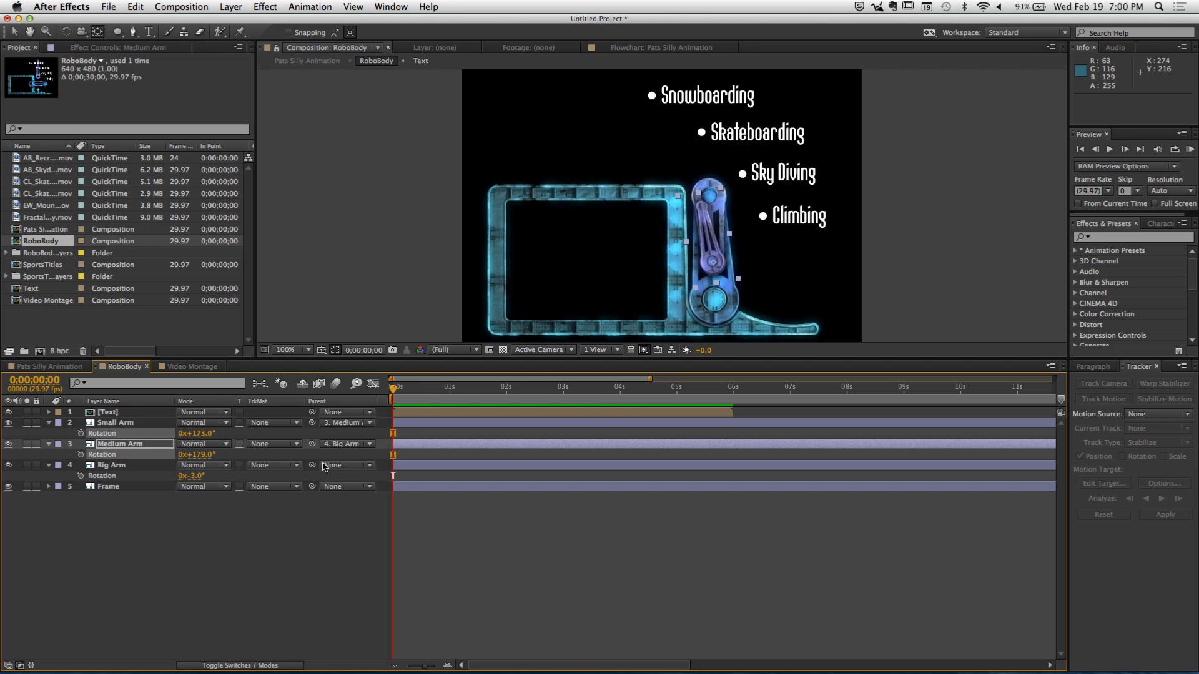
Set starting rotation keyframes for Small Arm, Medium Arm and Big Arm at 0;00;00;00
click(80, 433)
click(80, 454)
click(80, 476)
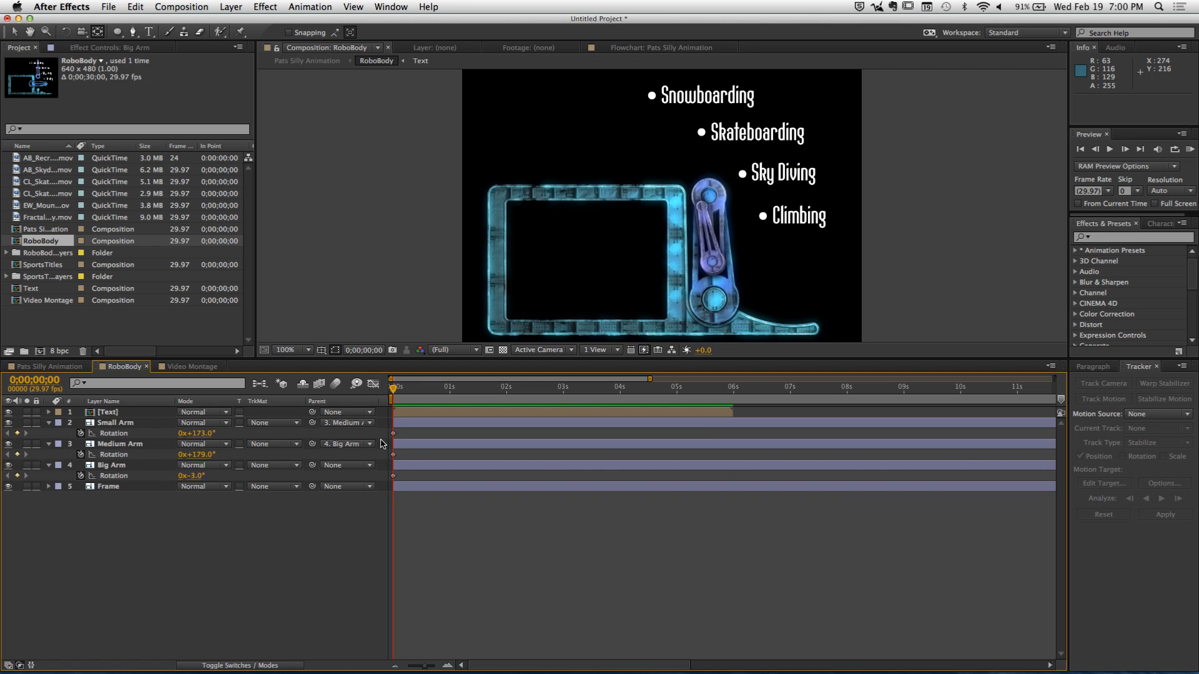
Unfold the arm at 0;00;00;15 with rotation keyframes of -24° for Big Arm, 334° for Medium Arm and 1x+75° for Small Arm
drag(410, 388, 421, 390)
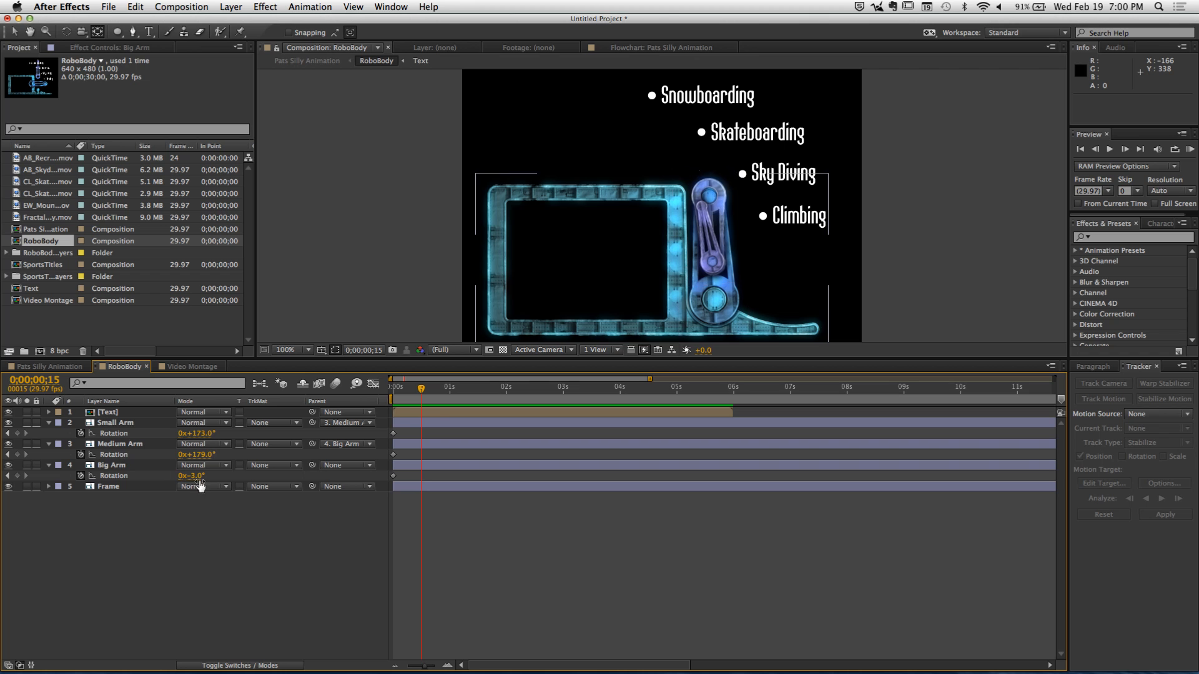
drag(198, 476, 312, 457)
drag(191, 433, 368, 436)
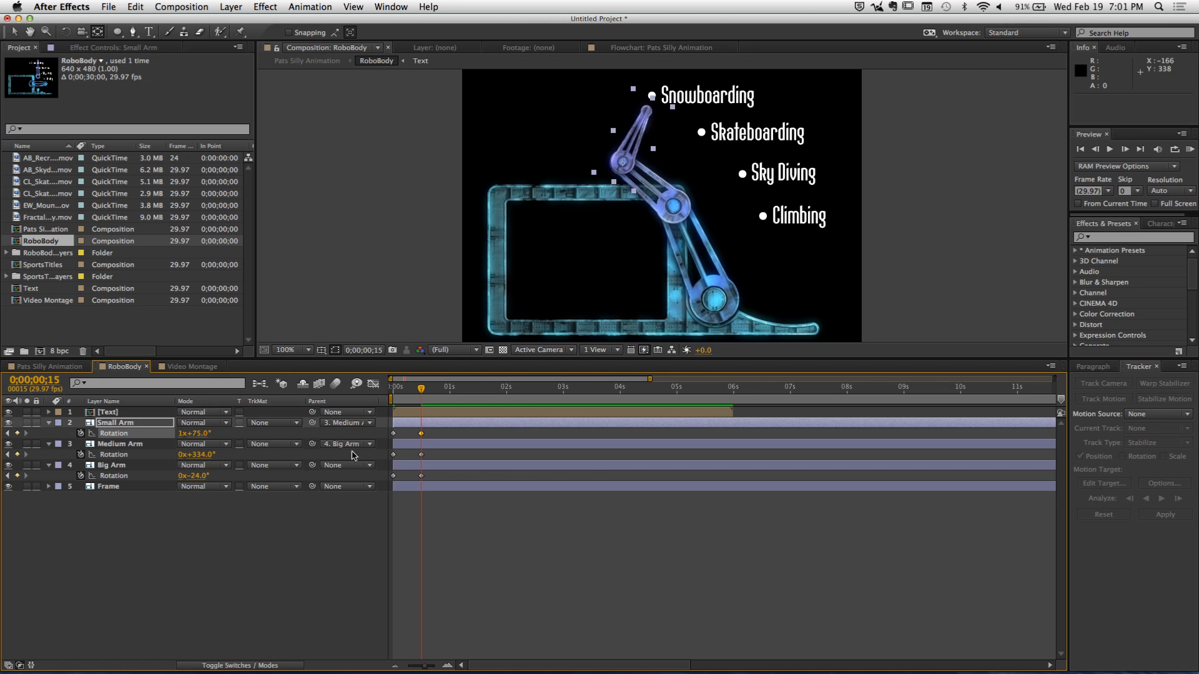
Adjust the rotation at 0;00;00;15 to 345° for Medium Arm and 1x+58° for Small Arm so the tip touches the Snowboarding bullet
drag(201, 457, 188, 434)
click(261, 609)
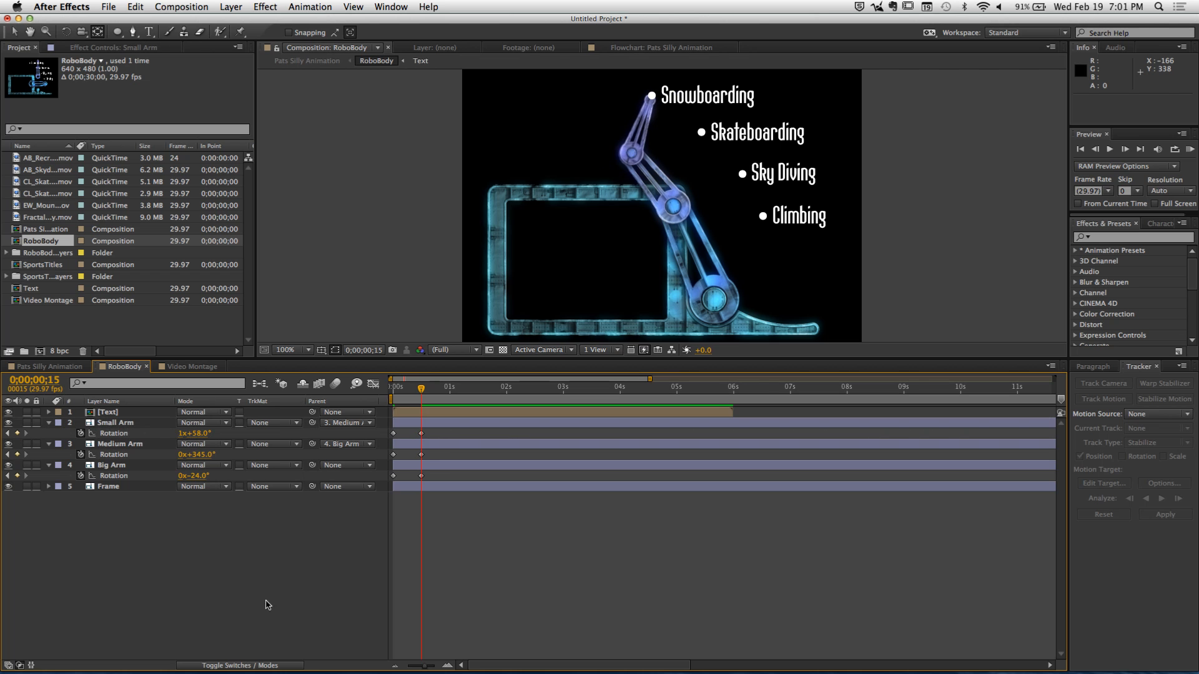
Preview the arm unfolding from the start of the RoboBody composition and return to 0;00;00;00
drag(422, 388, 379, 395)
key(space)
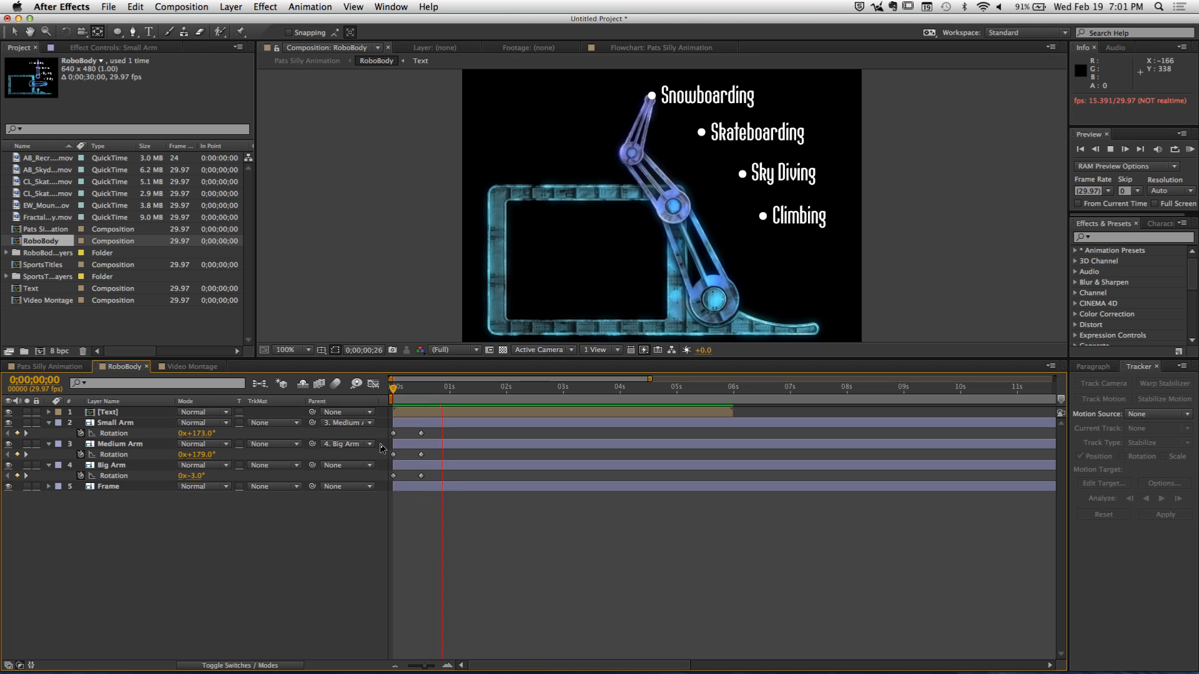
drag(406, 401, 419, 403)
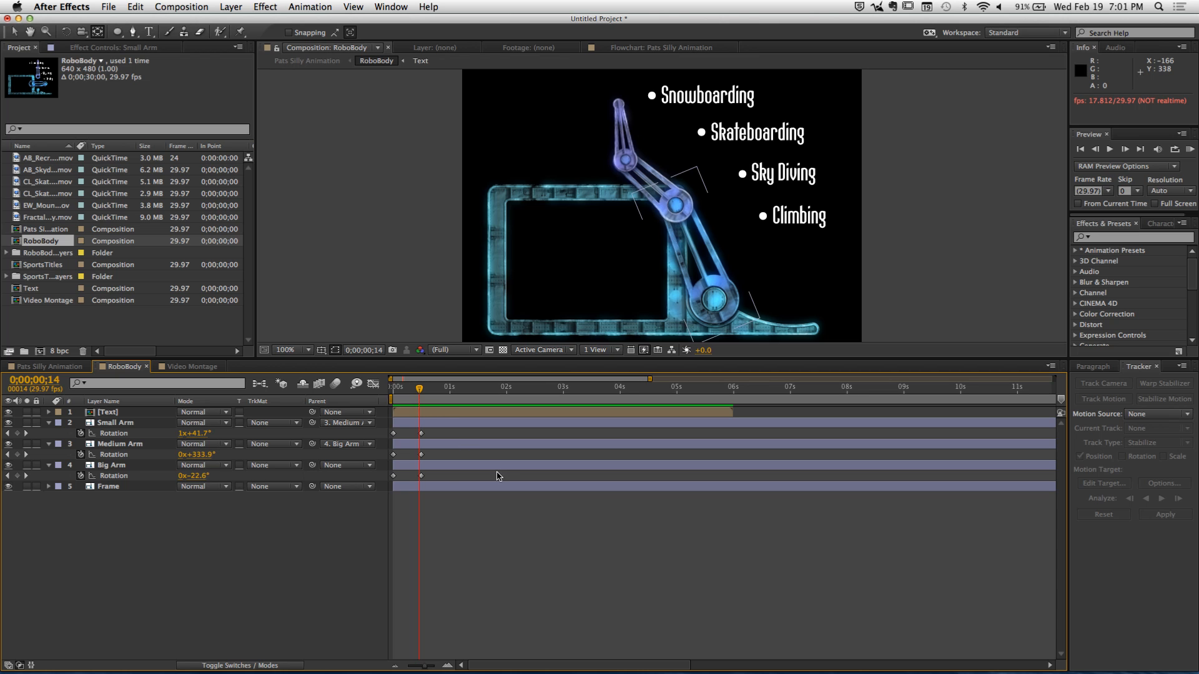
drag(420, 390, 391, 394)
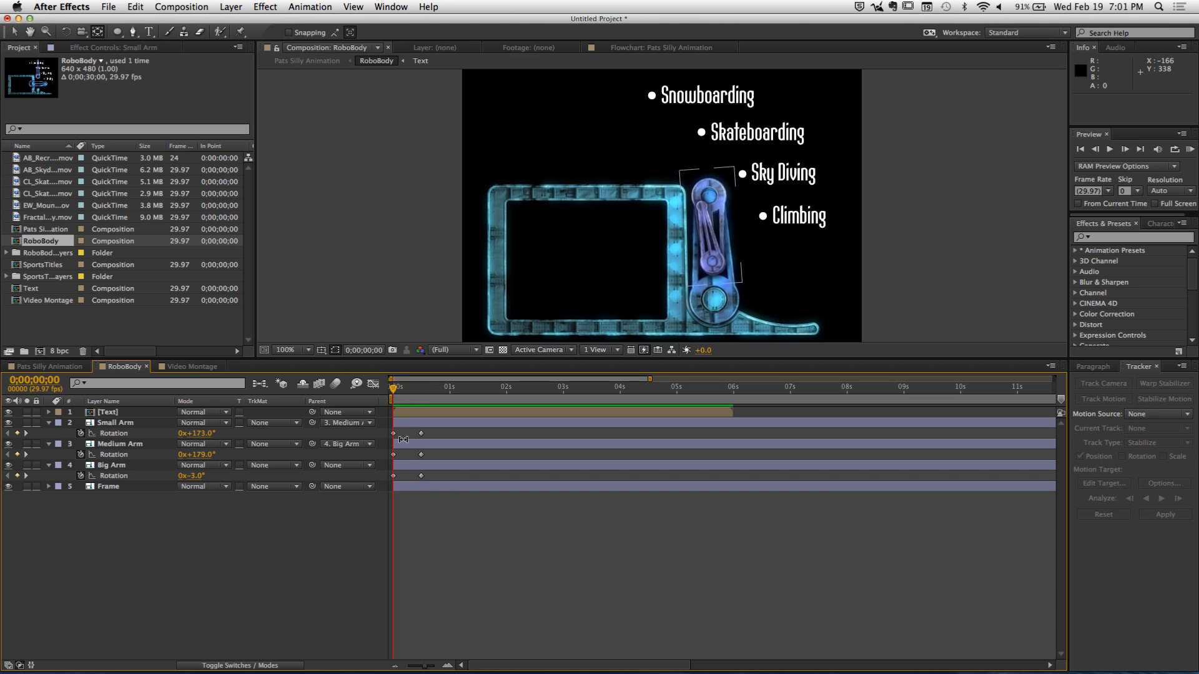
Copy Small Arm's rotation keyframe at 0;00;00;15 and paste it at 0;00;01;22
click(393, 434)
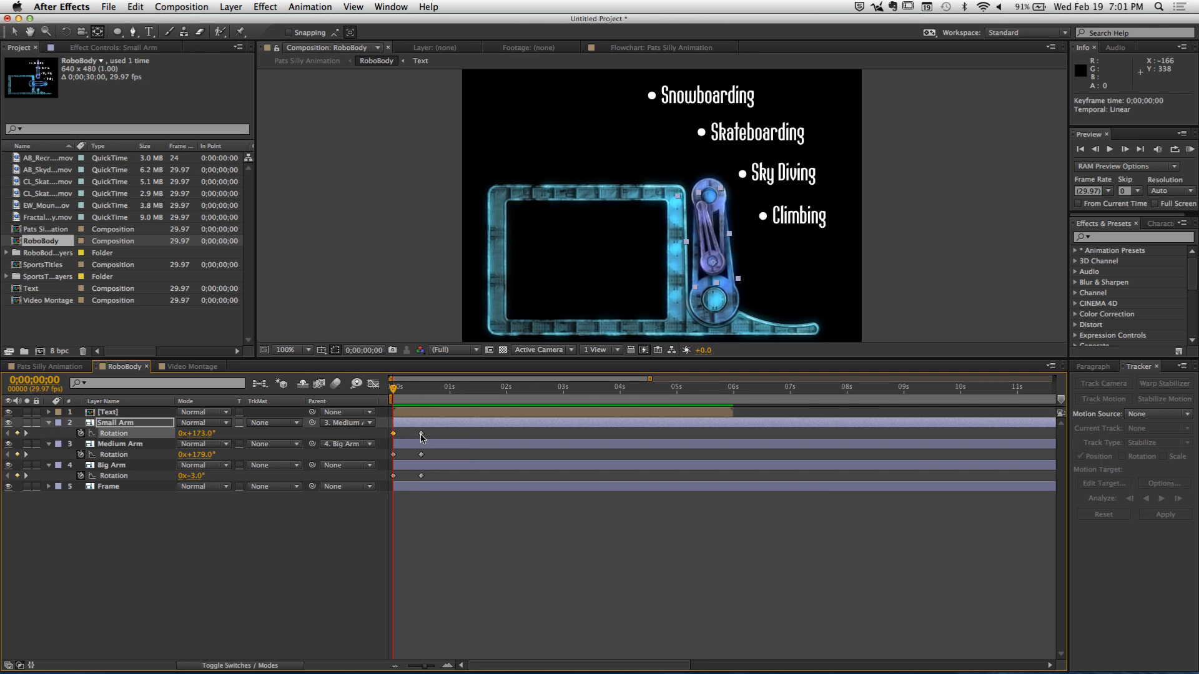
click(421, 433)
drag(394, 395, 423, 400)
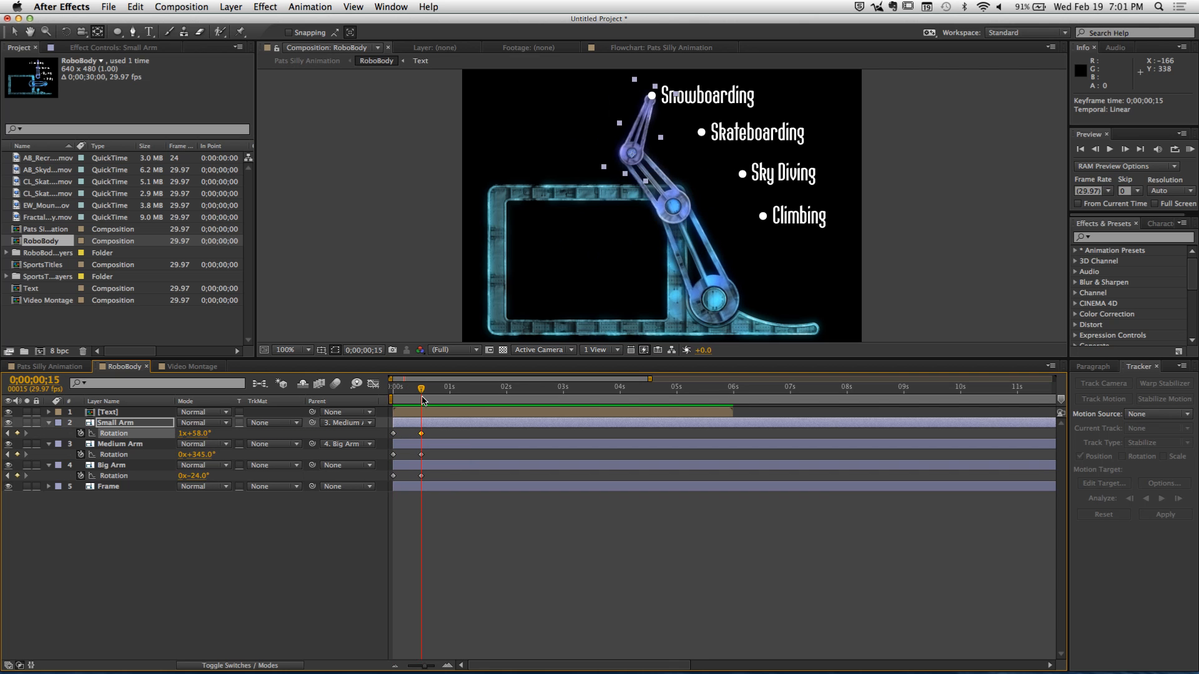
click(423, 401)
click(421, 433)
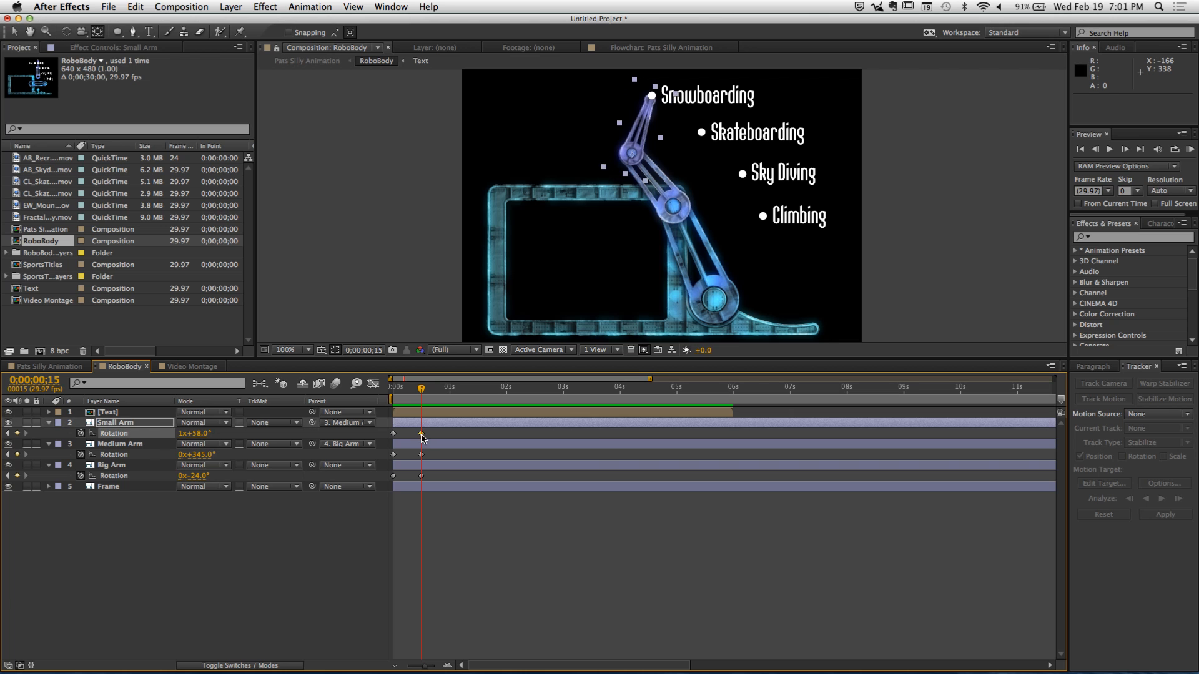
key(super+c)
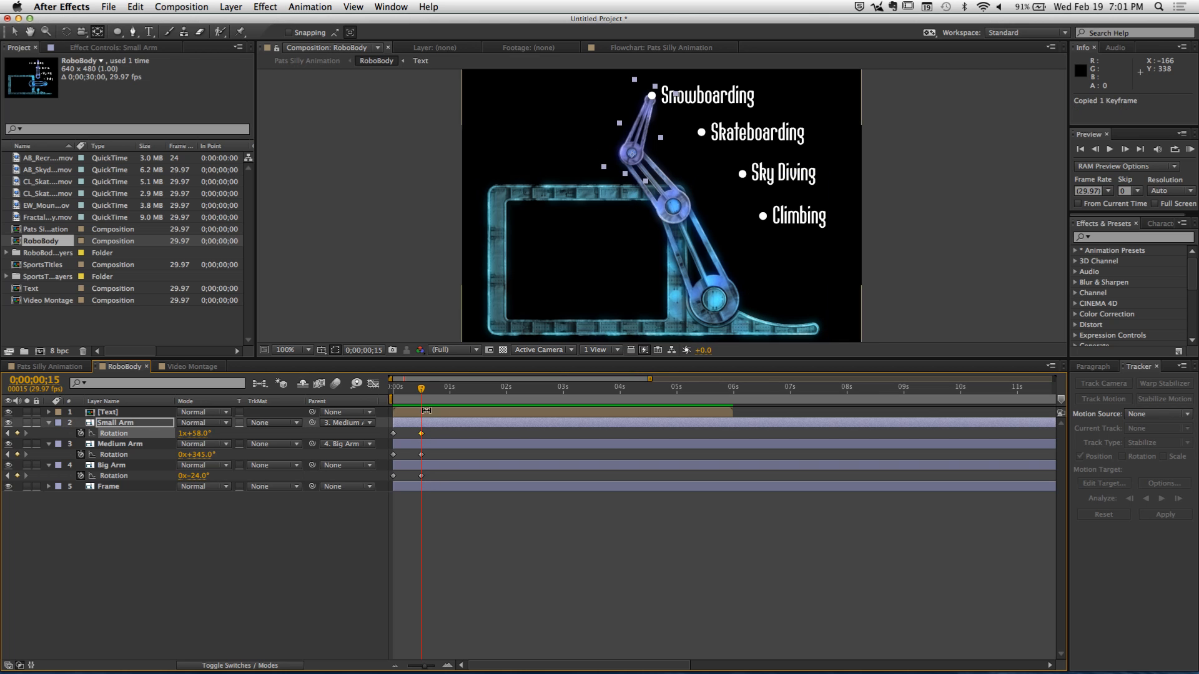
click(134, 7)
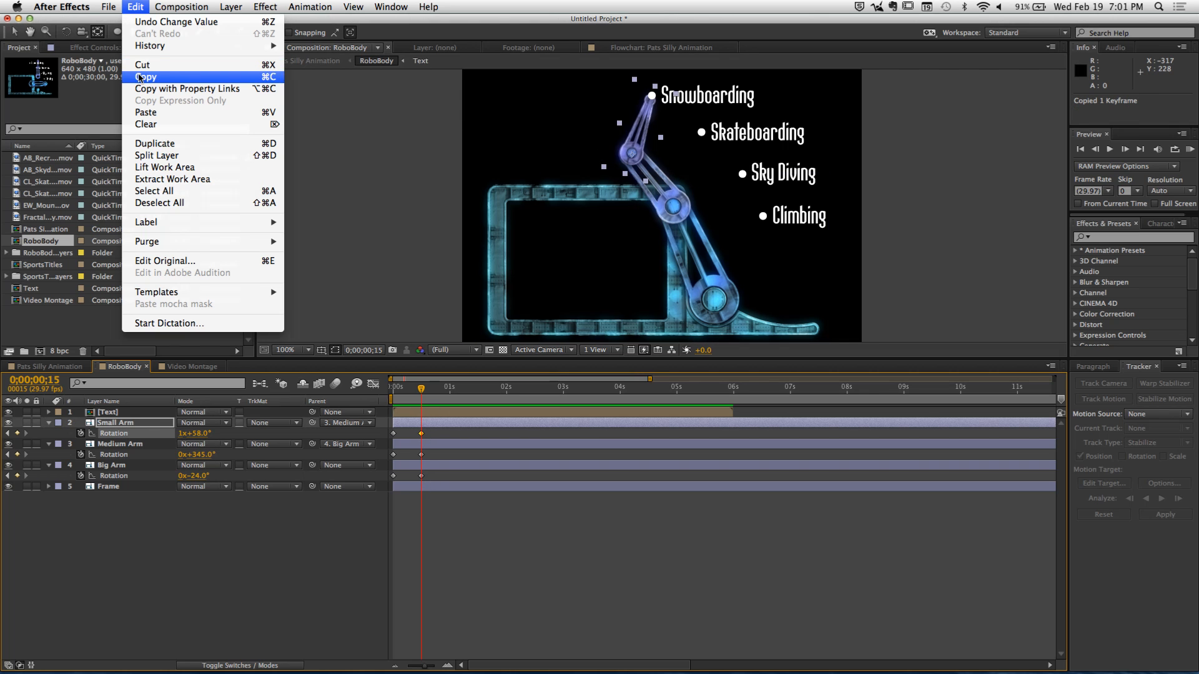
click(265, 549)
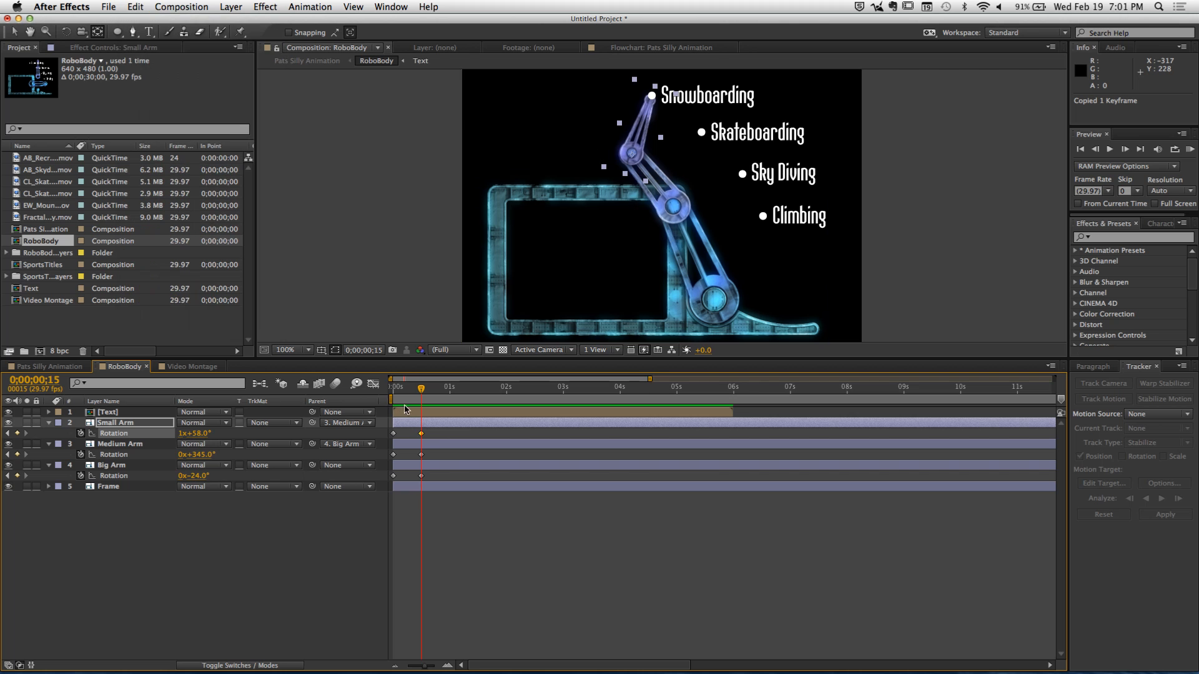
drag(422, 392, 492, 391)
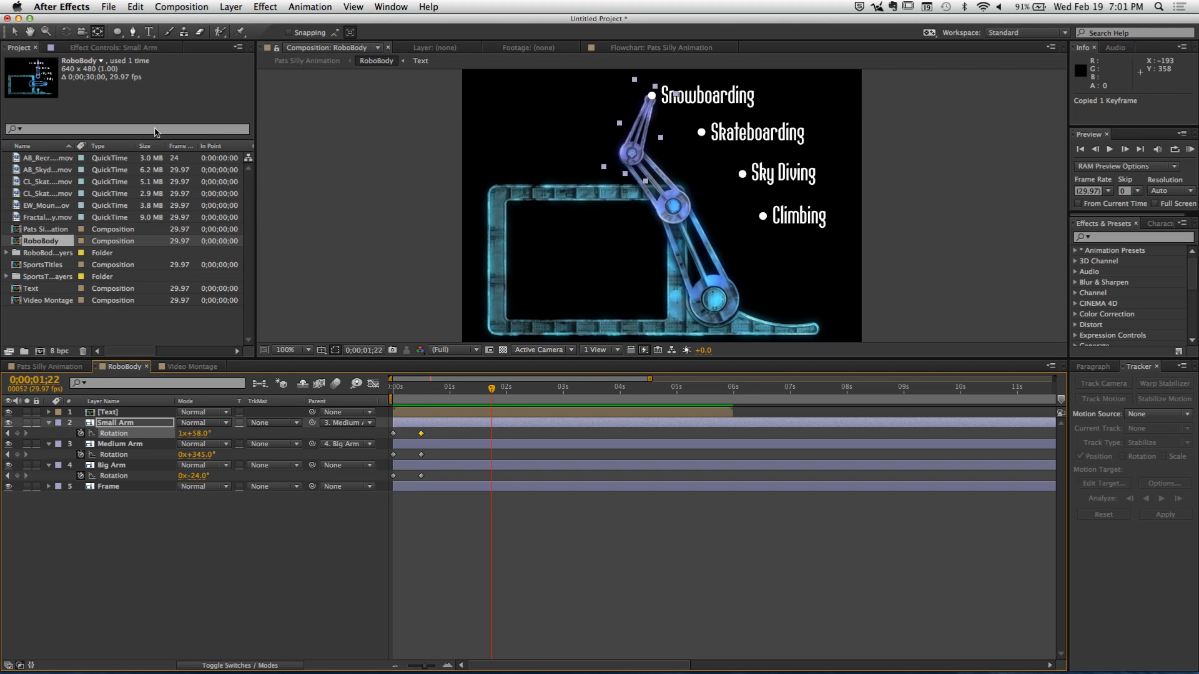
click(134, 7)
click(150, 113)
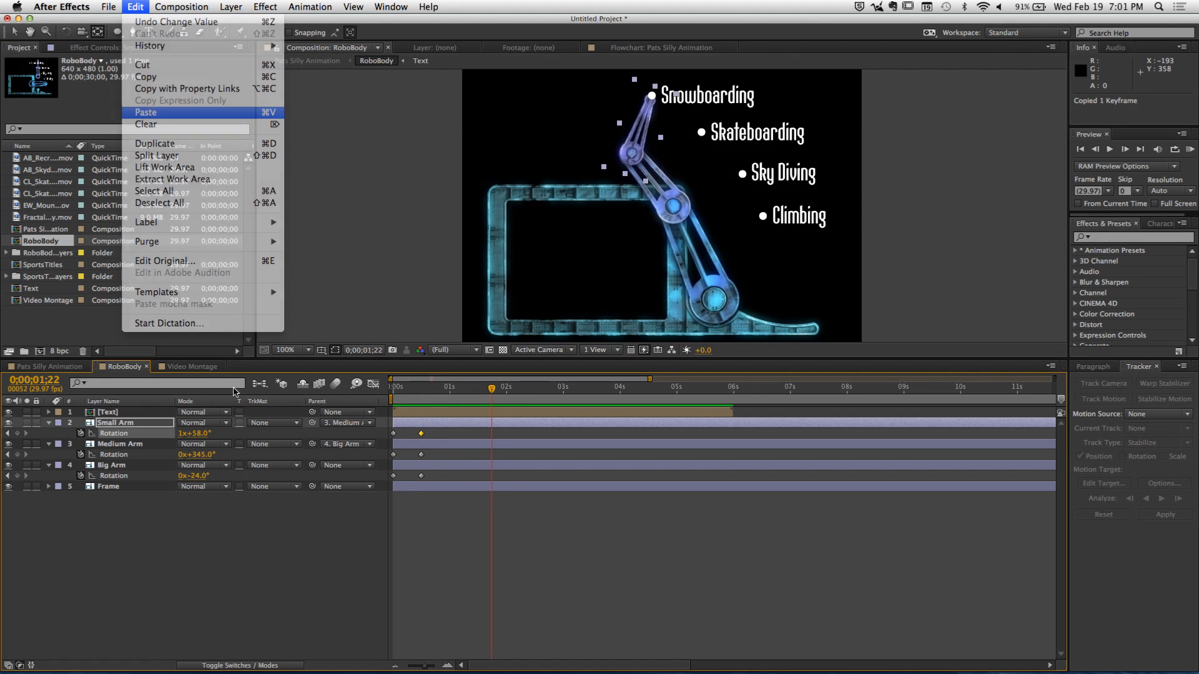
click(278, 583)
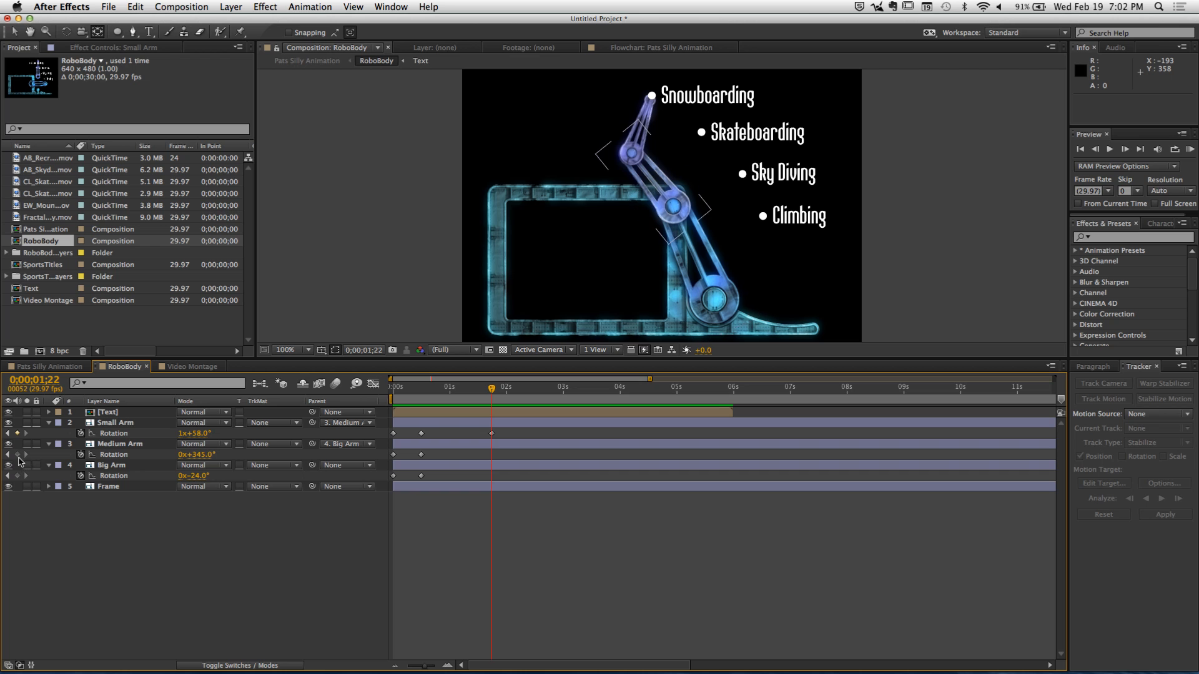
Add rotation keyframes for Medium Arm and Big Arm at 0;00;01;22 to hold their pose
click(17, 455)
click(18, 476)
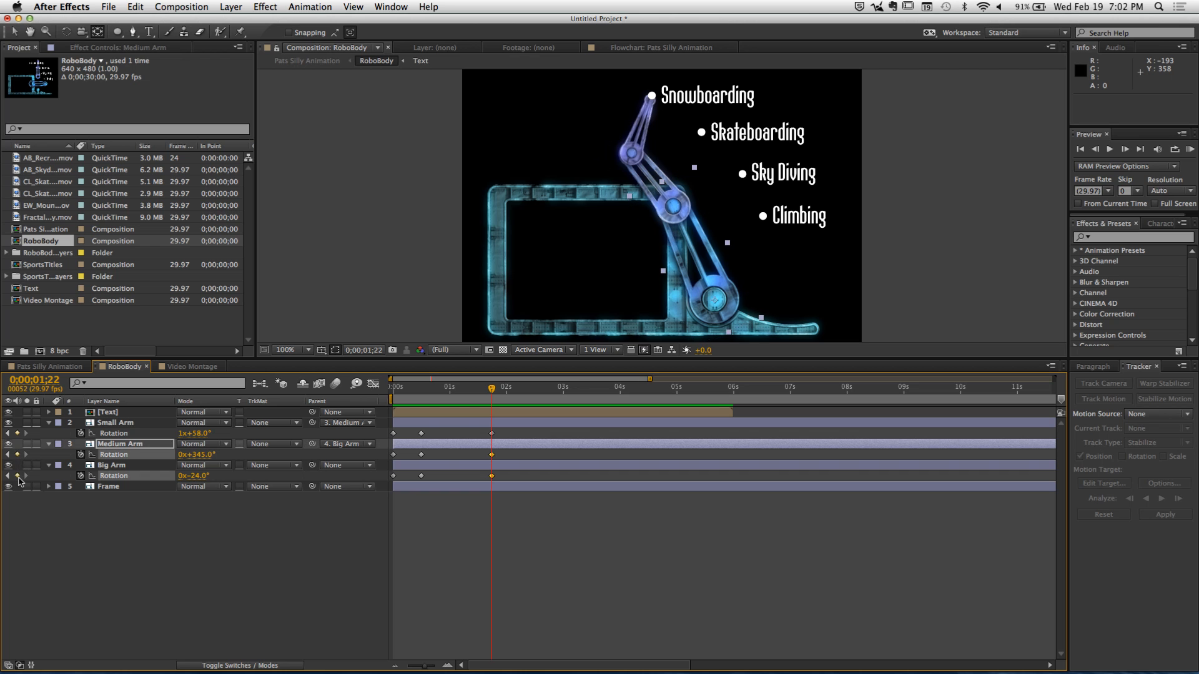
click(94, 549)
Compare Small Arm's rotation keyframes at 0;00;00;15 and 0;00;01;22
drag(492, 388, 423, 412)
click(422, 434)
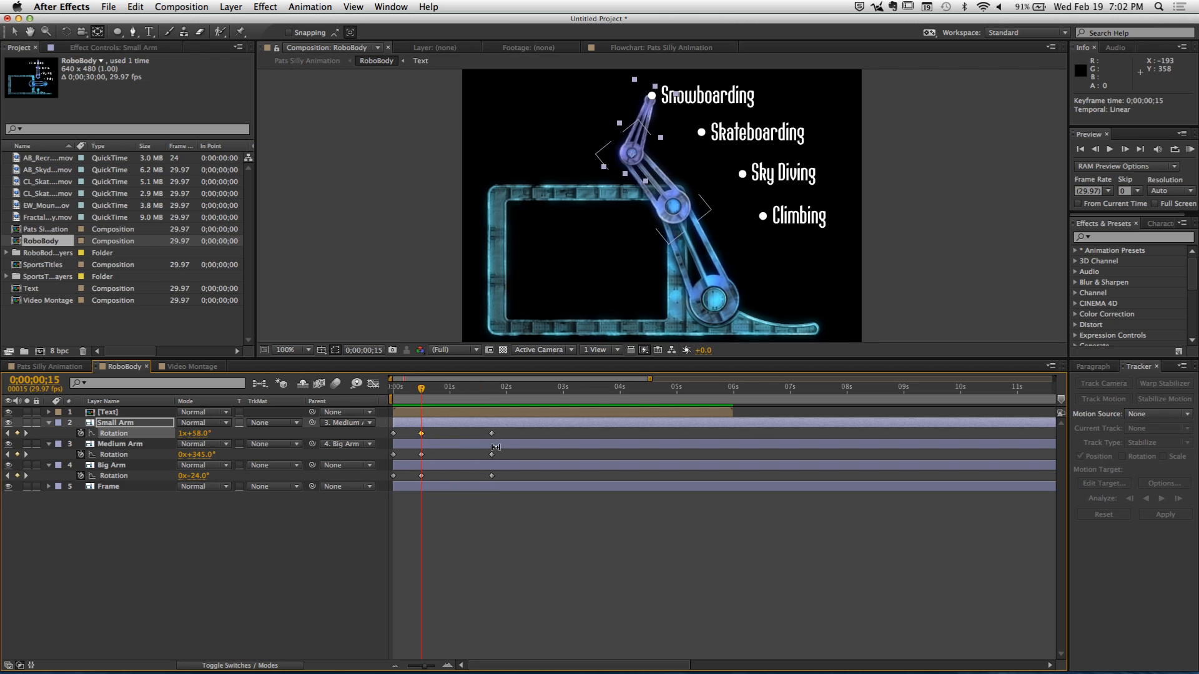
mouse_move(493, 436)
click(492, 398)
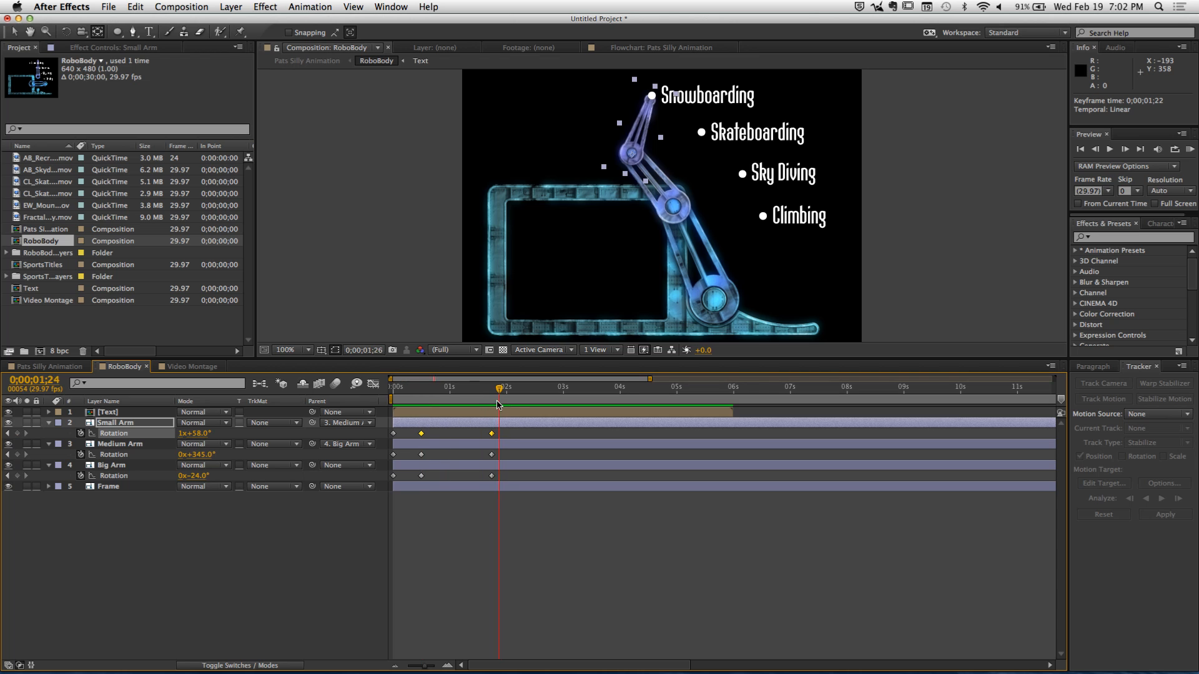
At 0;00;02;08, rotate Big Arm, Medium Arm and Small Arm so the arm's tip points at the Skateboarding bullet
drag(497, 403, 523, 402)
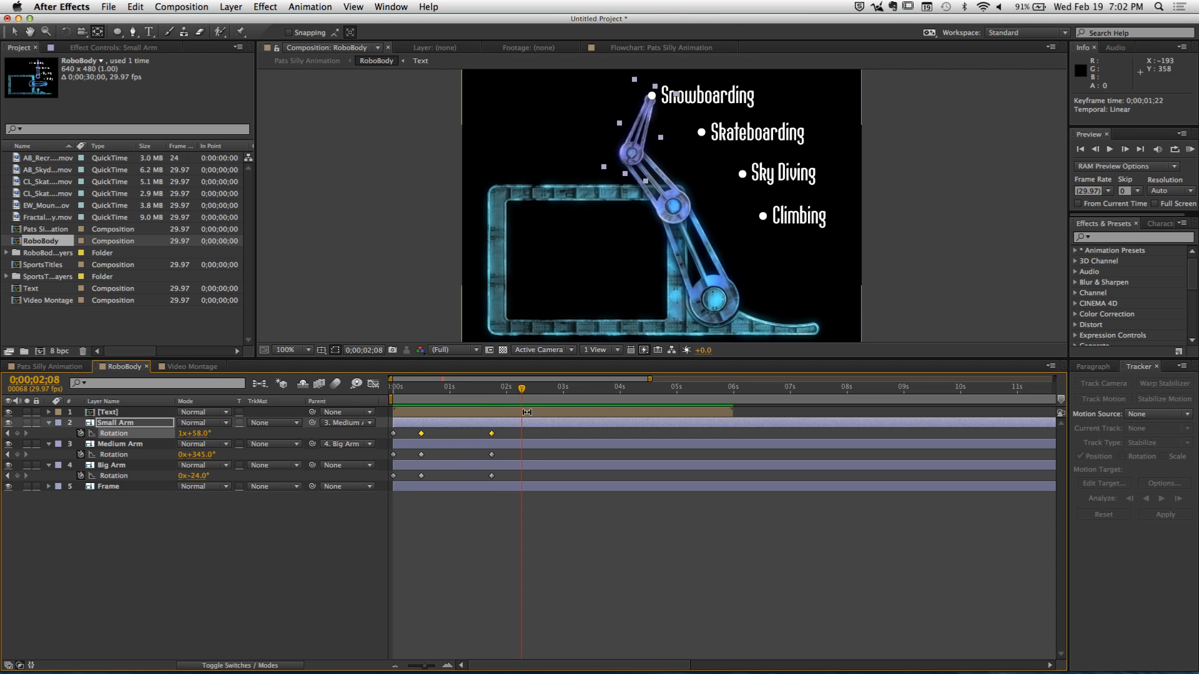
click(440, 570)
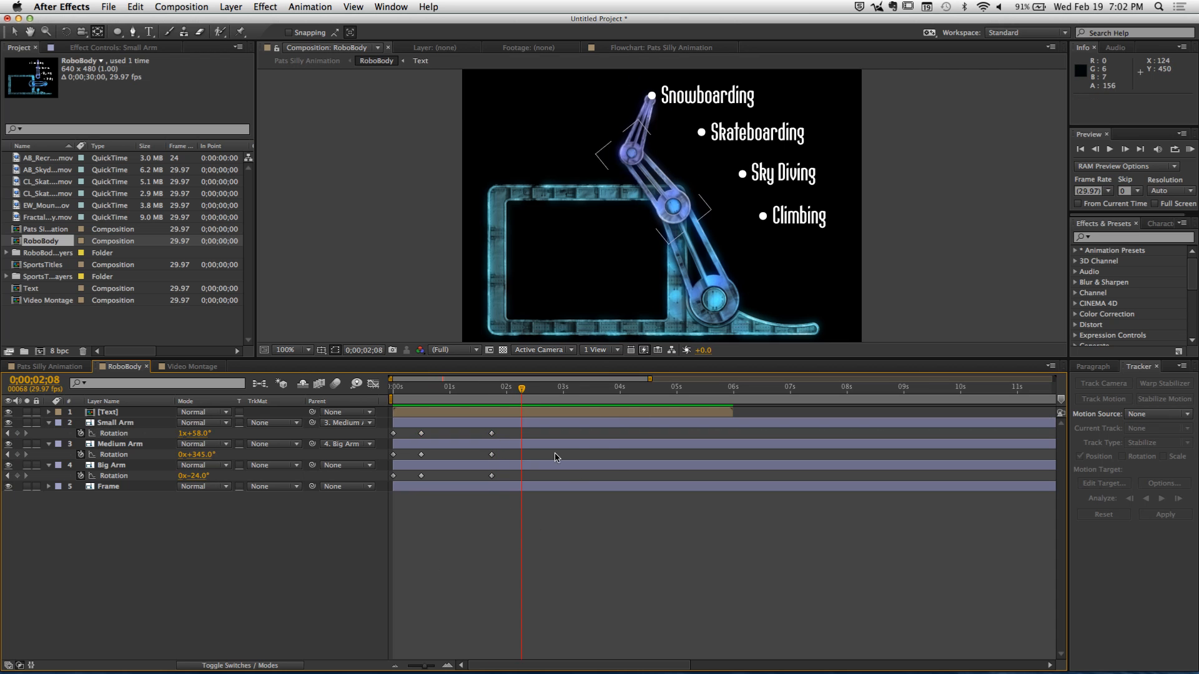
mouse_move(191, 476)
mouse_down()
mouse_move(218, 478)
mouse_move(183, 482)
mouse_up()
drag(200, 482, 535, 492)
mouse_move(201, 436)
mouse_down()
mouse_move(253, 463)
mouse_move(201, 454)
mouse_move(202, 436)
mouse_up()
click(528, 594)
Examine the three arm layers' rotation keyframes pair by pair: the unfolding, the hold and the move to Skateboarding
drag(523, 400, 357, 409)
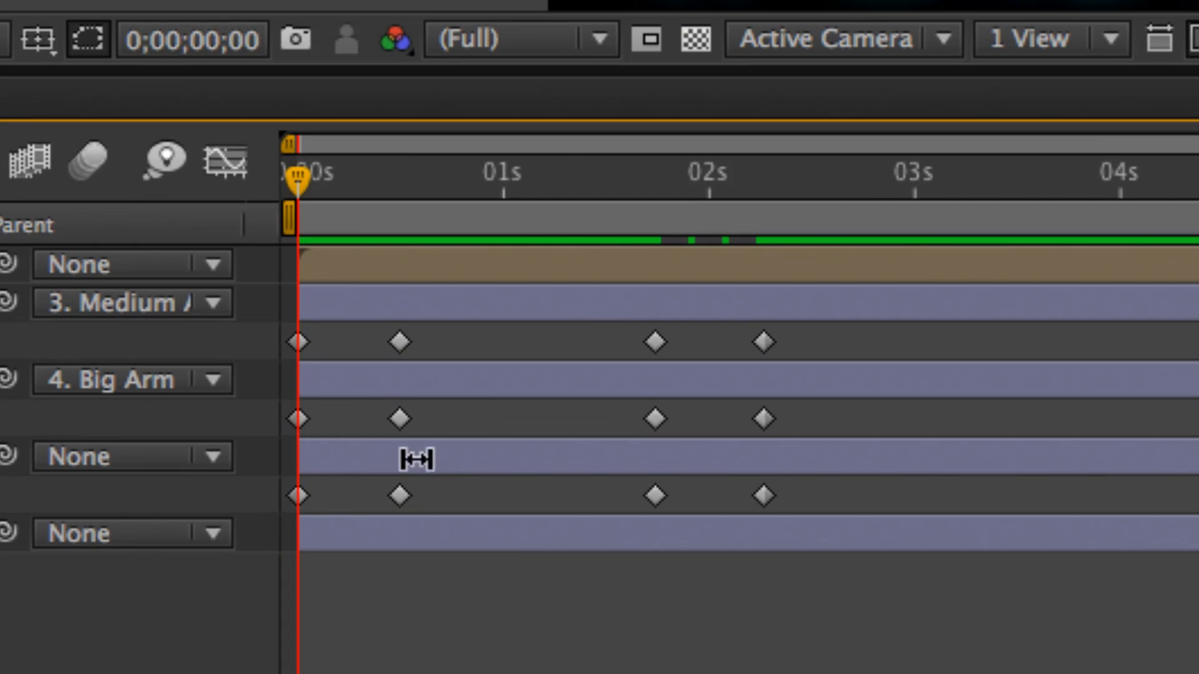
drag(455, 333, 293, 506)
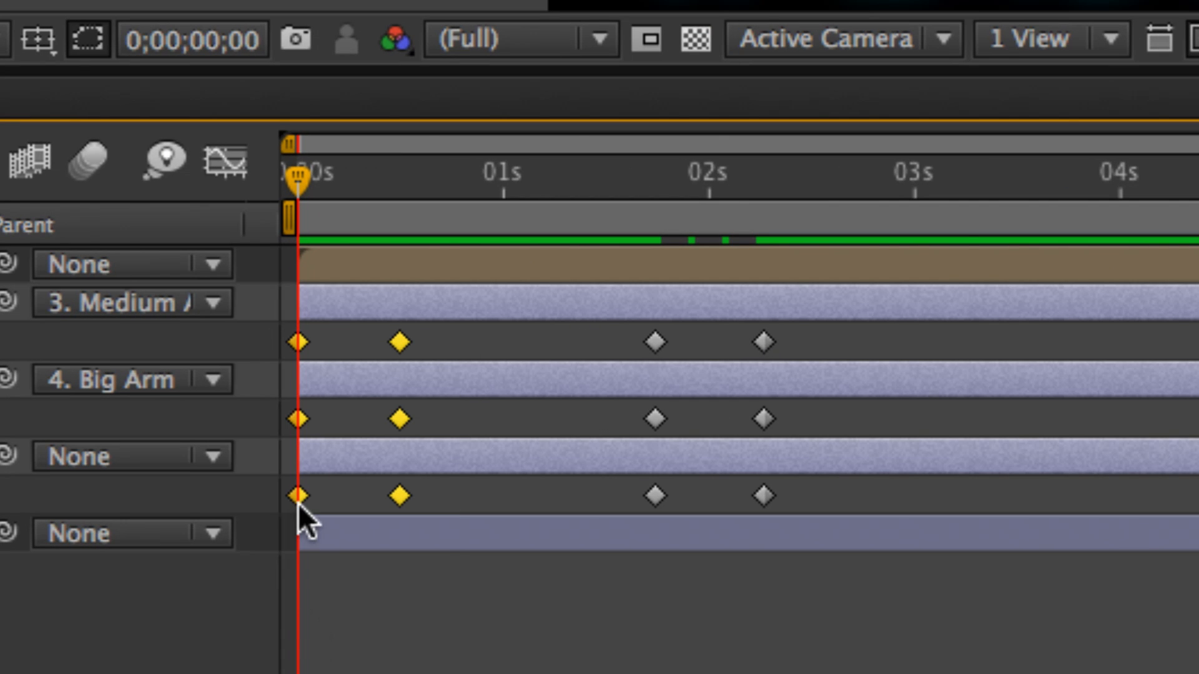
click(416, 501)
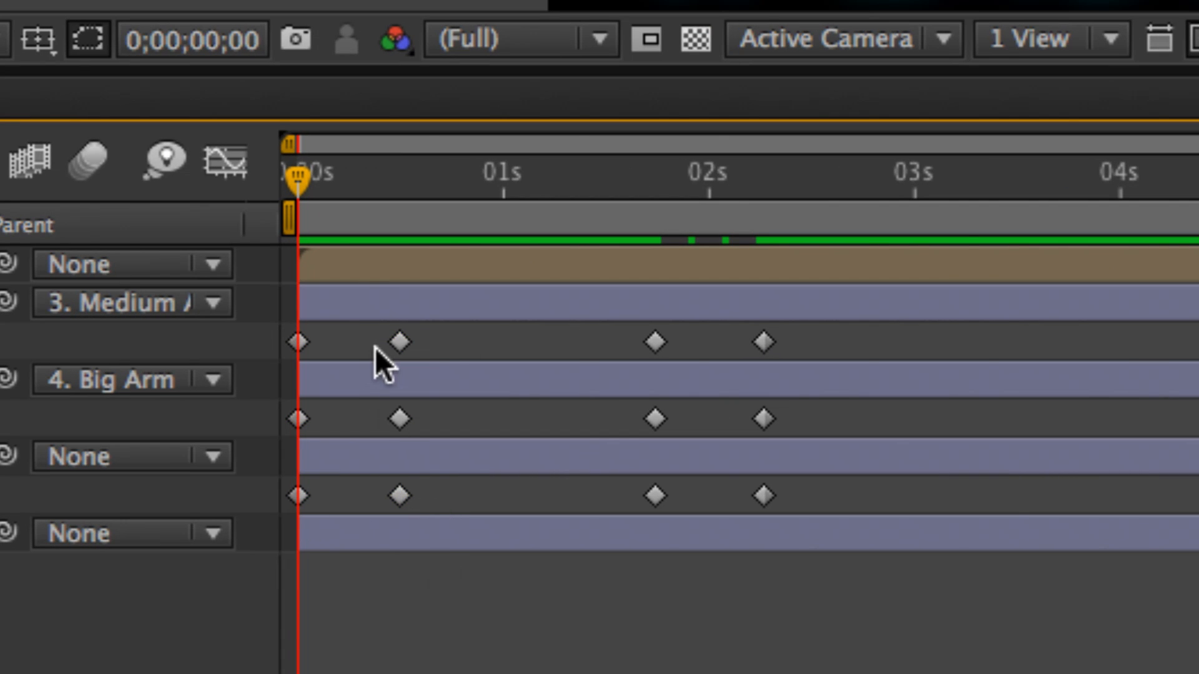
drag(376, 335, 668, 537)
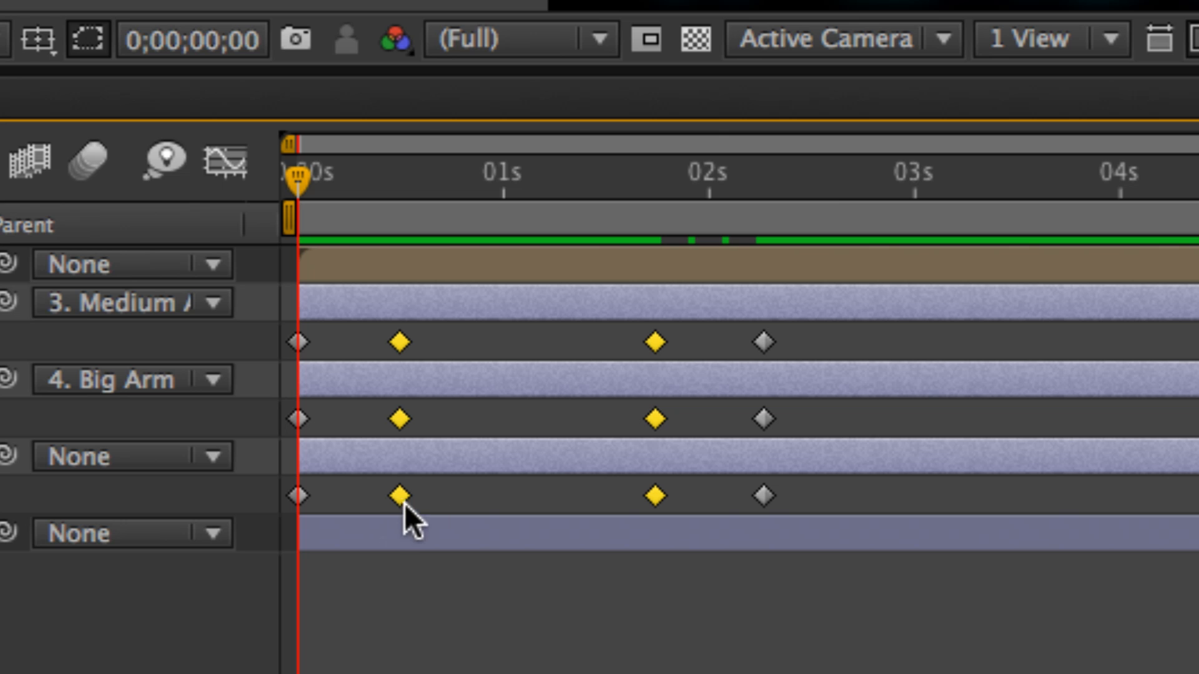
click(666, 559)
drag(620, 334, 801, 511)
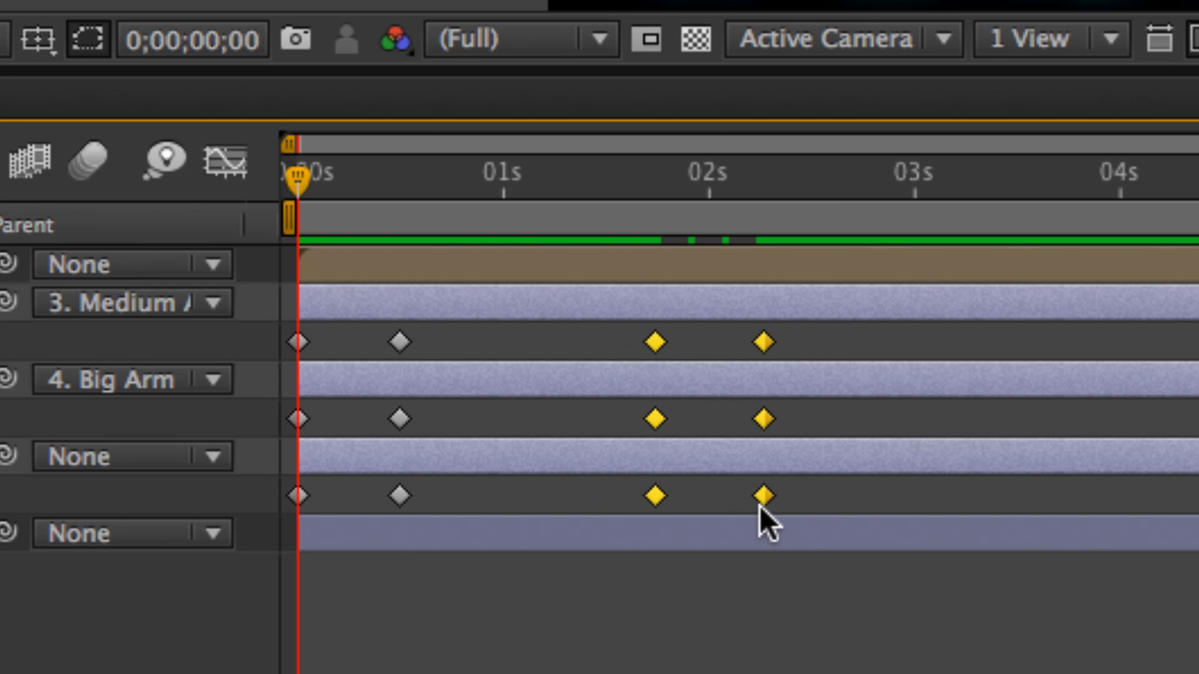
click(689, 584)
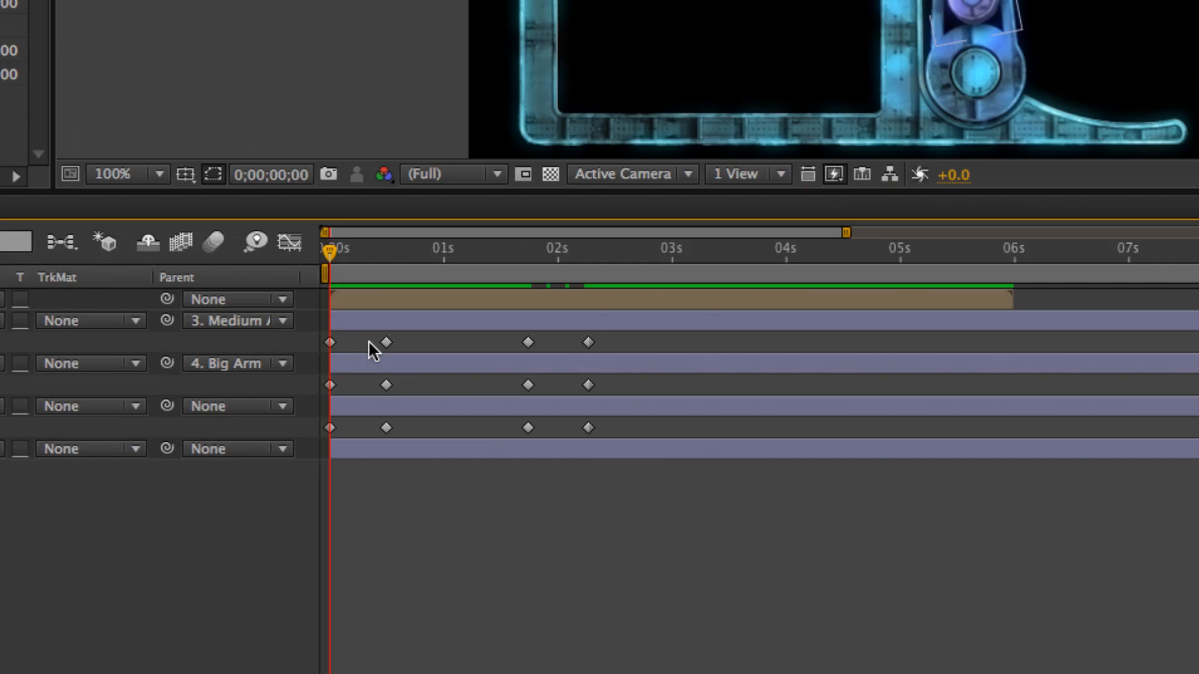
Preview the arm's movement from the start and move the current time to 0;00;00;15
key(space)
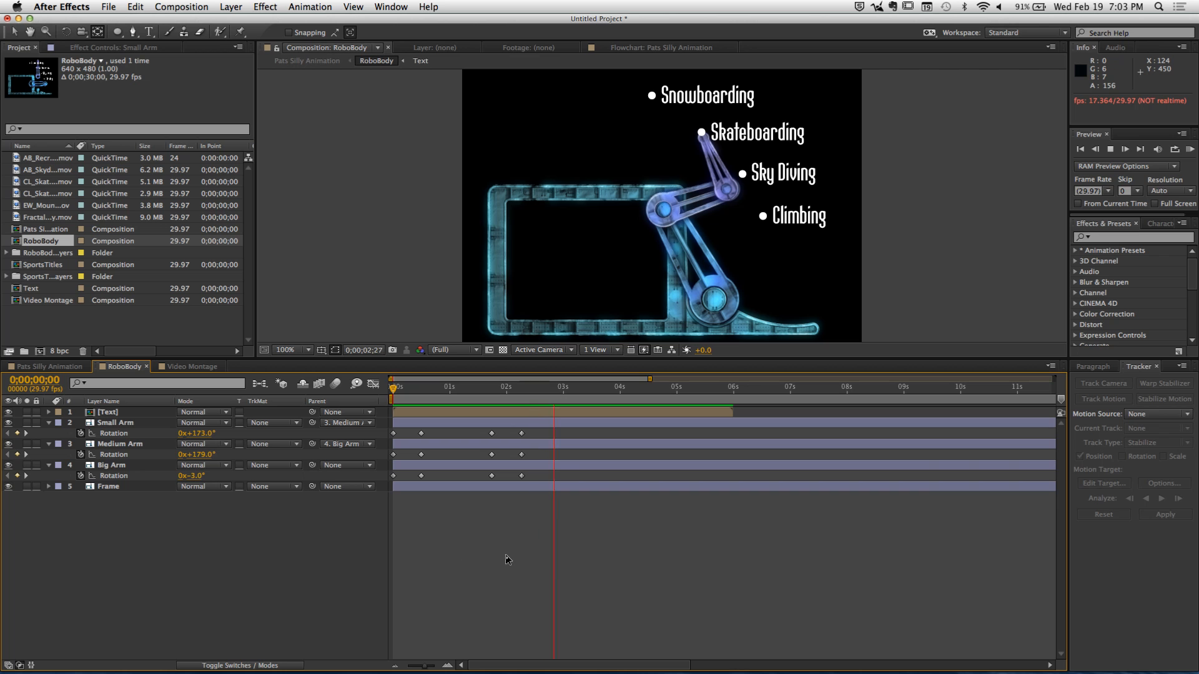
key(space)
drag(573, 390, 383, 414)
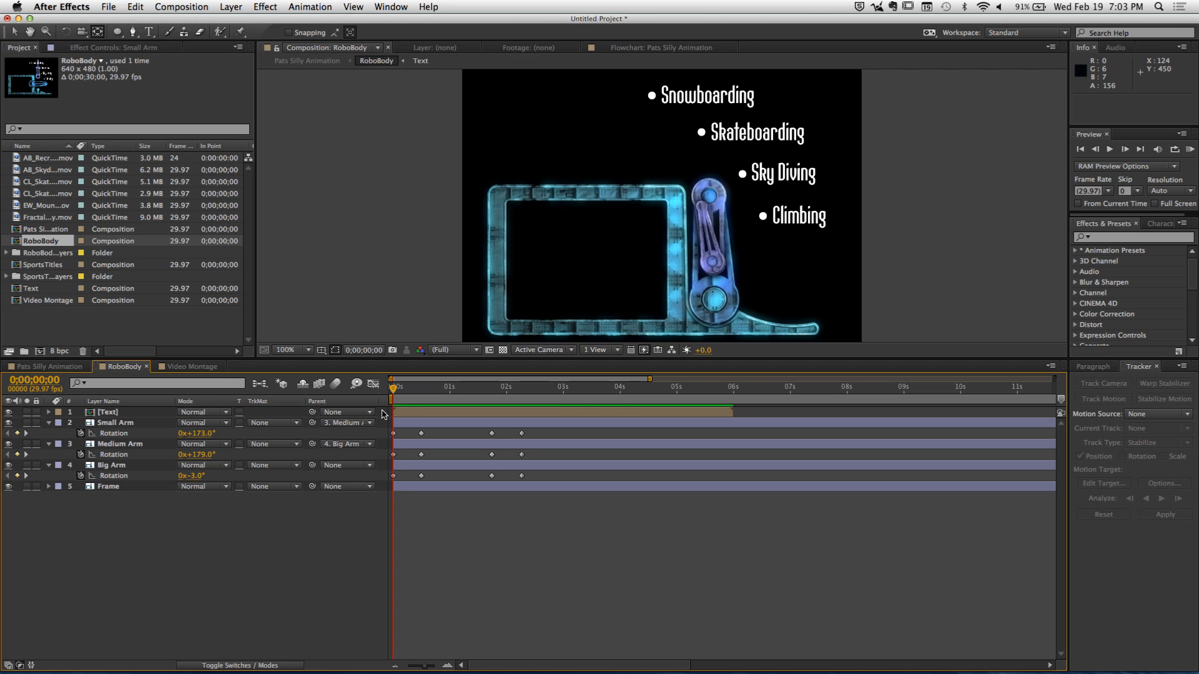
drag(402, 388, 422, 394)
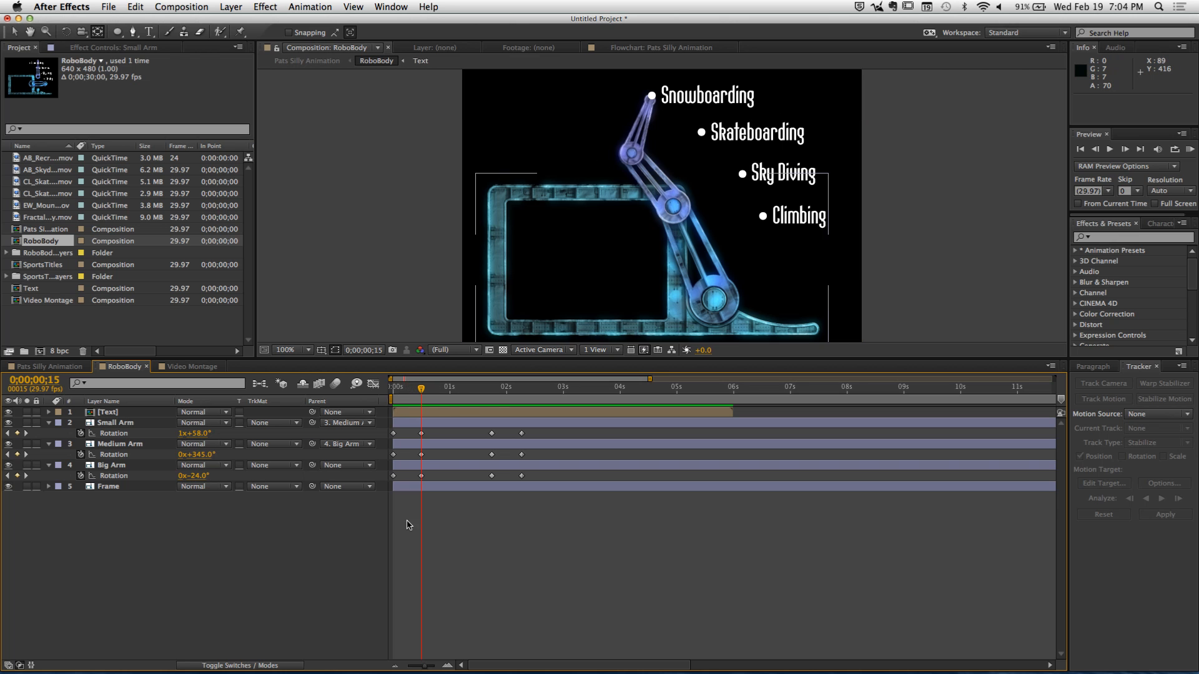
Inspect the arm animation in Pats Silly Animation and the sports title layers in the nested Text composition
click(63, 368)
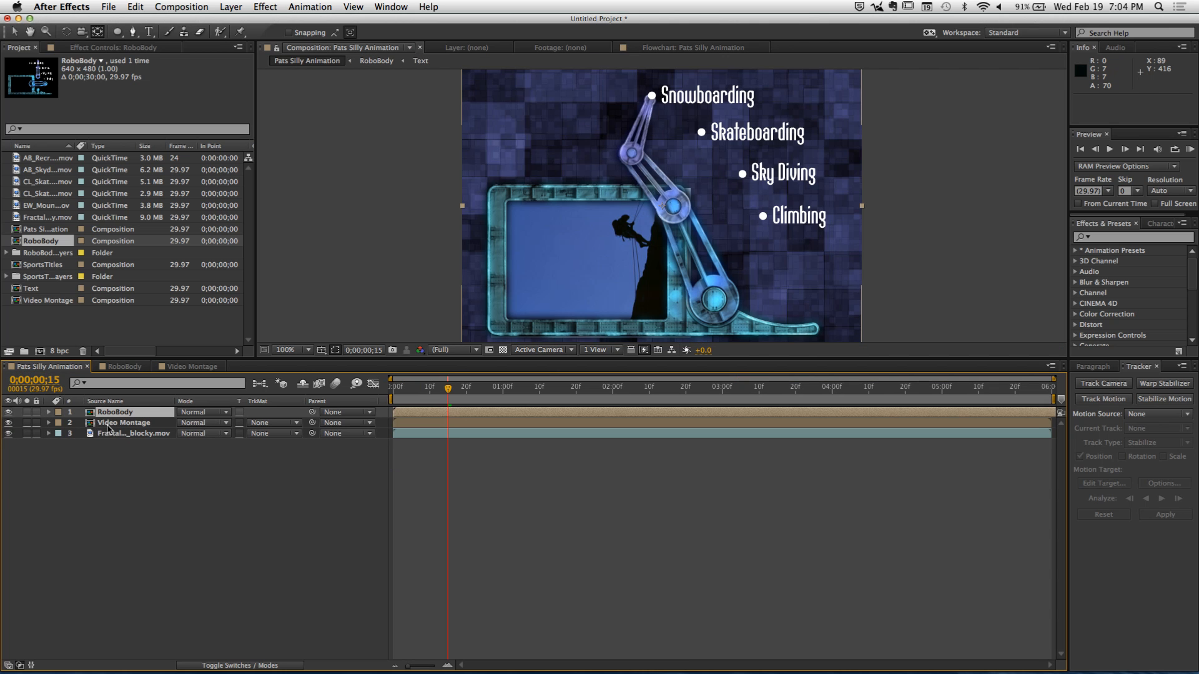
click(124, 367)
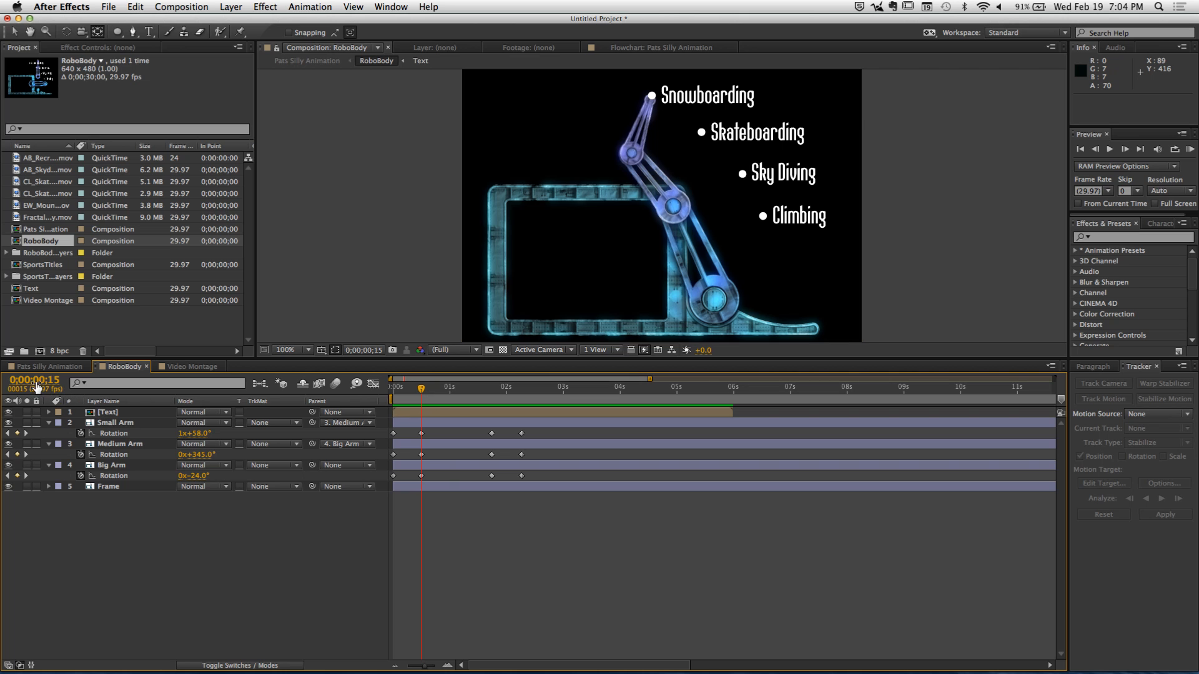
double_click(91, 413)
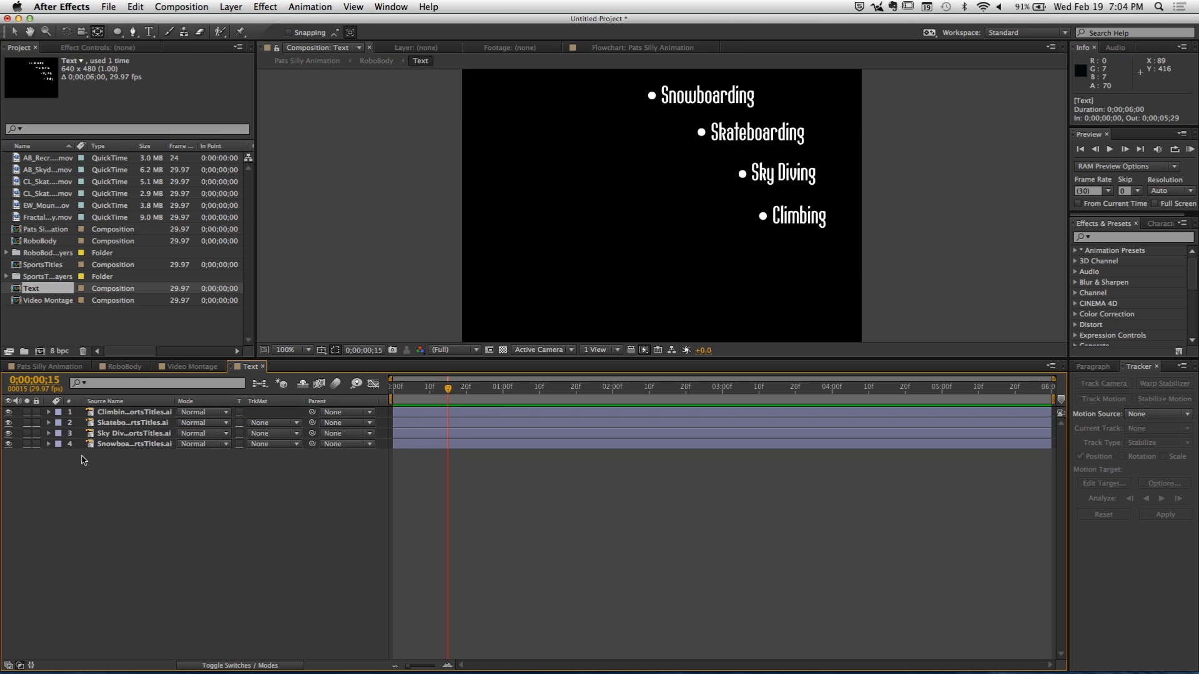
click(57, 369)
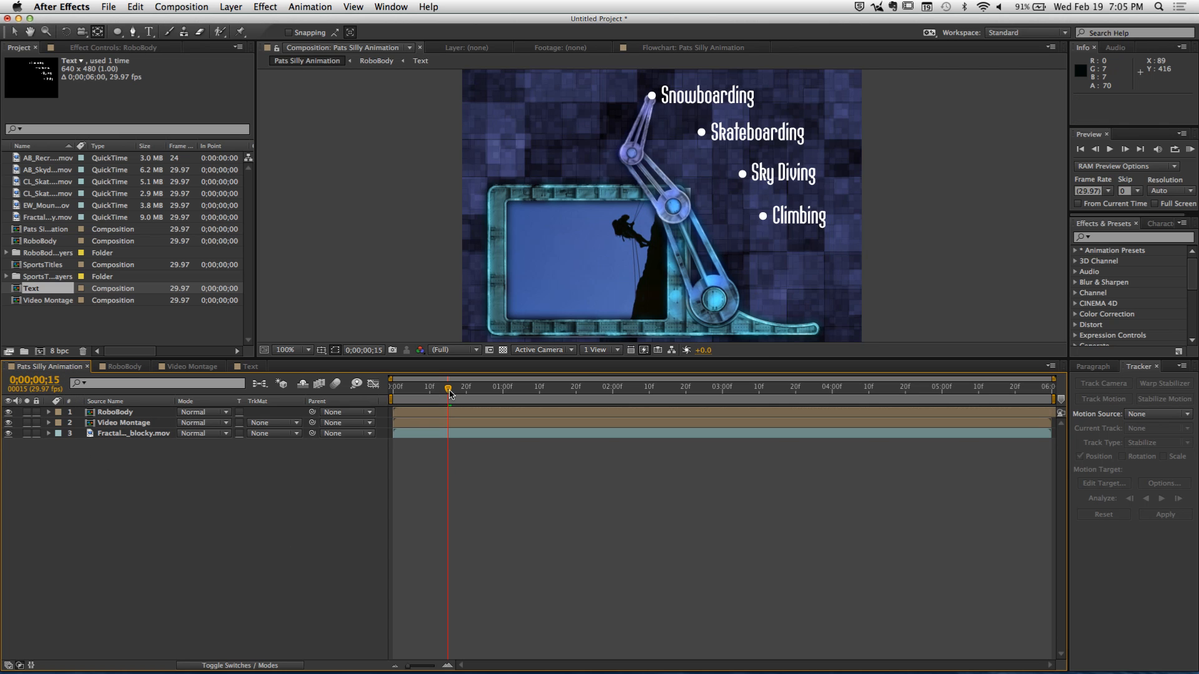
key(space)
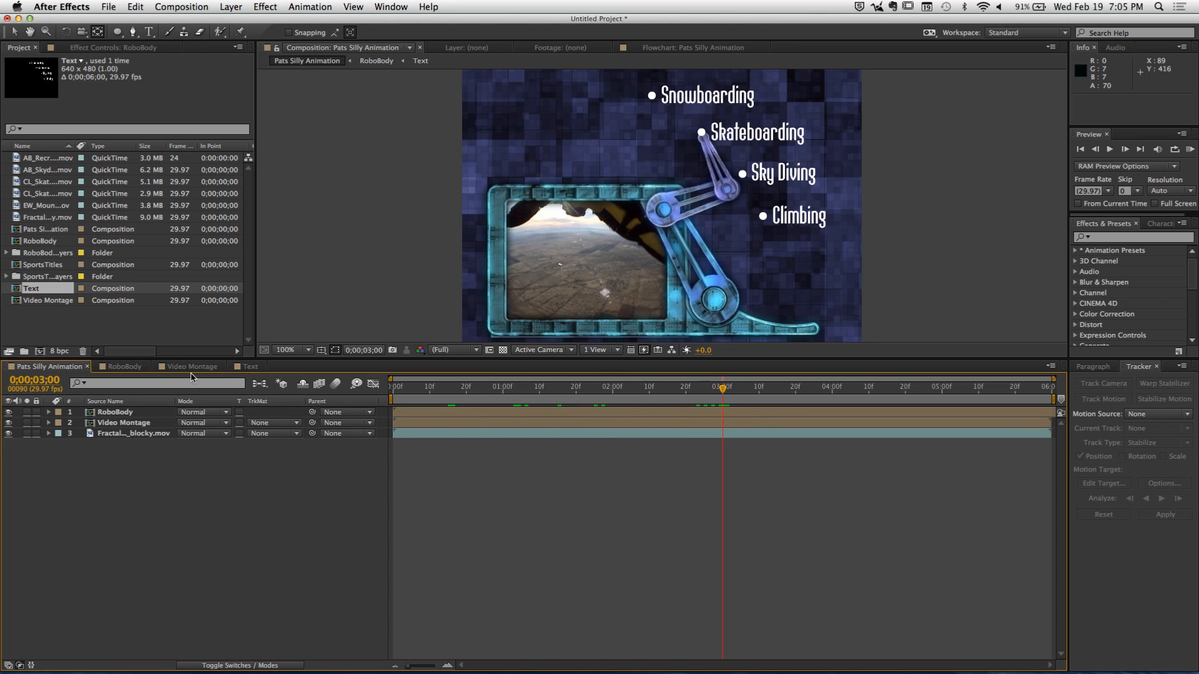
Check the Text composition's timing at 0;00;01;00 against the arm and video in Pats Silly Animation
click(249, 368)
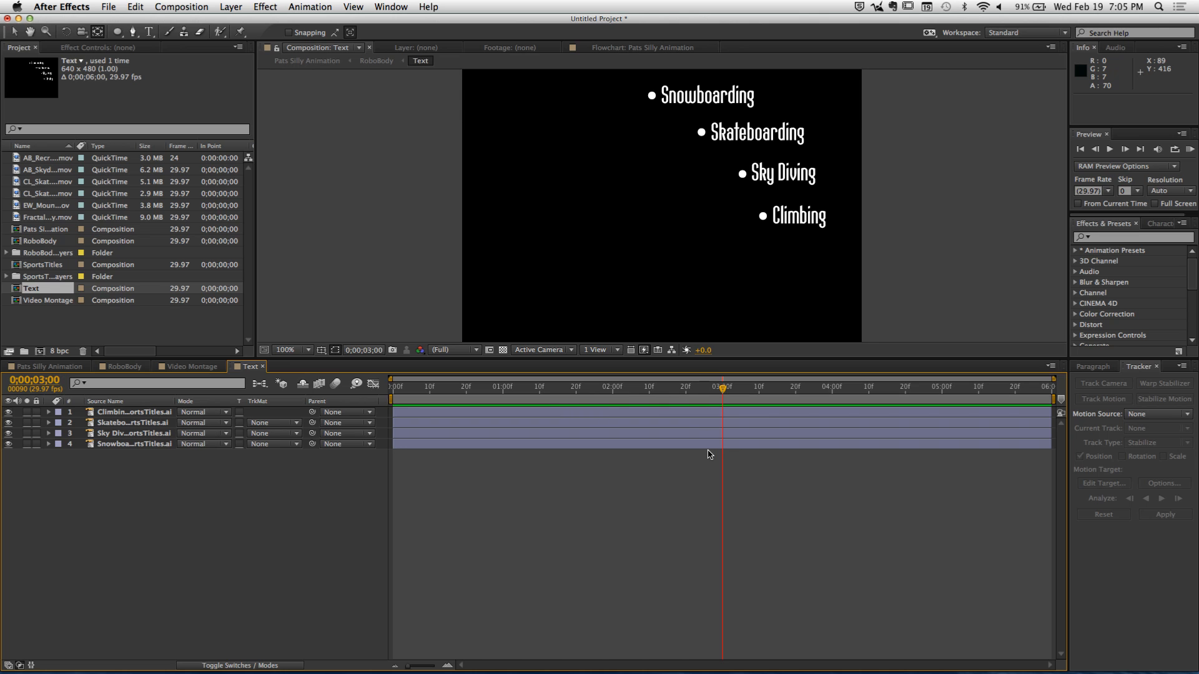
drag(590, 390, 504, 401)
click(48, 367)
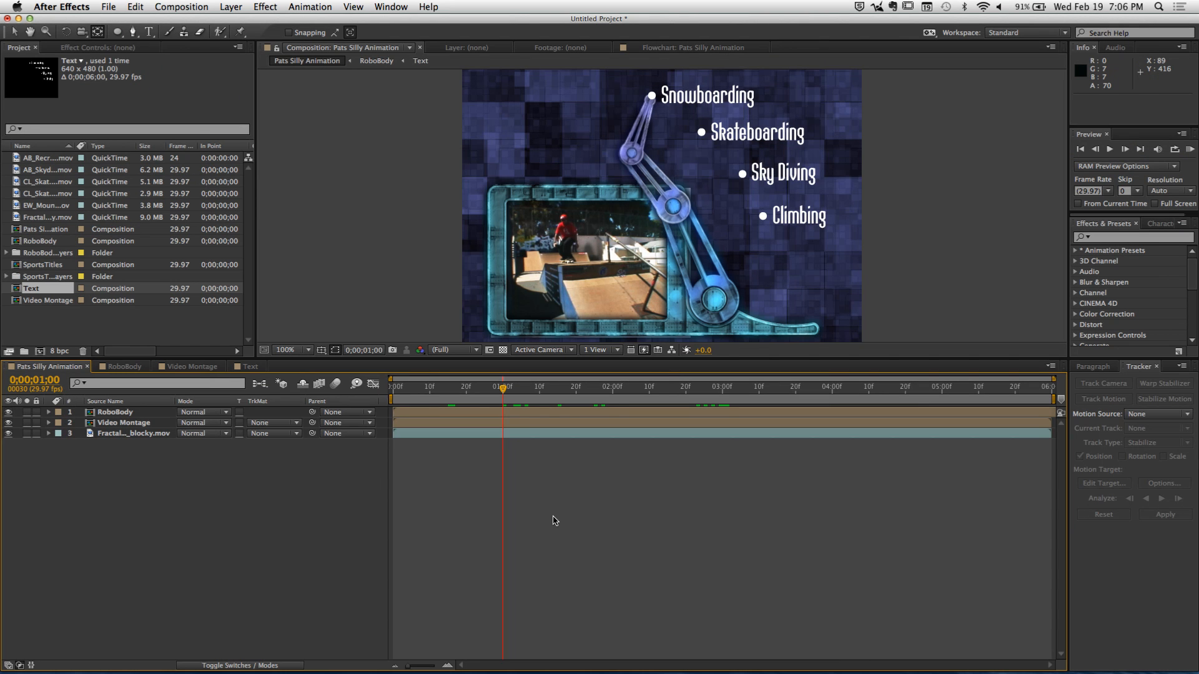
mouse_move(506, 384)
mouse_down()
mouse_move(642, 384)
mouse_move(492, 384)
mouse_up()
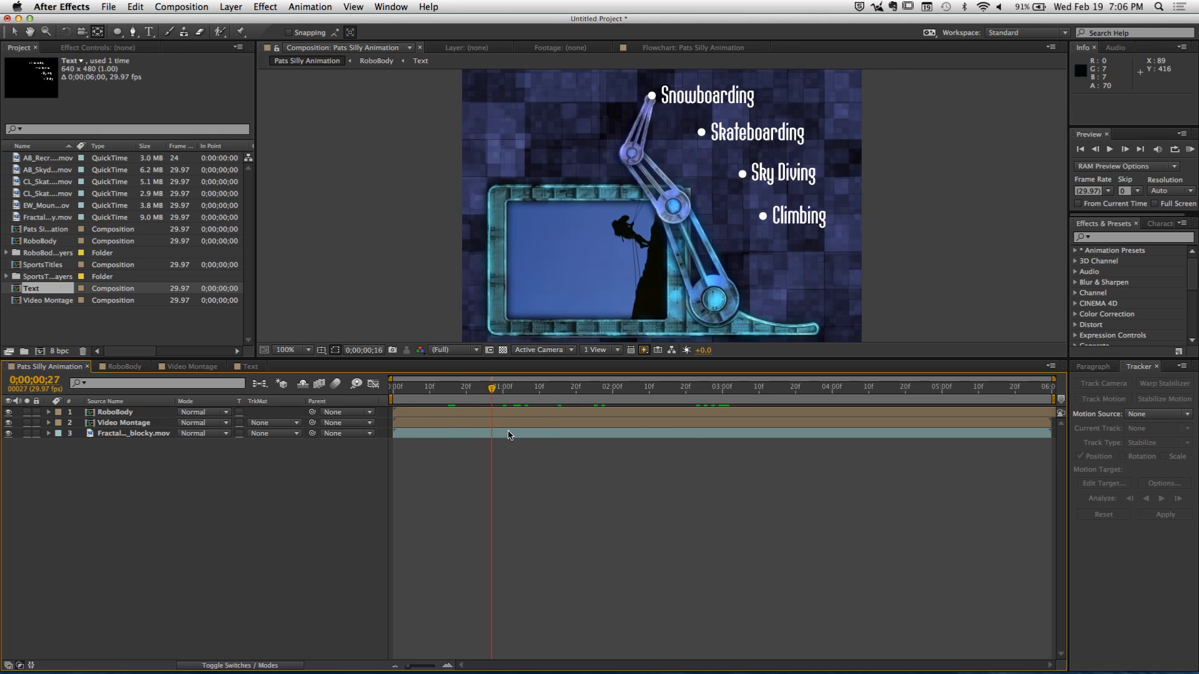
Move RoboBody's current time to 0;00;00;15, where the arm reaches Snowboarding, and open the Text composition
key(space)
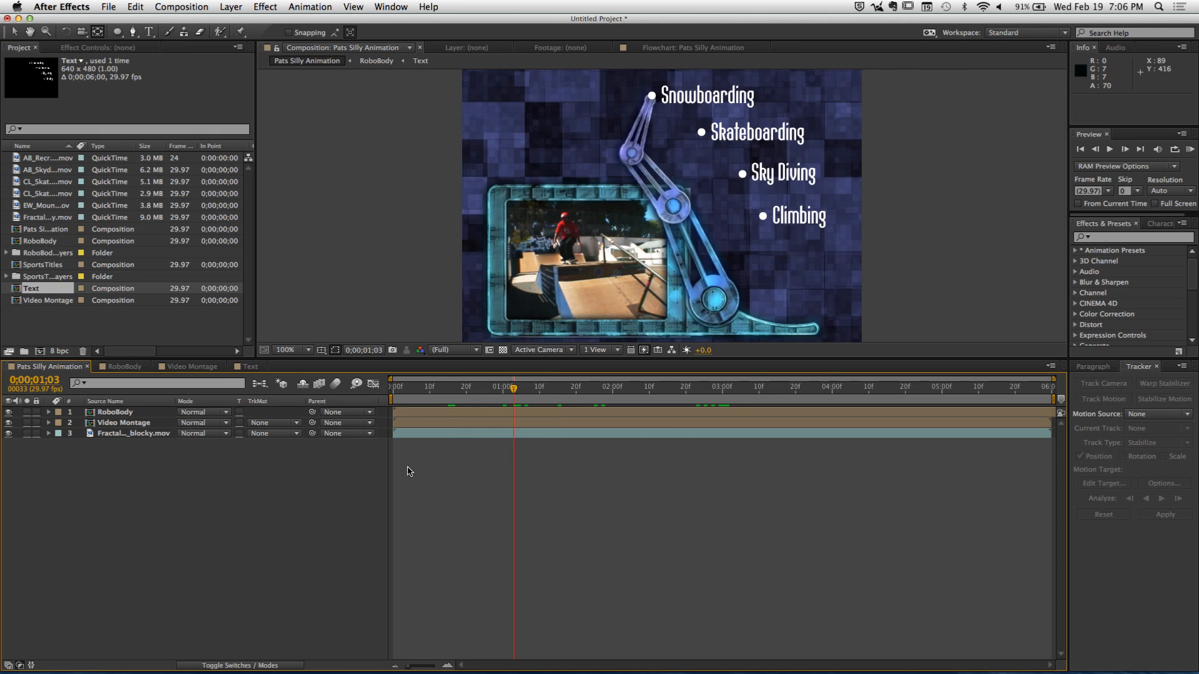
click(123, 366)
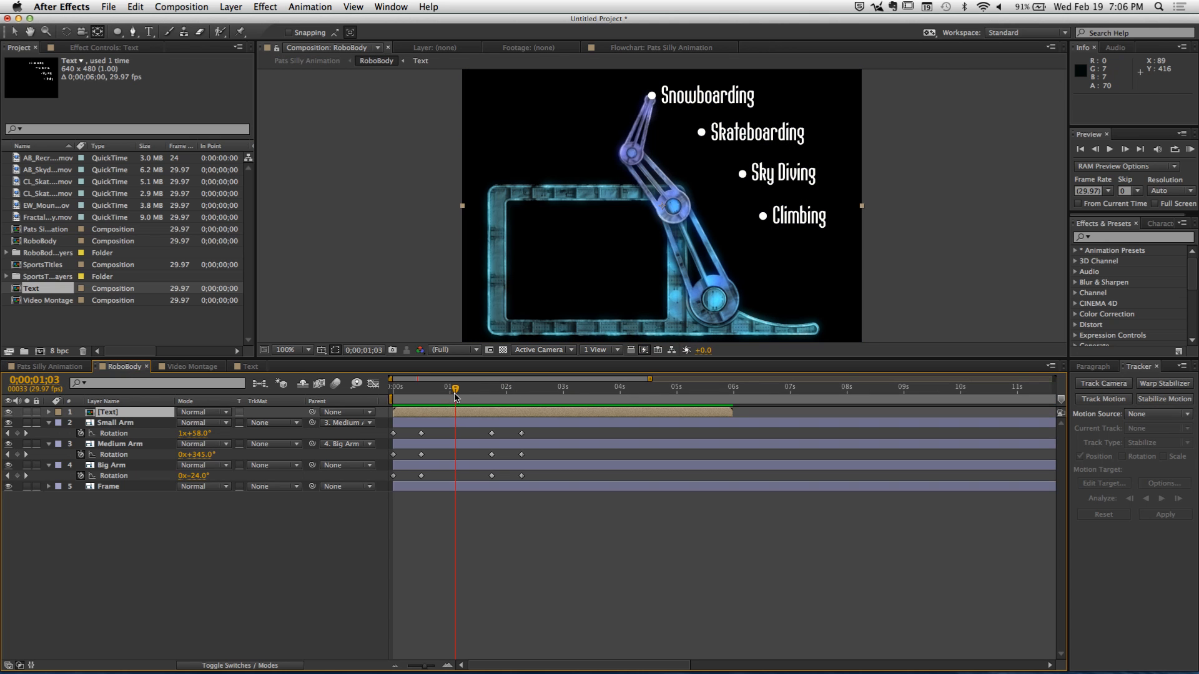
drag(457, 393, 424, 399)
click(248, 368)
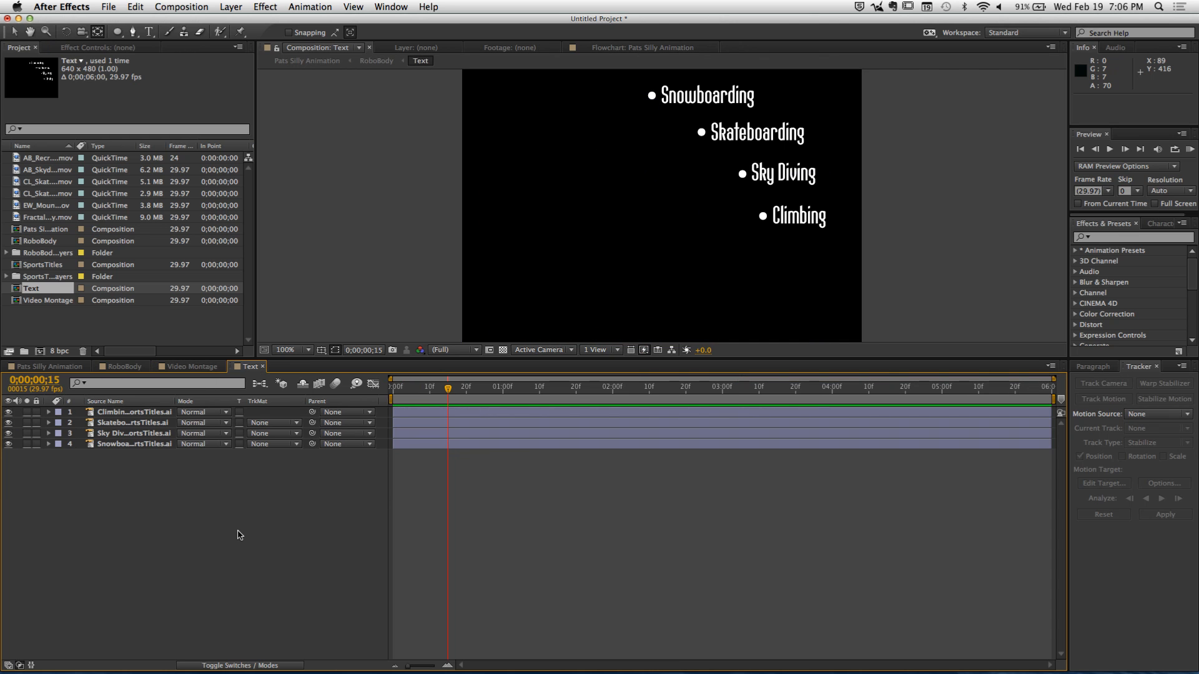
Animate the Snowboarding layer's opacity in the Text composition with keyframes of 0% at 0;00;00;08 and 100% at 0;00;00;15
click(143, 413)
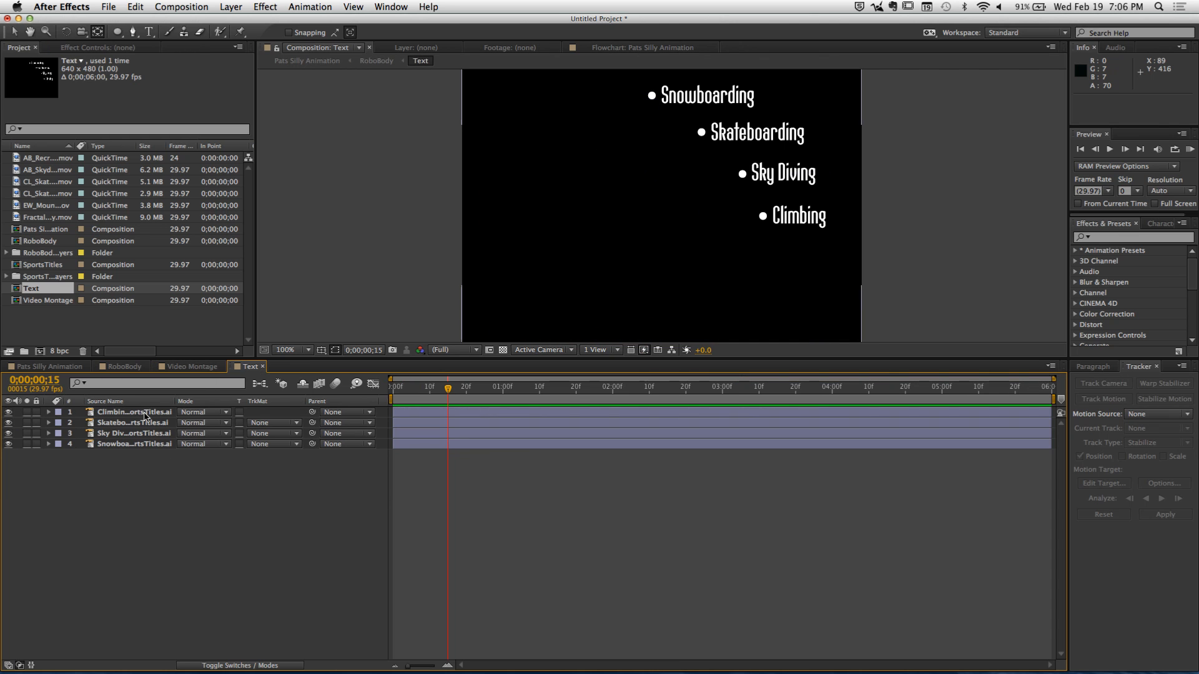
click(132, 445)
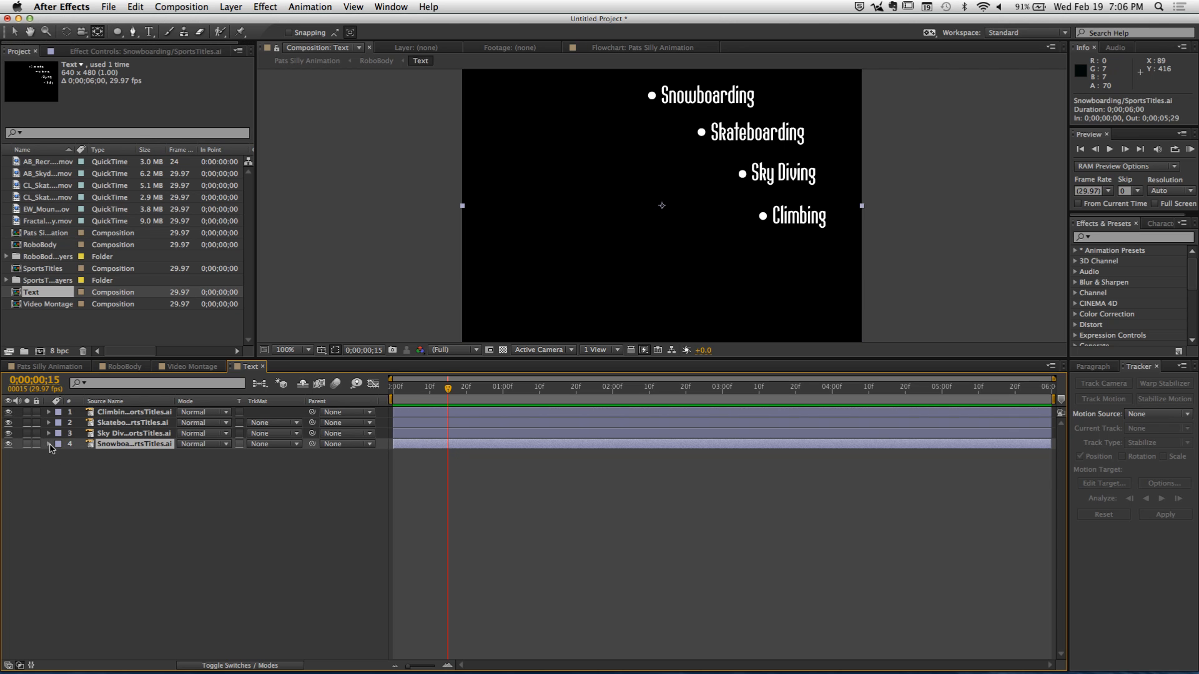
key(t)
click(81, 455)
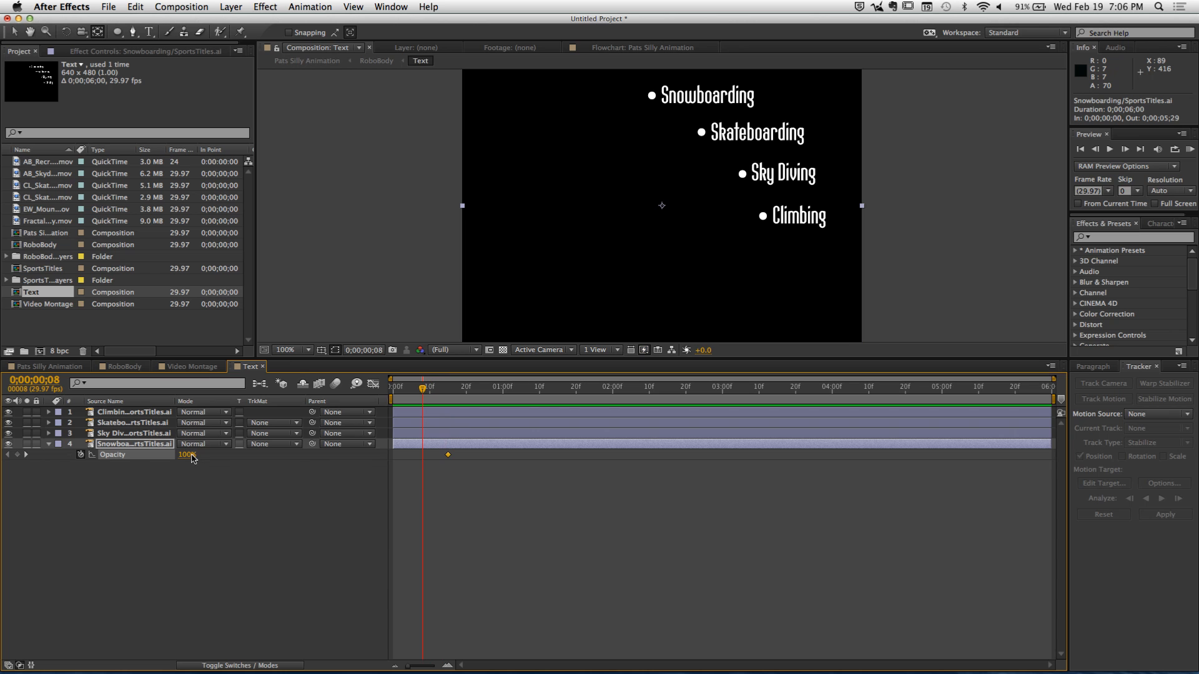
drag(192, 456, 46, 458)
click(213, 569)
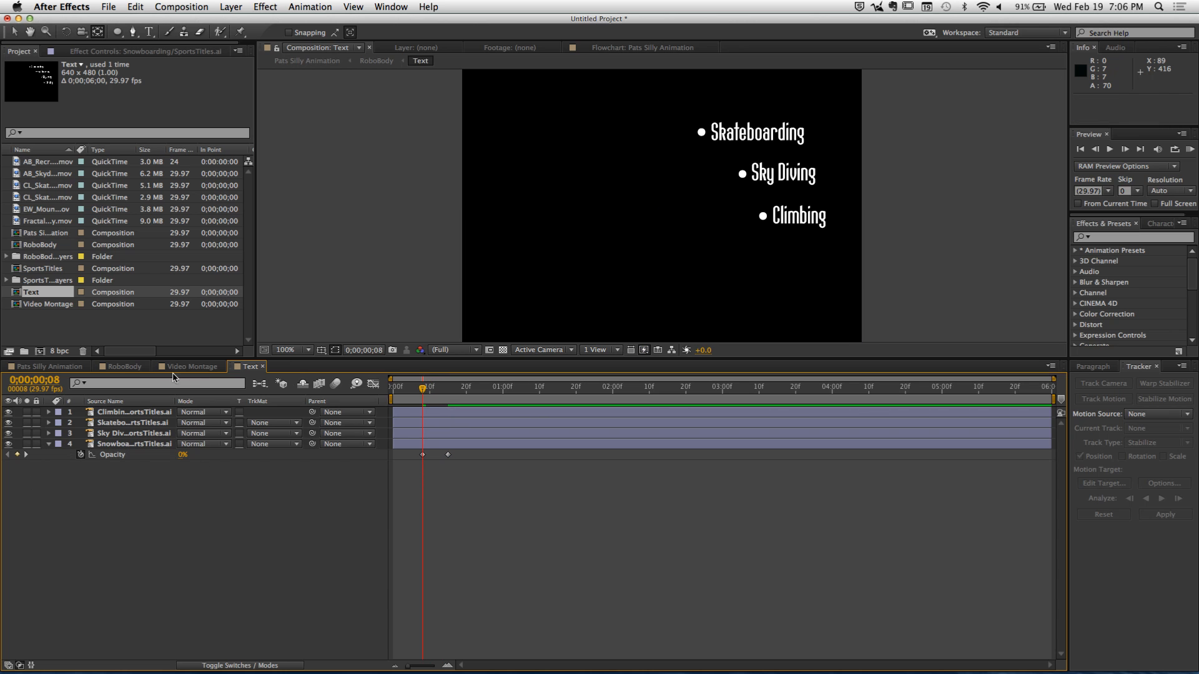
Preview the Snowboarding title's fade-in against the arm movement in Pats Silly Animation
click(69, 369)
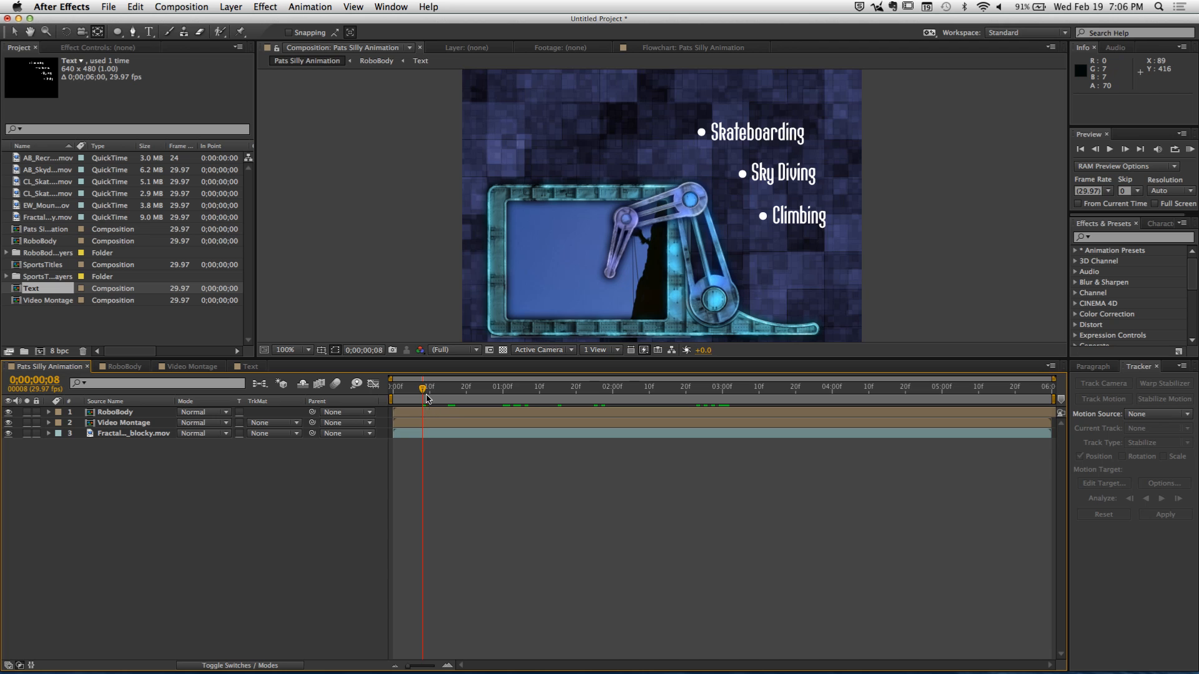
key(space)
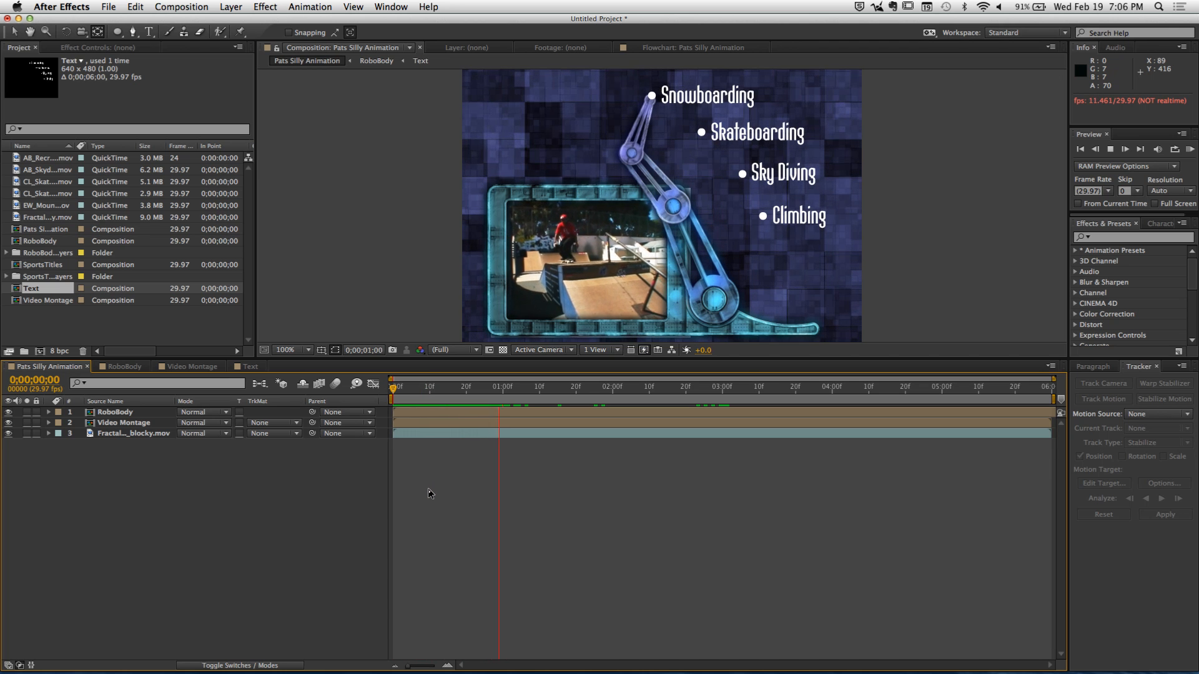
key(space)
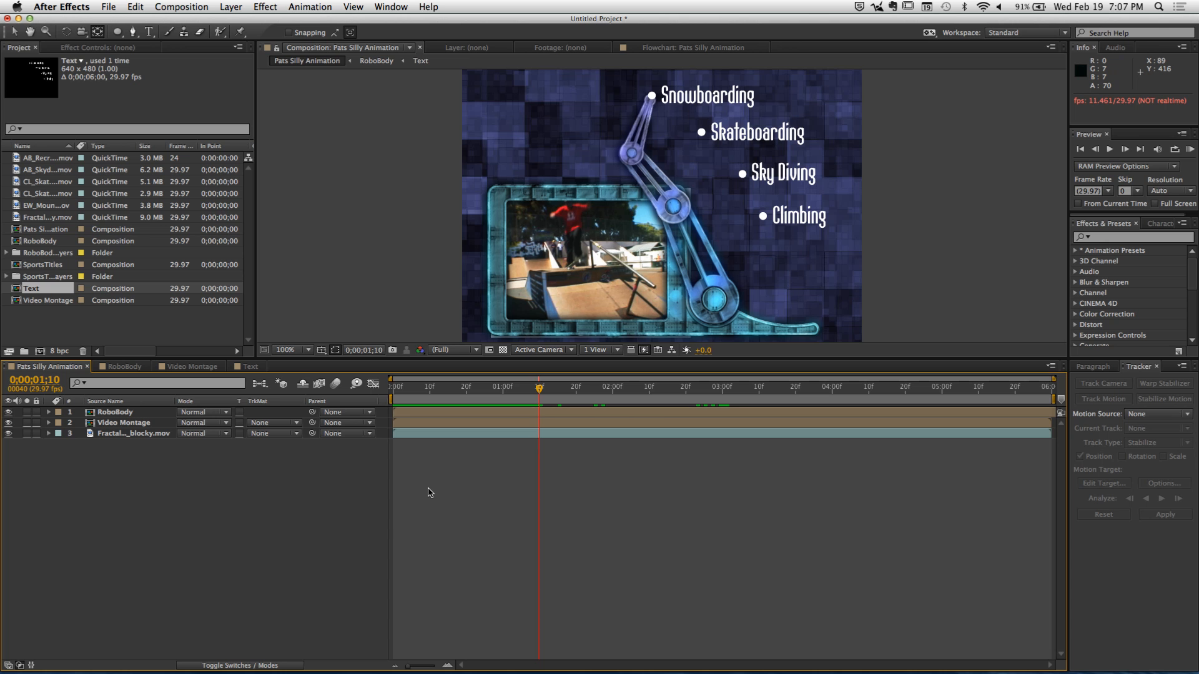
Switch to Finder and open break_time_counter.mov from the STREAMING_ASSETS folder inside SCC
mouse_move(45, 662)
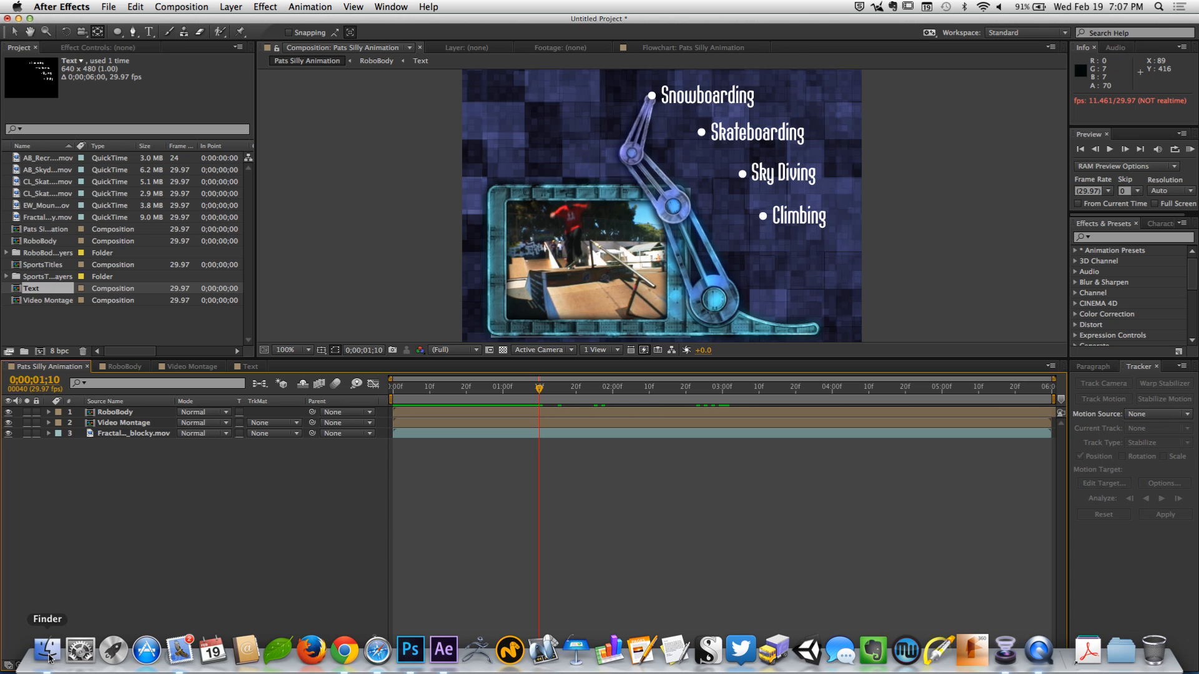
key(super+Tab)
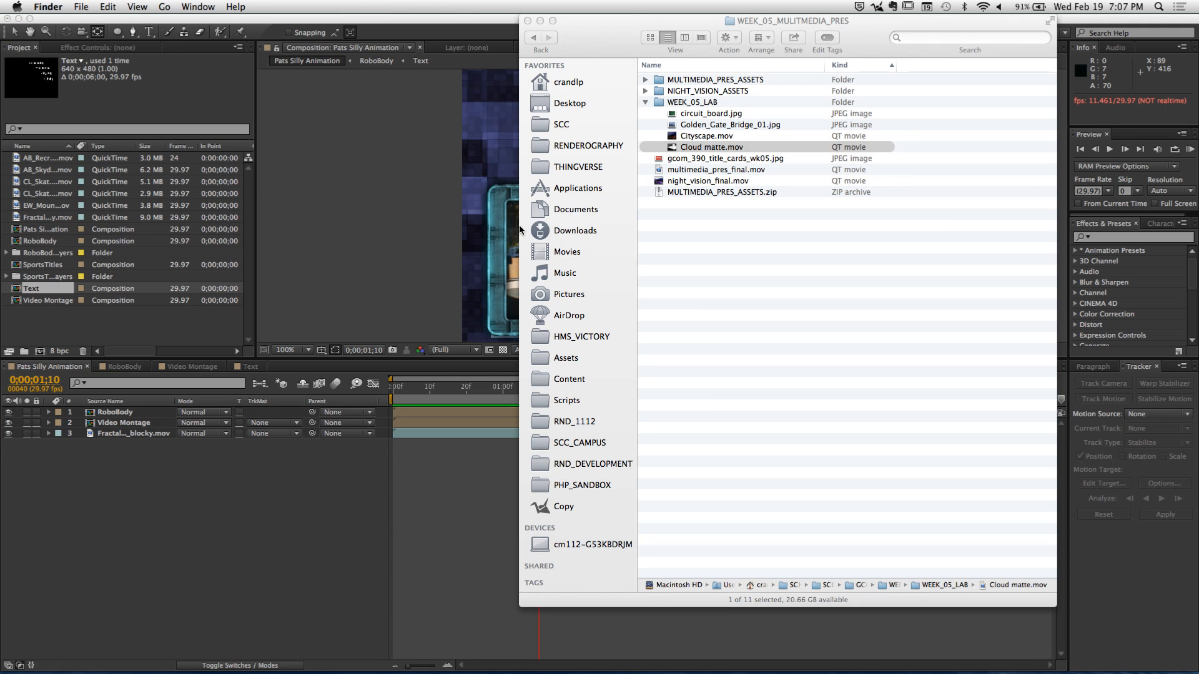
drag(605, 51, 440, 53)
click(413, 127)
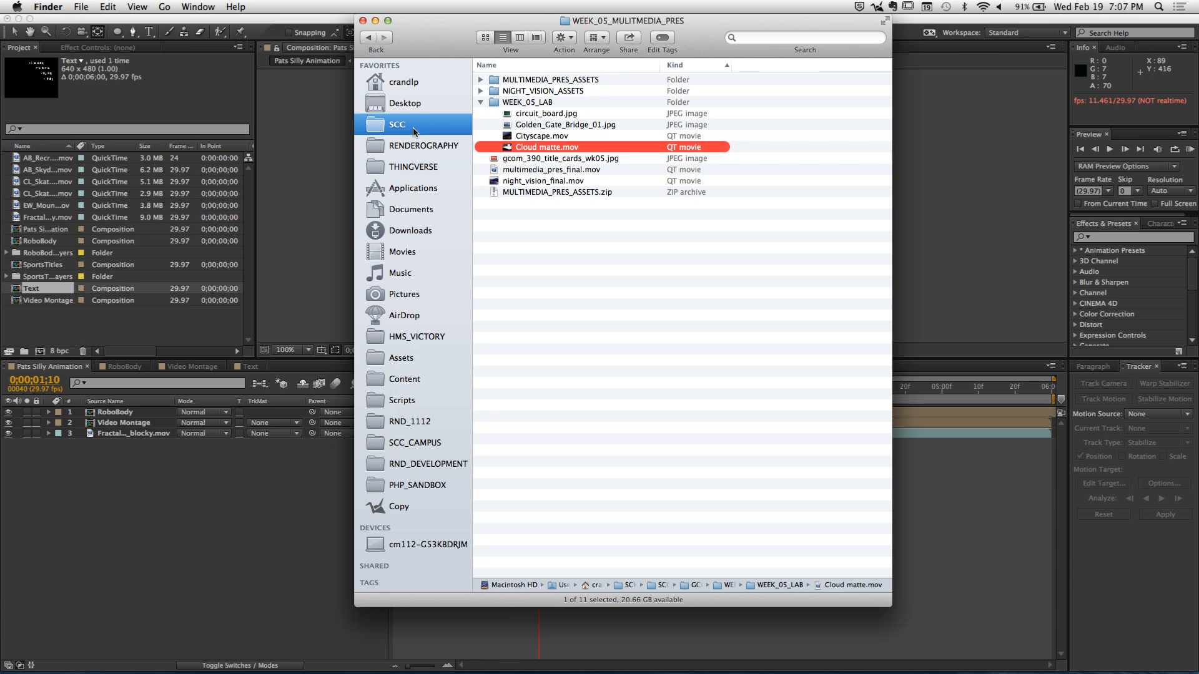
double_click(520, 204)
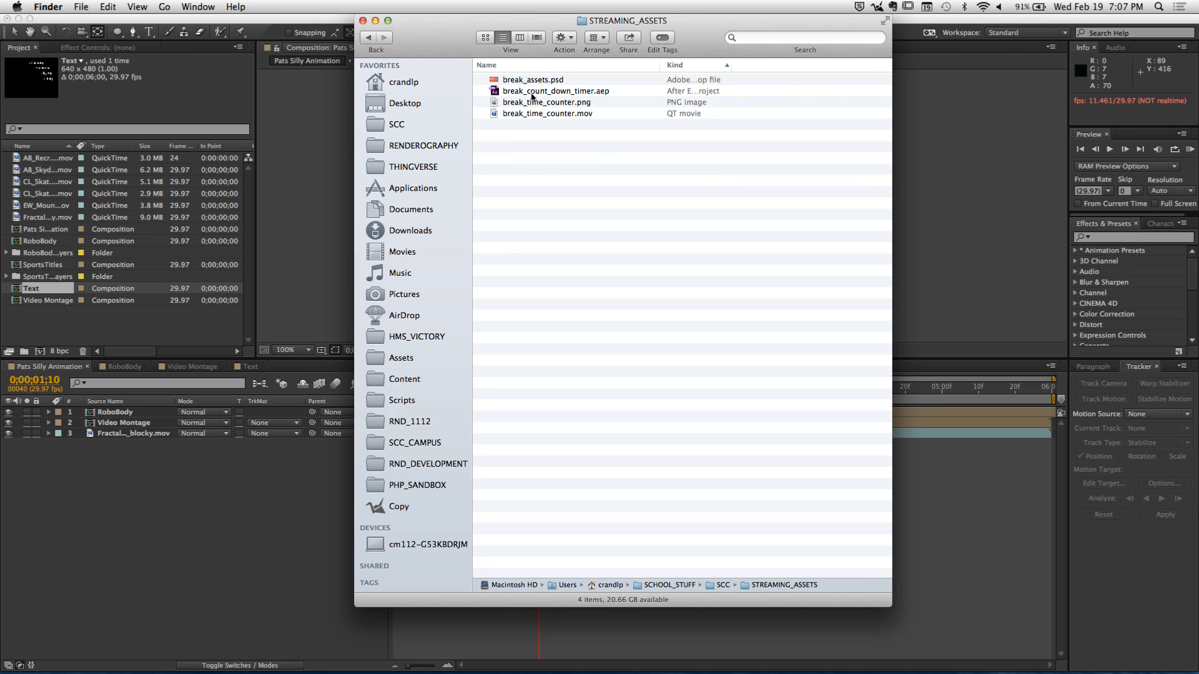
click(523, 115)
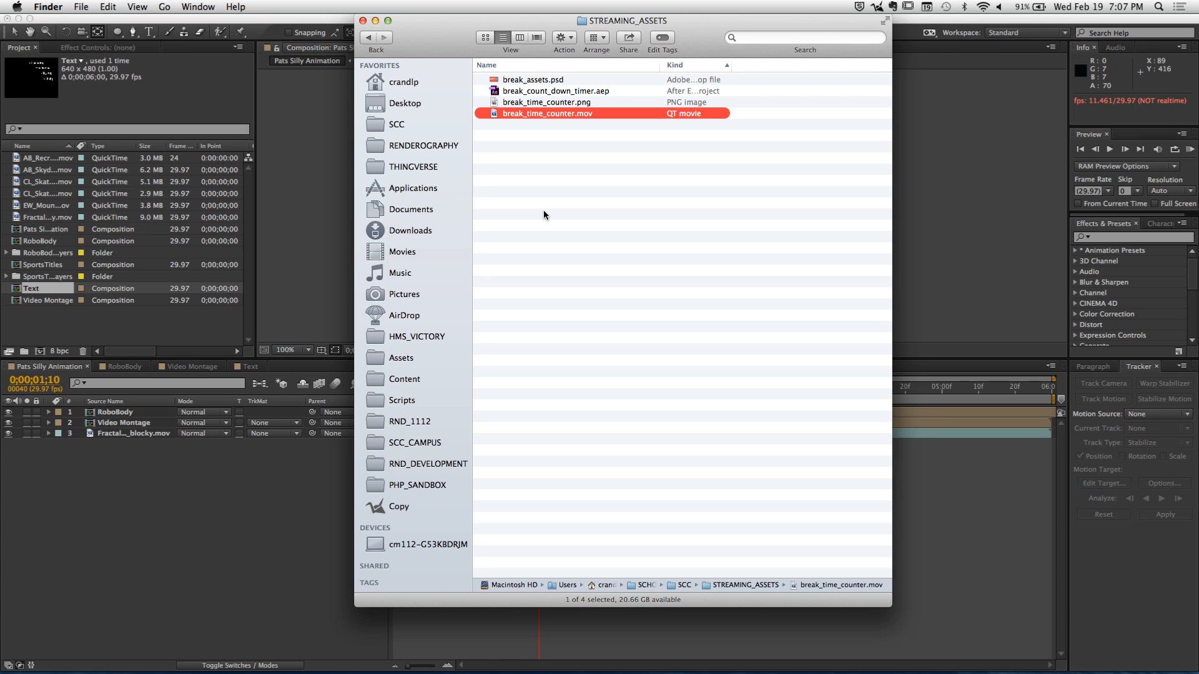
key(super+o)
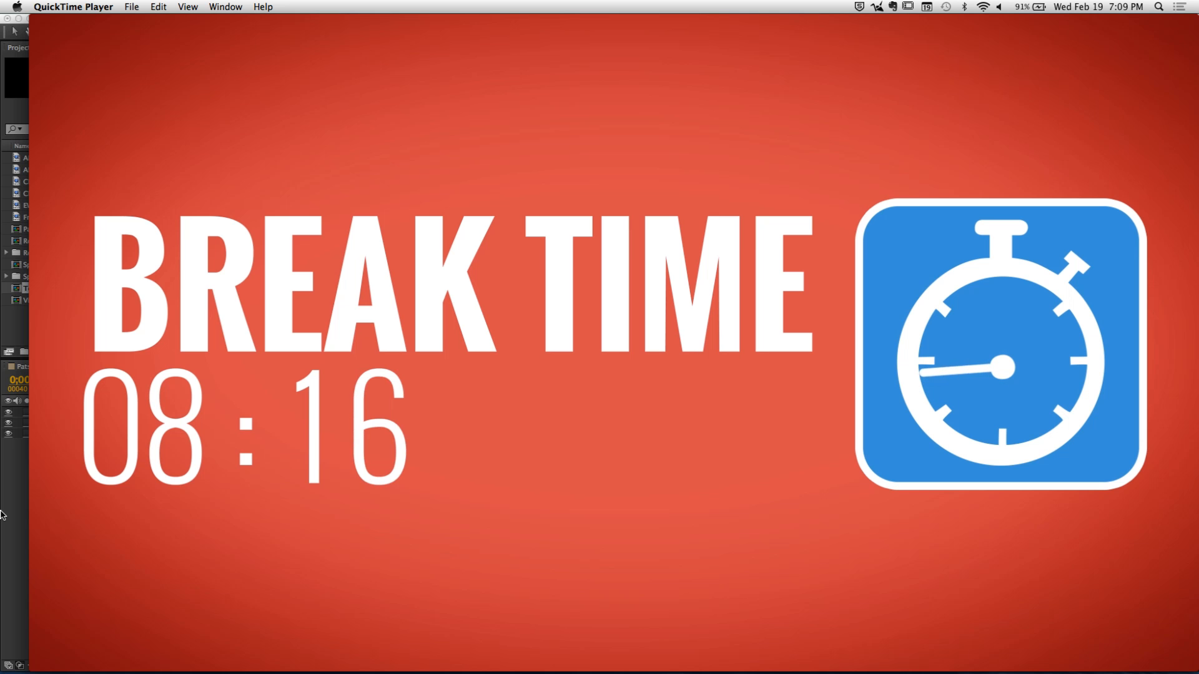
View the SCC folder in Finder, close its window and switch back to After Effects
mouse_move(146, 656)
click(45, 653)
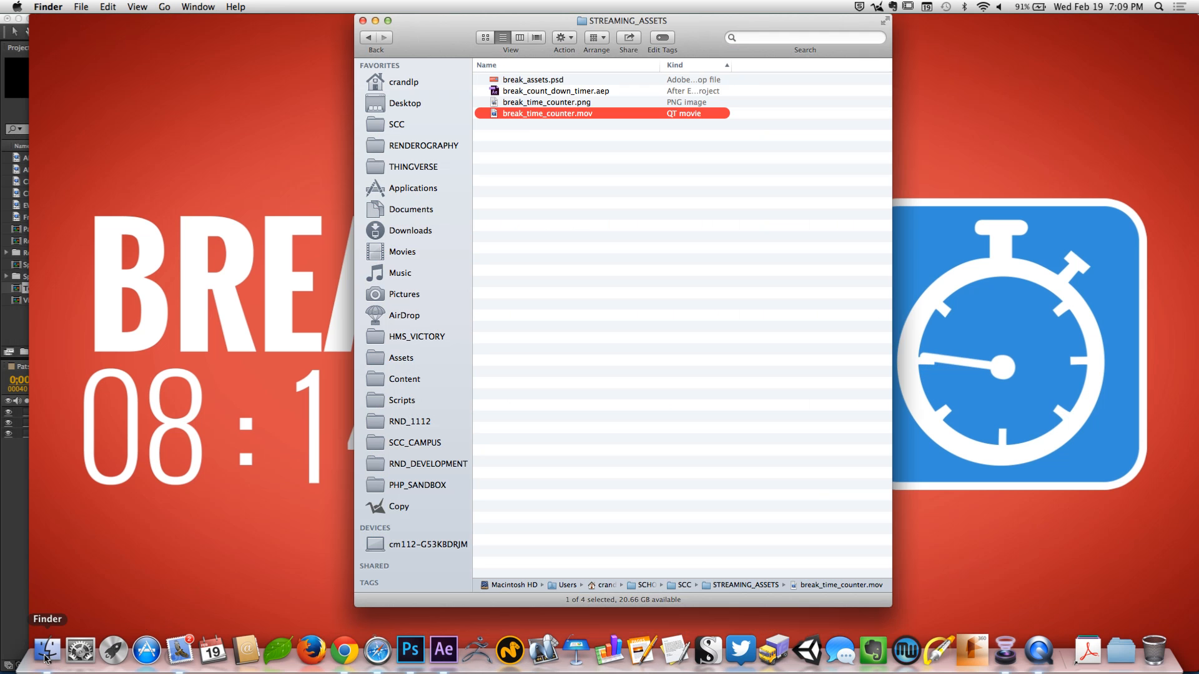
click(597, 123)
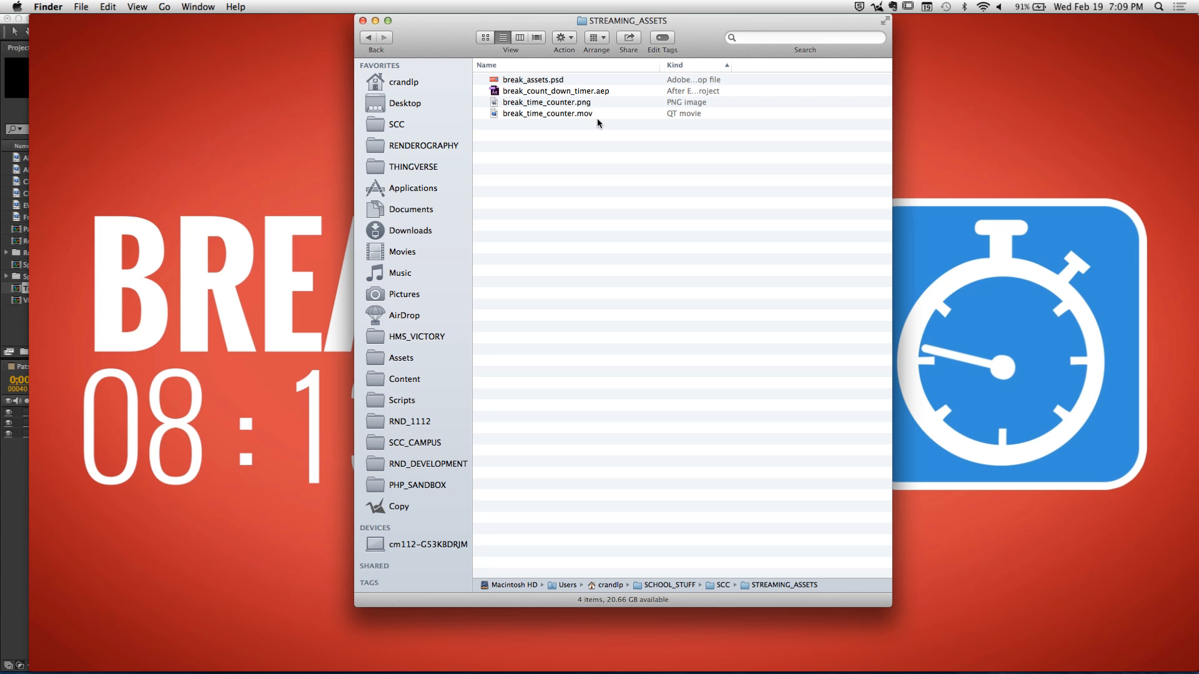
click(398, 124)
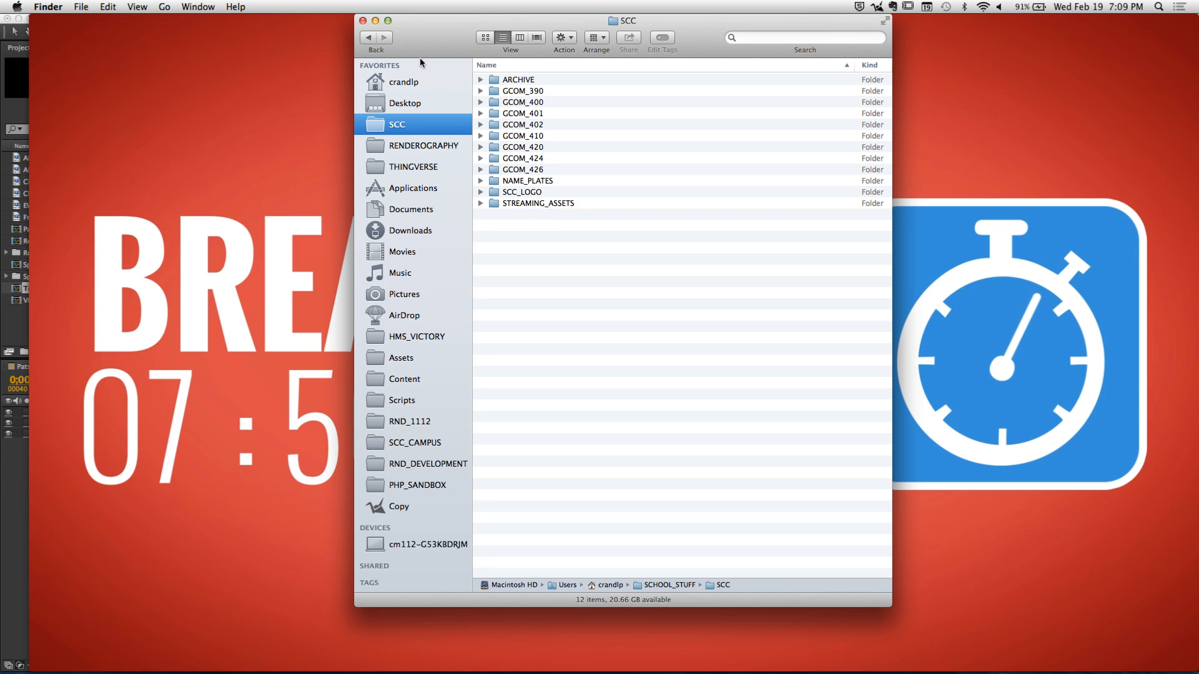
click(362, 21)
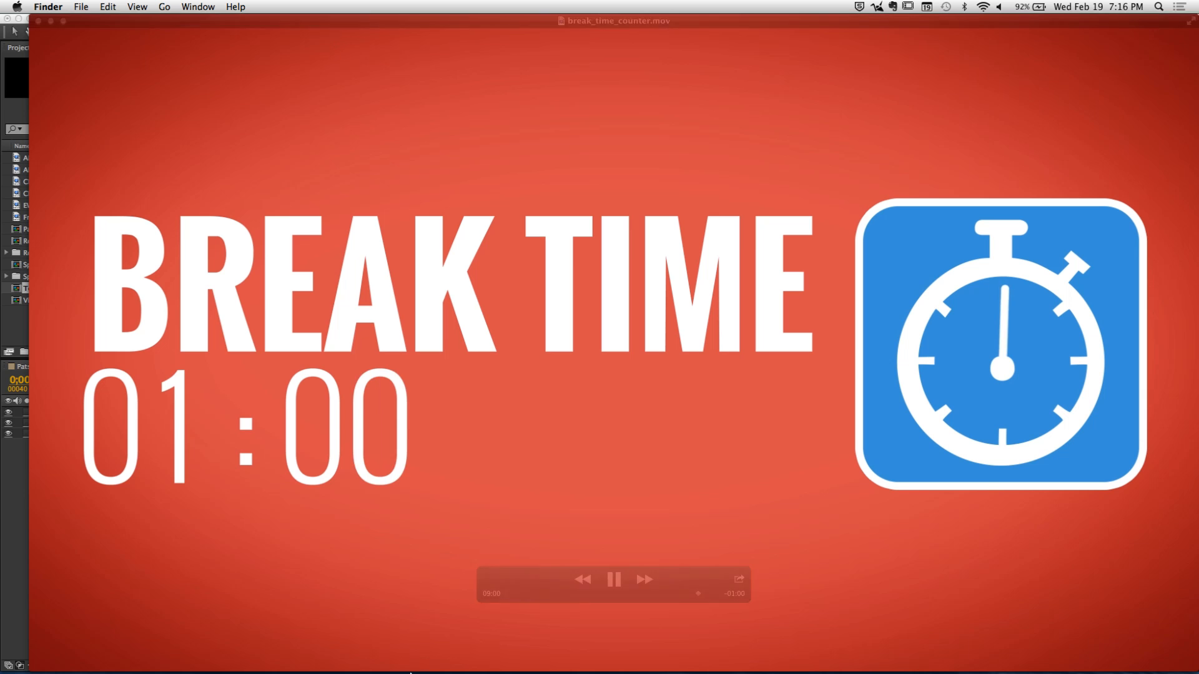
click(450, 656)
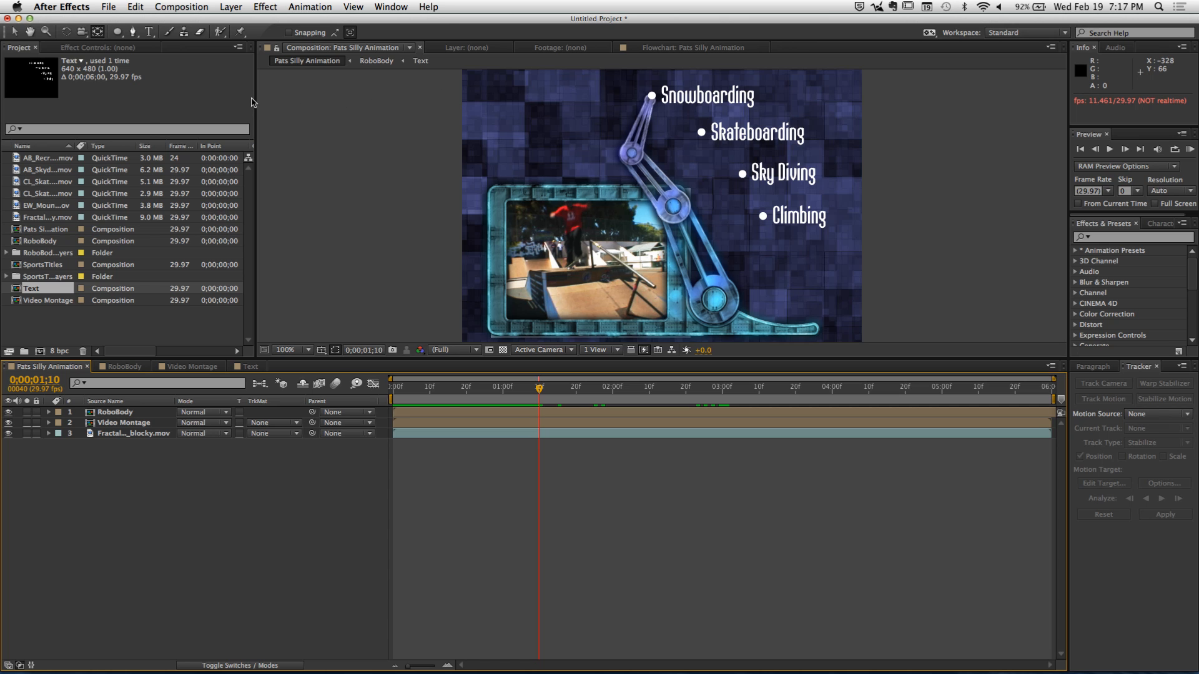
Review the General preferences and dismiss them without saving changes
click(58, 6)
mouse_move(78, 41)
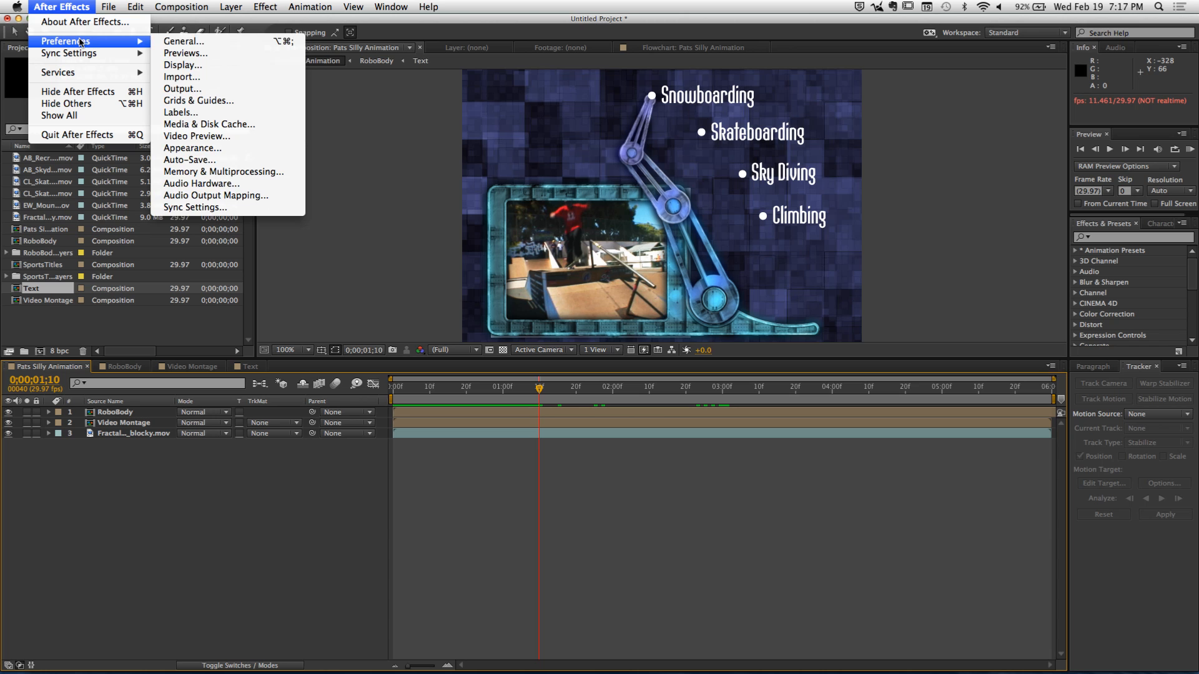
click(202, 42)
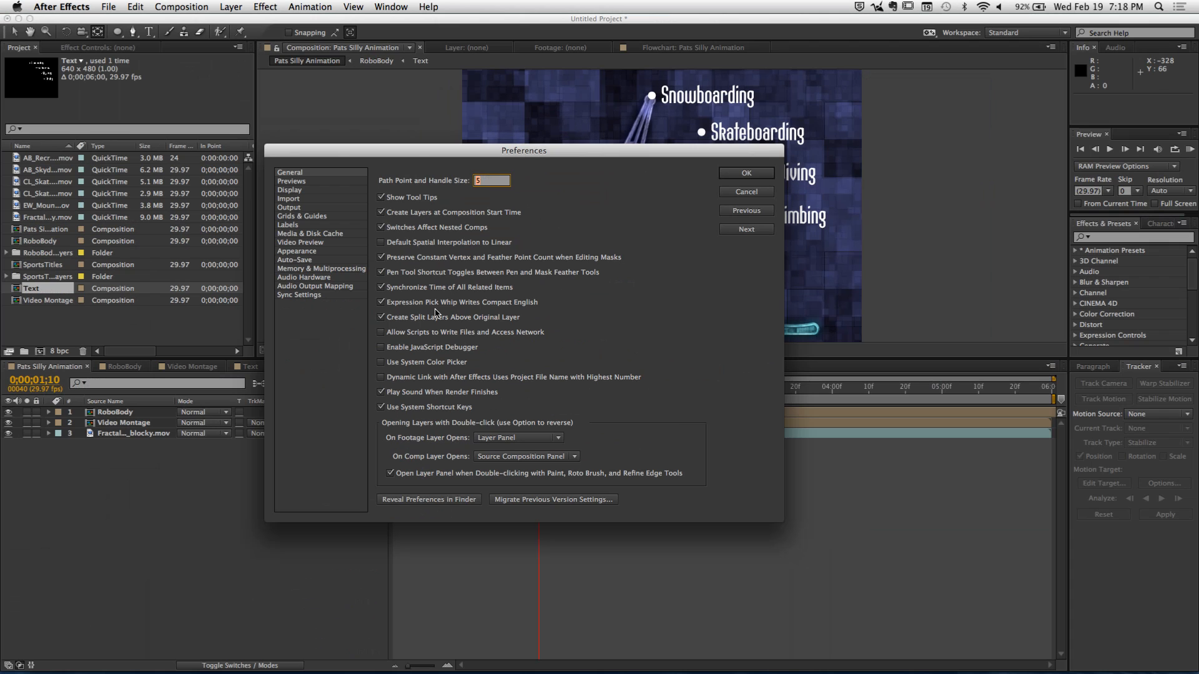
click(746, 192)
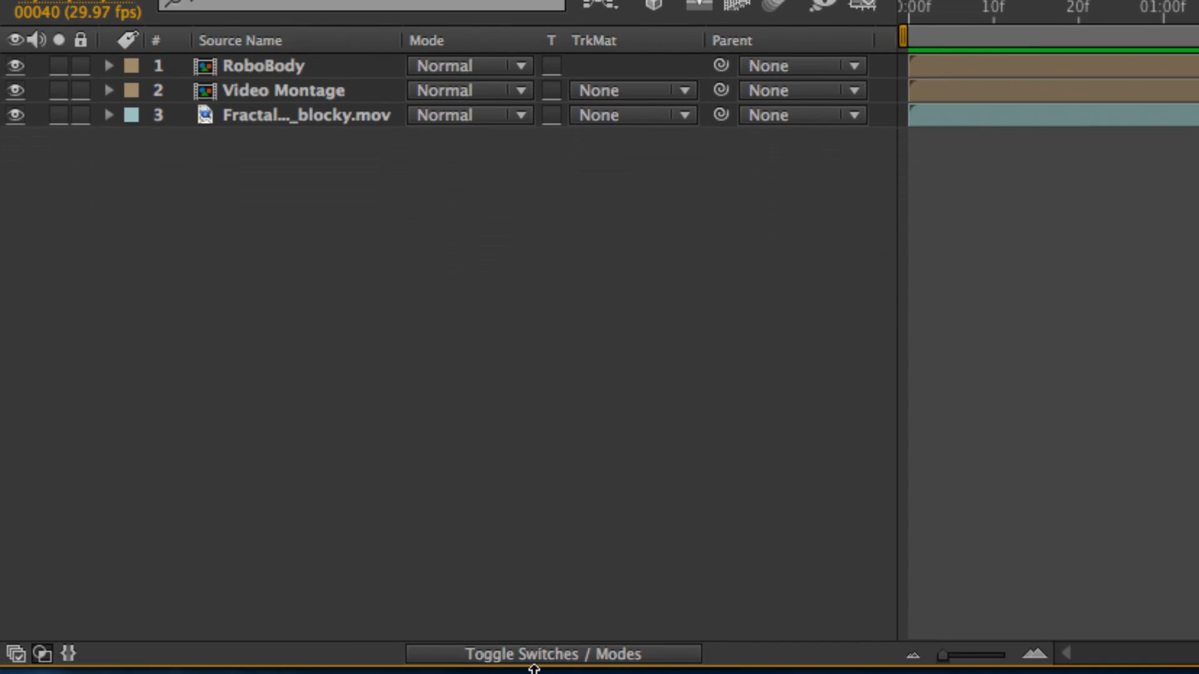
Show the layer switches and cycle the quality settings of the RoboBody and Fractal blocky layers back to Best
mouse_move(526, 620)
click(496, 653)
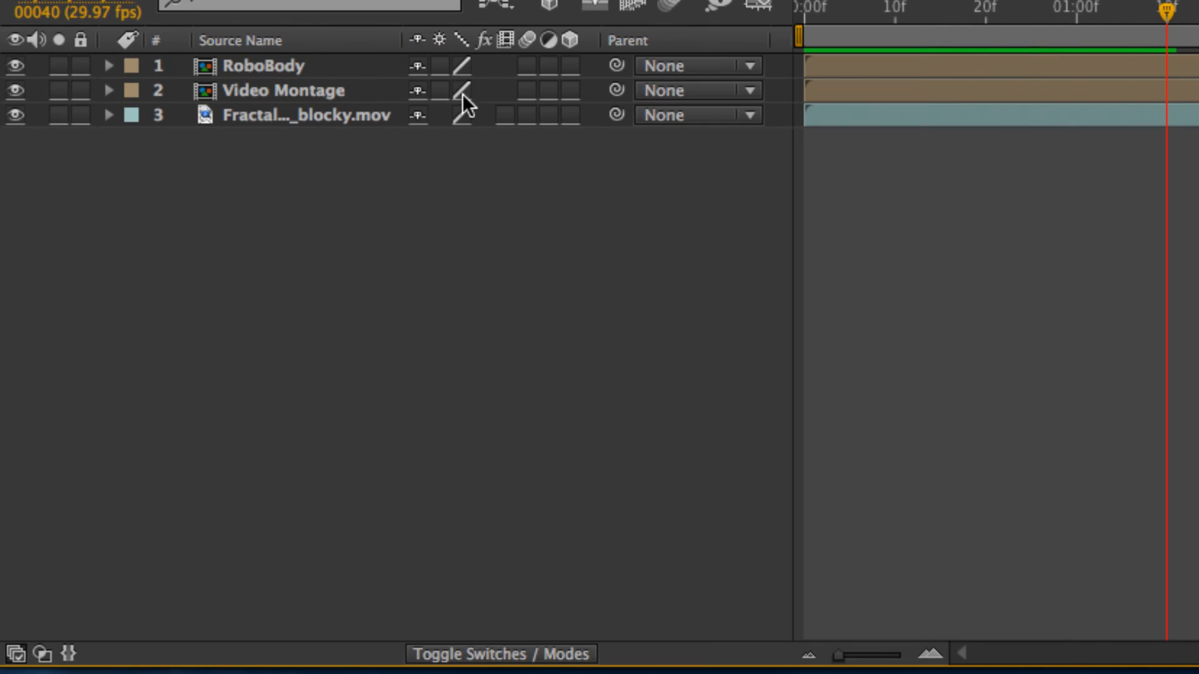
click(466, 61)
click(463, 115)
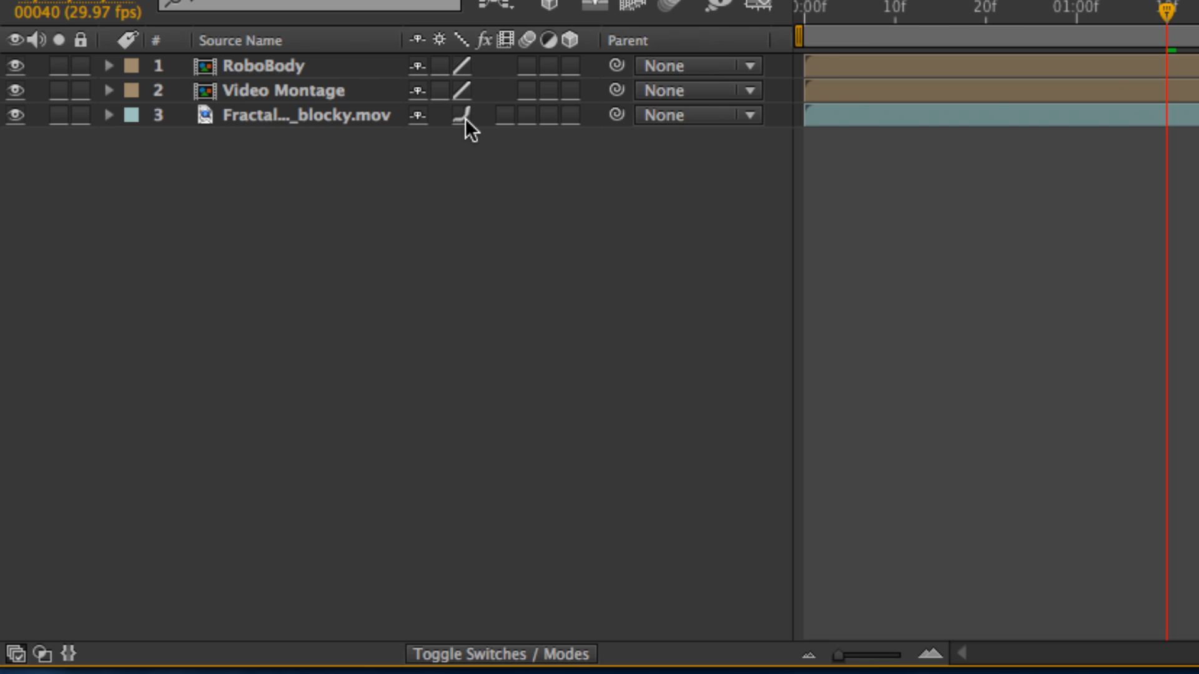
click(462, 66)
click(464, 65)
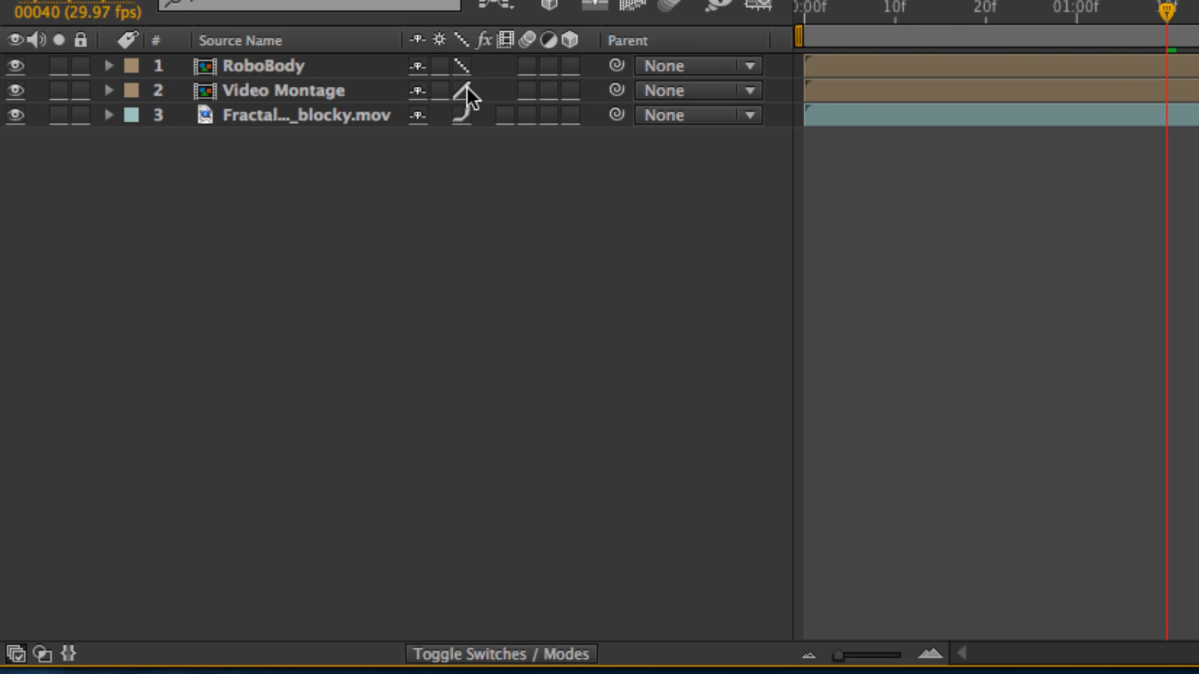
click(465, 118)
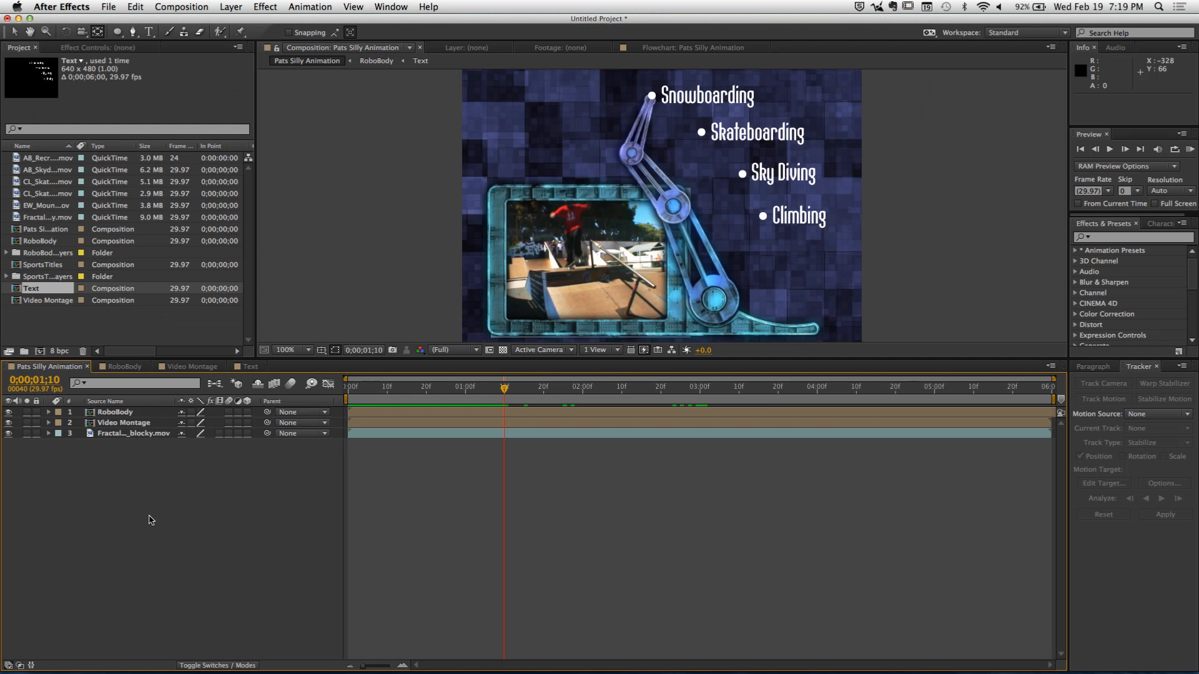
Switch to QuickTime Player, close the break_time_counter.mov and Cloud matte.mov windows, and return to After Effects
key(super+Tab)
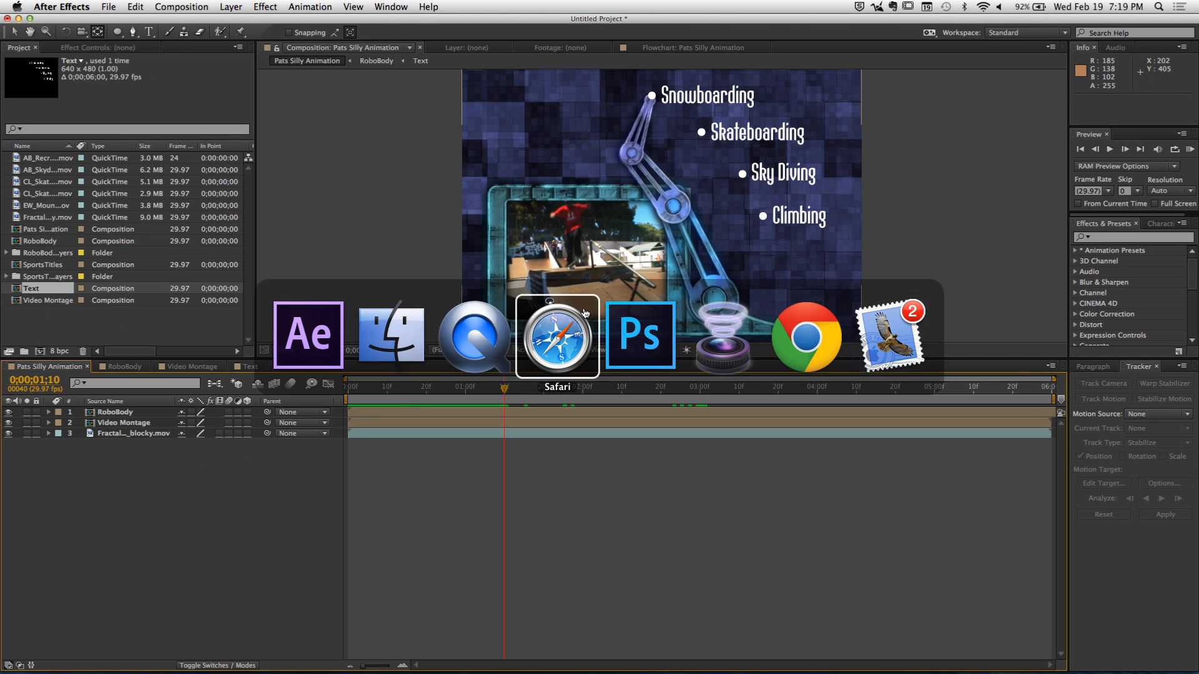
click(472, 343)
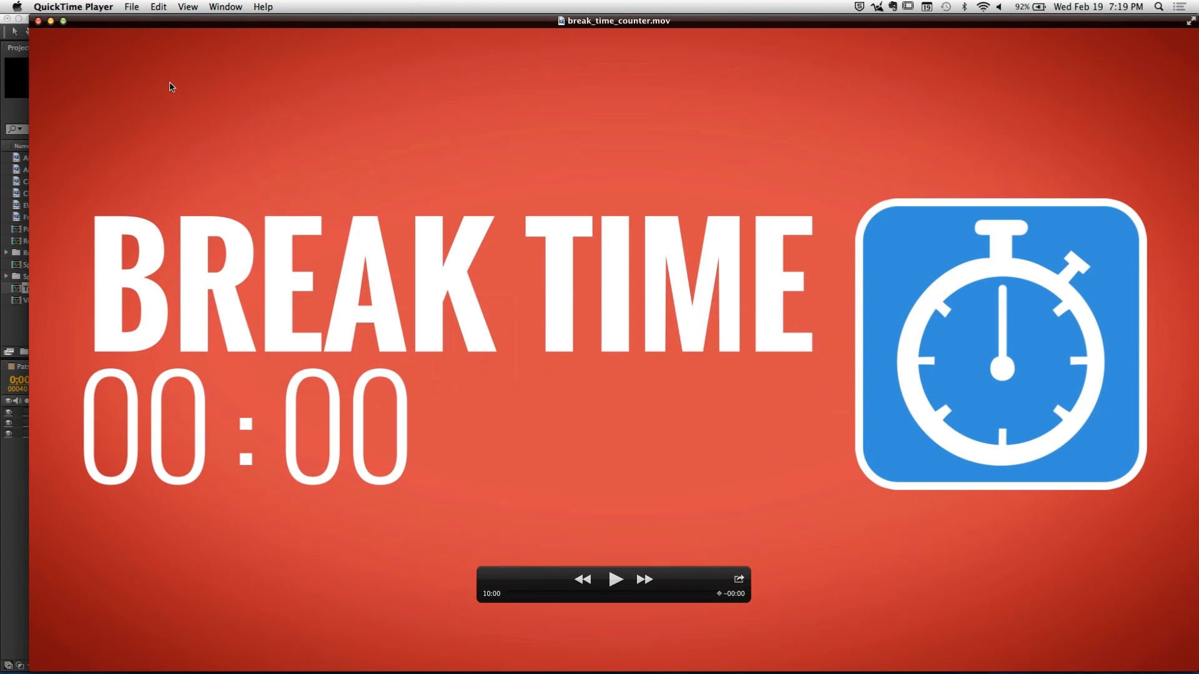
click(38, 21)
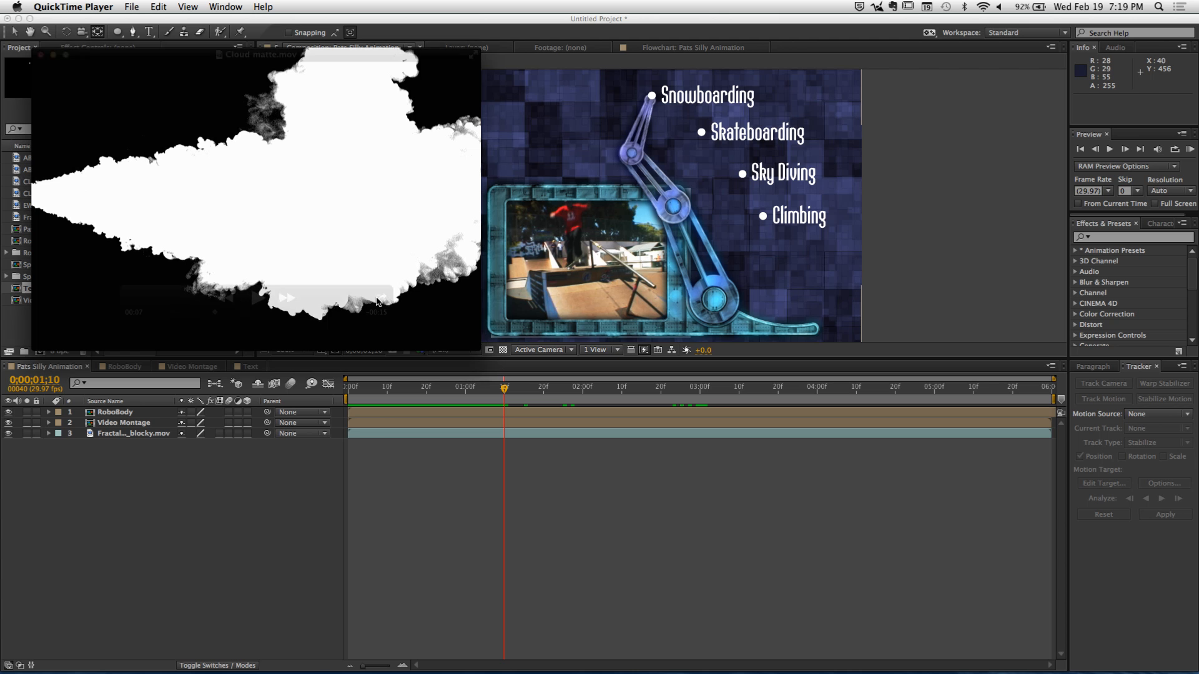
click(40, 55)
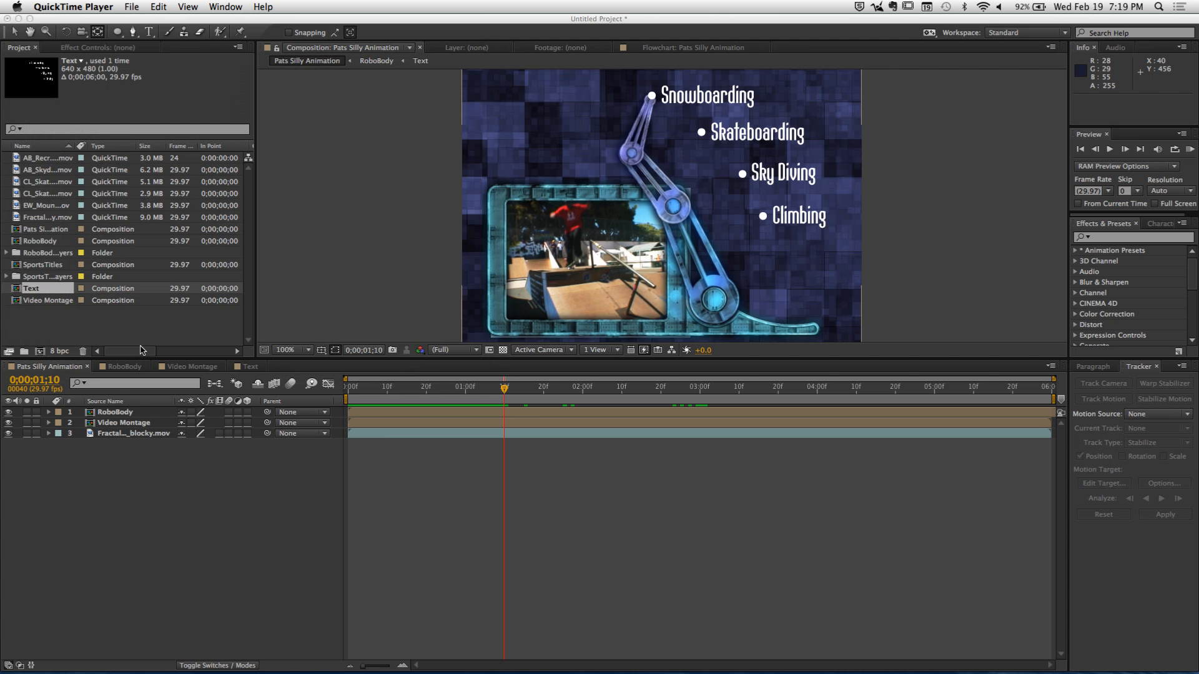
click(211, 470)
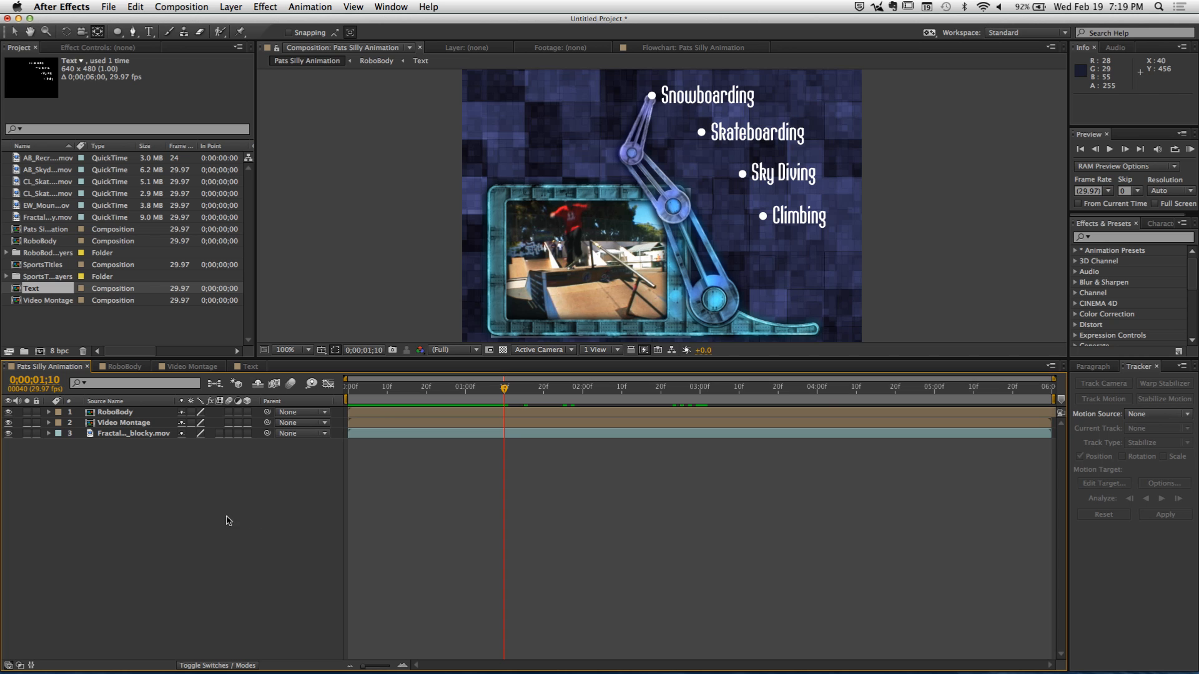
Stop the playback and delete the RoboBody and Video Montage layers from Pats Silly Animation
key(space)
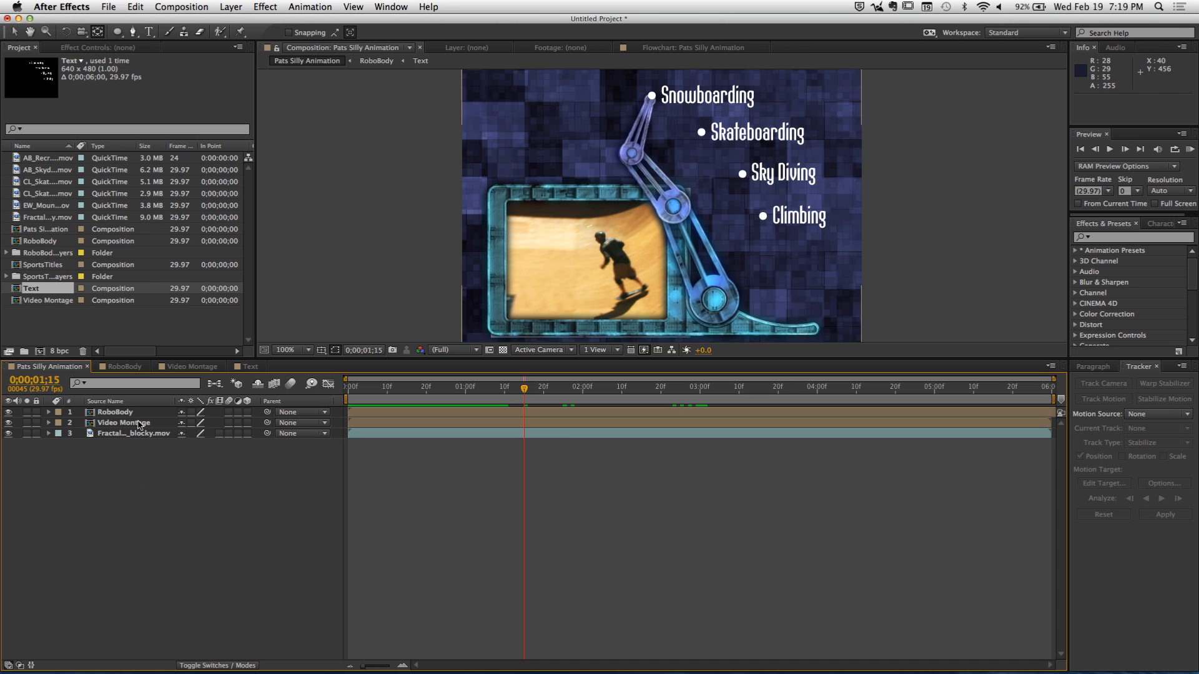
click(138, 424)
shift+click(137, 414)
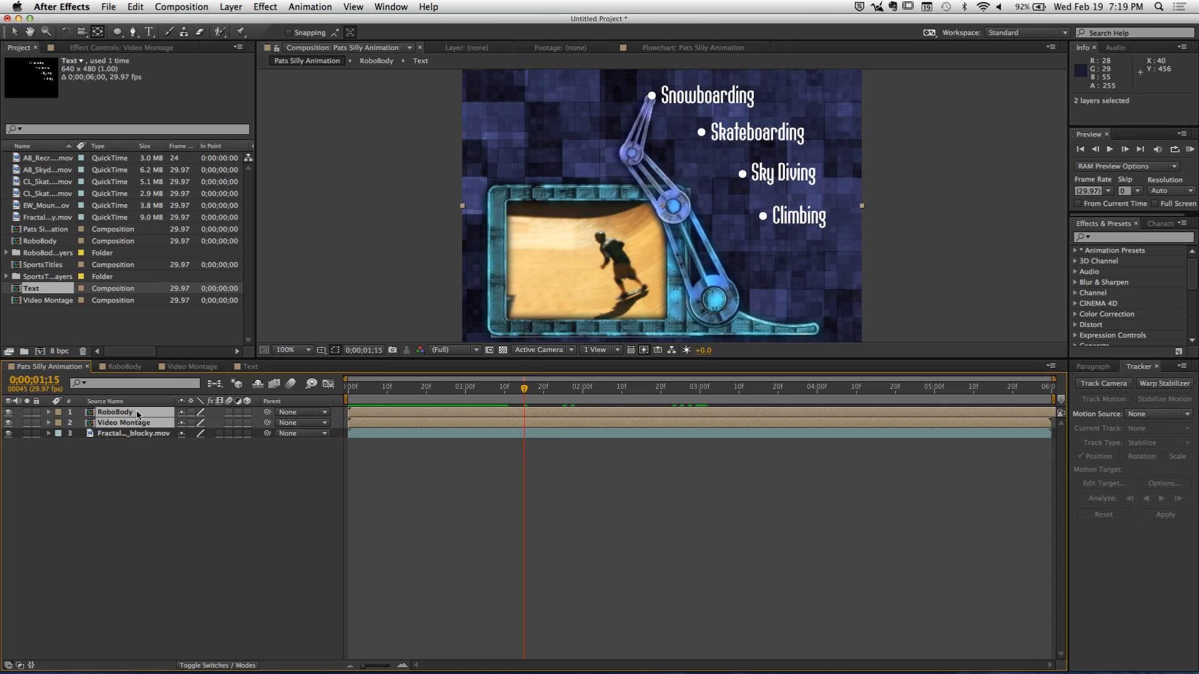
key(Delete)
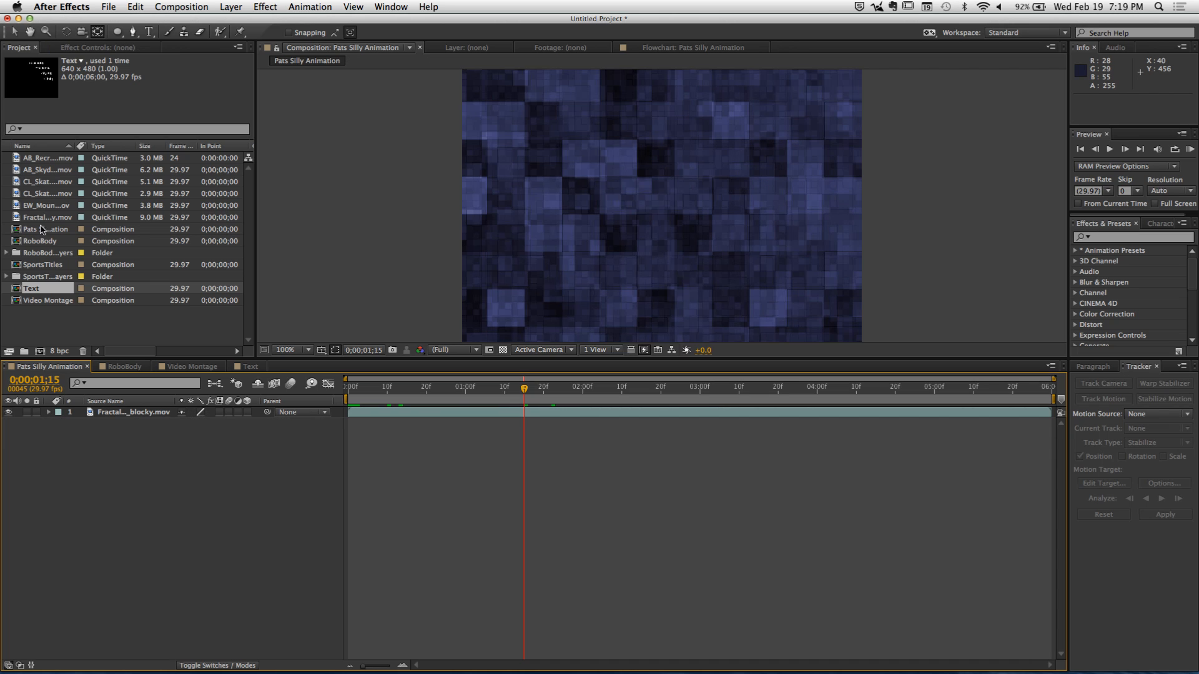
Import FractalNoise_soft.mov from ROBOTV_ASSETS as footage and place it above the blocky fractal layer in Pats Silly Animation
click(65, 329)
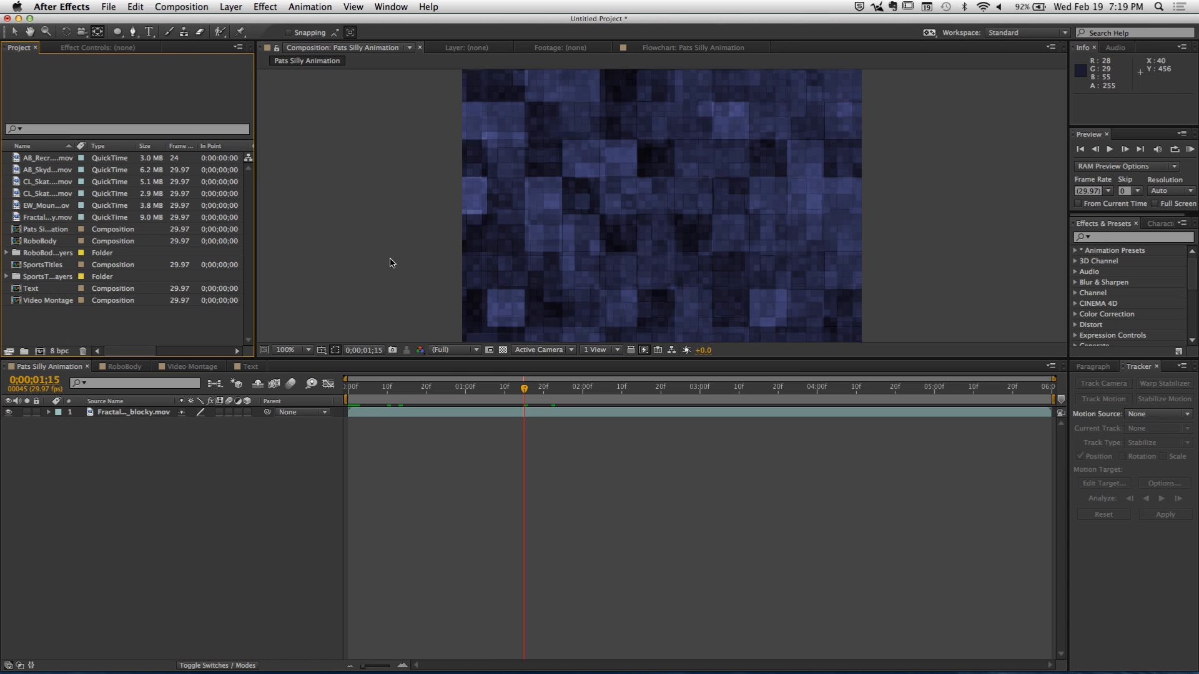
key(super+i)
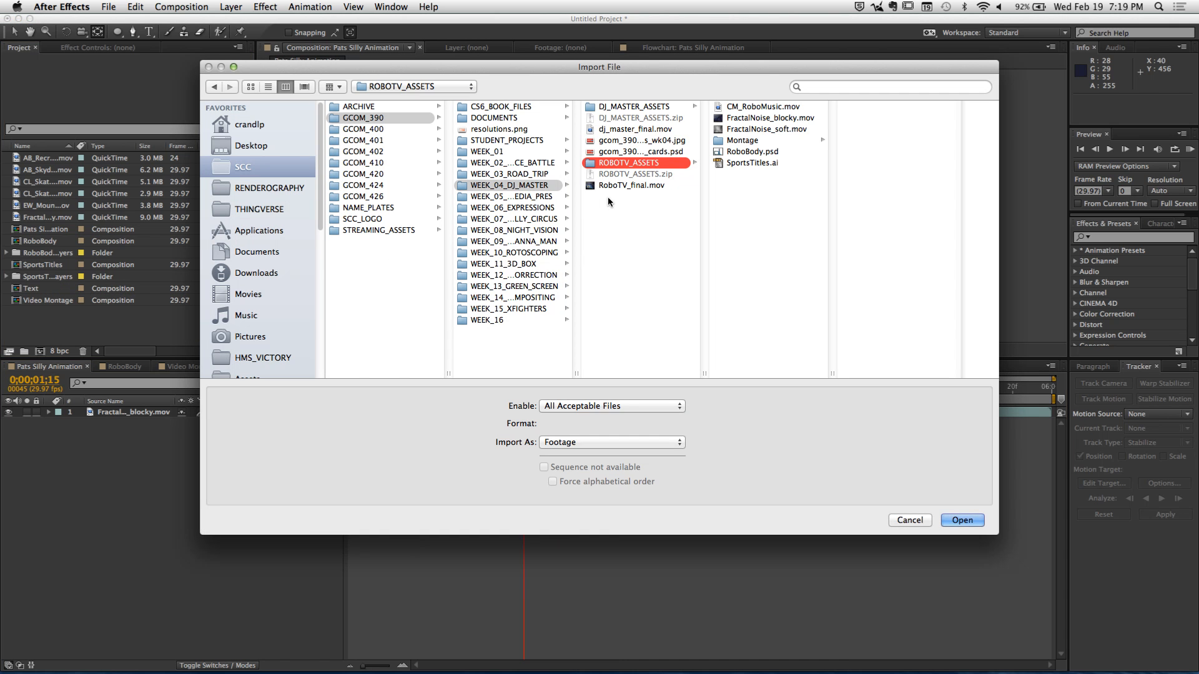
click(787, 130)
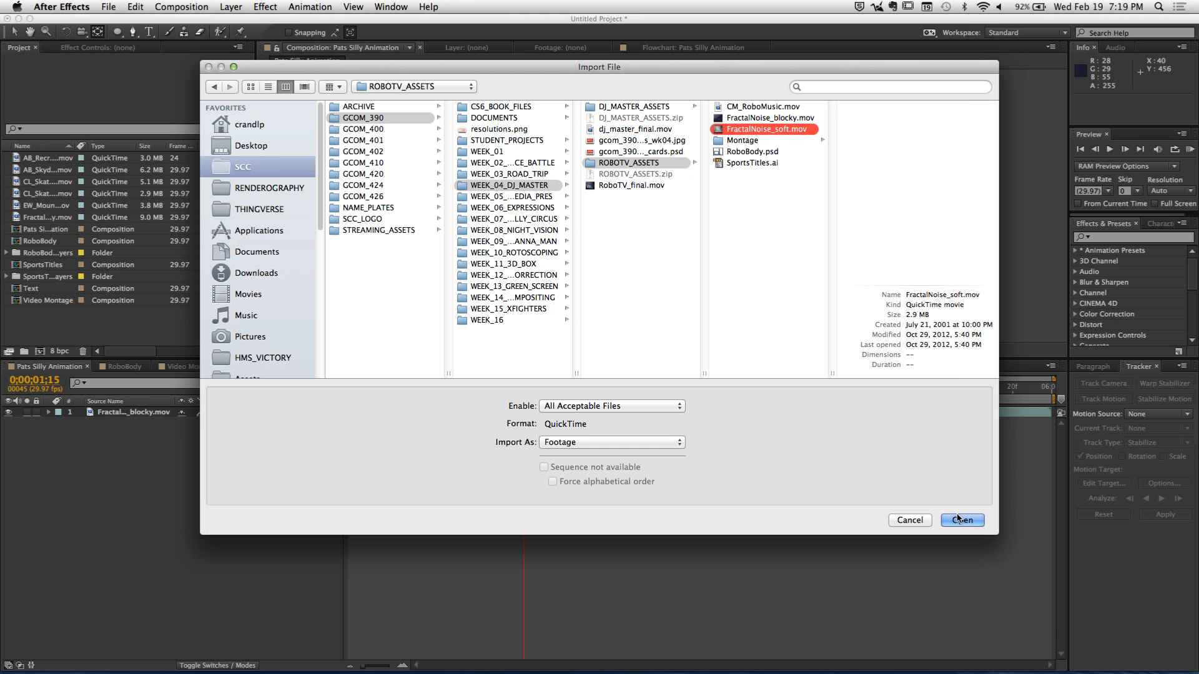
click(976, 522)
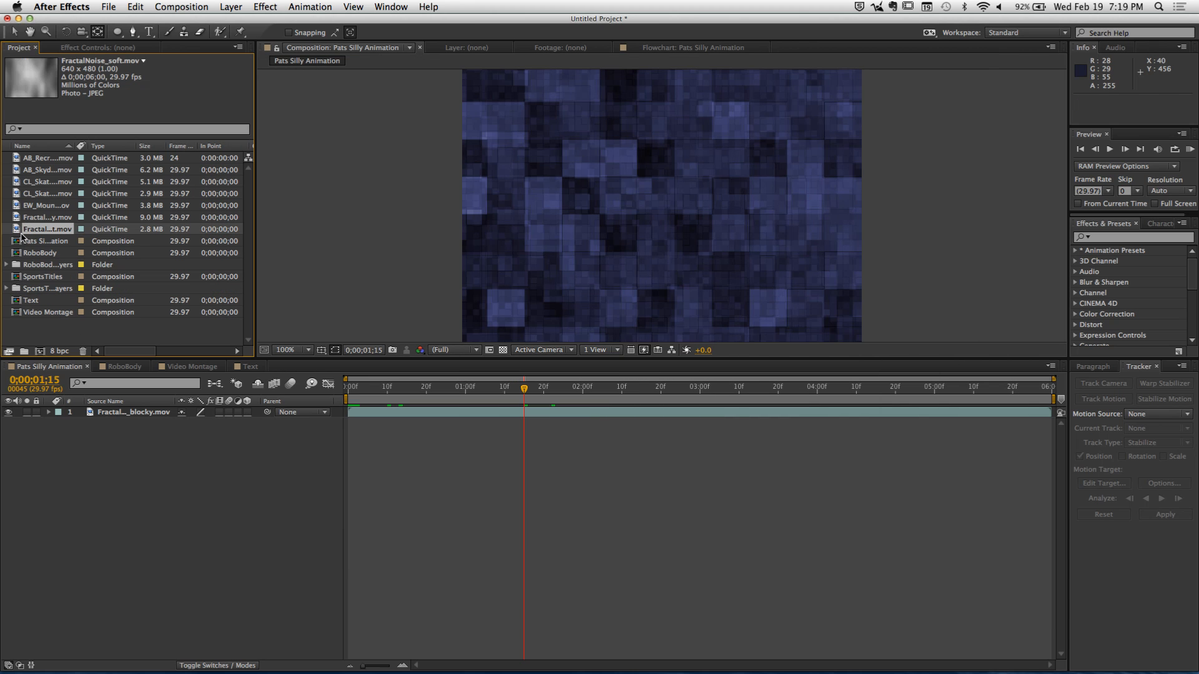
drag(17, 233, 96, 392)
key(super+slash)
drag(493, 399, 468, 403)
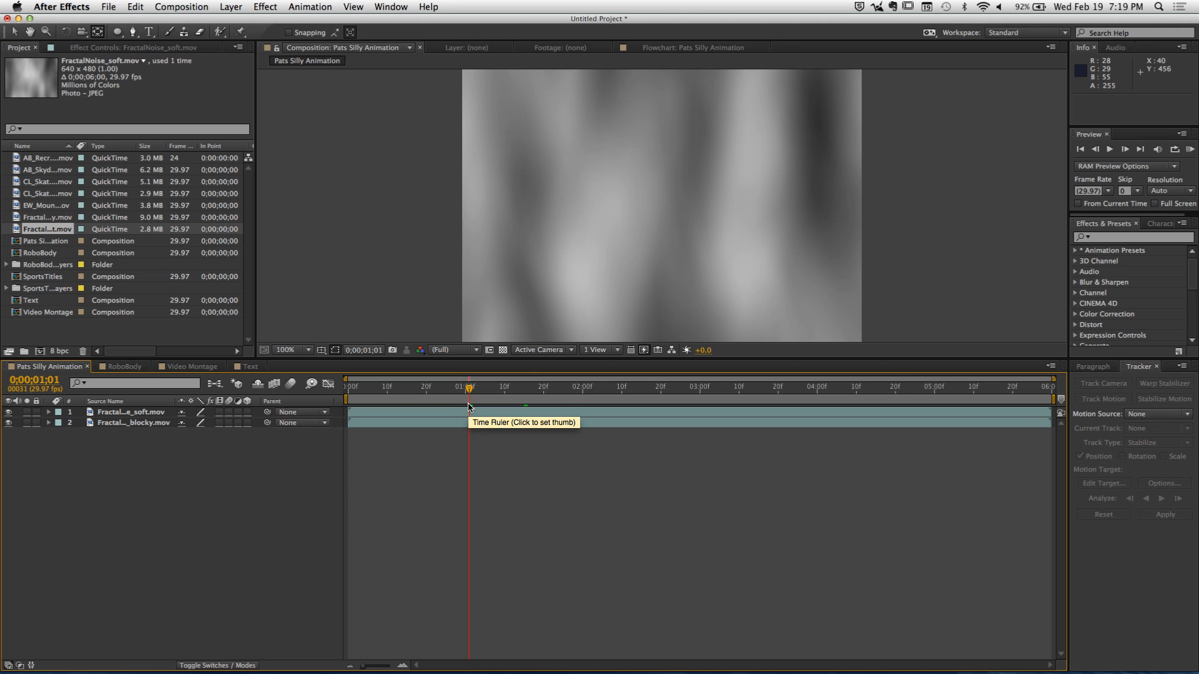
Switch to Safari, watch the sample video on the Animating Multiple Layers page, and return to After Effects
key(super+Tab)
key(super+Tab)
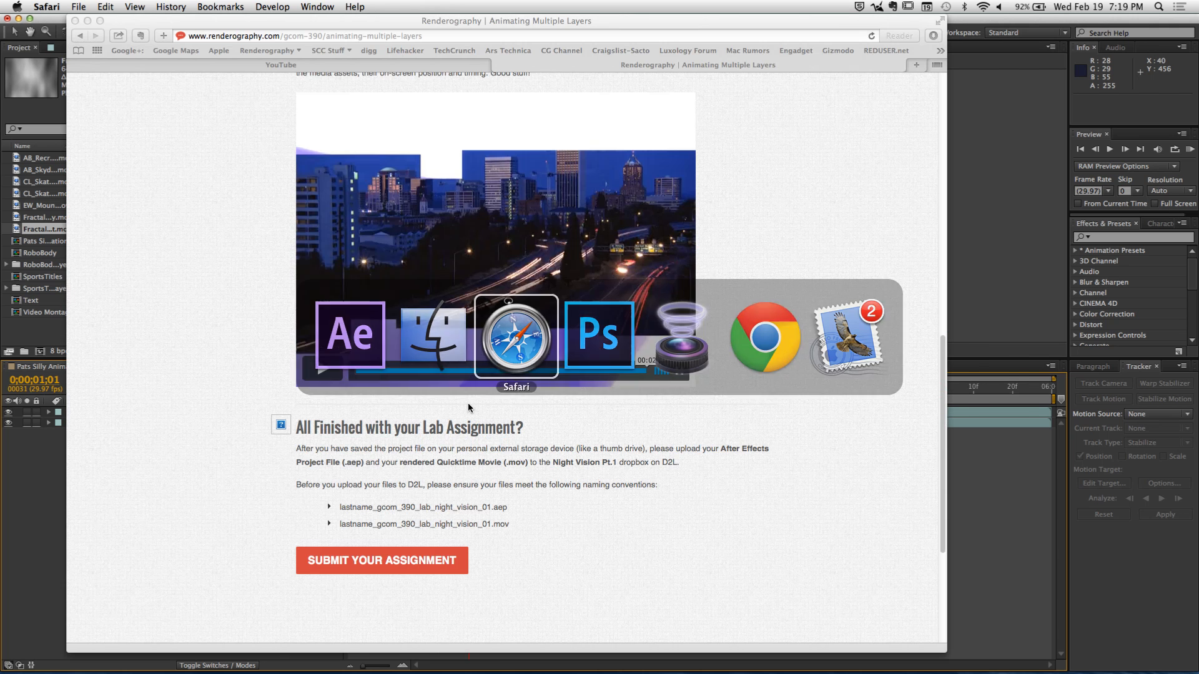
click(363, 373)
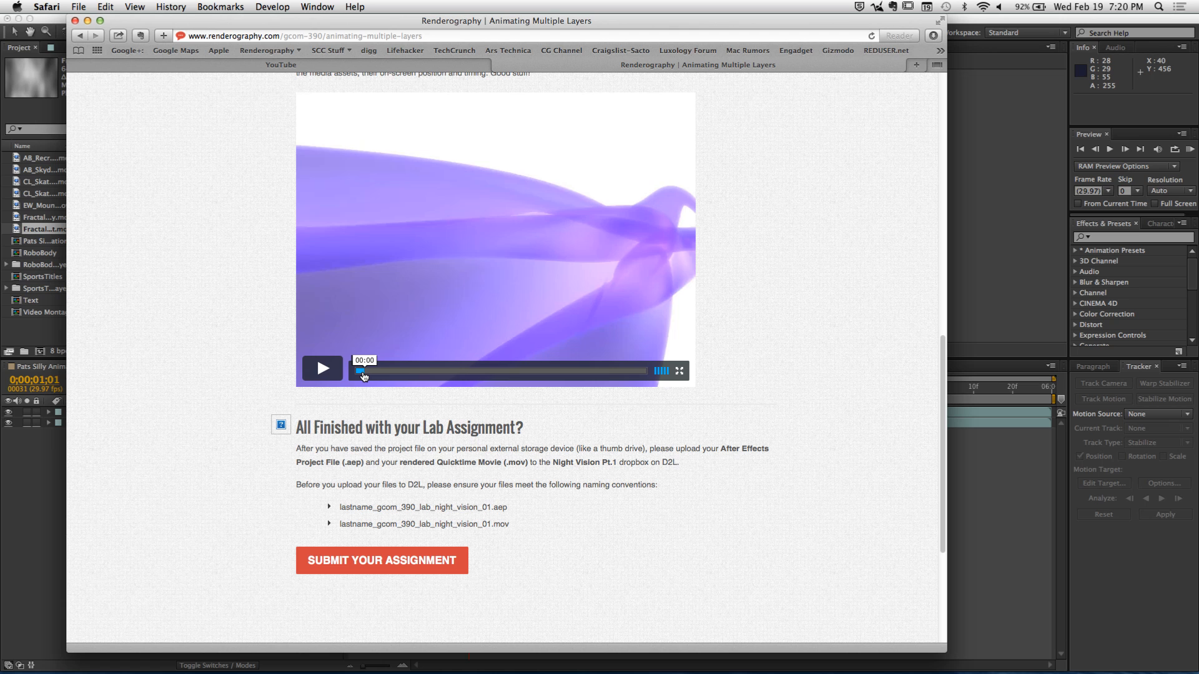
click(329, 373)
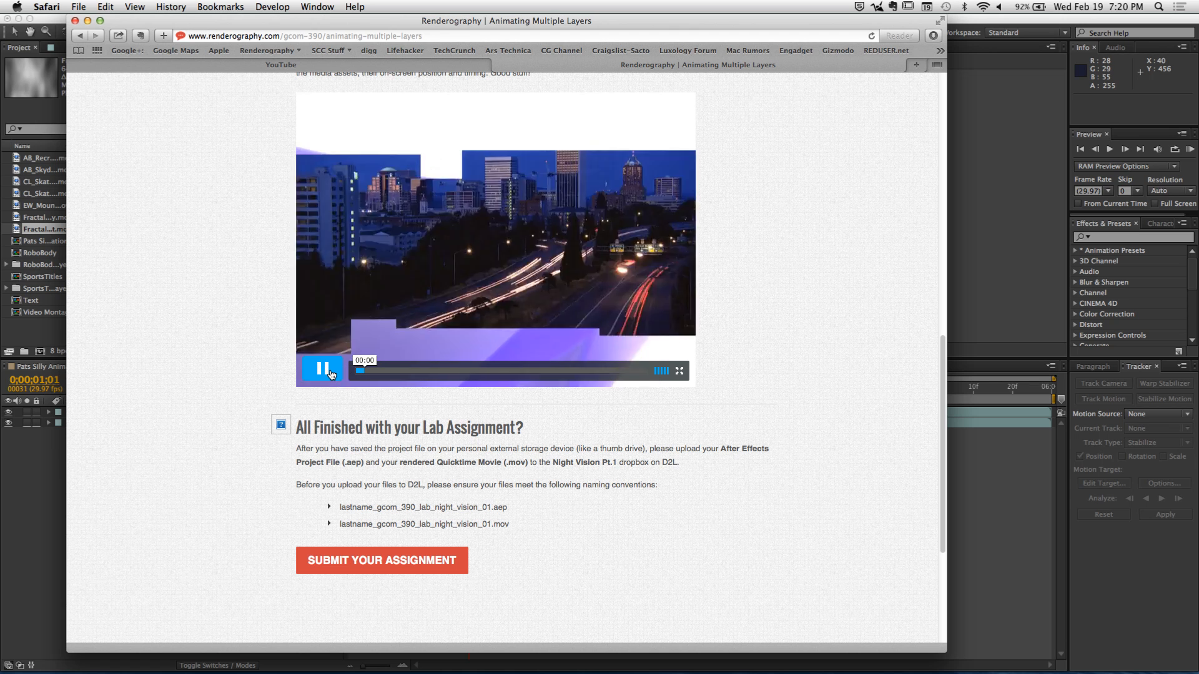
click(331, 378)
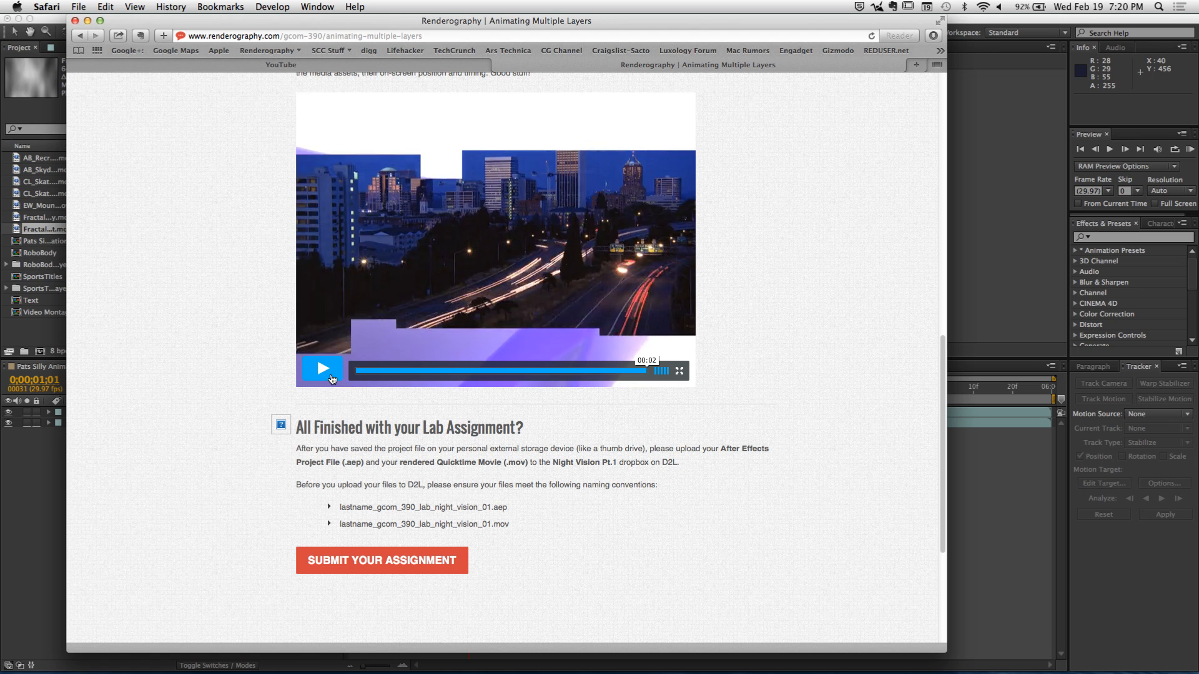
click(323, 369)
click(50, 467)
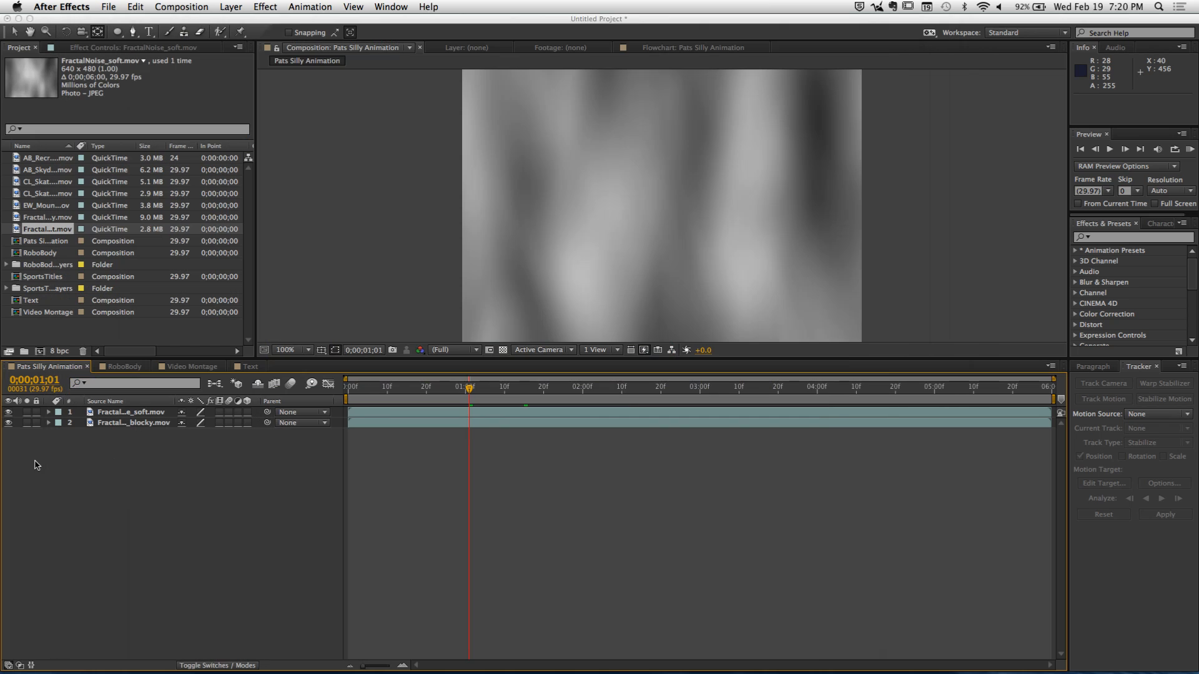
Draw a red-filled circle about 229 px wide in the left part of the frame, with the current time at 0;00;00;00
drag(470, 387, 338, 403)
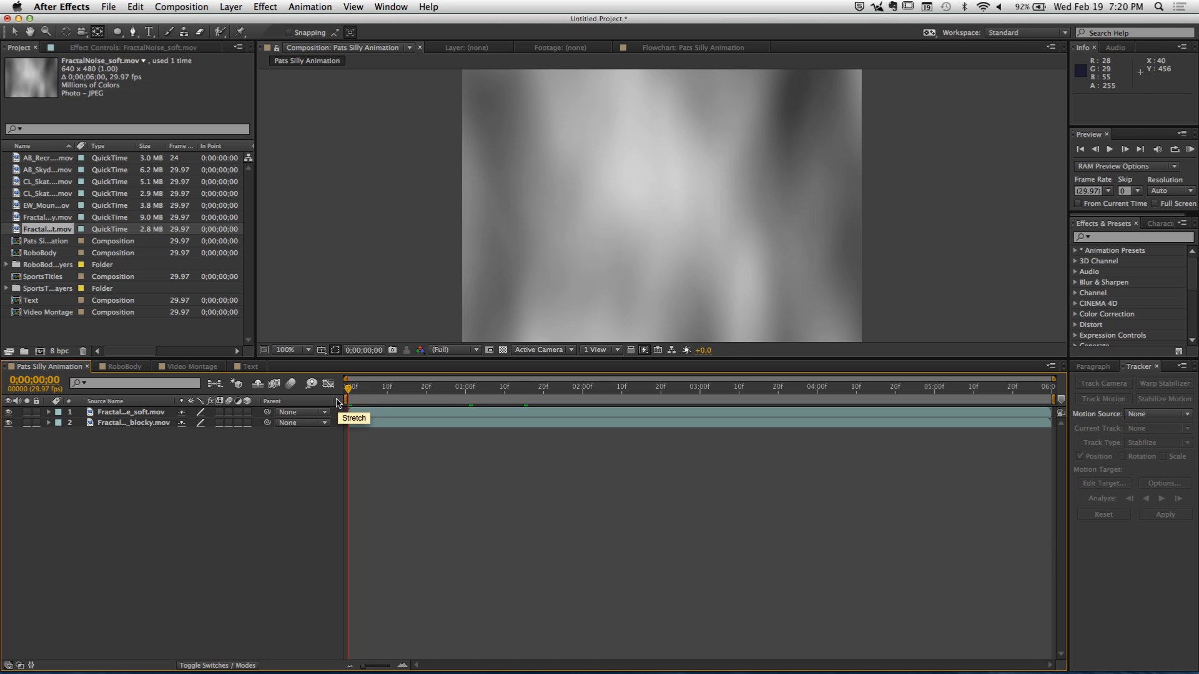
click(116, 34)
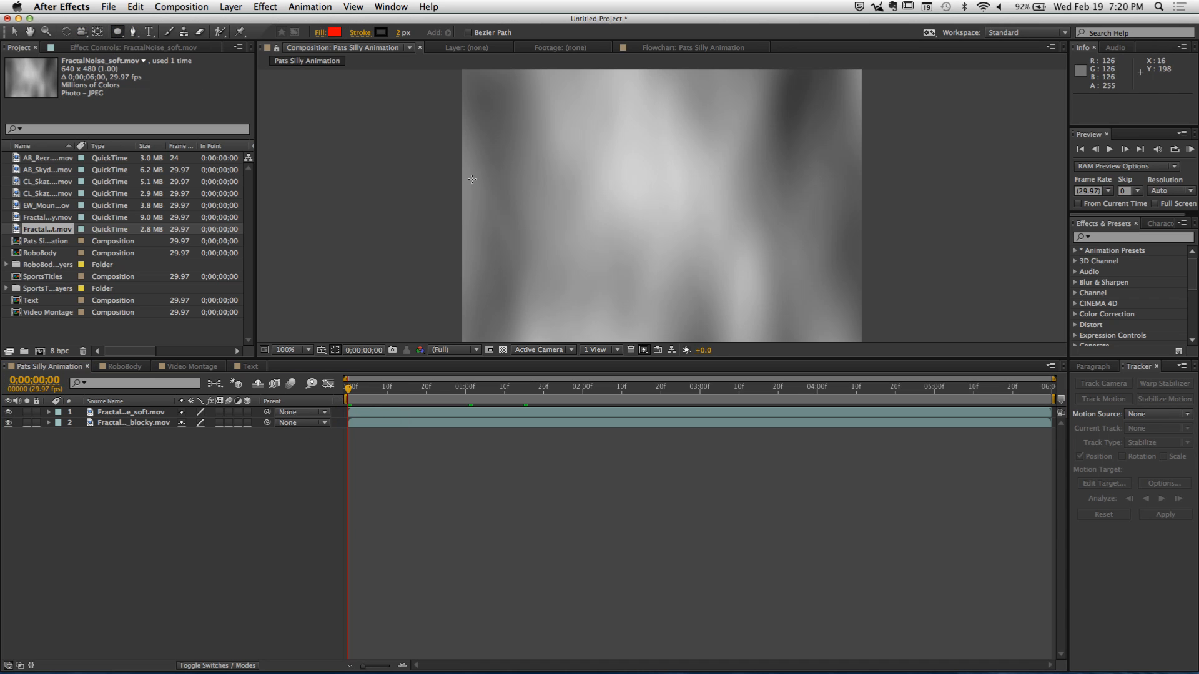
drag(481, 147, 623, 290)
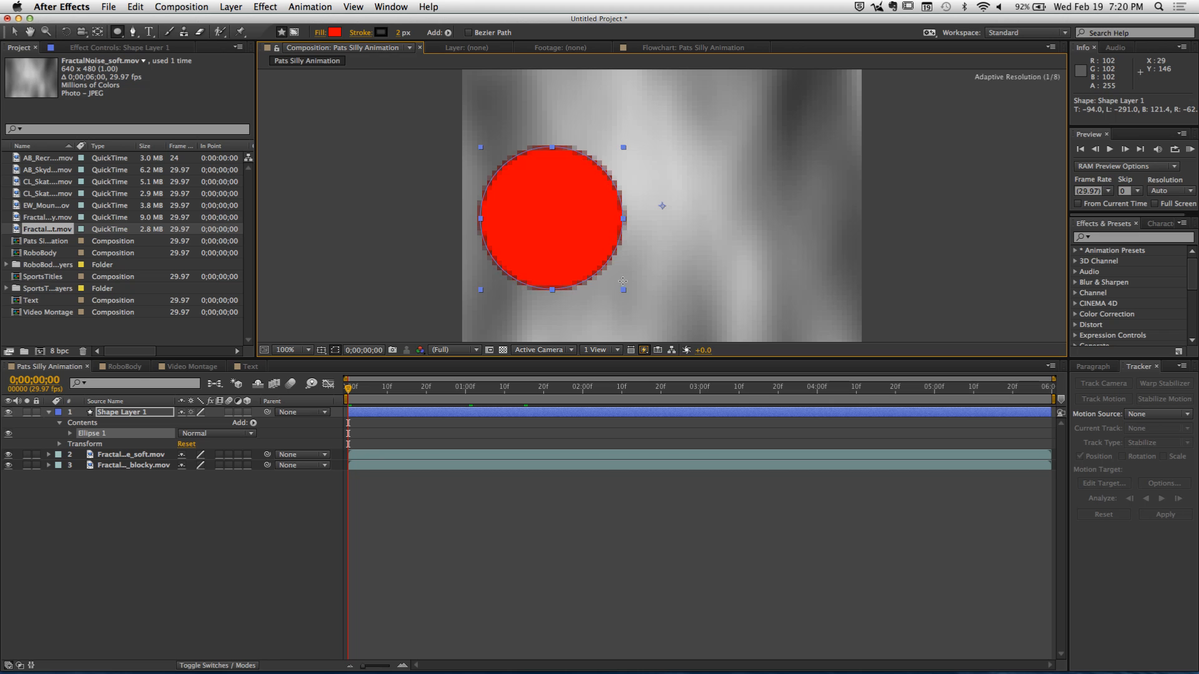
click(267, 523)
Remove the stroke from the red circle by setting its stroke option to none
click(125, 413)
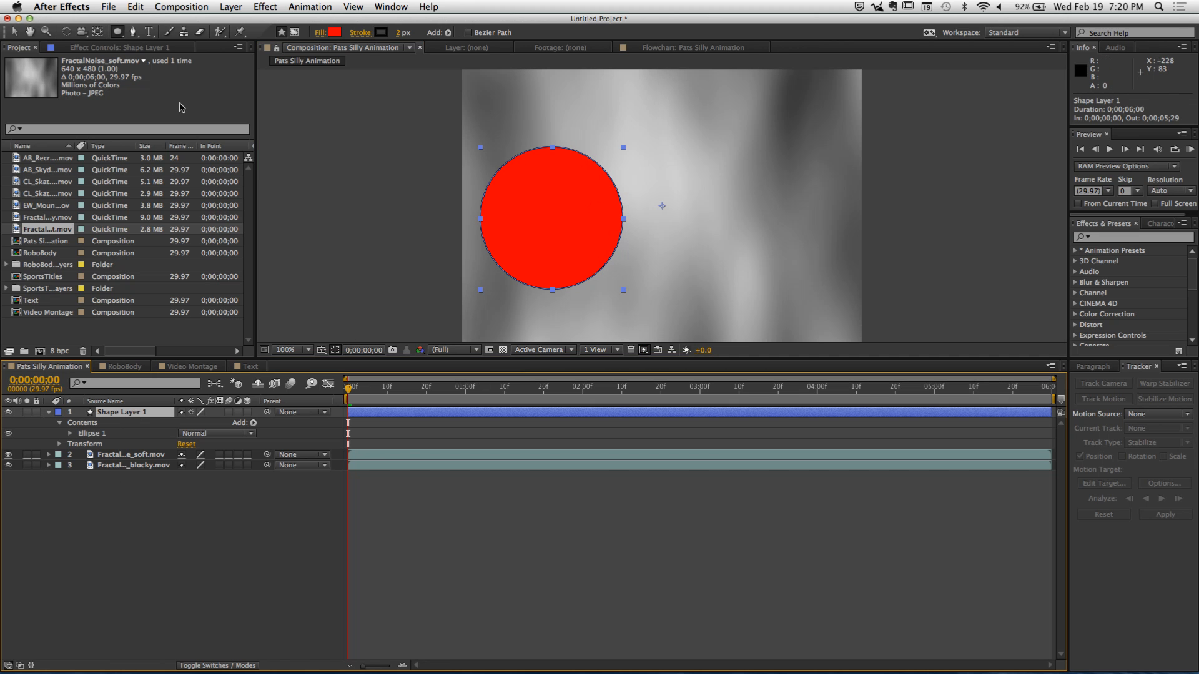
click(360, 32)
click(556, 153)
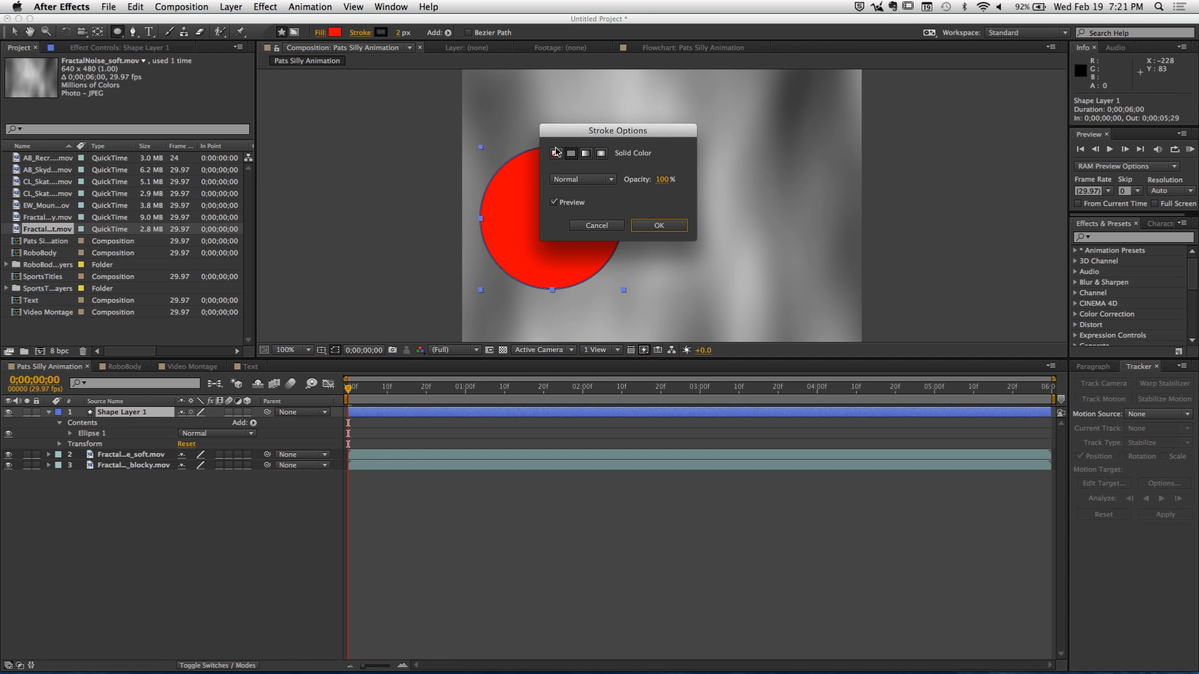
click(653, 225)
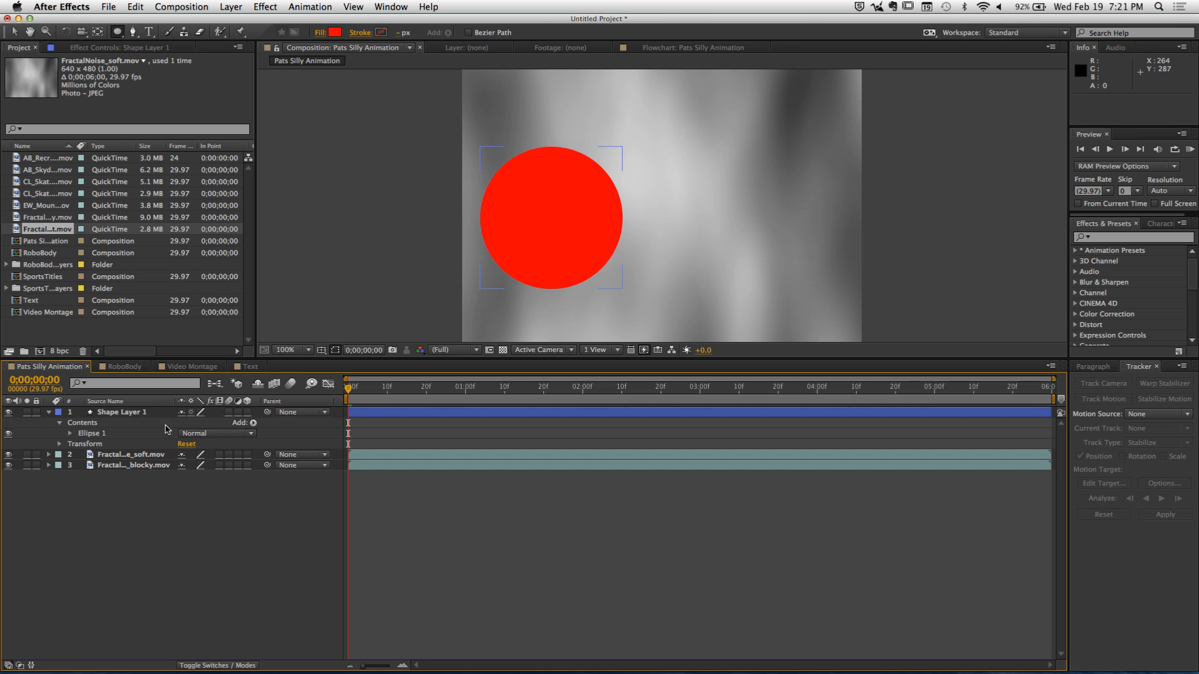
click(167, 557)
Move the red circle up toward the upper-left part of the frame and collapse its layer properties
click(93, 434)
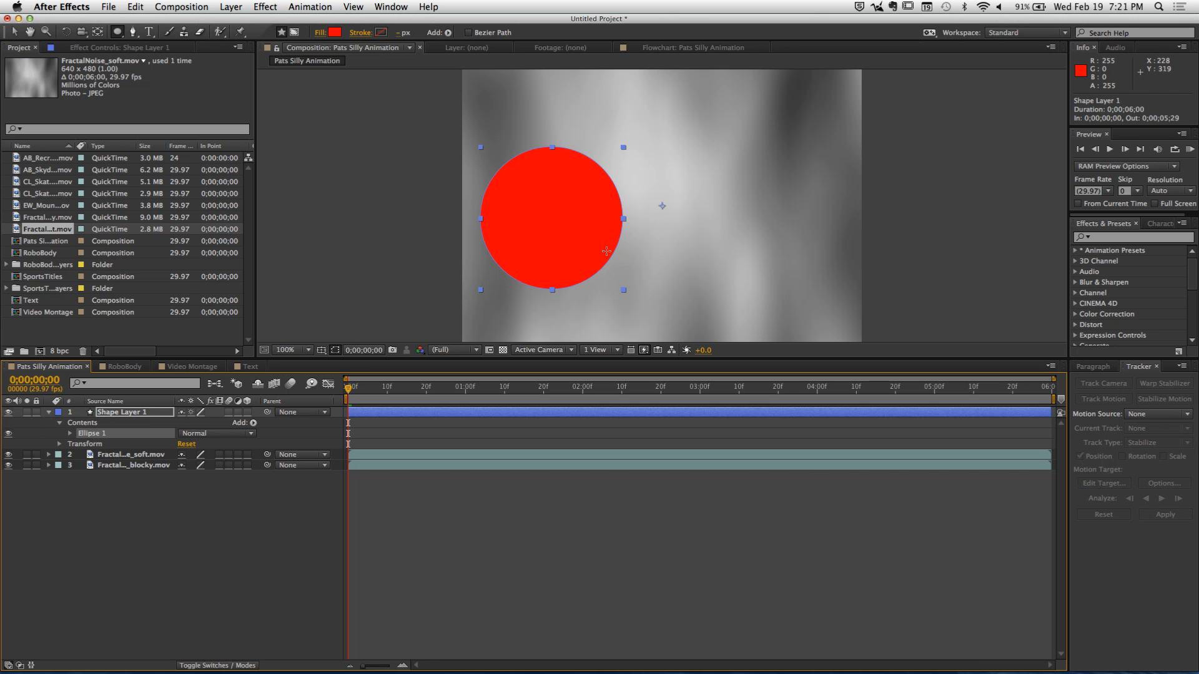
click(14, 32)
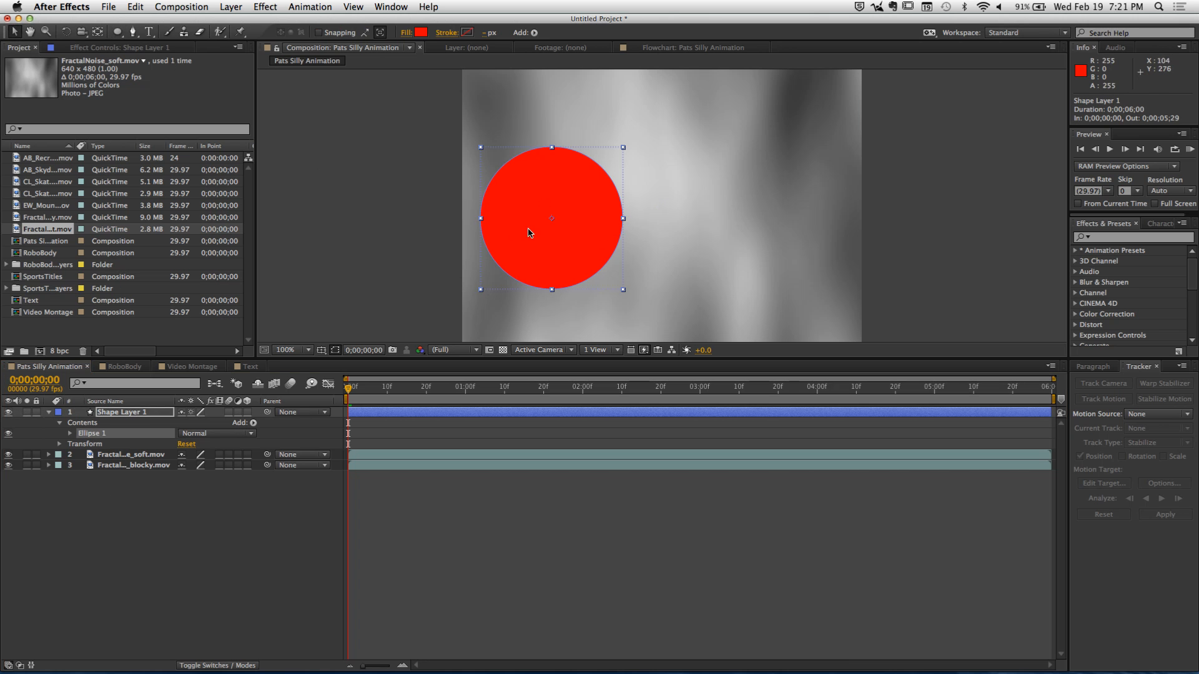
drag(530, 231, 507, 171)
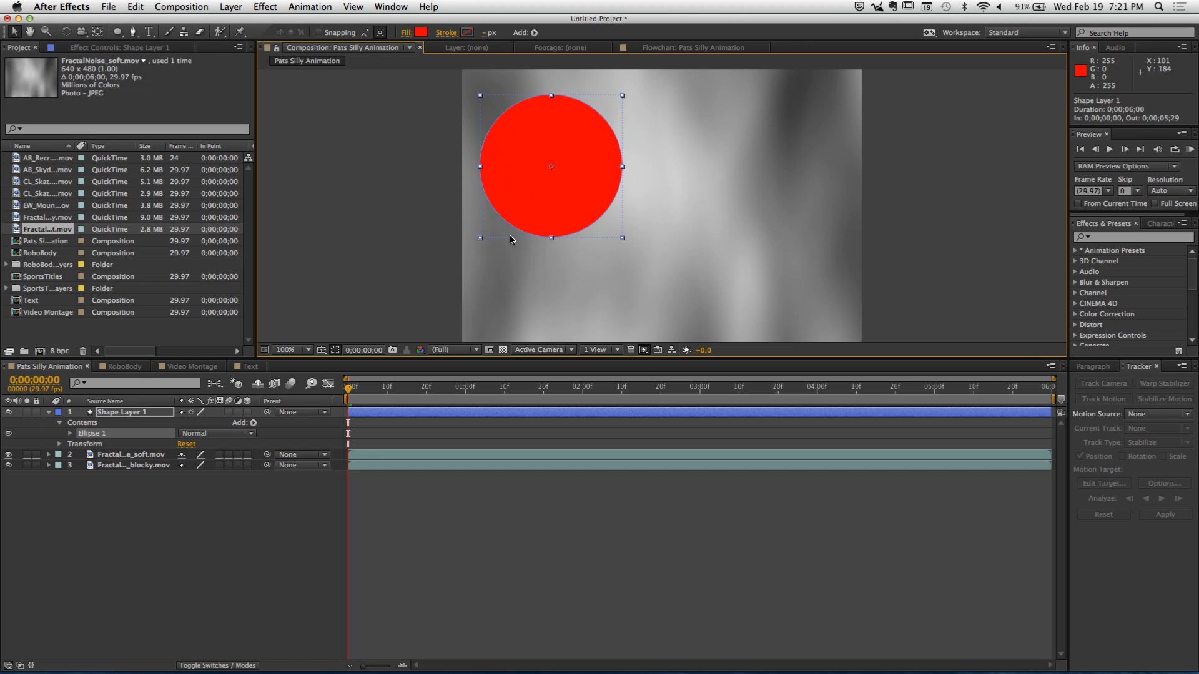
click(132, 501)
click(68, 413)
click(49, 412)
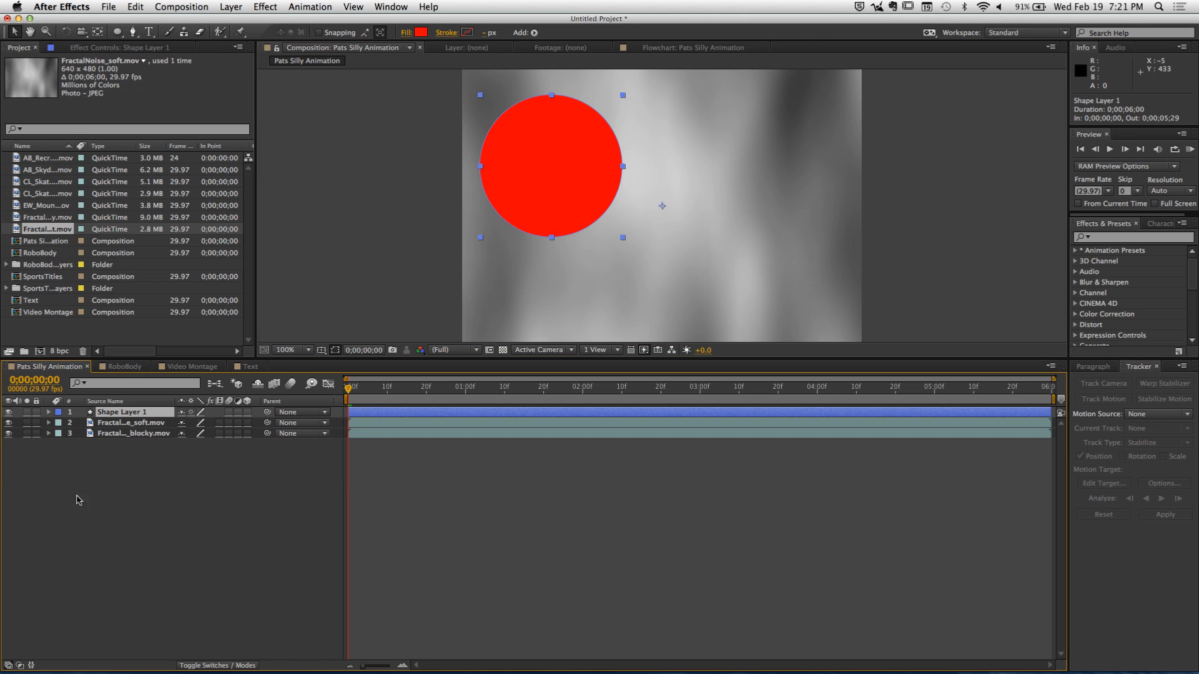
Duplicate the red circle's shape layer three times
click(75, 498)
click(113, 414)
key(super+d)
key(super+d)
key(super+d)
Spread the circle copies over the frame, one at the upper right, one at the lower centre and one at the lower left
drag(587, 191, 784, 181)
click(578, 232)
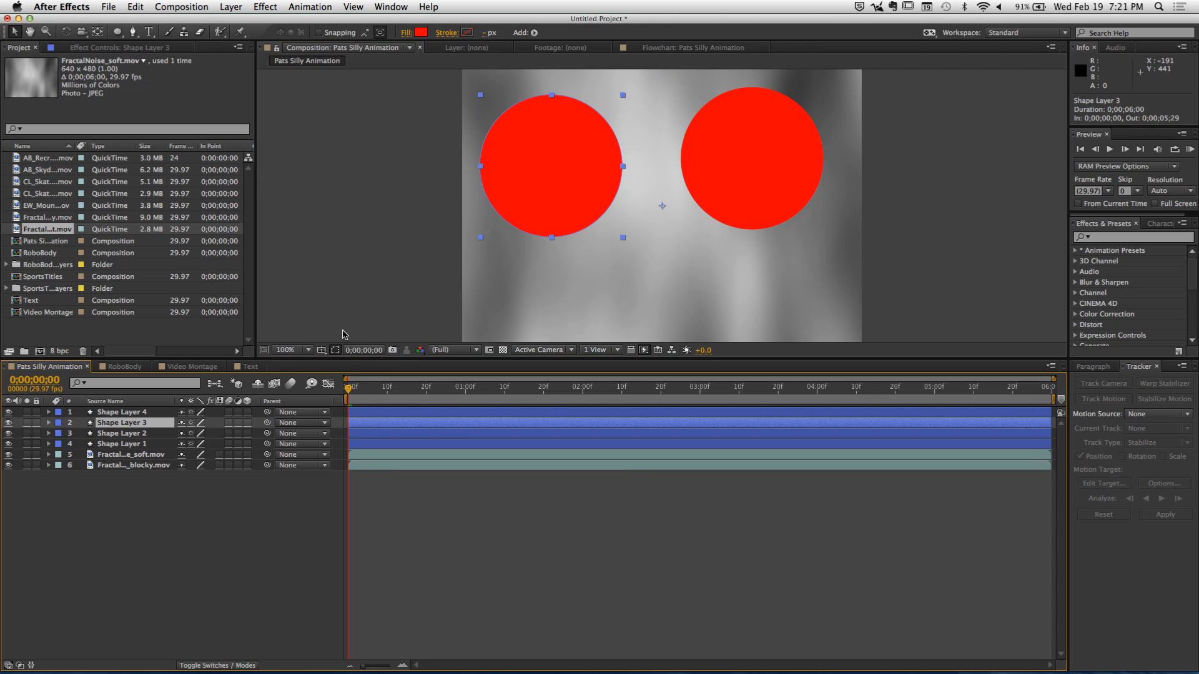
drag(578, 231, 654, 275)
drag(624, 93, 477, 241)
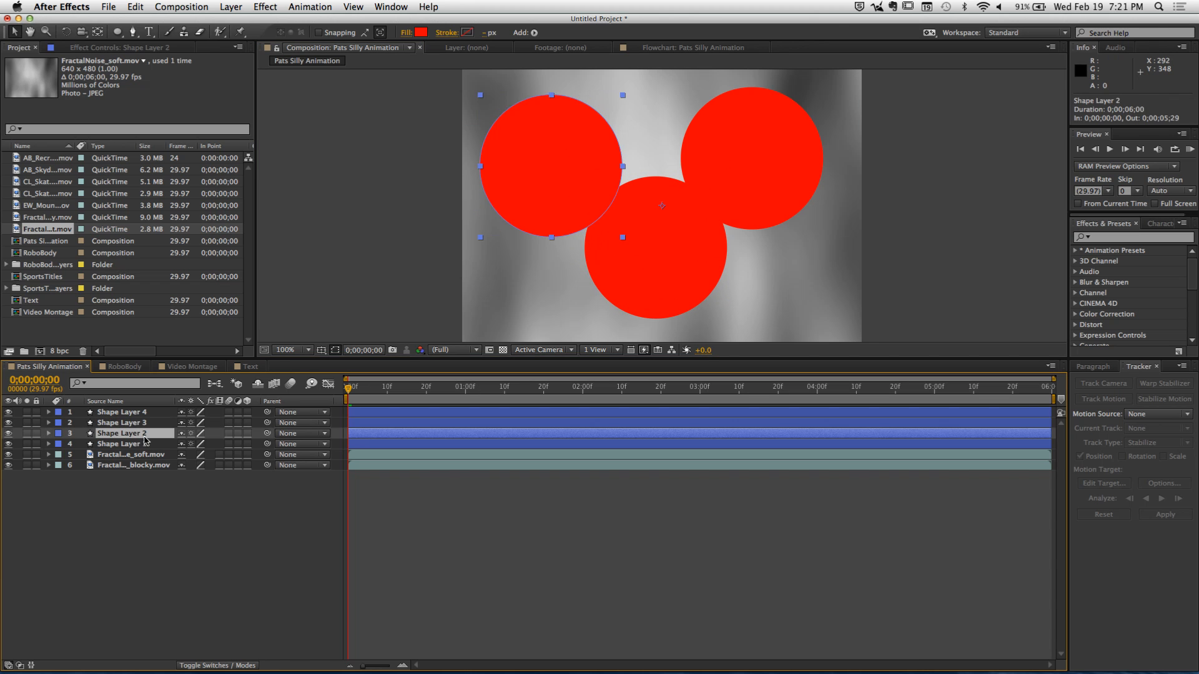
drag(531, 196, 531, 295)
click(210, 518)
key(KP_4)
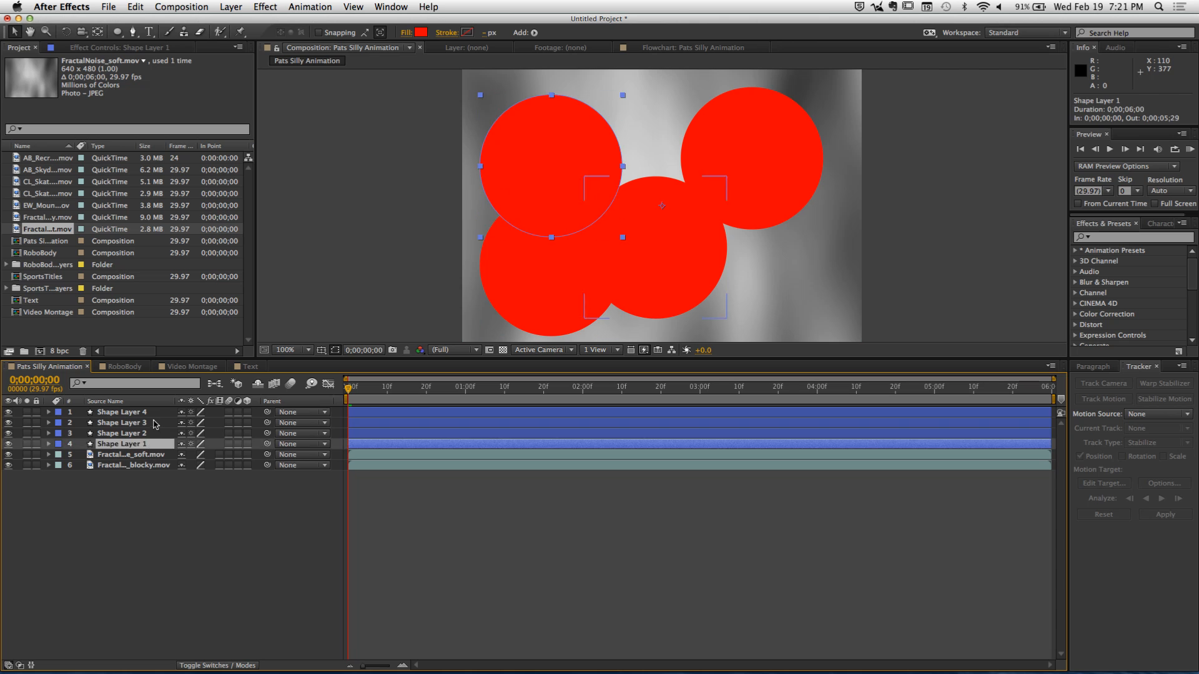
Pre-compose the four circle shape layers together into Pre-comp 1
key(KP_1)
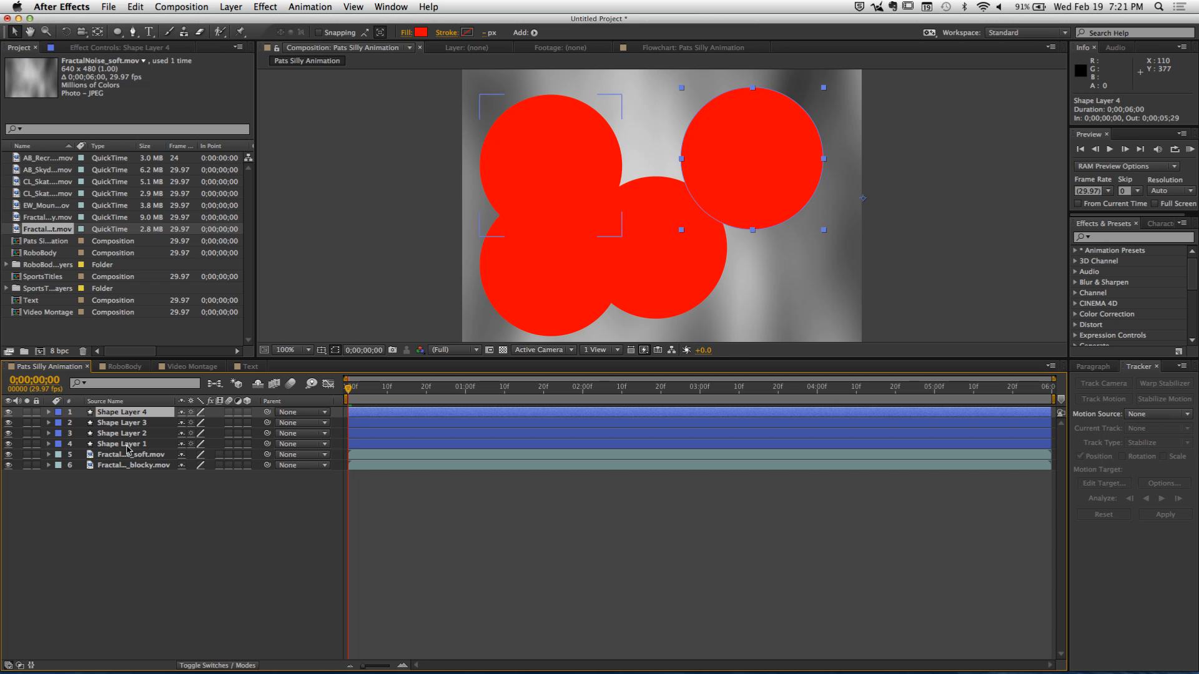
shift+click(128, 444)
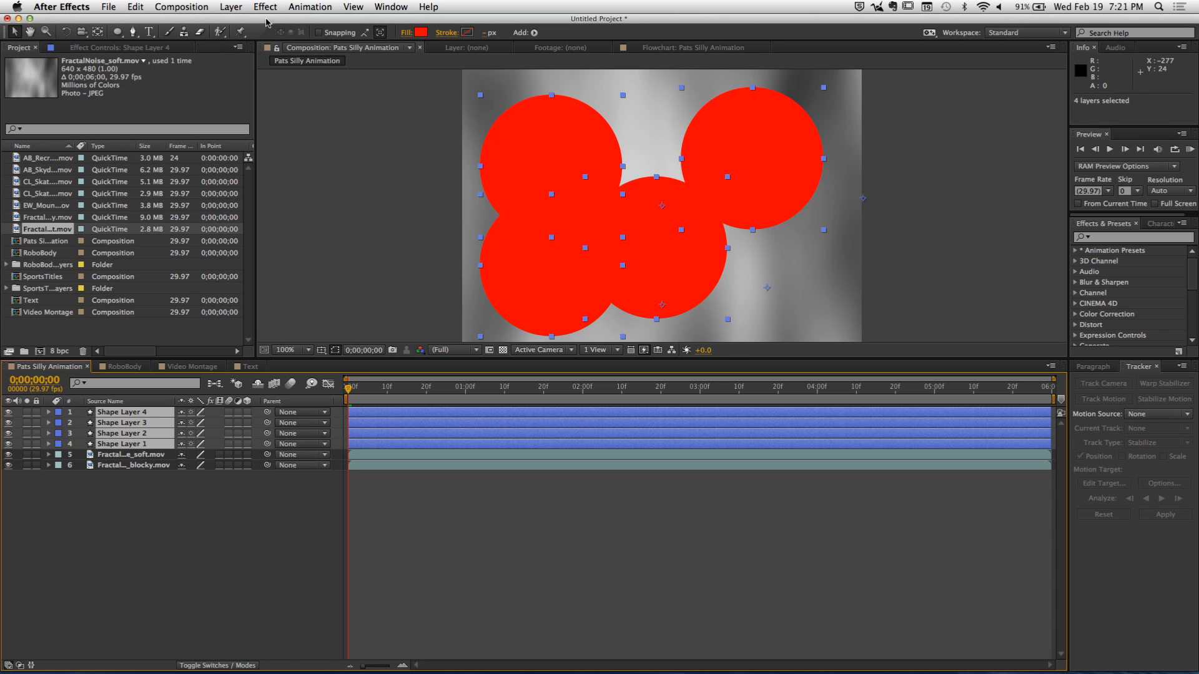
click(238, 8)
click(247, 435)
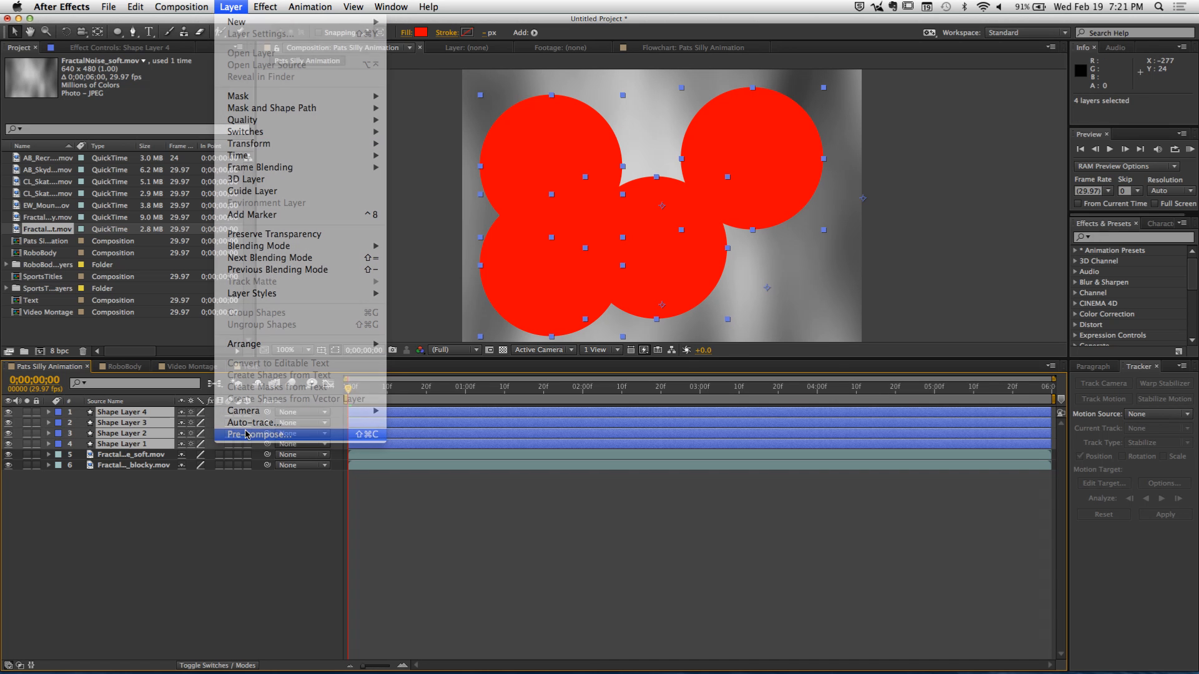
click(622, 347)
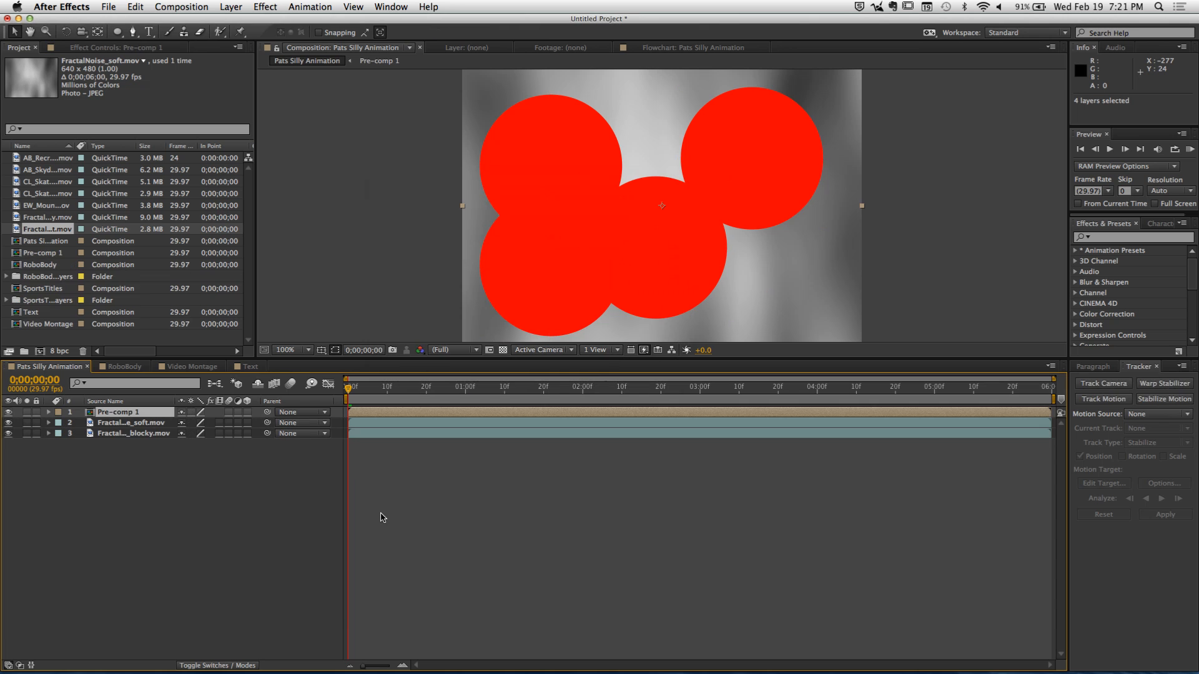
Show the layer modes and set the FractalNoise_soft layer's track matte to Alpha Inverted Matte "Pre-comp 1"
click(195, 495)
click(125, 423)
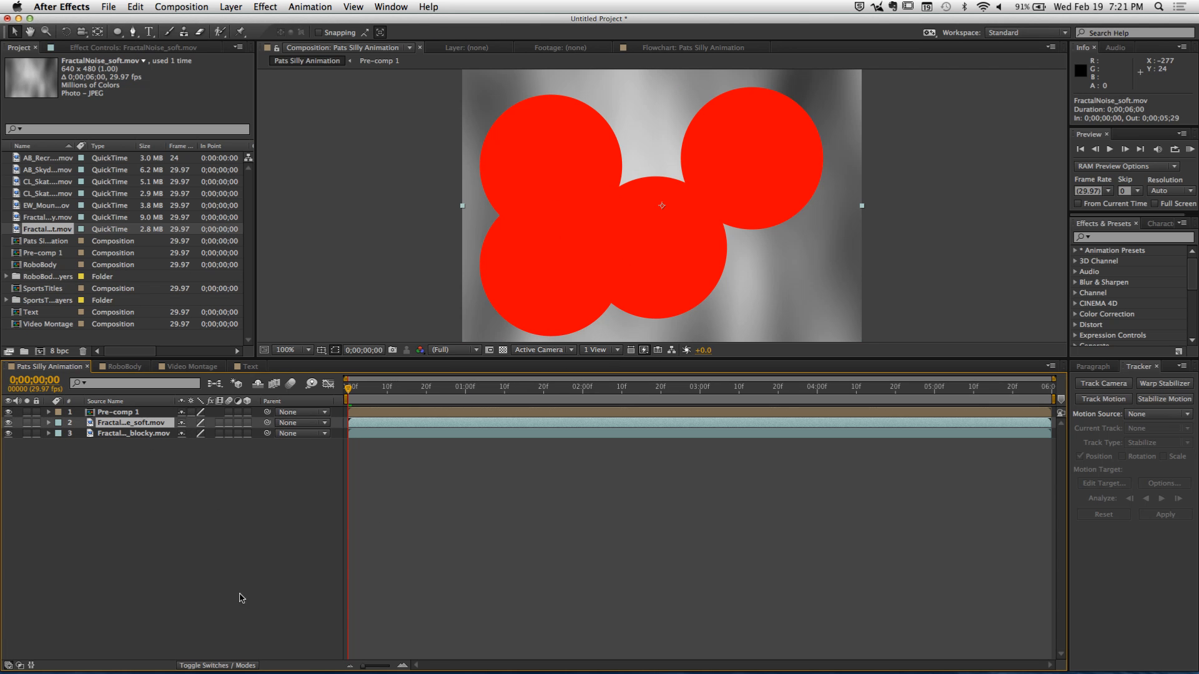
click(231, 664)
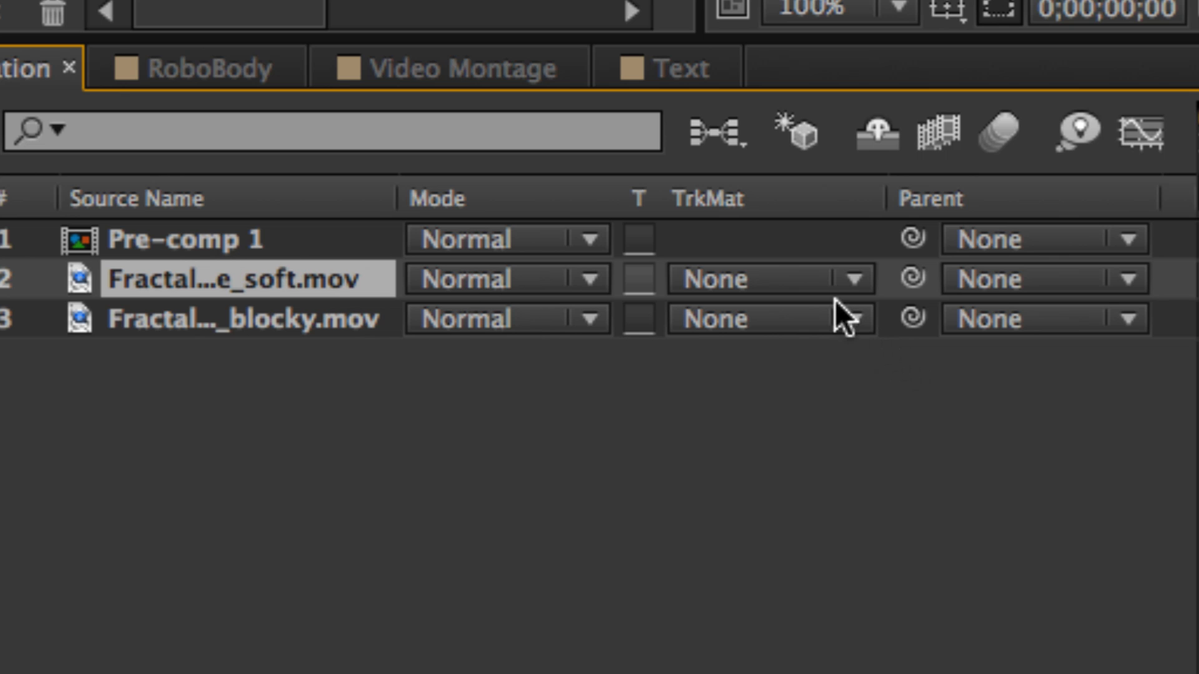
click(819, 284)
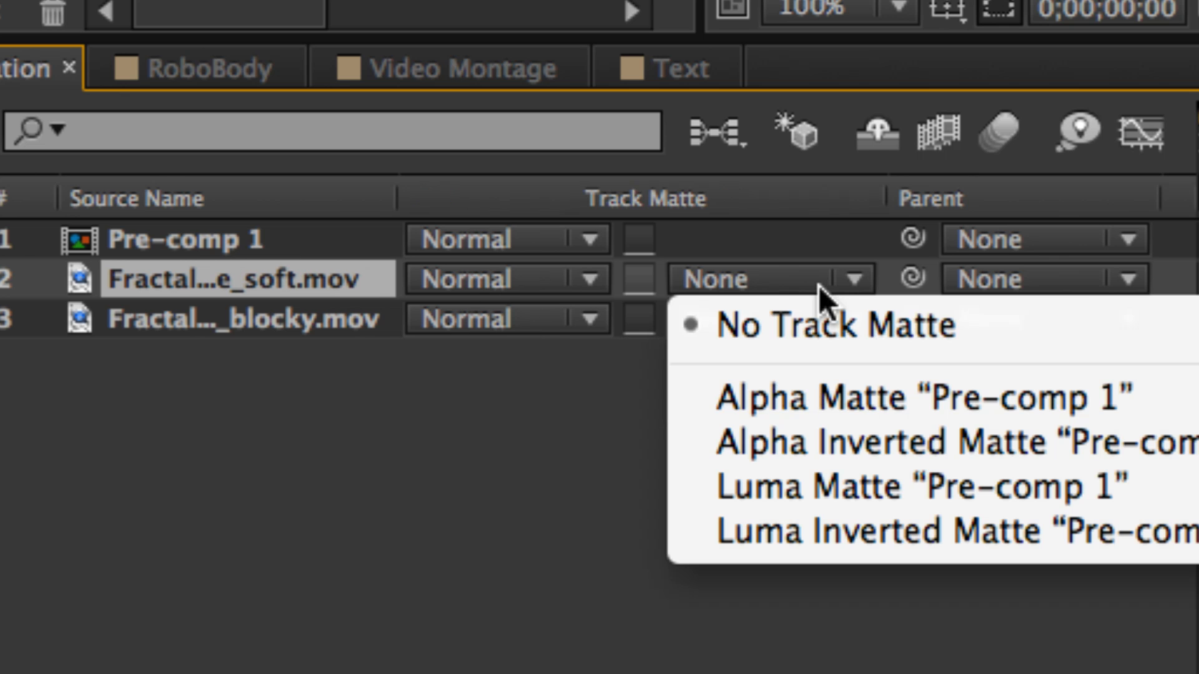
click(872, 426)
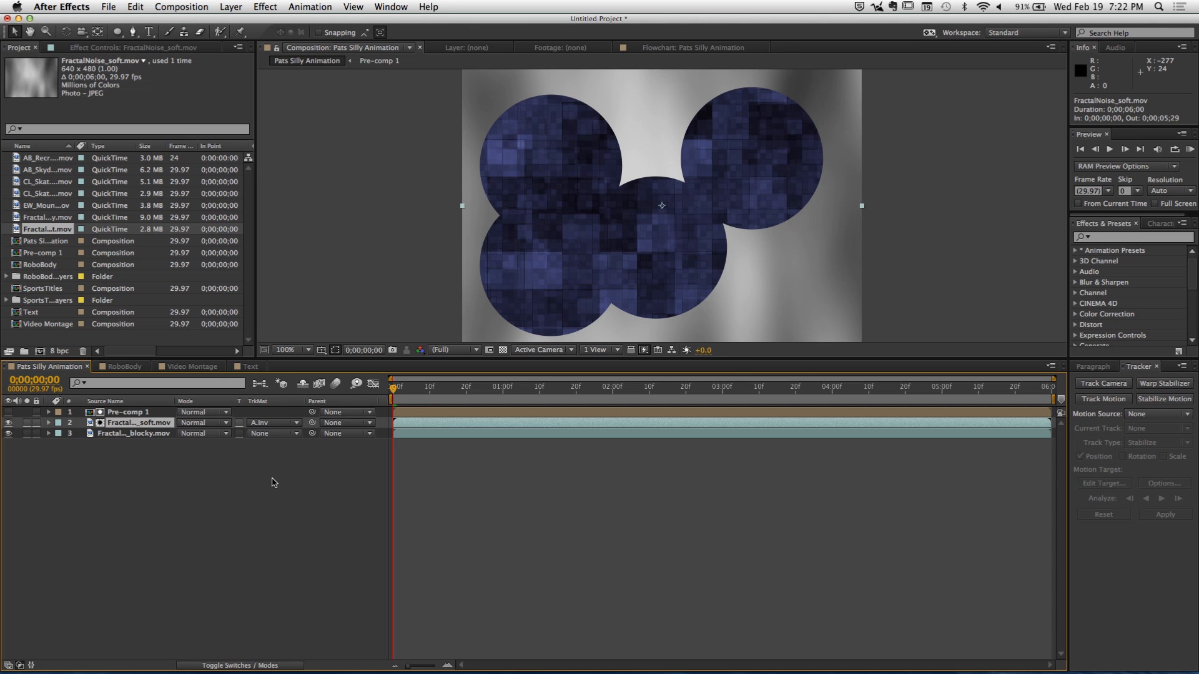
Inside Pre-comp 1, move the upper-right circle about 52 px right and 107 px down, and return to the Pats Silly Animation composition
double_click(113, 413)
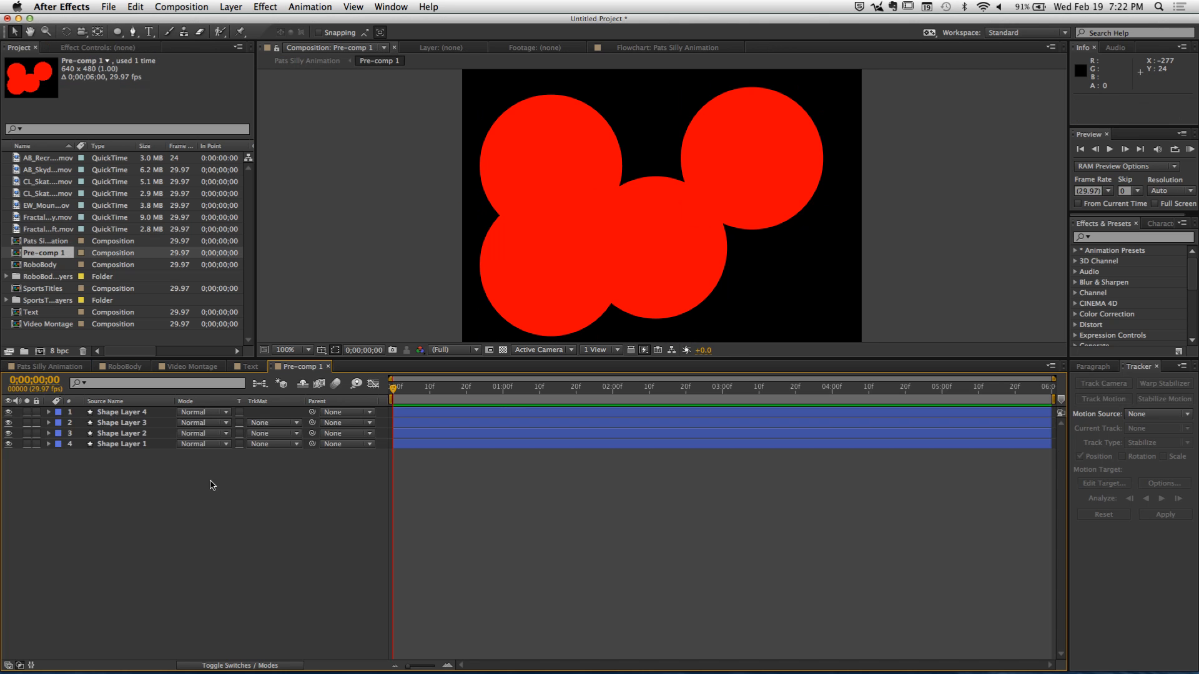
click(122, 412)
drag(739, 137, 771, 204)
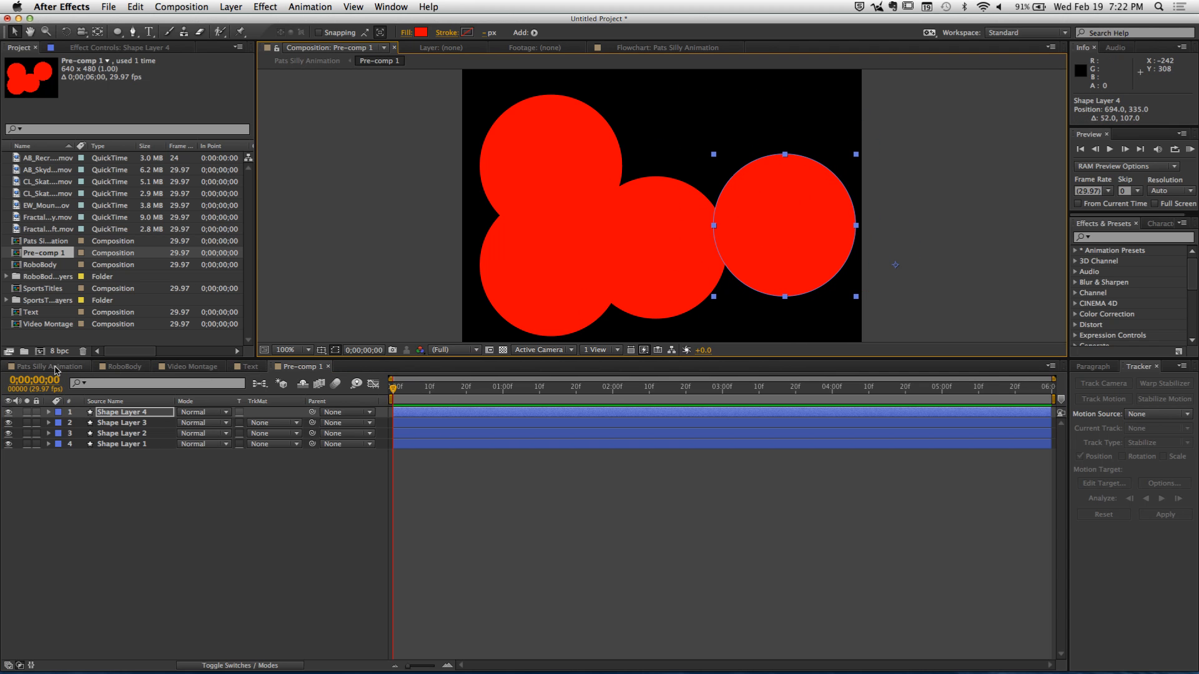
click(55, 370)
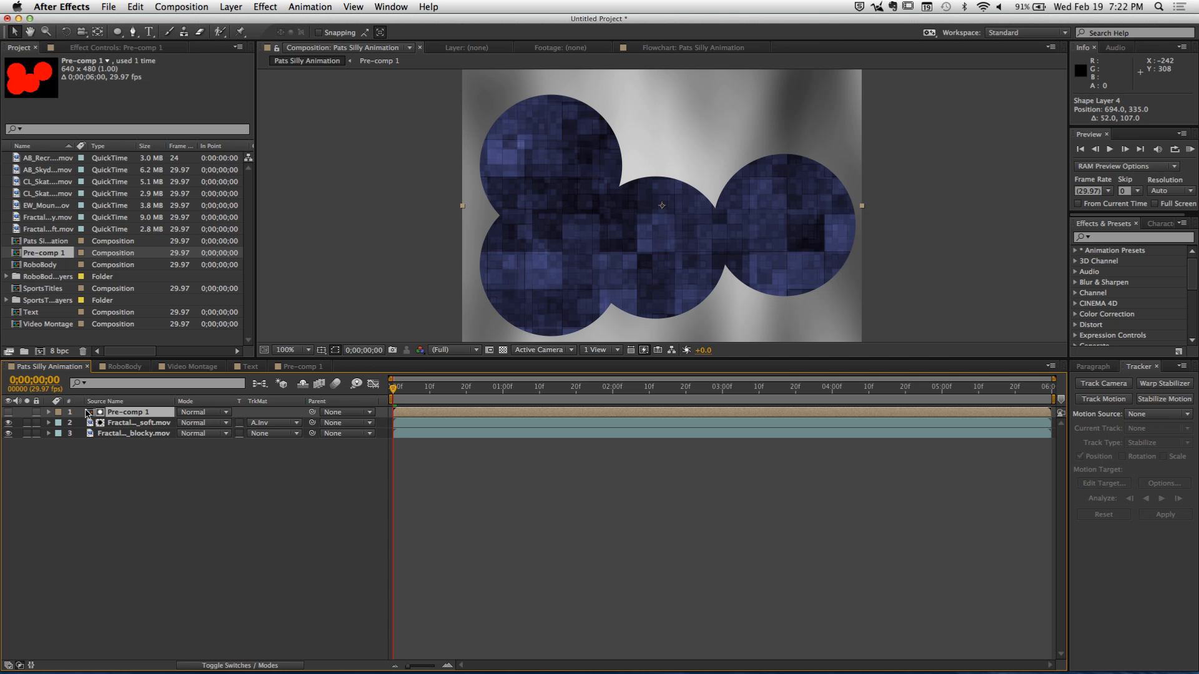
key(super+Tab)
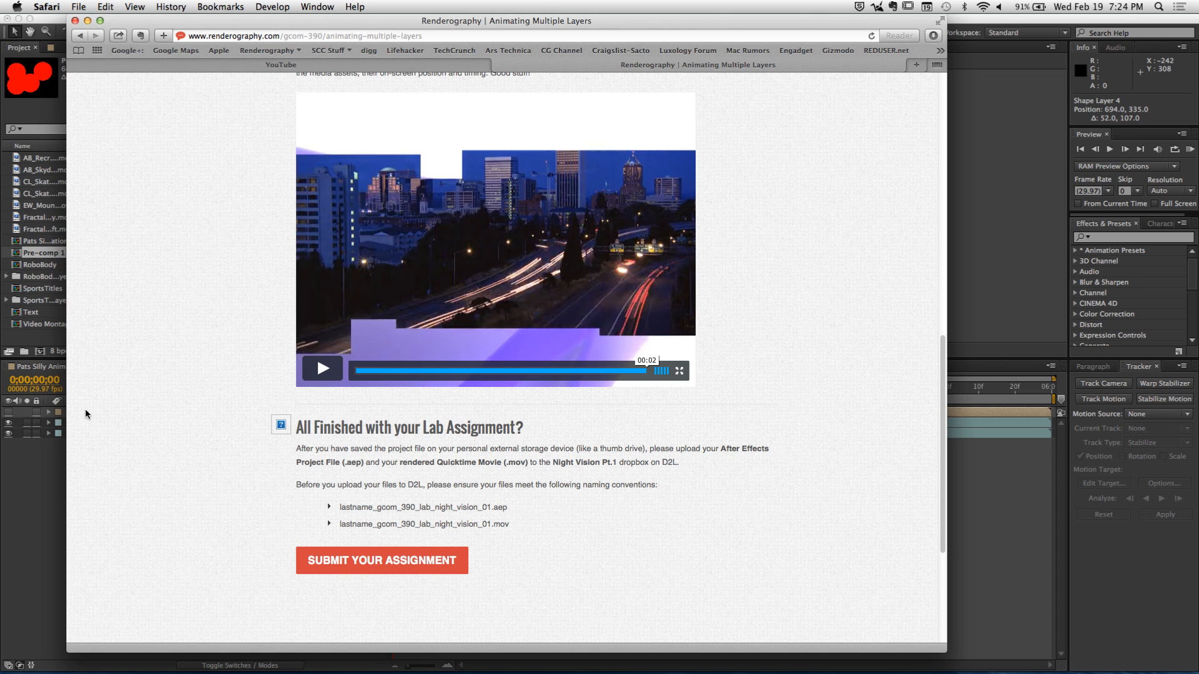
key(super+Tab)
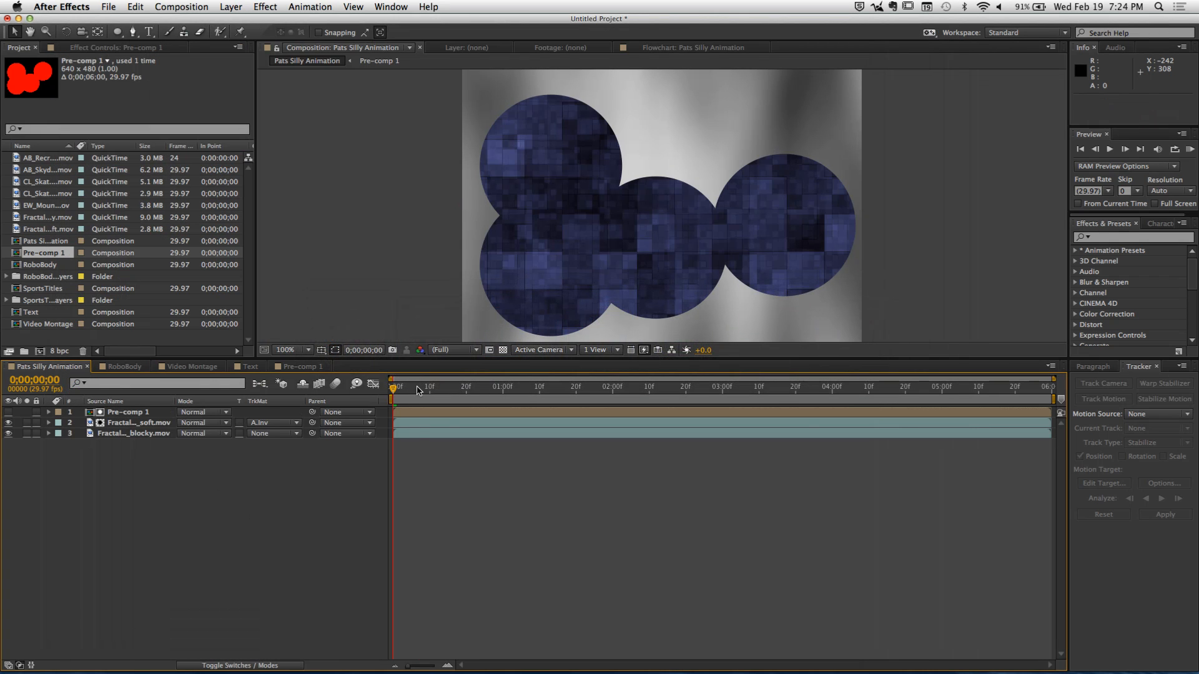
Add the Pats Silly Animation composition to the render queue and look over the available output module presets
click(169, 7)
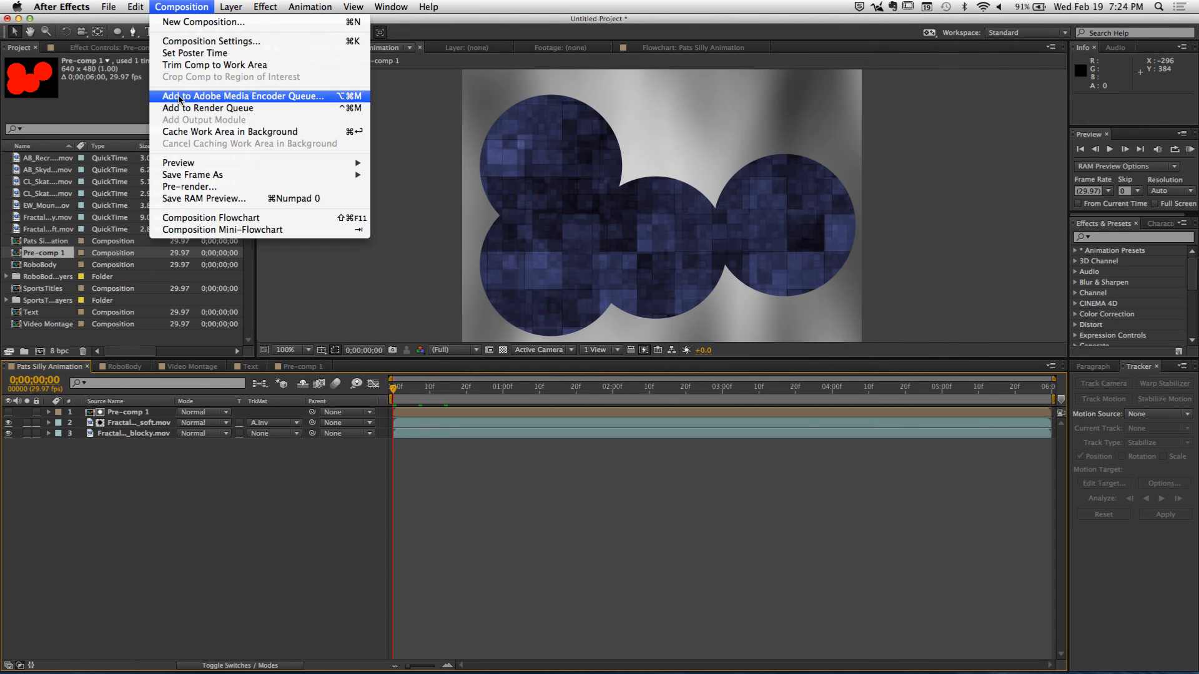
click(208, 107)
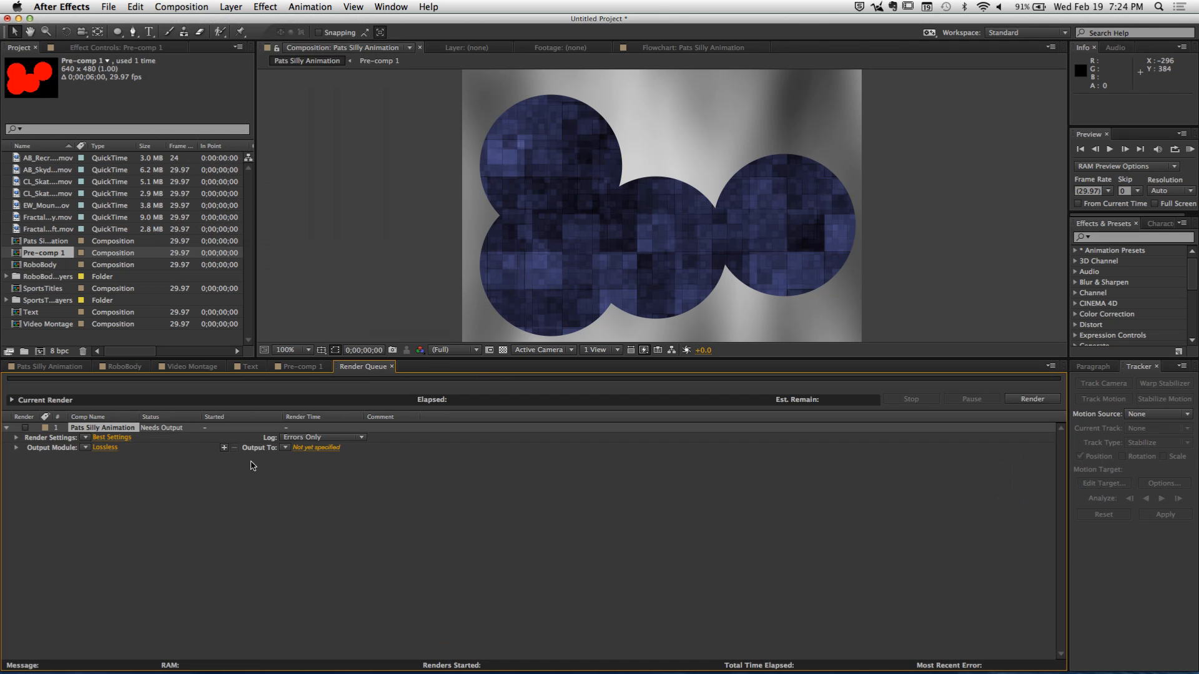
click(85, 447)
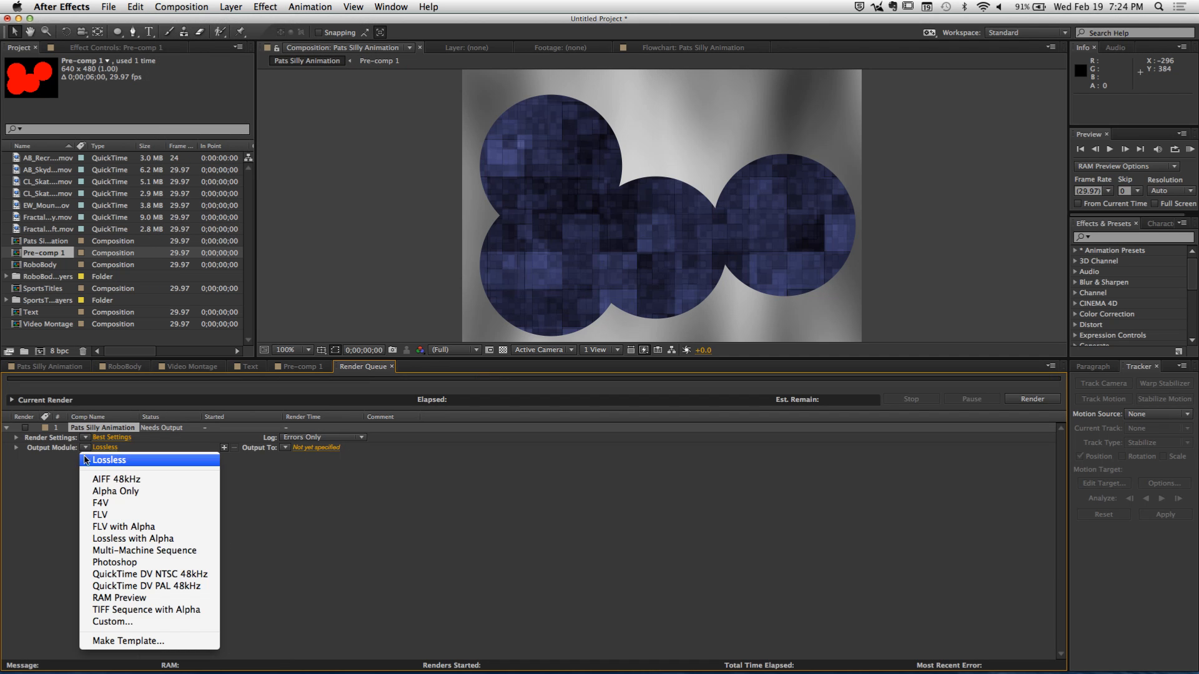
click(43, 498)
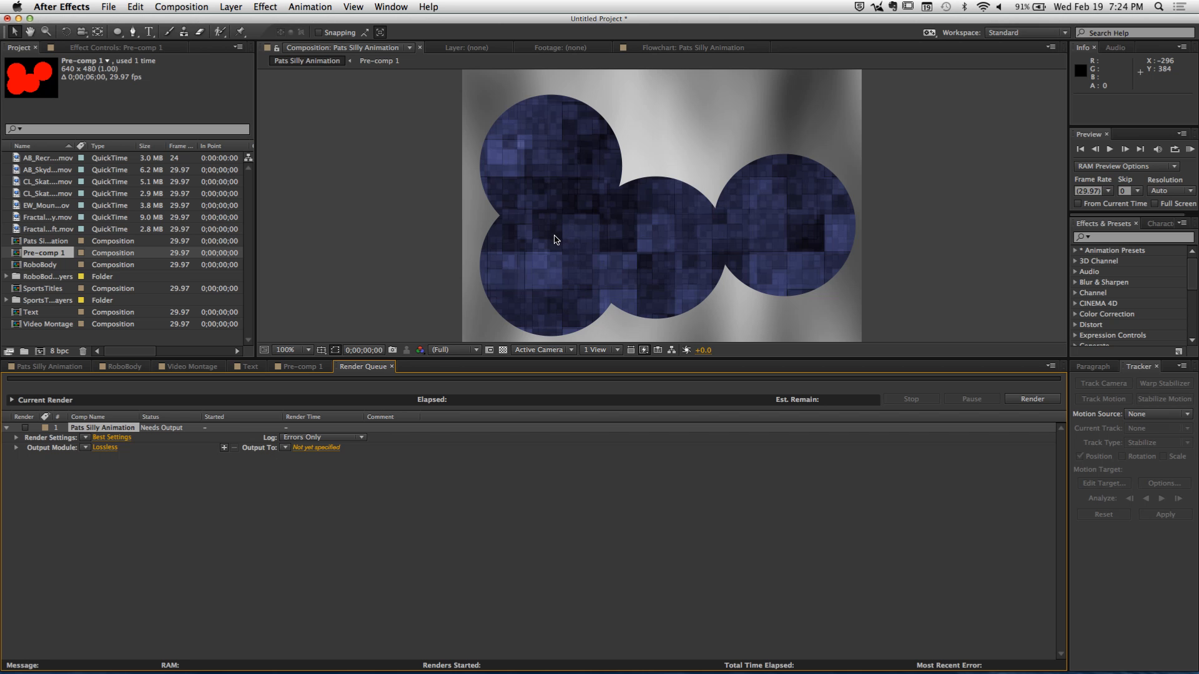
Open the output module settings for the queued composition and choose QuickTime as the format
click(105, 448)
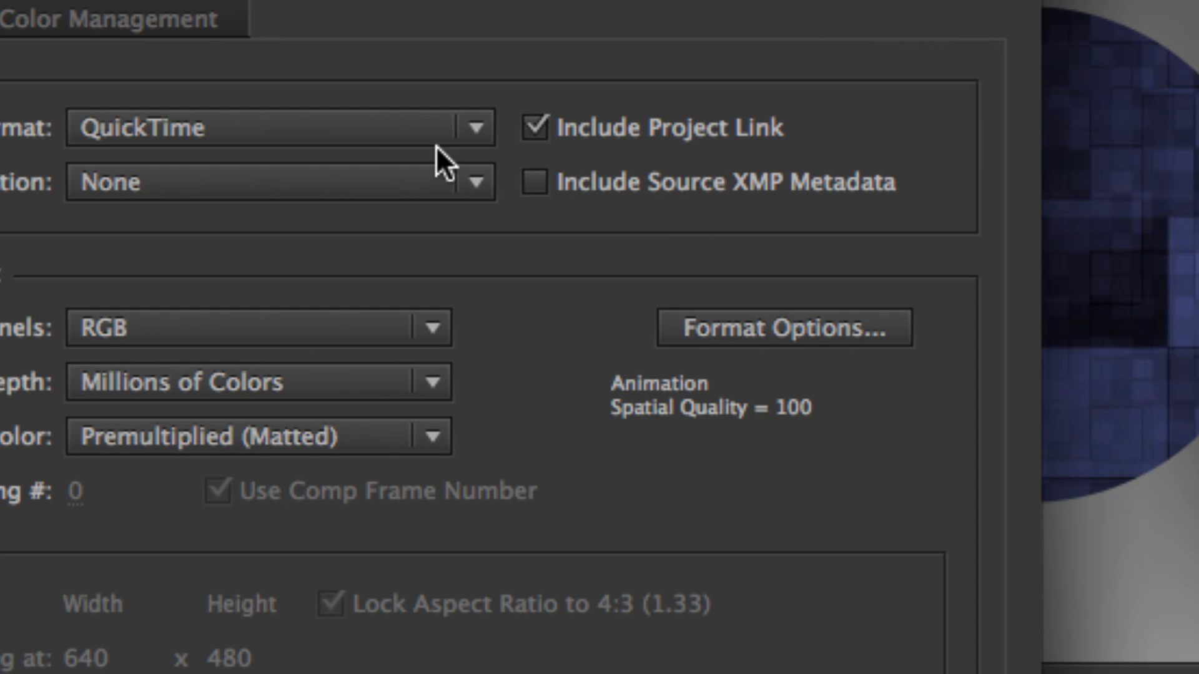
click(431, 137)
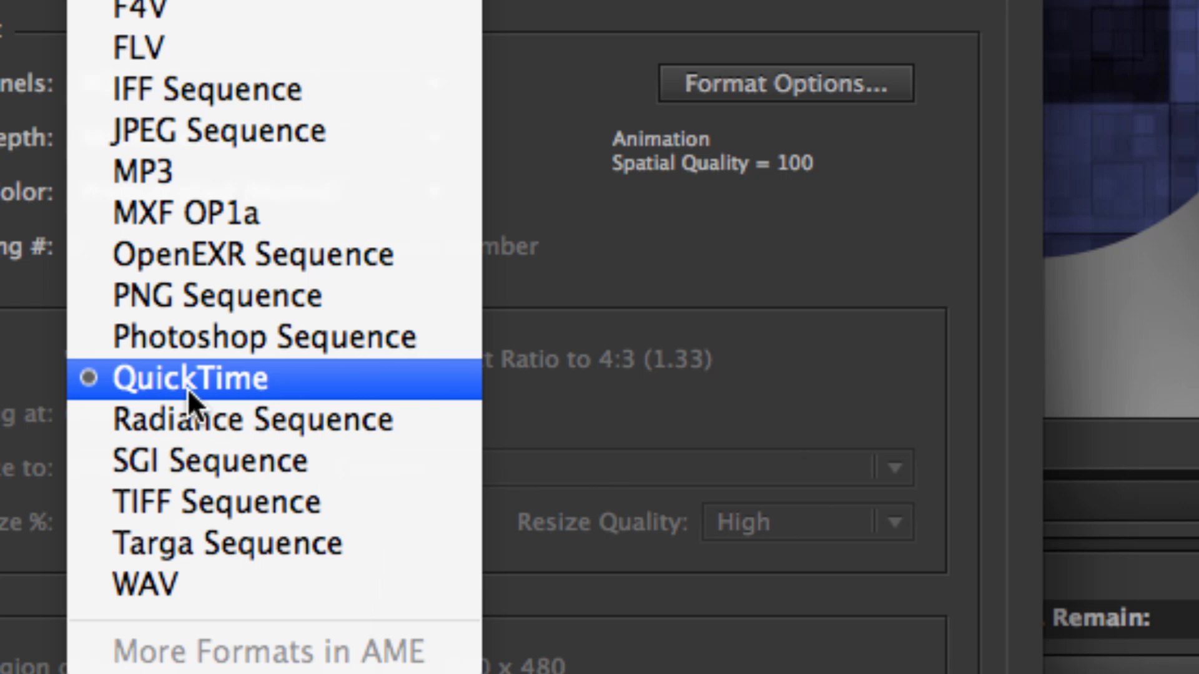
click(220, 394)
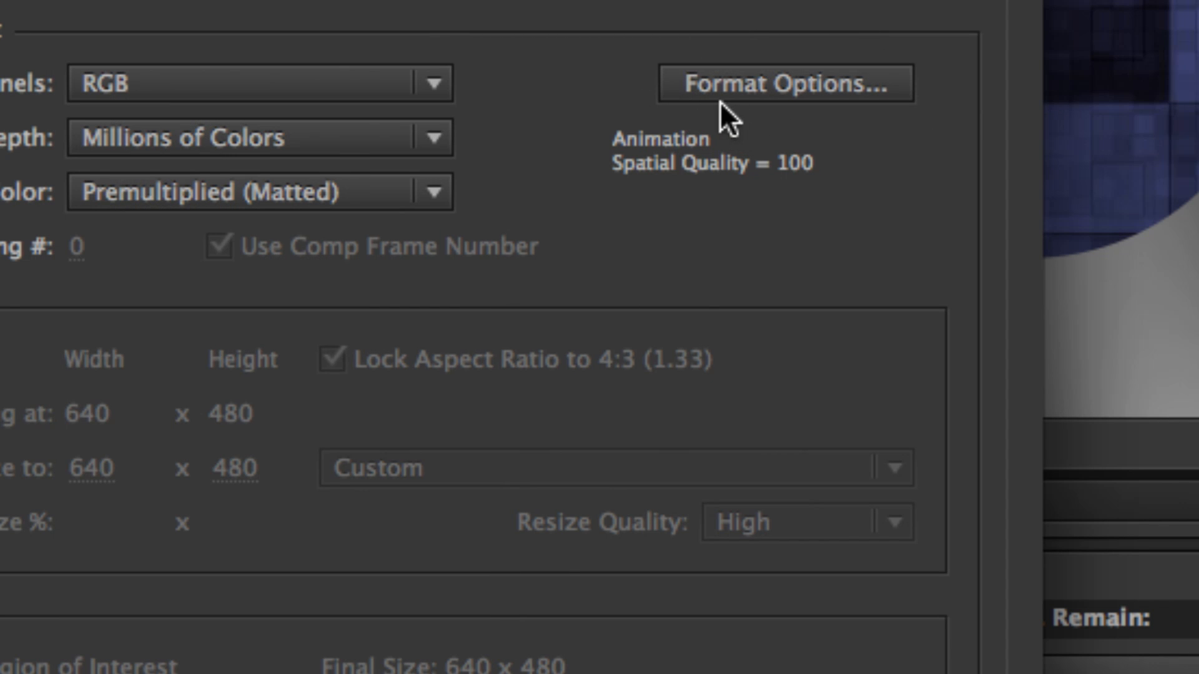
Try H.264 as the video codec in the QuickTime format options
click(741, 83)
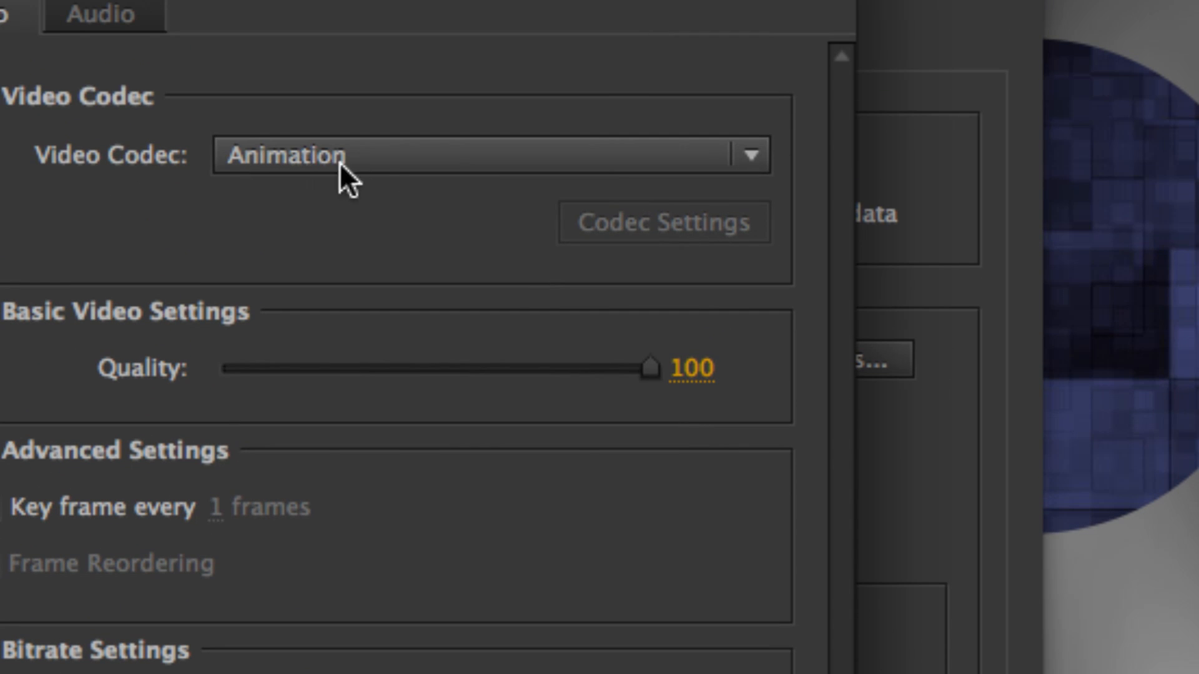
click(381, 163)
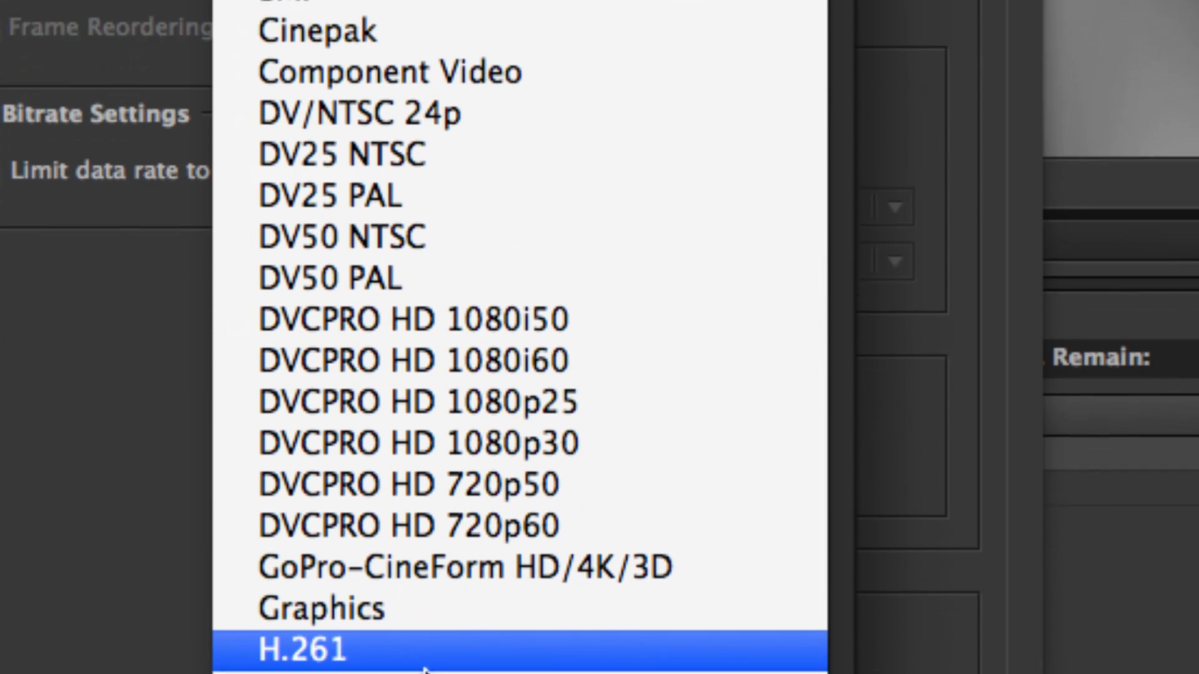
click(377, 429)
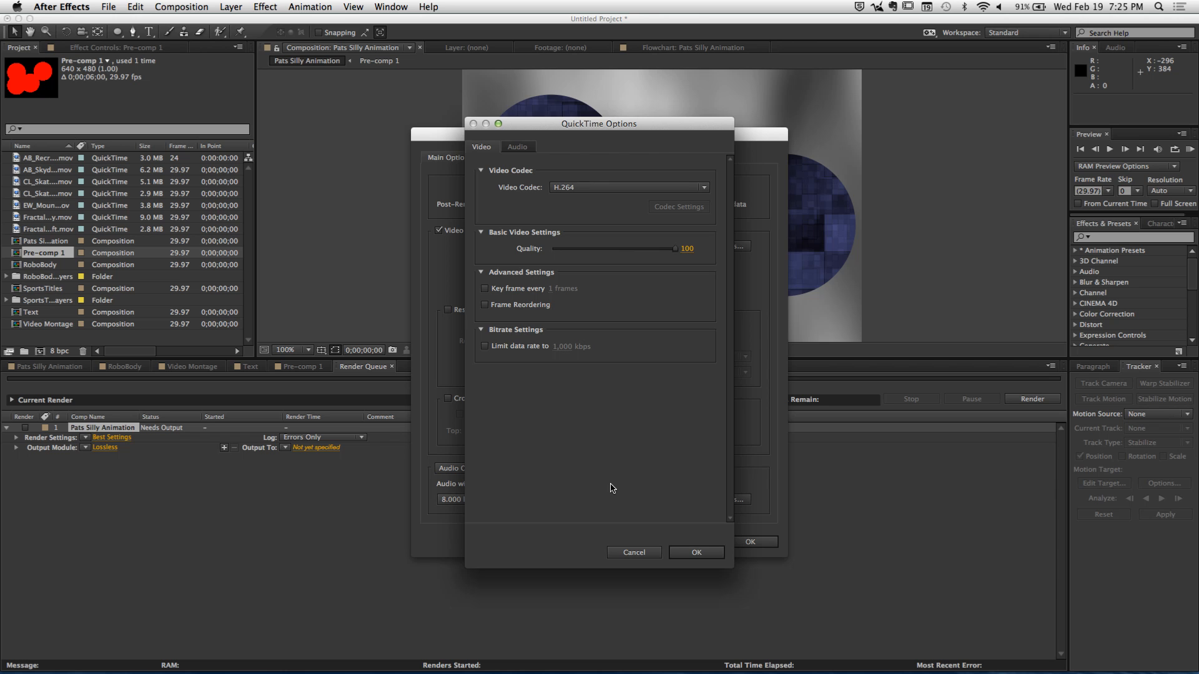
click(641, 551)
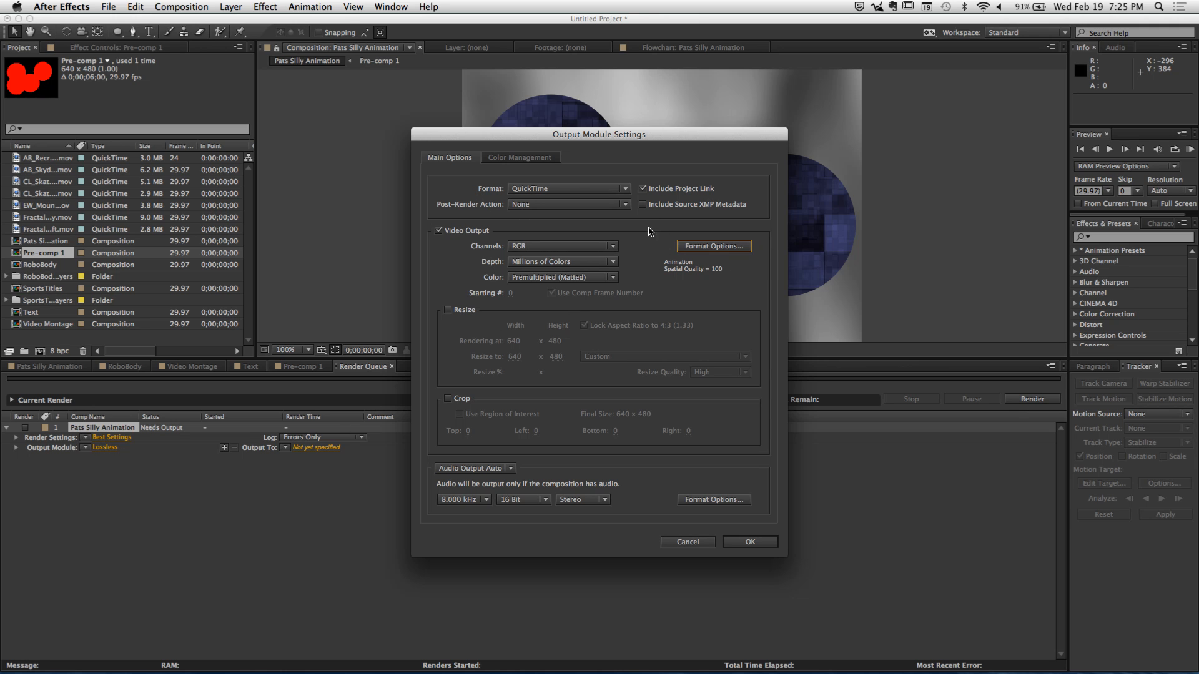
Look through the list of available video codecs in the QuickTime format options without changing the codec
click(700, 248)
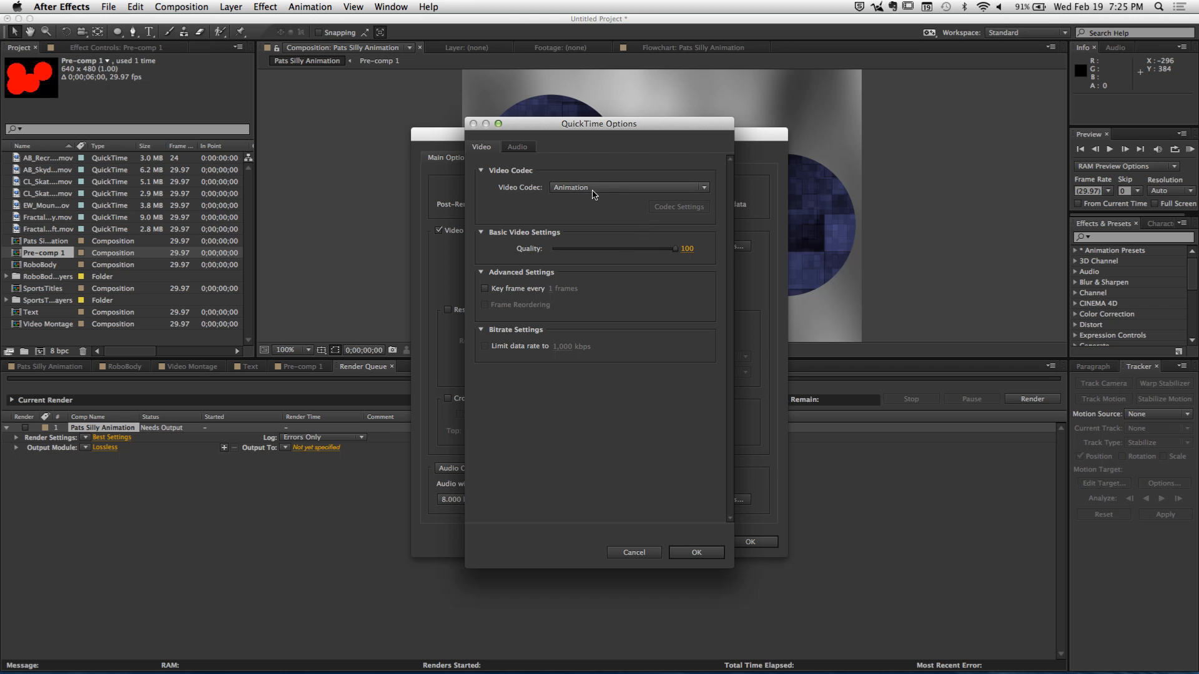
click(628, 189)
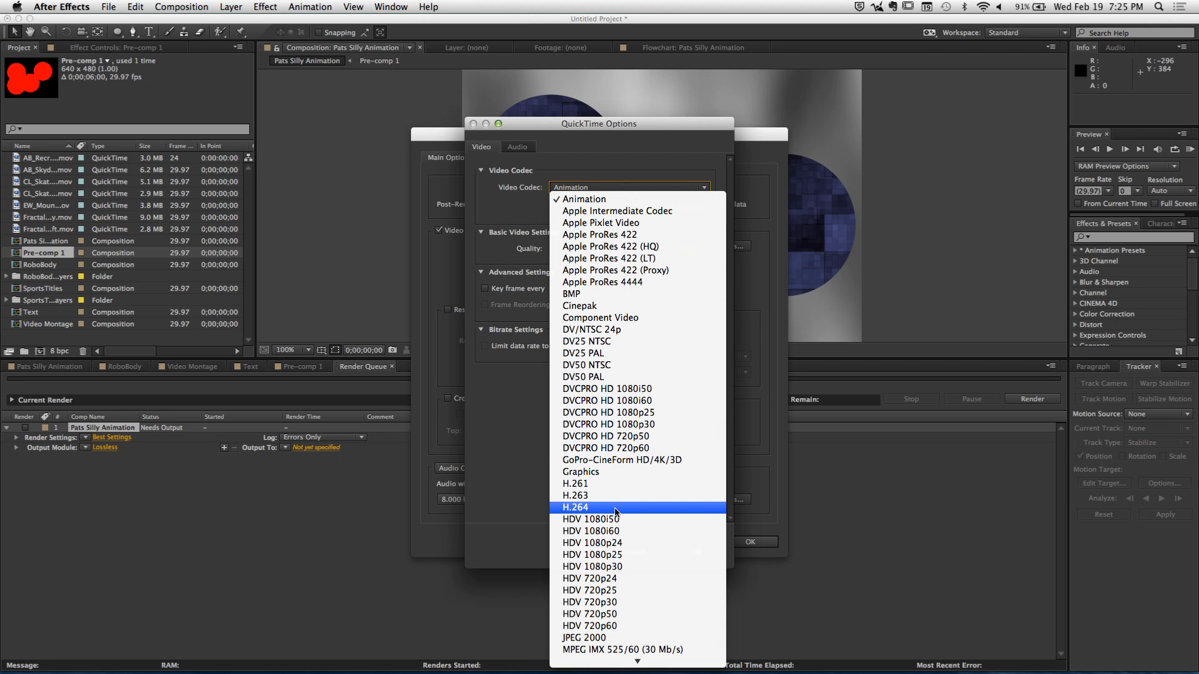
scroll(616, 512, down, 3)
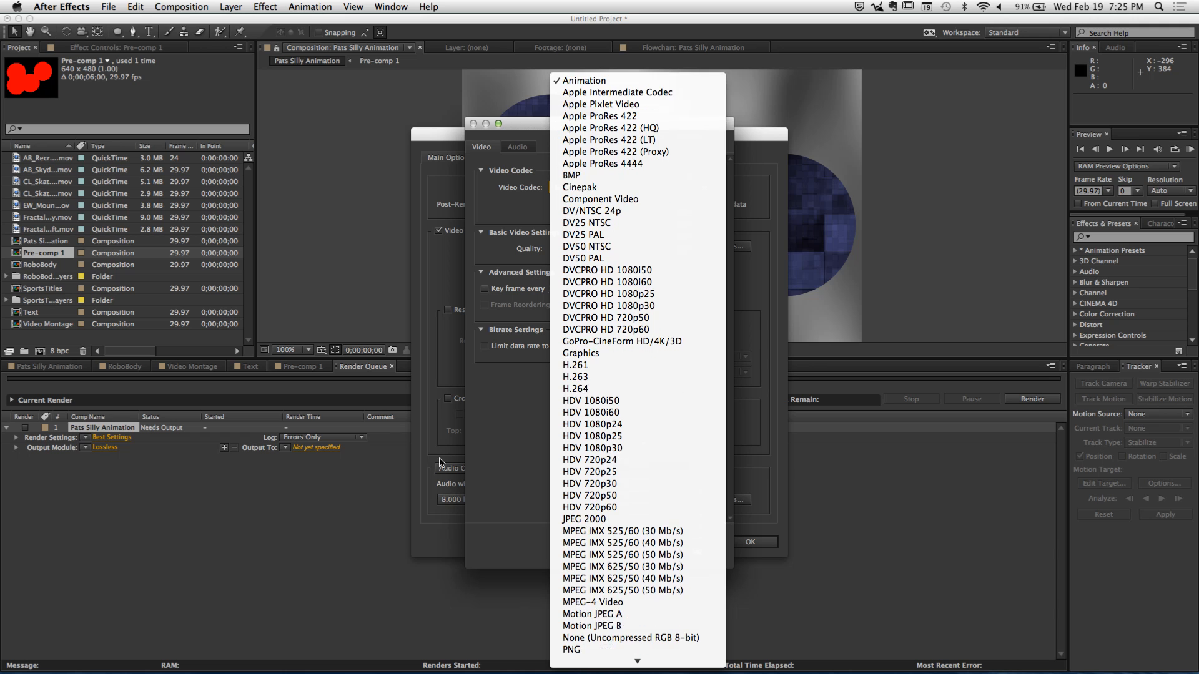
click(494, 437)
click(634, 553)
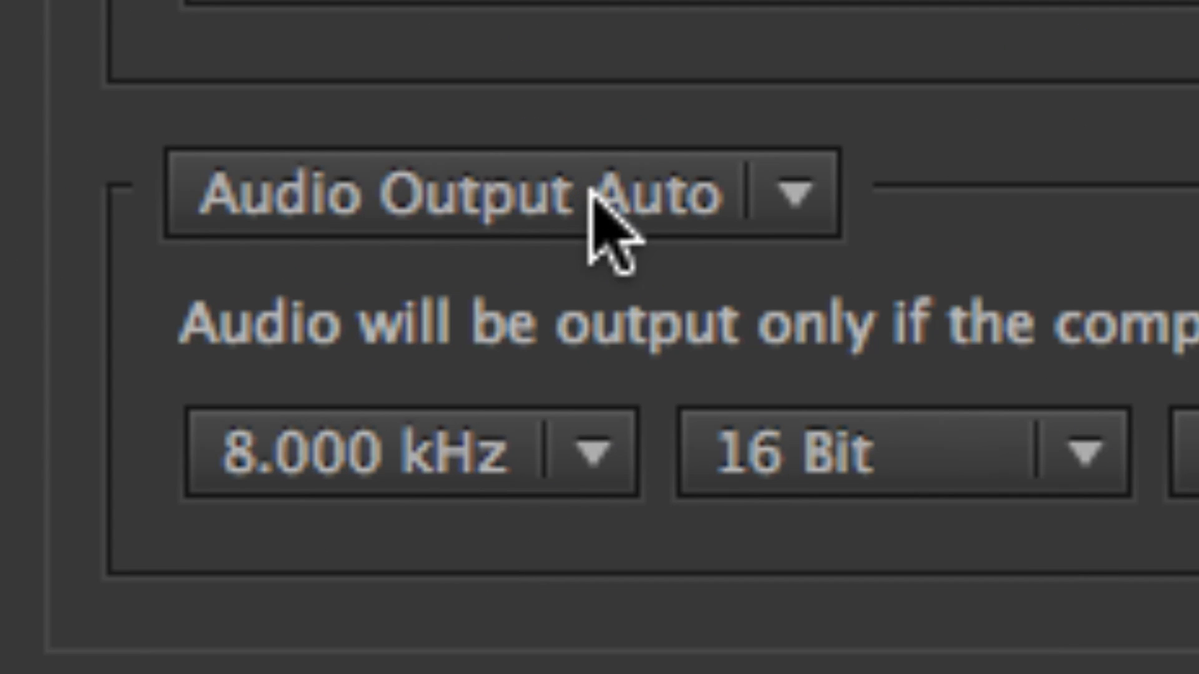
Review the audio output choices in the output module settings and accept the settings with Audio Output Auto
click(557, 289)
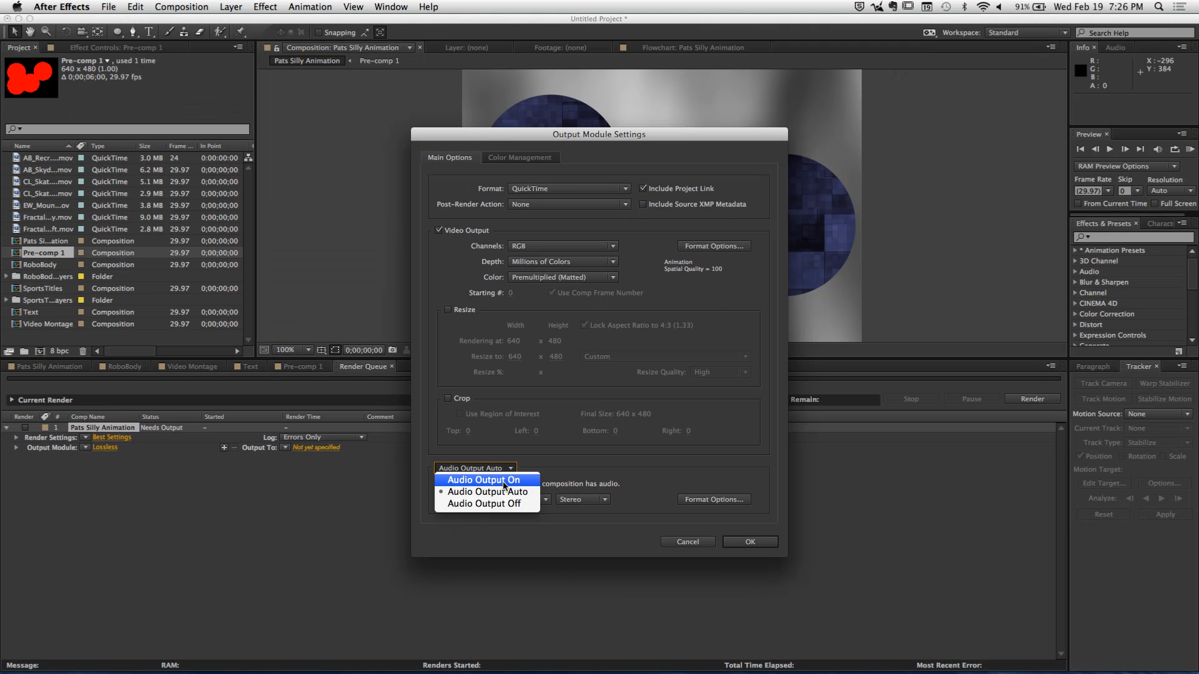
click(641, 490)
click(749, 542)
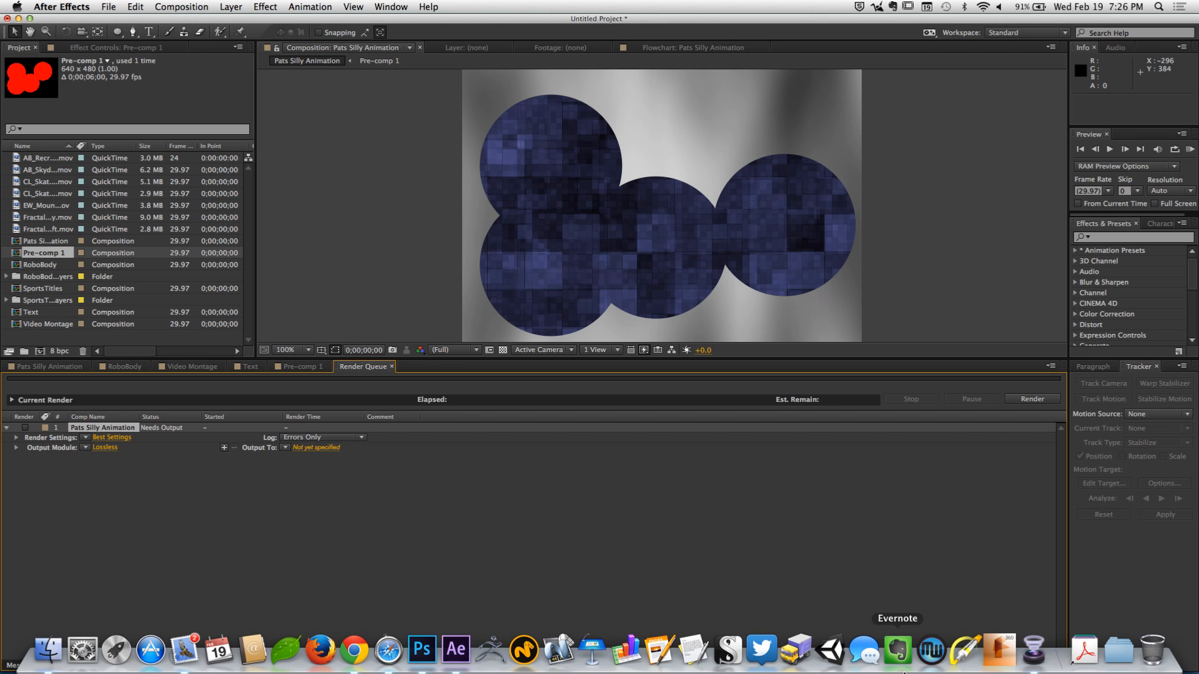
Bring up Wirecast, and switch to Safari to show the YouTube Live Control Room for GCOM 390 - Week 05
click(1042, 656)
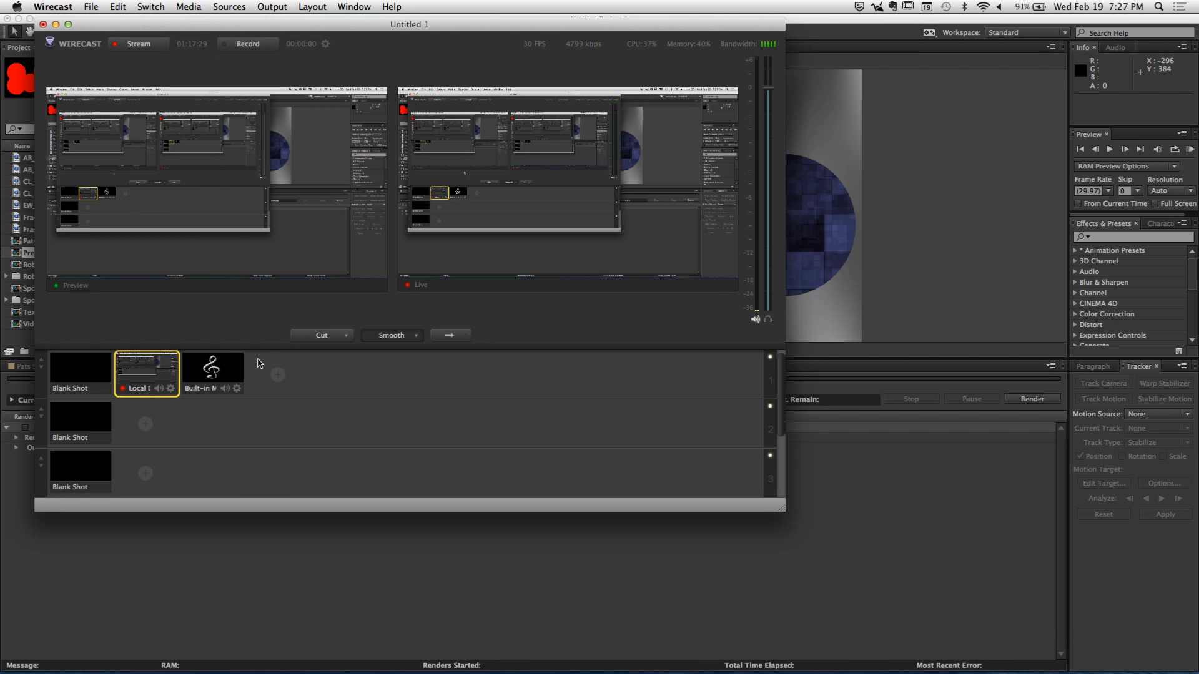
key(super+Tab)
key(super+Tab)
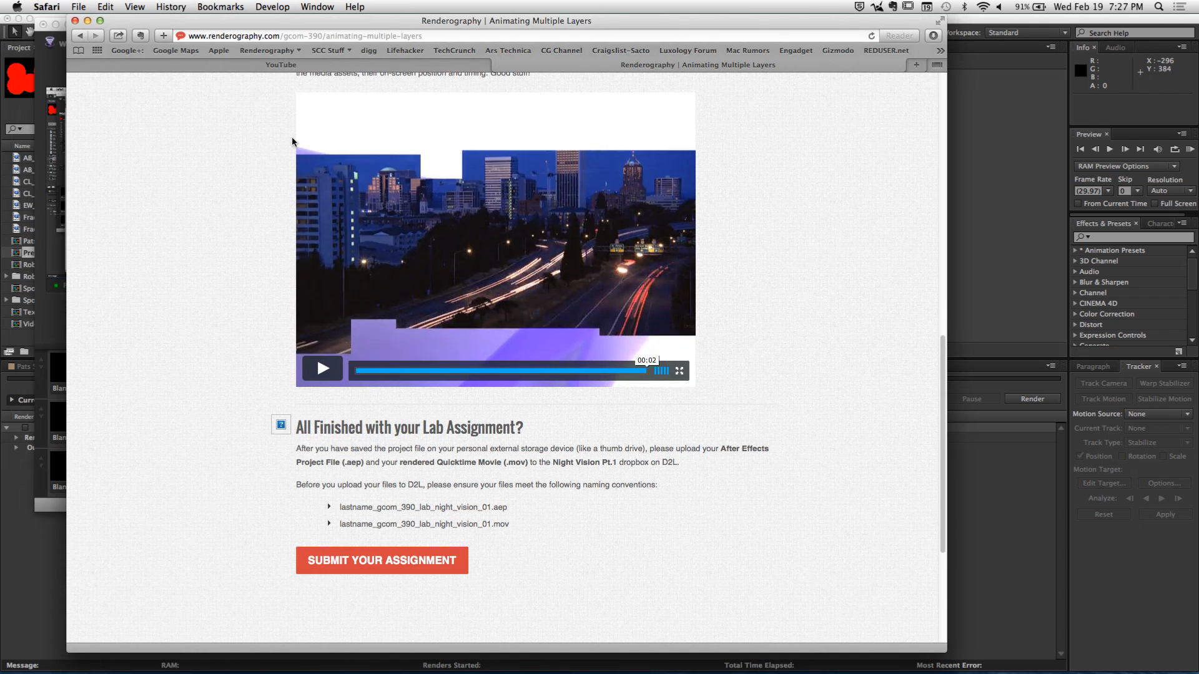
click(292, 68)
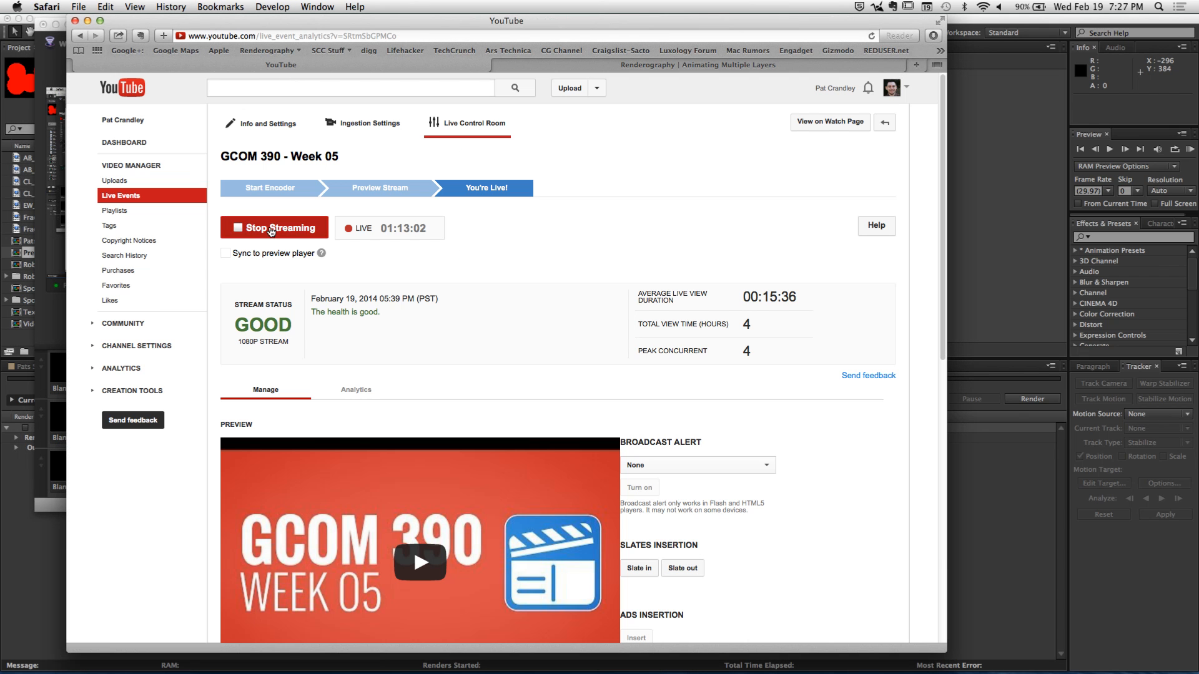